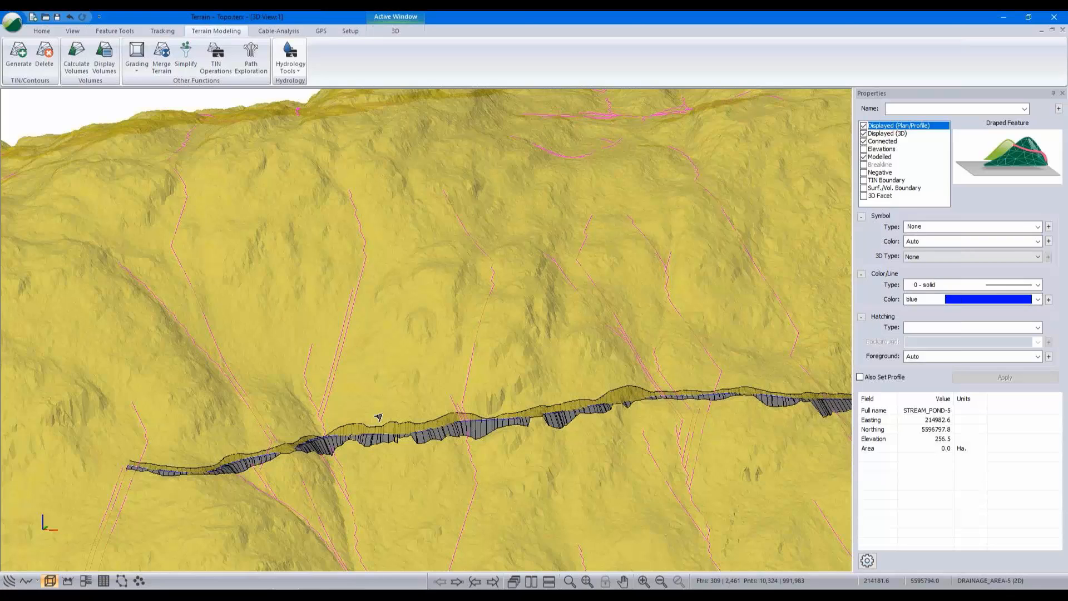
Generate the drainage area at the stream-road crossing from the current TIN with 4.0 cell size, 5.0 m drain radius and 0.3 m fill depth
{"action": "left_click", "coordinate": [334, 448]}
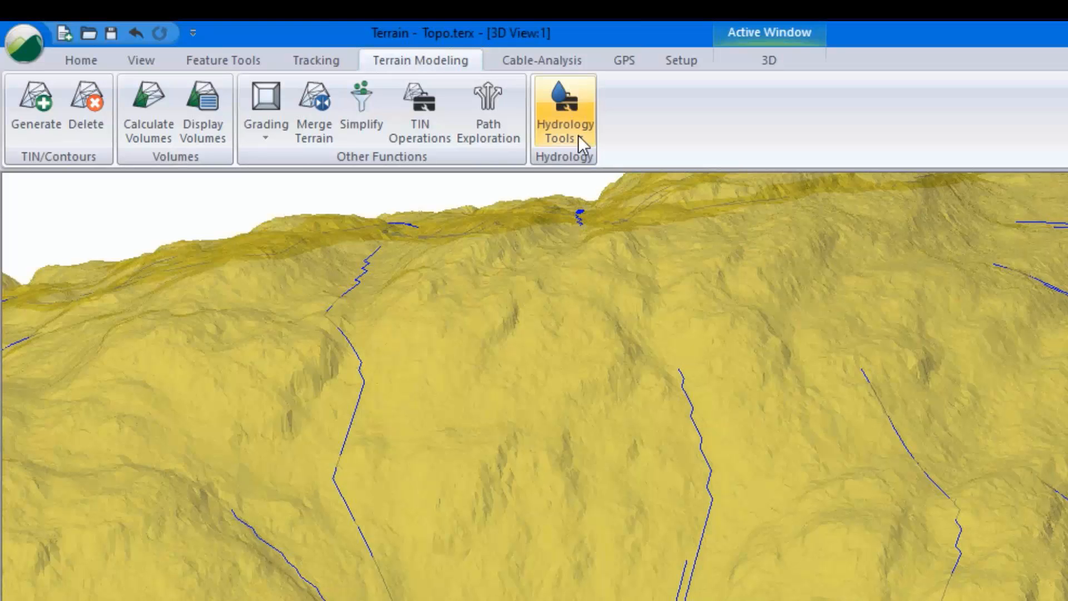
{"action": "left_click", "coordinate": [579, 142]}
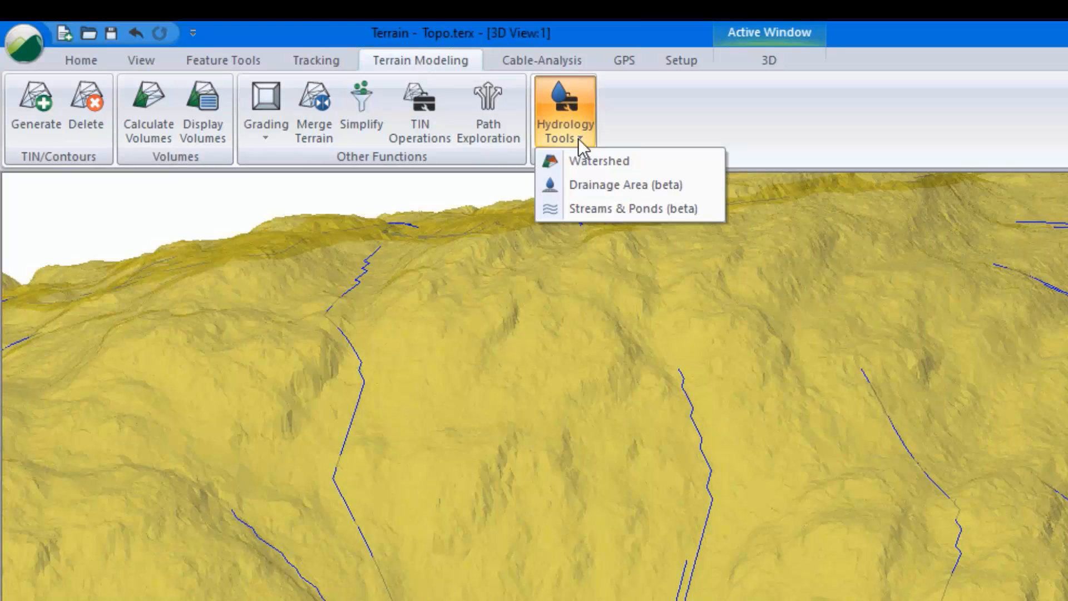
{"action": "left_click", "coordinate": [597, 191]}
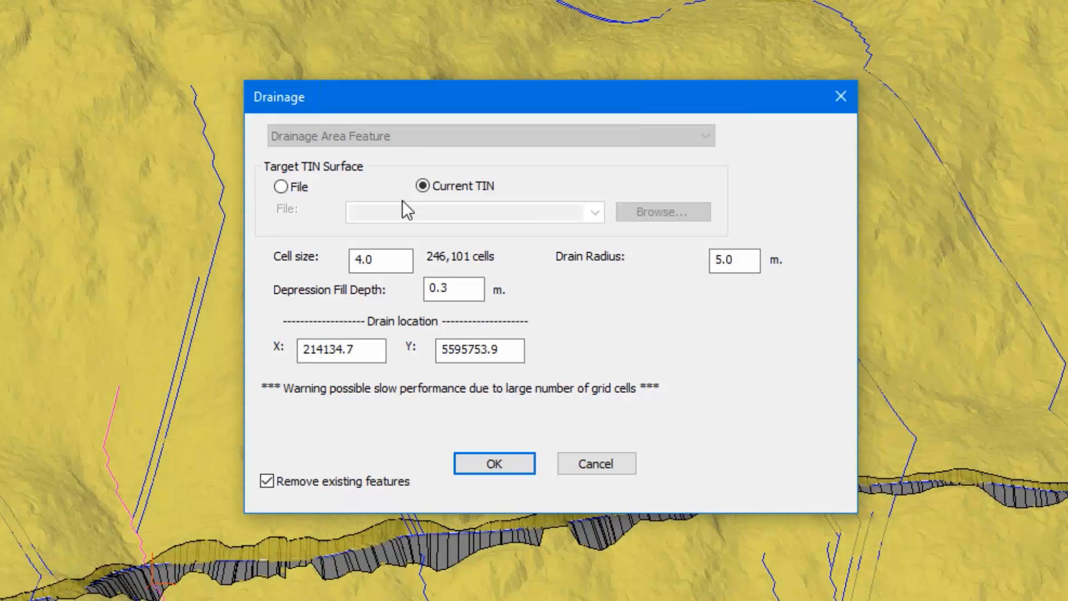
{"action": "left_click", "coordinate": [485, 460]}
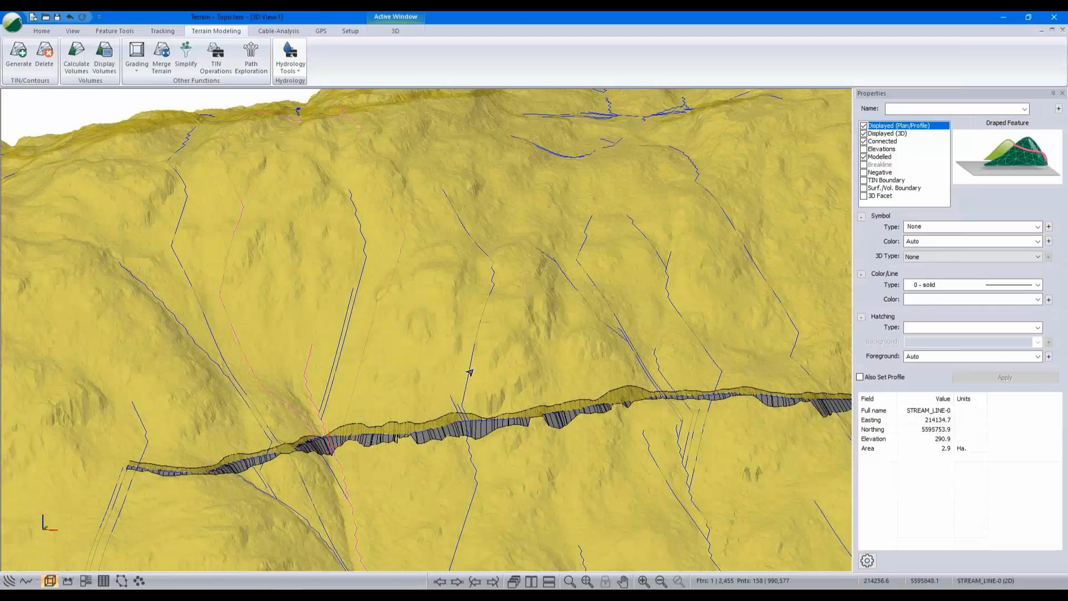
{"action": "left_click", "coordinate": [368, 338]}
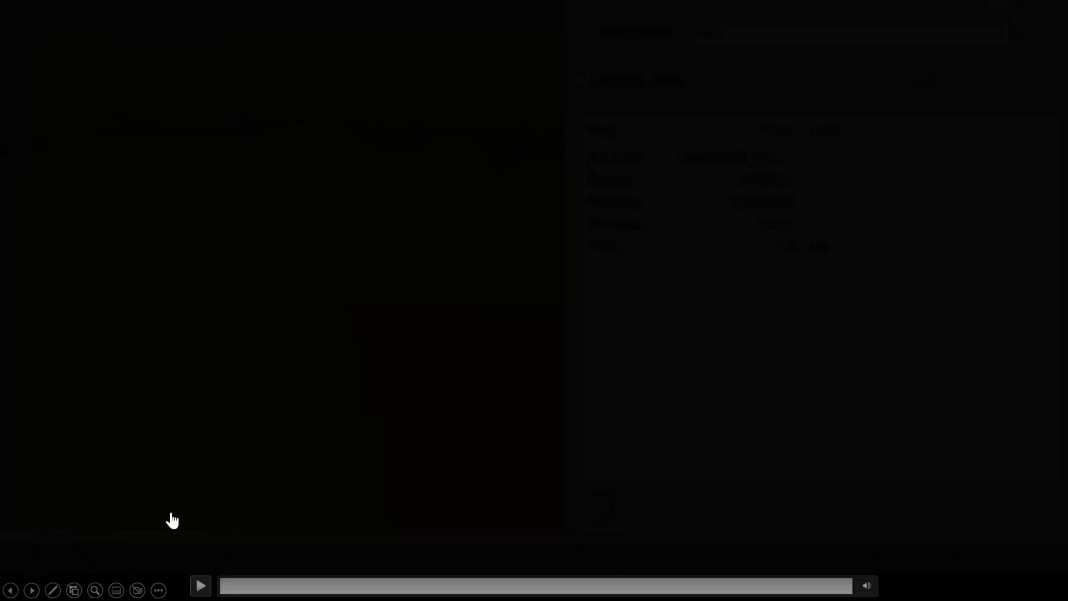
{"action": "left_click", "coordinate": [270, 472]}
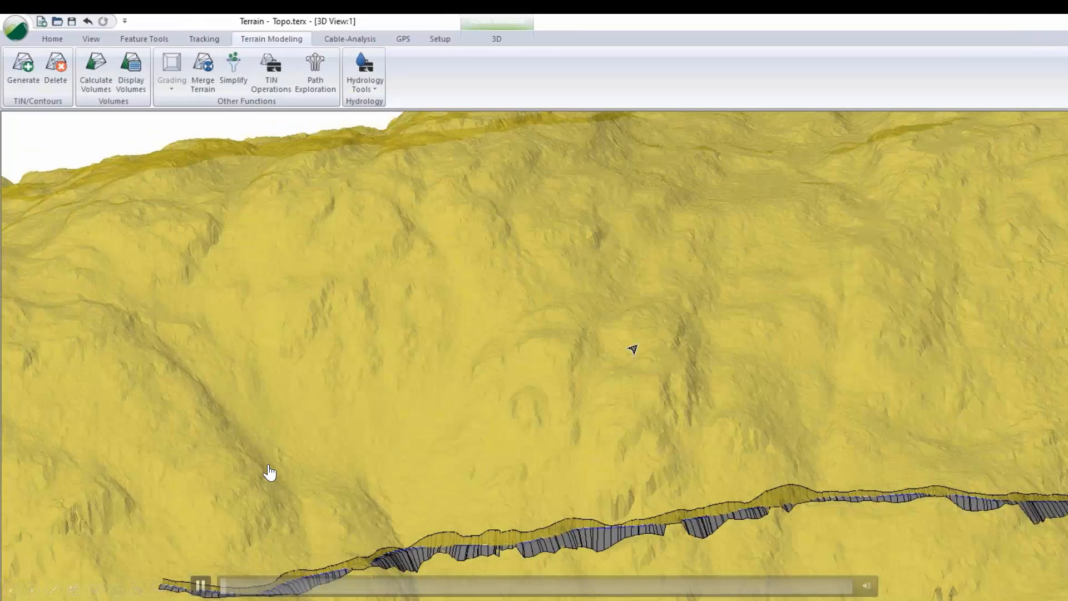
{"action": "left_click", "coordinate": [270, 473]}
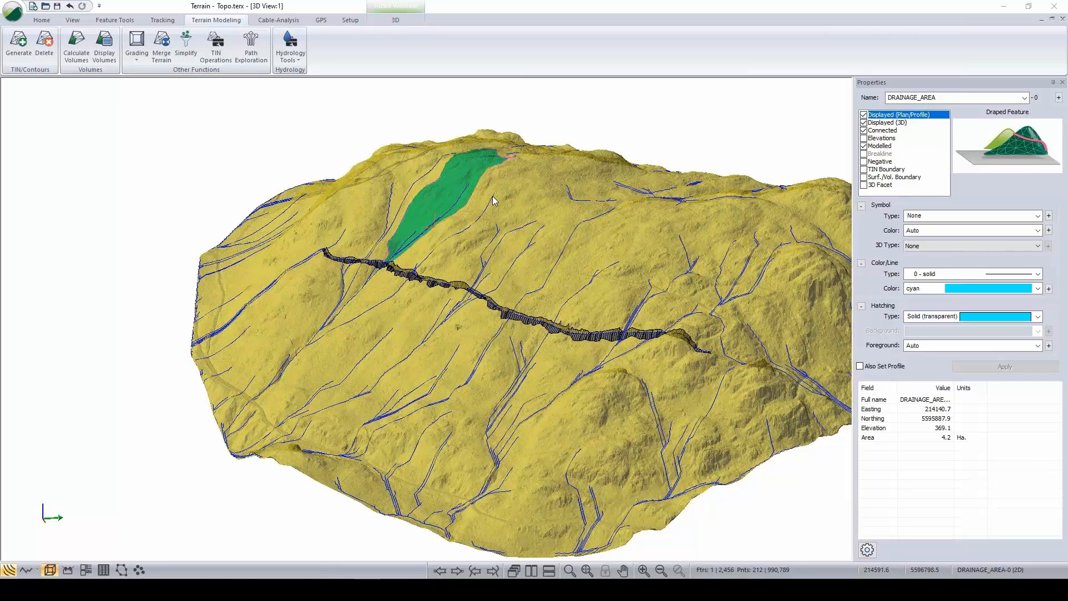
{"action": "mouse_move", "coordinate": [99, 555]}
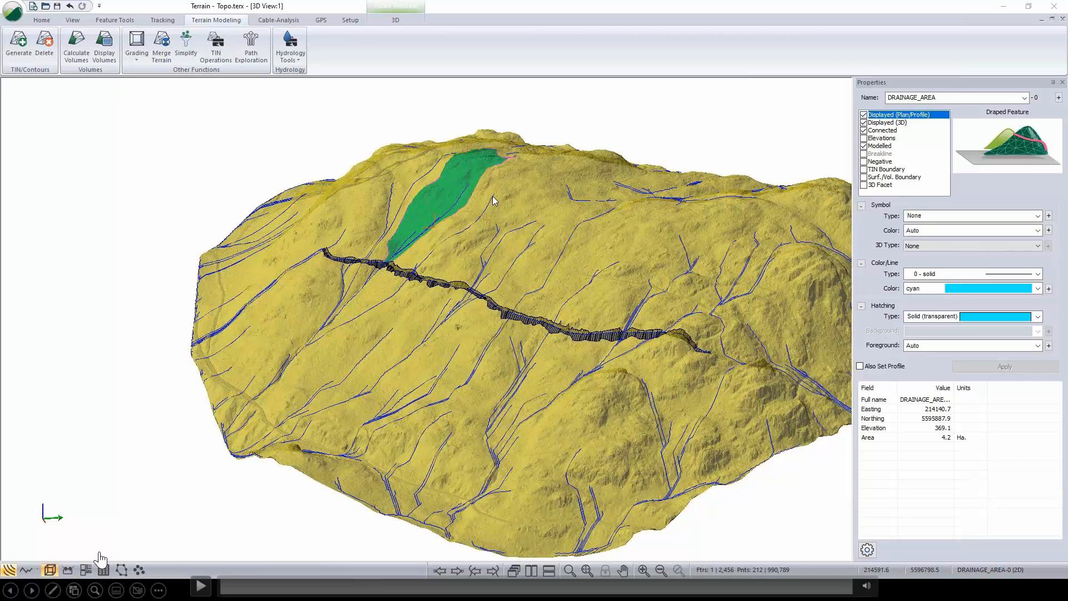
{"action": "left_click", "coordinate": [201, 586]}
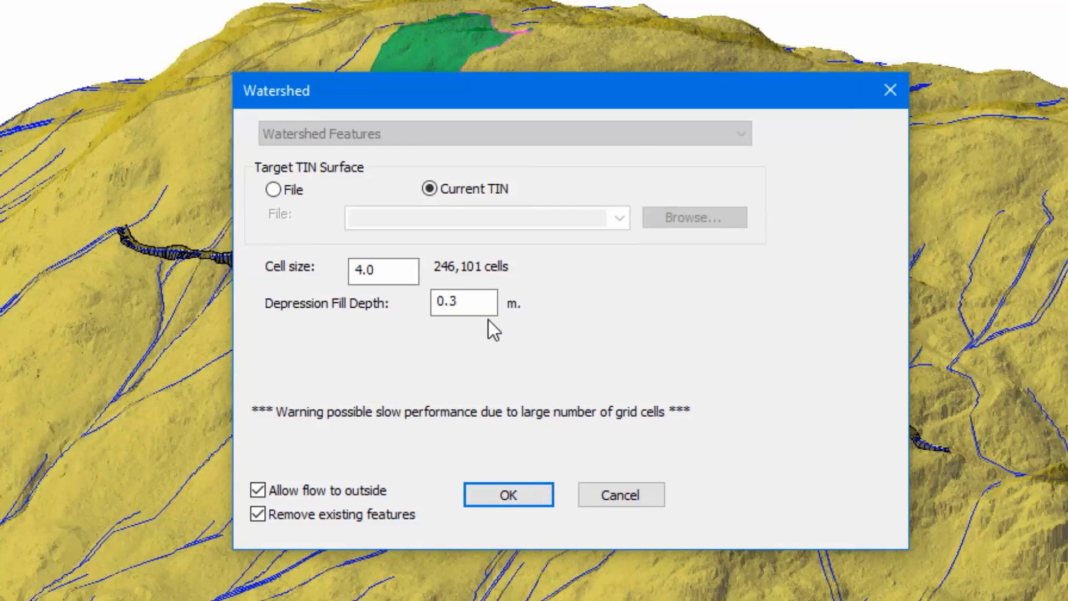
Generate watershed features from the current TIN with cell size 4.0, 0.3 m depression fill depth and flow to outside allowed
{"action": "left_click", "coordinate": [516, 492]}
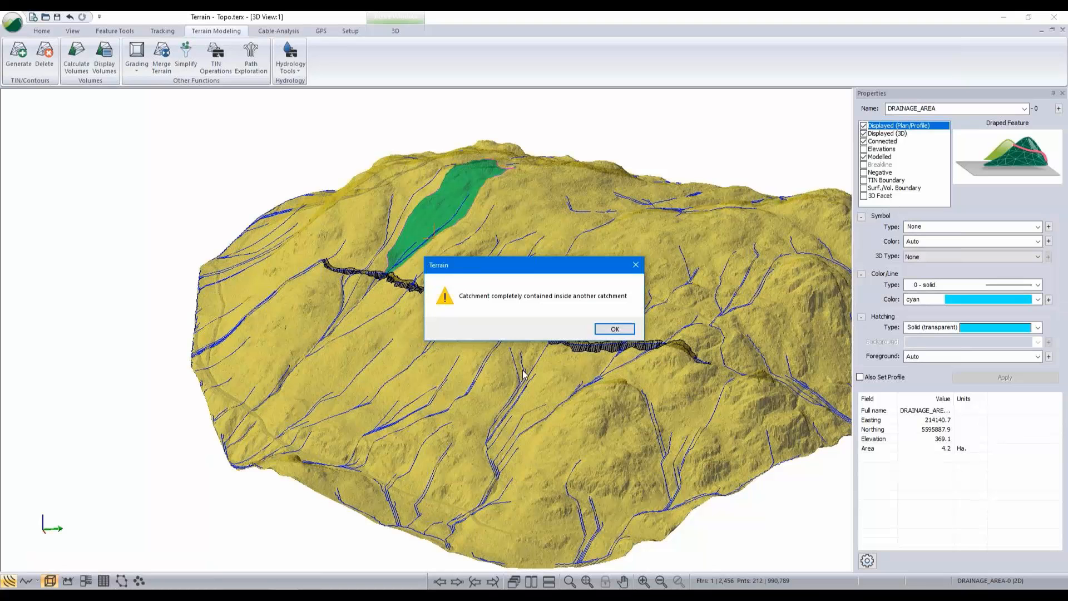
{"action": "left_click", "coordinate": [621, 328]}
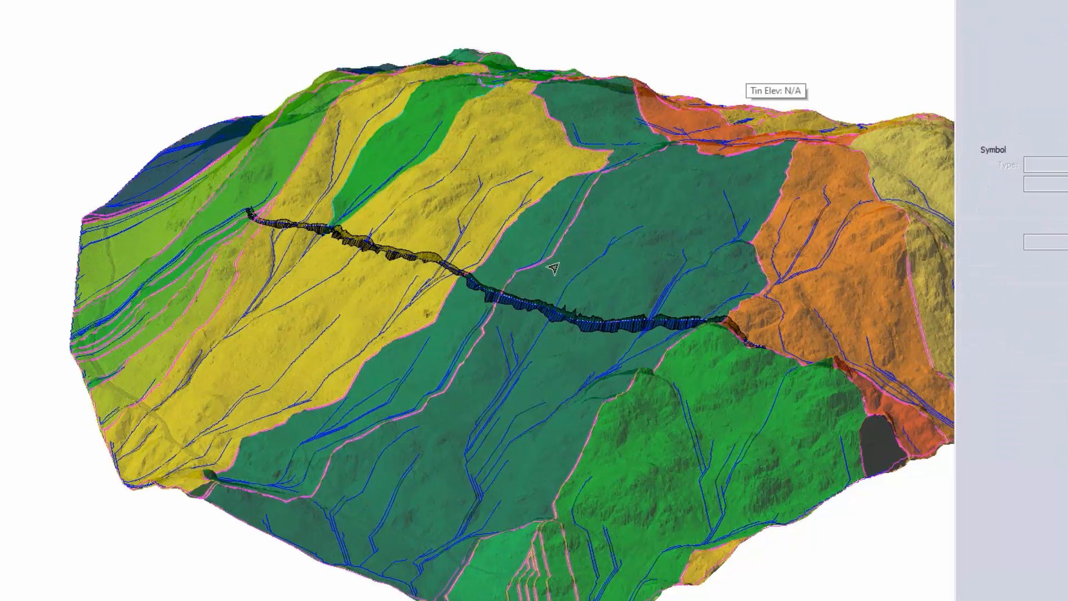
{"action": "middle_click_drag", "start_coordinate": [554, 268], "coordinate": [640, 345], "text": "shift"}
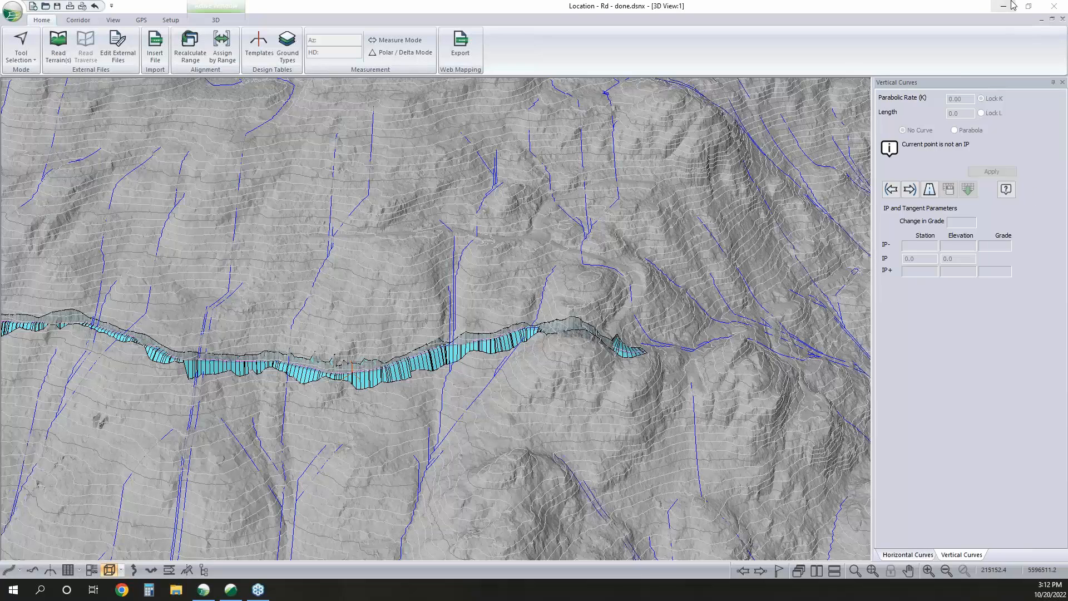
Restore the multi-window layout and make station 145.0, where the stream crosses the road, the current point
{"action": "left_click", "coordinate": [1056, 21]}
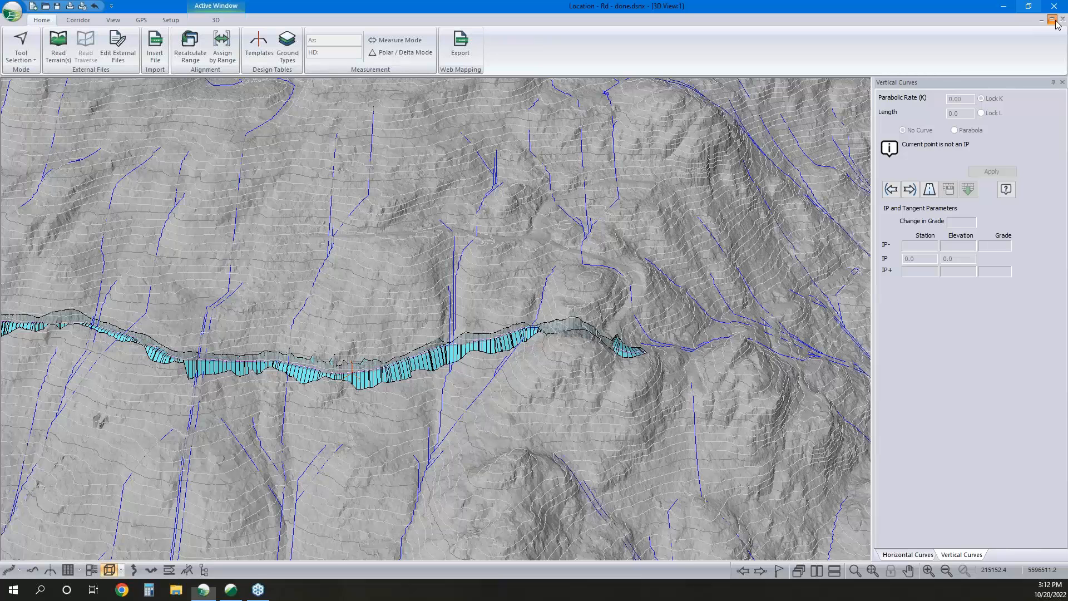
{"action": "left_click", "coordinate": [1055, 21]}
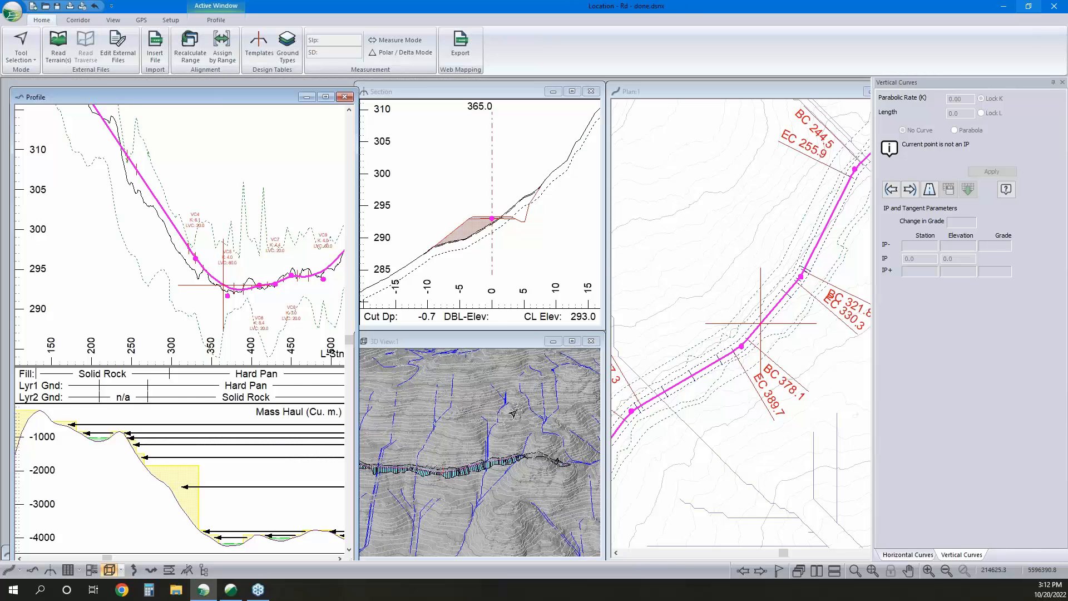
{"action": "scroll", "coordinate": [514, 461], "scroll_direction": "up", "scroll_amount": 3}
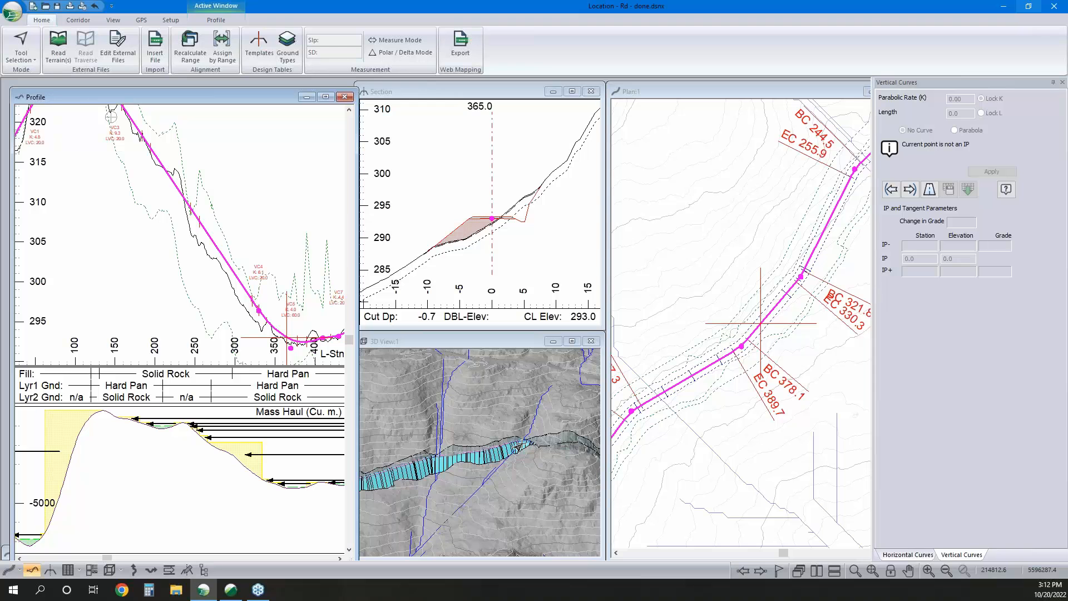
{"action": "left_click_drag", "start_coordinate": [518, 448], "coordinate": [486, 449]}
{"action": "left_click", "coordinate": [487, 448]}
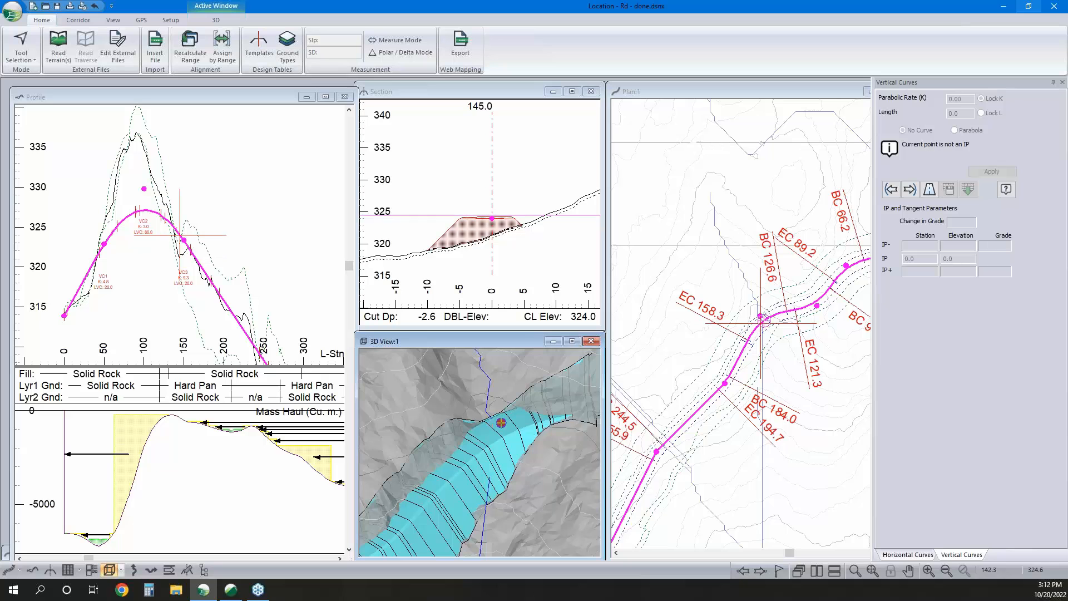
{"action": "left_click", "coordinate": [159, 234]}
{"action": "middle_click_drag", "start_coordinate": [187, 262], "coordinate": [163, 231]}
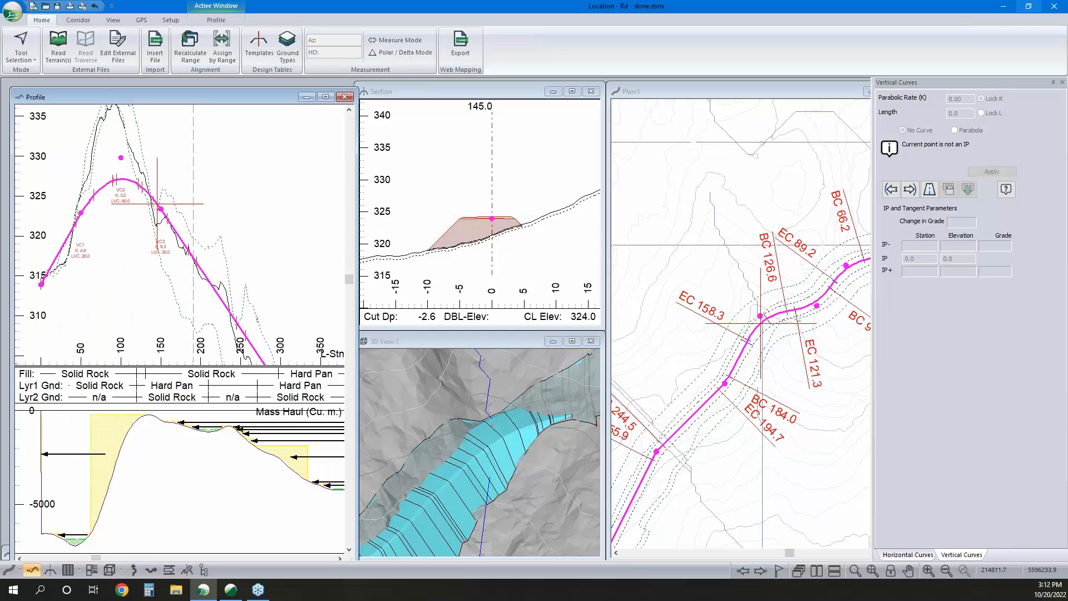
Open the culvert settings and add a single culvert at L-Line station 145.0
{"action": "left_click", "coordinate": [169, 570]}
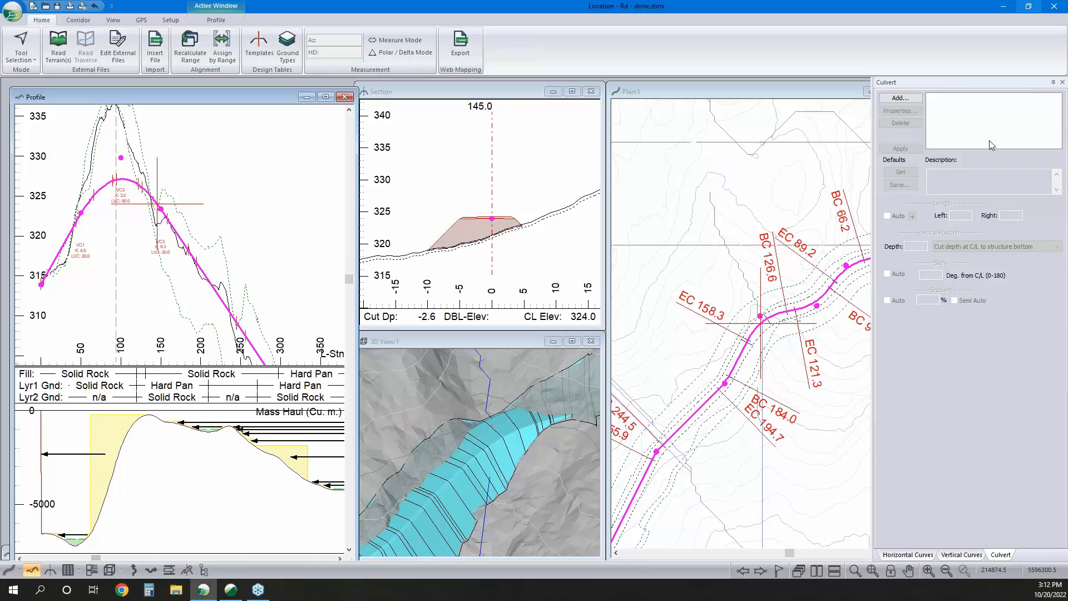
{"action": "left_click", "coordinate": [913, 100]}
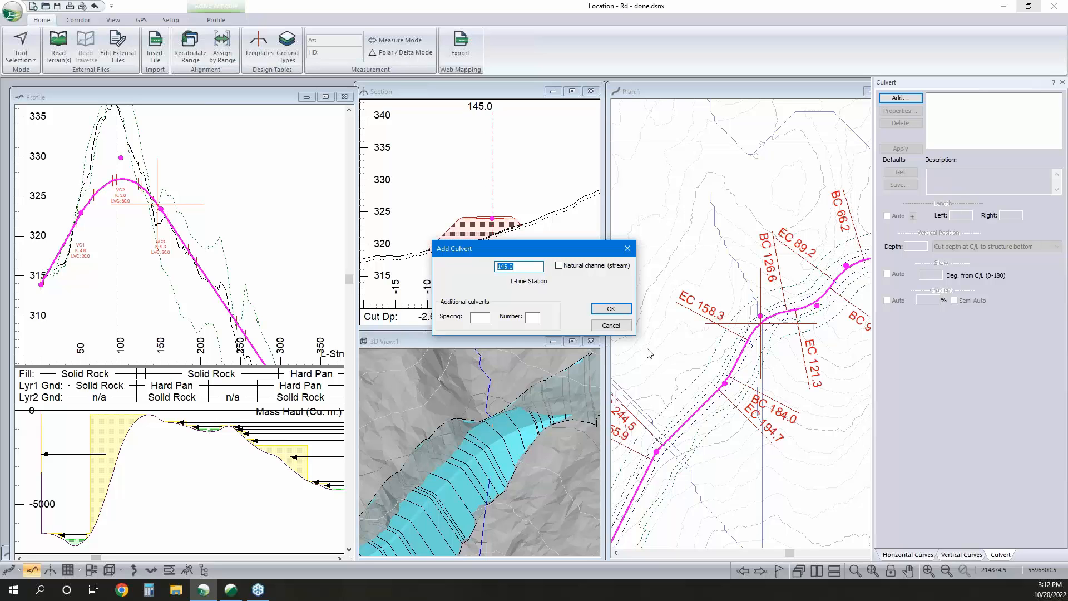
{"action": "left_click", "coordinate": [619, 315]}
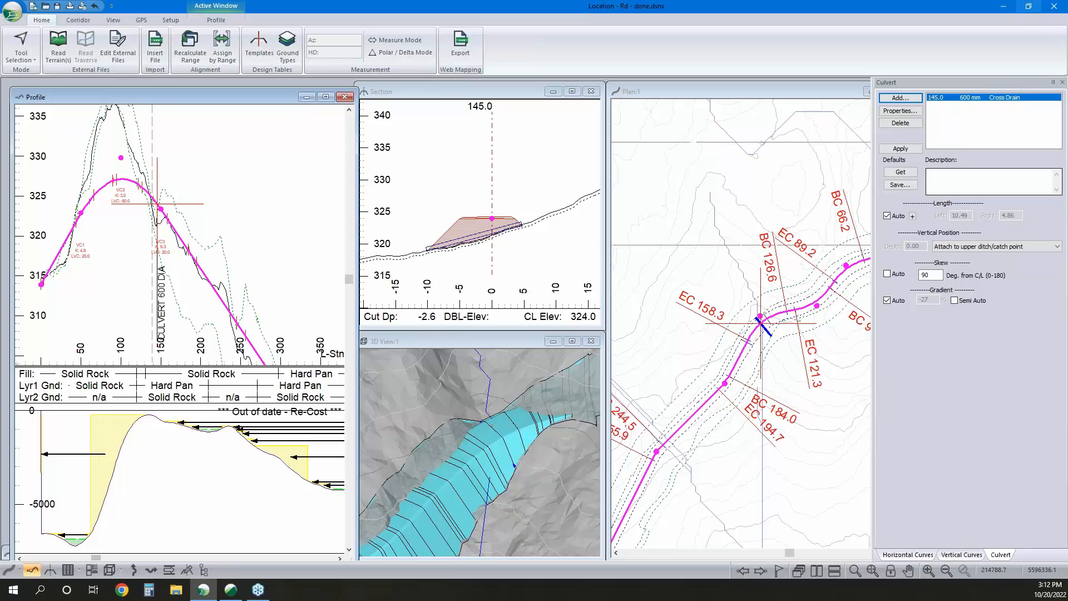
Move the culvert closer to the stream line by setting its L-Line station to 142.0
{"action": "scroll", "coordinate": [774, 331], "scroll_direction": "up", "scroll_amount": 3}
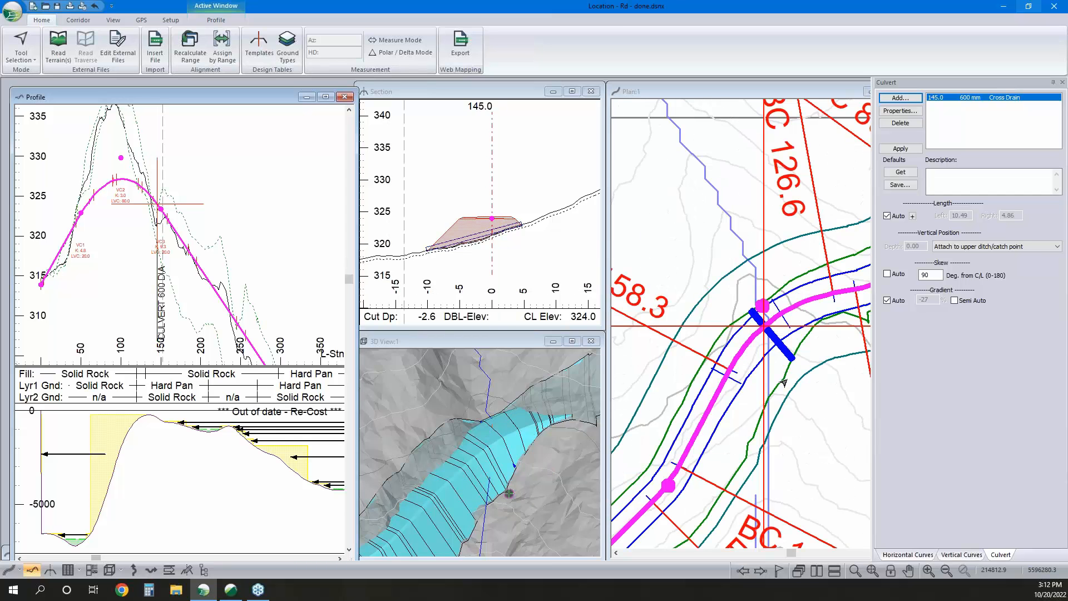
{"action": "middle_click_drag", "start_coordinate": [785, 381], "coordinate": [770, 278]}
{"action": "scroll", "coordinate": [504, 447], "scroll_direction": "up", "scroll_amount": 1}
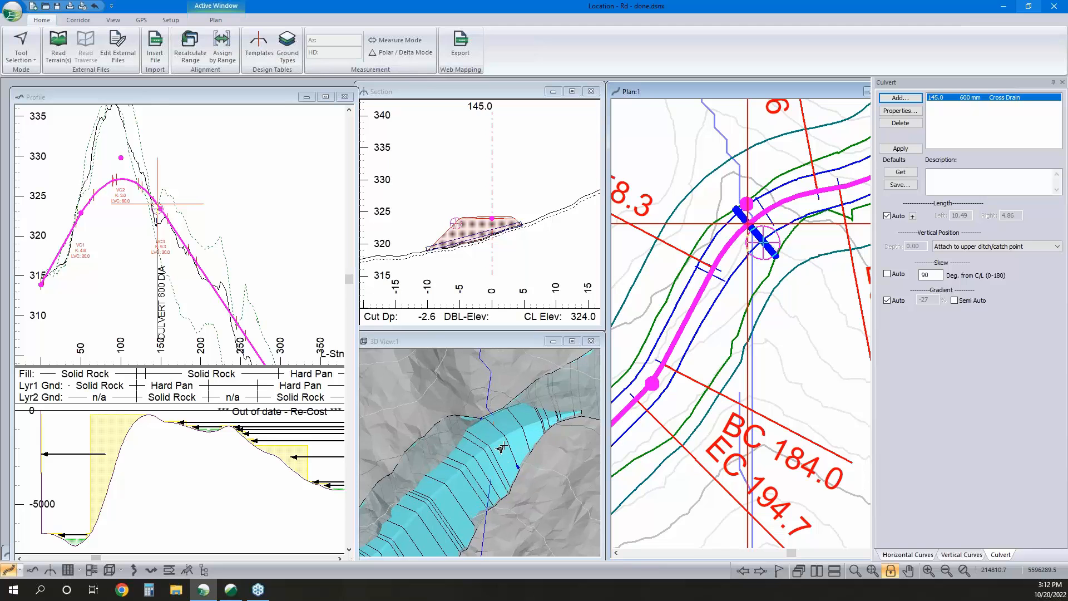
{"action": "scroll", "coordinate": [501, 448], "scroll_direction": "up", "scroll_amount": 3}
{"action": "middle_click_drag", "start_coordinate": [766, 250], "coordinate": [744, 309]}
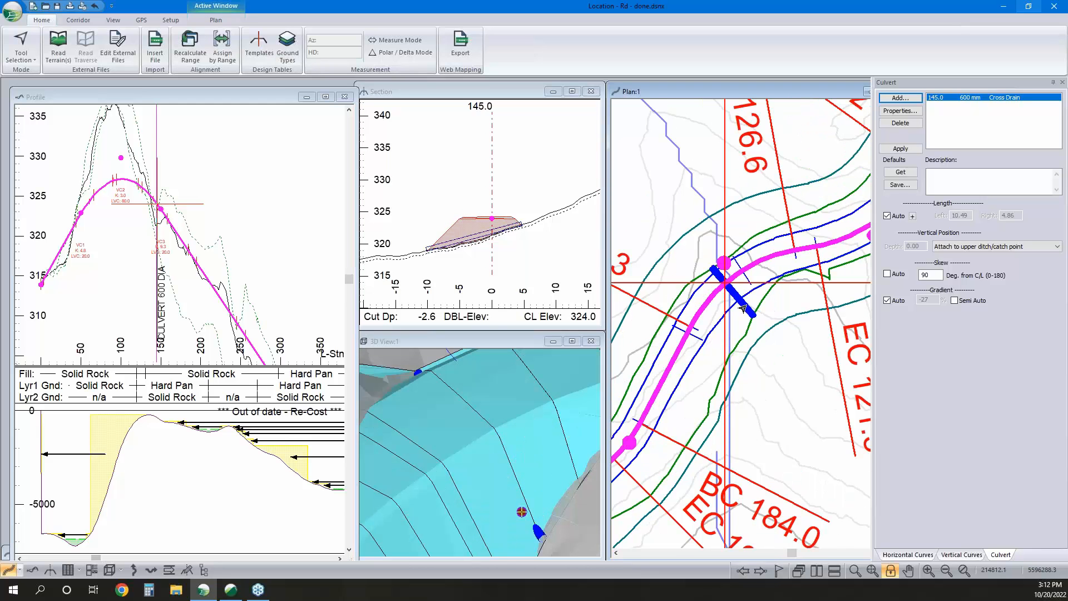
{"action": "left_click", "coordinate": [946, 99]}
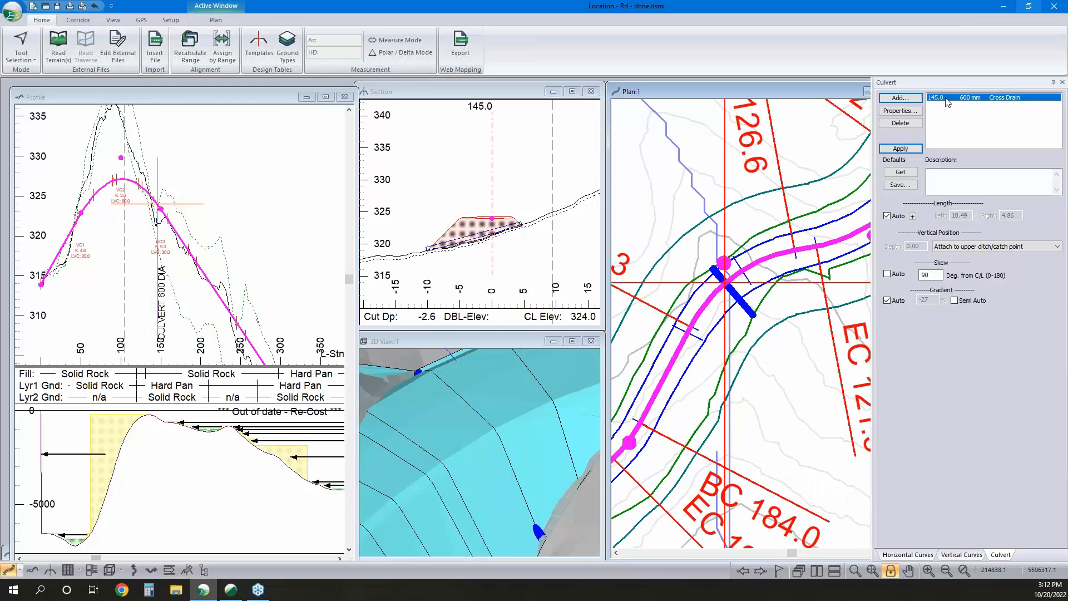
{"action": "double_click", "coordinate": [946, 99]}
{"action": "left_click_drag", "start_coordinate": [525, 218], "coordinate": [515, 218]}
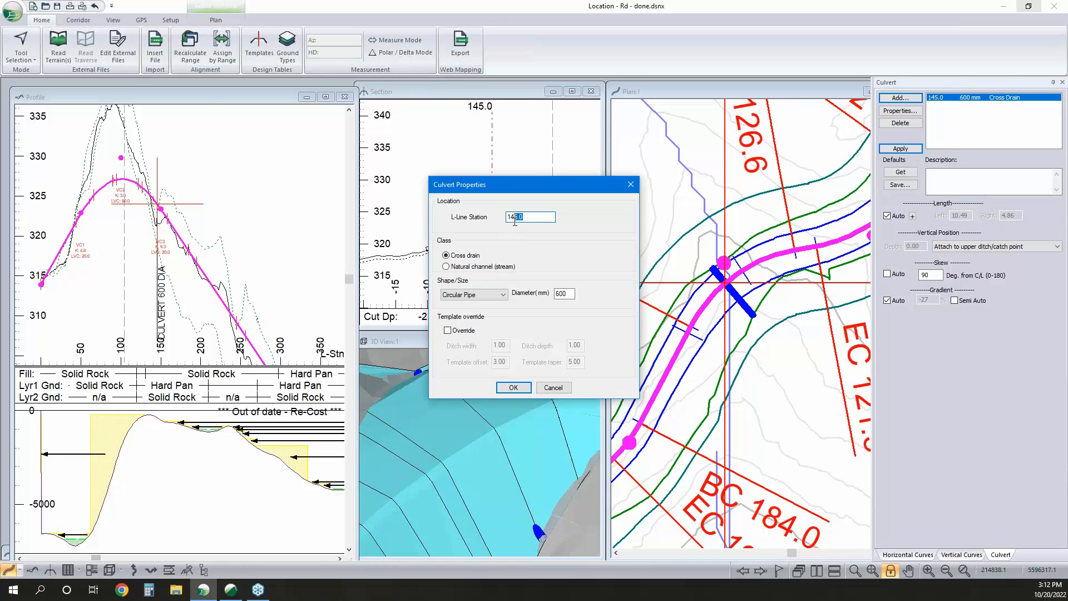
{"action": "type", "text": "2"}
{"action": "left_click", "coordinate": [515, 388]}
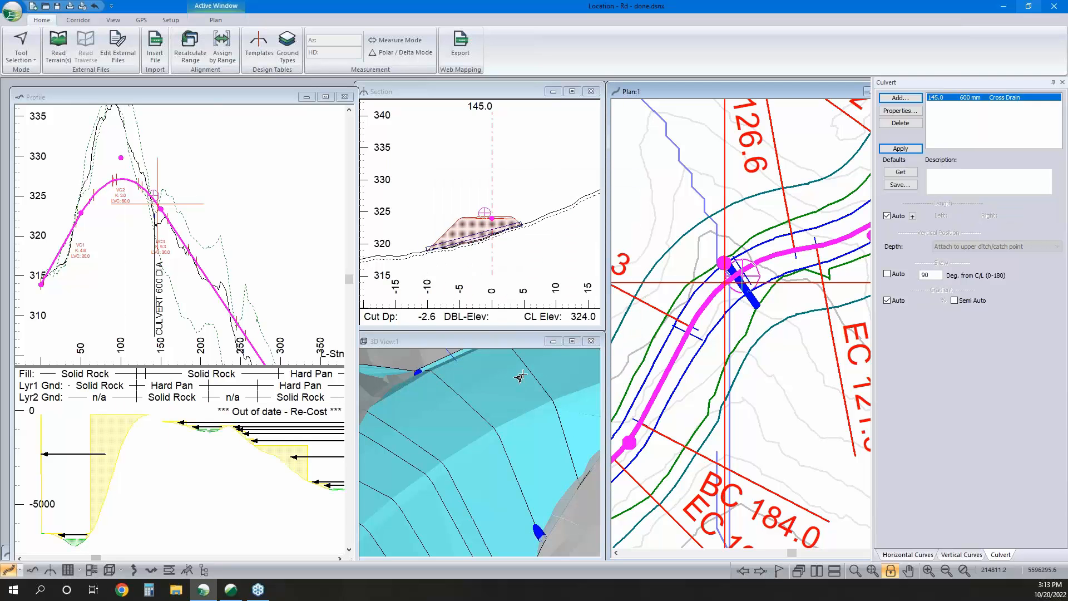
Check the culvert display option of the current design features in the 3D view options
{"action": "left_click", "coordinate": [496, 499]}
{"action": "scroll", "coordinate": [474, 430], "scroll_direction": "down", "scroll_amount": 1}
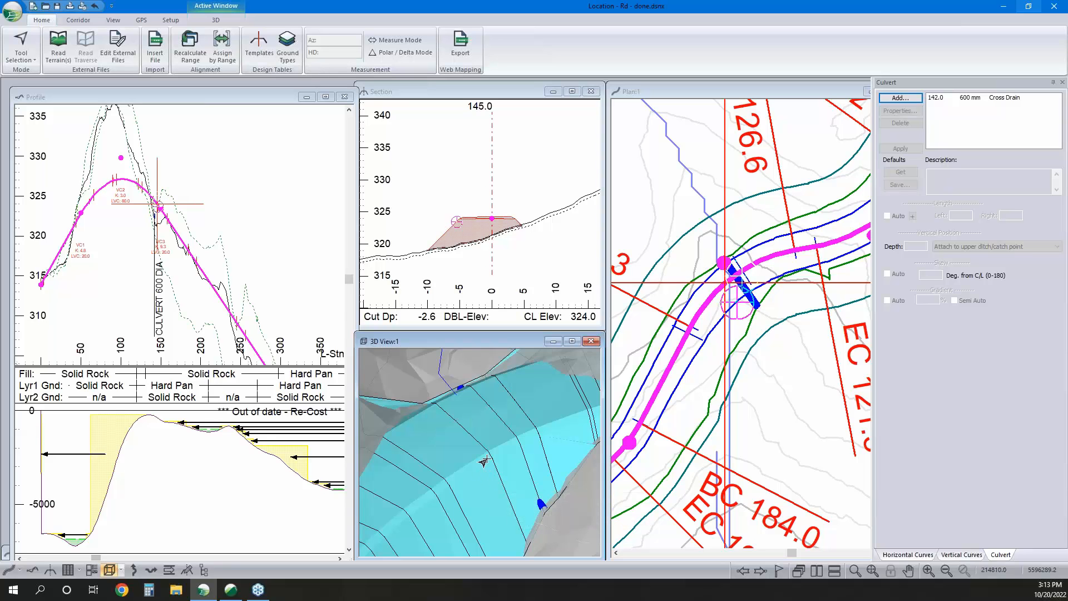
{"action": "right_click", "coordinate": [504, 371]}
{"action": "left_click", "coordinate": [506, 376]}
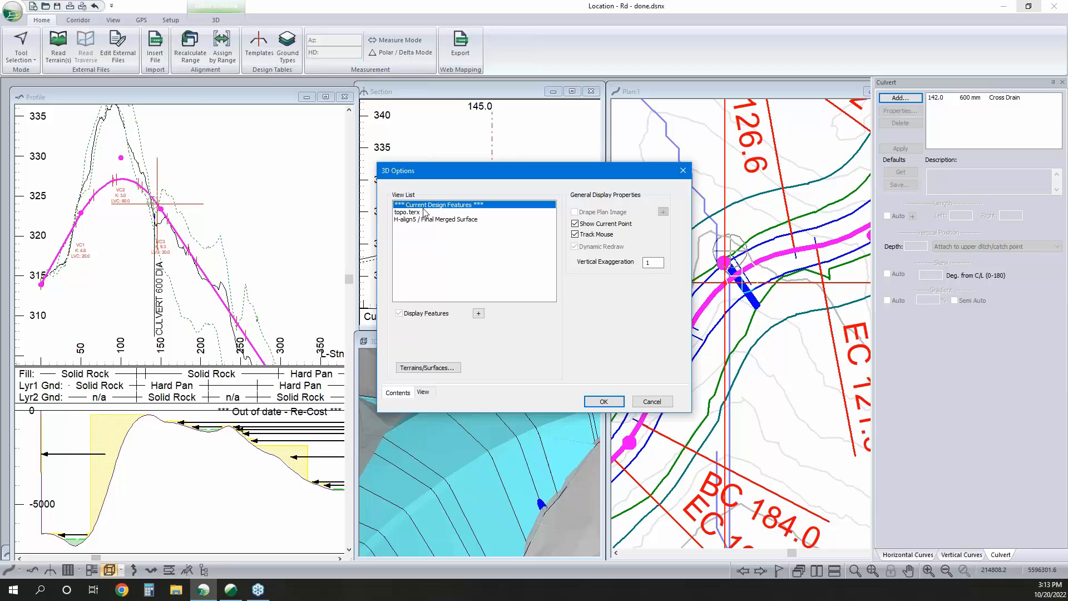
{"action": "left_click", "coordinate": [478, 313]}
{"action": "left_click", "coordinate": [616, 328]}
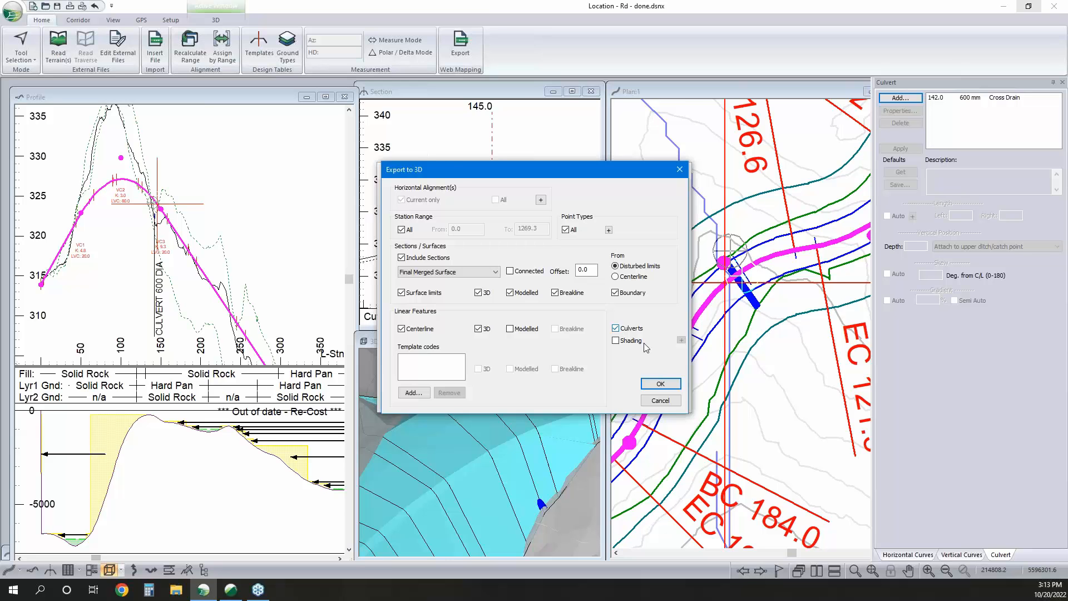
{"action": "left_click", "coordinate": [663, 385]}
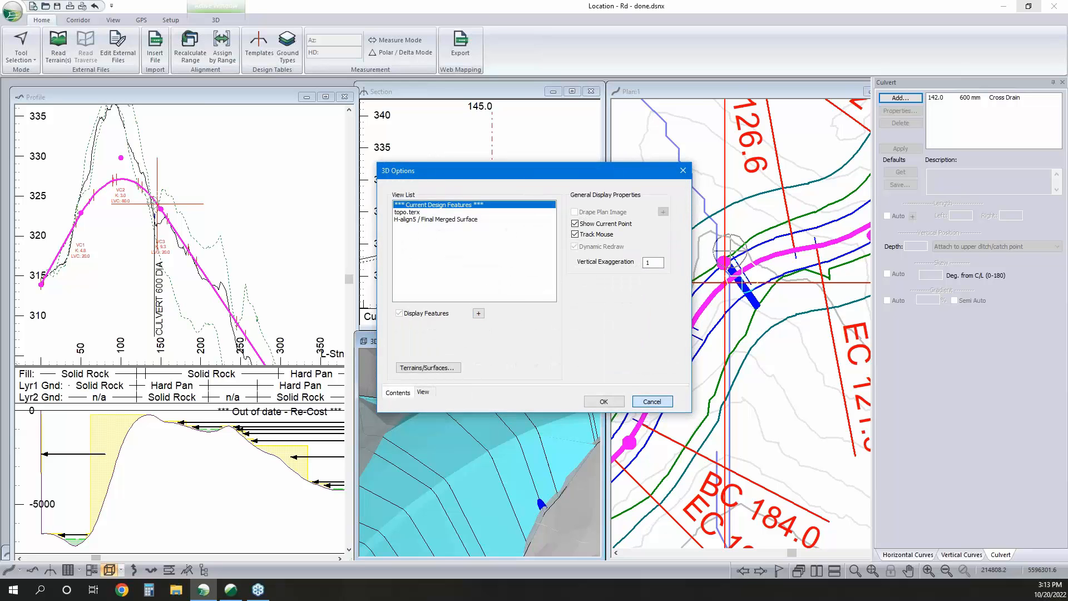
{"action": "left_click", "coordinate": [643, 402]}
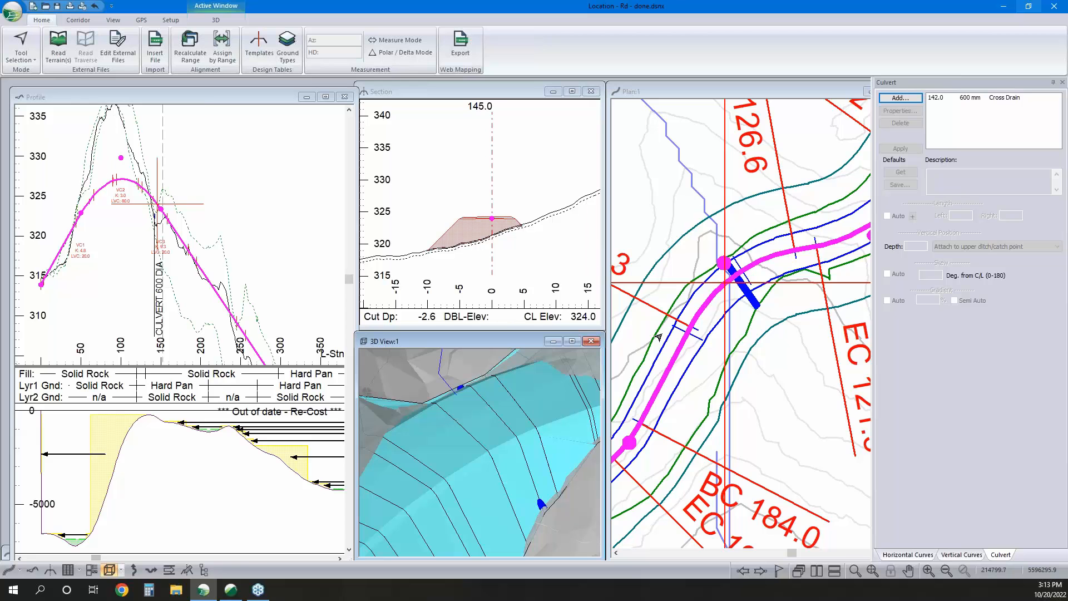
Make the culvert's station 142.0 current, turn off its automatic gradient and set the gradient to -5%
{"action": "left_click", "coordinate": [736, 275]}
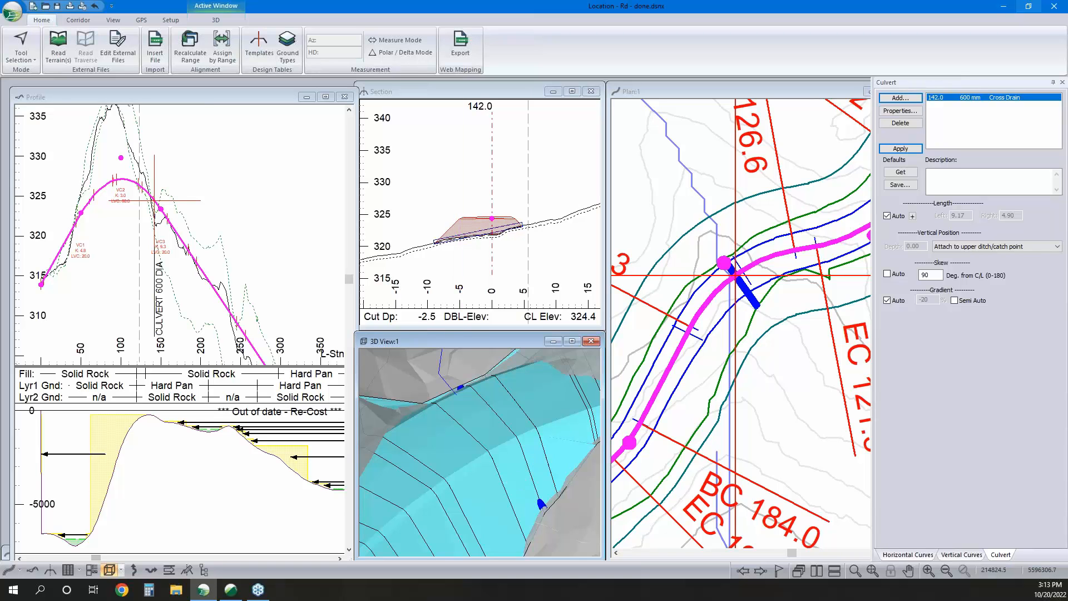
{"action": "double_click", "coordinate": [926, 274]}
{"action": "left_click", "coordinate": [887, 299]}
{"action": "double_click", "coordinate": [925, 299]}
{"action": "type", "text": "5"}
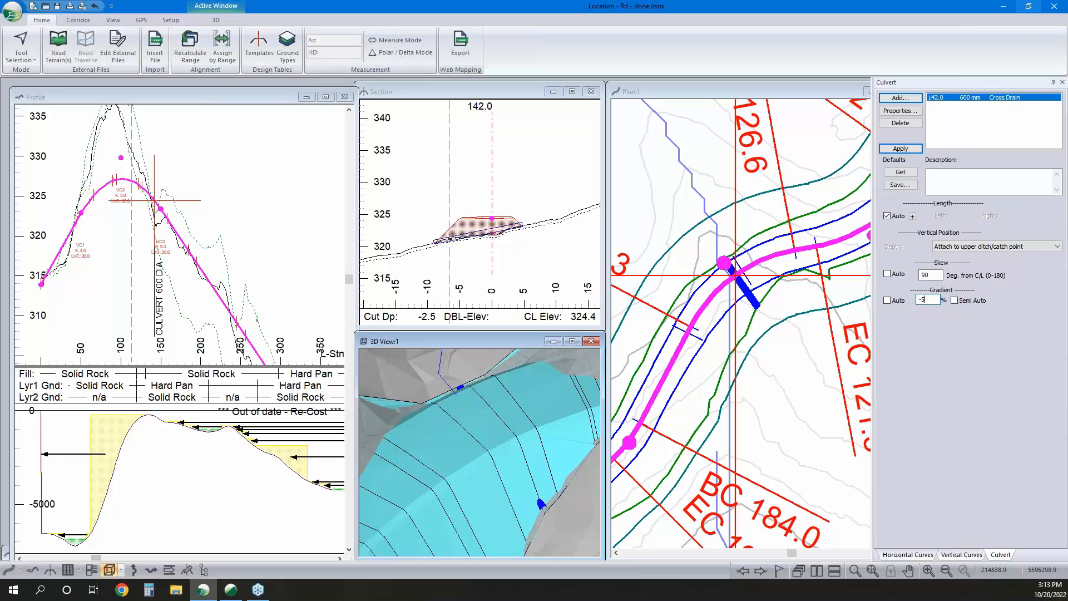
{"action": "key", "text": "Return"}
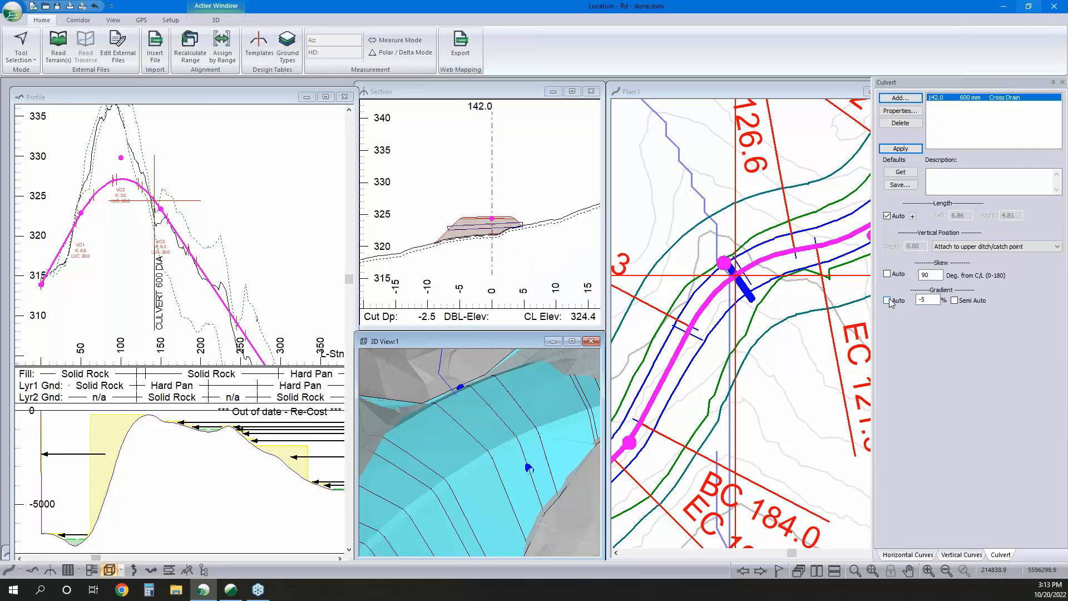
Return the culvert's gradient to automatic and apply the change
{"action": "left_click", "coordinate": [888, 300]}
{"action": "left_click", "coordinate": [901, 150]}
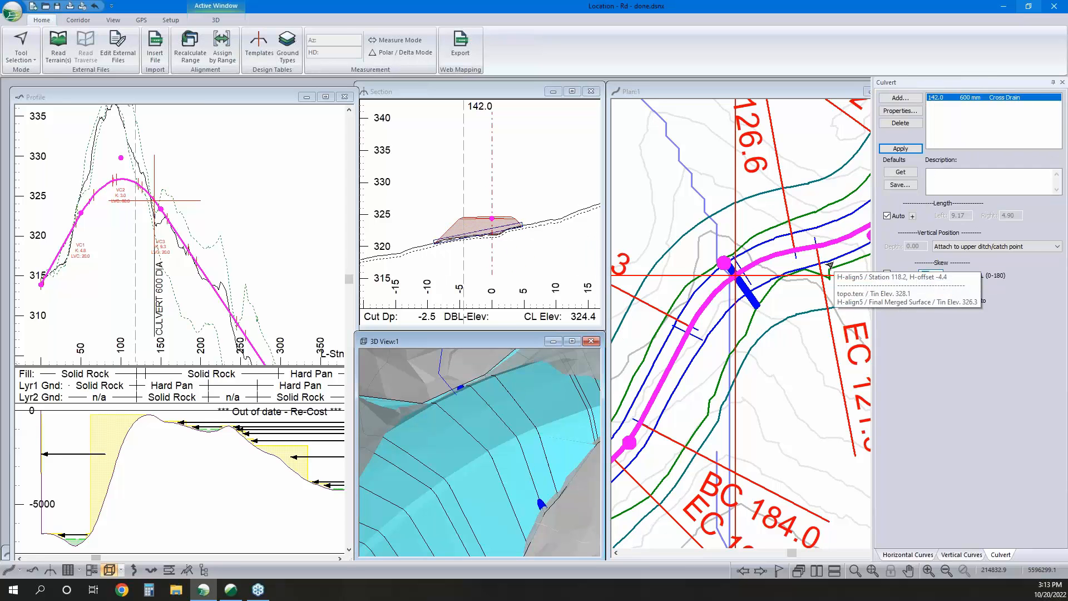
Try the culvert's skew at 100 degrees from the centreline and return it to 90 degrees
{"action": "type", "text": "100"}
{"action": "key", "text": "Return"}
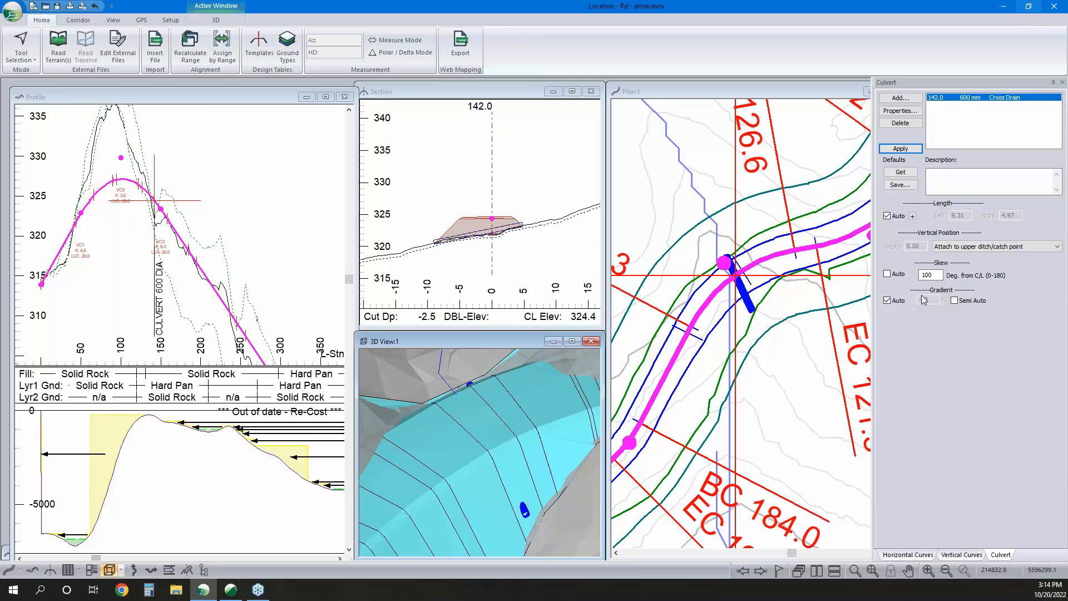
{"action": "double_click", "coordinate": [927, 275]}
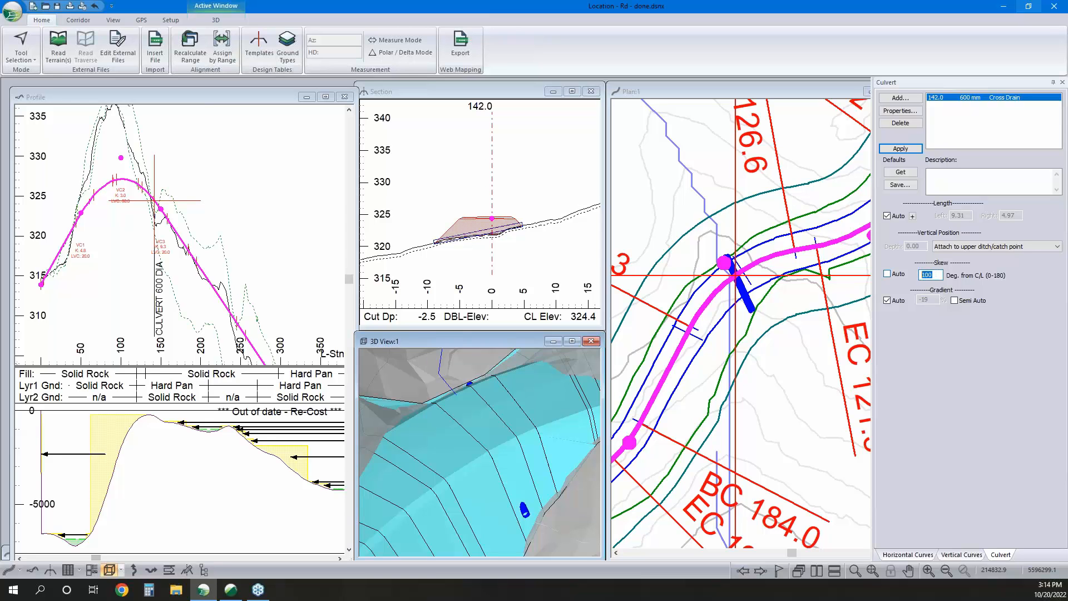
{"action": "type", "text": "90"}
{"action": "key", "text": "Return"}
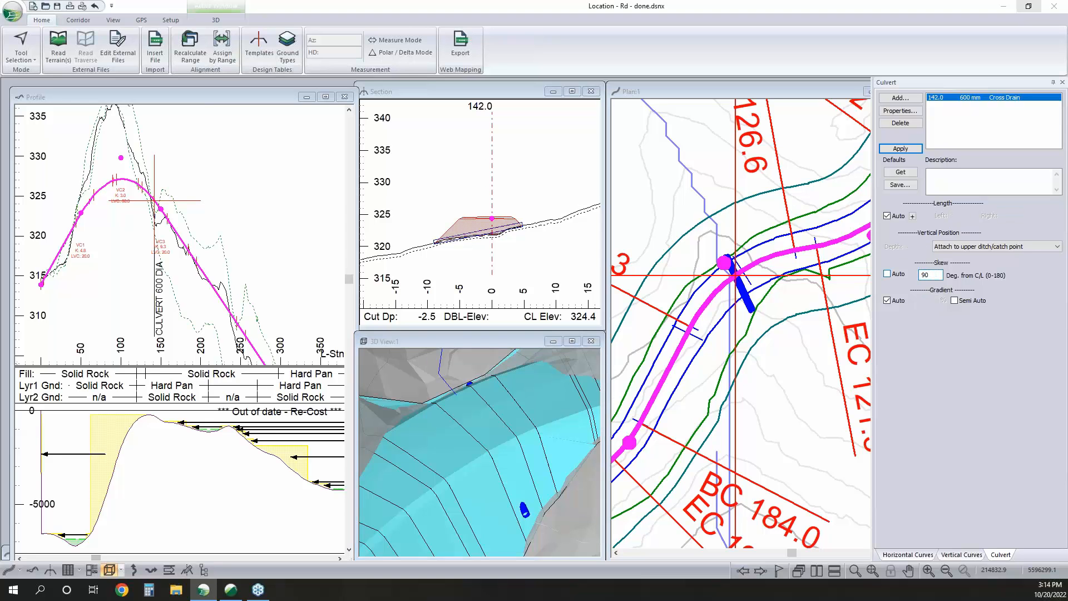
Set the culvert's vertical position to Fill depth at C/L with a depth of 0.30 and apply it
{"action": "left_click", "coordinate": [963, 250]}
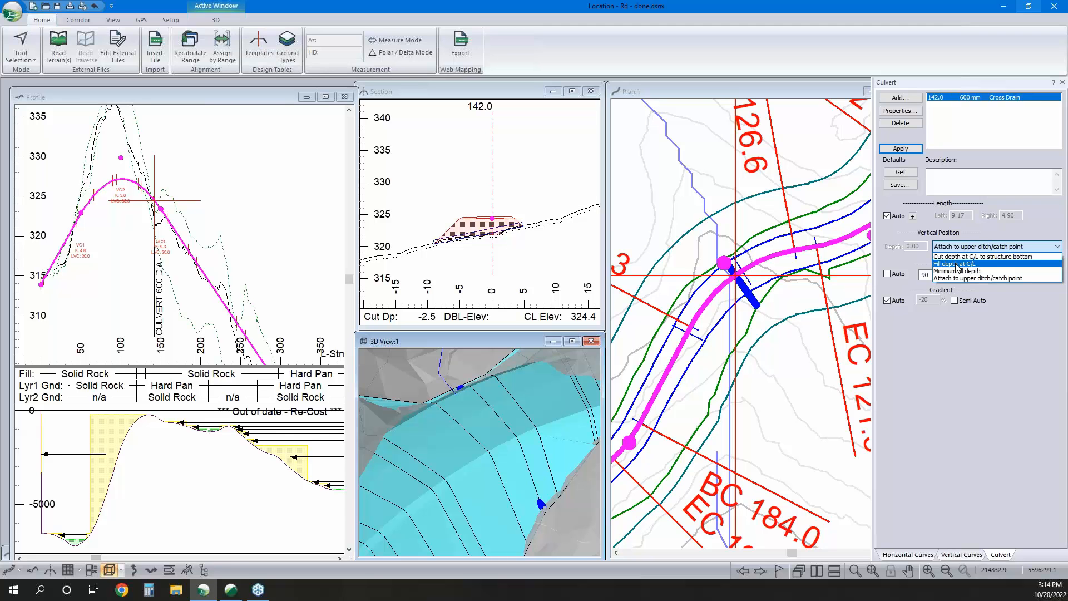
{"action": "left_click", "coordinate": [956, 265]}
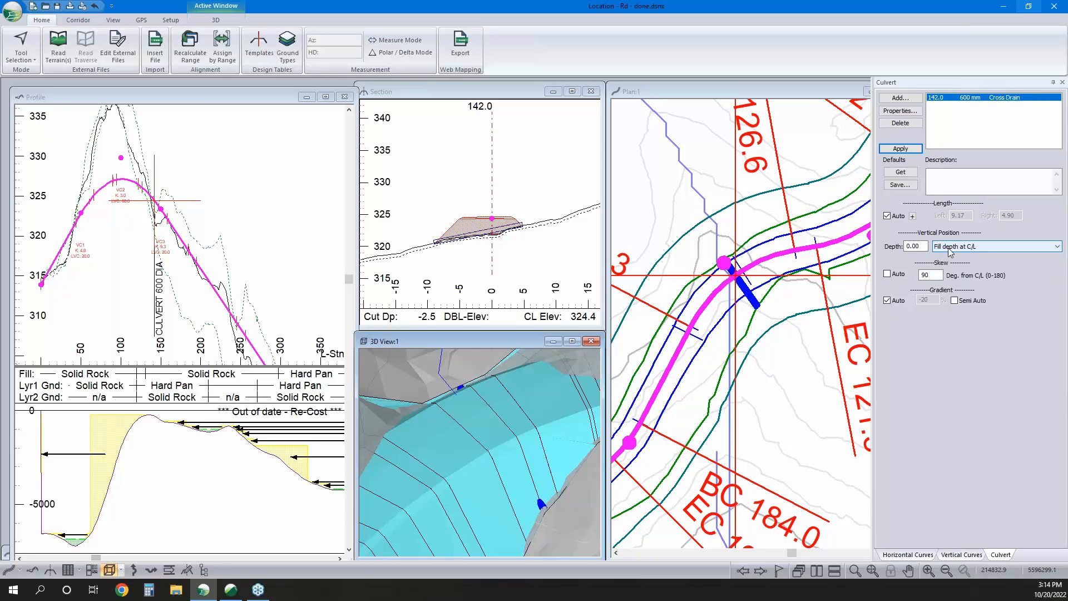
{"action": "scroll", "coordinate": [479, 217], "scroll_direction": "up", "scroll_amount": 4}
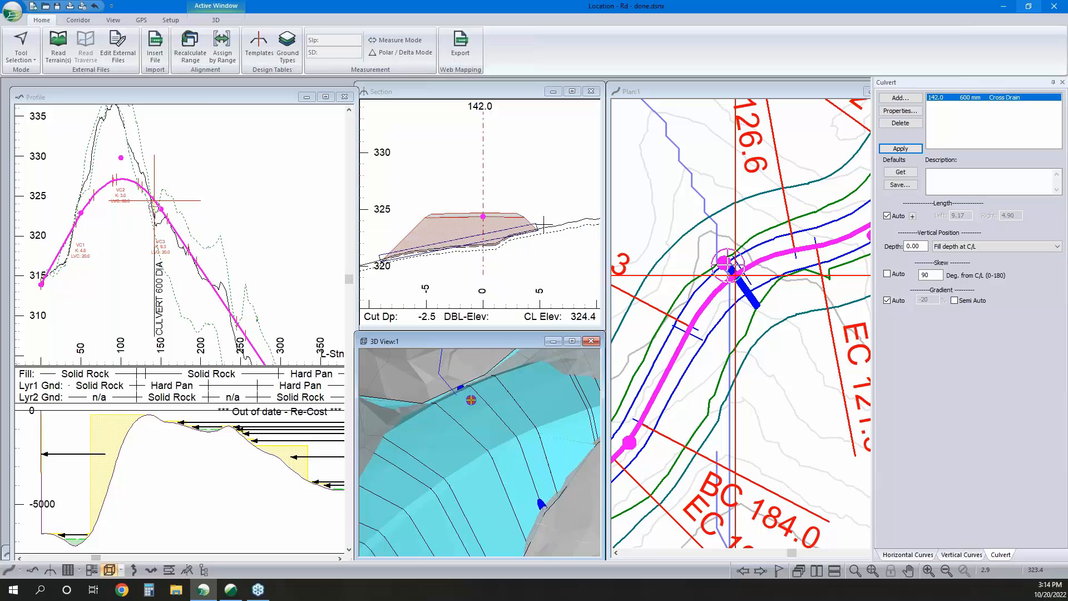
{"action": "double_click", "coordinate": [913, 246]}
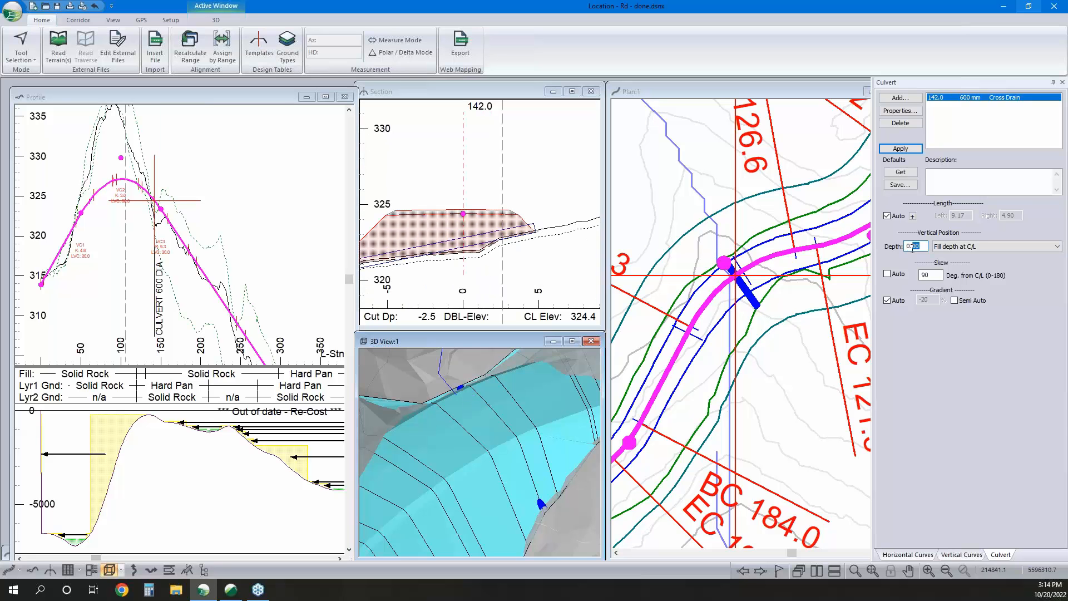
{"action": "type", "text": "3"}
{"action": "key", "text": "Return"}
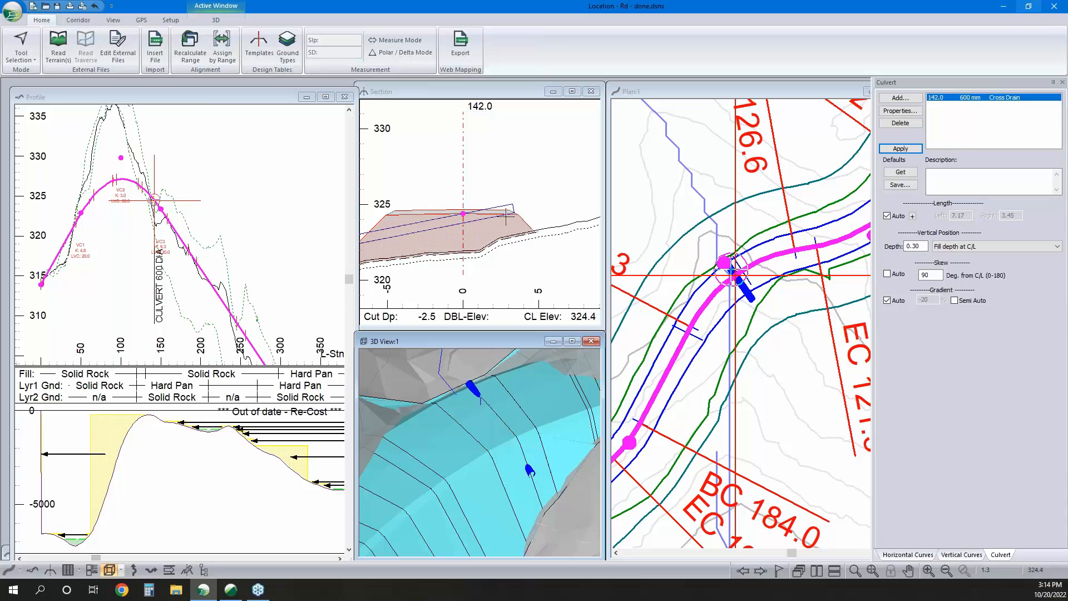
Return the culvert's vertical position to Attach to upper ditch/catch point and apply the change
{"action": "left_click", "coordinate": [957, 246]}
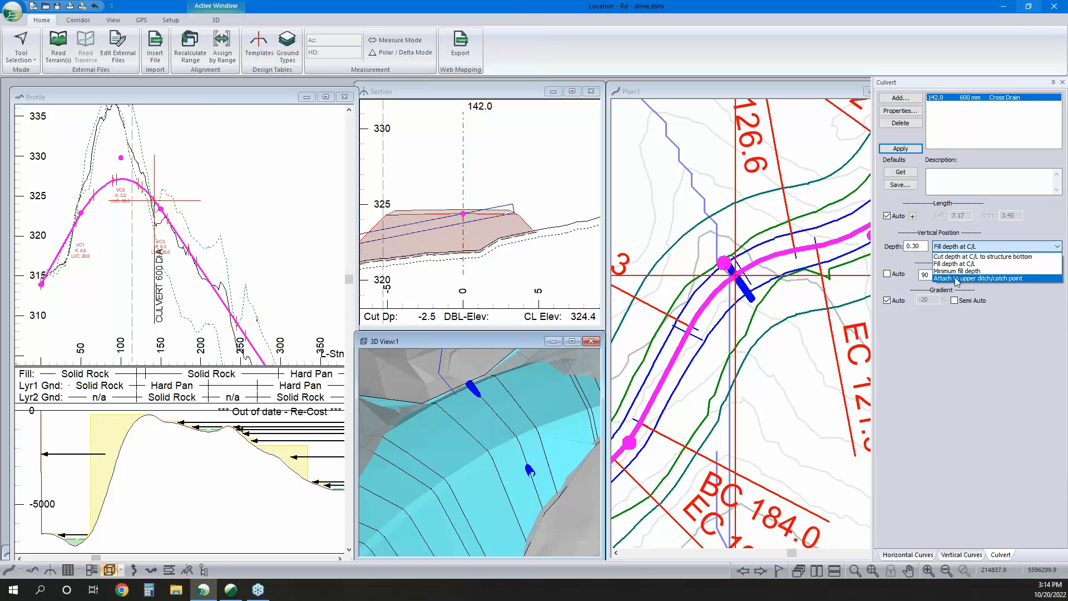
{"action": "left_click", "coordinate": [958, 282]}
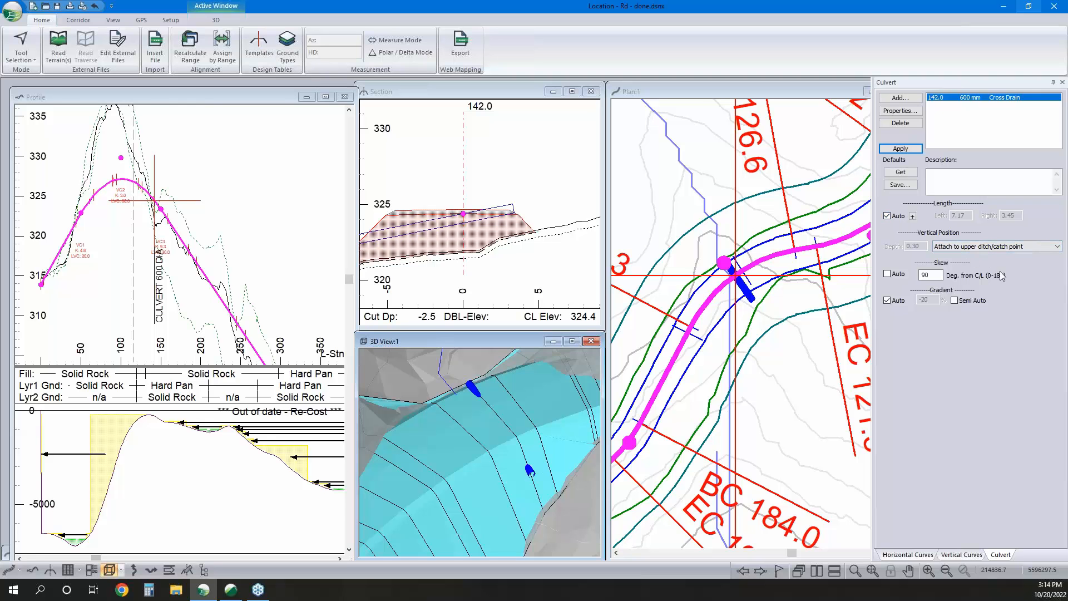
{"action": "left_click", "coordinate": [901, 148]}
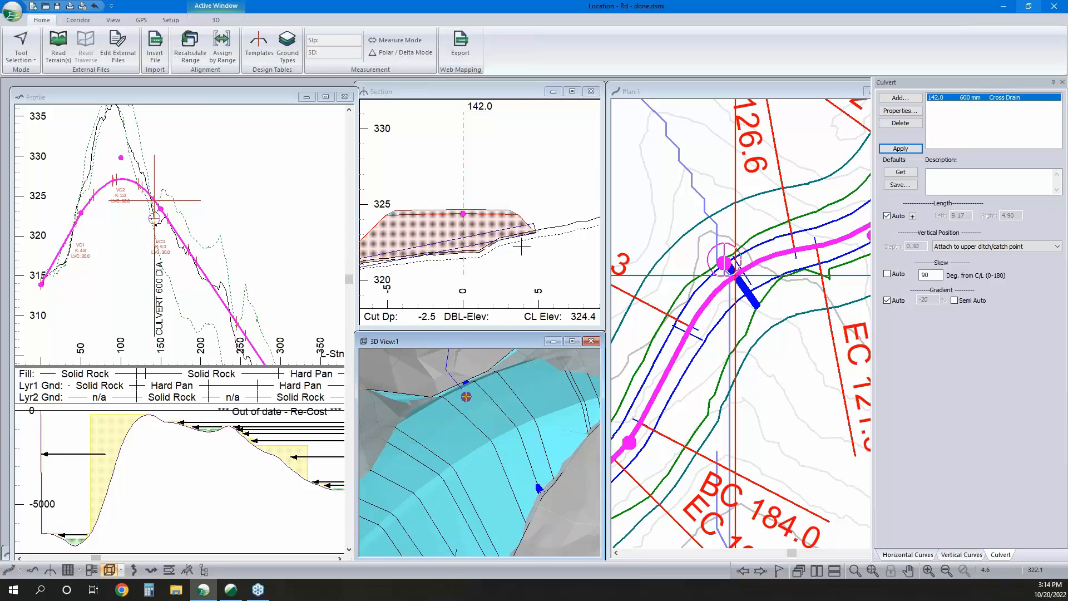
Turn off the culvert's automatic length, set it to 9.50 on the left and 5.50 on the right, and apply
{"action": "scroll", "coordinate": [451, 223], "scroll_direction": "down", "scroll_amount": 1}
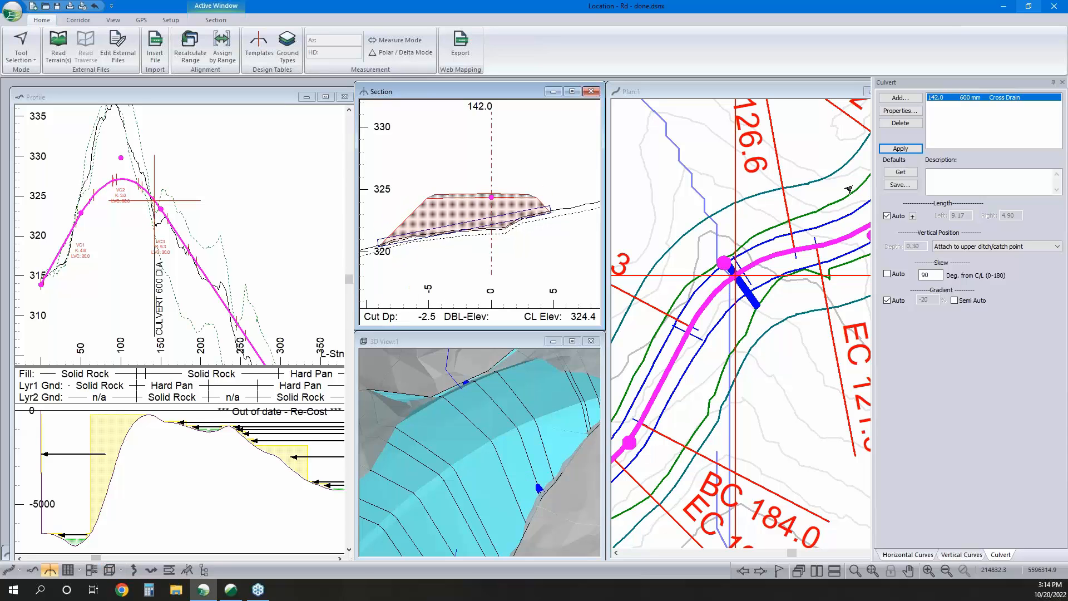
{"action": "left_click", "coordinate": [887, 215]}
{"action": "type", "text": "9"}
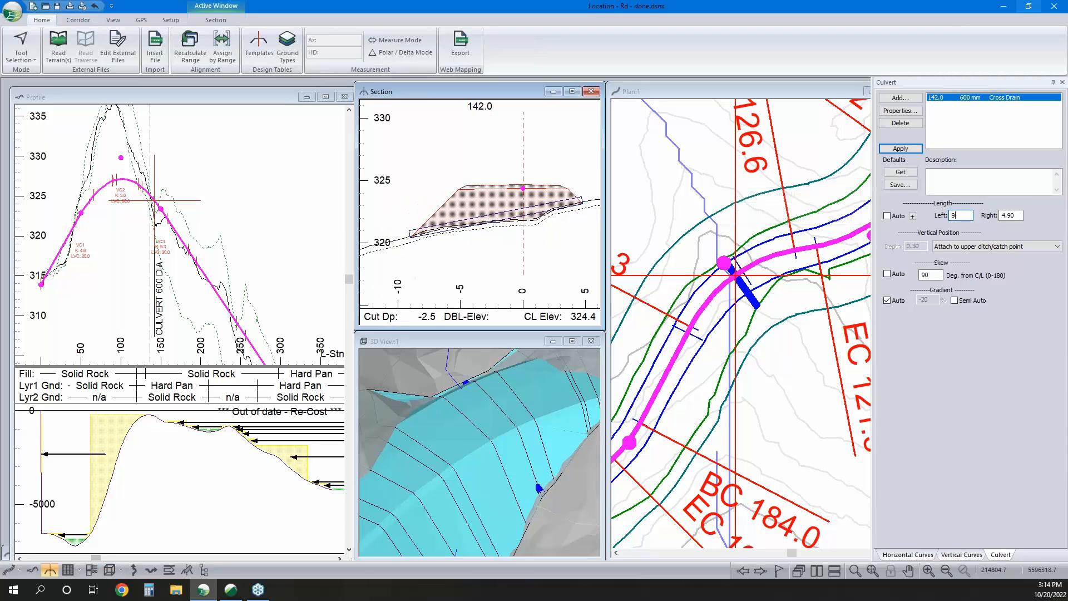
{"action": "key", "text": "Tab"}
{"action": "type", "text": "5."}
{"action": "left_click", "coordinate": [897, 151]}
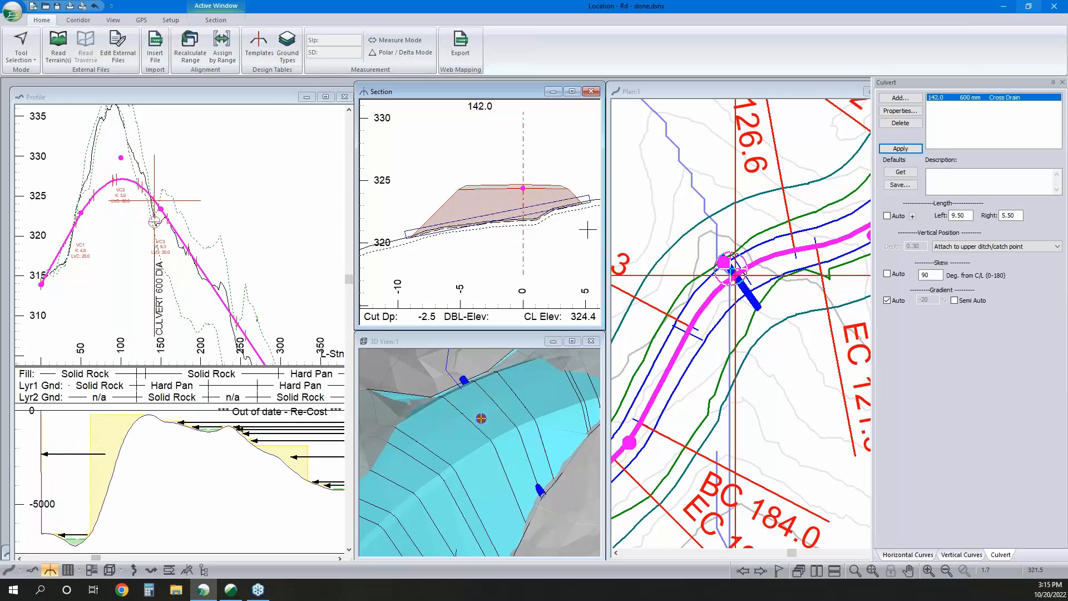
Return the culvert's length to automatic and apply the change
{"action": "left_click", "coordinate": [885, 216]}
{"action": "left_click", "coordinate": [887, 216]}
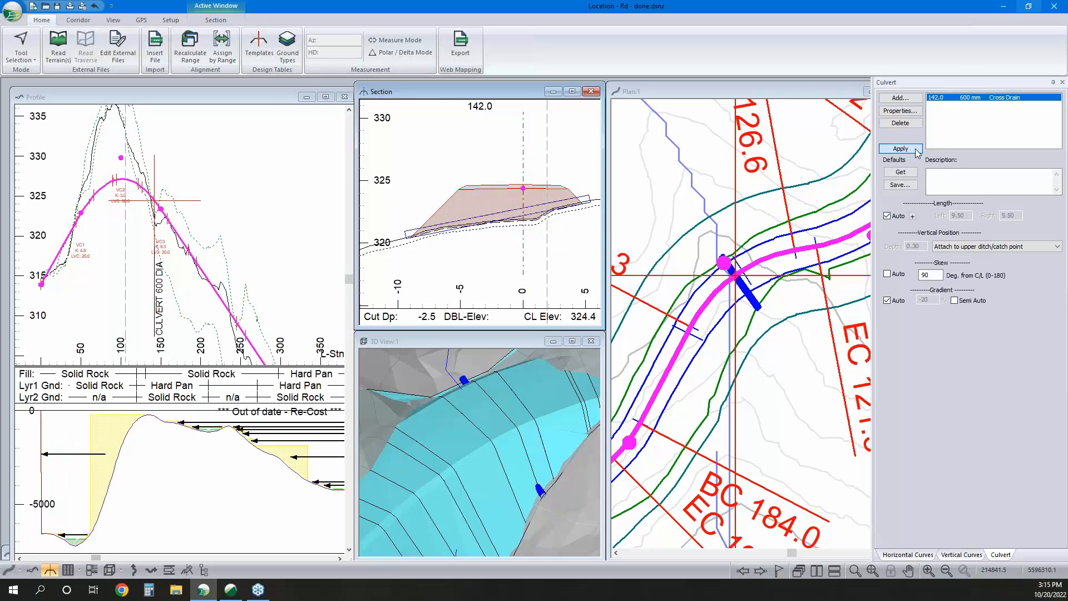
{"action": "left_click", "coordinate": [901, 148]}
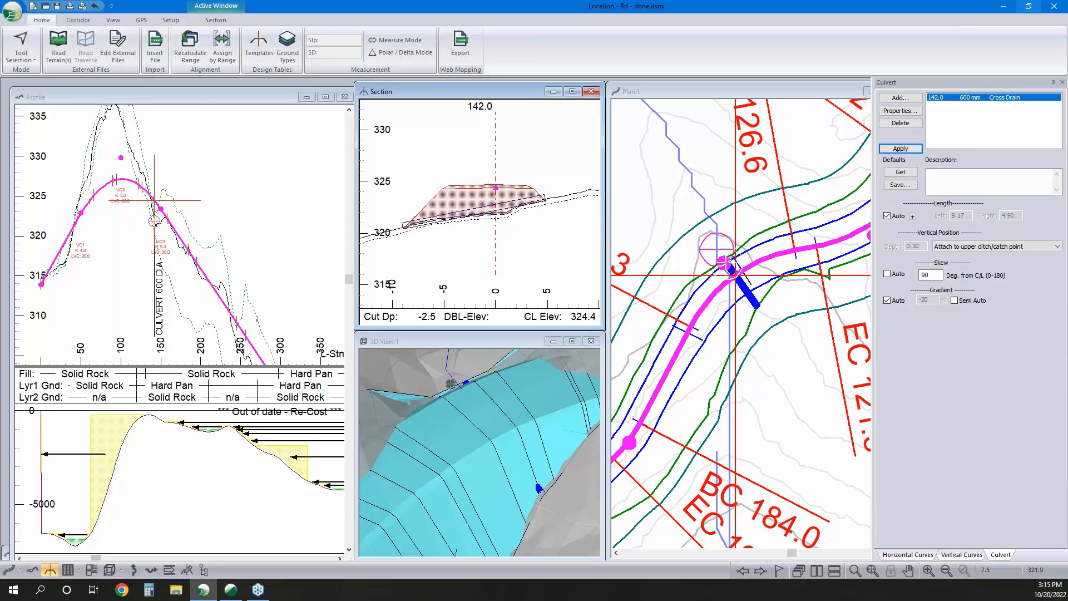
Enable the template override in the culvert's properties, with a ditch depth of 2.4 and a ditch width of 2
{"action": "left_click", "coordinate": [918, 112]}
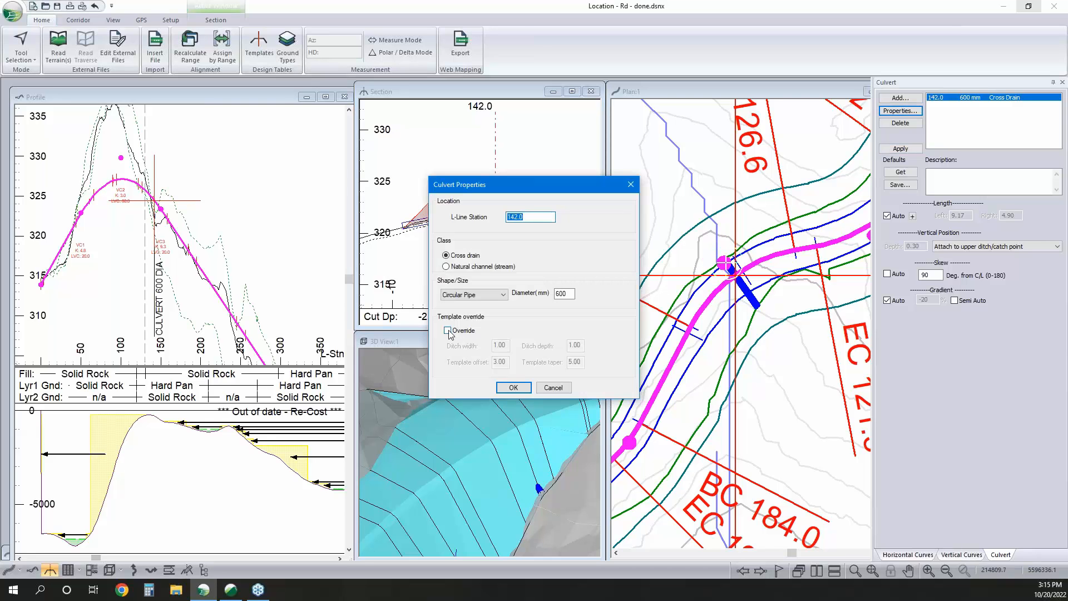
{"action": "left_click", "coordinate": [448, 331]}
{"action": "left_click_drag", "start_coordinate": [581, 346], "coordinate": [515, 335]}
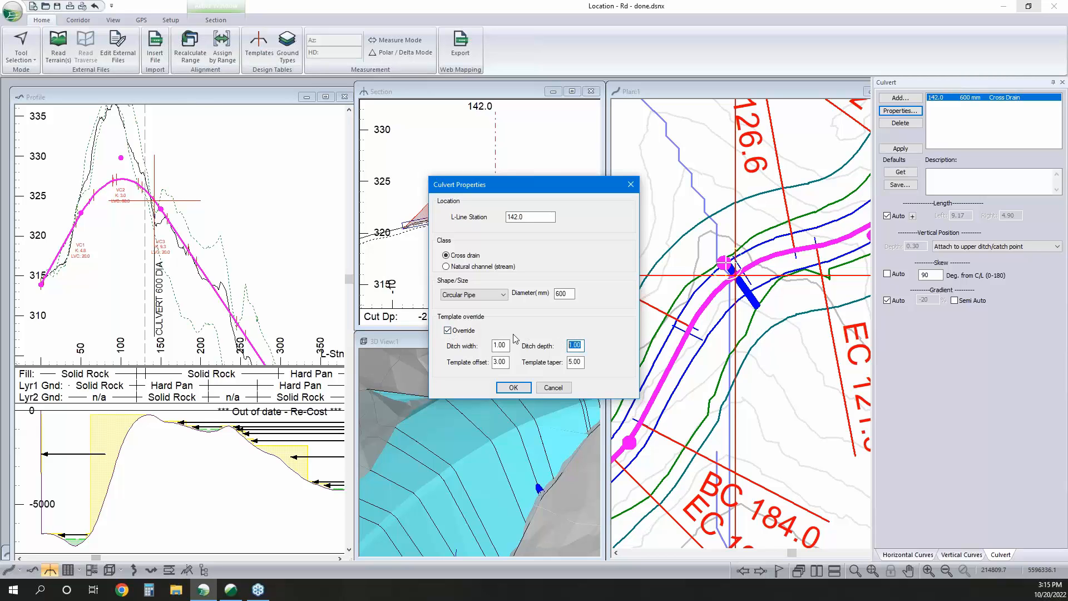
{"action": "type", "text": "2.4"}
{"action": "double_click", "coordinate": [507, 345]}
{"action": "type", "text": "2"}
{"action": "left_click", "coordinate": [513, 388]}
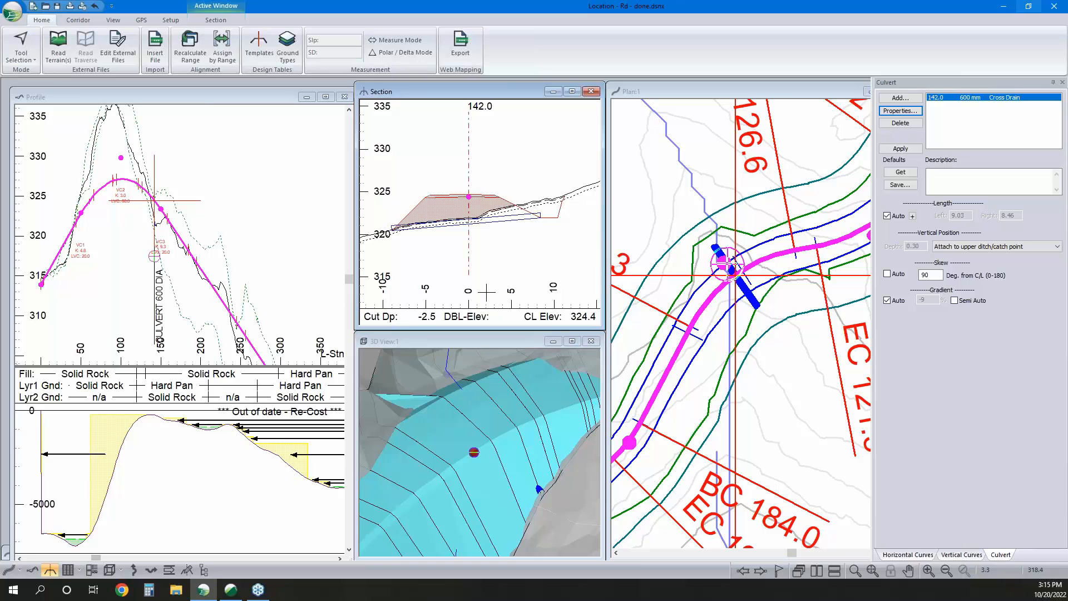
Add a cross-drain culvert at L-Line station 240.0, where the next stream crosses the road
{"action": "left_click", "coordinate": [492, 433]}
{"action": "scroll", "coordinate": [468, 449], "scroll_direction": "down", "scroll_amount": 3}
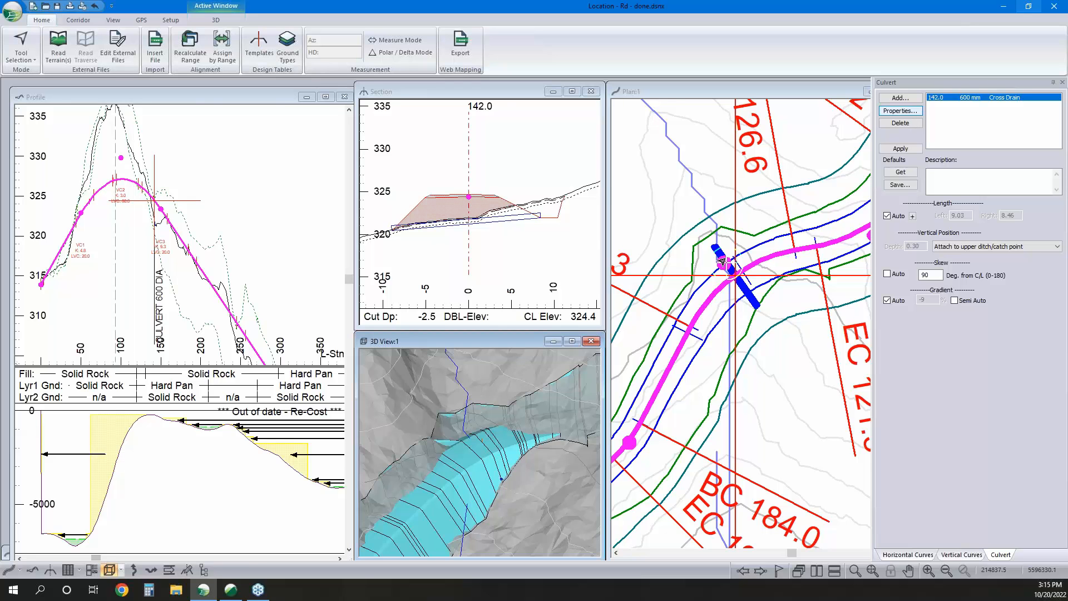
{"action": "scroll", "coordinate": [867, 139], "scroll_direction": "down", "scroll_amount": 1}
{"action": "scroll", "coordinate": [724, 313], "scroll_direction": "down", "scroll_amount": 1}
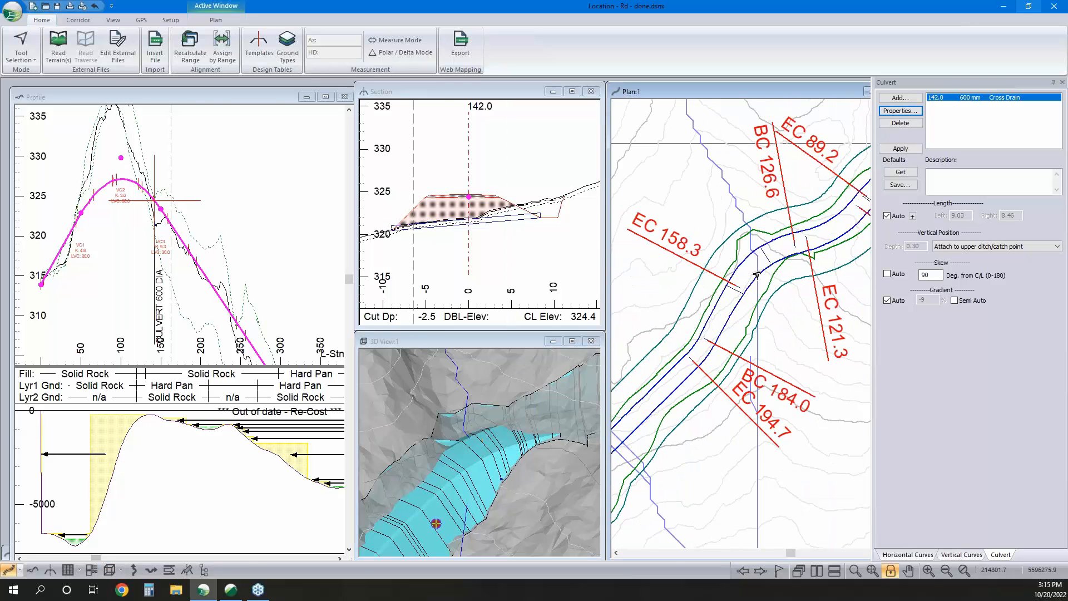
{"action": "middle_click_drag", "start_coordinate": [727, 316], "coordinate": [787, 261]}
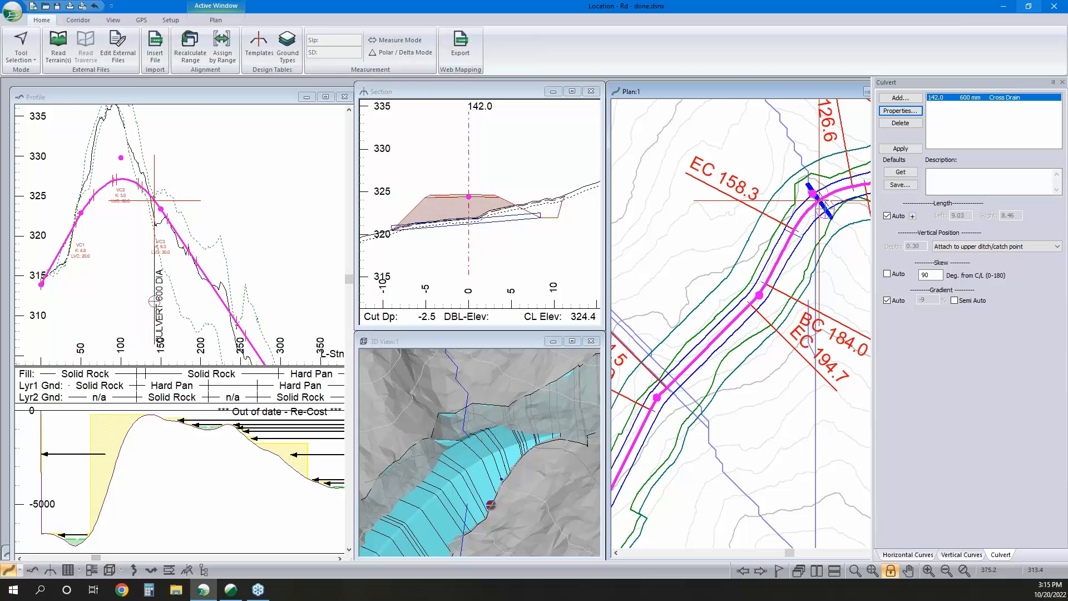
{"action": "middle_click_drag", "start_coordinate": [669, 386], "coordinate": [778, 289]}
{"action": "left_click", "coordinate": [777, 289]}
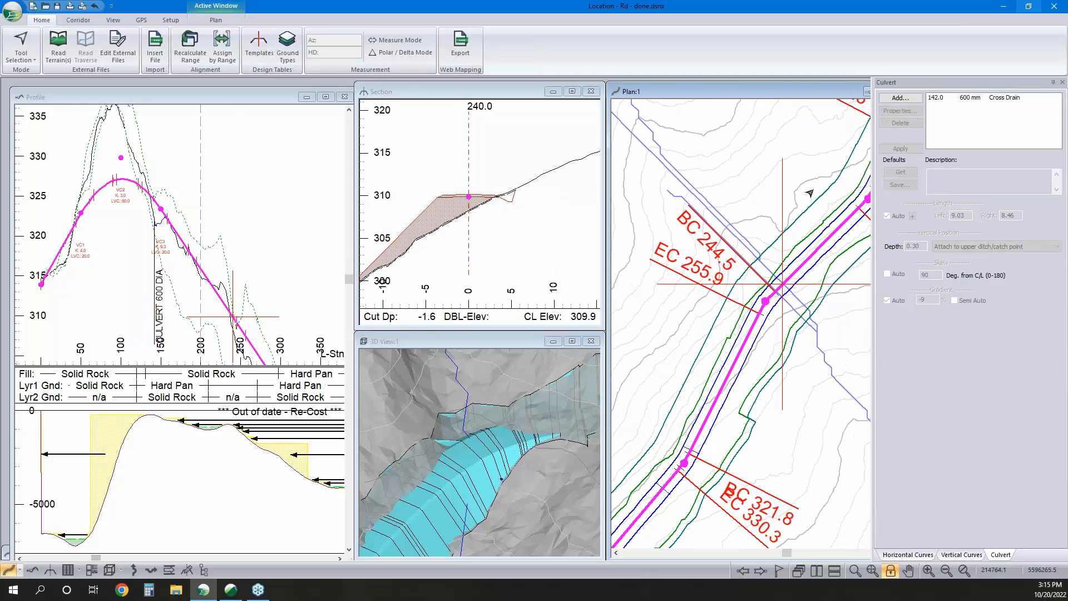
{"action": "left_click", "coordinate": [901, 98]}
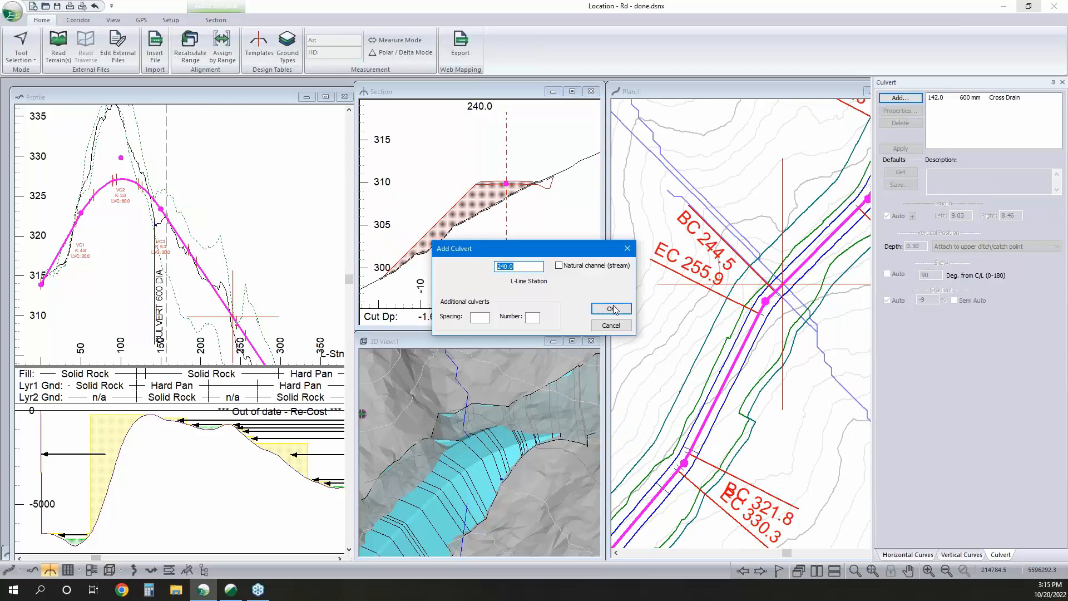
{"action": "left_click", "coordinate": [612, 309]}
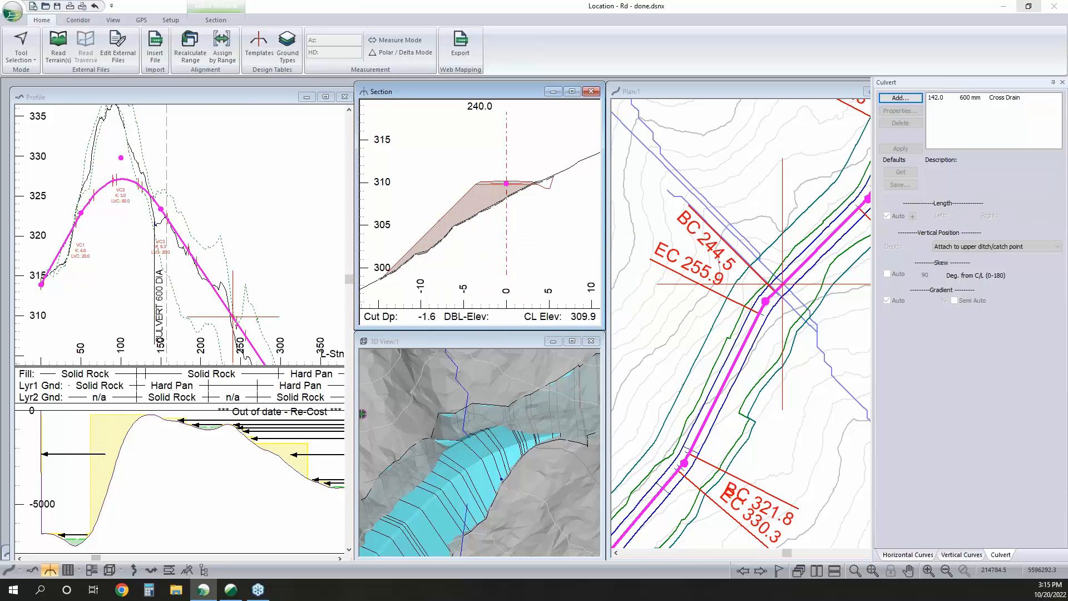
Switch the gradient of the culvert at station 240.0 to semi-automatic and set it to -5%
{"action": "left_click", "coordinate": [953, 301]}
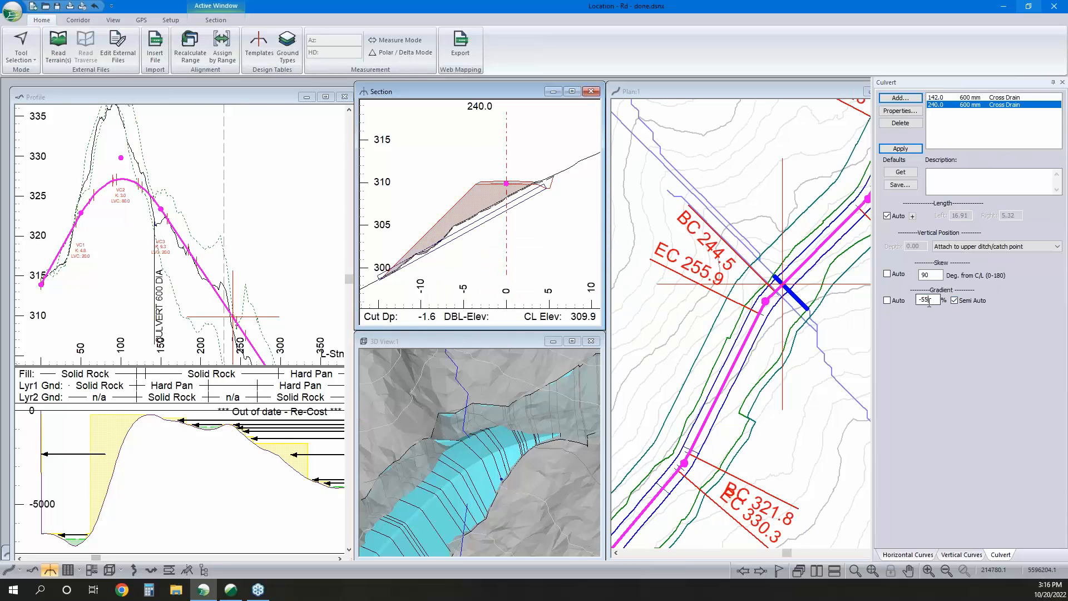
{"action": "left_click_drag", "start_coordinate": [929, 303], "coordinate": [926, 305]}
{"action": "key", "text": "BackSpace"}
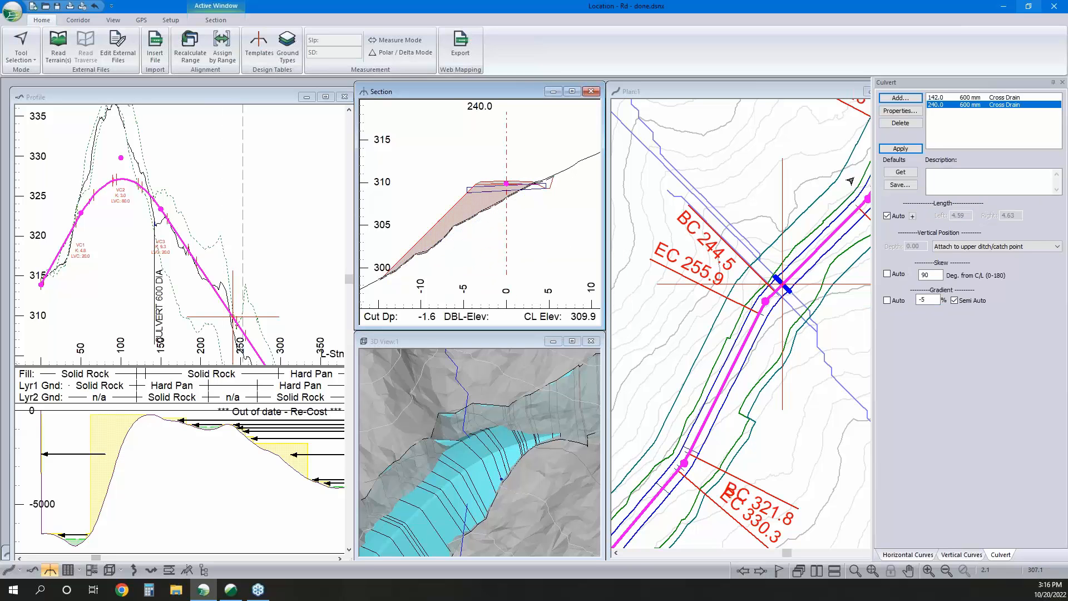
Add a cross-drain culvert at L-Line station 383.0, near the low point of the road profile
{"action": "middle_click_drag", "start_coordinate": [706, 442], "coordinate": [792, 302]}
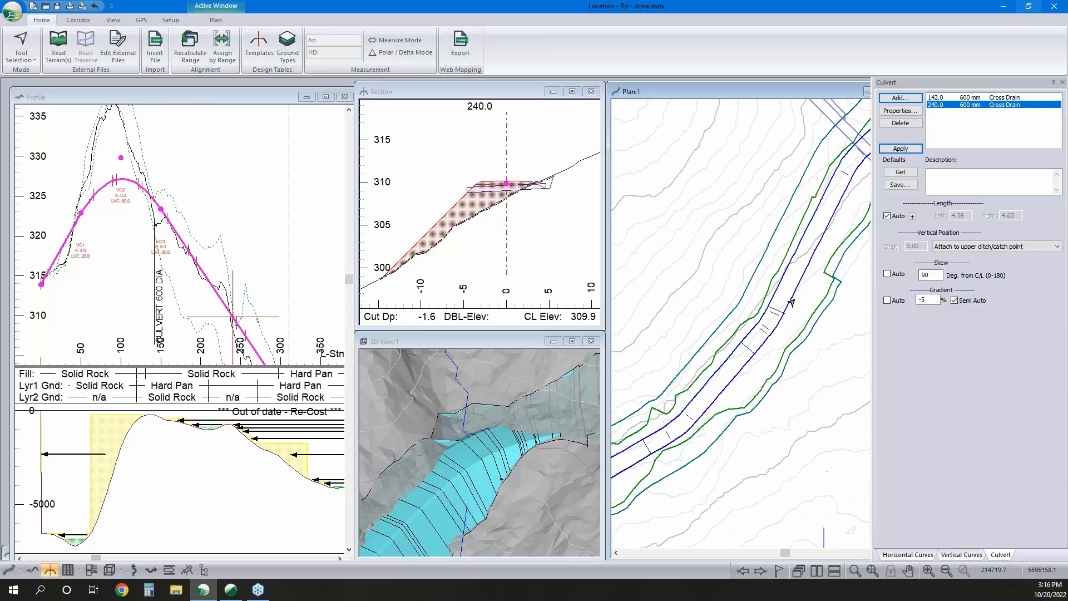
{"action": "scroll", "coordinate": [791, 302], "scroll_direction": "down", "scroll_amount": 2}
{"action": "middle_click_drag", "start_coordinate": [714, 398], "coordinate": [764, 338]}
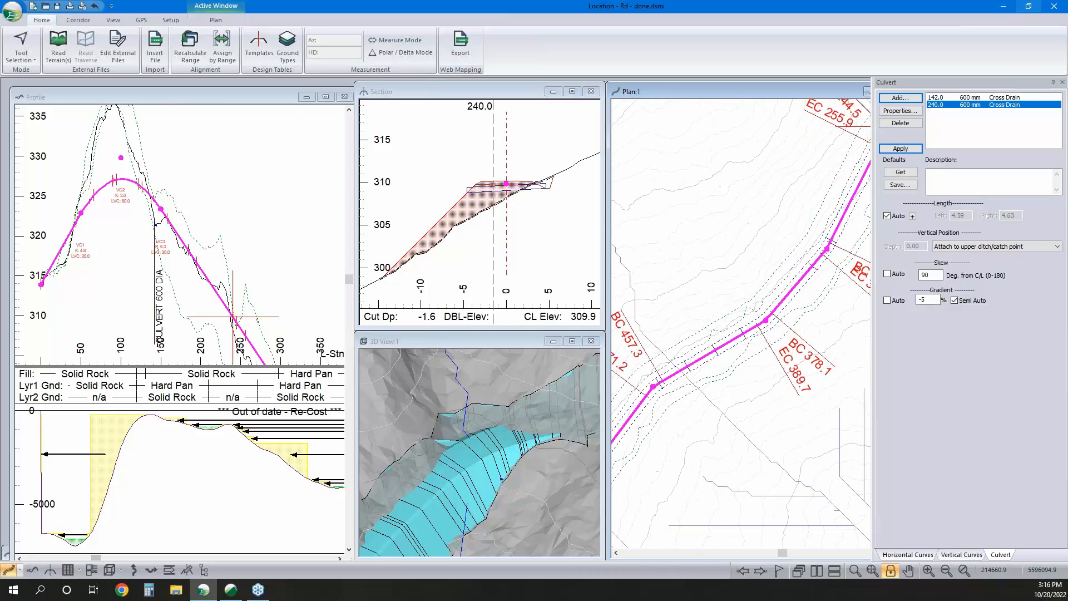
{"action": "middle_click_drag", "start_coordinate": [235, 292], "coordinate": [139, 114]}
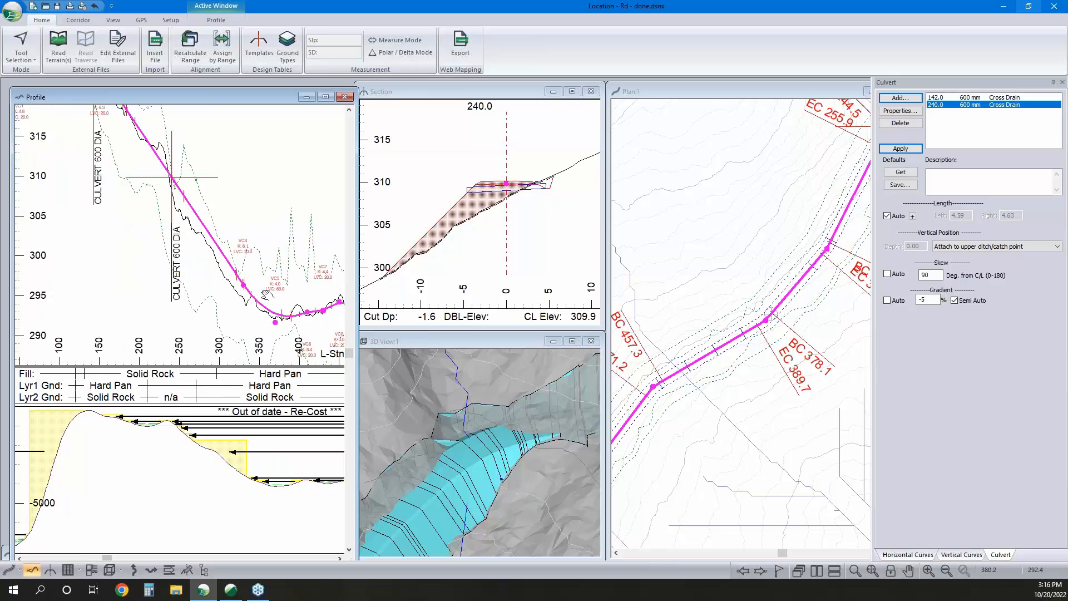
{"action": "left_click", "coordinate": [253, 285]}
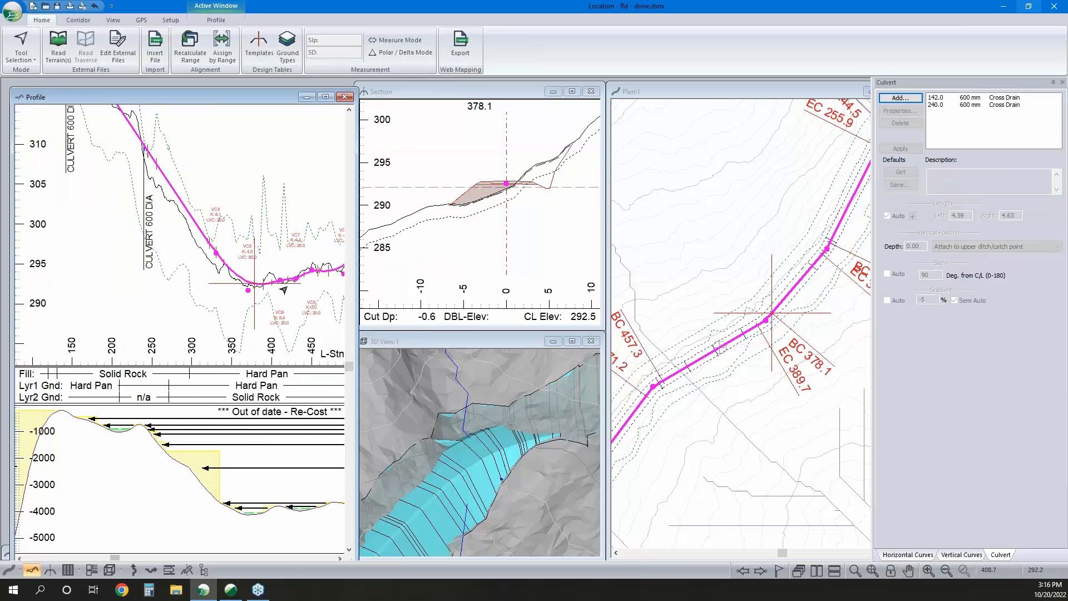
{"action": "middle_click_drag", "start_coordinate": [282, 289], "coordinate": [218, 263]}
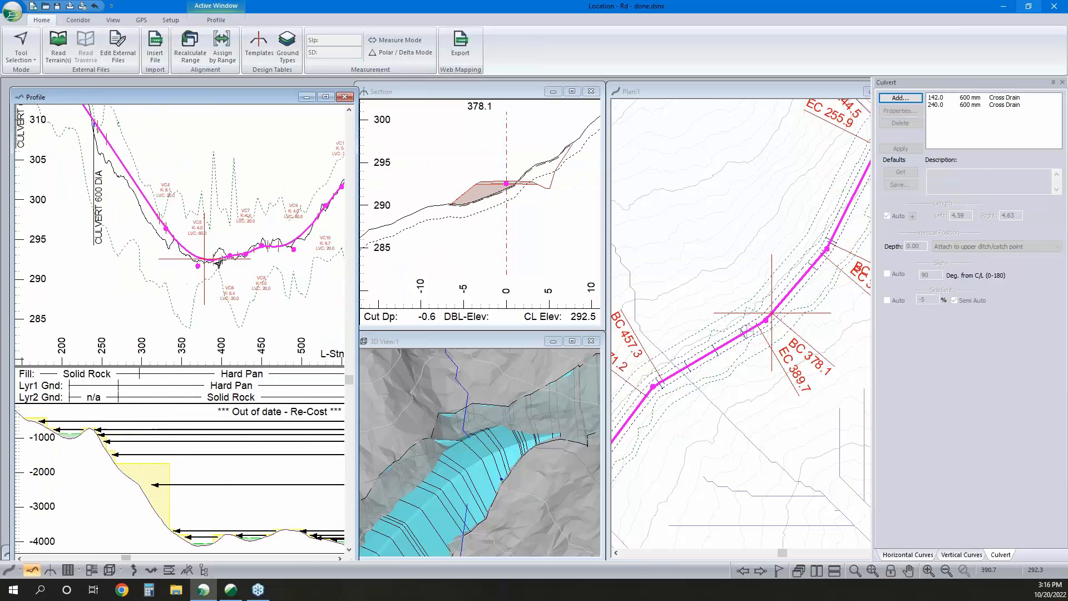
{"action": "scroll", "coordinate": [219, 263], "scroll_direction": "up", "scroll_amount": 1}
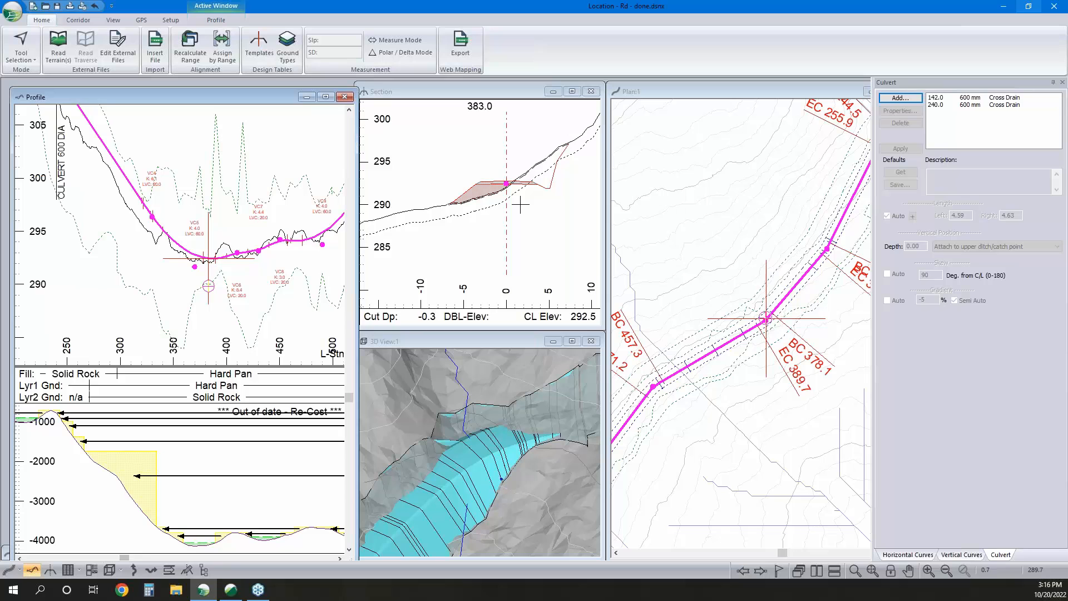
{"action": "left_click", "coordinate": [897, 99]}
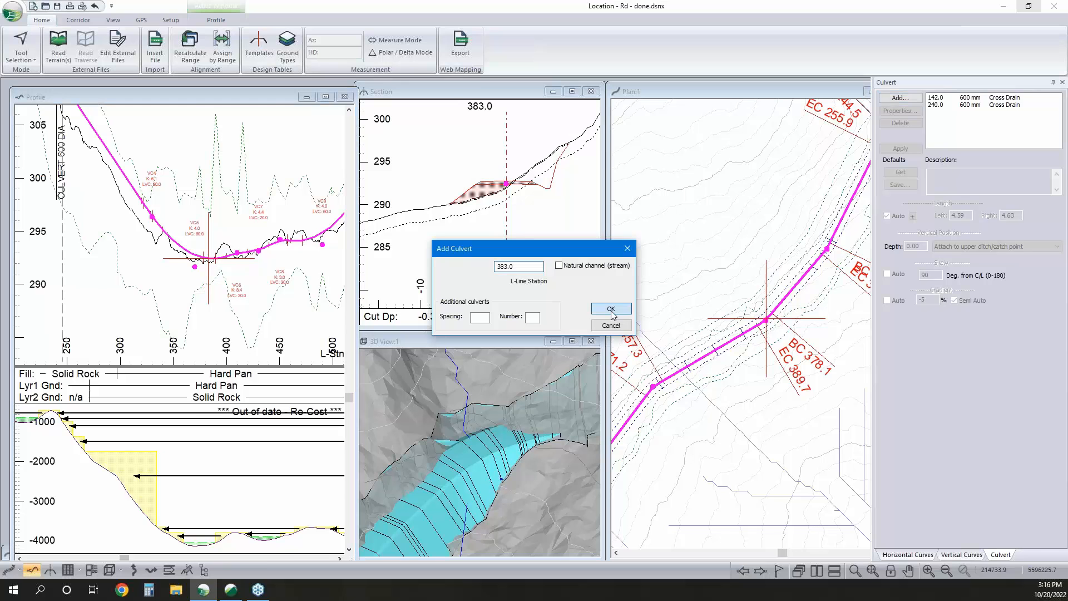
{"action": "left_click", "coordinate": [611, 310]}
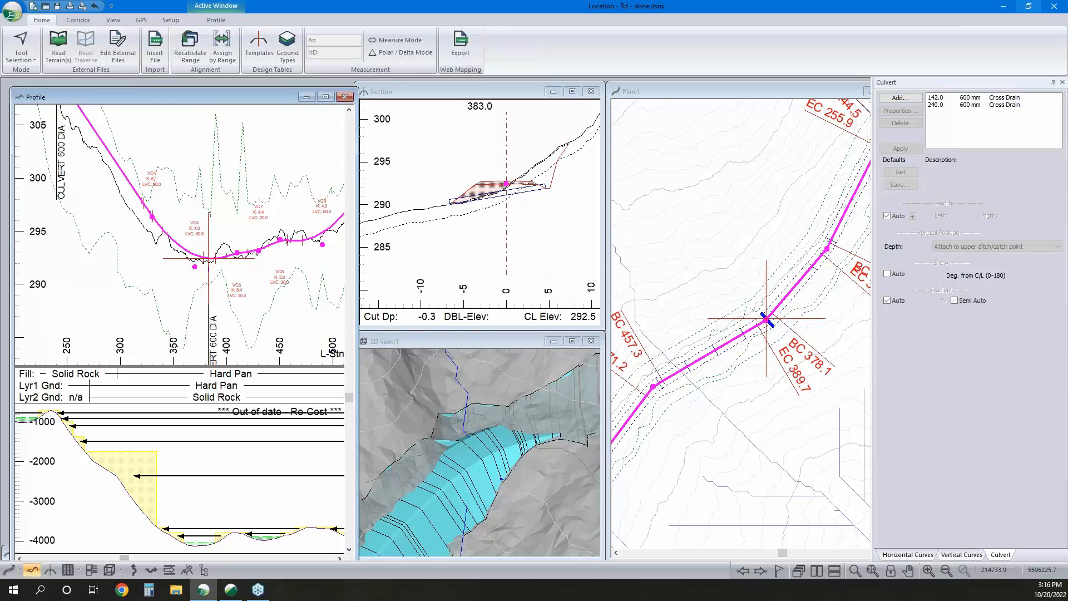
Delete the 600 mm cross-drain culvert at L-Line station 383.0
{"action": "left_click", "coordinate": [940, 113]}
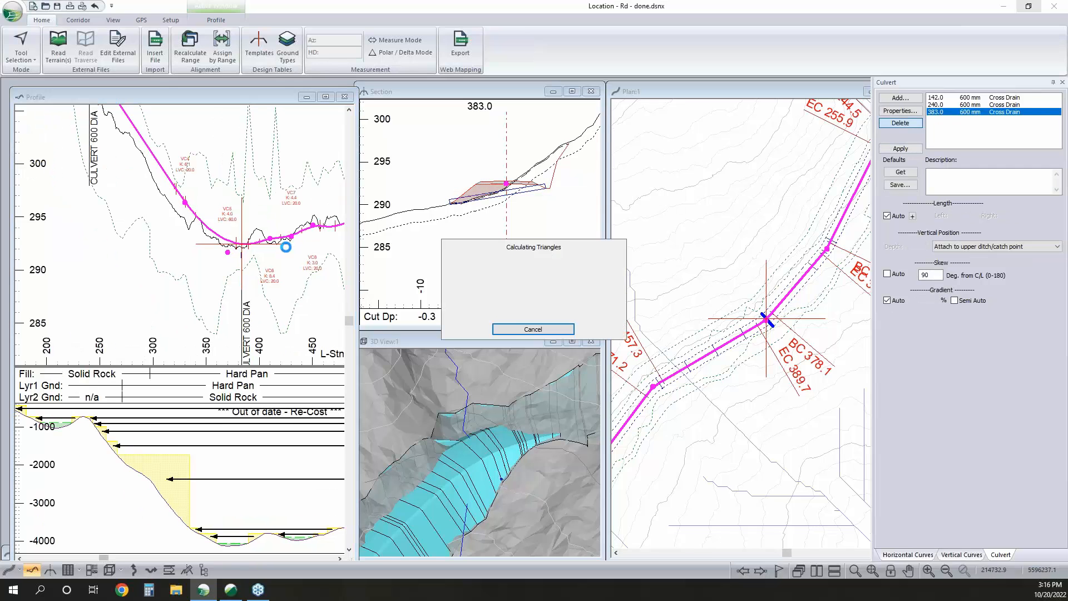
{"action": "scroll", "coordinate": [174, 193], "scroll_direction": "down", "scroll_amount": 6}
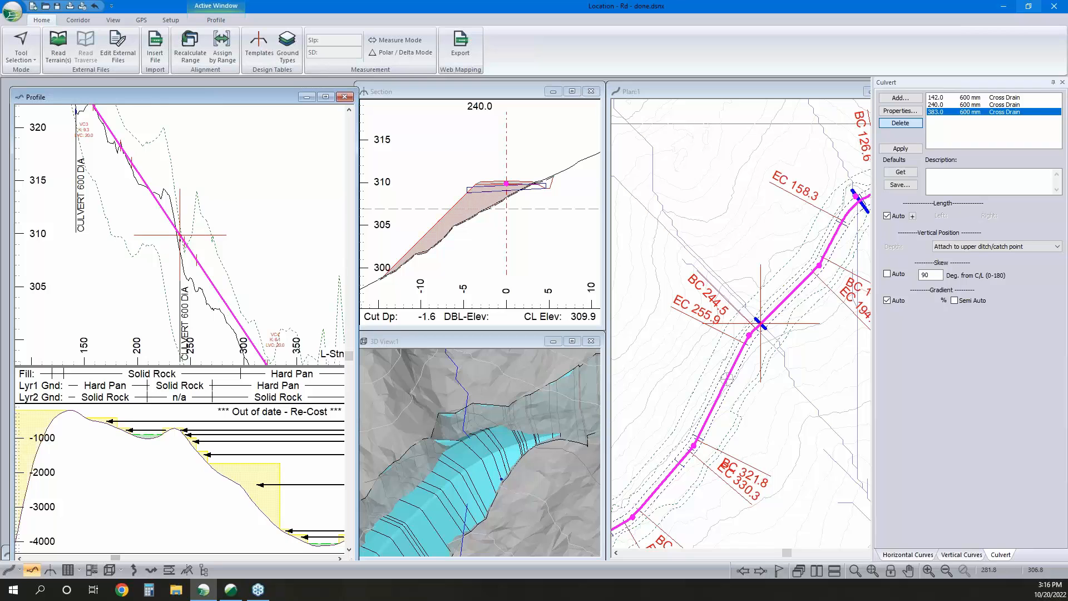
{"action": "scroll", "coordinate": [228, 270], "scroll_direction": "up", "scroll_amount": 5}
{"action": "scroll", "coordinate": [224, 272], "scroll_direction": "up", "scroll_amount": 4}
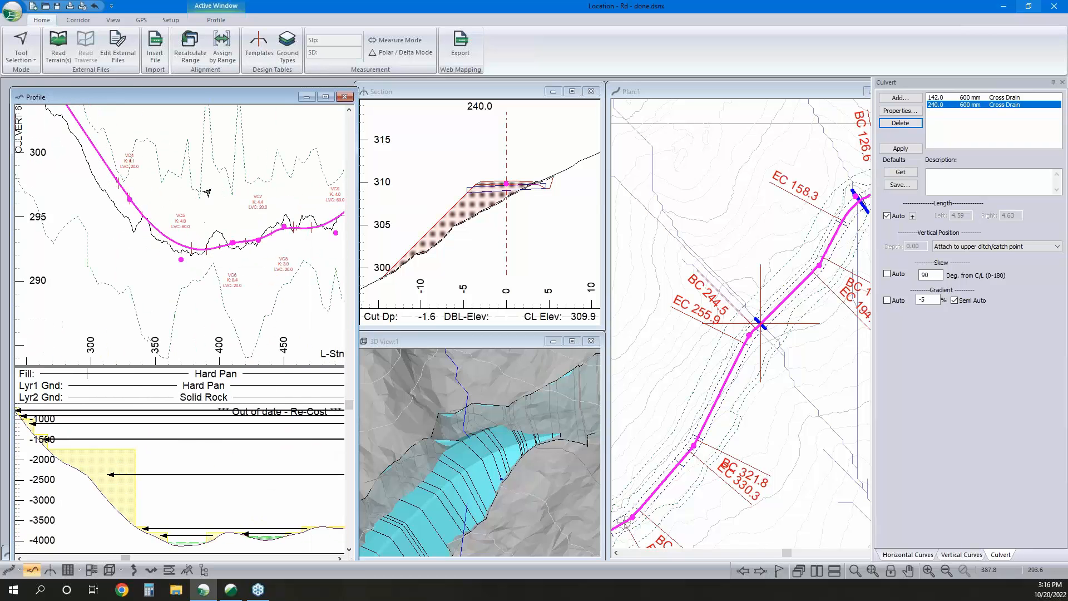
Open the custom label options of the profile's Vert. IP's at Curves label
{"action": "right_click", "coordinate": [180, 206]}
{"action": "left_click", "coordinate": [246, 295]}
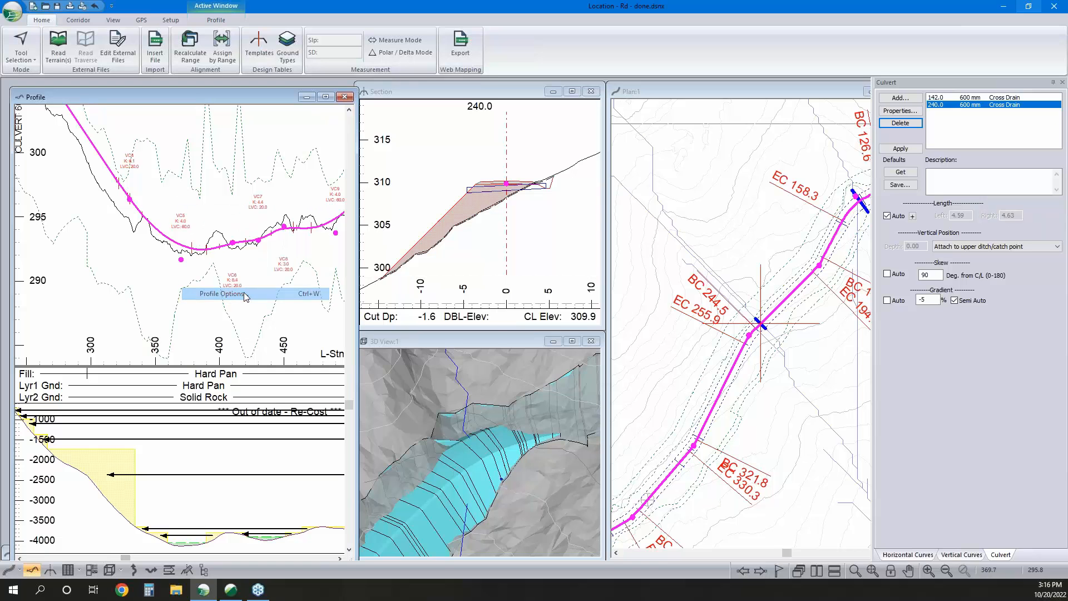
{"action": "left_click", "coordinate": [571, 290]}
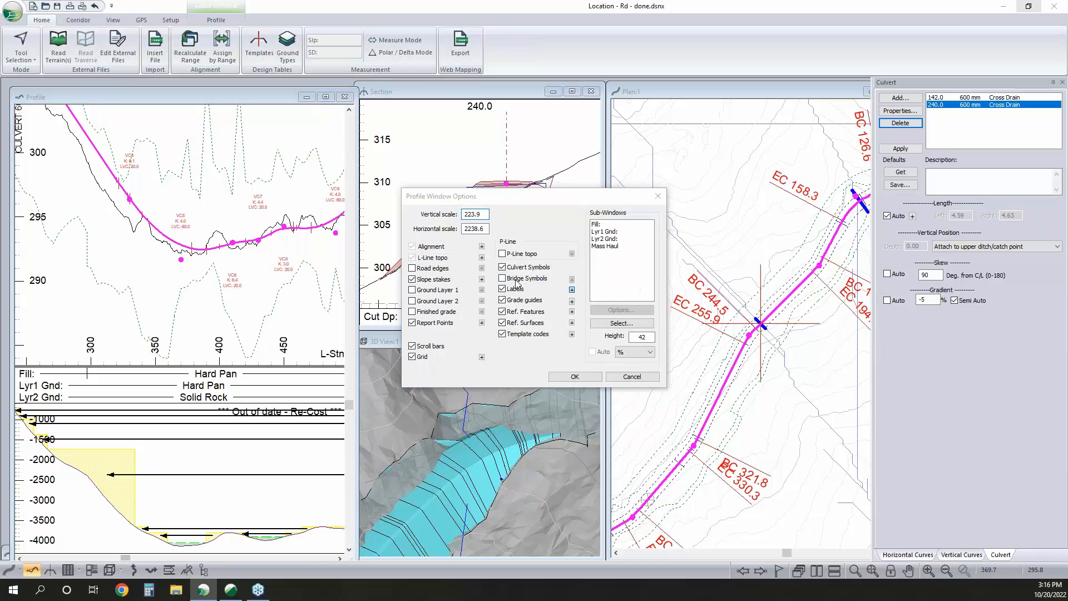
{"action": "left_click", "coordinate": [400, 233]}
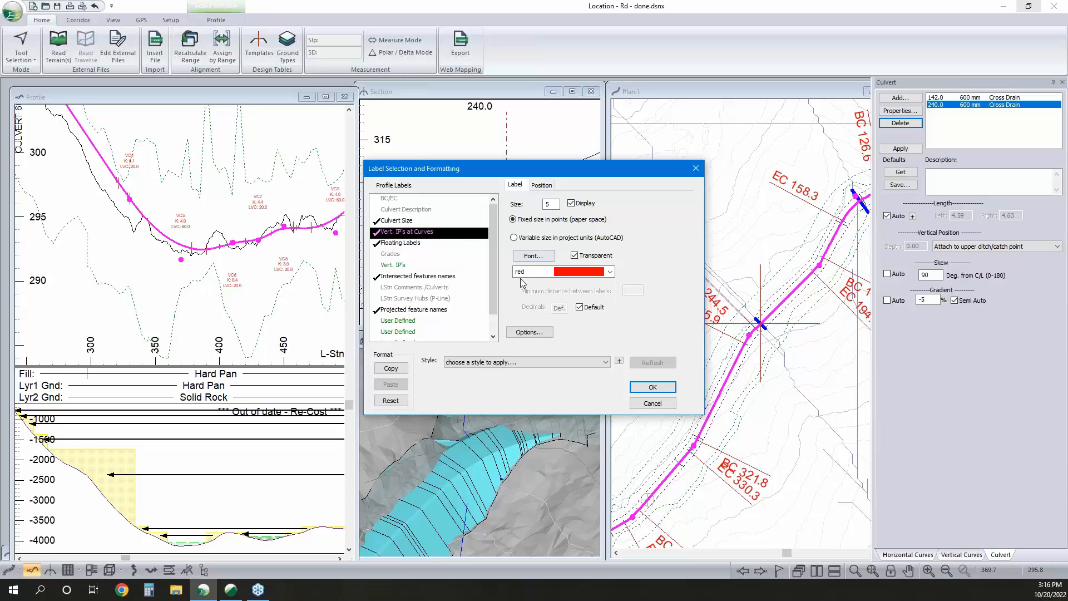
{"action": "left_click", "coordinate": [529, 332]}
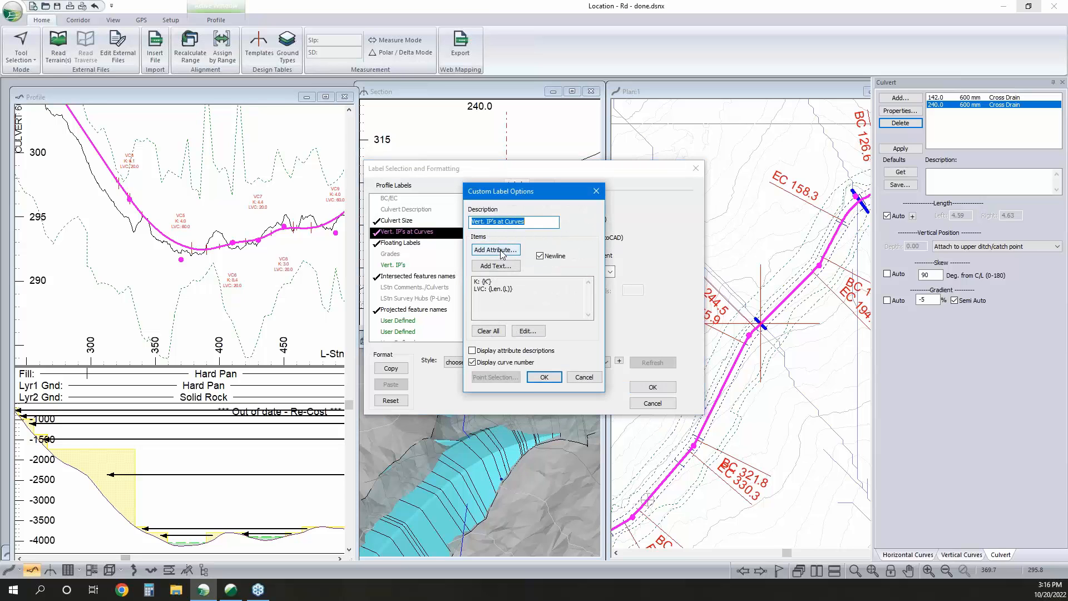
Add the Low Stn. attribute to the vertical curve label and apply the label settings to the profile
{"action": "left_click", "coordinate": [503, 254]}
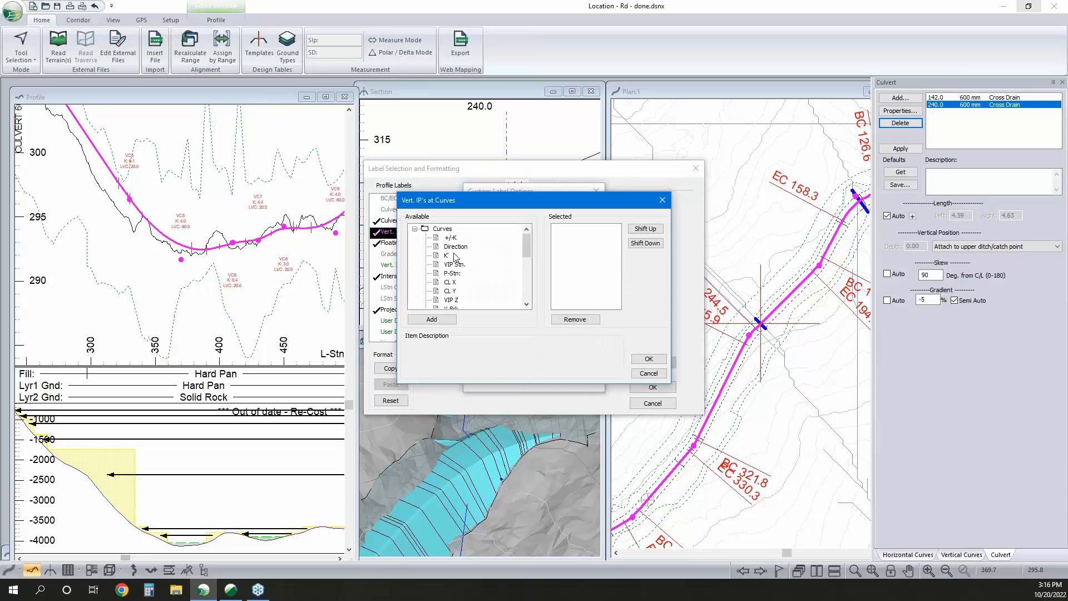
{"action": "scroll", "coordinate": [470, 269], "scroll_direction": "down", "scroll_amount": 3}
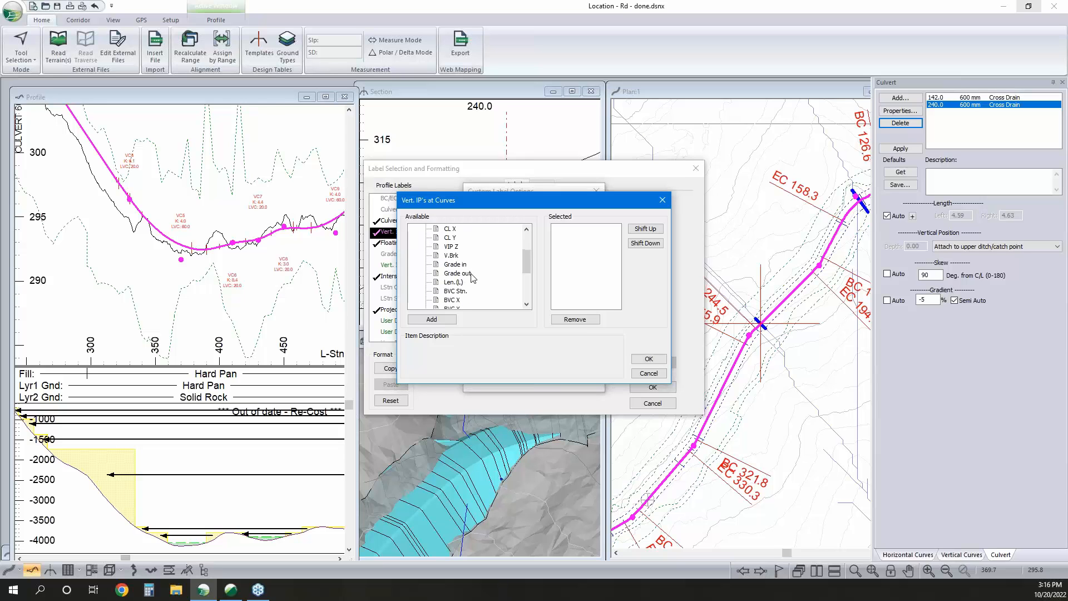
{"action": "scroll", "coordinate": [476, 279], "scroll_direction": "down", "scroll_amount": 2}
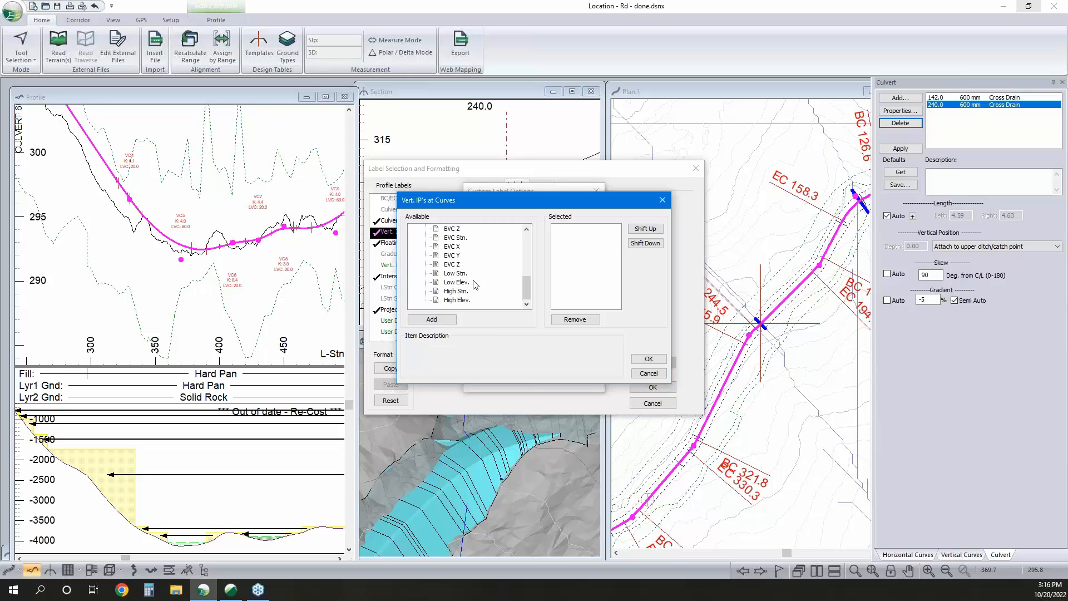
{"action": "double_click", "coordinate": [464, 273]}
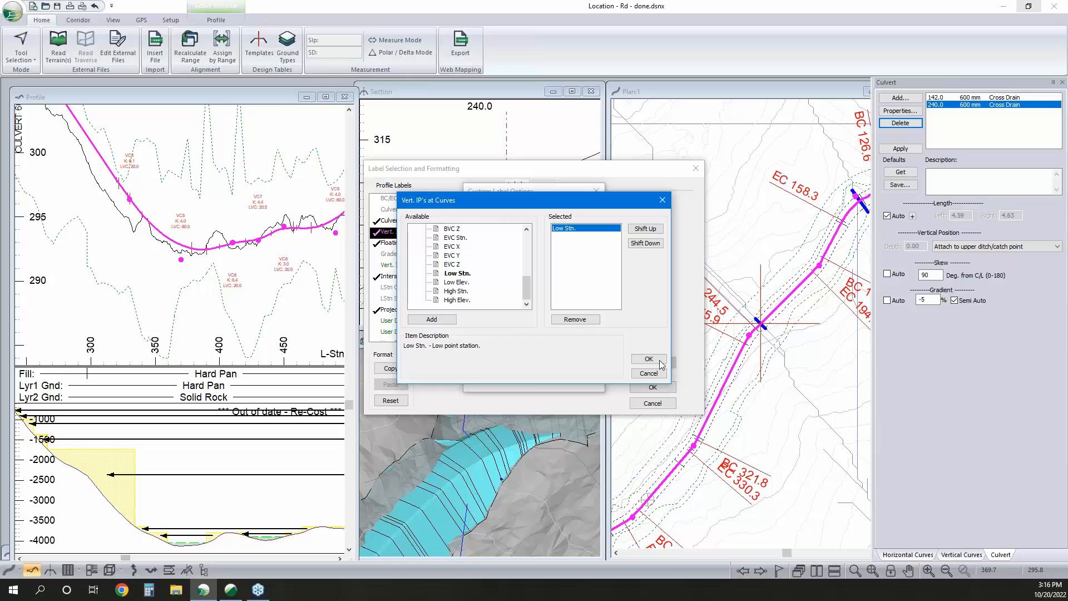
{"action": "left_click", "coordinate": [649, 359]}
{"action": "left_click", "coordinate": [551, 376]}
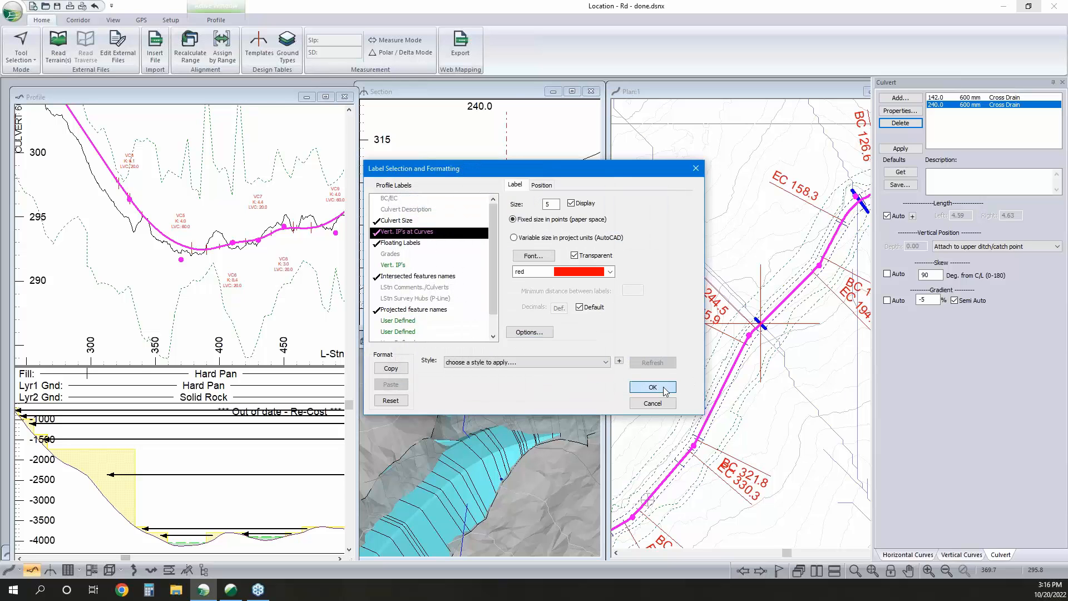
{"action": "left_click", "coordinate": [653, 388]}
{"action": "left_click", "coordinate": [575, 376]}
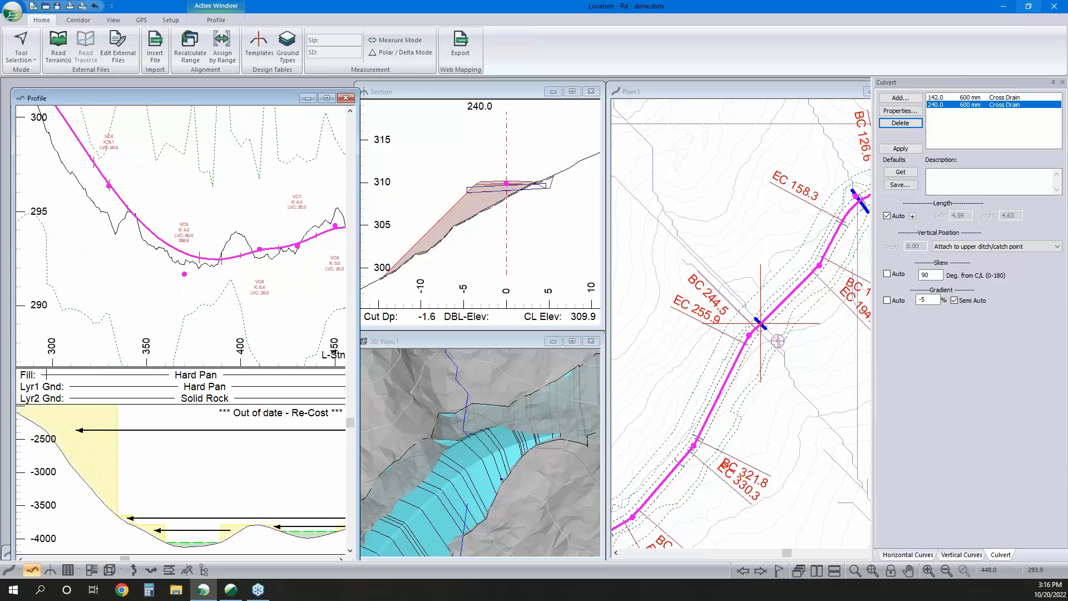
Add a cross-drain culvert at L-Line station 386.9, the low point of the road profile
{"action": "left_click", "coordinate": [900, 97]}
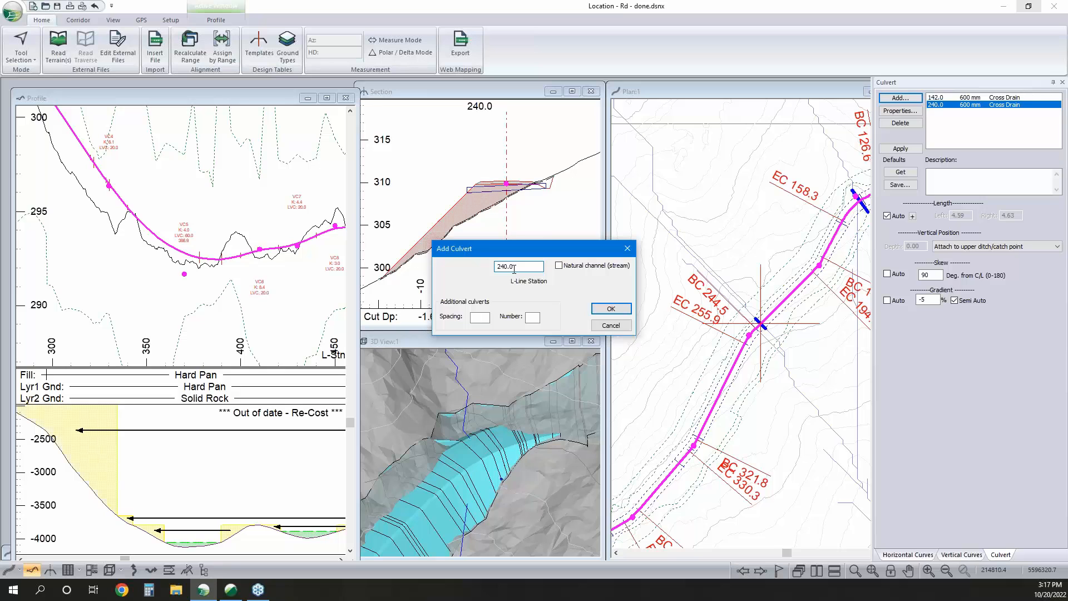
{"action": "left_click_drag", "start_coordinate": [515, 270], "coordinate": [466, 270]}
{"action": "type", "text": "386.9"}
{"action": "left_click", "coordinate": [598, 307]}
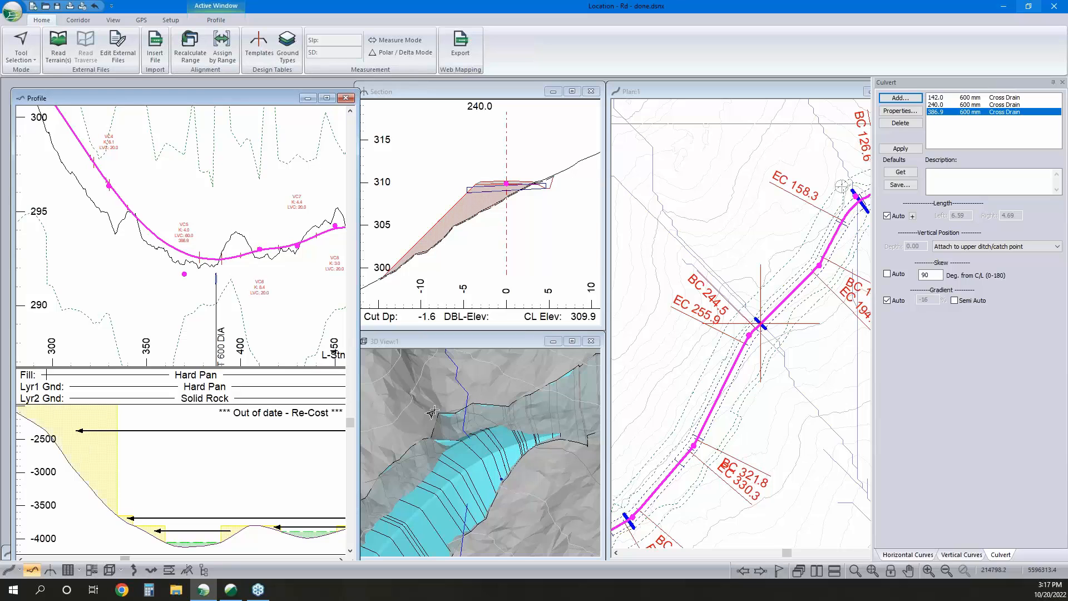
{"action": "left_click", "coordinate": [732, 320]}
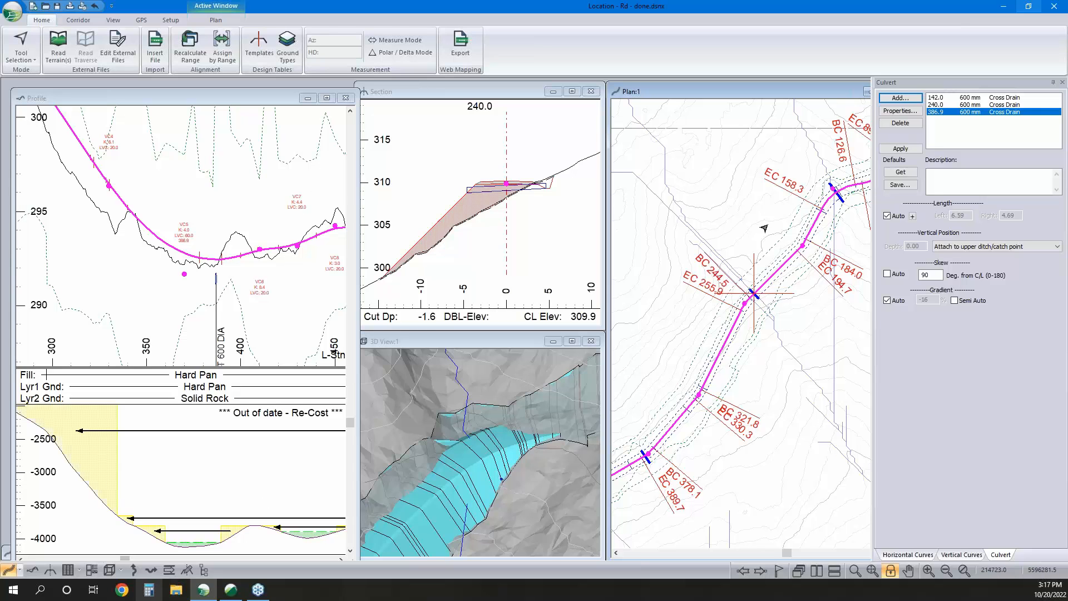
{"action": "middle_click_drag", "start_coordinate": [766, 229], "coordinate": [772, 174]}
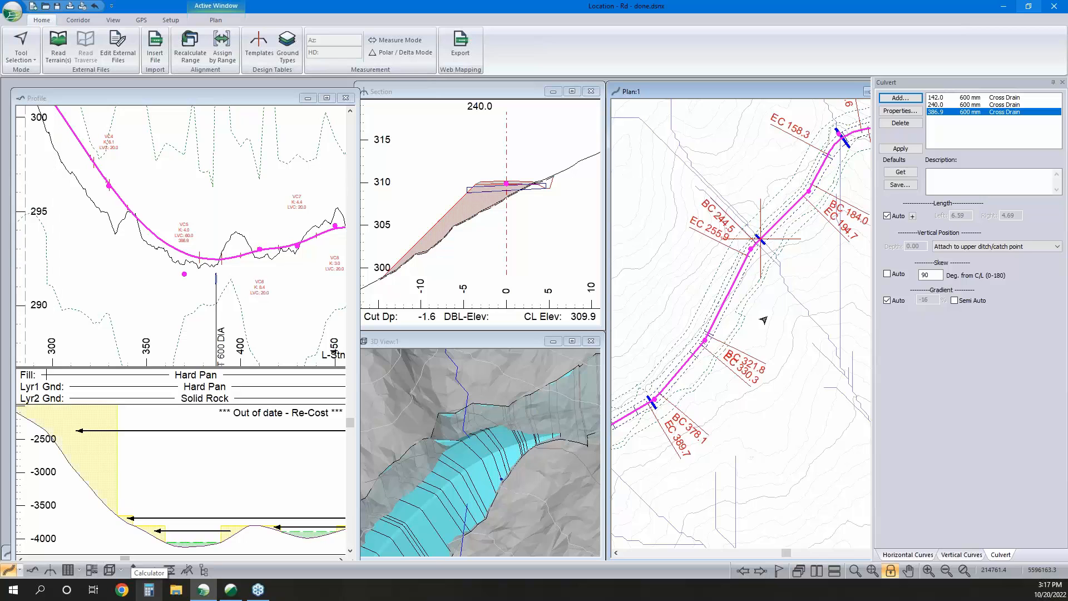
{"action": "middle_click_drag", "start_coordinate": [754, 312], "coordinate": [827, 152]}
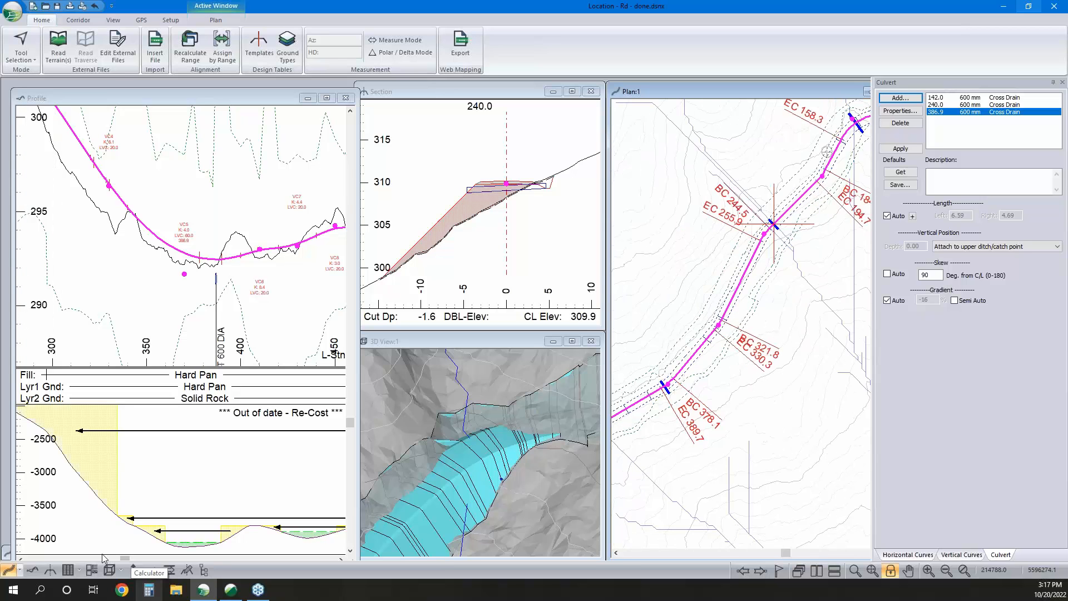
Show the existing data table and create a second data window for a culvert report
{"action": "left_click", "coordinate": [68, 571]}
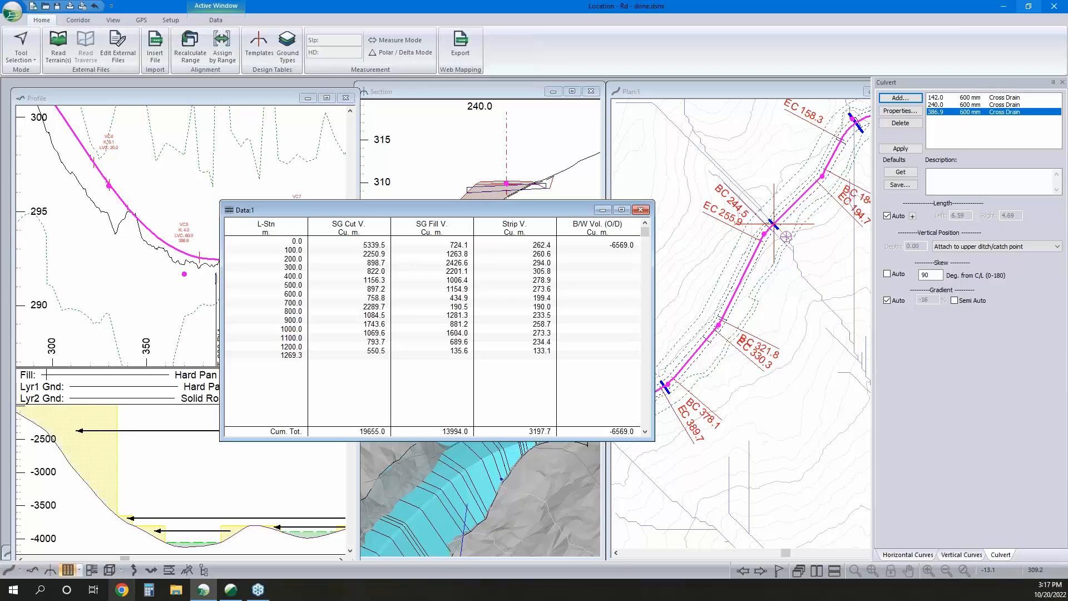
{"action": "left_click", "coordinate": [113, 20]}
{"action": "left_click", "coordinate": [322, 47]}
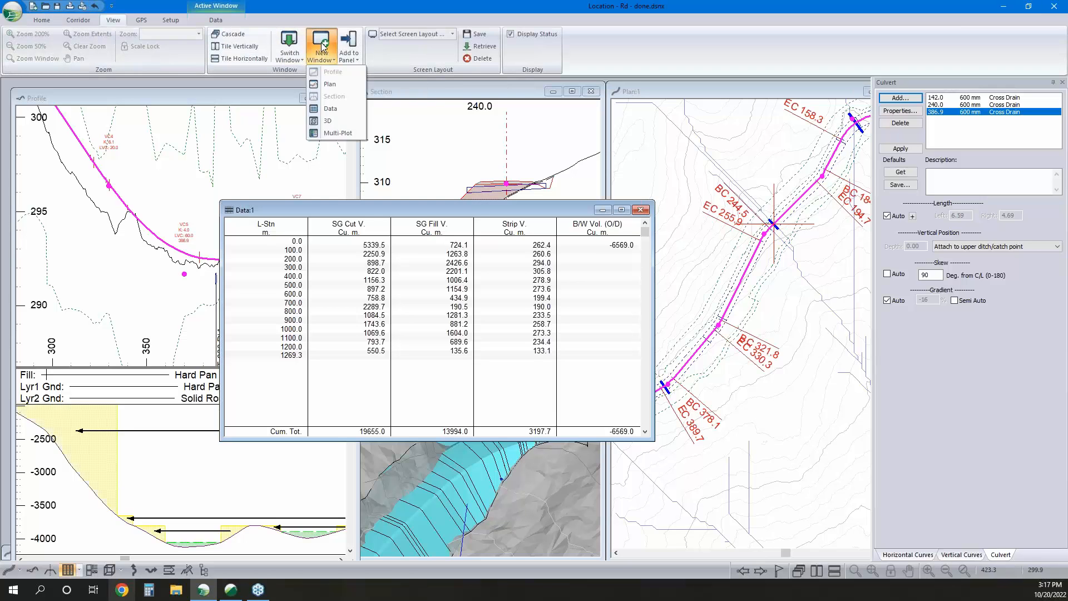
{"action": "left_click", "coordinate": [335, 112]}
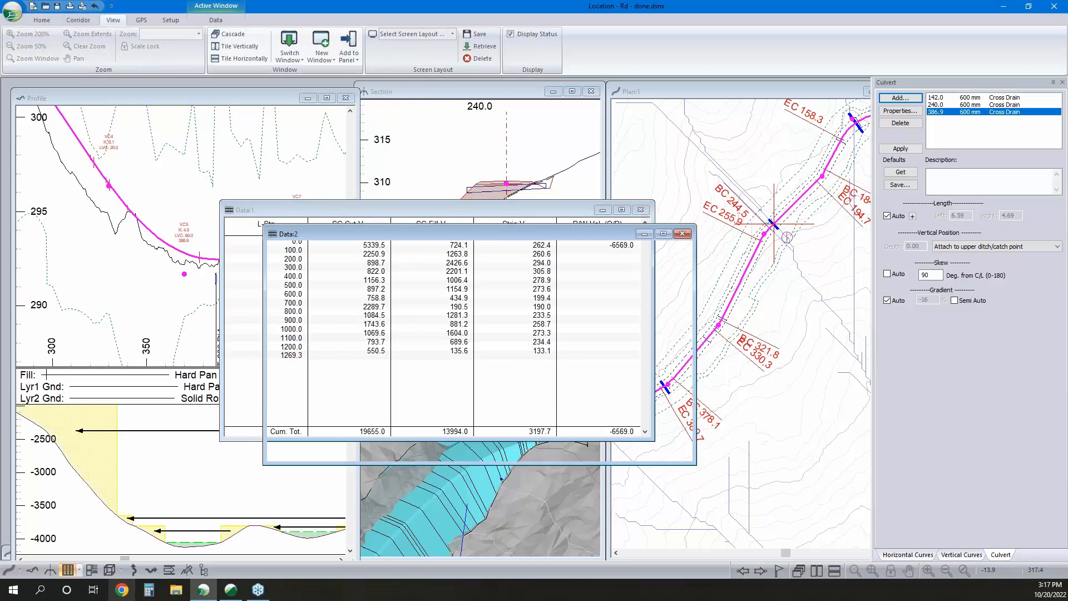
Restrict the new data window's rows to culvert insertion points, excluding the 100.0 m auto interval points
{"action": "right_click", "coordinate": [523, 298]}
{"action": "left_click", "coordinate": [576, 357]}
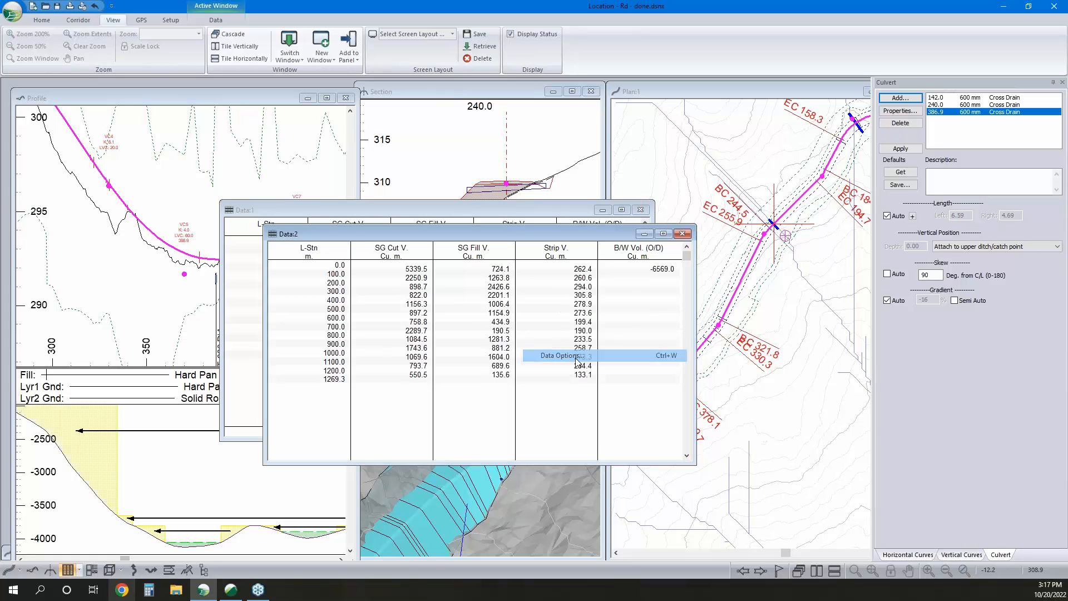
{"action": "left_click", "coordinate": [586, 268]}
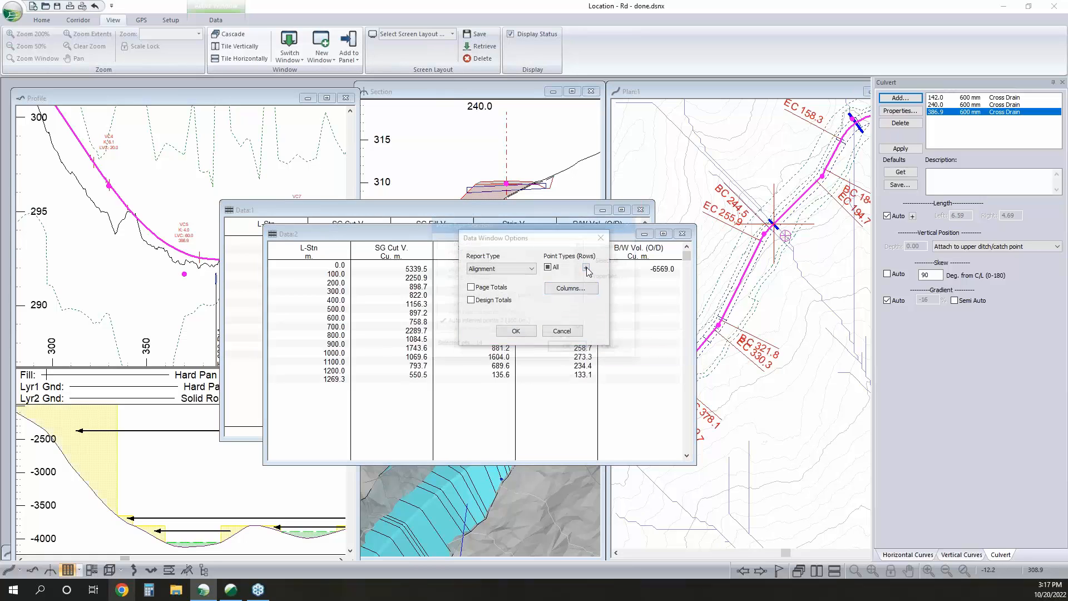
{"action": "left_click", "coordinate": [507, 326]}
{"action": "scroll", "coordinate": [508, 329], "scroll_direction": "down", "scroll_amount": 1}
{"action": "scroll", "coordinate": [507, 327], "scroll_direction": "down", "scroll_amount": 2}
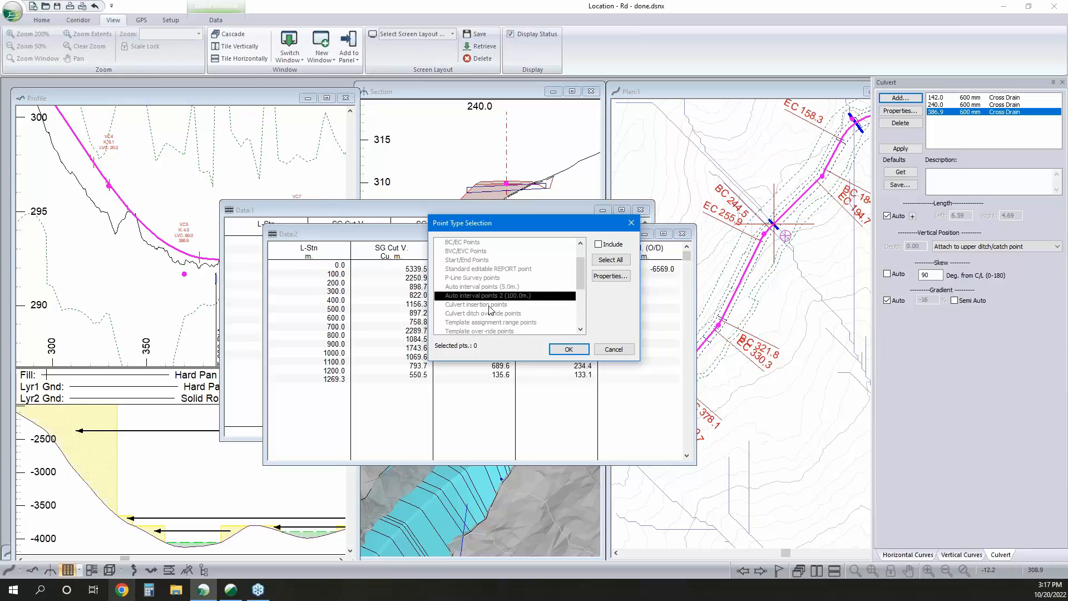
{"action": "left_click", "coordinate": [490, 305]}
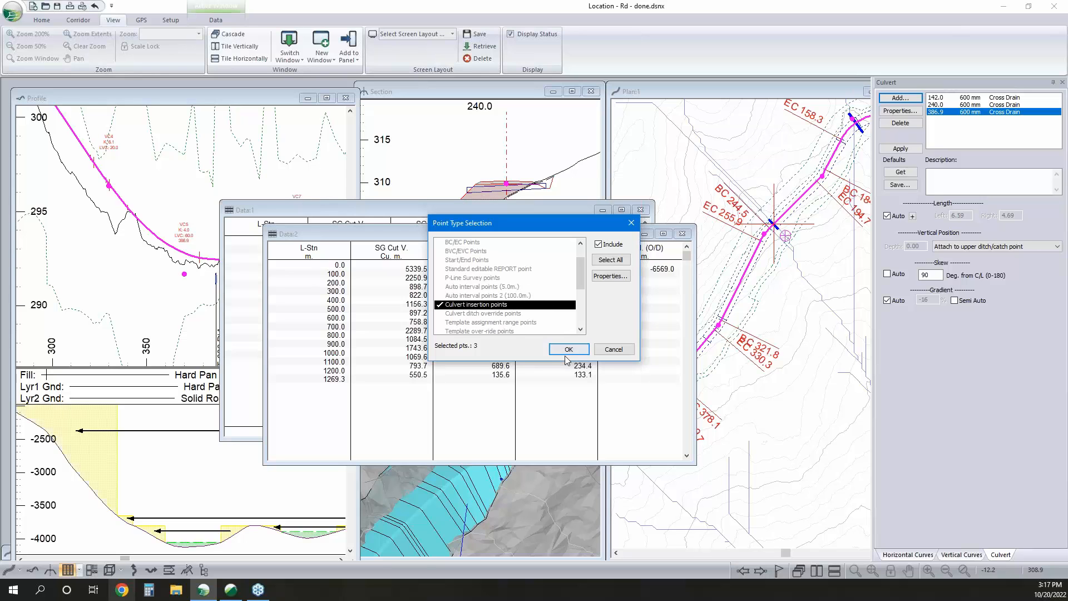
{"action": "left_click", "coordinate": [568, 351]}
Remove the B/W Vol., Strip V., Fill V. and Cut V. columns from the new data window, keeping only L-Stn
{"action": "left_click", "coordinate": [550, 291]}
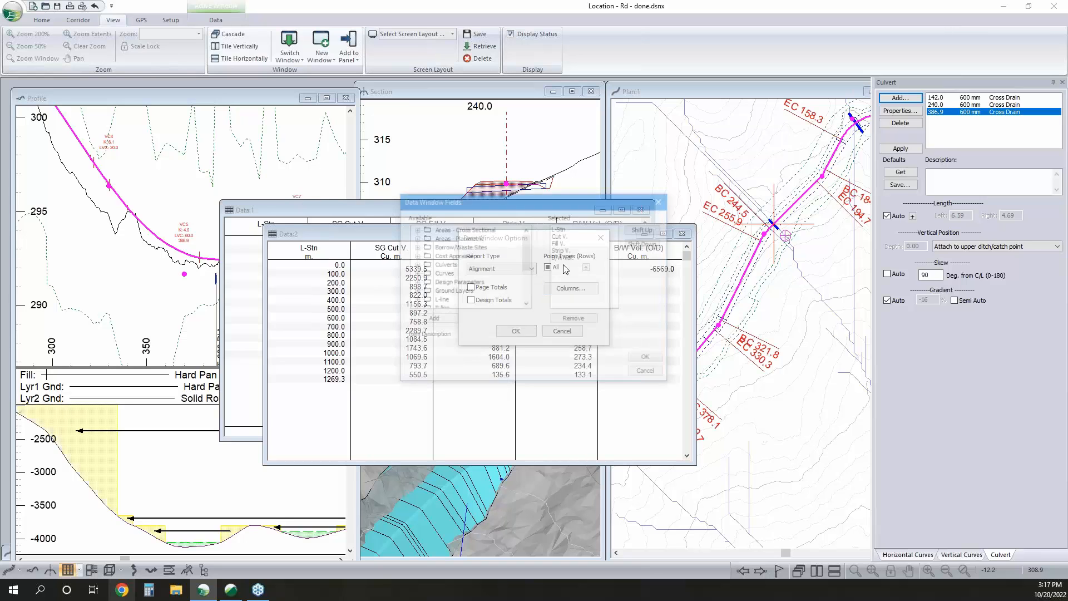
{"action": "left_click", "coordinate": [564, 259]}
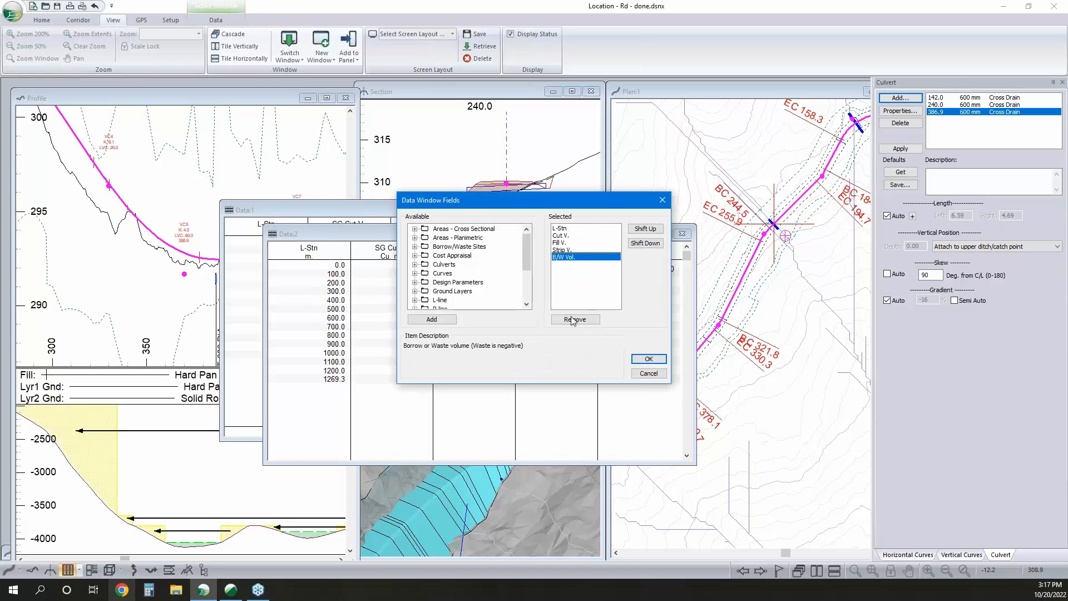
{"action": "left_click", "coordinate": [572, 317]}
{"action": "left_click", "coordinate": [572, 317]}
{"action": "left_click", "coordinate": [572, 316]}
{"action": "left_click", "coordinate": [574, 319]}
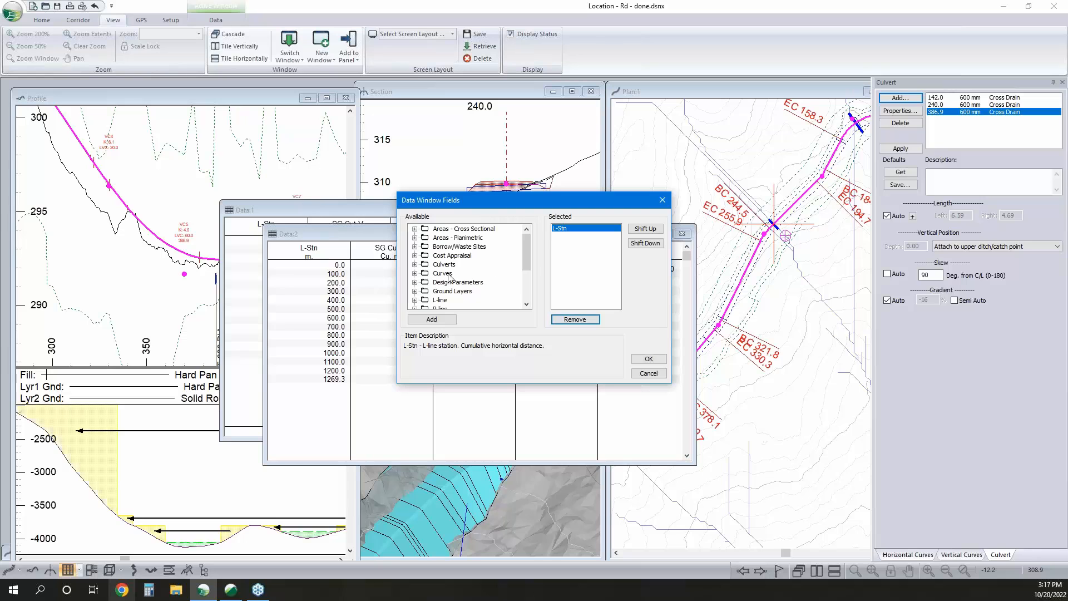
Add the culvert diameter (Cul DIA) and culvert length (Cul Len) columns and apply the data window options
{"action": "scroll", "coordinate": [454, 278], "scroll_direction": "down", "scroll_amount": 1}
{"action": "scroll", "coordinate": [454, 277], "scroll_direction": "up", "scroll_amount": 1}
{"action": "left_click", "coordinate": [415, 266]}
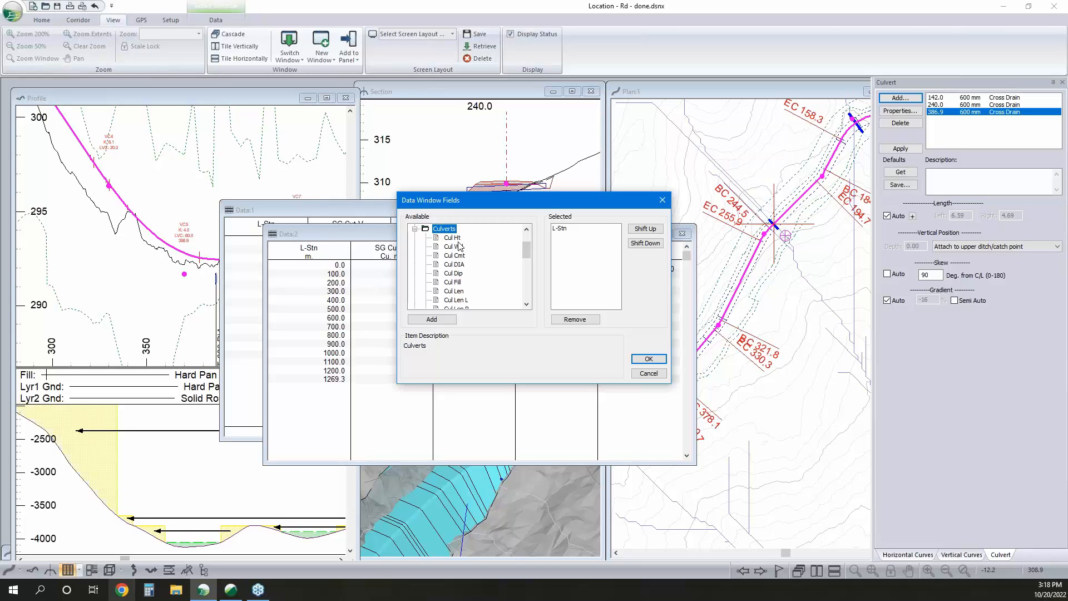
{"action": "scroll", "coordinate": [491, 283], "scroll_direction": "down", "scroll_amount": 1}
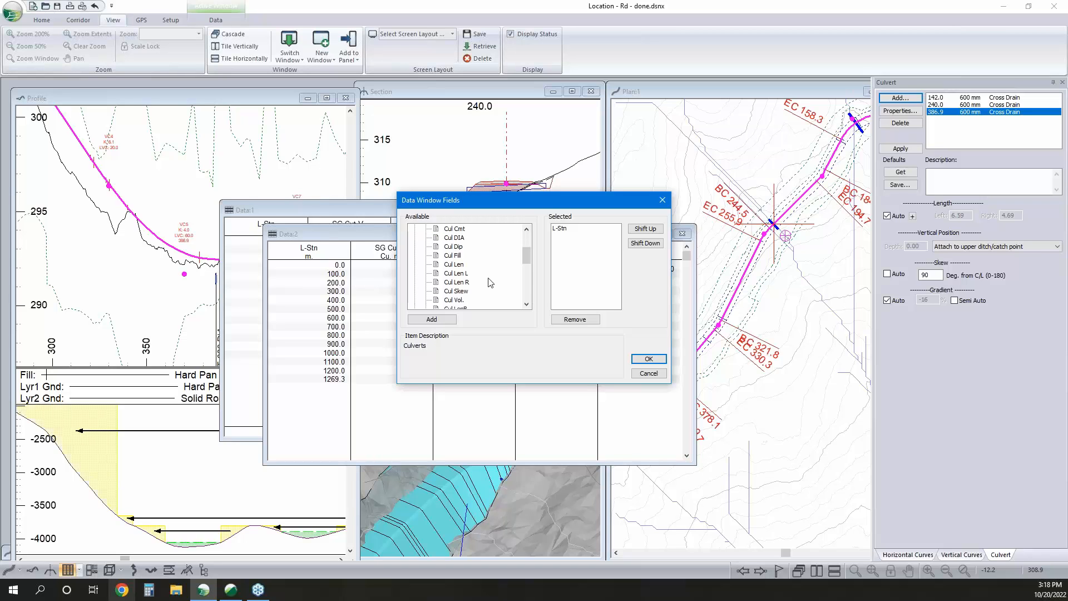
{"action": "double_click", "coordinate": [462, 239]}
{"action": "double_click", "coordinate": [458, 265]}
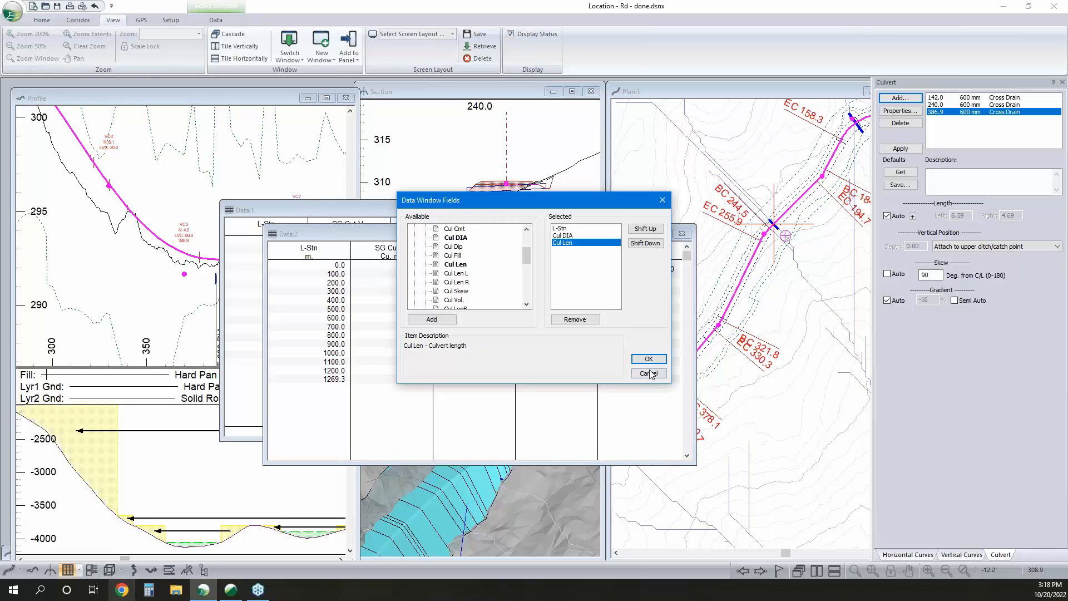
{"action": "left_click", "coordinate": [646, 359]}
{"action": "left_click", "coordinate": [516, 330]}
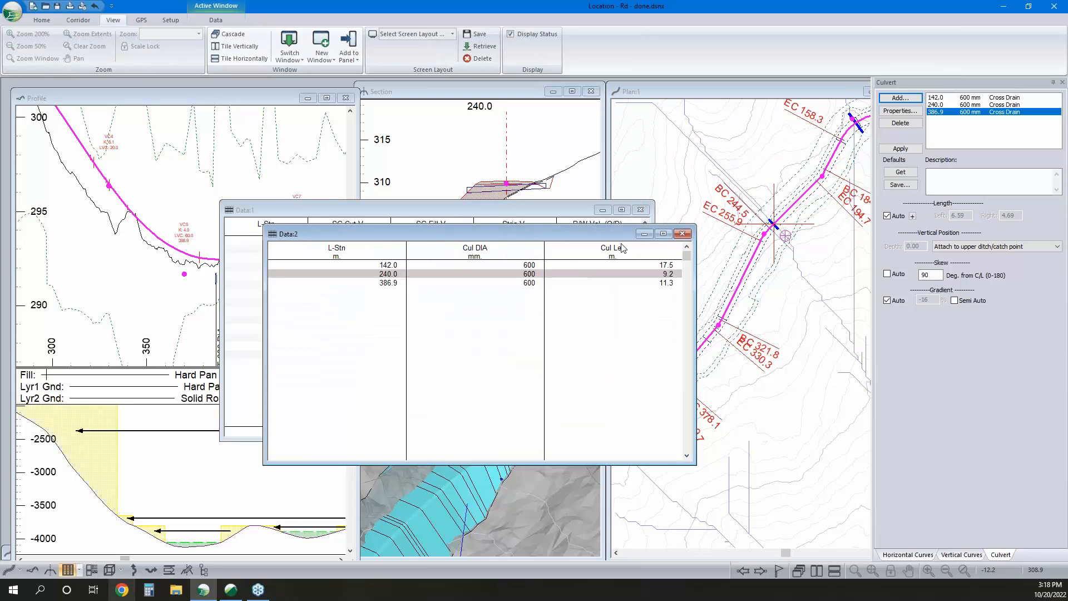
Minimise the culvert data table and bring the plan view of the road back to the front
{"action": "left_click", "coordinate": [645, 235]}
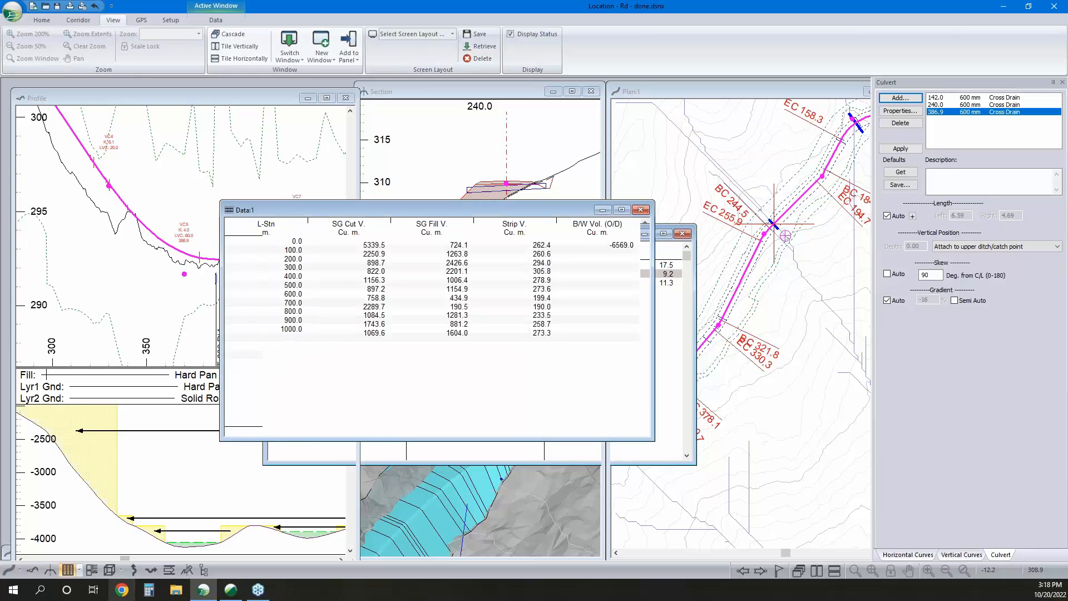
{"action": "left_click", "coordinate": [667, 321]}
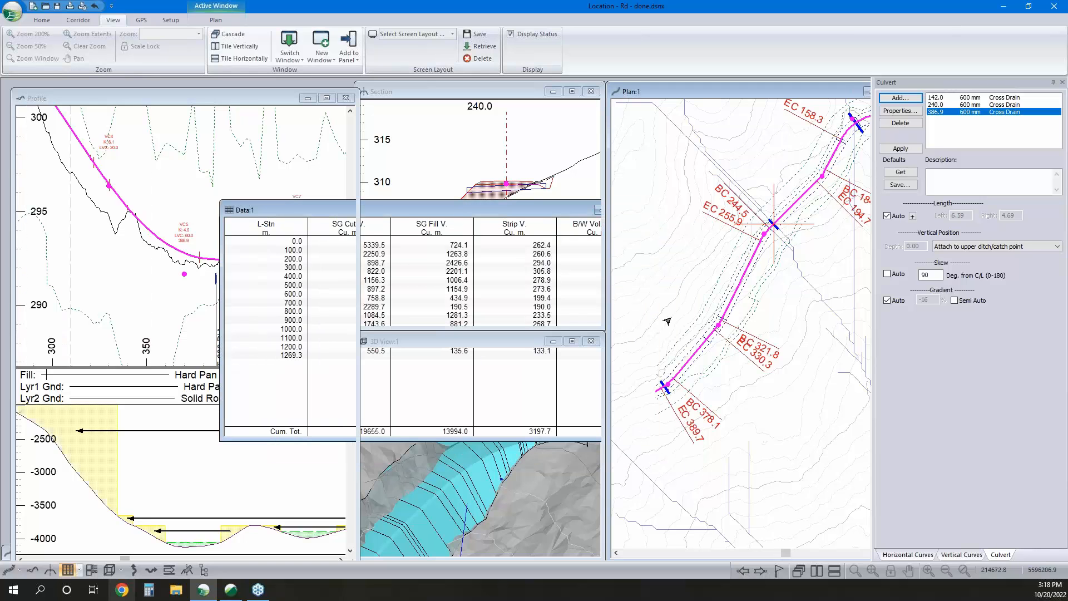
{"action": "left_click", "coordinate": [688, 332]}
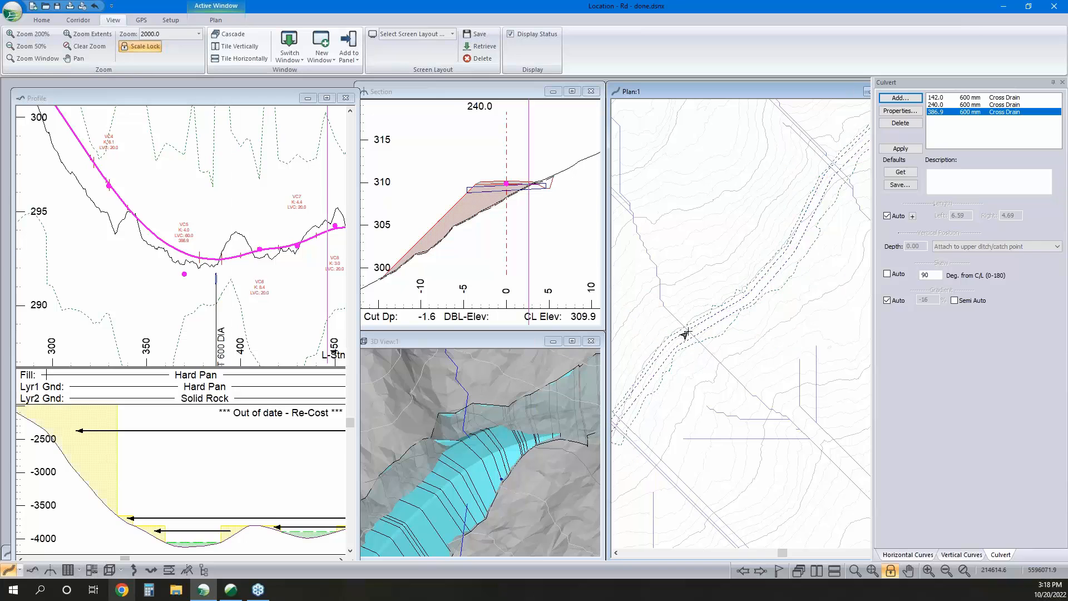
Add a cross-drain culvert at station 445.0 and set its diameter to 500 mm
{"action": "left_click", "coordinate": [905, 99]}
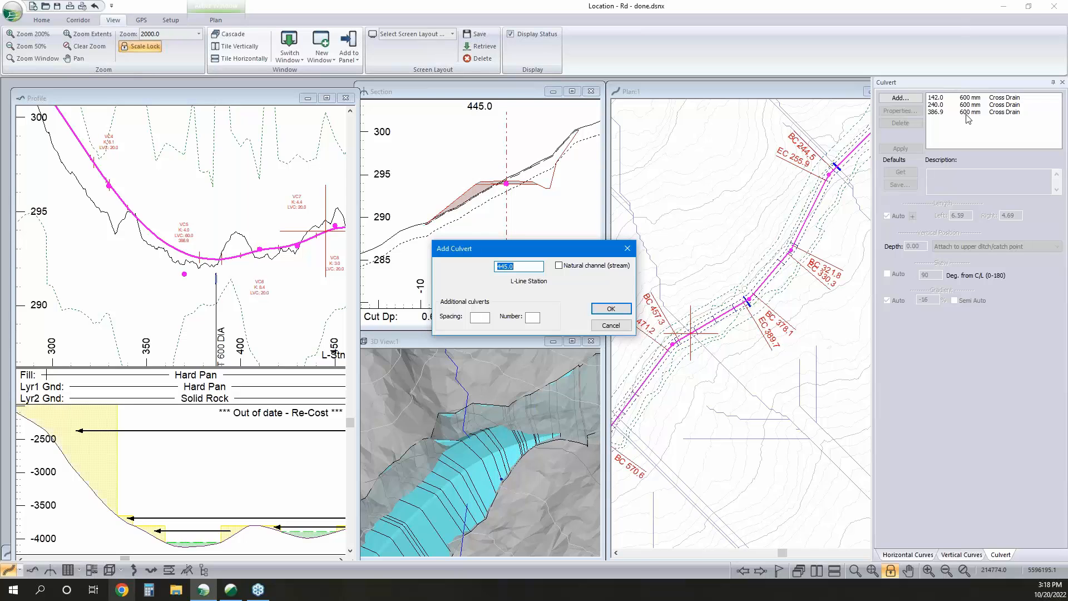
{"action": "left_click", "coordinate": [506, 266]}
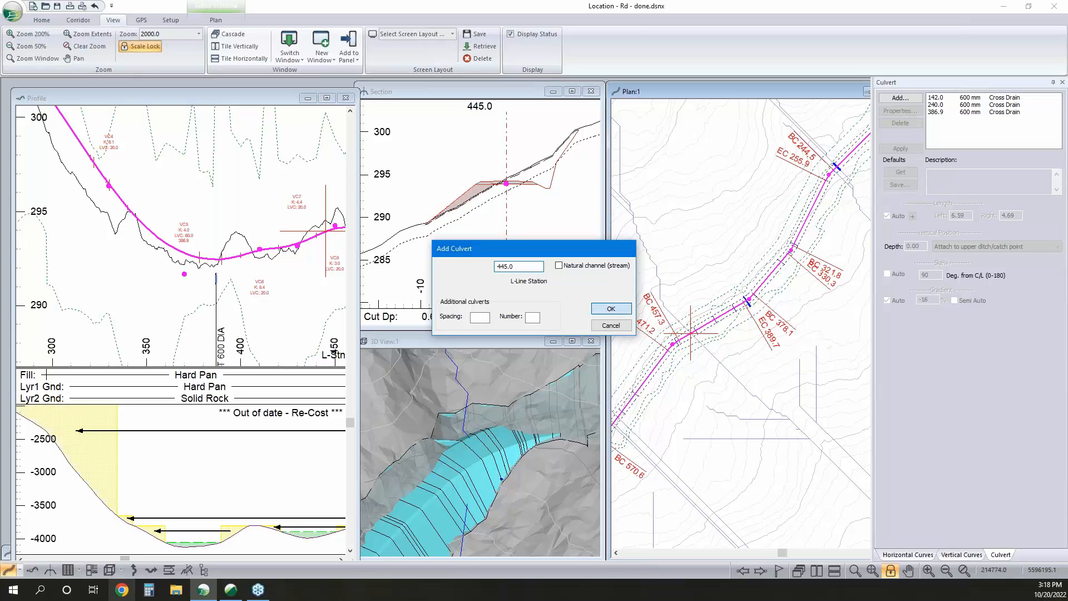
{"action": "key", "text": "Return"}
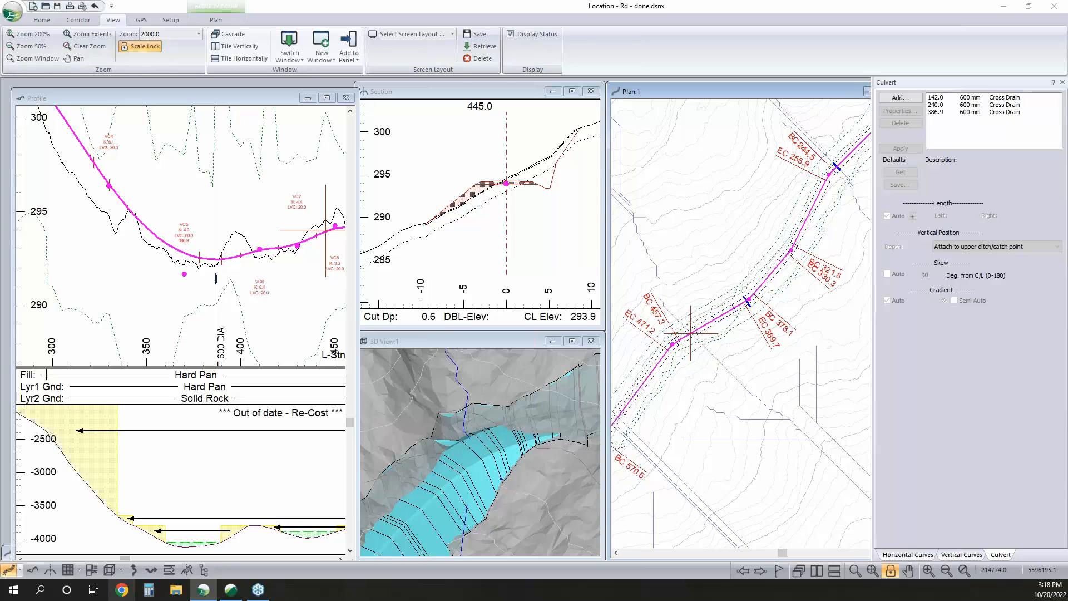
{"action": "double_click", "coordinate": [971, 119]}
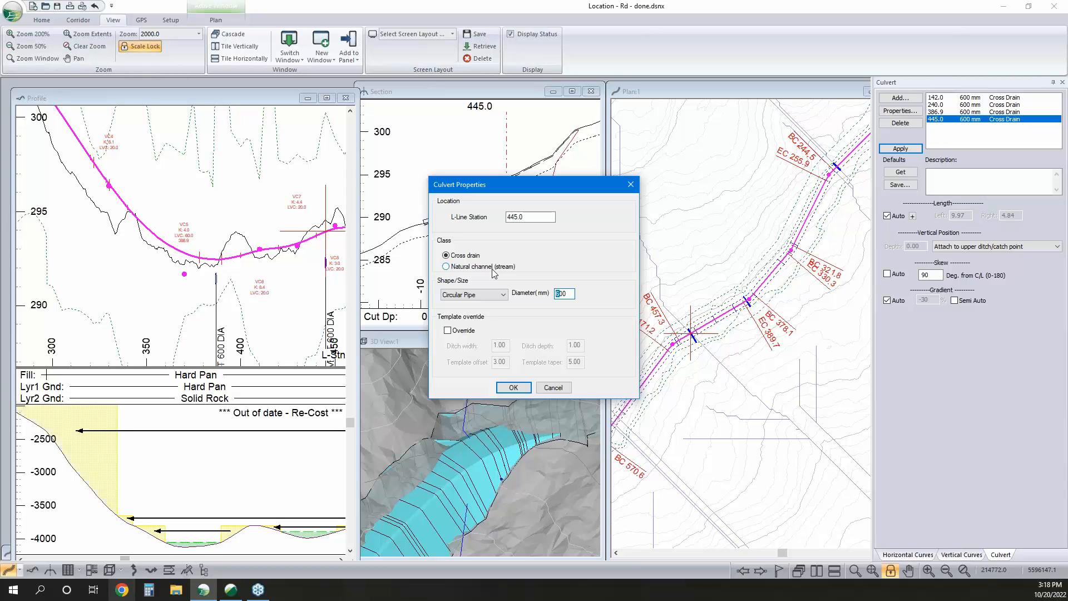
{"action": "type", "text": "5"}
{"action": "left_click", "coordinate": [513, 388]}
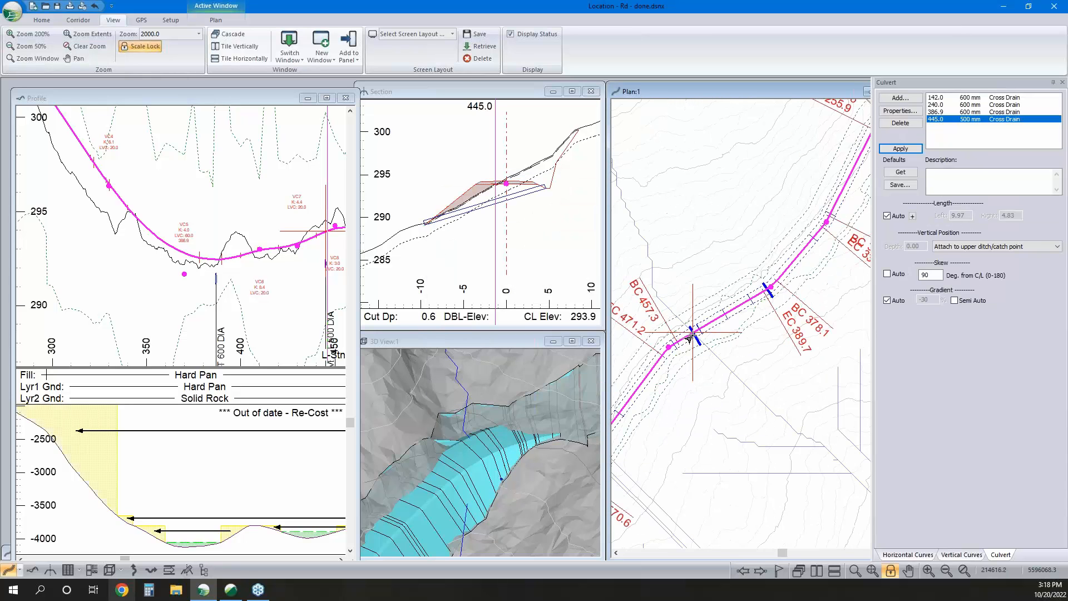
{"action": "scroll", "coordinate": [690, 338], "scroll_direction": "up", "scroll_amount": 1}
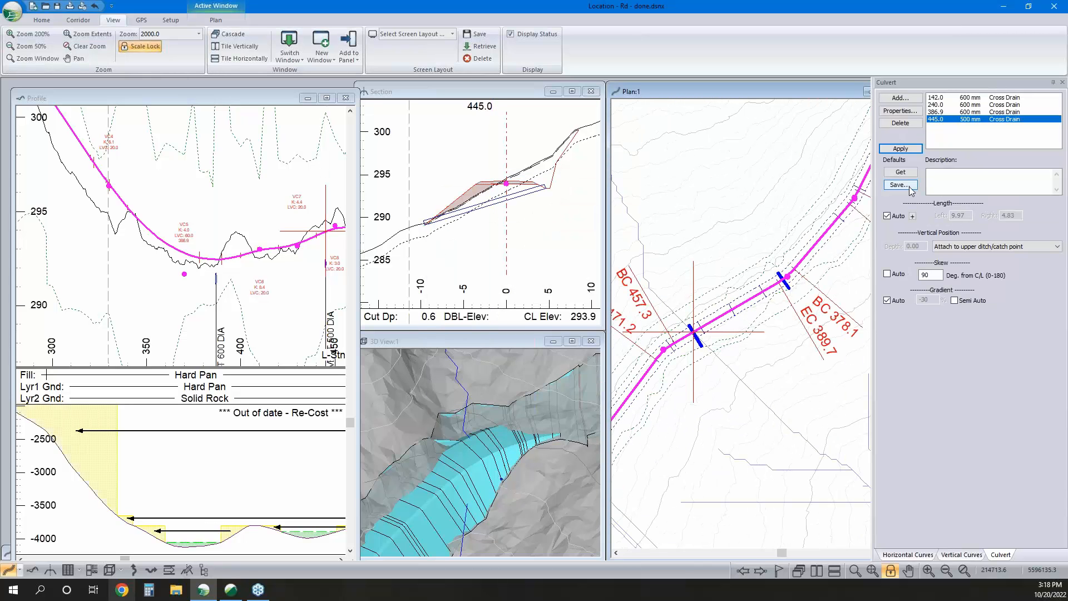
{"action": "left_click", "coordinate": [910, 188]}
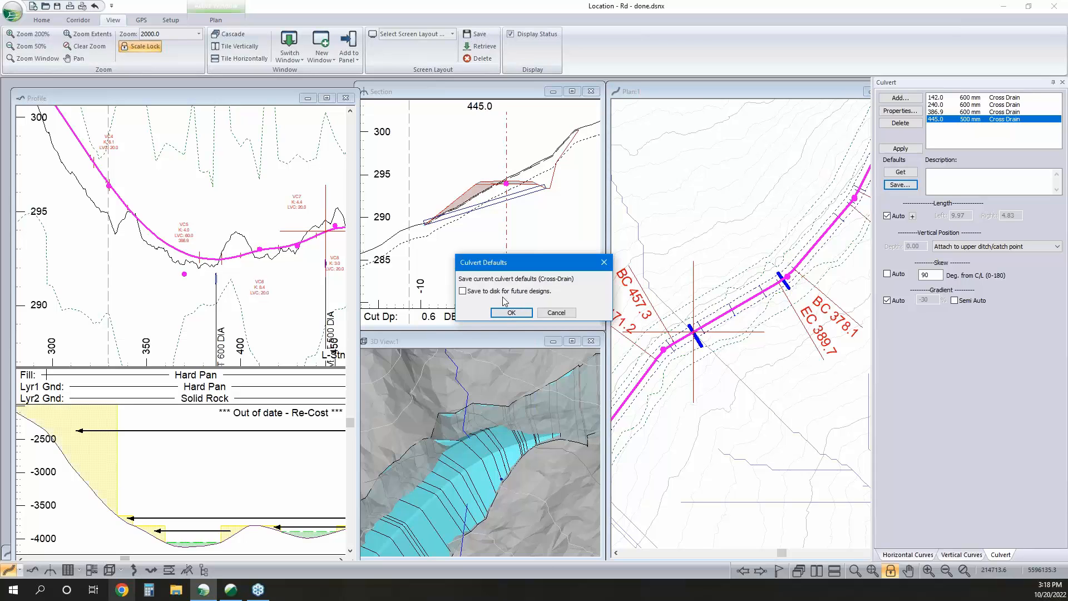
{"action": "left_click", "coordinate": [556, 313]}
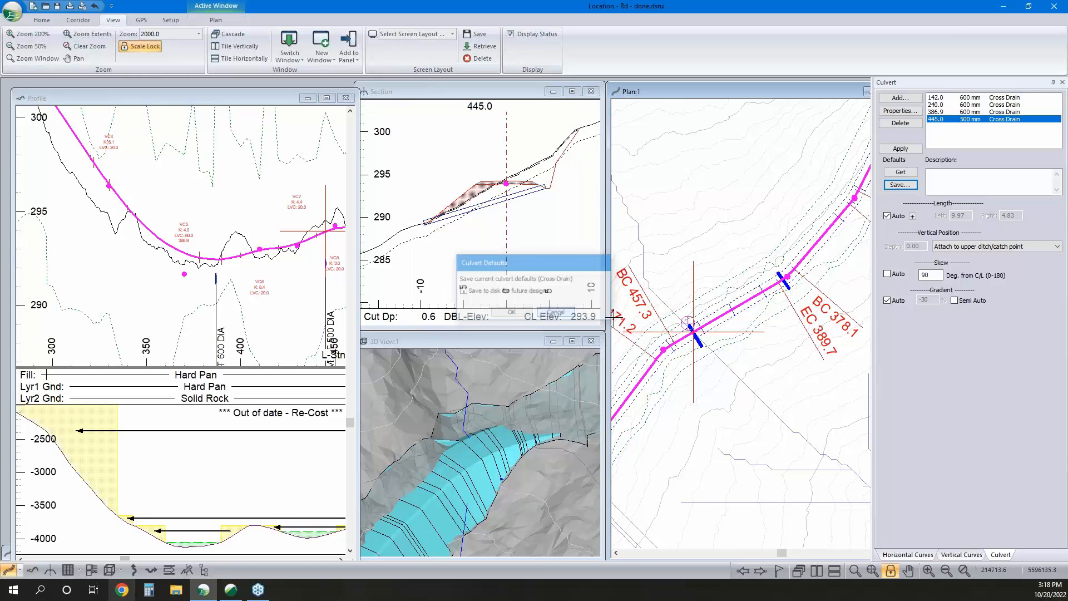
Add a cross-drain culvert at station 545.0 with the existing defaults and delete it again
{"action": "middle_click_drag", "start_coordinate": [719, 352], "coordinate": [779, 312]}
{"action": "scroll", "coordinate": [779, 312], "scroll_direction": "down", "scroll_amount": 1}
{"action": "left_click", "coordinate": [661, 411]}
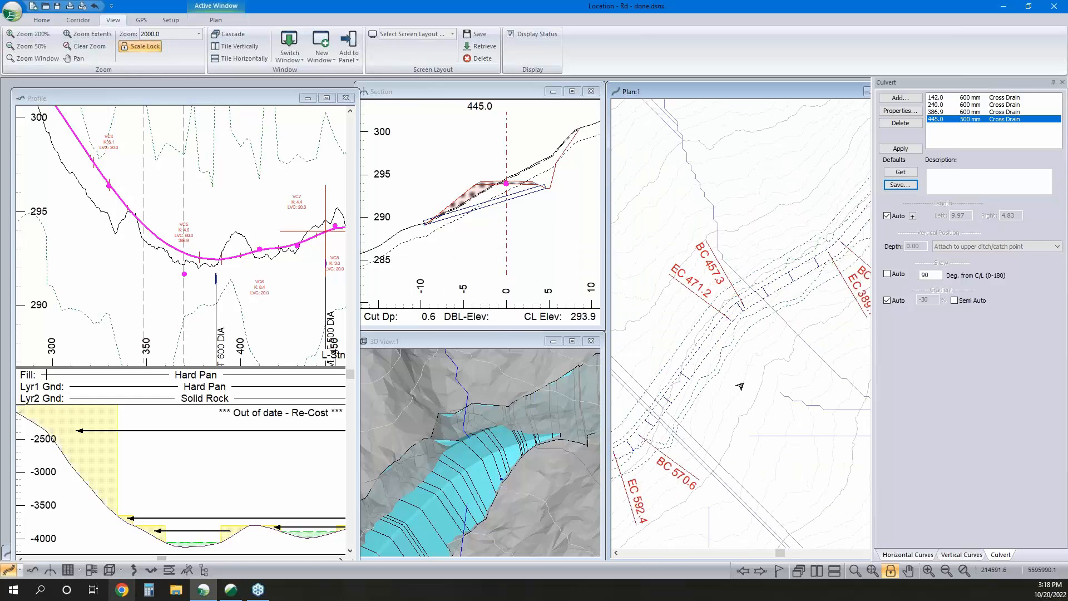
{"action": "left_click", "coordinate": [901, 98]}
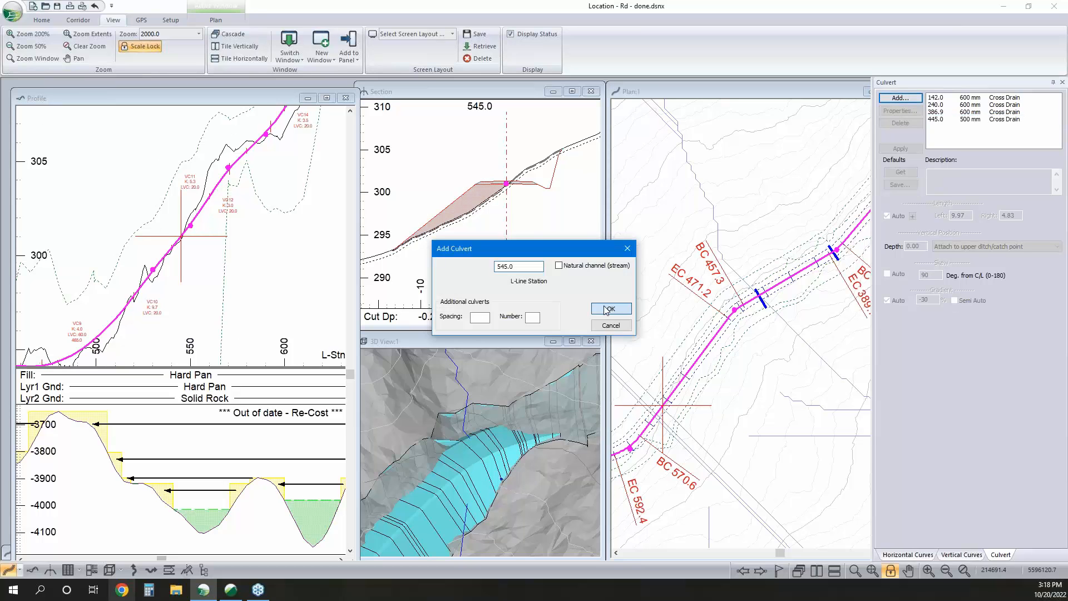
{"action": "left_click", "coordinate": [614, 308]}
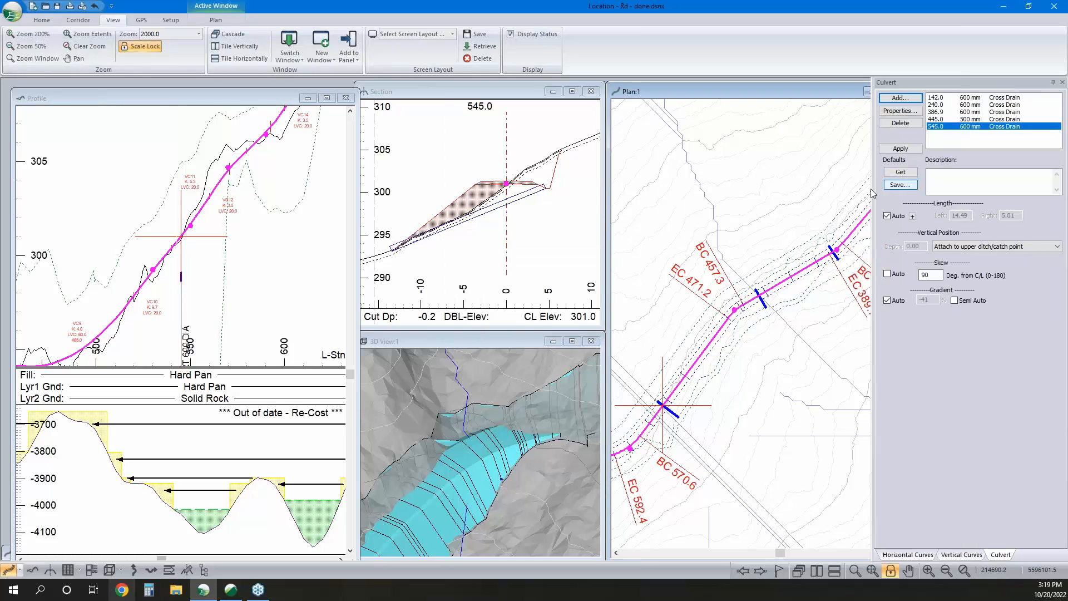
{"action": "left_click", "coordinate": [903, 125]}
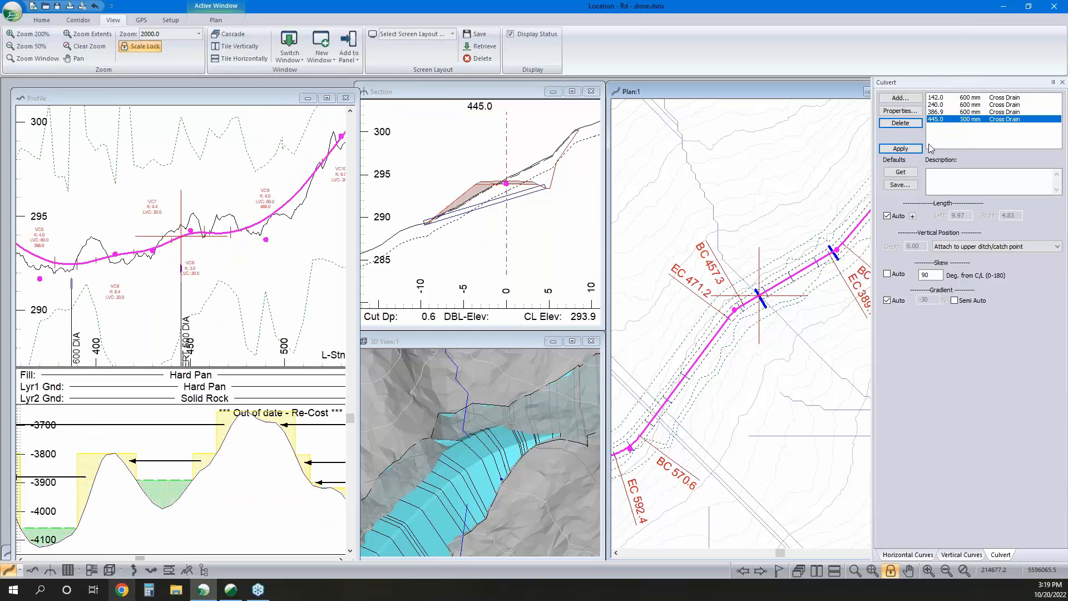
Save the settings of the 500 mm cross-drain culvert as the defaults, including to disk for future designs
{"action": "left_click", "coordinate": [900, 185]}
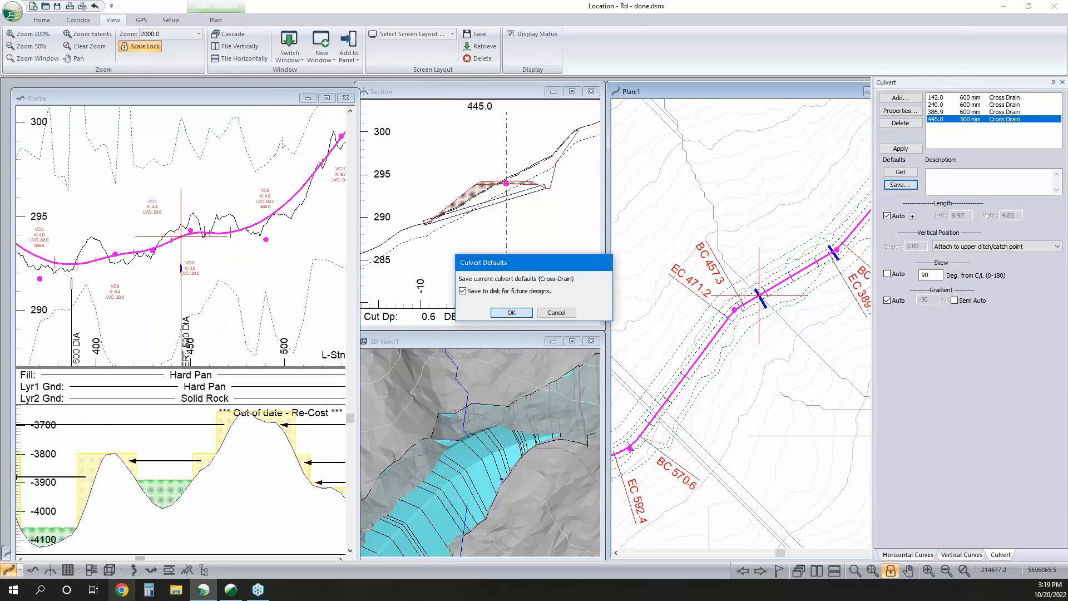
{"action": "key", "text": "Return"}
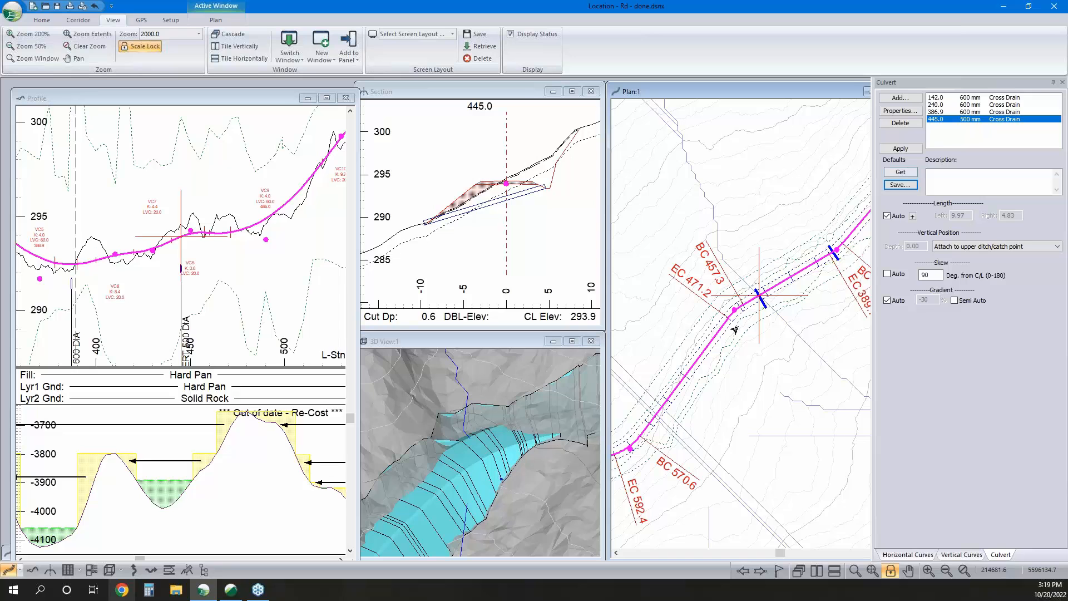
Add a culvert at station 545.0 from the saved defaults, and delete it together with the 500 mm culvert at station 445.0
{"action": "left_click", "coordinate": [900, 100]}
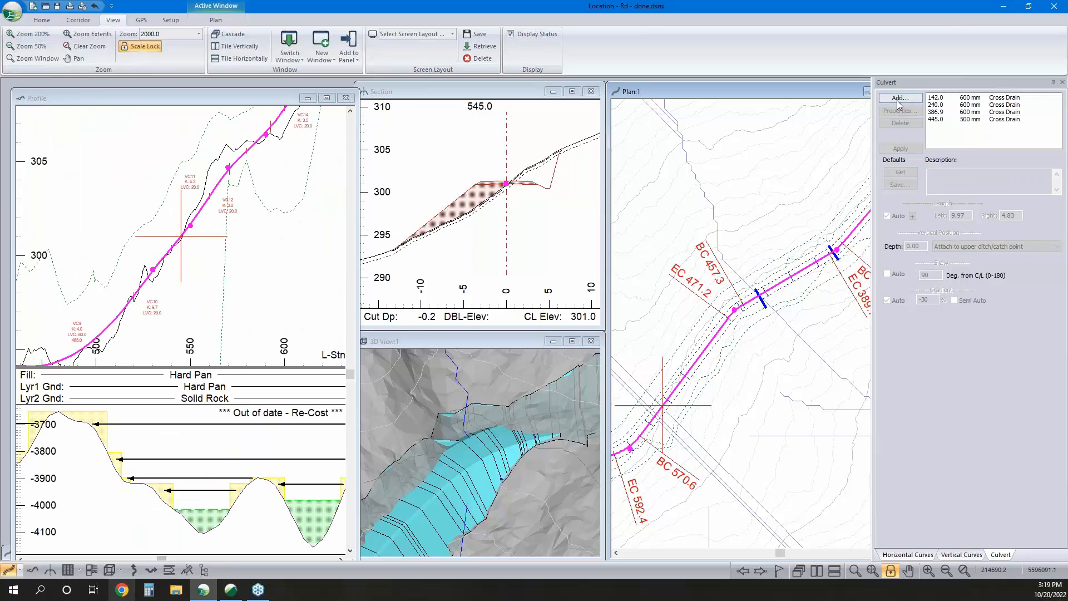
{"action": "left_click", "coordinate": [612, 310]}
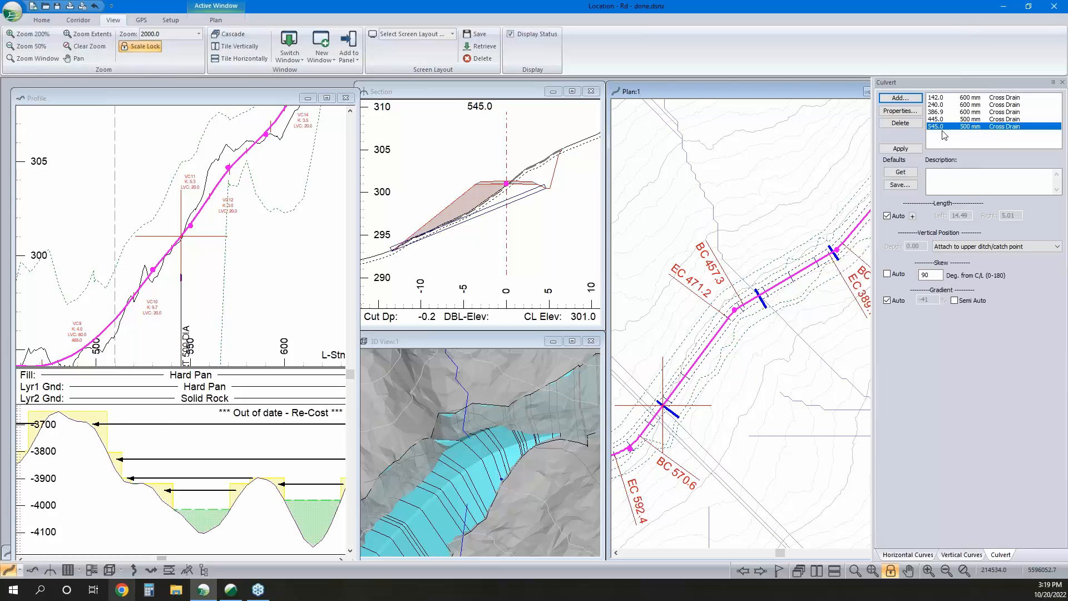
{"action": "left_click", "coordinate": [901, 124]}
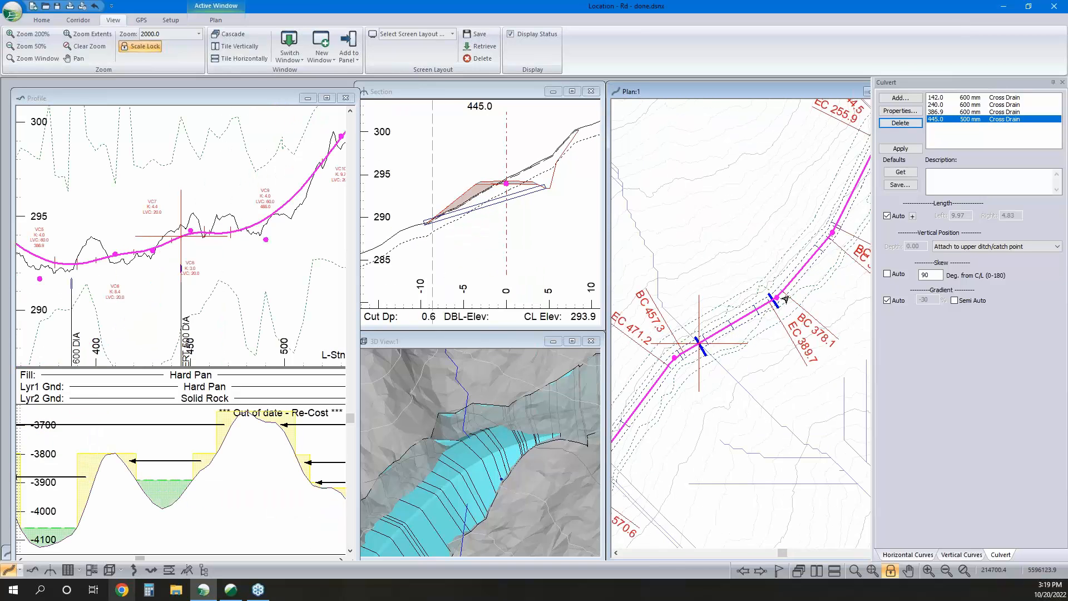
{"action": "left_click", "coordinate": [901, 148]}
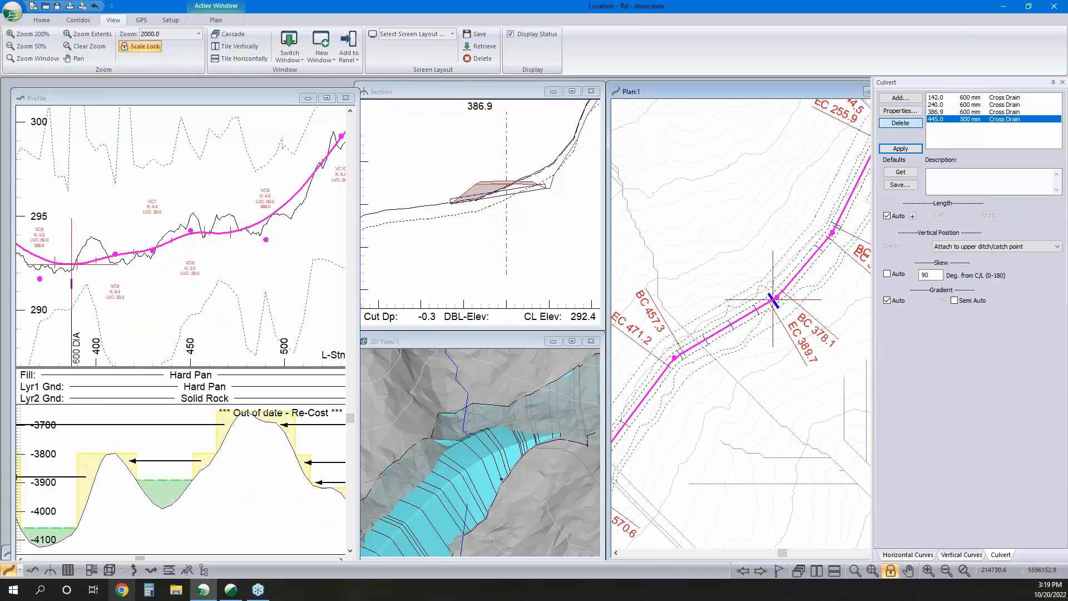
{"action": "left_click", "coordinate": [899, 100]}
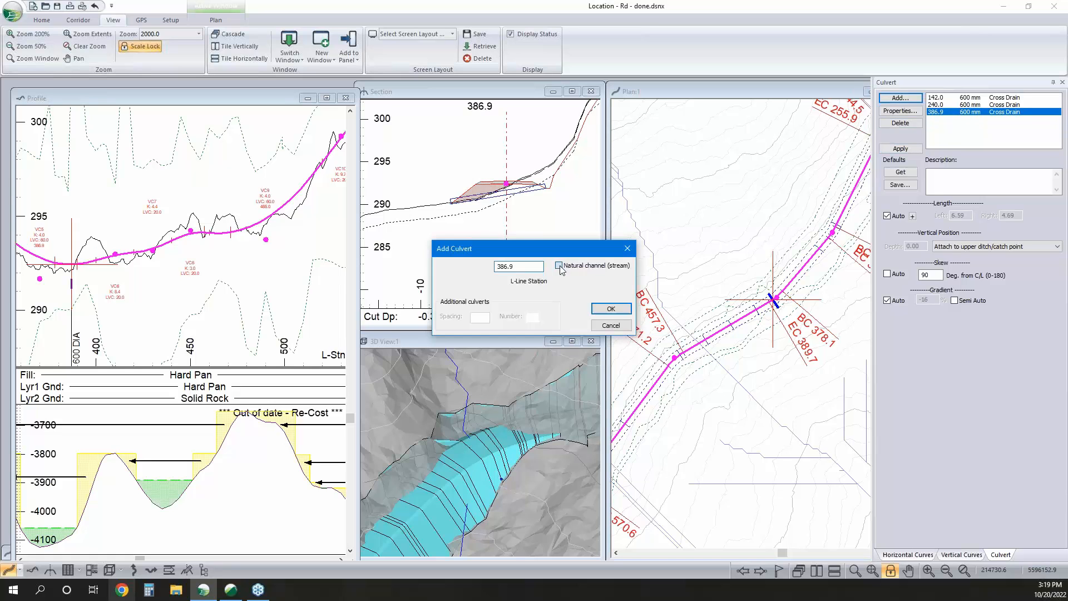
{"action": "left_click", "coordinate": [611, 308]}
{"action": "left_click", "coordinate": [581, 318]}
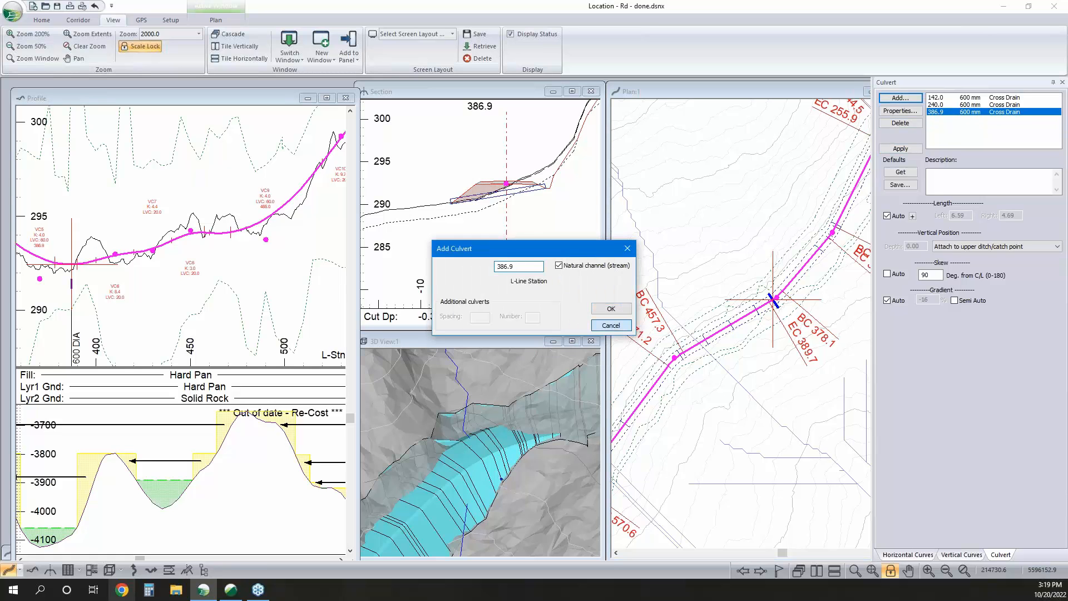
{"action": "left_click", "coordinate": [611, 325]}
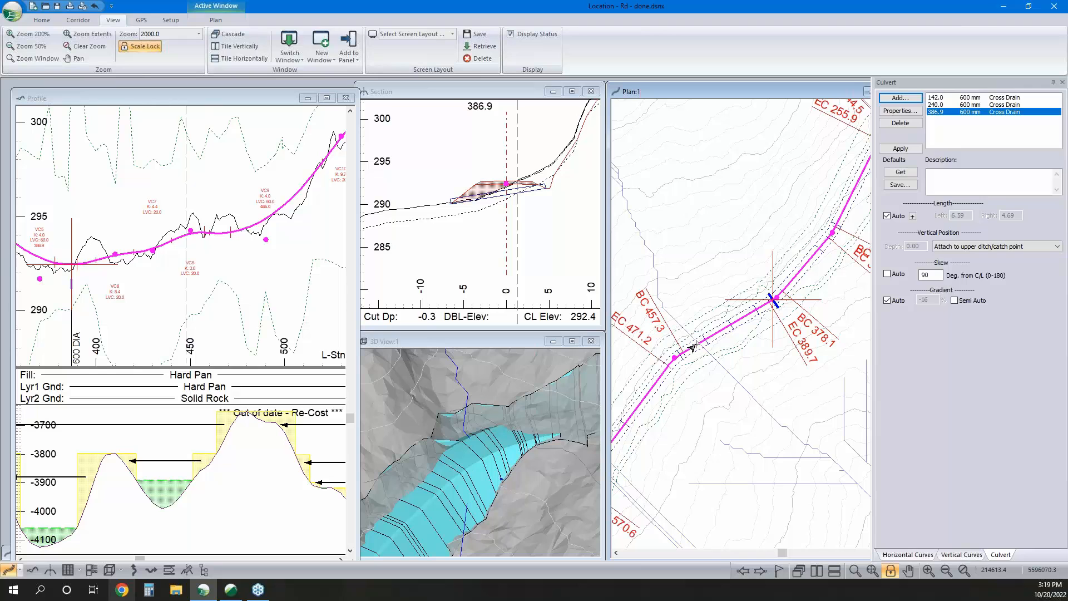
Add a natural channel (stream) culvert at station 445.0
{"action": "left_click", "coordinate": [899, 99]}
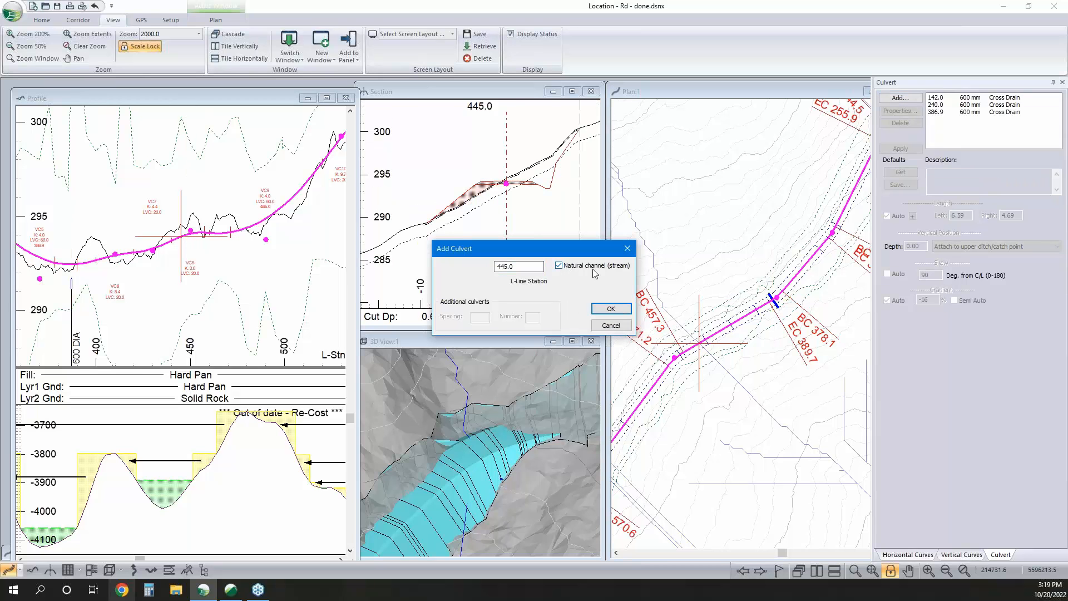
{"action": "left_click", "coordinate": [611, 310]}
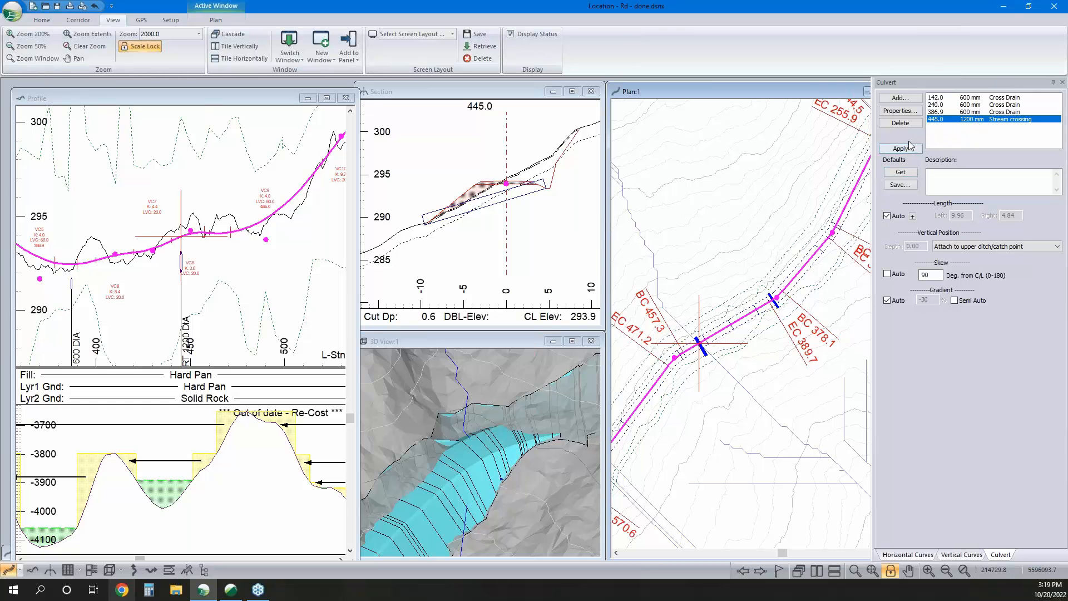
Review the class and diameter of the stream culvert at station 445.0, and view the road section at station 553.9
{"action": "left_click", "coordinate": [914, 112]}
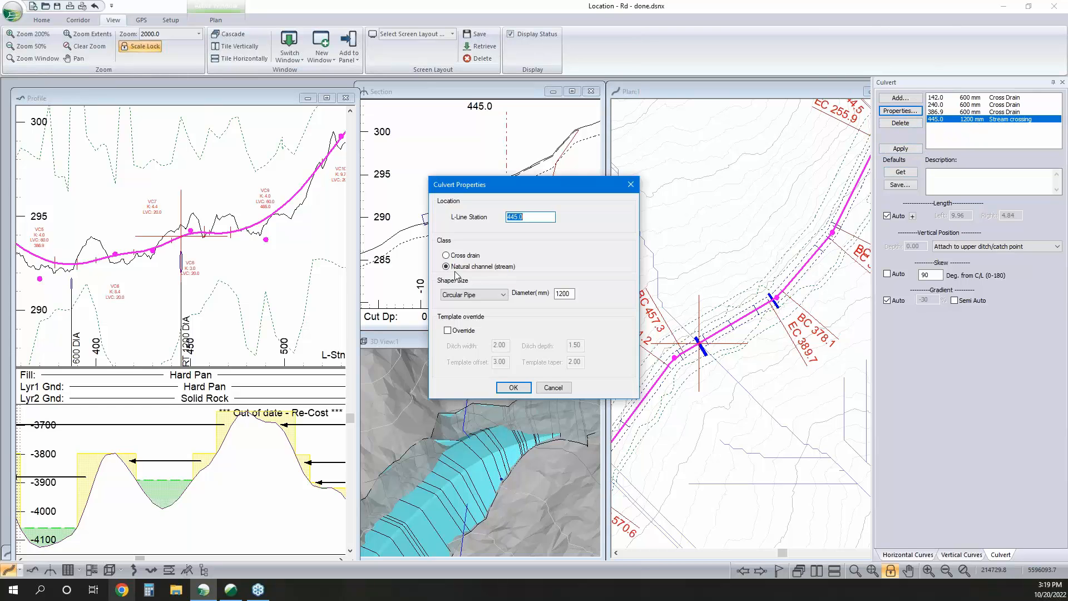
{"action": "double_click", "coordinate": [565, 294]}
{"action": "left_click", "coordinate": [553, 388]}
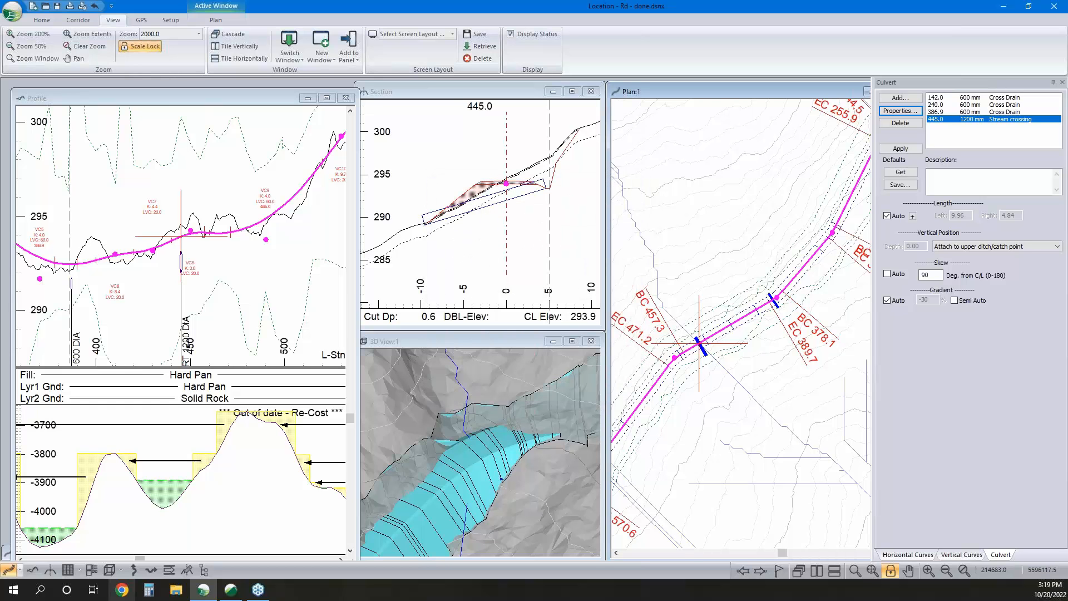
{"action": "middle_click_drag", "start_coordinate": [716, 339], "coordinate": [773, 305]}
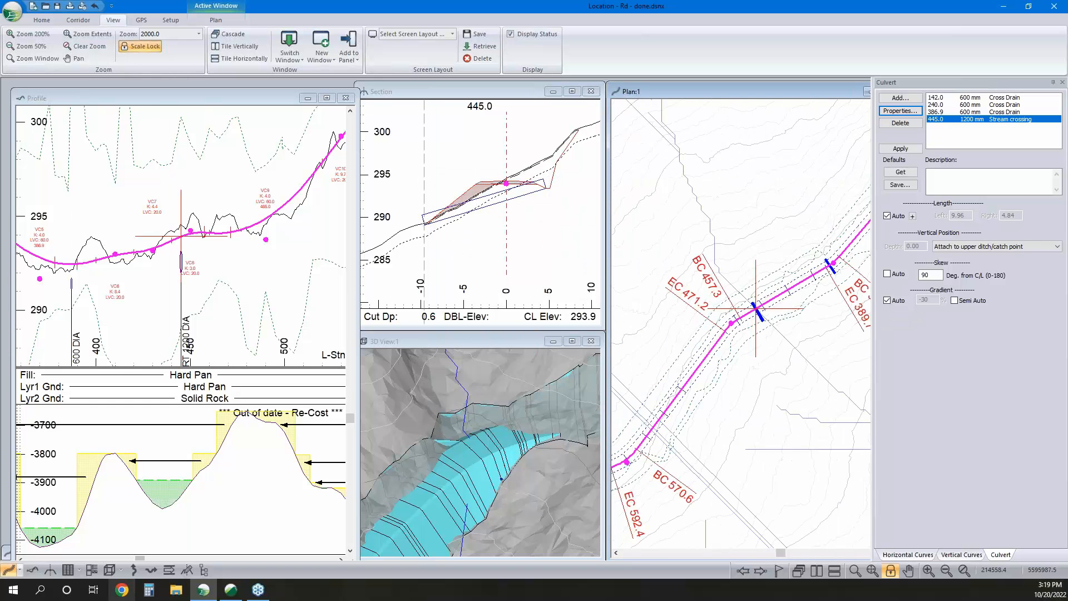
{"action": "left_click", "coordinate": [657, 430]}
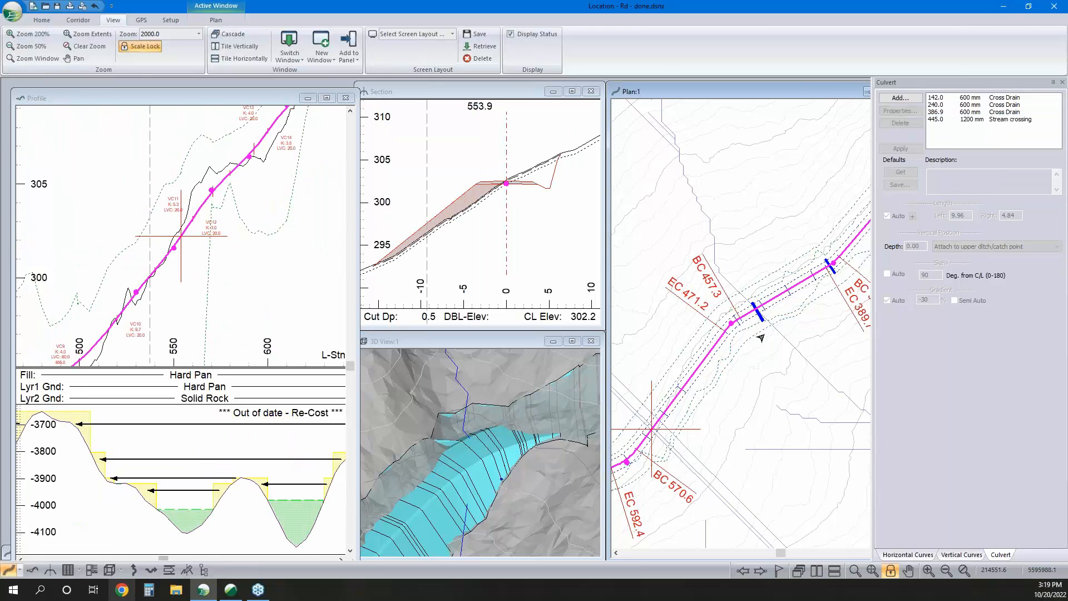
Change the stream culvert at station 445.0 to a Rectangular Box with height 1.5 m and width 2.5 m
{"action": "left_click", "coordinate": [952, 120]}
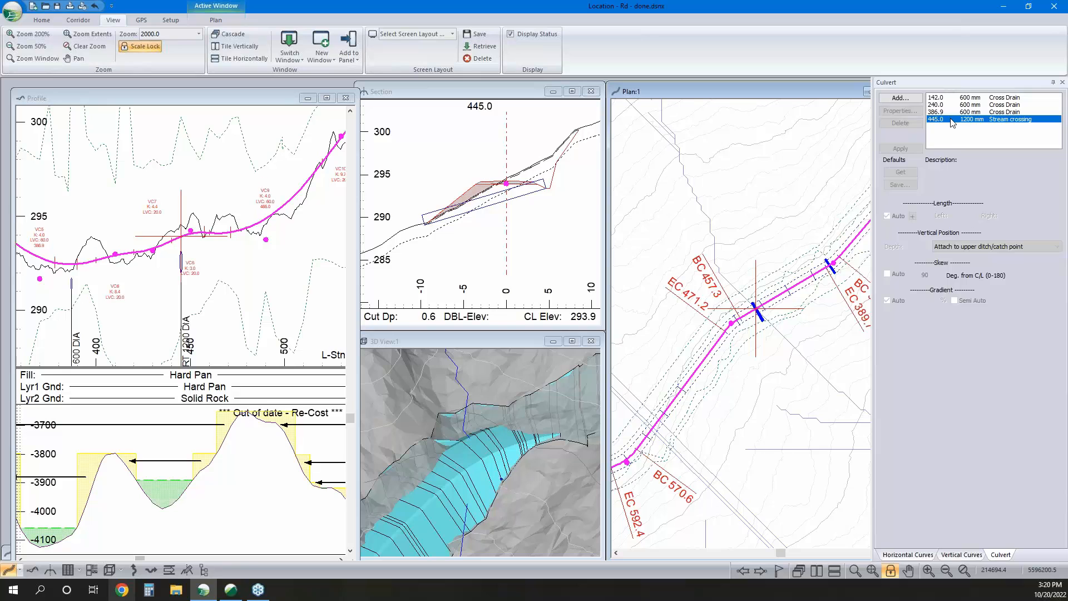
{"action": "double_click", "coordinate": [953, 120]}
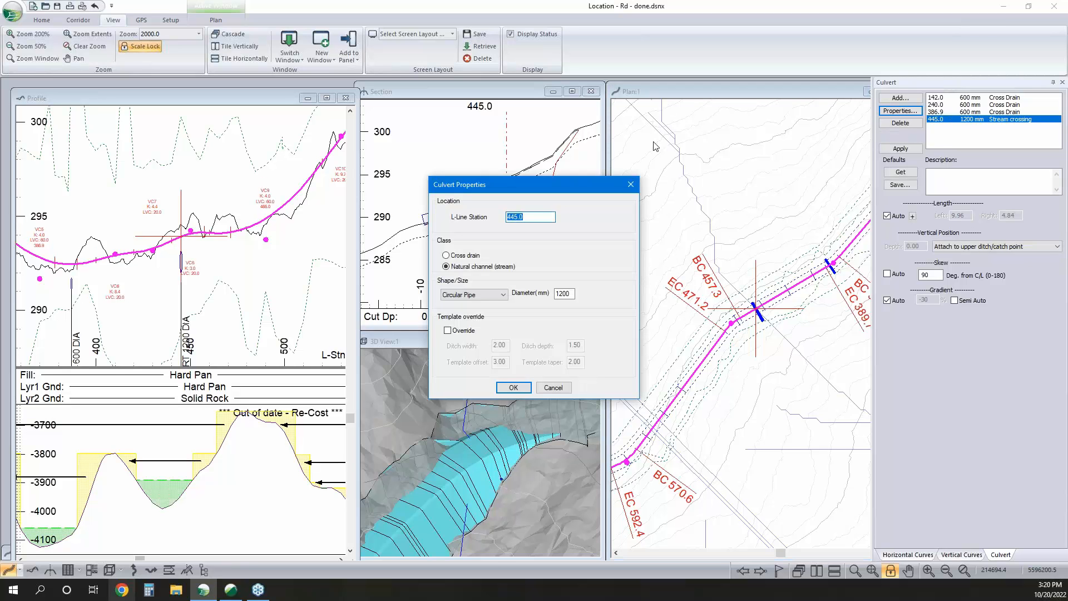
{"action": "left_click", "coordinate": [499, 295]}
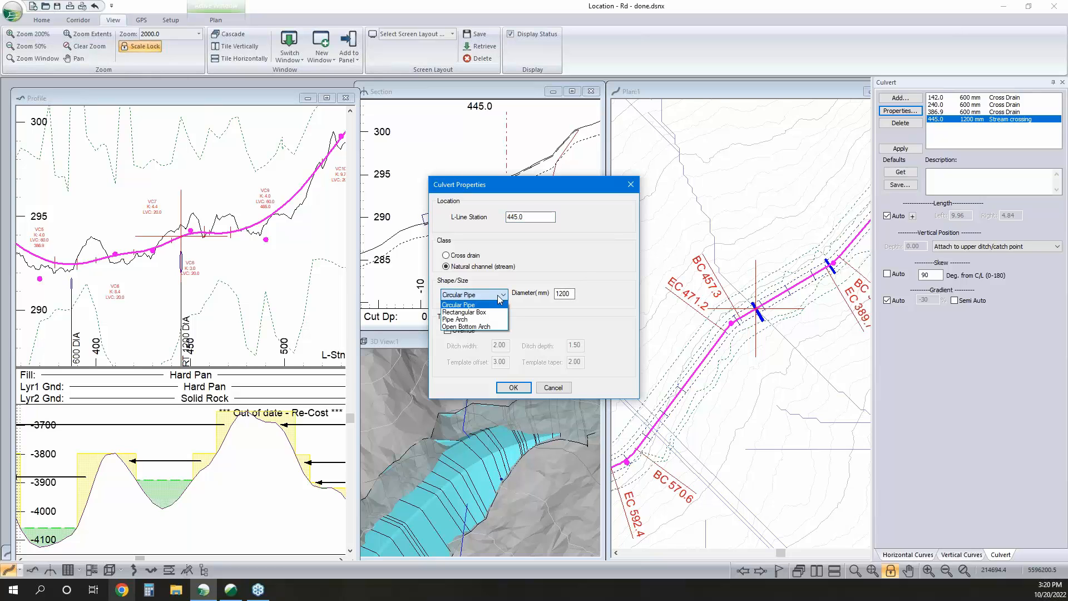
{"action": "left_click", "coordinate": [490, 312]}
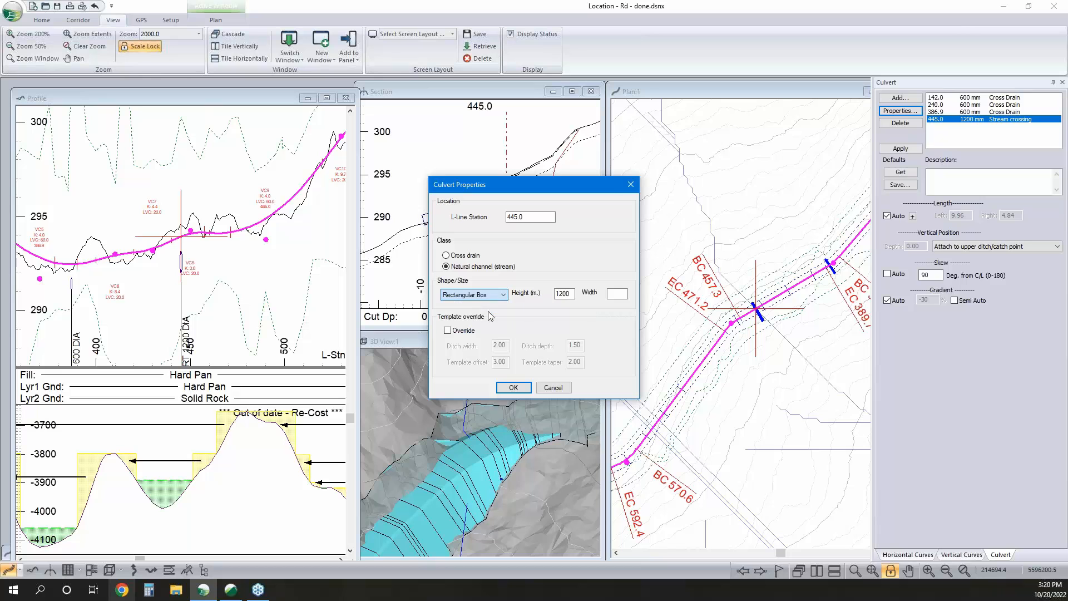
{"action": "double_click", "coordinate": [568, 293]}
{"action": "type", "text": "1.5"}
{"action": "left_click", "coordinate": [618, 294]}
{"action": "type", "text": "2.5"}
{"action": "left_click", "coordinate": [514, 388]}
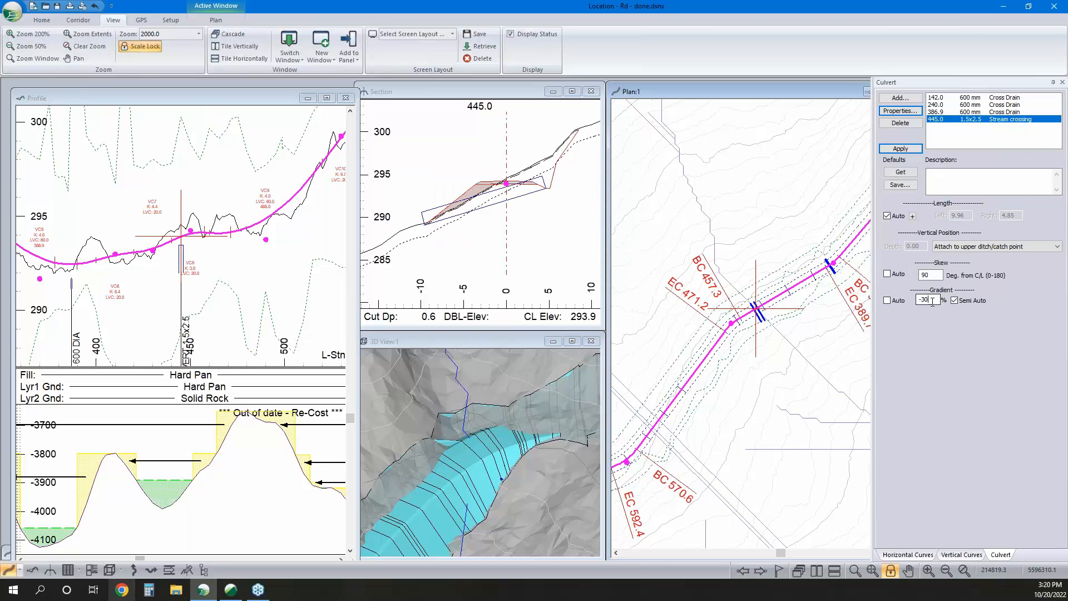
Set the box culvert's gradient to -2% in Semi Auto mode
{"action": "left_click_drag", "start_coordinate": [936, 300], "coordinate": [921, 304]}
{"action": "type", "text": "2"}
{"action": "key", "text": "Return"}
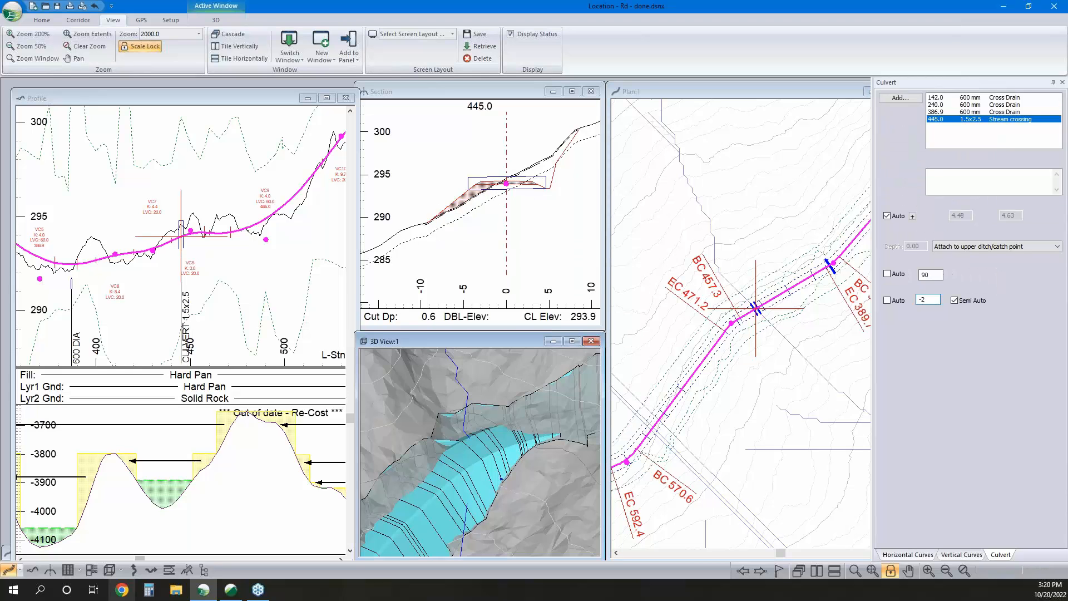
Set the template override ditch depth of the box culvert at station 445.0 to 2 m and view it in 3D
{"action": "middle_click_drag", "start_coordinate": [372, 501], "coordinate": [441, 486]}
{"action": "scroll", "coordinate": [441, 486], "scroll_direction": "up", "scroll_amount": 5}
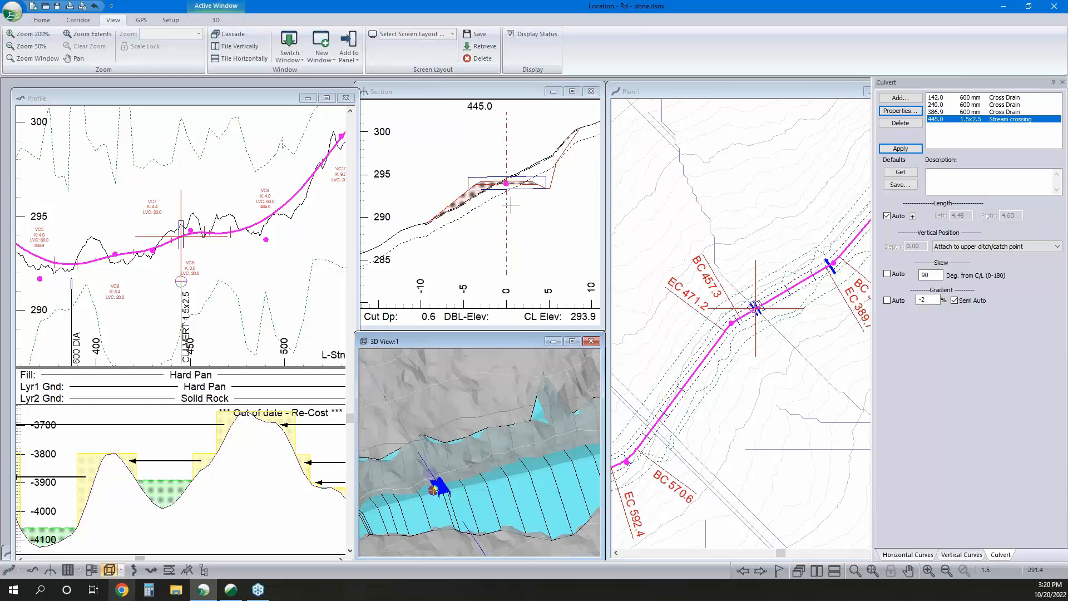
{"action": "left_click", "coordinate": [900, 110]}
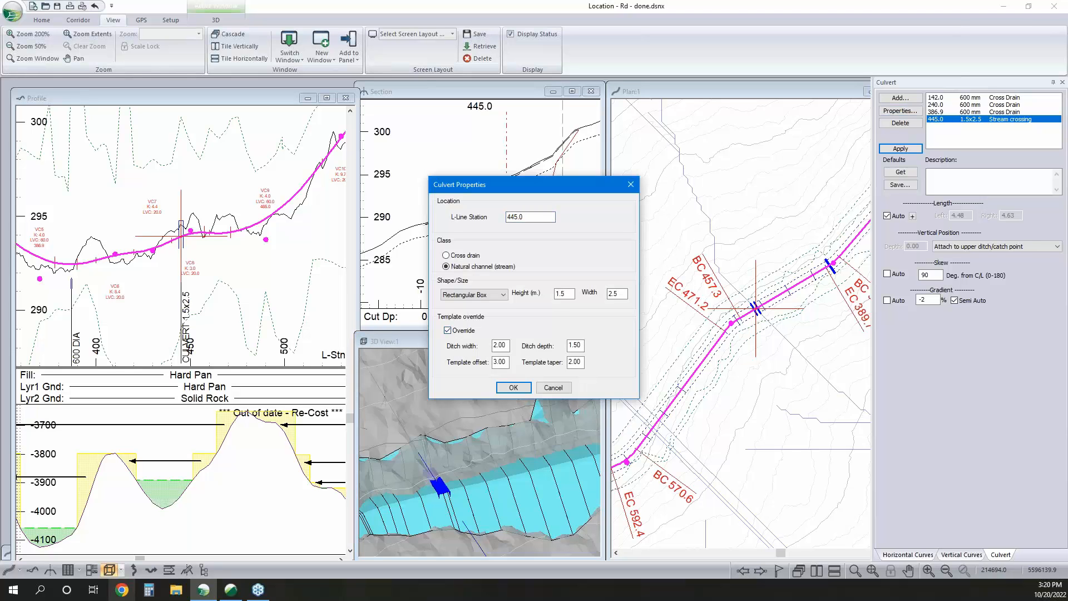
{"action": "double_click", "coordinate": [580, 346]}
{"action": "type", "text": "2"}
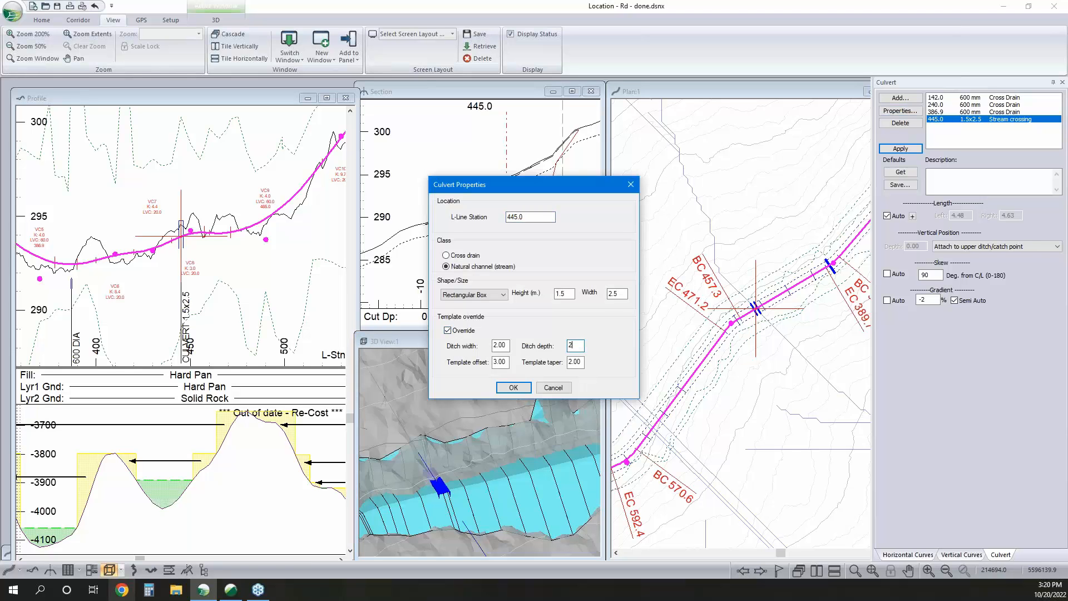
{"action": "left_click", "coordinate": [513, 388]}
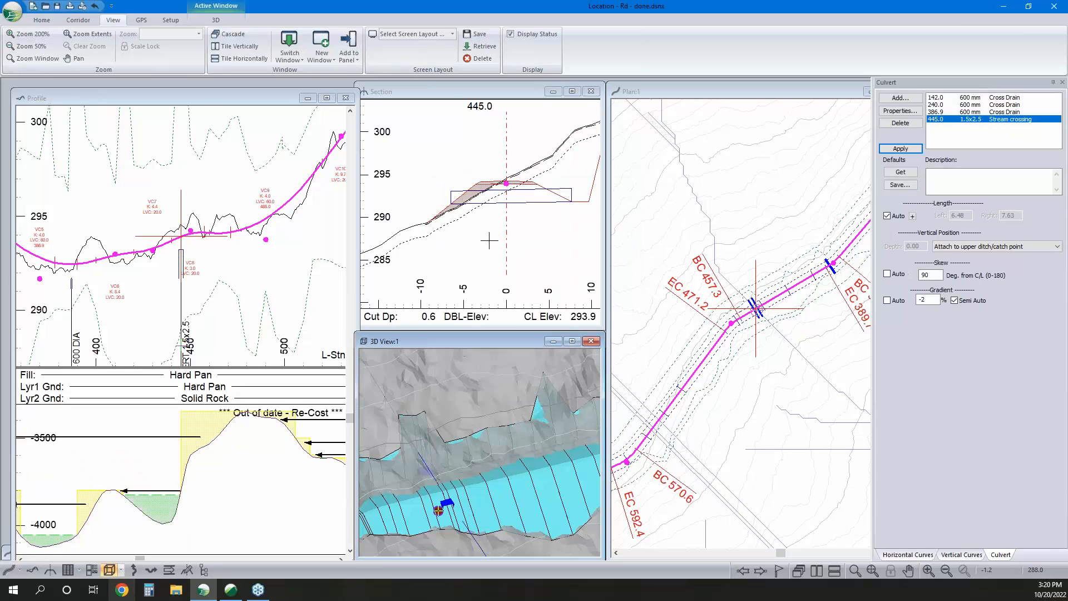
{"action": "mouse_move", "coordinate": [449, 457]}
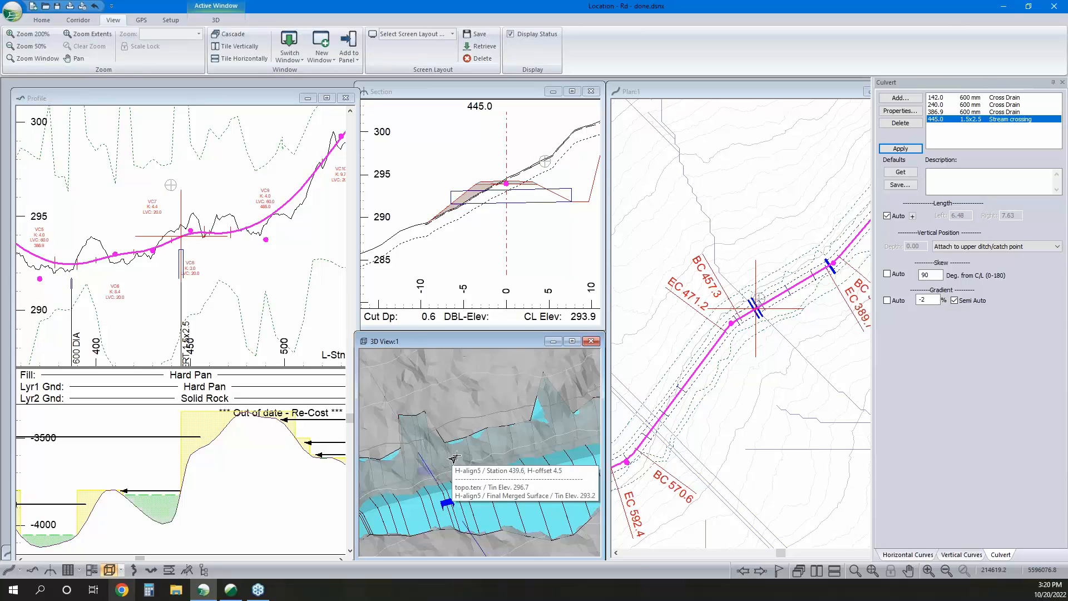
{"action": "mouse_move", "coordinate": [826, 315]}
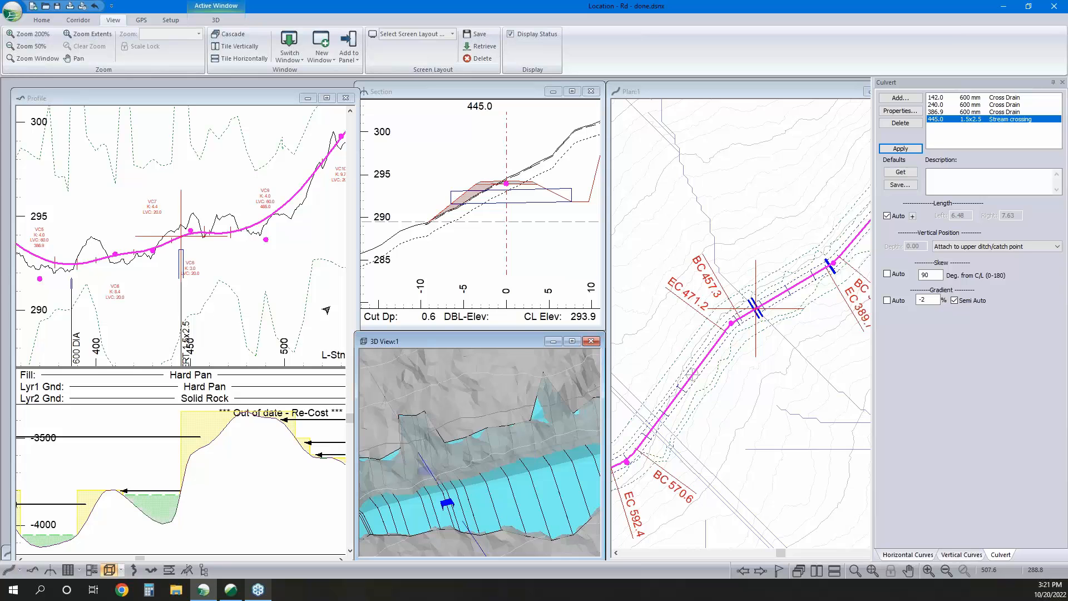
Switch to the Terrain module with topo.terx and examine in plan where the stream meets the existing road
{"action": "left_click", "coordinate": [1001, 12]}
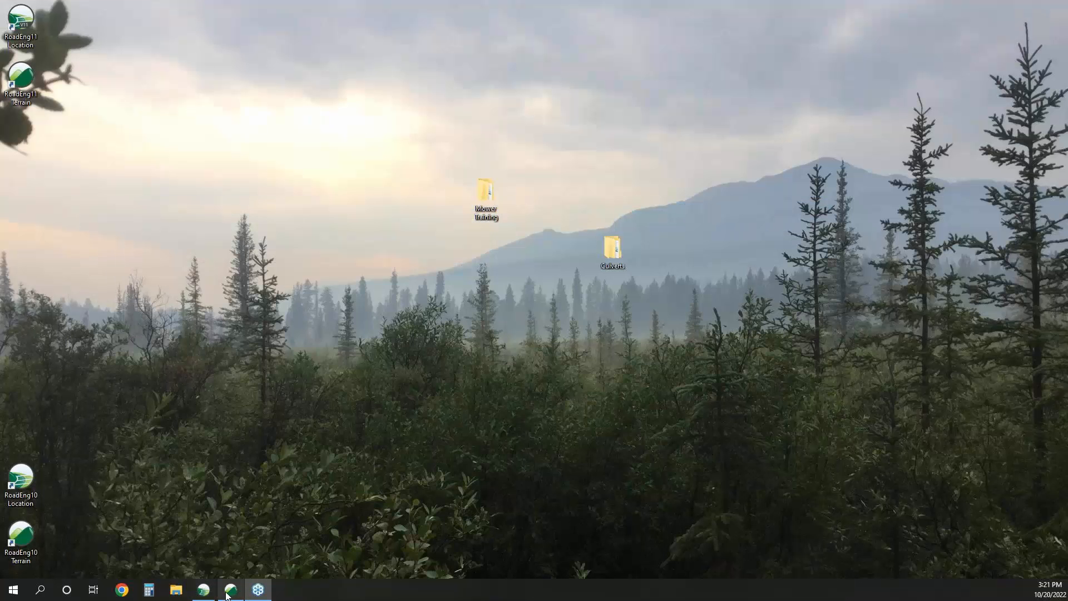
{"action": "left_click", "coordinate": [231, 590]}
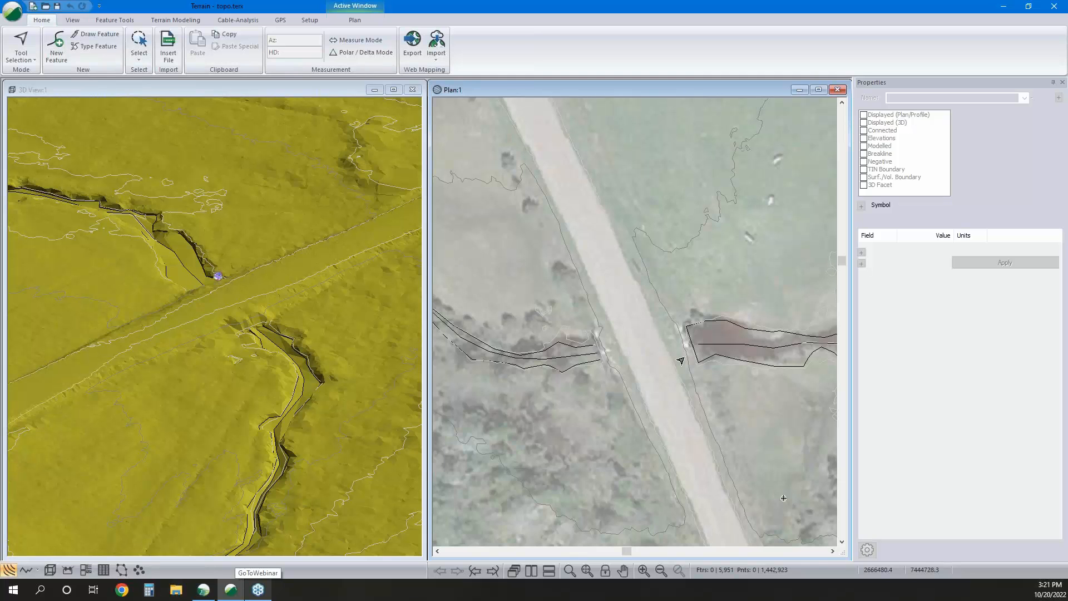
{"action": "scroll", "coordinate": [681, 360], "scroll_direction": "down", "scroll_amount": 2}
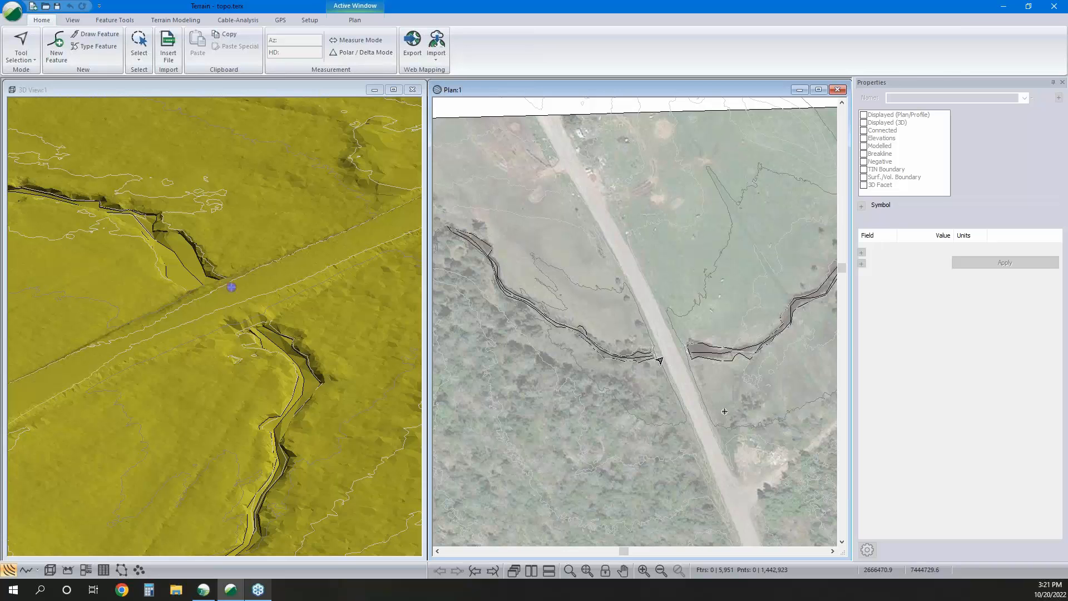
{"action": "scroll", "coordinate": [651, 361], "scroll_direction": "up", "scroll_amount": 2}
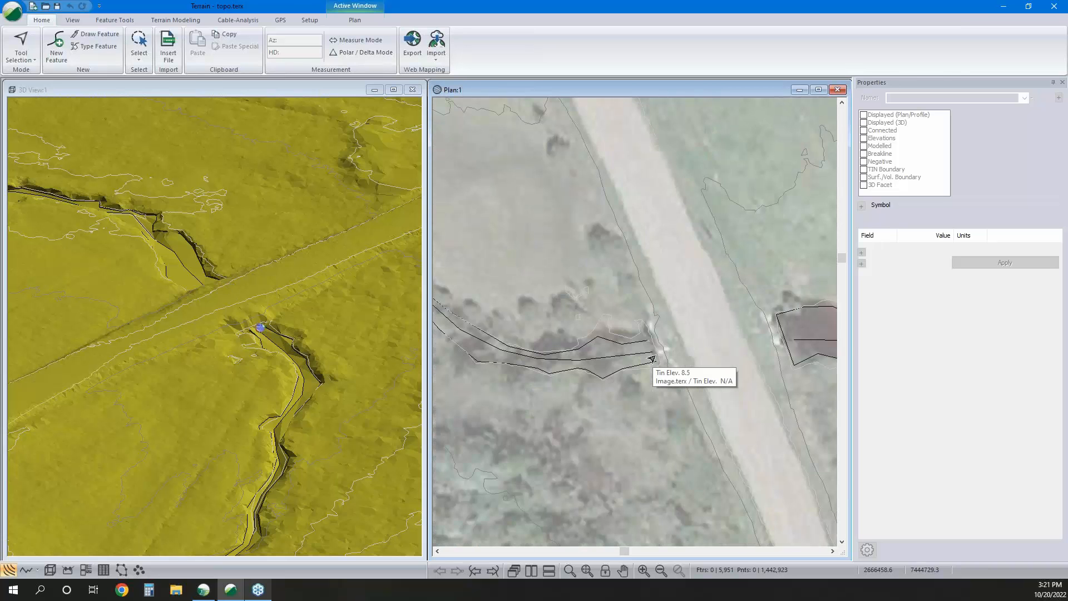
{"action": "scroll", "coordinate": [663, 355], "scroll_direction": "up", "scroll_amount": 2}
{"action": "scroll", "coordinate": [665, 356], "scroll_direction": "down", "scroll_amount": 1}
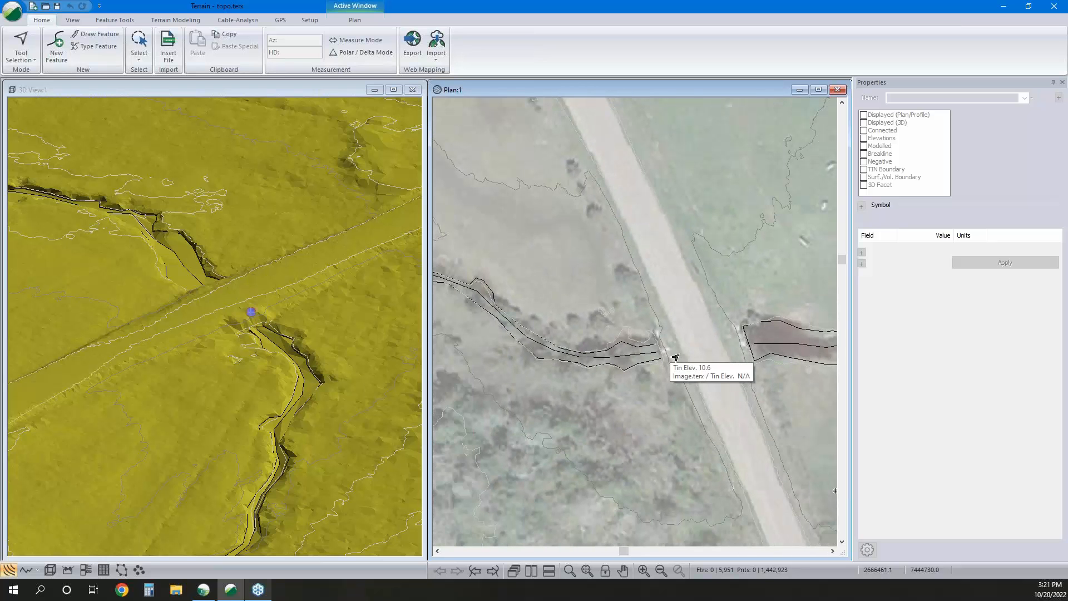
{"action": "scroll", "coordinate": [675, 352], "scroll_direction": "down", "scroll_amount": 1}
{"action": "middle_click_drag", "start_coordinate": [674, 352], "coordinate": [690, 370]}
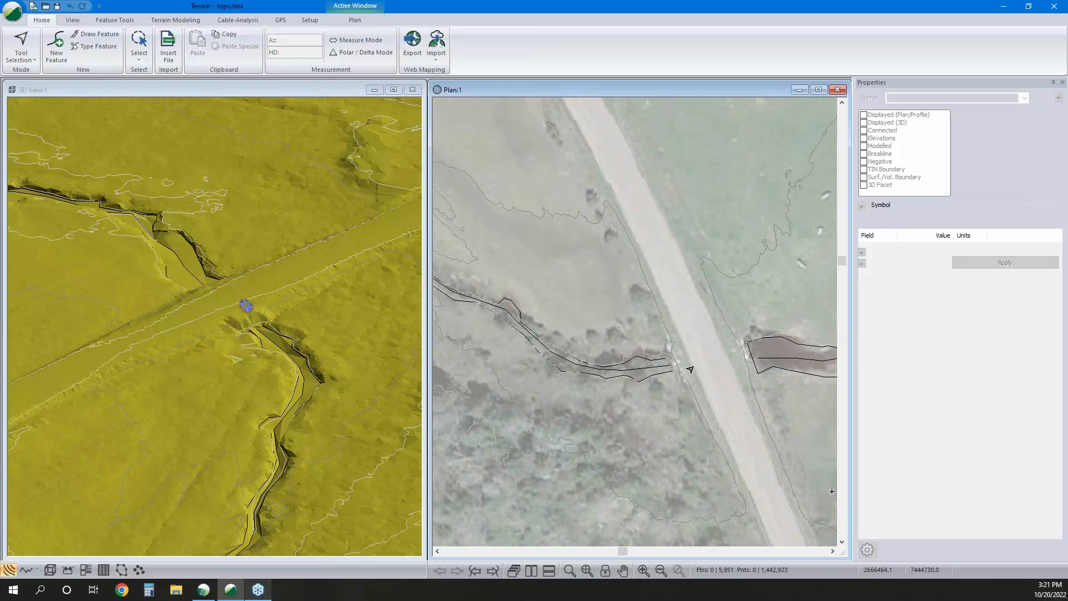
{"action": "scroll", "coordinate": [690, 370], "scroll_direction": "down", "scroll_amount": 2}
{"action": "scroll", "coordinate": [654, 365], "scroll_direction": "down", "scroll_amount": 1}
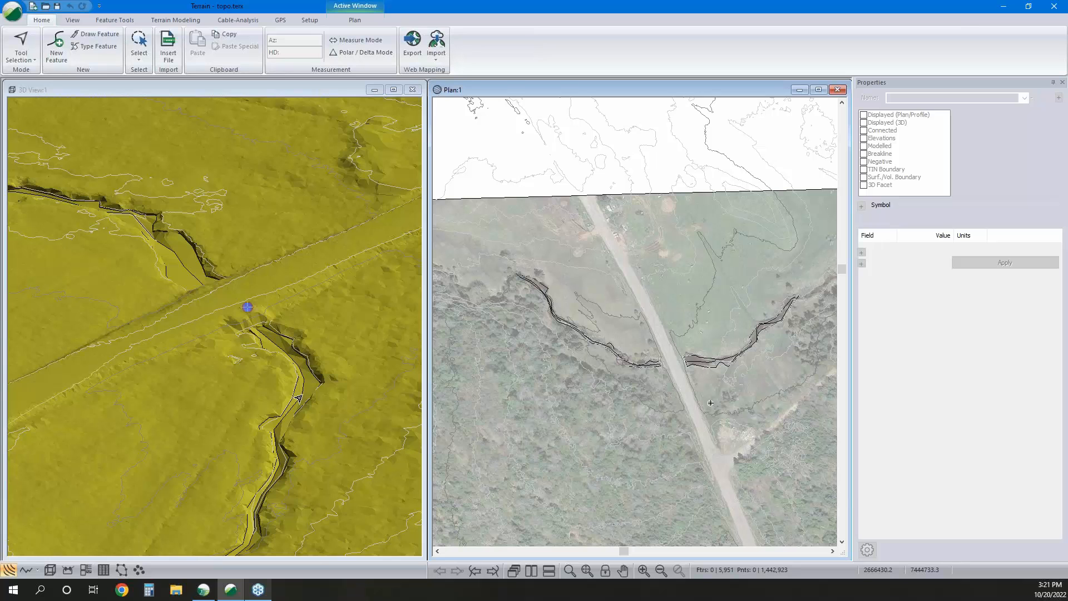
Inspect the stream channel features beside the road, including Bank1 and Thal, in the 3D and plan views
{"action": "left_click_drag", "start_coordinate": [299, 398], "coordinate": [211, 331]}
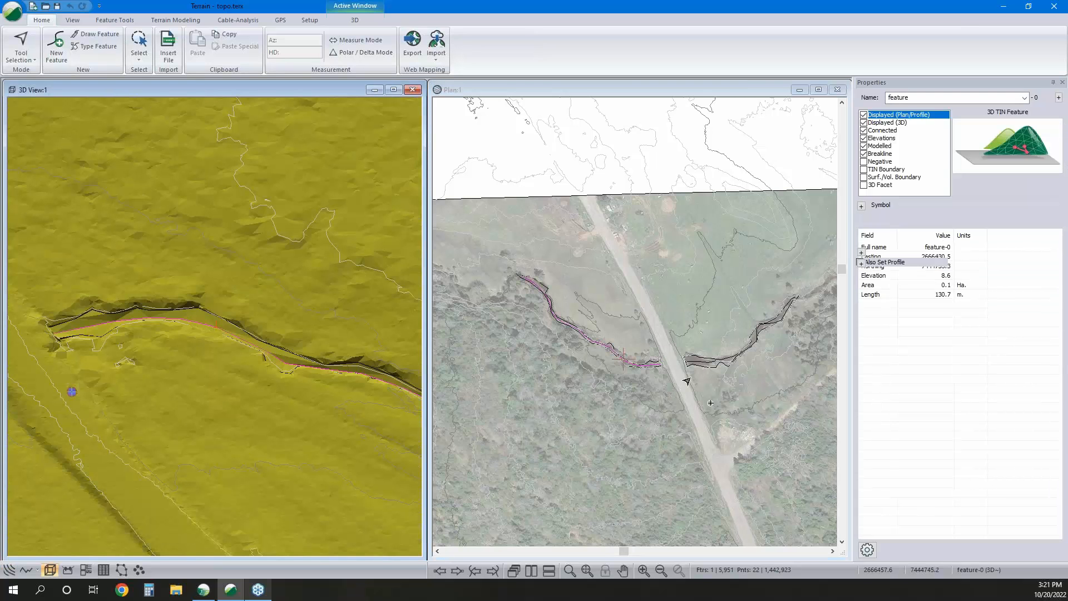
{"action": "scroll", "coordinate": [673, 373], "scroll_direction": "up", "scroll_amount": 1}
{"action": "scroll", "coordinate": [673, 373], "scroll_direction": "up", "scroll_amount": 2}
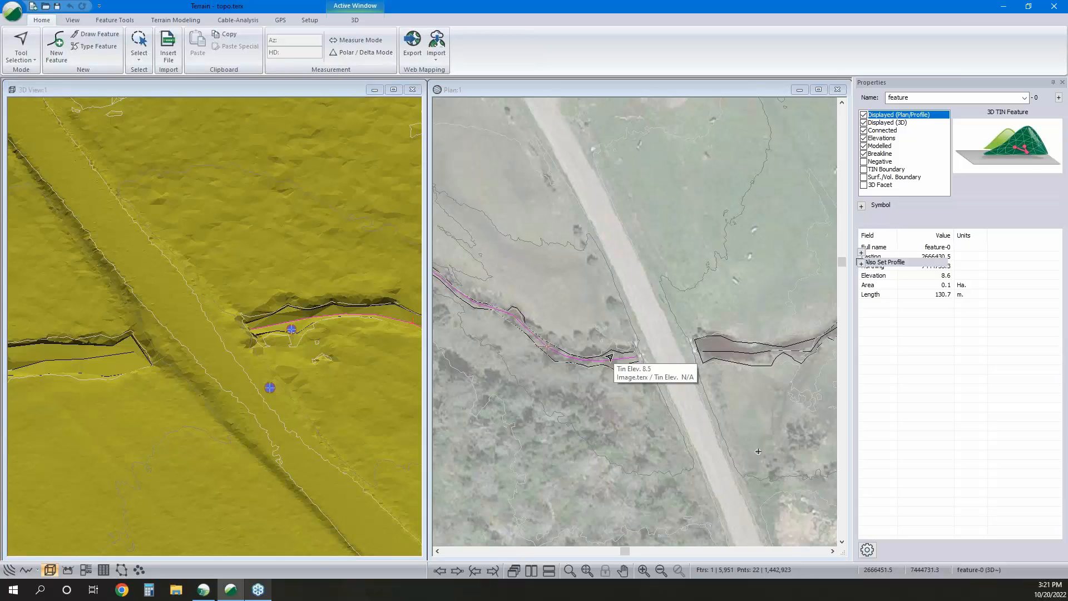
{"action": "left_click", "coordinate": [609, 357]}
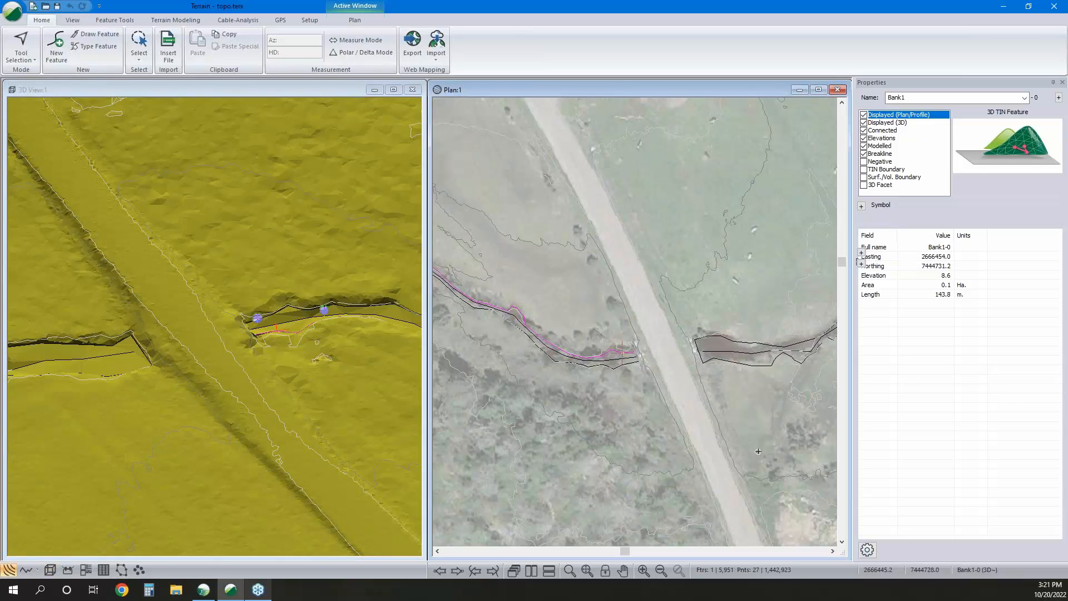
{"action": "middle_click_drag", "start_coordinate": [644, 363], "coordinate": [640, 373]}
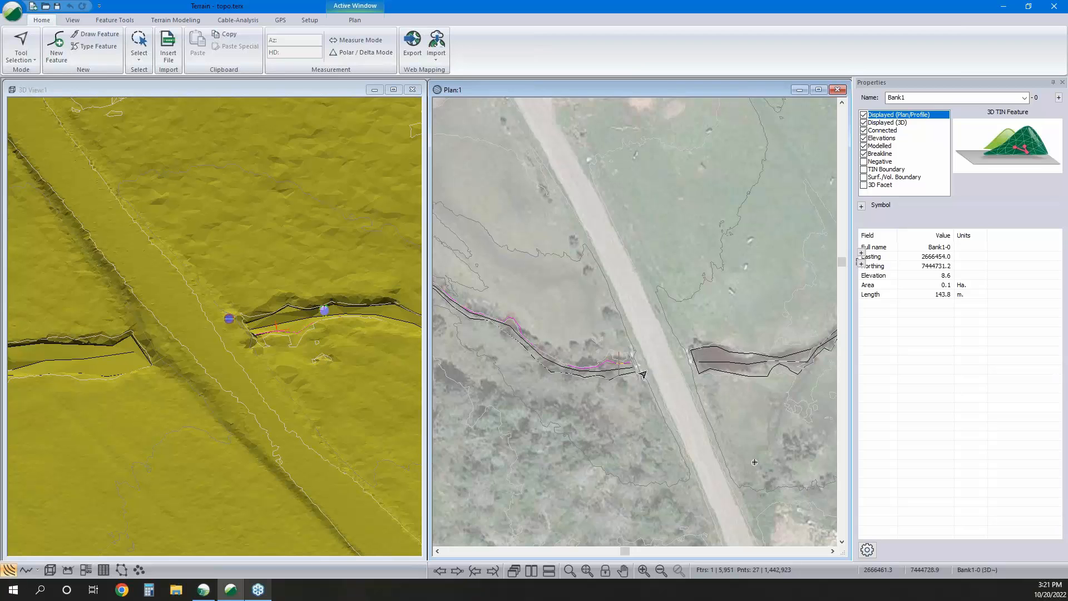
{"action": "left_click", "coordinate": [643, 374]}
{"action": "middle_click_drag", "start_coordinate": [755, 462], "coordinate": [750, 442]}
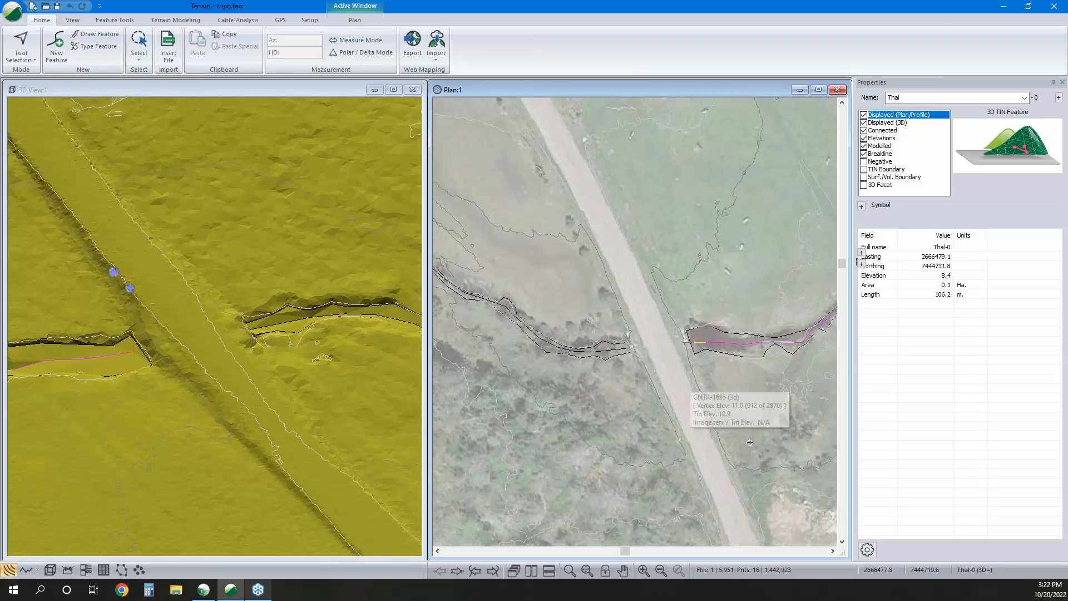
Select the stream centreline features on both sides of the road and copy and paste them in place
{"action": "left_click", "coordinate": [711, 355]}
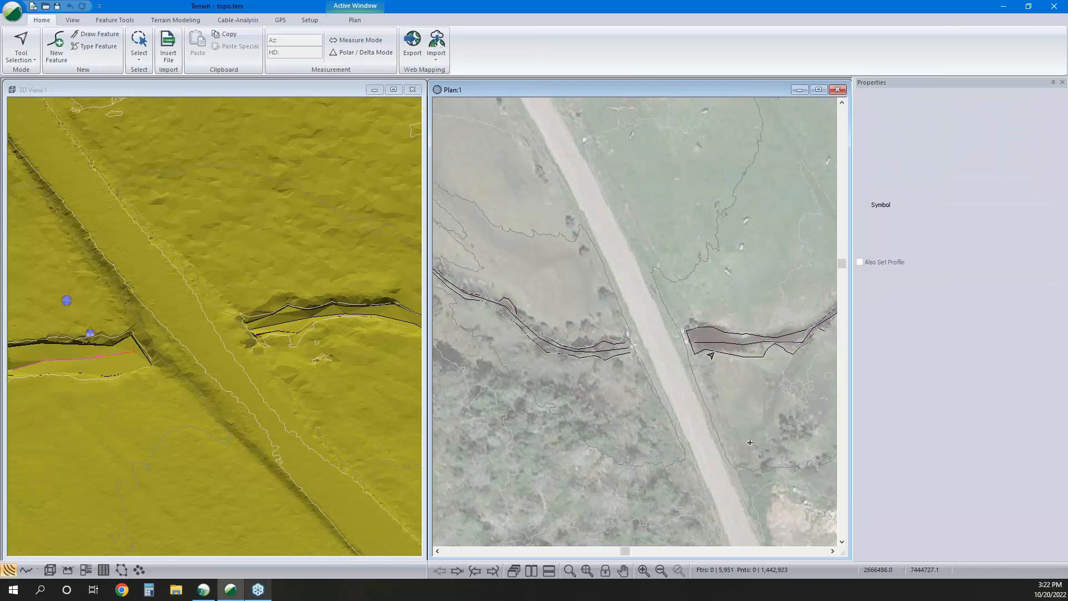
{"action": "left_click", "coordinate": [711, 355]}
{"action": "left_click", "coordinate": [615, 352], "text": "shift"}
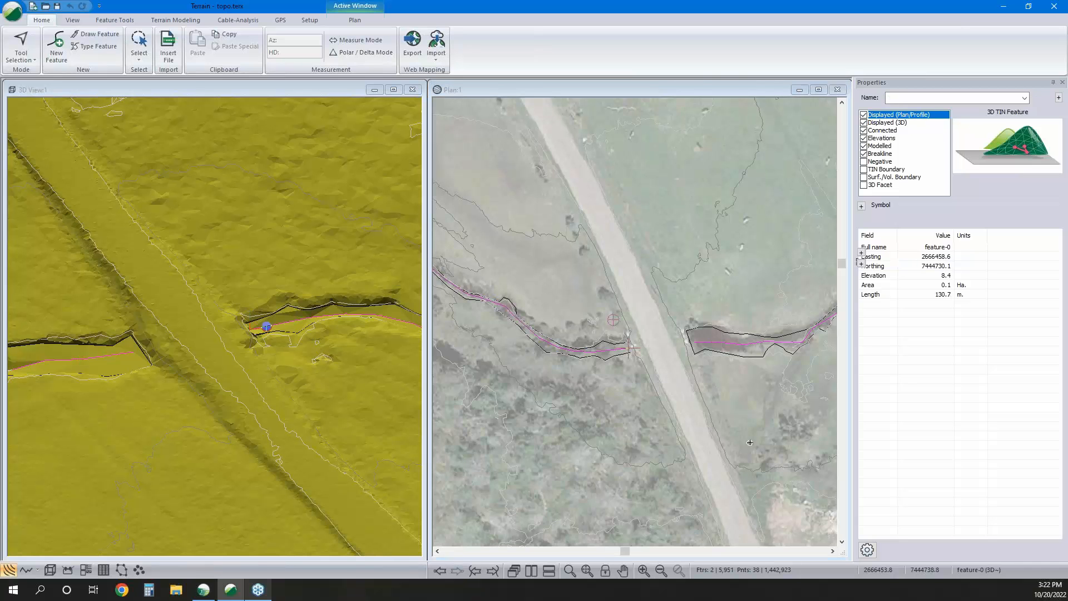
{"action": "scroll", "coordinate": [384, 291], "scroll_direction": "down", "scroll_amount": 4}
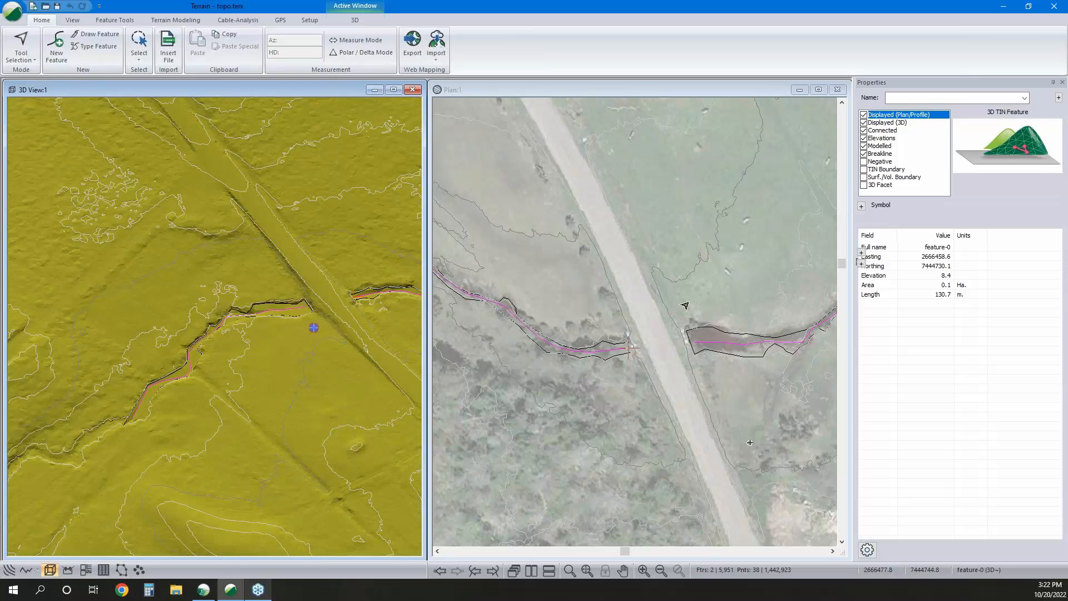
{"action": "middle_click_drag", "start_coordinate": [673, 317], "coordinate": [652, 343]}
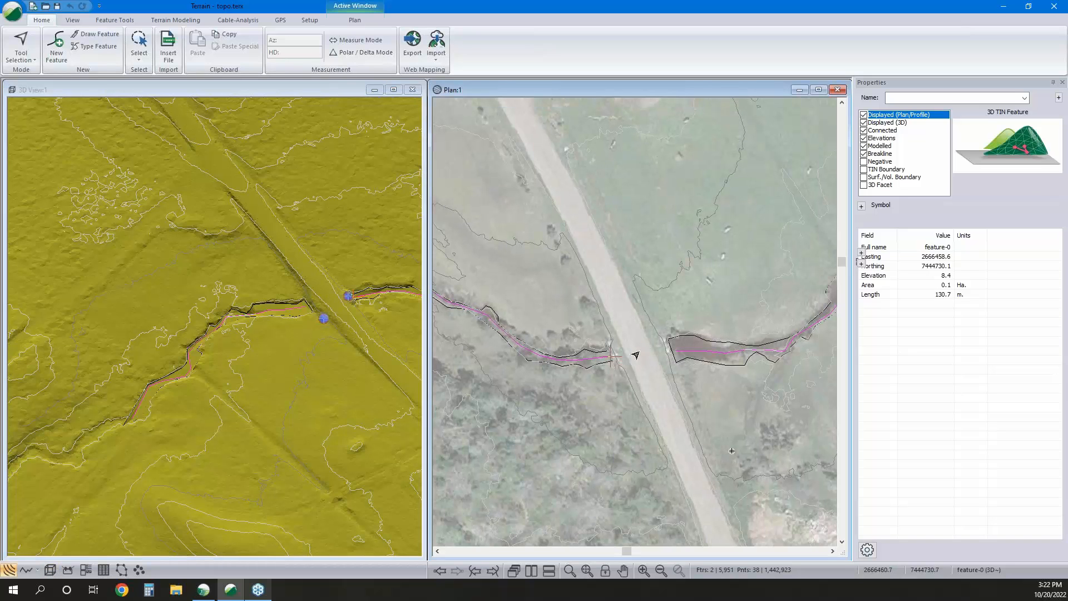
{"action": "right_click", "coordinate": [665, 314]}
{"action": "left_click", "coordinate": [731, 452]}
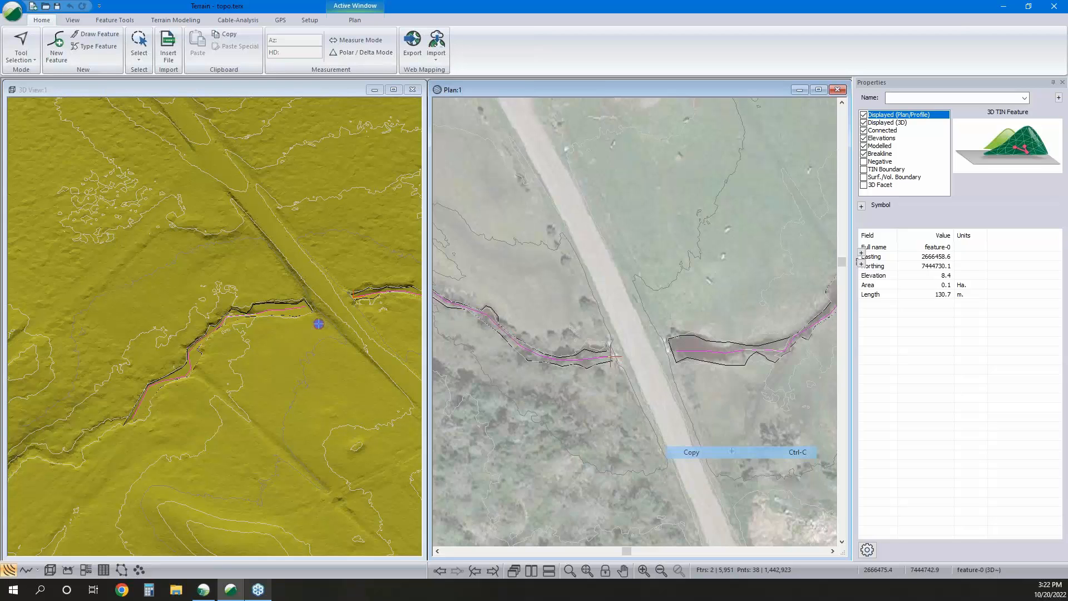
{"action": "right_click", "coordinate": [665, 234]}
{"action": "left_click", "coordinate": [709, 369]}
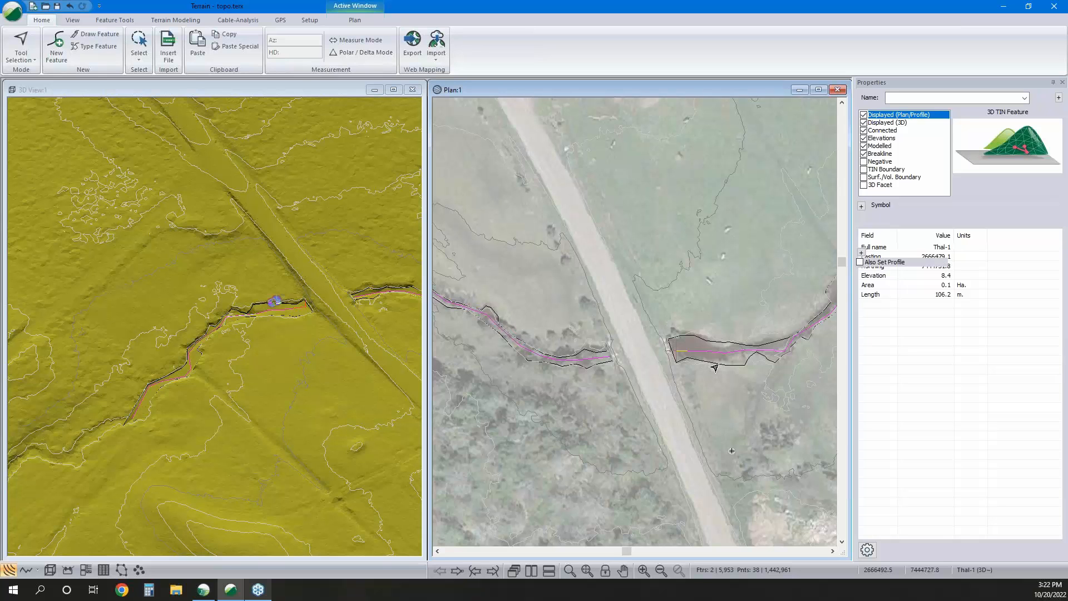
Join the two pasted centrelines across the road, name the feature Long Profile and exclude it from the surface model by turning off Modelled
{"action": "key", "text": "ctrl+j"}
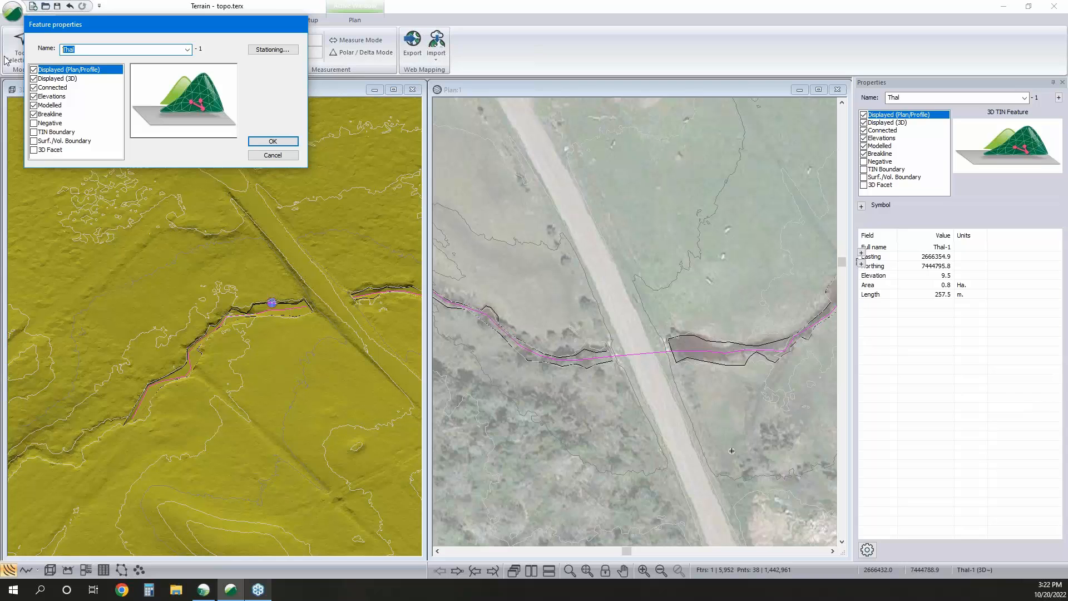
{"action": "type", "text": "Long Profile"}
{"action": "left_click", "coordinate": [34, 105]}
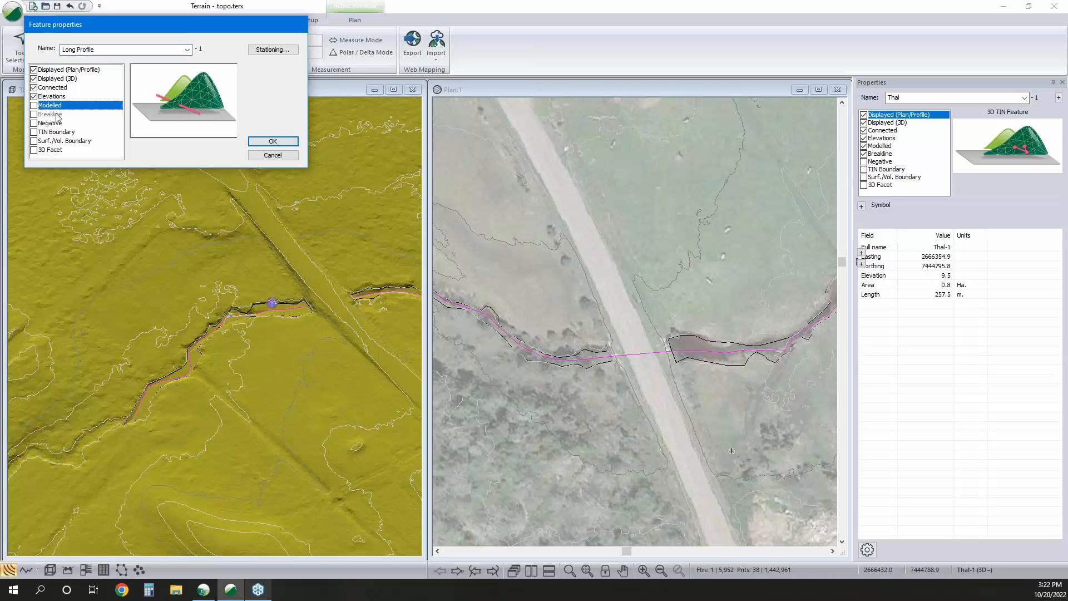
{"action": "left_click", "coordinate": [272, 141]}
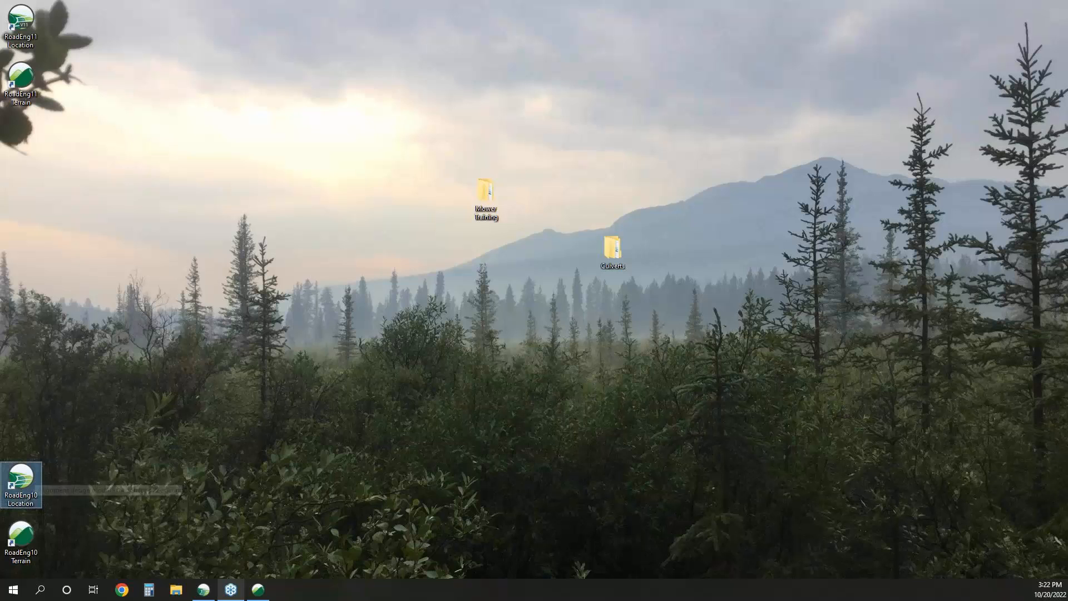
Launch RoadEng10 Location and start a new design
{"action": "double_click", "coordinate": [21, 477]}
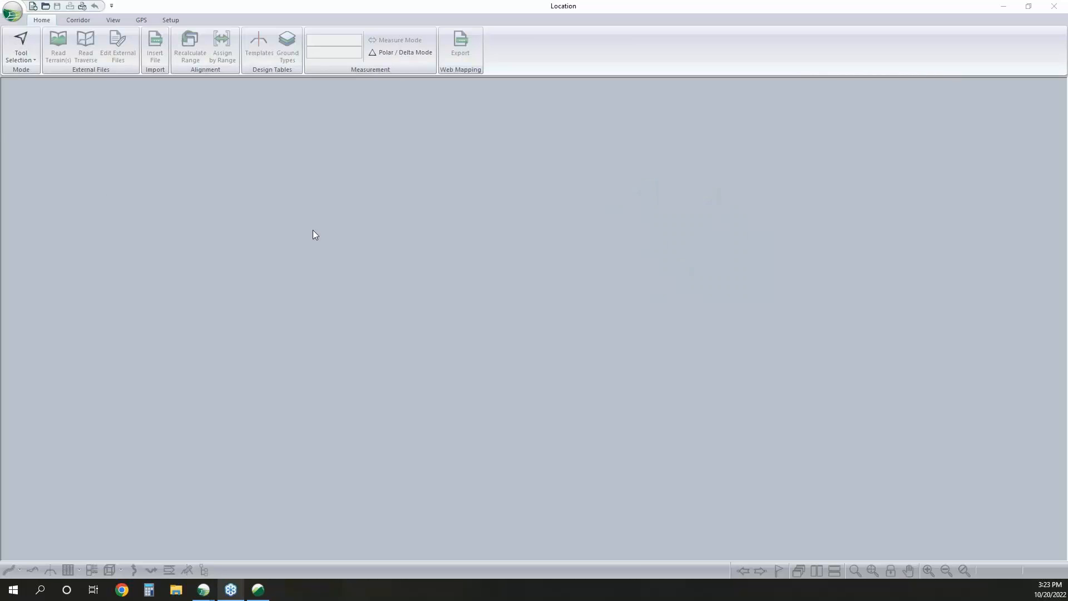
{"action": "left_click", "coordinate": [11, 12]}
{"action": "left_click", "coordinate": [21, 39]}
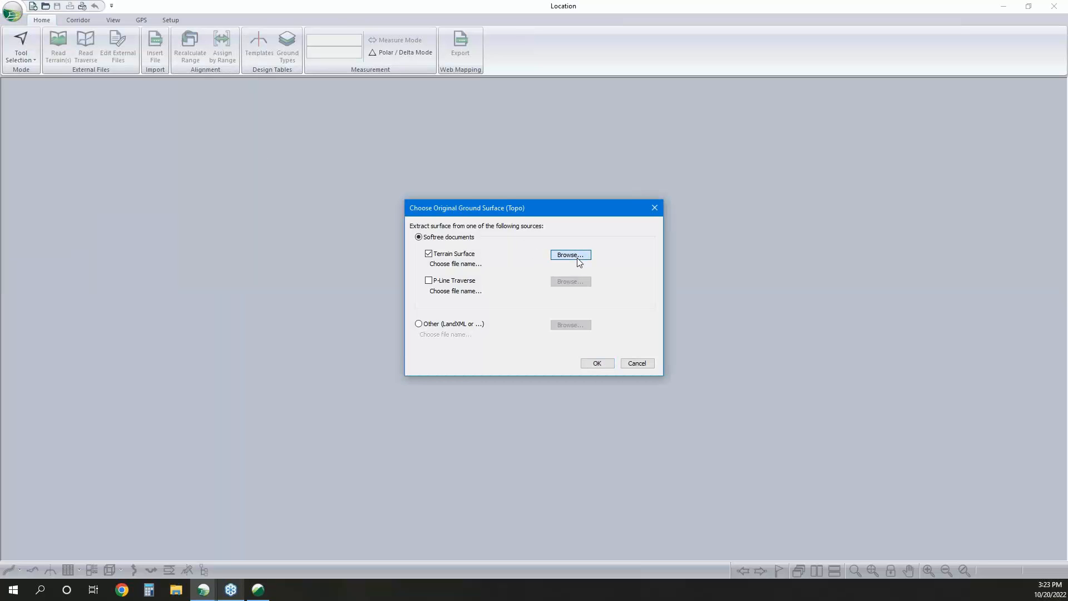
Choose topo.terx from the Major folder in Desktop > Culverts as the terrain surface for the original ground
{"action": "left_click", "coordinate": [563, 254]}
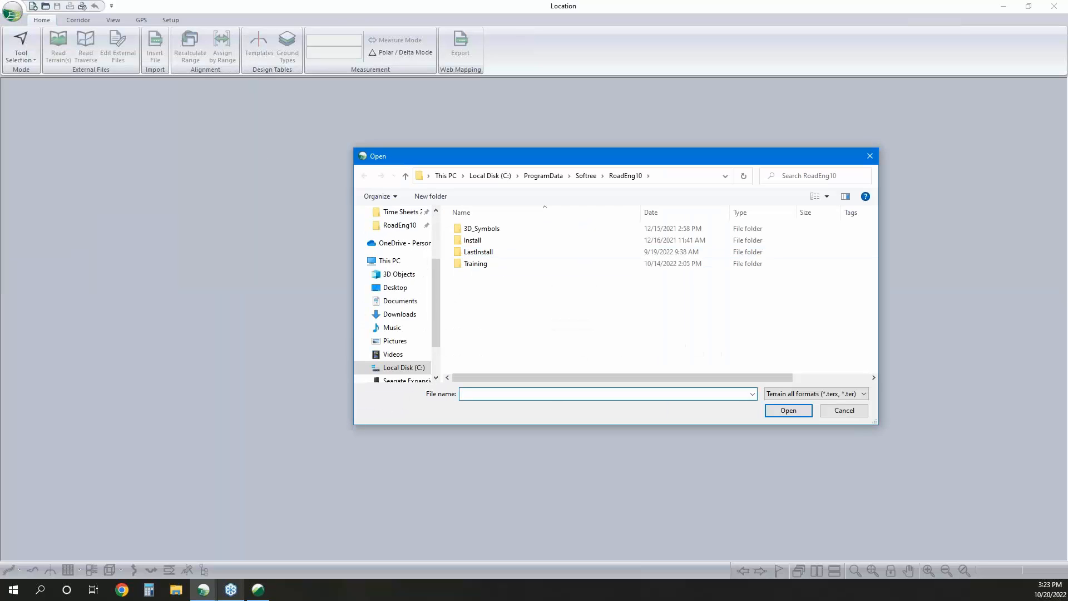
{"action": "scroll", "coordinate": [396, 255], "scroll_direction": "up", "scroll_amount": 3}
{"action": "left_click", "coordinate": [395, 247]}
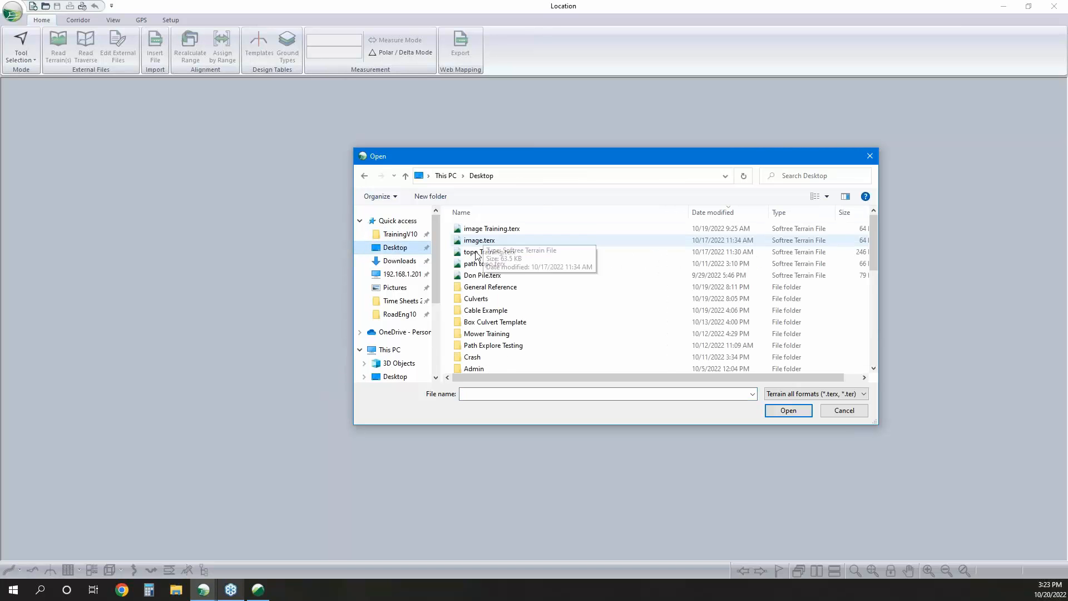
{"action": "double_click", "coordinate": [476, 298]}
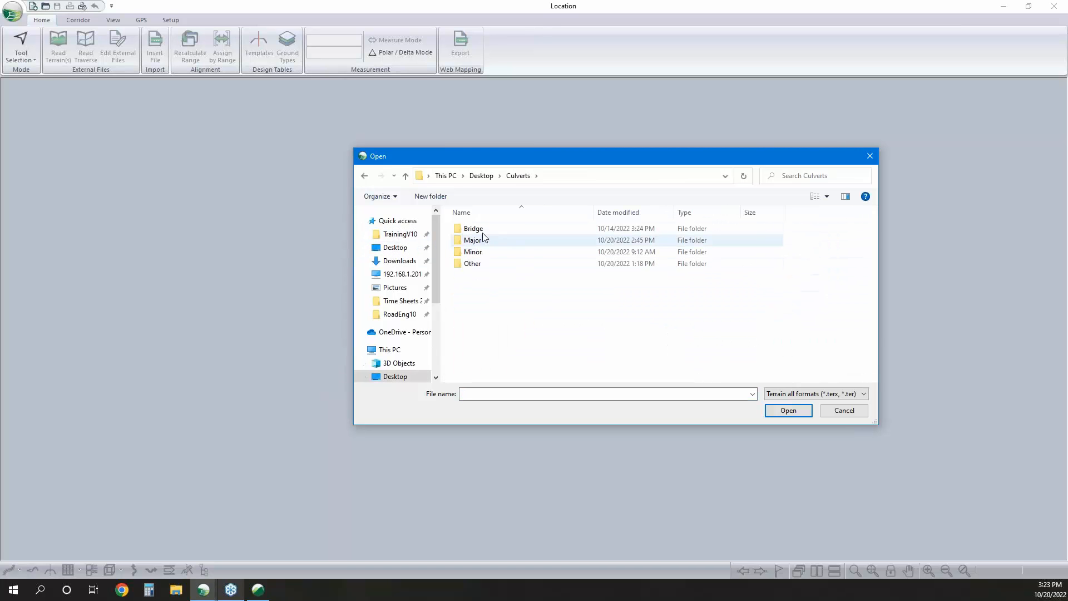
{"action": "left_click", "coordinate": [484, 241]}
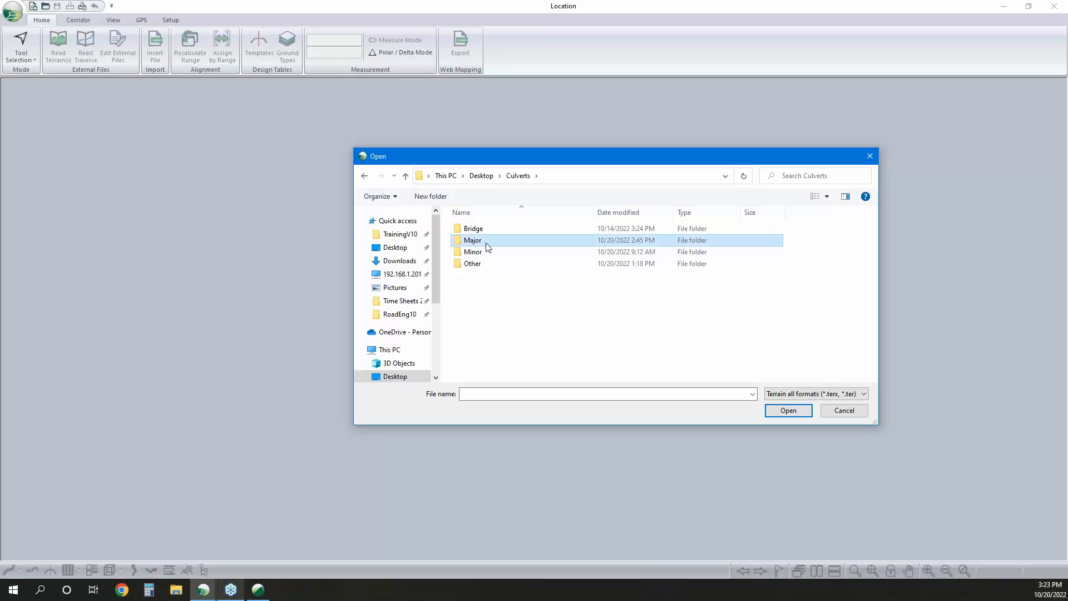
{"action": "double_click", "coordinate": [485, 241]}
{"action": "left_click", "coordinate": [477, 252]}
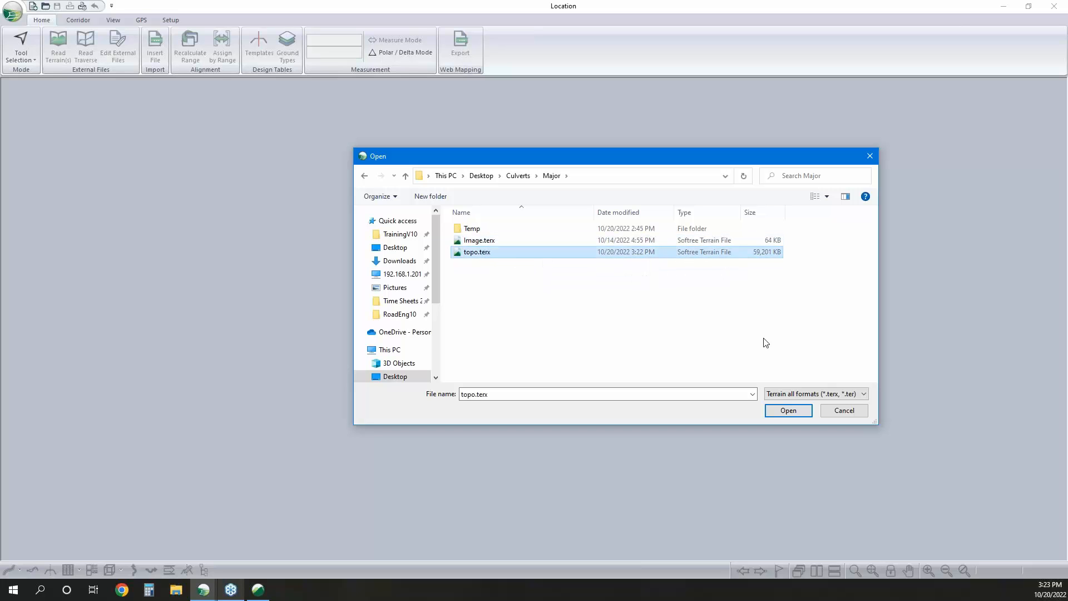
{"action": "left_click", "coordinate": [787, 417]}
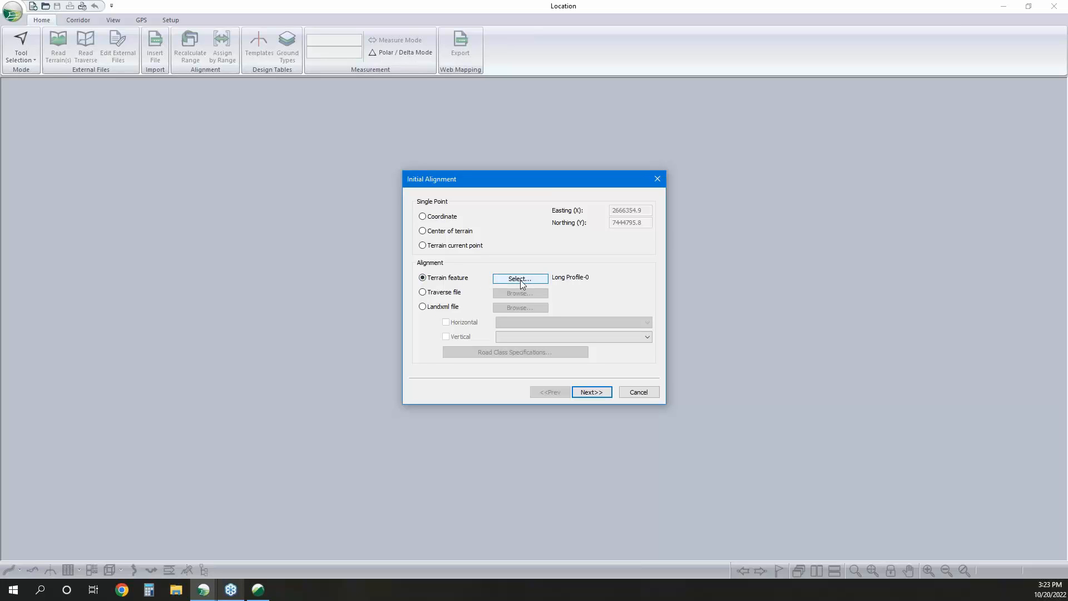
Start the initial alignment at the center of terrain, create the design and suppress further section-point limit warnings
{"action": "left_click", "coordinate": [422, 231]}
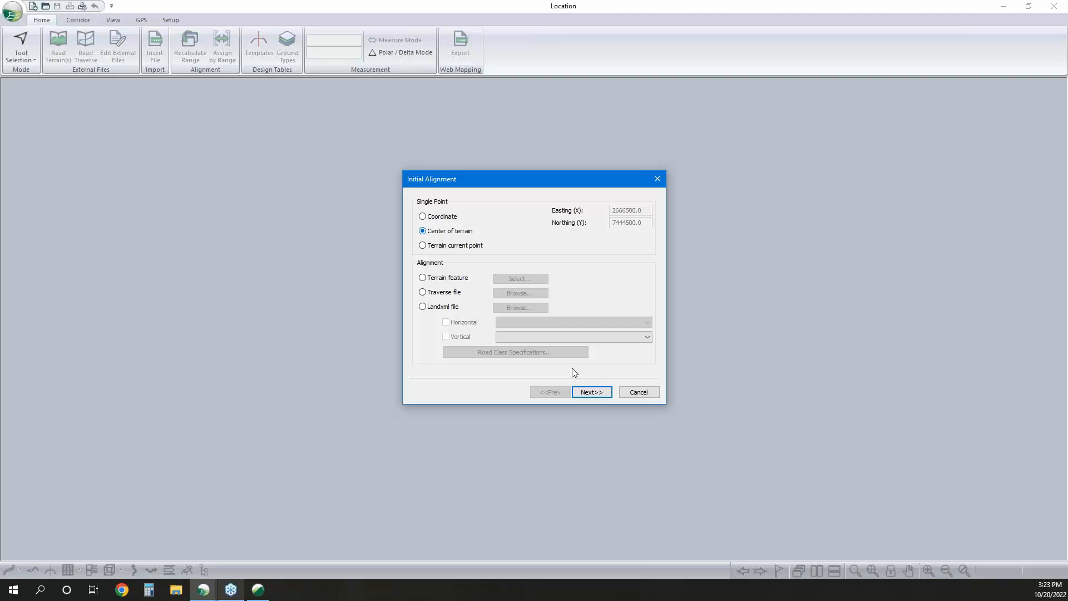
{"action": "left_click", "coordinate": [589, 392]}
{"action": "left_click", "coordinate": [591, 393]}
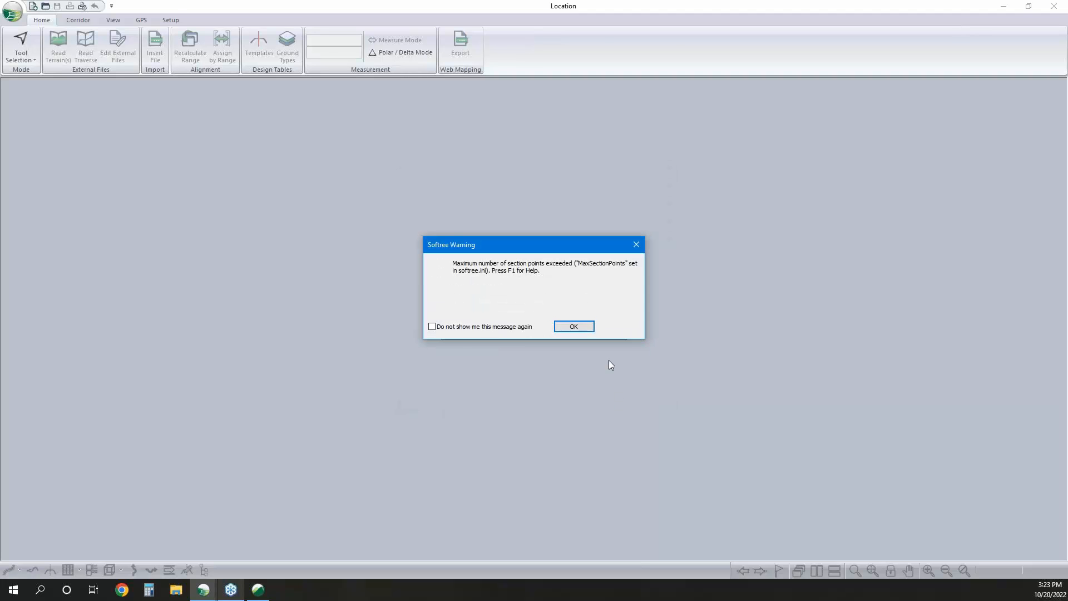
{"action": "left_click", "coordinate": [459, 330]}
{"action": "left_click", "coordinate": [574, 327]}
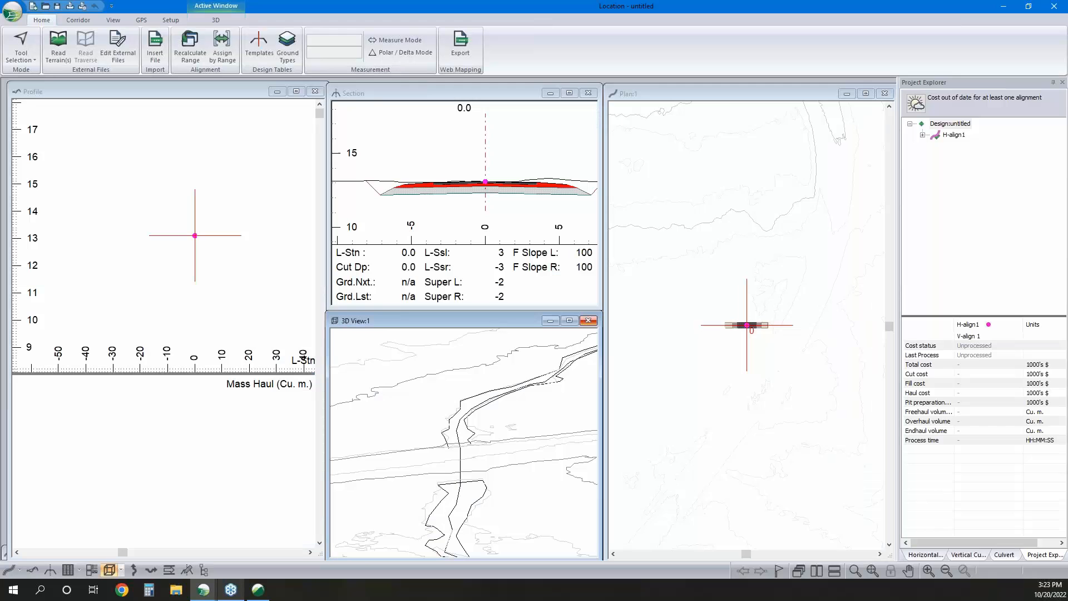
Add Image.terx to the background display files of the plan view
{"action": "scroll", "coordinate": [803, 307], "scroll_direction": "down", "scroll_amount": 5}
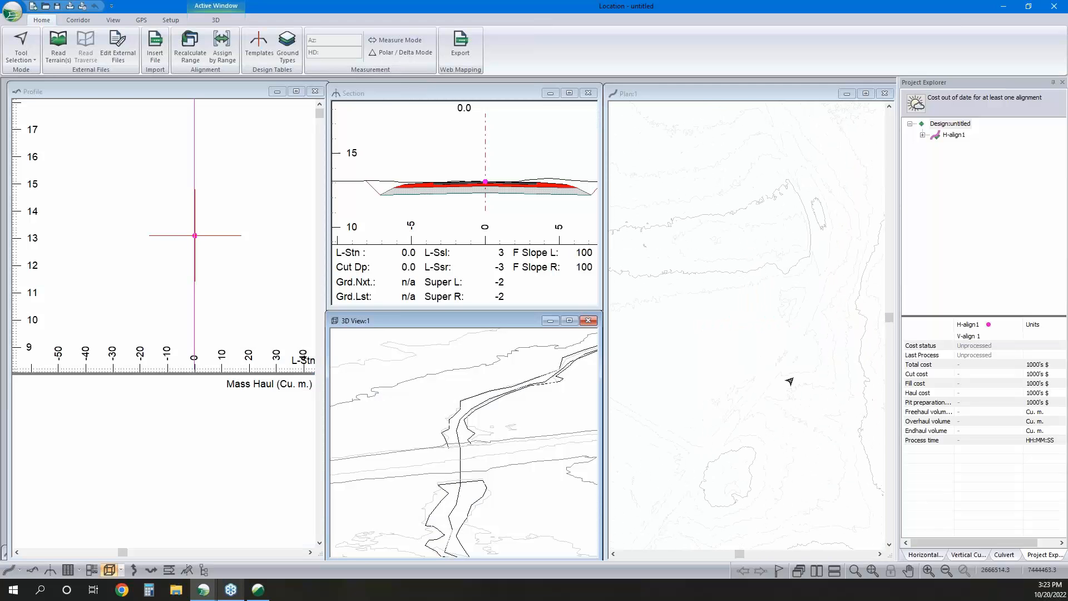
{"action": "scroll", "coordinate": [786, 396], "scroll_direction": "down", "scroll_amount": 1}
{"action": "middle_click_drag", "start_coordinate": [798, 334], "coordinate": [789, 379]}
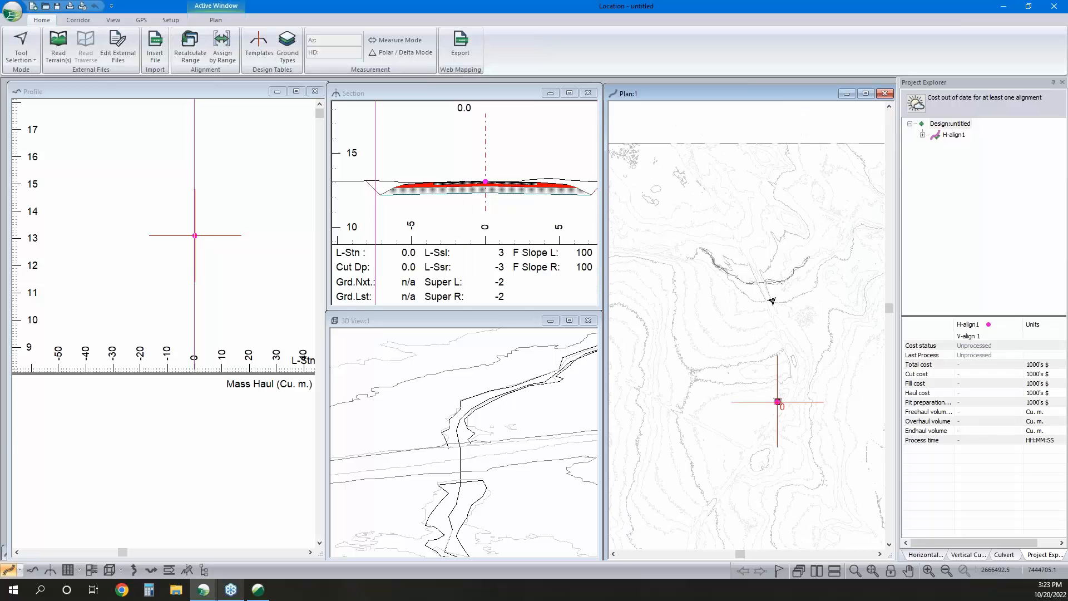
{"action": "right_click", "coordinate": [781, 383]}
{"action": "left_click", "coordinate": [818, 387]}
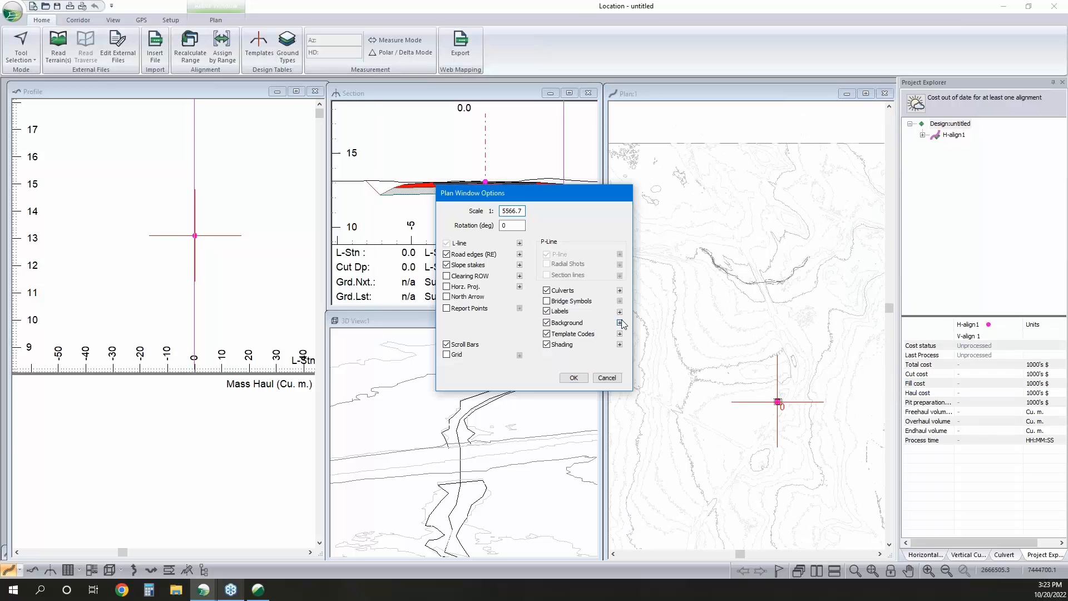
{"action": "left_click", "coordinate": [622, 324]}
{"action": "left_click", "coordinate": [638, 243]}
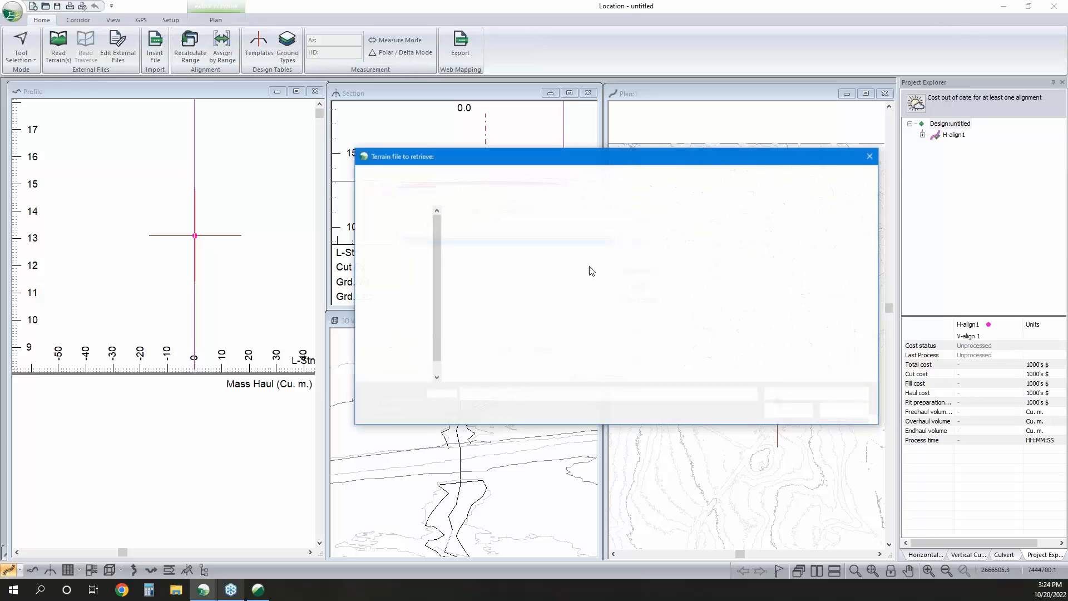
{"action": "left_click", "coordinate": [798, 413]}
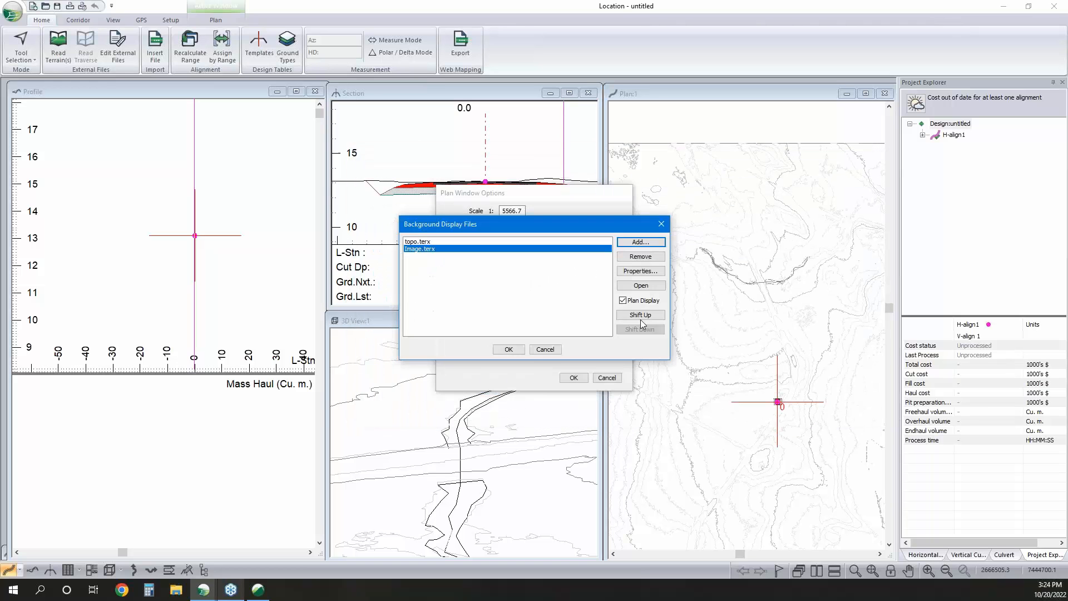
{"action": "left_click", "coordinate": [508, 350]}
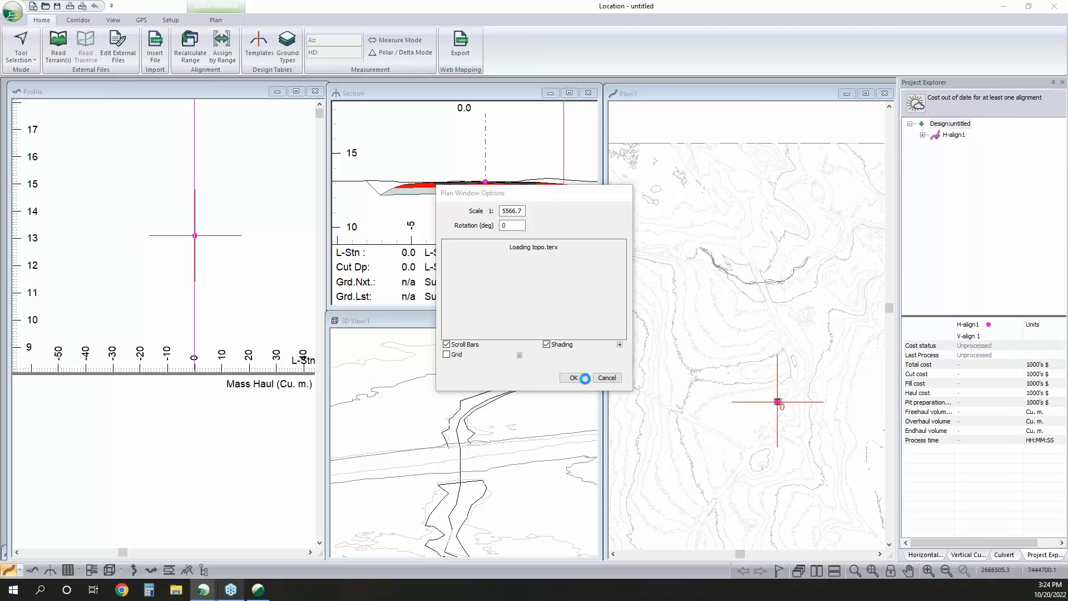
{"action": "left_click", "coordinate": [574, 378]}
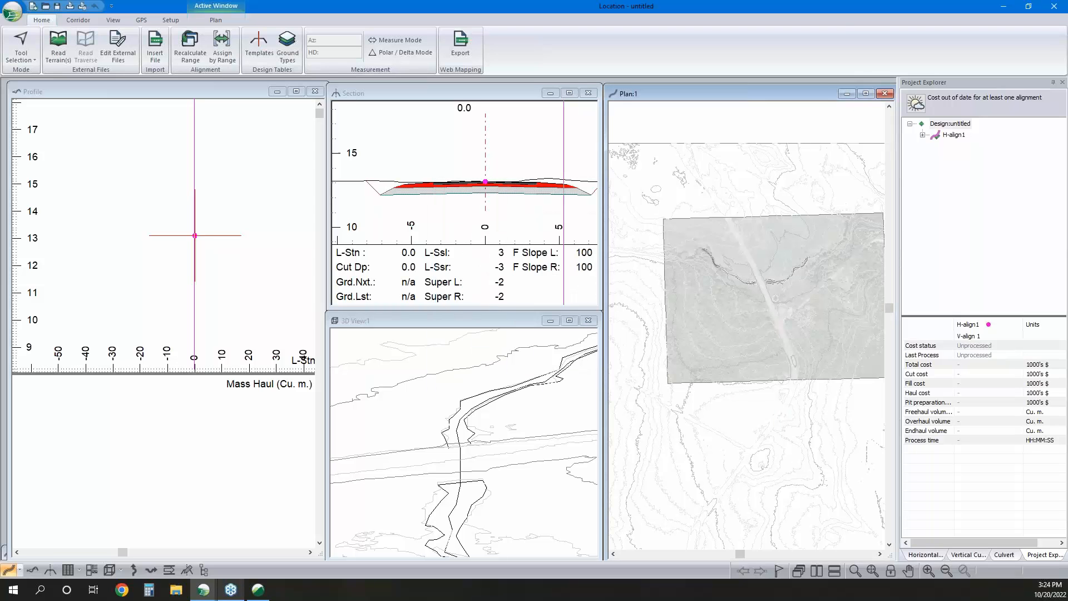
Add the H-align1 Final Merged Surface as a corridor reference surface for the 3D view
{"action": "left_click_drag", "start_coordinate": [534, 414], "coordinate": [517, 385]}
{"action": "right_click", "coordinate": [492, 361]}
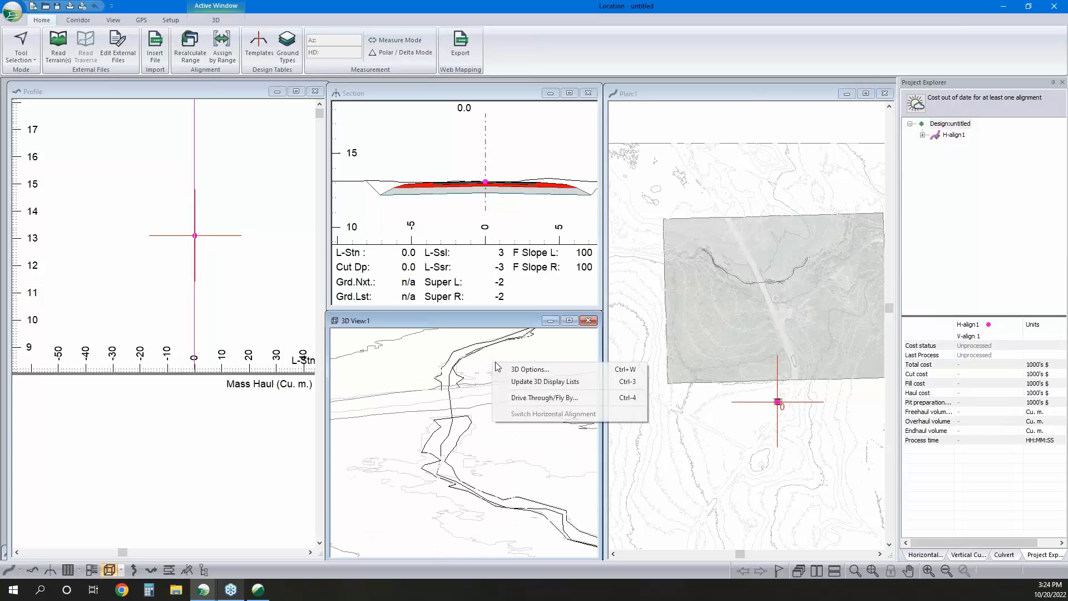
{"action": "left_click", "coordinate": [534, 369]}
{"action": "left_click", "coordinate": [416, 219]}
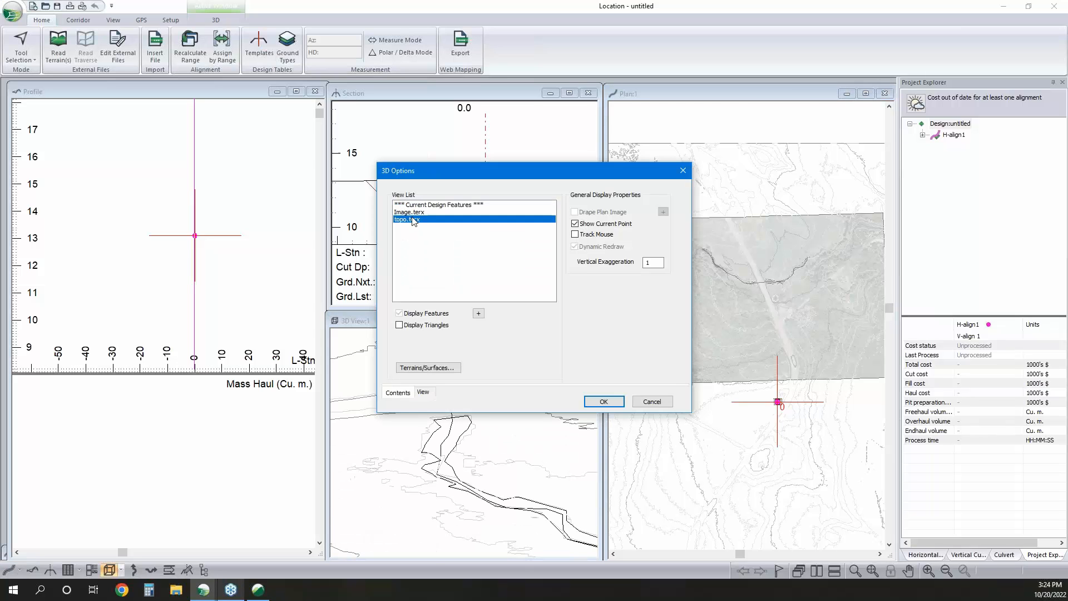
{"action": "left_click", "coordinate": [428, 368]}
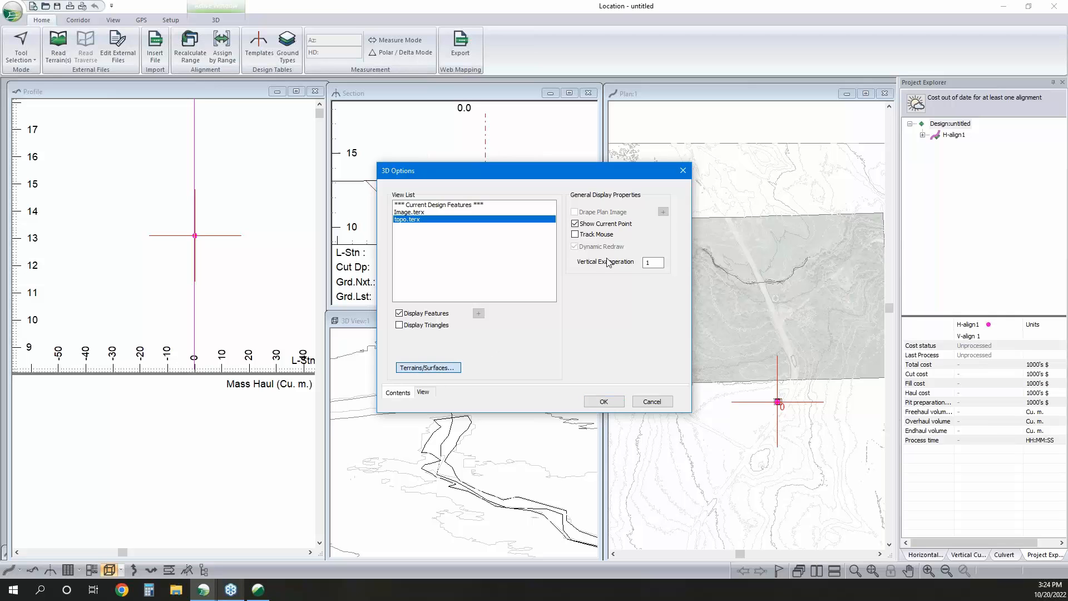
{"action": "left_click", "coordinate": [656, 203]}
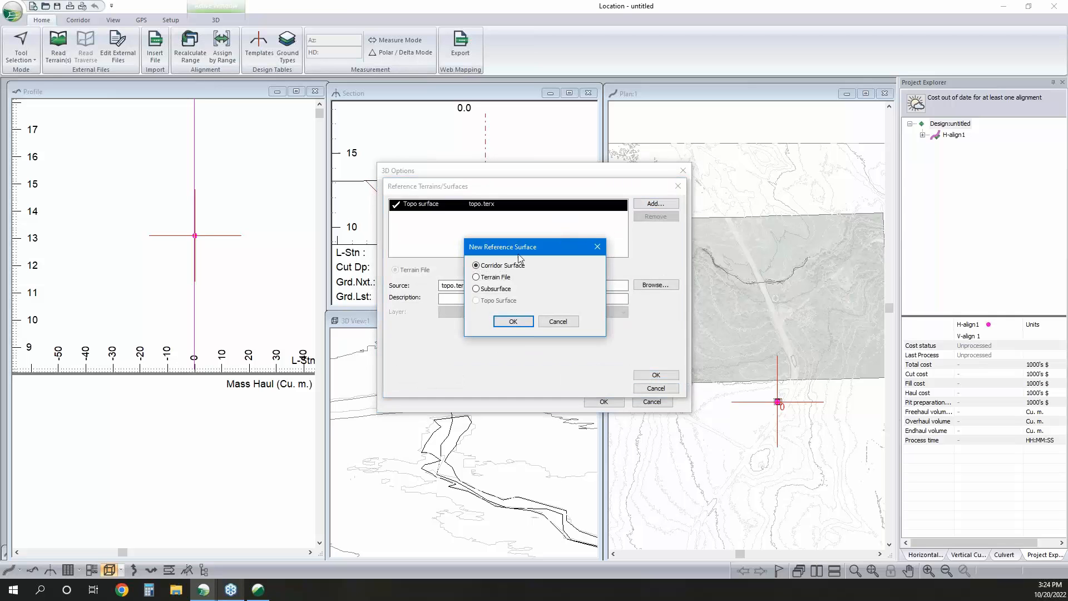
{"action": "left_click", "coordinate": [513, 322]}
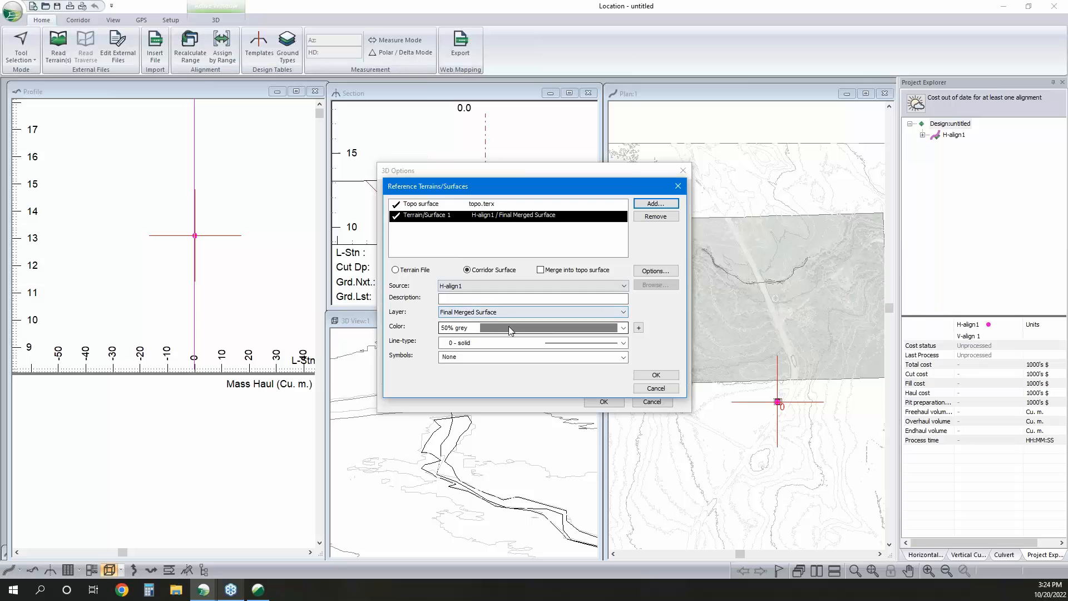
Set the new corridor surface's color to green (128,255,0) and accept the reference surfaces
{"action": "left_click", "coordinate": [512, 329]}
{"action": "scroll", "coordinate": [516, 227], "scroll_direction": "down", "scroll_amount": 3}
{"action": "left_click", "coordinate": [518, 212]}
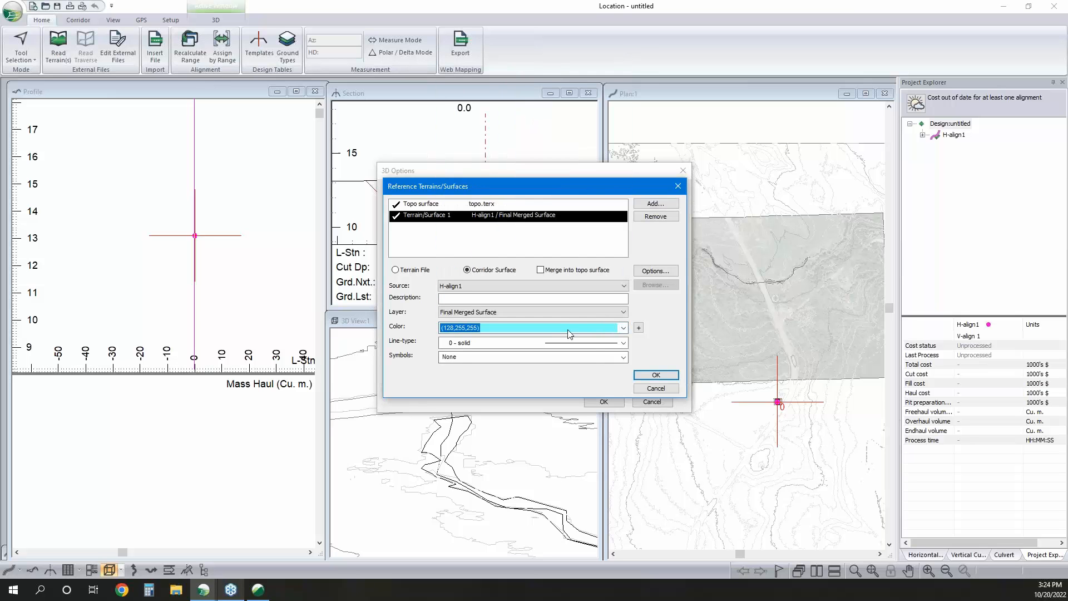
{"action": "left_click", "coordinate": [560, 332]}
{"action": "scroll", "coordinate": [530, 213], "scroll_direction": "up", "scroll_amount": 5}
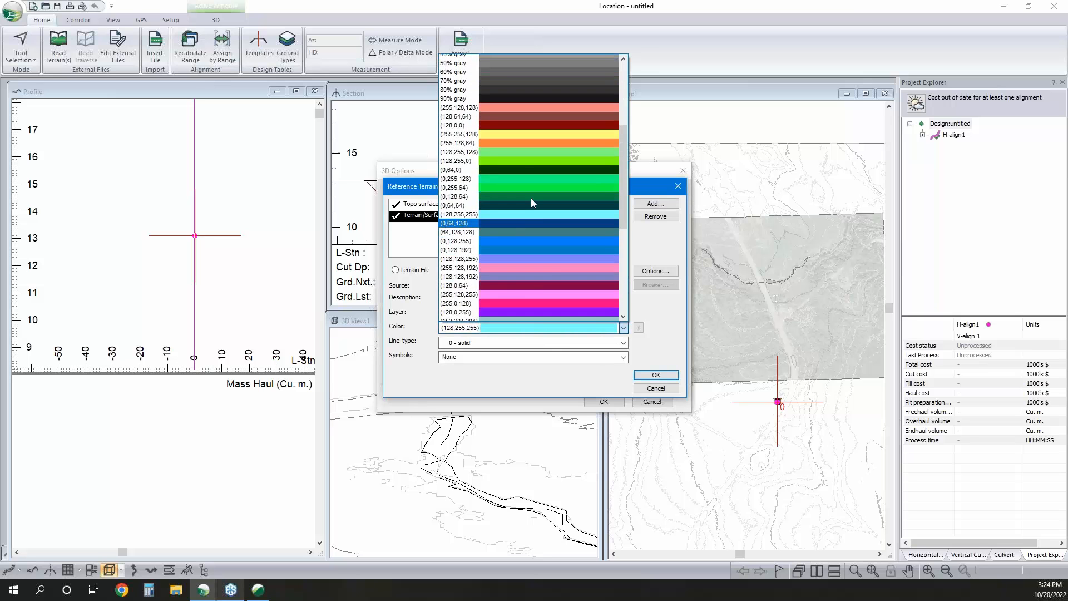
{"action": "left_click", "coordinate": [509, 193]}
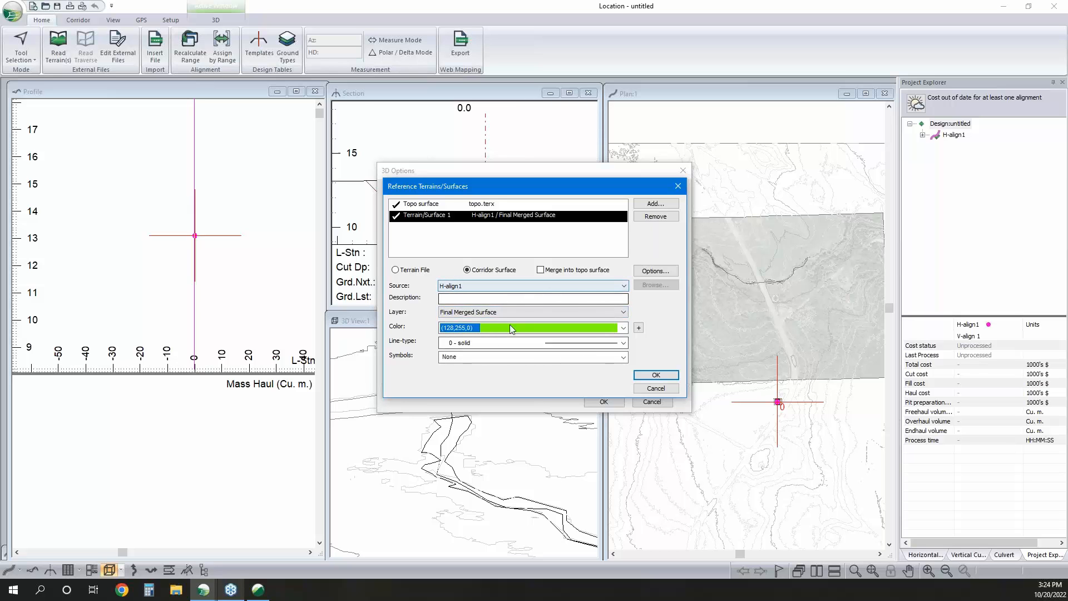
{"action": "left_click", "coordinate": [643, 374]}
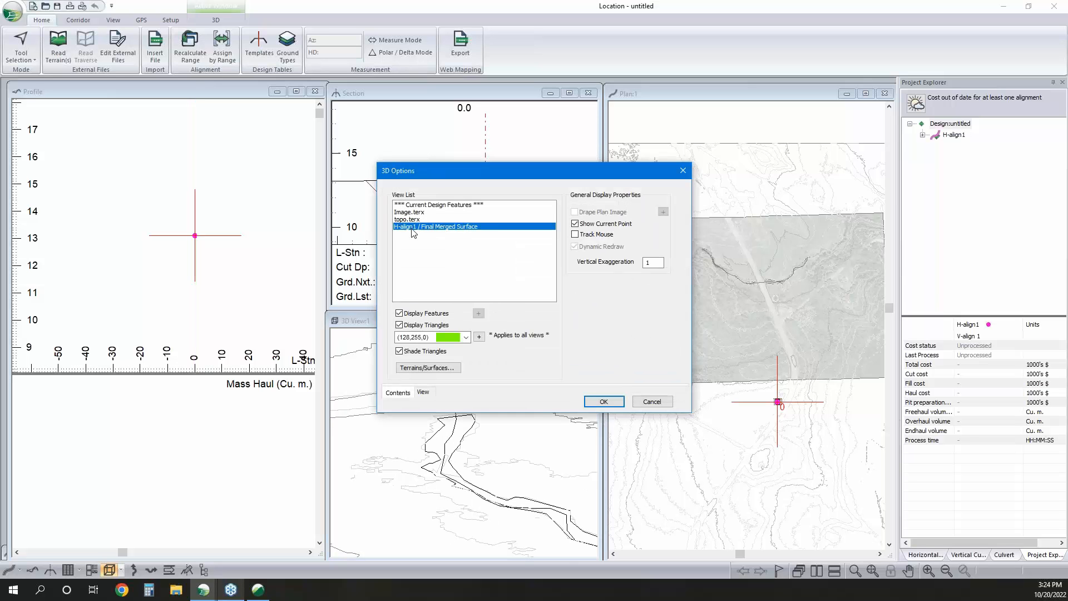
Display topo.terx in 3D as shaded 50% grey triangles with an alpha channel of 120
{"action": "left_click", "coordinate": [403, 326]}
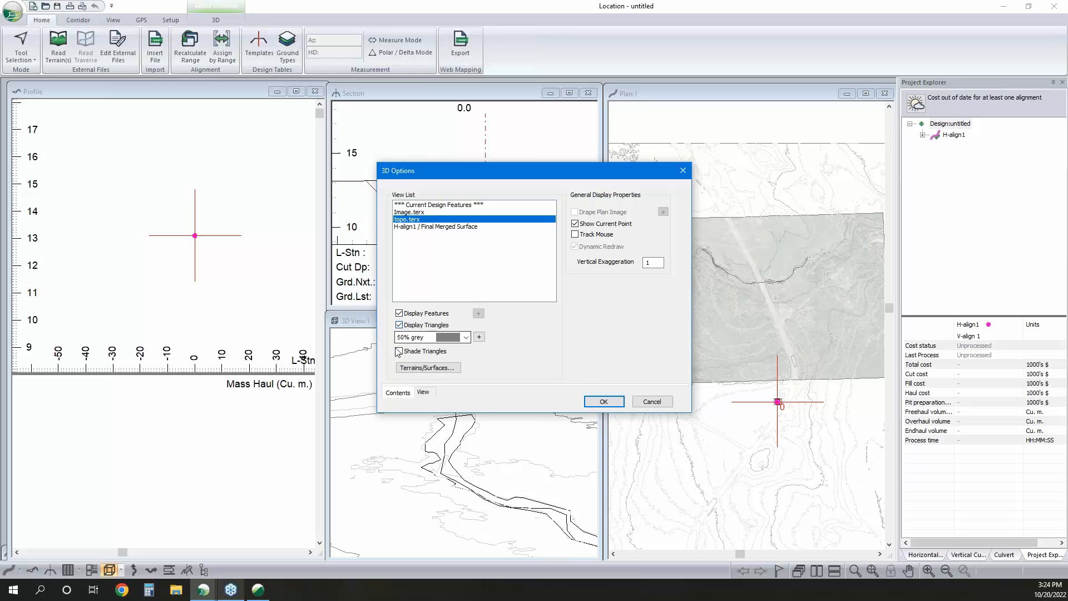
{"action": "left_click", "coordinate": [479, 337]}
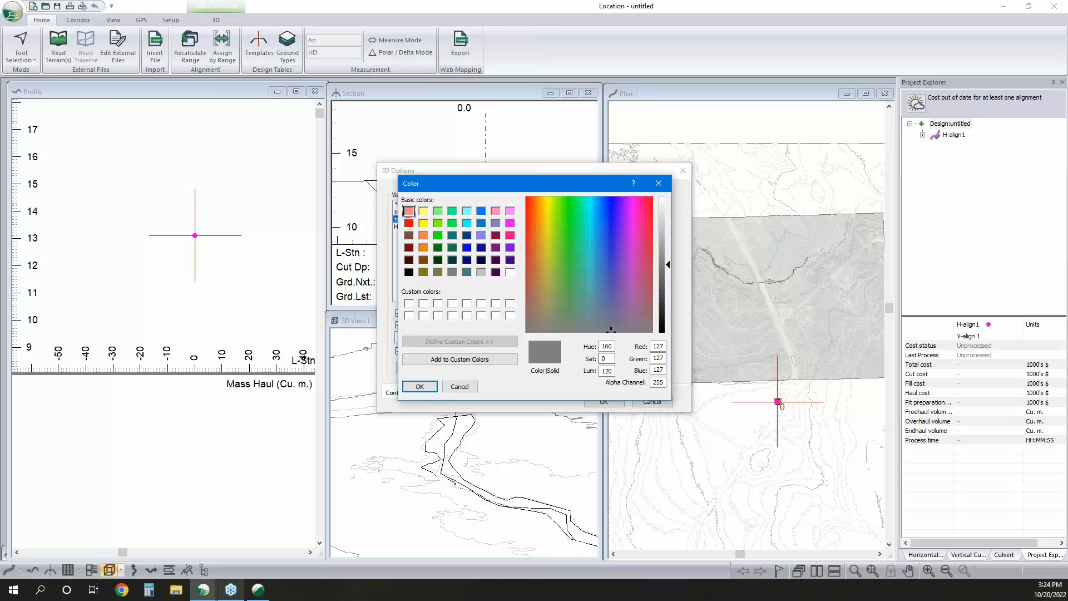
{"action": "type", "text": "120"}
{"action": "left_click", "coordinate": [436, 391]}
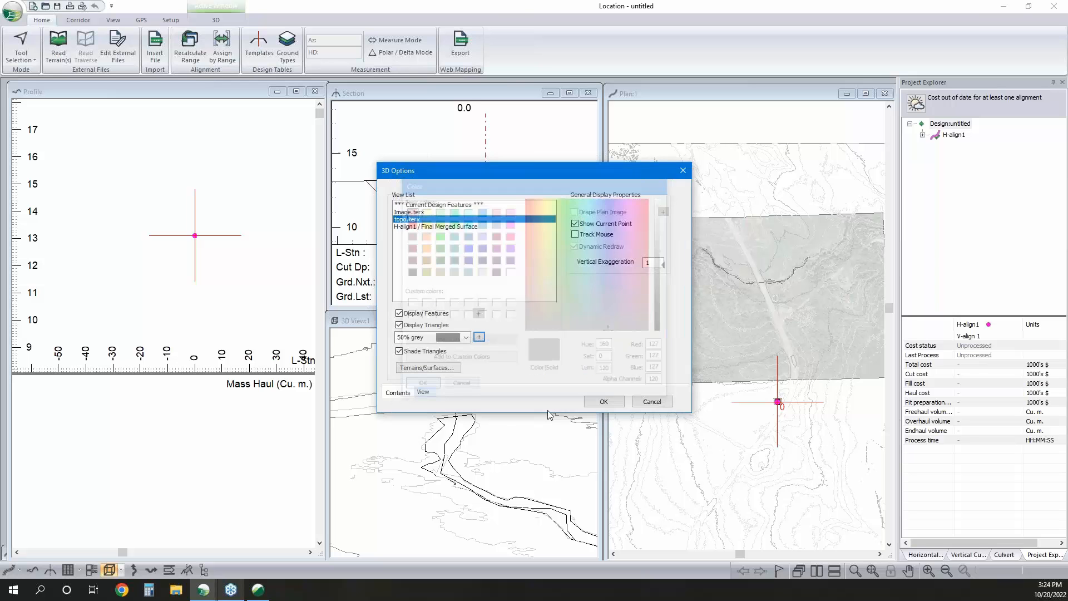
{"action": "left_click", "coordinate": [603, 402]}
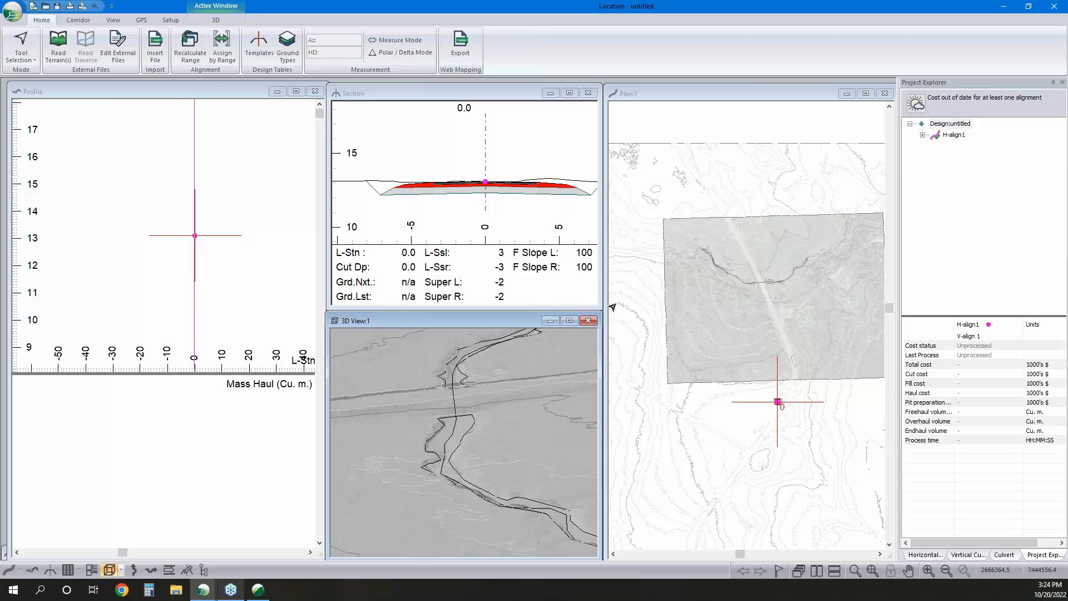
Lay the horizontal alignment along the existing road across the stream, about 66 m long, by moving its start point and adding a second IP
{"action": "right_click", "coordinate": [783, 363]}
{"action": "left_click", "coordinate": [797, 379]}
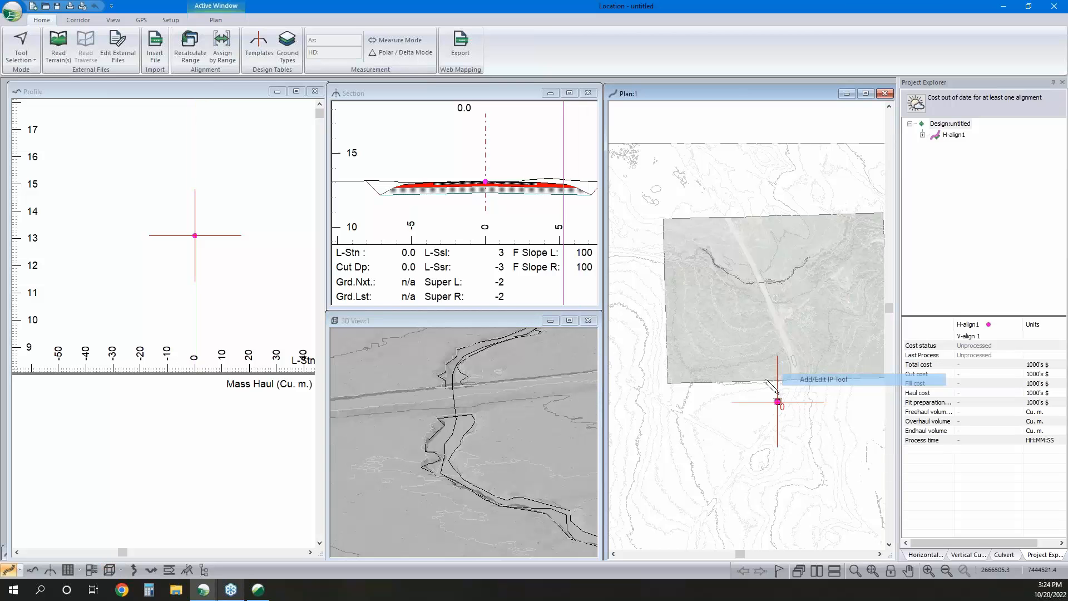
{"action": "scroll", "coordinate": [786, 374], "scroll_direction": "up", "scroll_amount": 3}
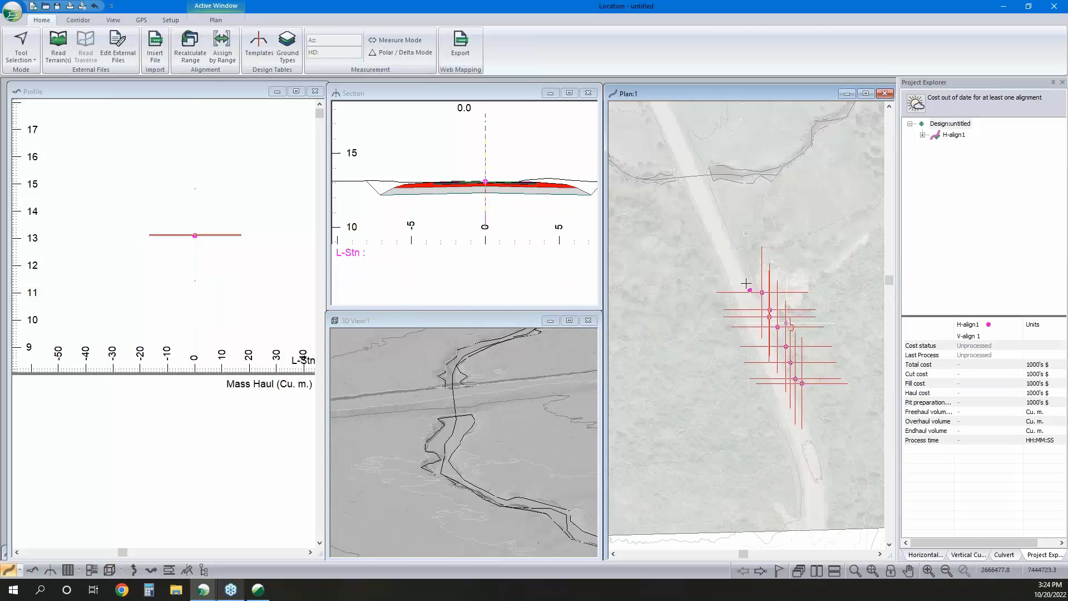
{"action": "mouse_move", "coordinate": [746, 283]}
{"action": "left_mouse_down"}
{"action": "mouse_move", "coordinate": [734, 286]}
{"action": "mouse_move", "coordinate": [706, 232]}
{"action": "mouse_move", "coordinate": [732, 278]}
{"action": "left_mouse_up"}
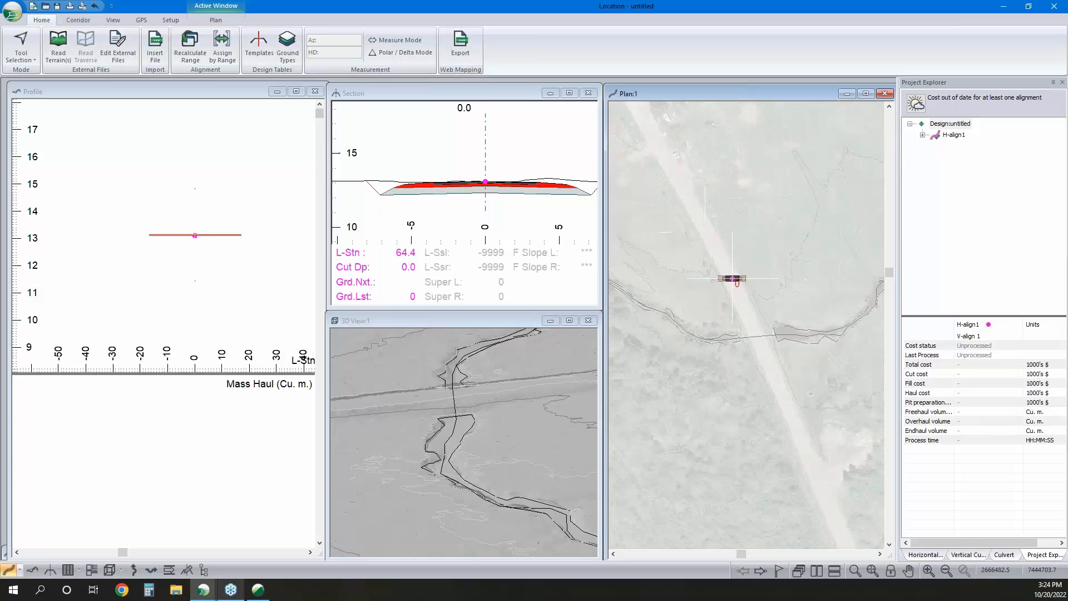
{"action": "right_click", "coordinate": [781, 392]}
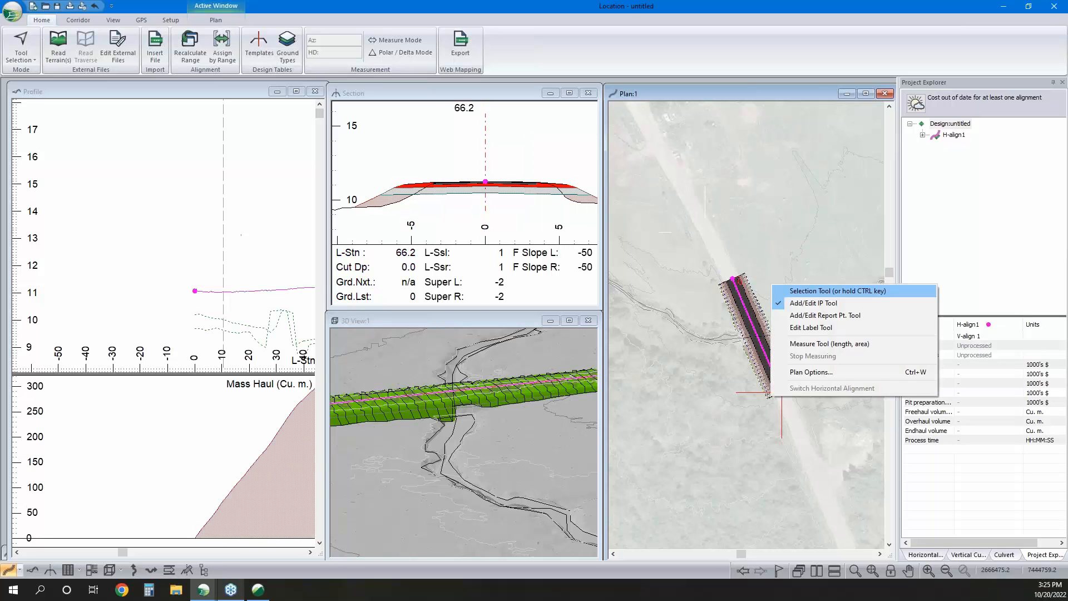
{"action": "left_click", "coordinate": [838, 290]}
Add a vertical IP at about station 64.5 in the profile so the design grade follows the existing road surface
{"action": "middle_click_drag", "start_coordinate": [274, 260], "coordinate": [163, 237]}
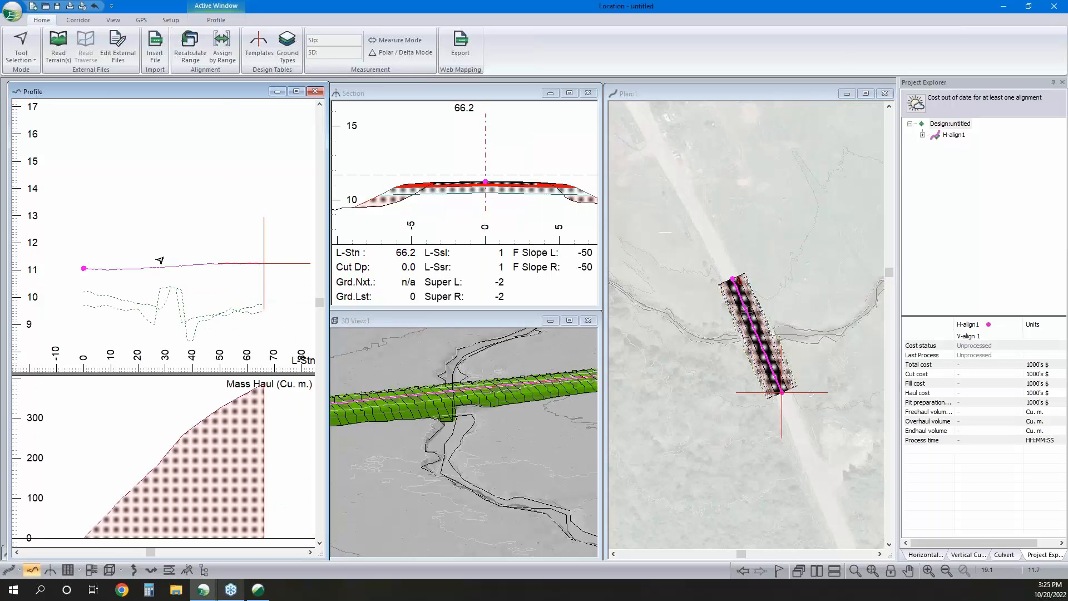
{"action": "right_click", "coordinate": [176, 267]}
{"action": "left_click", "coordinate": [220, 275]}
{"action": "left_click", "coordinate": [259, 262]}
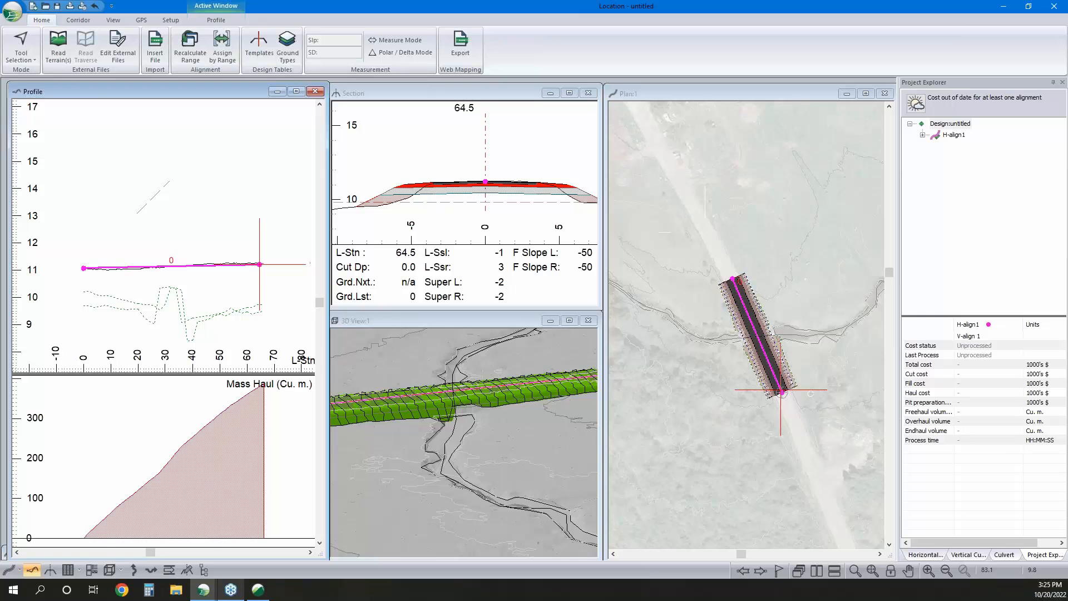
Add a culvert with the default properties at station 34.0, where the road crosses the stream
{"action": "left_click", "coordinate": [444, 402]}
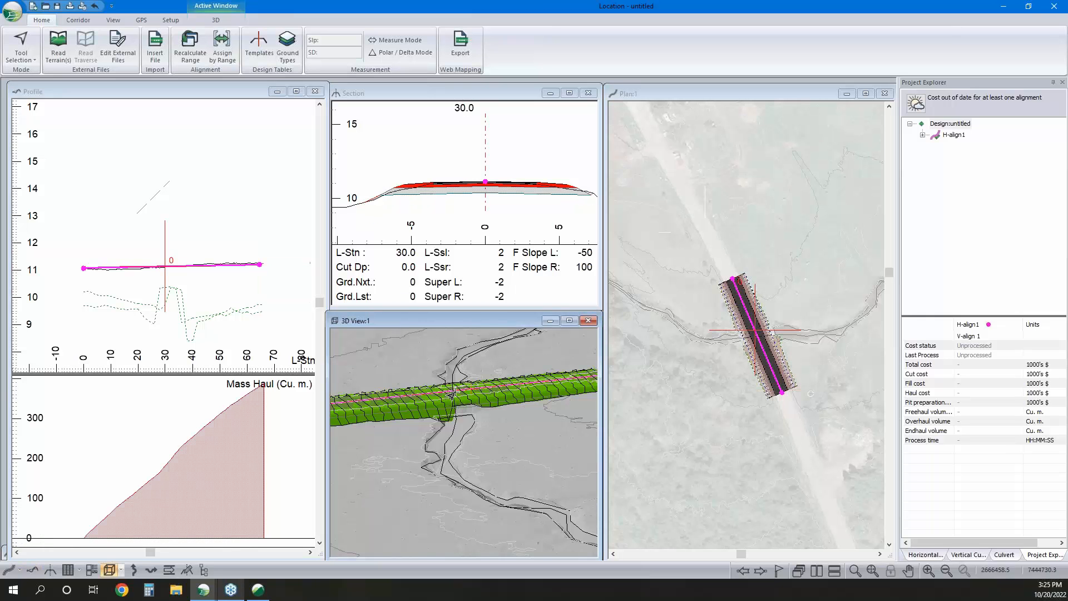
{"action": "scroll", "coordinate": [453, 438], "scroll_direction": "up", "scroll_amount": 5}
{"action": "left_click", "coordinate": [453, 439]}
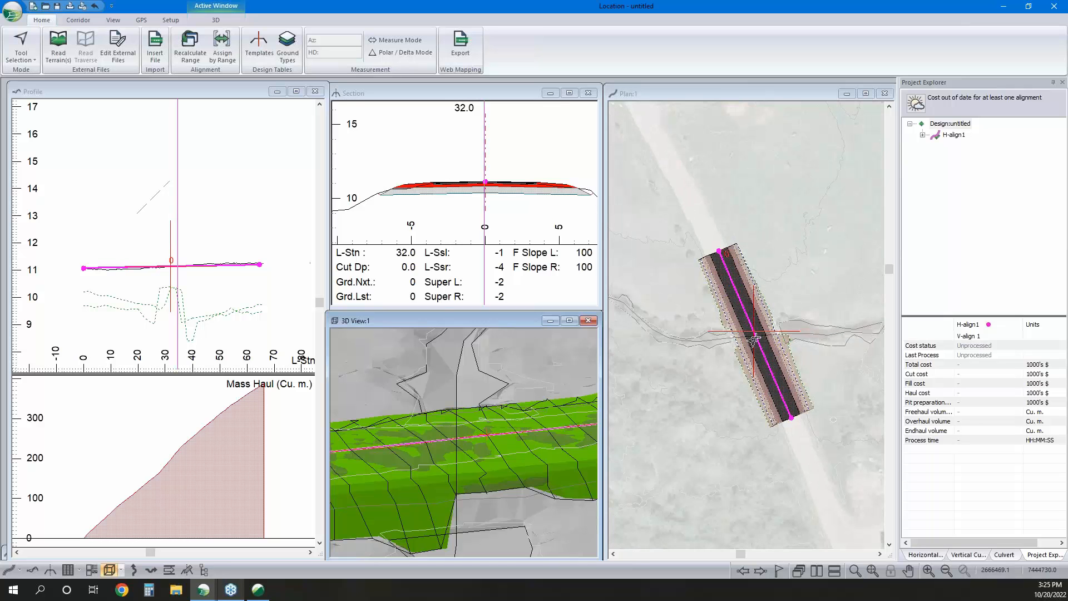
{"action": "left_click", "coordinate": [754, 338]}
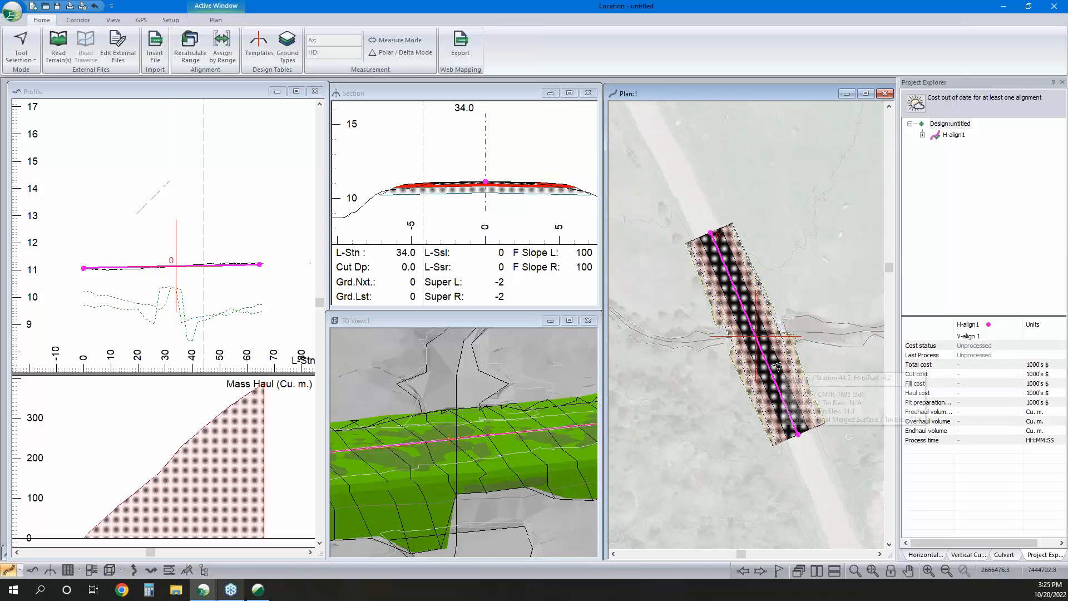
{"action": "left_click", "coordinate": [1005, 555]}
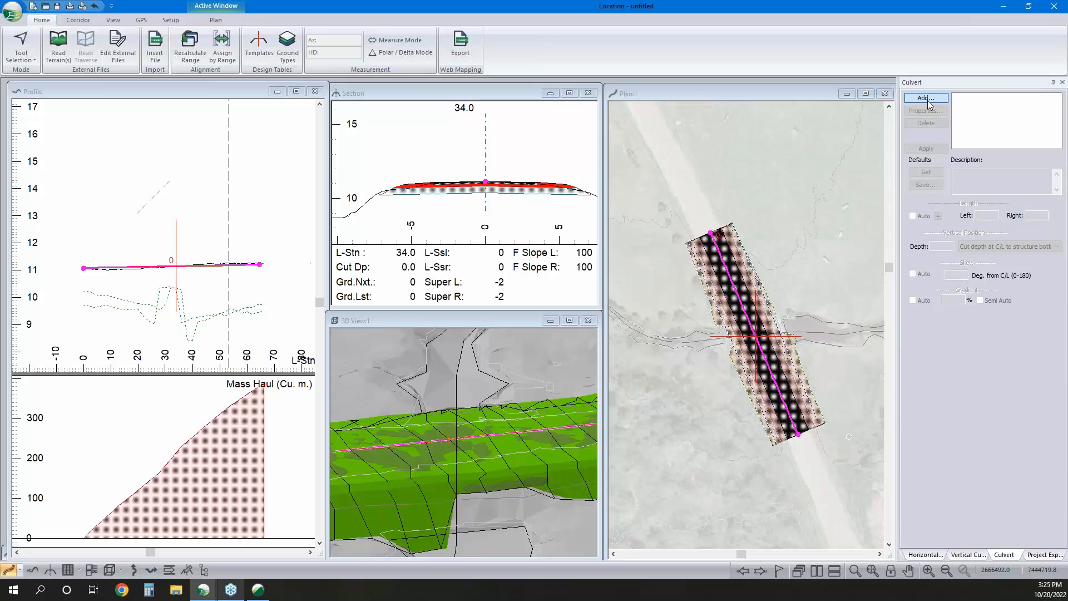
{"action": "left_click", "coordinate": [927, 99]}
{"action": "left_click", "coordinate": [611, 309]}
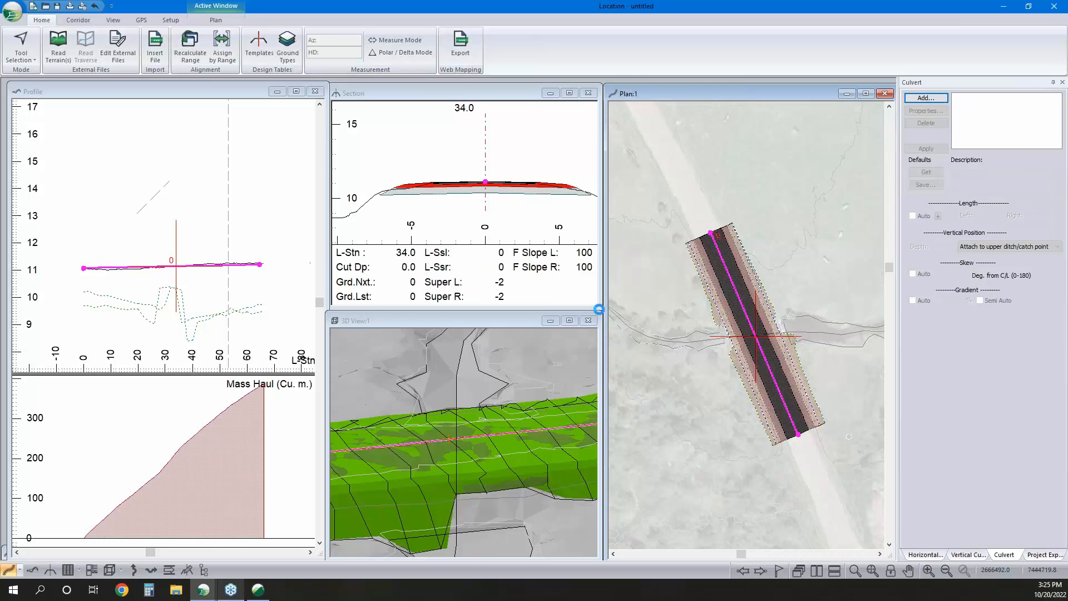
{"action": "scroll", "coordinate": [490, 448], "scroll_direction": "down", "scroll_amount": 3}
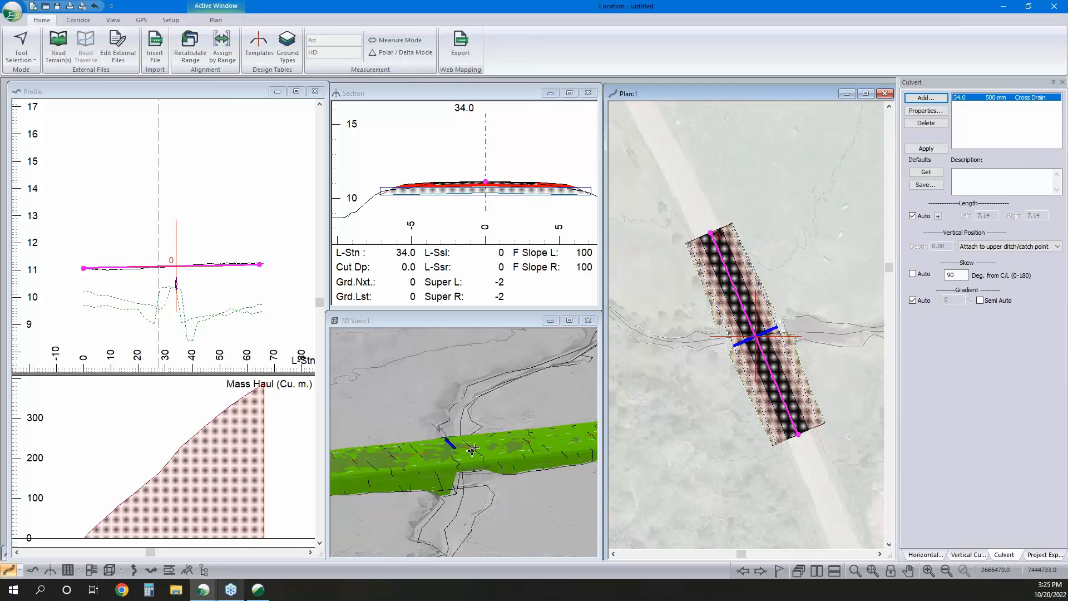
Delete the culvert at station 34.0 from the road alignment
{"action": "left_click", "coordinate": [472, 386]}
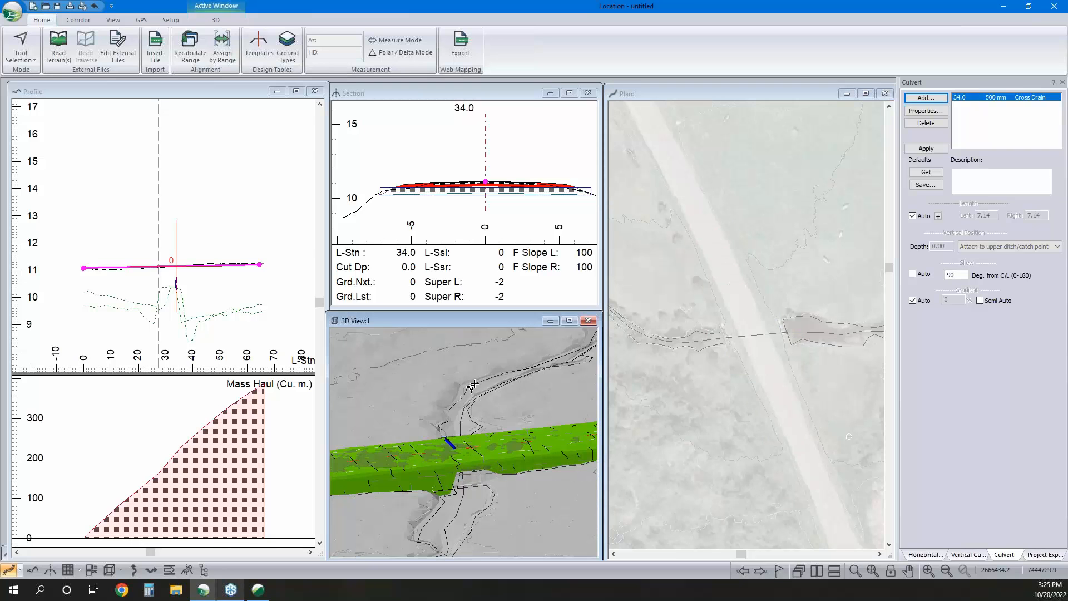
{"action": "mouse_move", "coordinate": [475, 384]}
{"action": "middle_mouse_down"}
{"action": "mouse_move", "coordinate": [517, 470]}
{"action": "mouse_move", "coordinate": [445, 429]}
{"action": "mouse_move", "coordinate": [475, 384]}
{"action": "middle_mouse_up"}
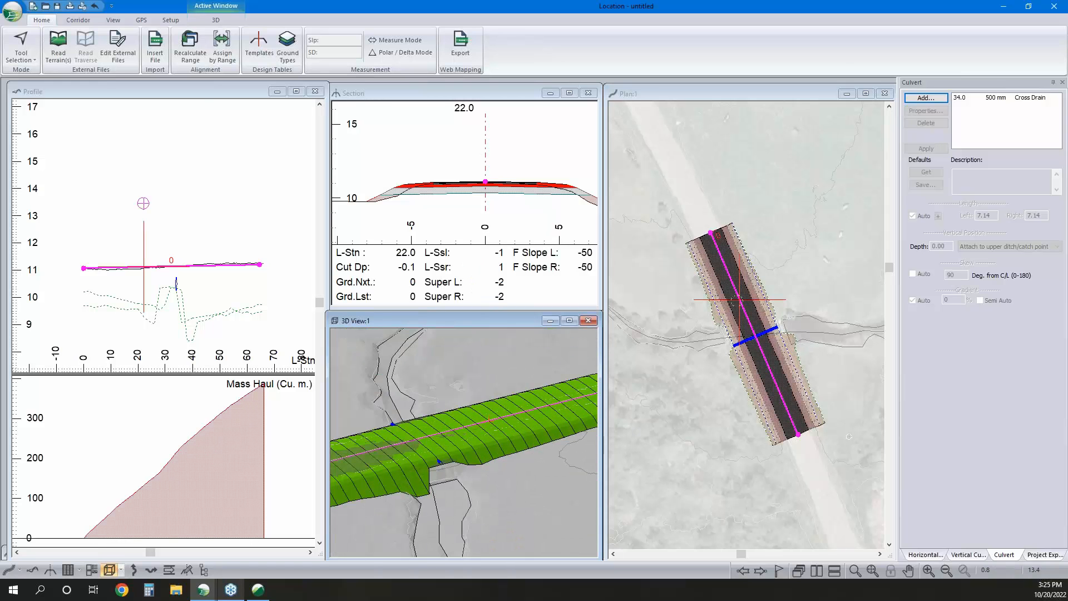
{"action": "left_click", "coordinate": [754, 342]}
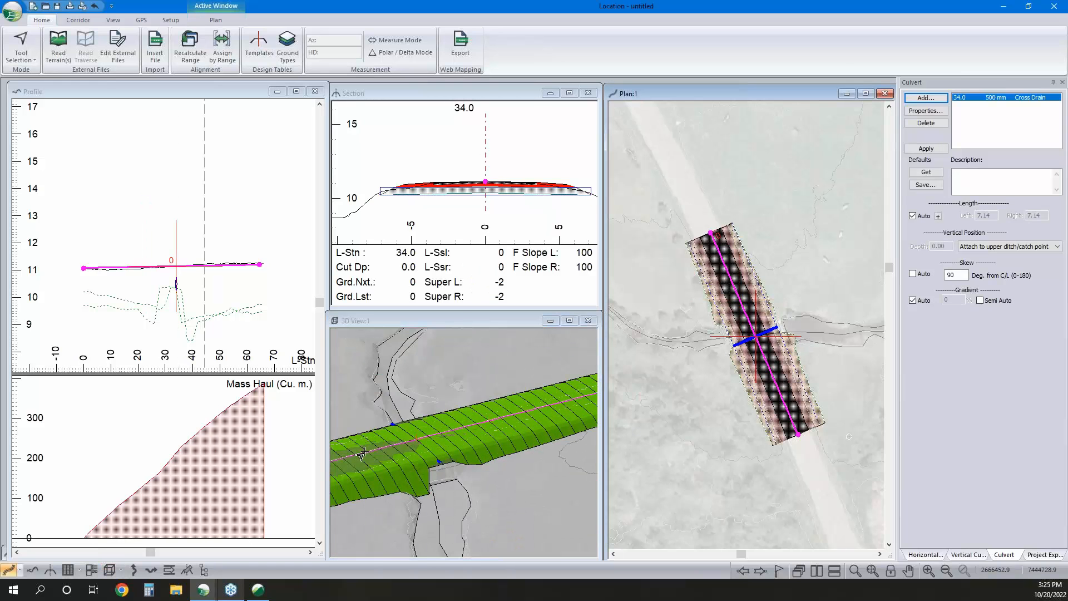
{"action": "left_click", "coordinate": [921, 217]}
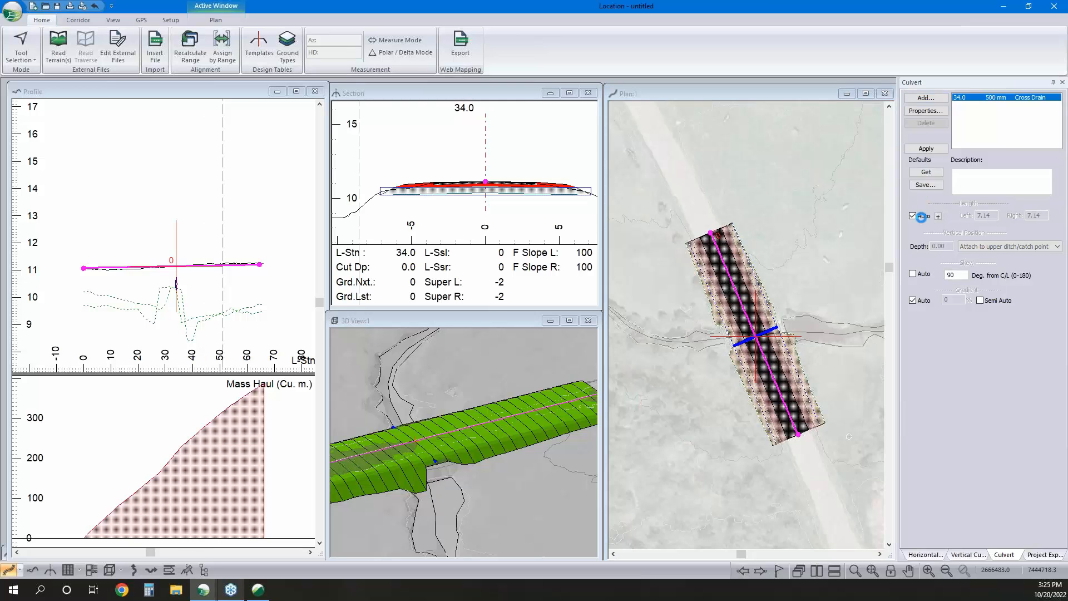
{"action": "scroll", "coordinate": [749, 327], "scroll_direction": "down", "scroll_amount": 2}
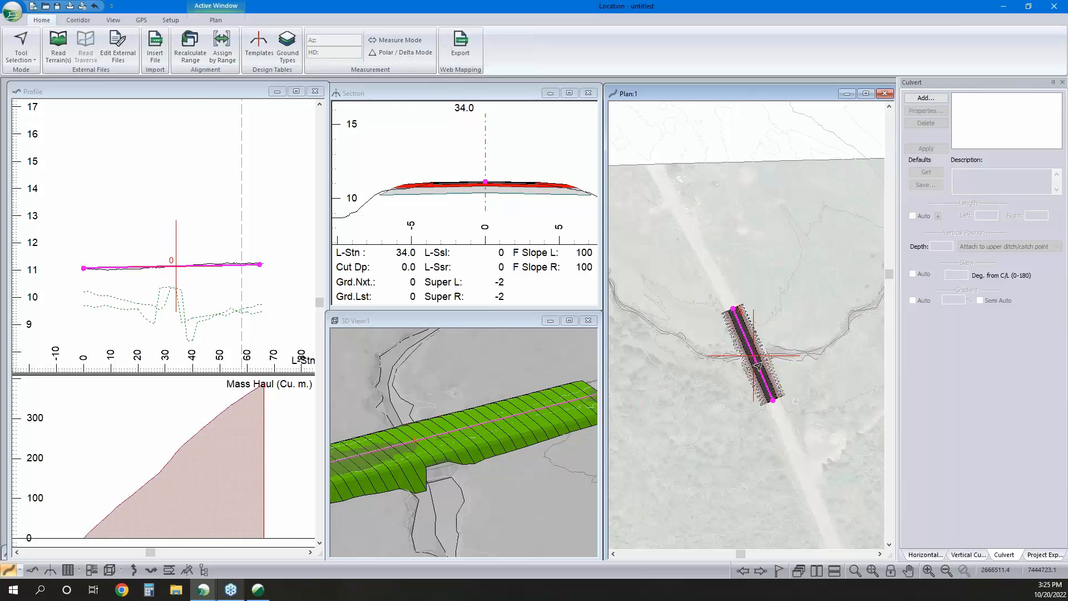
Add a new horizontal alignment named Stream to the design, displayed in the background
{"action": "left_click", "coordinate": [1045, 554]}
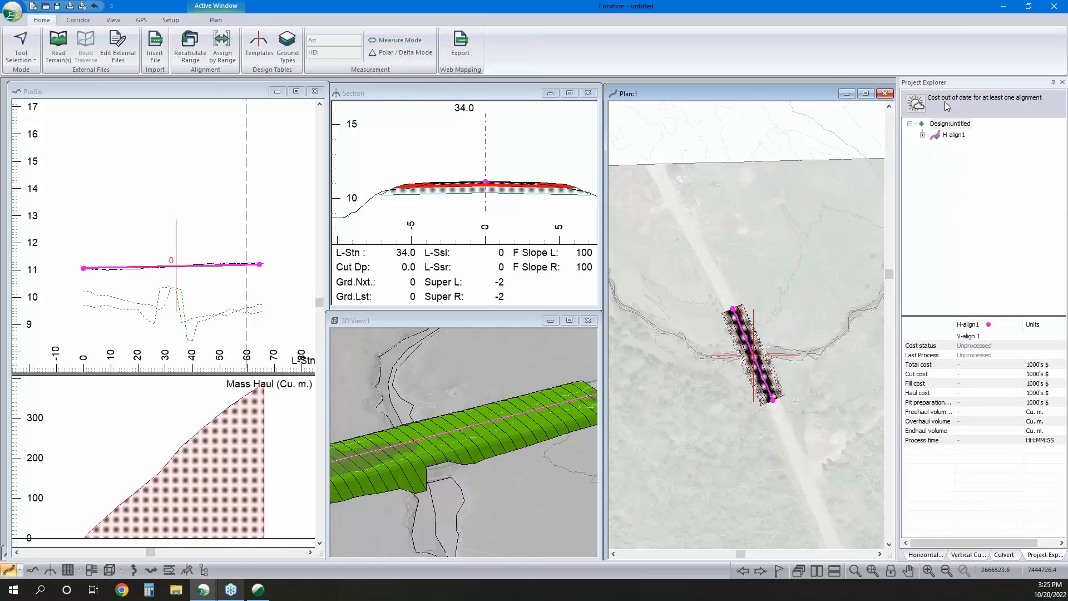
{"action": "right_click", "coordinate": [440, 405]}
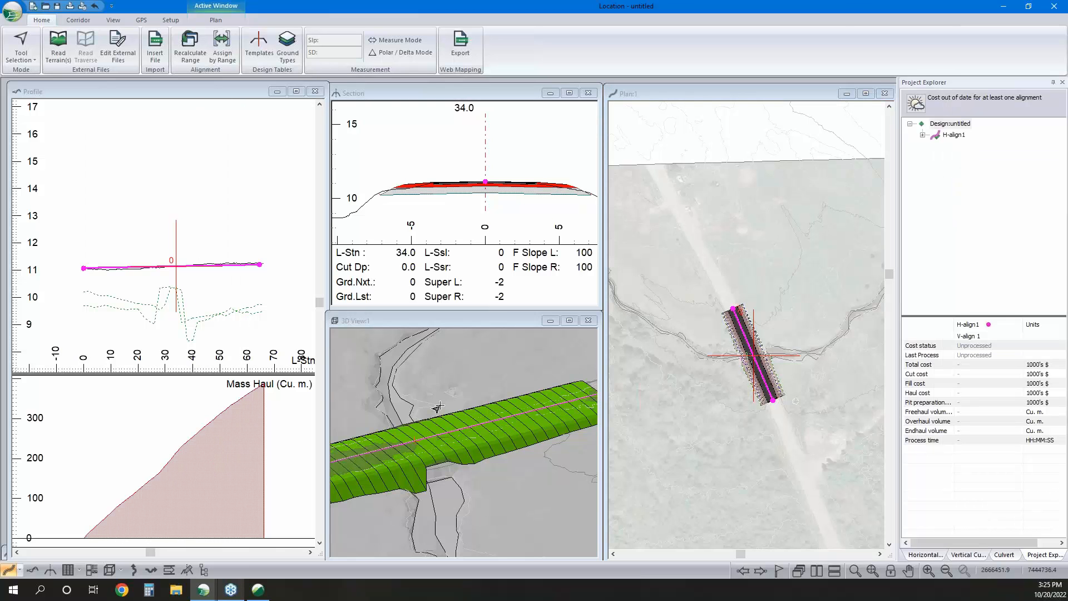
{"action": "left_click", "coordinate": [461, 313]}
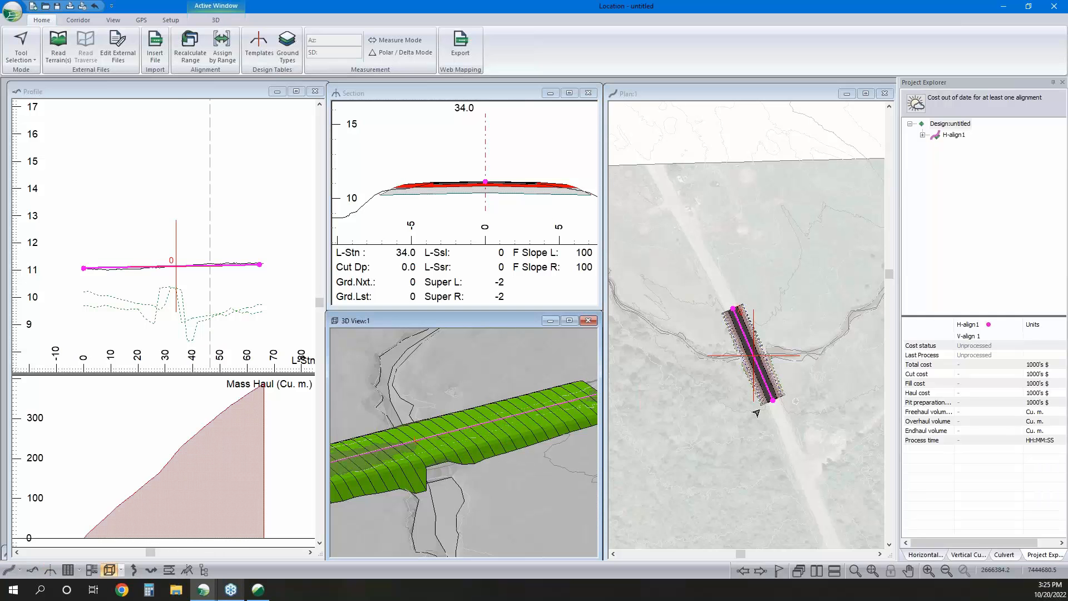
{"action": "left_click", "coordinate": [761, 369]}
{"action": "right_click", "coordinate": [953, 135]}
{"action": "mouse_move", "coordinate": [968, 144]}
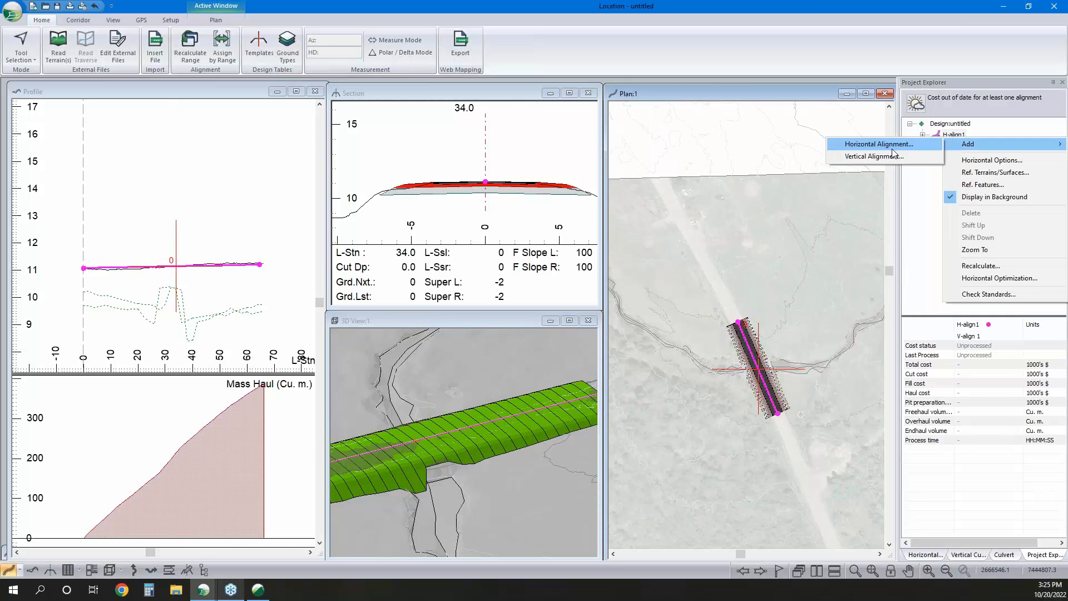
{"action": "left_click", "coordinate": [891, 145]}
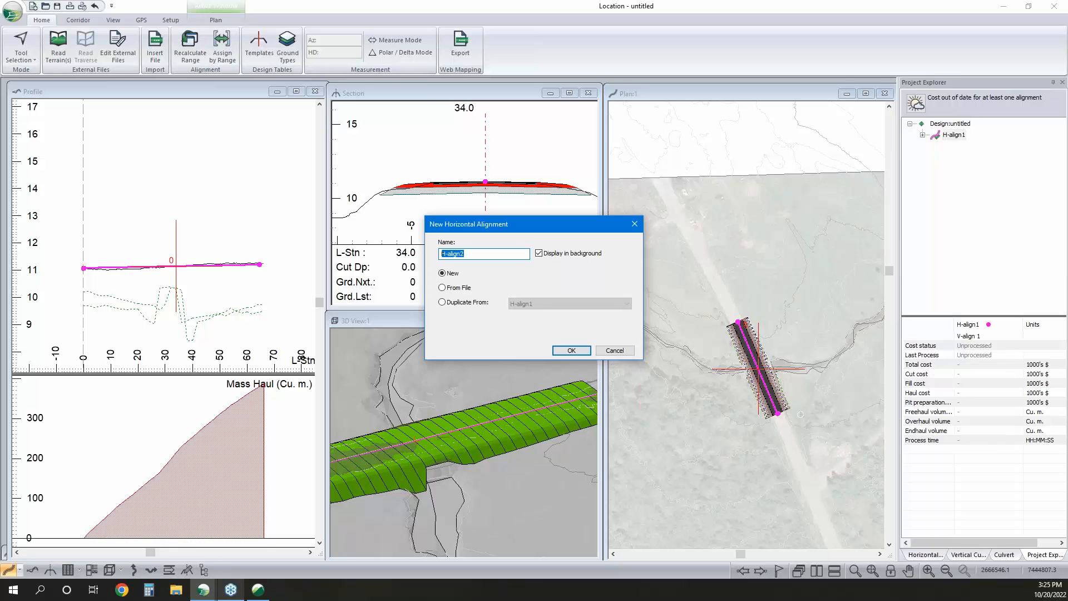
{"action": "type", "text": "Stream"}
{"action": "left_click", "coordinate": [571, 350]}
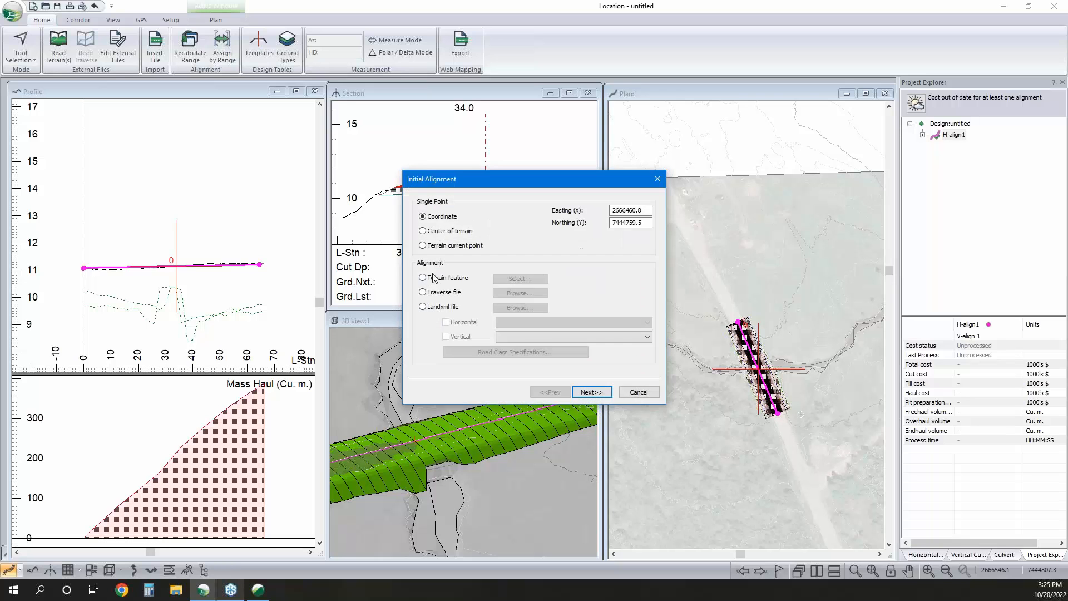
Base the Stream alignment on the terrain feature Long Profile-0 and create it with the default standard template
{"action": "left_click", "coordinate": [435, 278]}
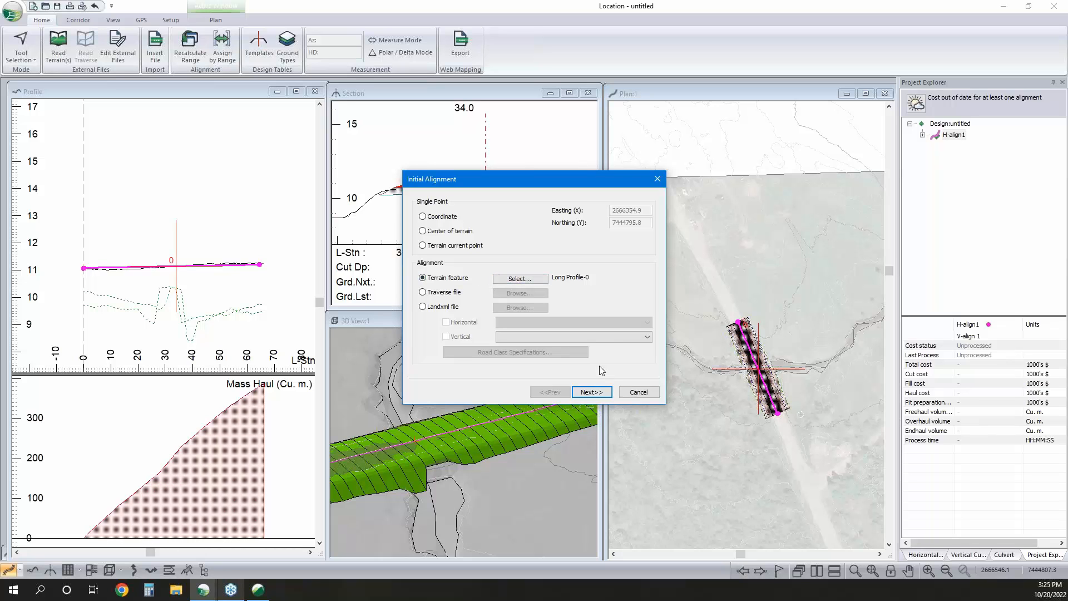
{"action": "left_click", "coordinate": [592, 392]}
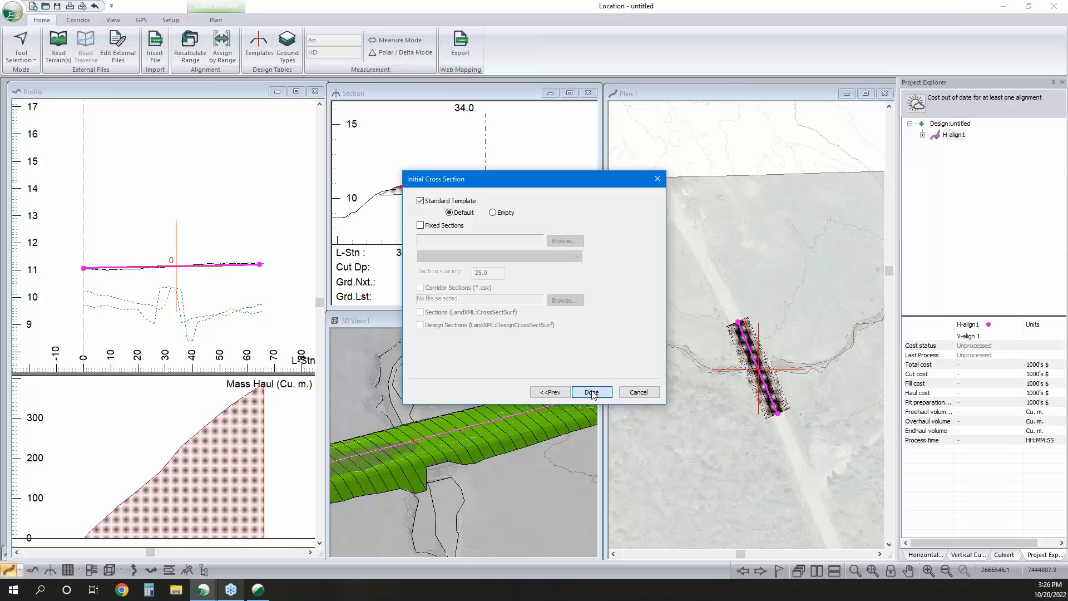
{"action": "left_click", "coordinate": [591, 392]}
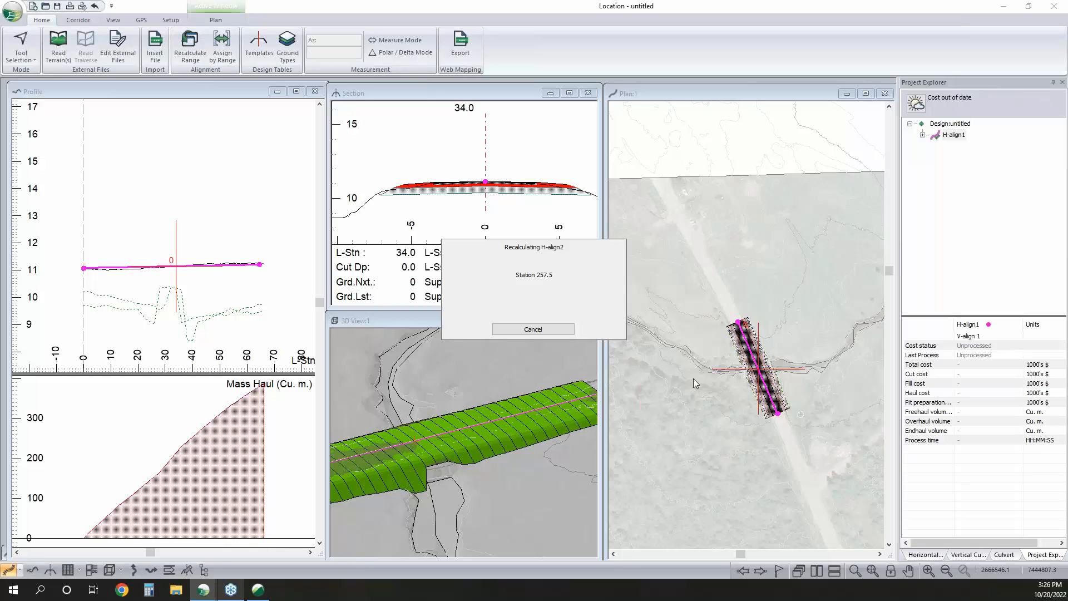
{"action": "left_click", "coordinate": [786, 357]}
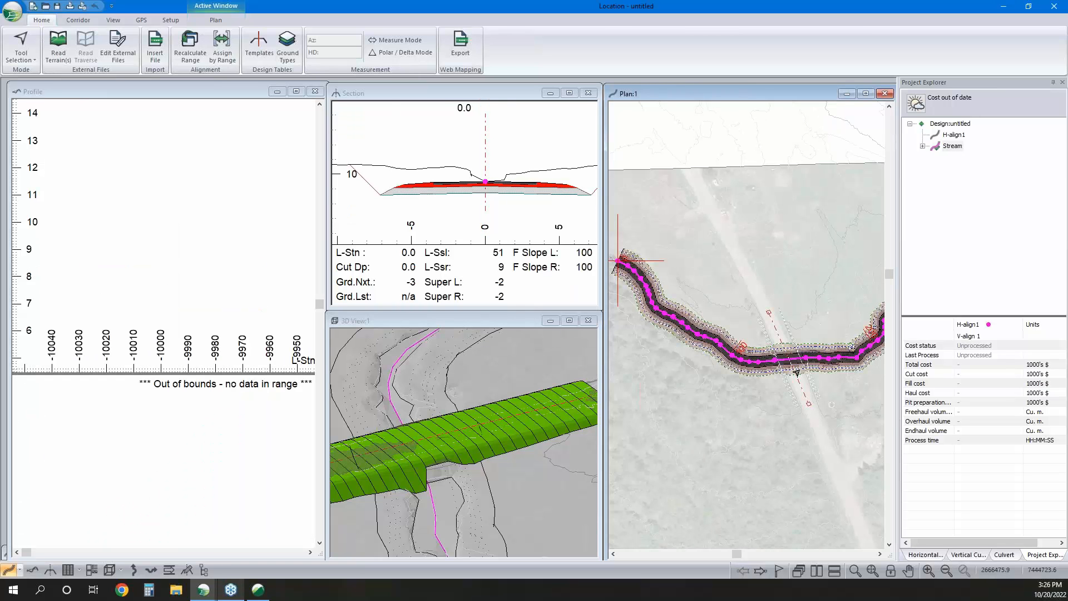
Assign the BR Bridge (no cut/fill) template to the whole Stream alignment, on both sides
{"action": "middle_click_drag", "start_coordinate": [756, 374], "coordinate": [730, 379]}
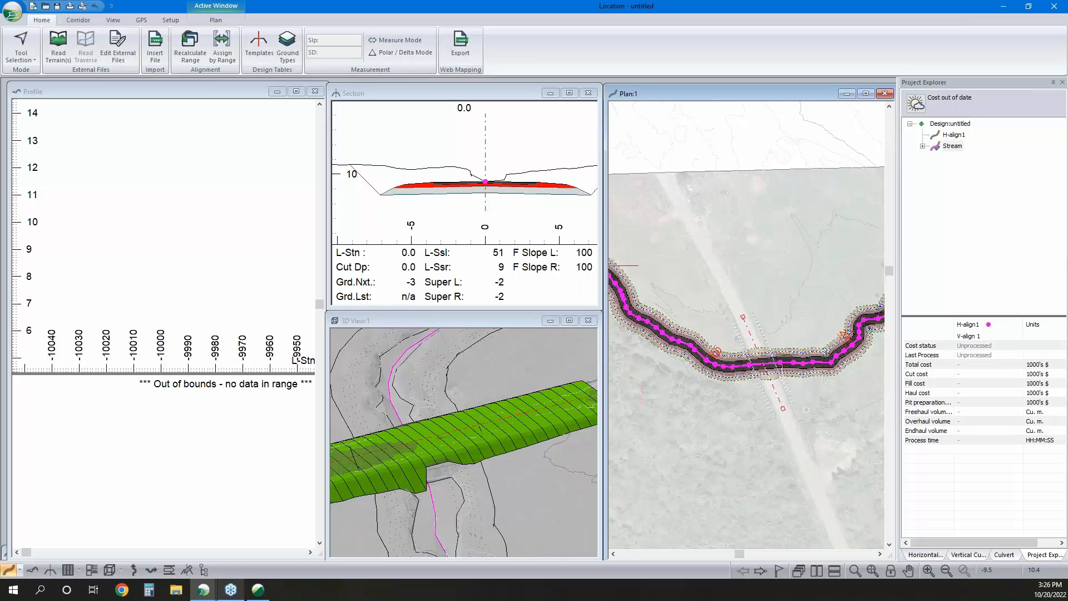
{"action": "left_click", "coordinate": [222, 48]}
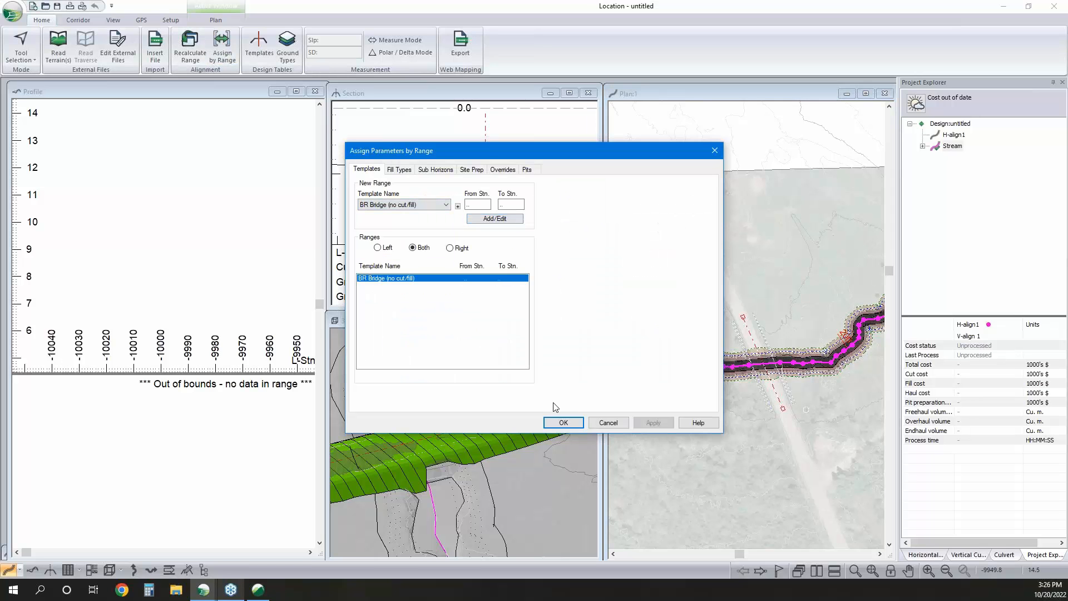
{"action": "left_click", "coordinate": [565, 423]}
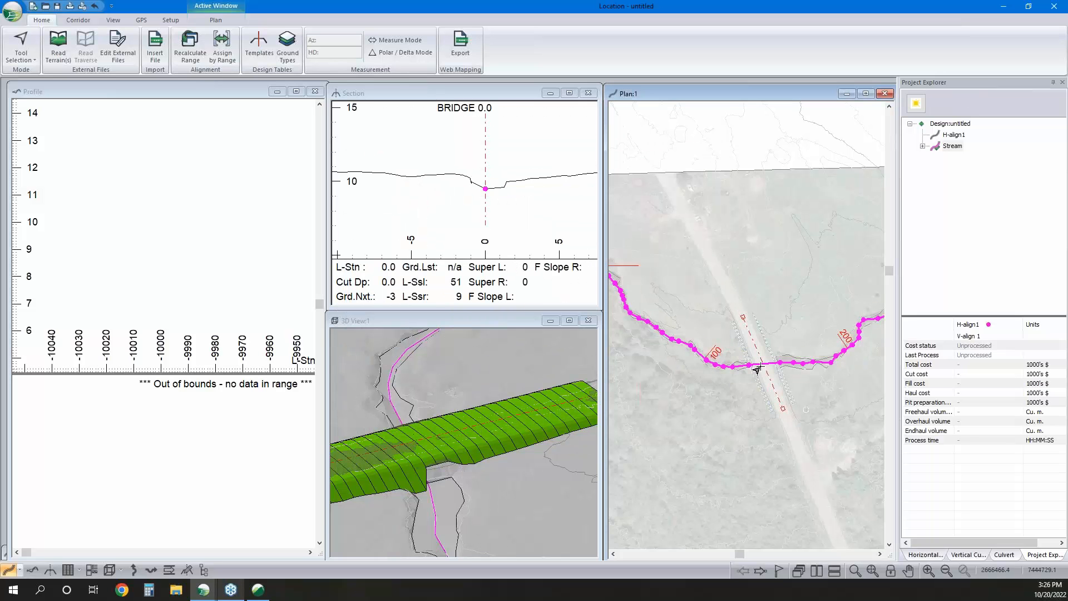
Examine the Stream alignment's full profile and the ground hump where it passes under the road
{"action": "left_click", "coordinate": [872, 571]}
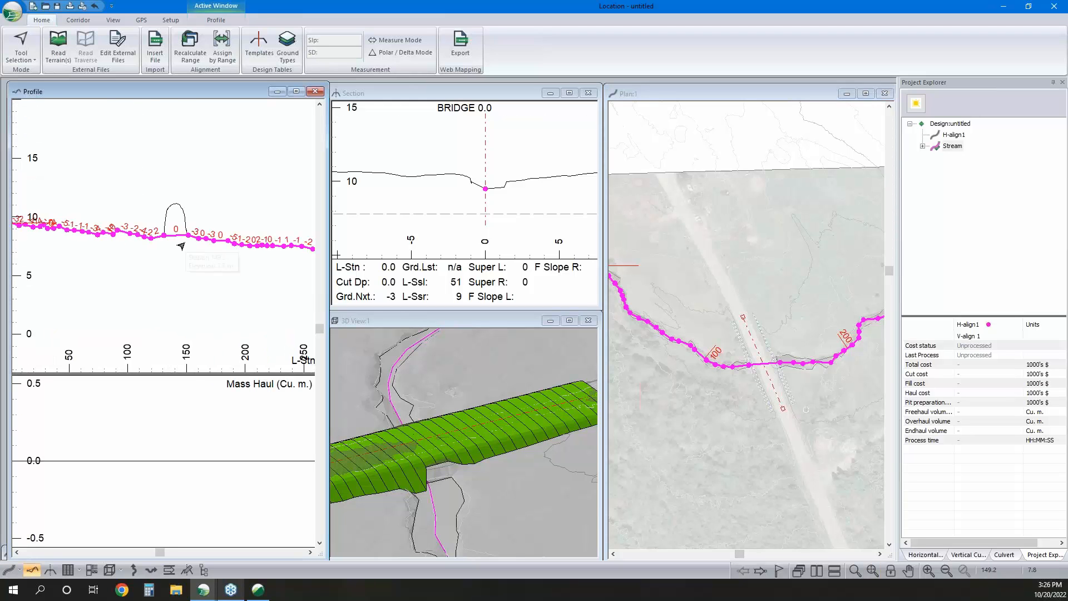
{"action": "scroll", "coordinate": [181, 245], "scroll_direction": "down", "scroll_amount": 1}
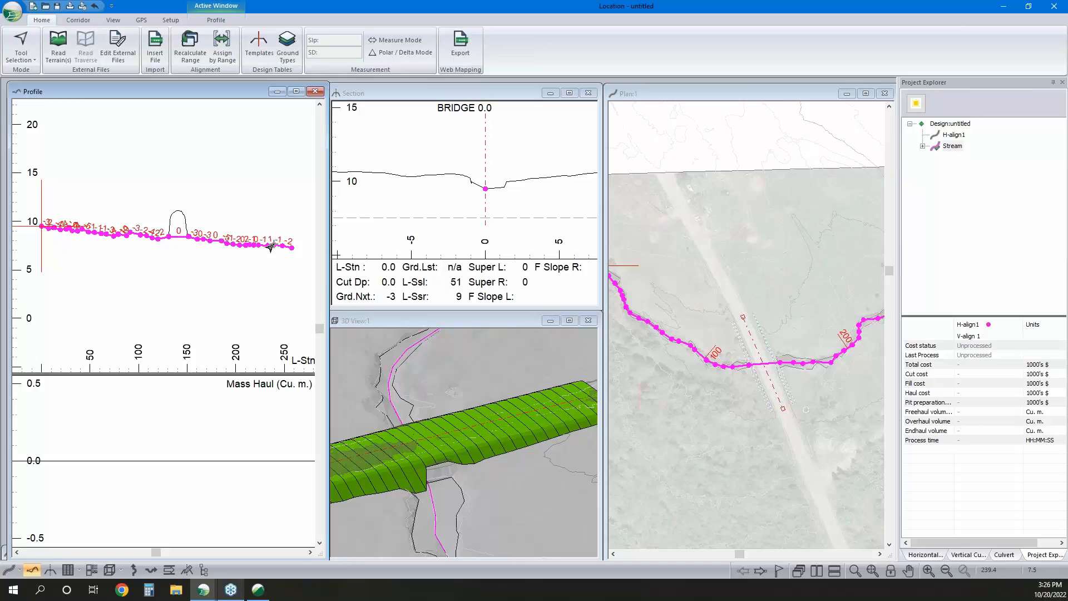
{"action": "scroll", "coordinate": [133, 237], "scroll_direction": "up", "scroll_amount": 2}
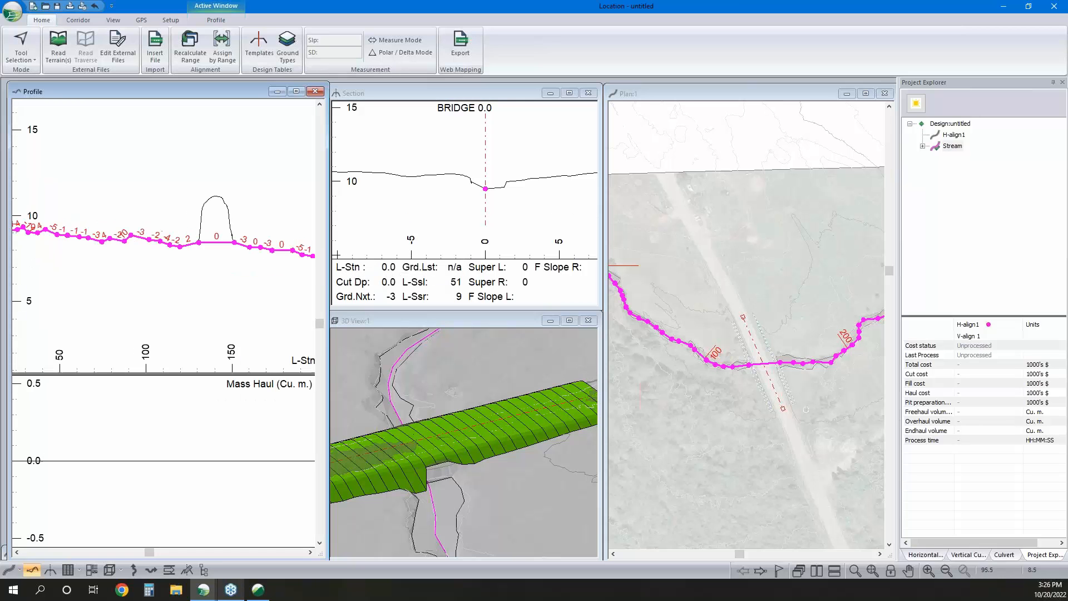
{"action": "scroll", "coordinate": [98, 251], "scroll_direction": "down", "scroll_amount": 2}
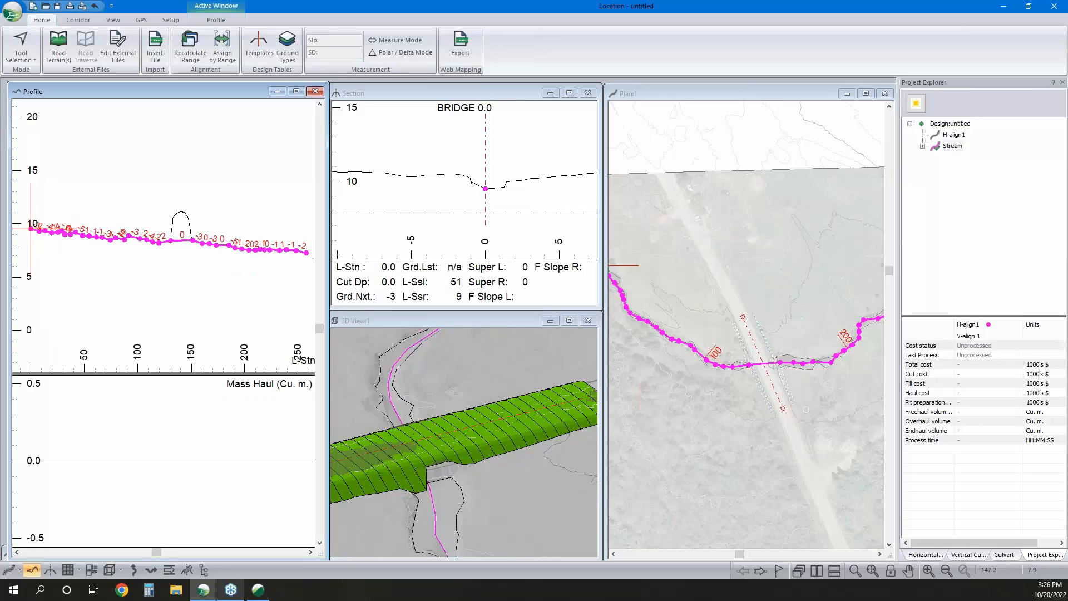
{"action": "mouse_move", "coordinate": [297, 258]}
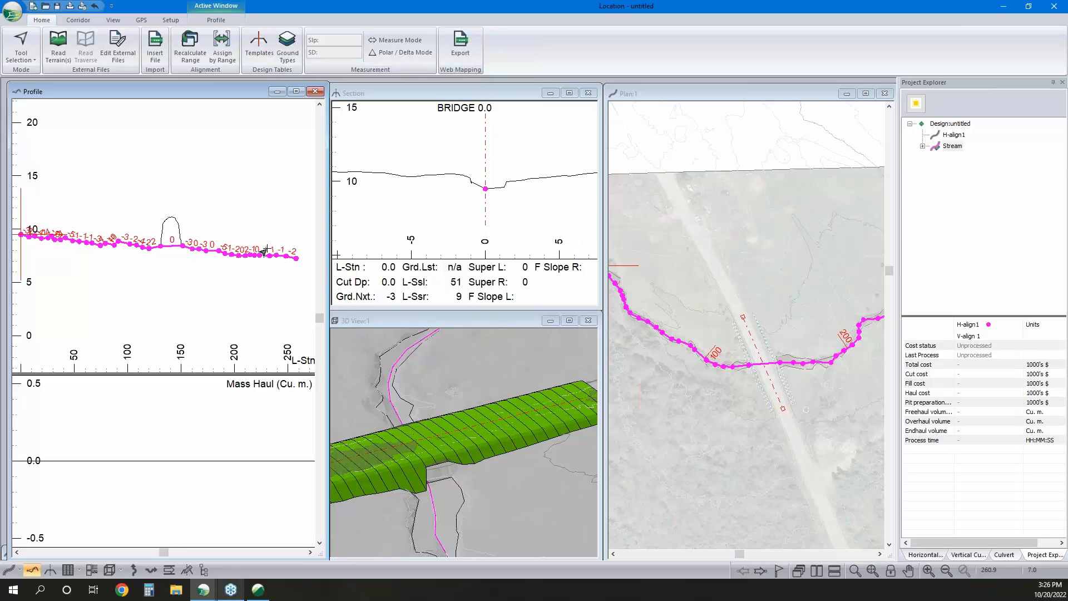
{"action": "left_click", "coordinate": [78, 20]}
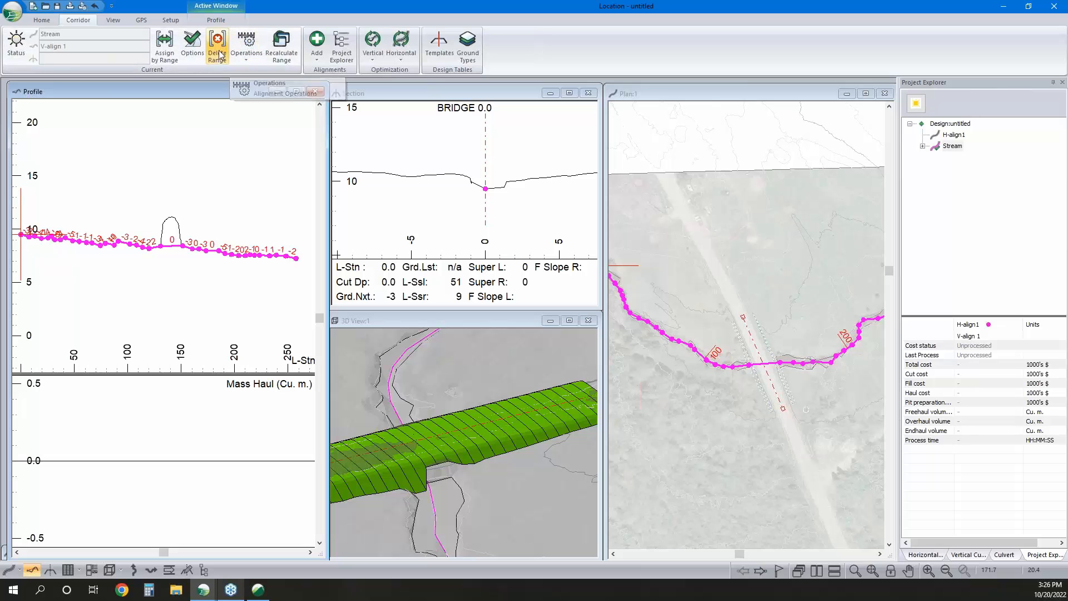
{"action": "left_click", "coordinate": [218, 50]}
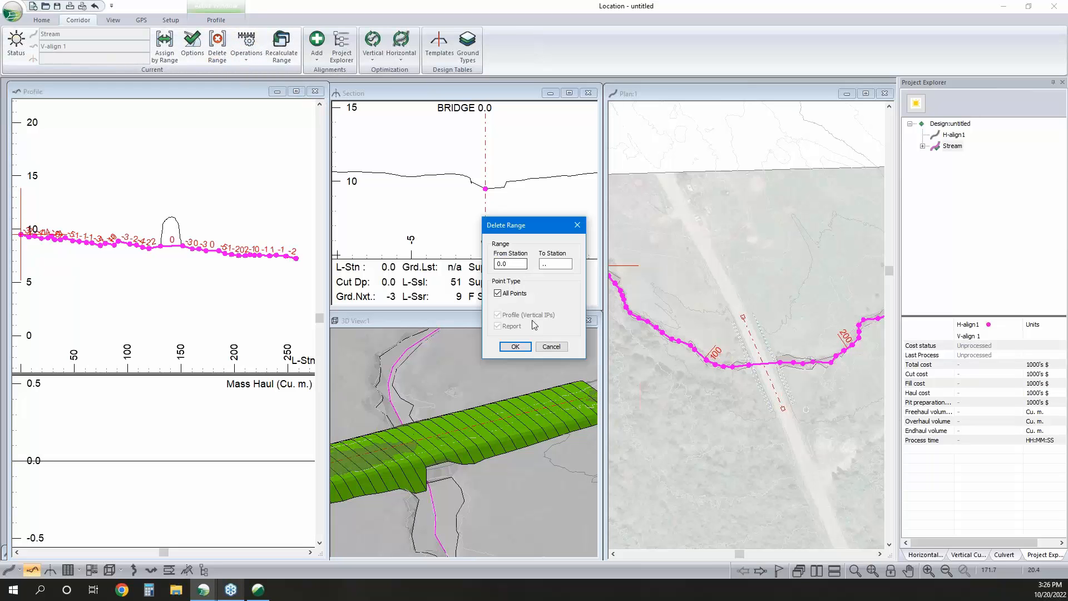
{"action": "left_click", "coordinate": [548, 348]}
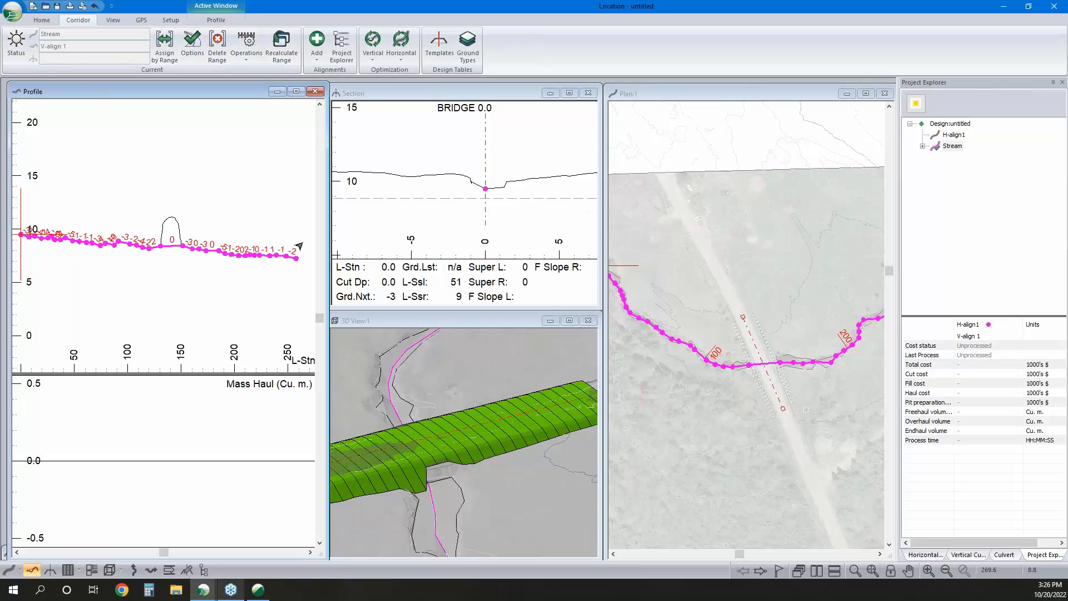
Delete the Stream alignment's vertical IPs and report points between stations 0.1 and 257.4, leaving the end points
{"action": "left_click", "coordinate": [217, 47]}
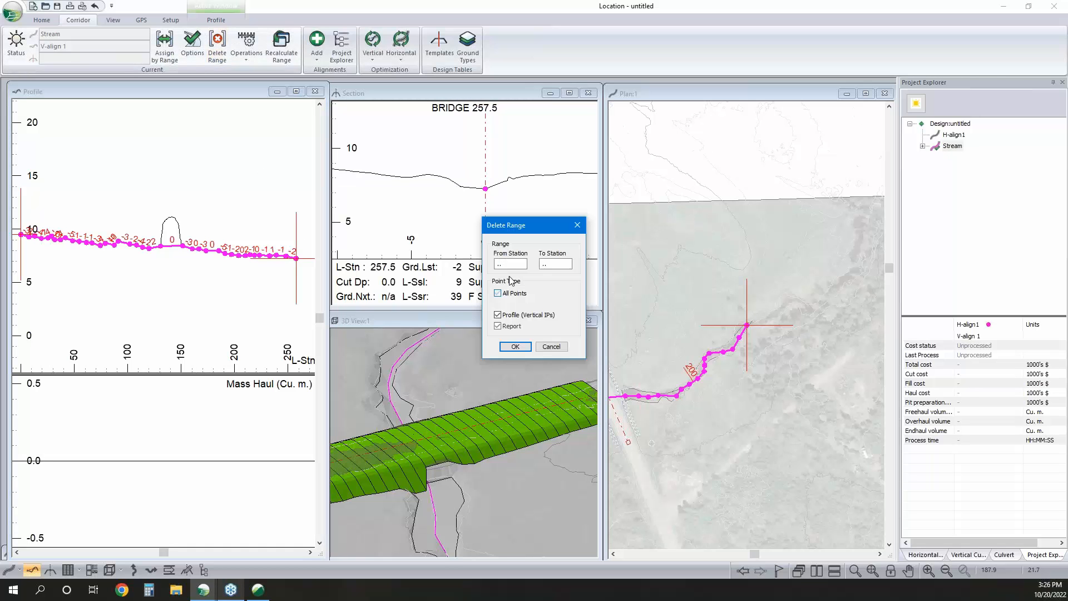
{"action": "type", "text": ".1"}
{"action": "key", "text": "Tab"}
{"action": "type", "text": "257.4"}
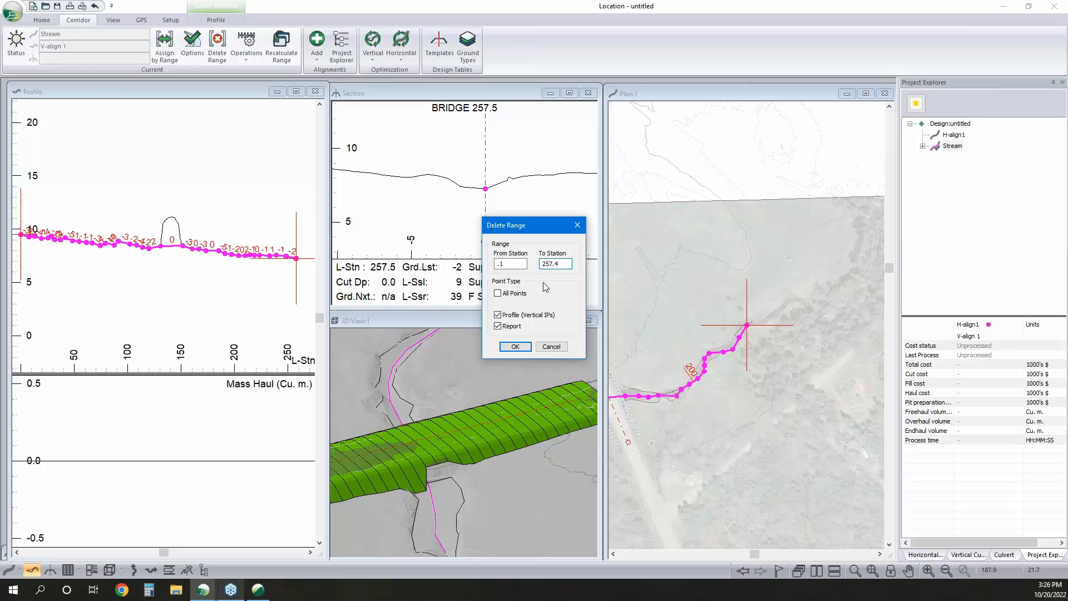
{"action": "left_click", "coordinate": [518, 347]}
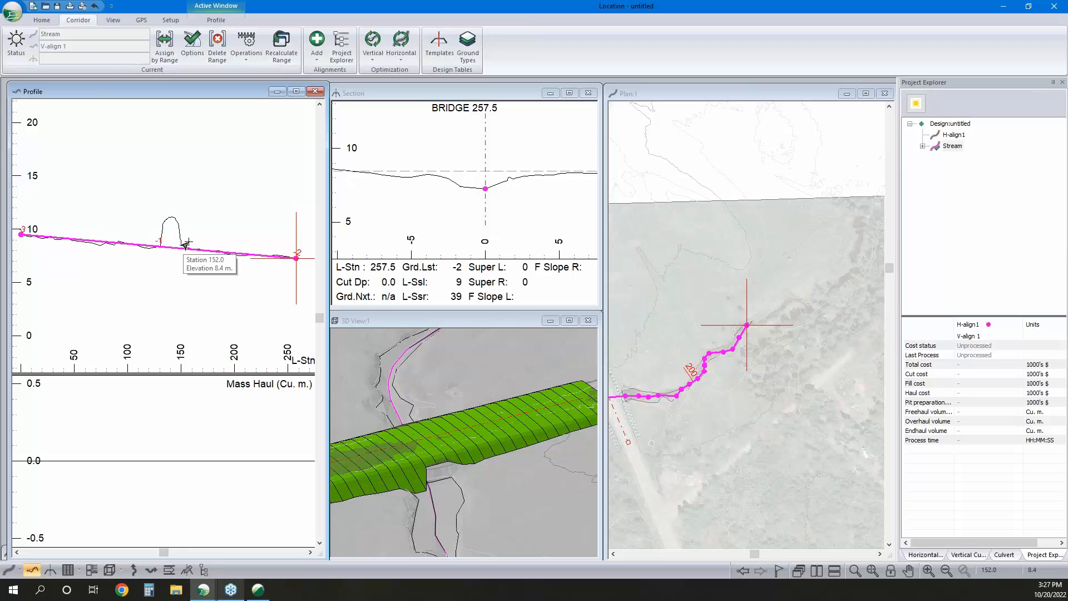
Hide the features and triangles of the H-align1 / Final Merged Surface in the 3D view to expose the stream crossing
{"action": "middle_click_drag", "start_coordinate": [674, 392], "coordinate": [756, 369]}
{"action": "scroll", "coordinate": [653, 397], "scroll_direction": "up", "scroll_amount": 1}
{"action": "scroll", "coordinate": [396, 443], "scroll_direction": "up", "scroll_amount": 3}
{"action": "scroll", "coordinate": [459, 428], "scroll_direction": "down", "scroll_amount": 3}
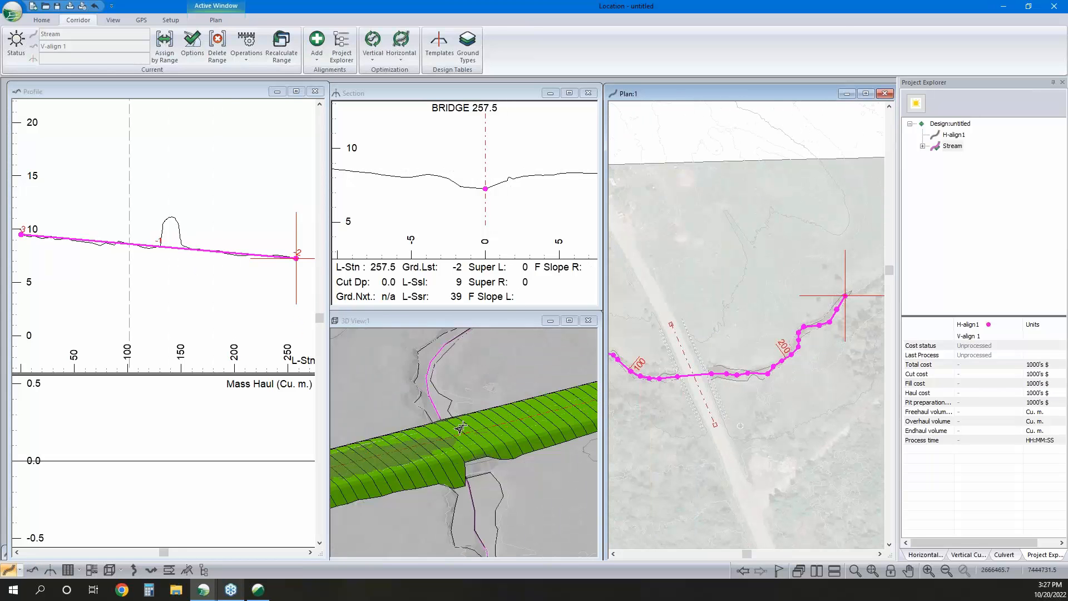
{"action": "right_click", "coordinate": [467, 416]}
{"action": "left_click", "coordinate": [507, 420]}
{"action": "left_click", "coordinate": [467, 227]}
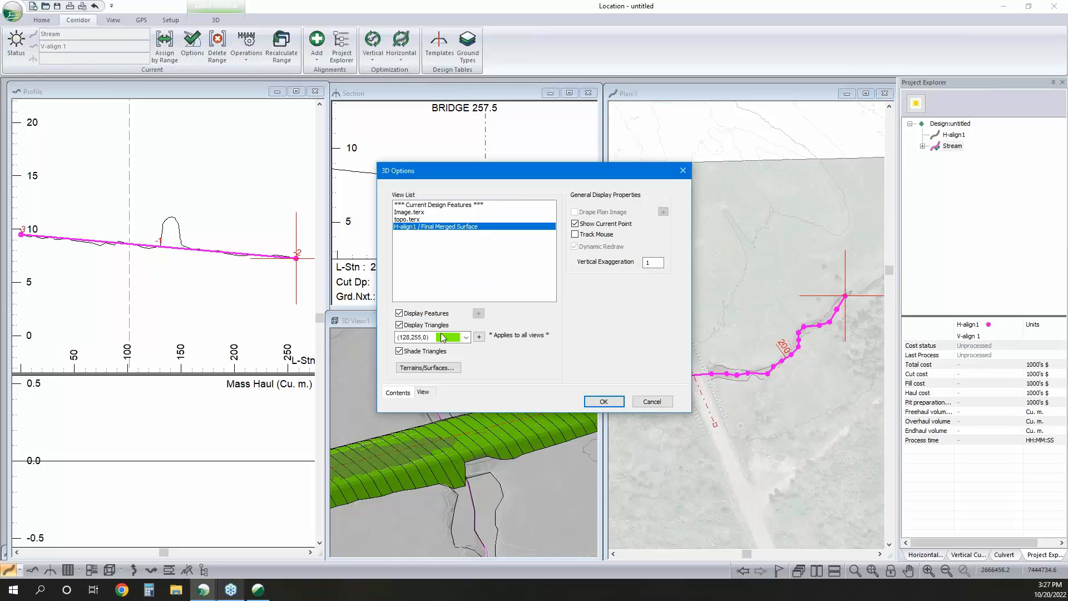
{"action": "left_click", "coordinate": [405, 327]}
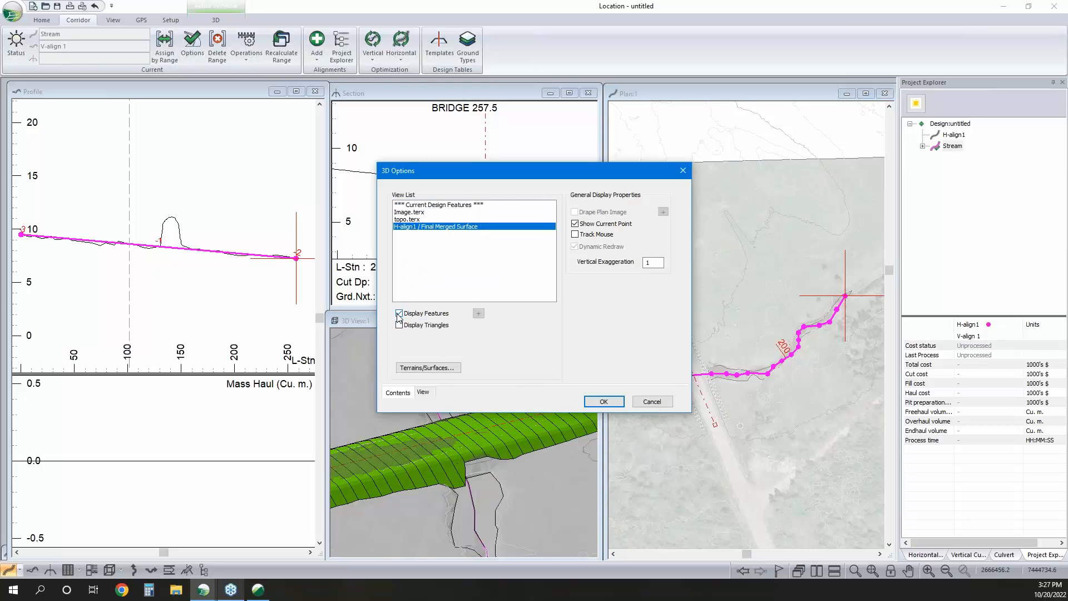
{"action": "left_click", "coordinate": [399, 313]}
{"action": "left_click", "coordinate": [595, 403]}
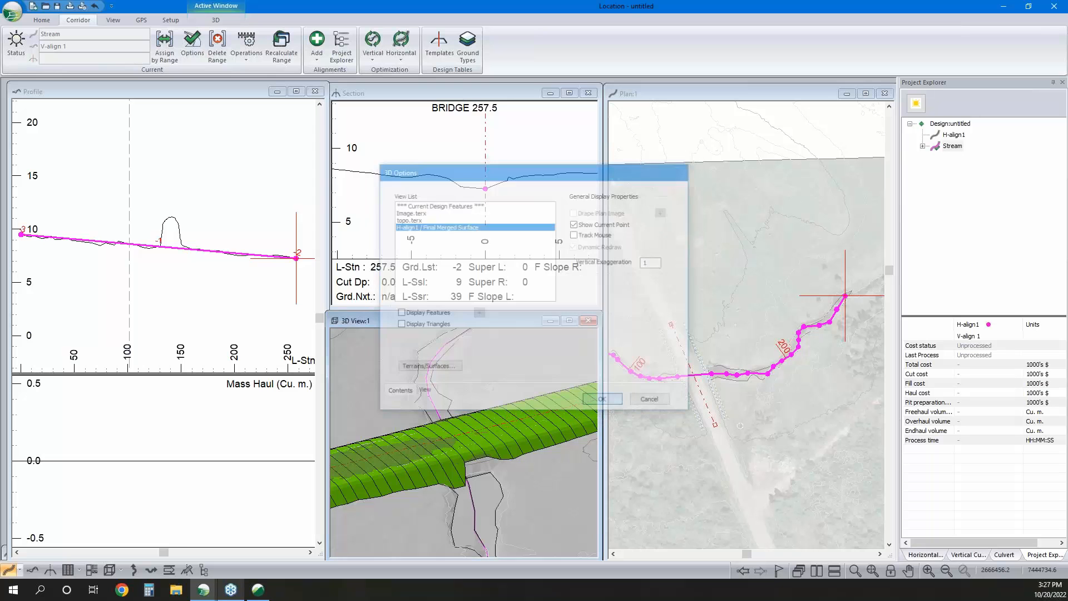
{"action": "left_click_drag", "start_coordinate": [477, 425], "coordinate": [499, 465]}
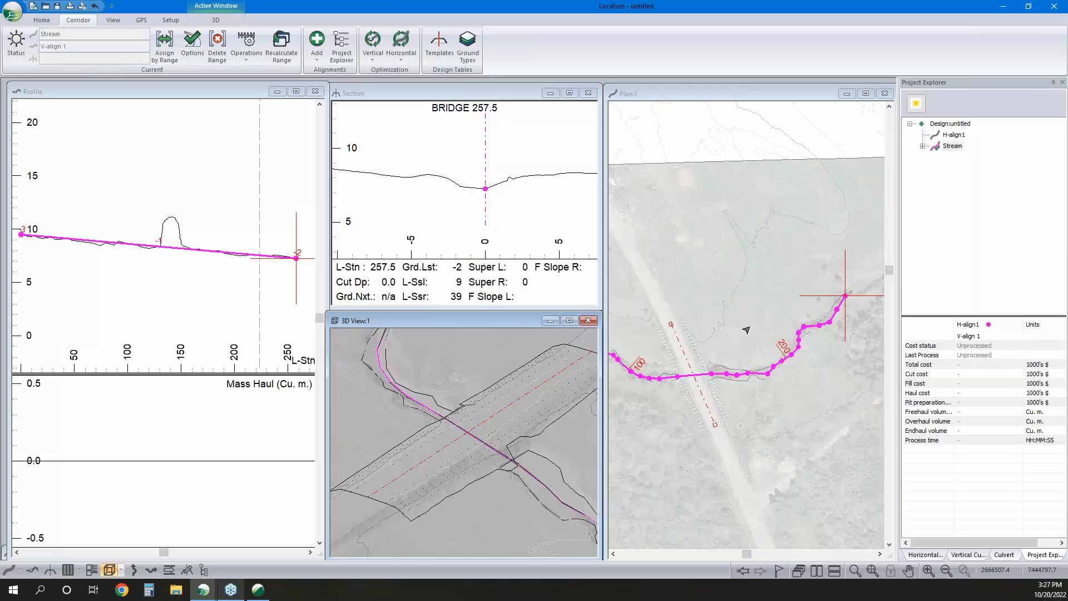
{"action": "scroll", "coordinate": [667, 377], "scroll_direction": "up", "scroll_amount": 3}
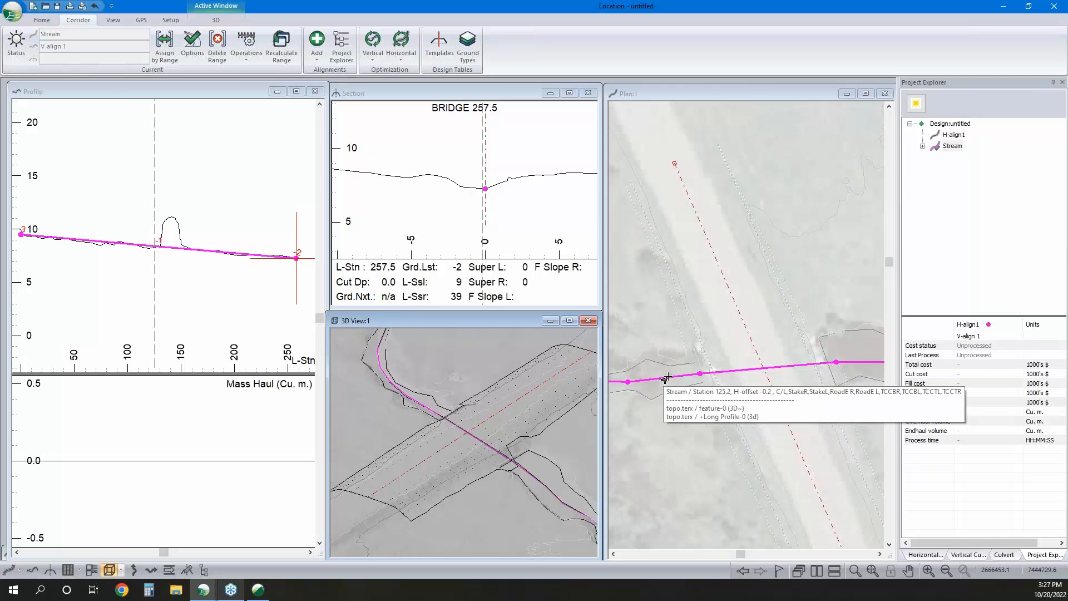
Assign the DBC DoubleBox Culvert template to the Stream alignment under the road, from station 130 to 150
{"action": "mouse_move", "coordinate": [699, 383]}
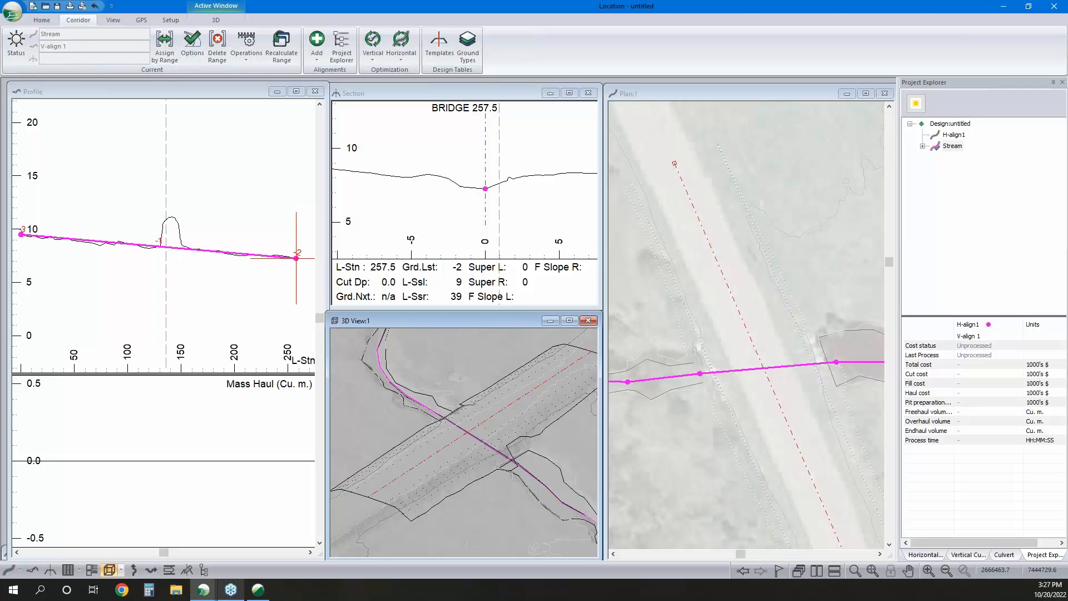
{"action": "left_click", "coordinate": [692, 376]}
{"action": "scroll", "coordinate": [690, 378], "scroll_direction": "down", "scroll_amount": 1}
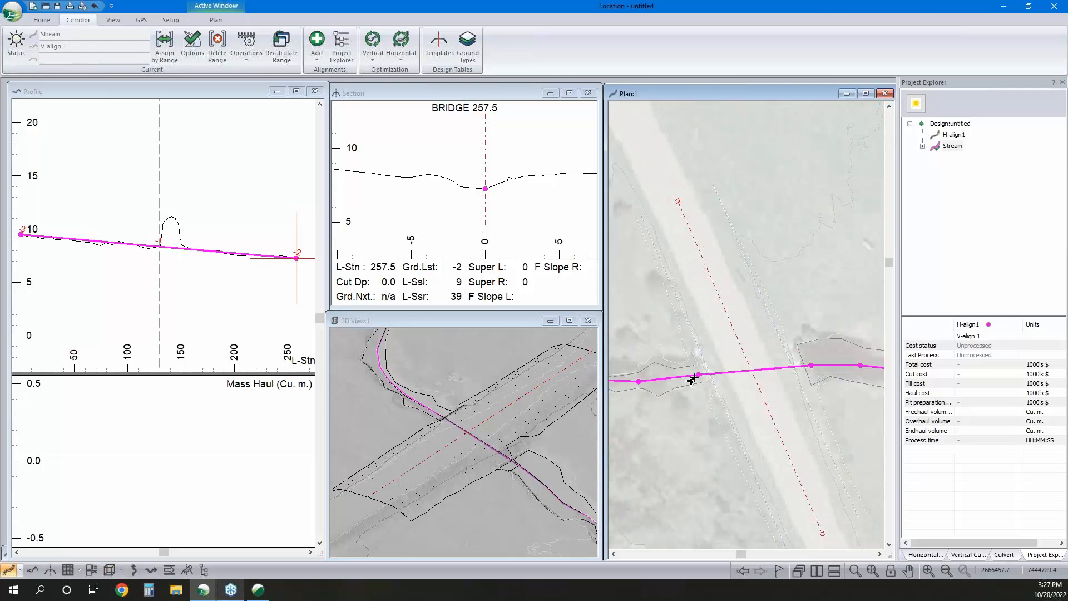
{"action": "left_click", "coordinate": [695, 375]}
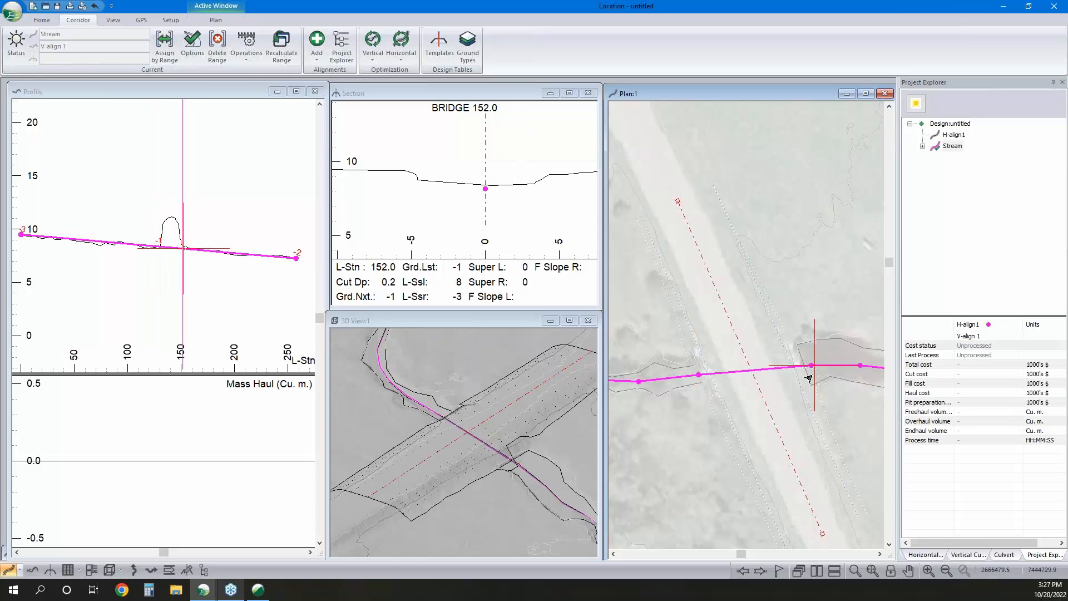
{"action": "mouse_move", "coordinate": [815, 371]}
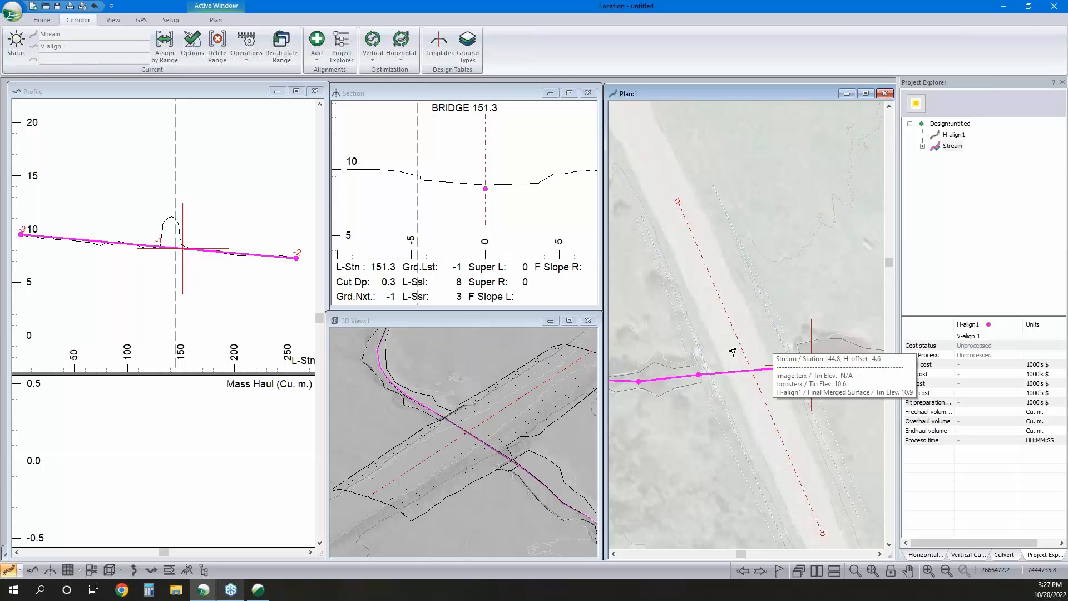
{"action": "left_click", "coordinate": [166, 48]}
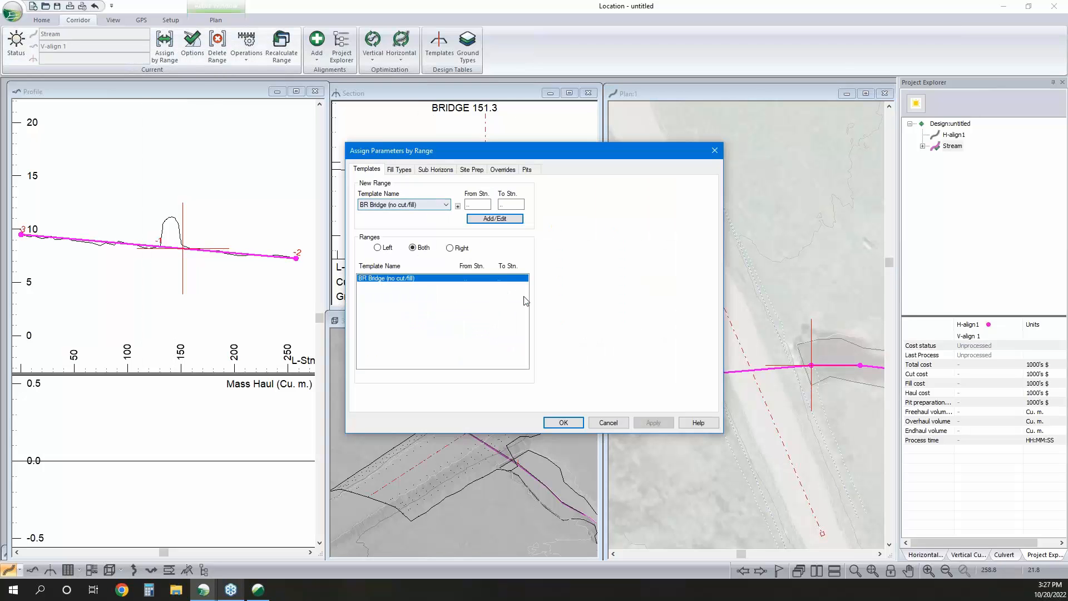
{"action": "left_click", "coordinate": [446, 205]}
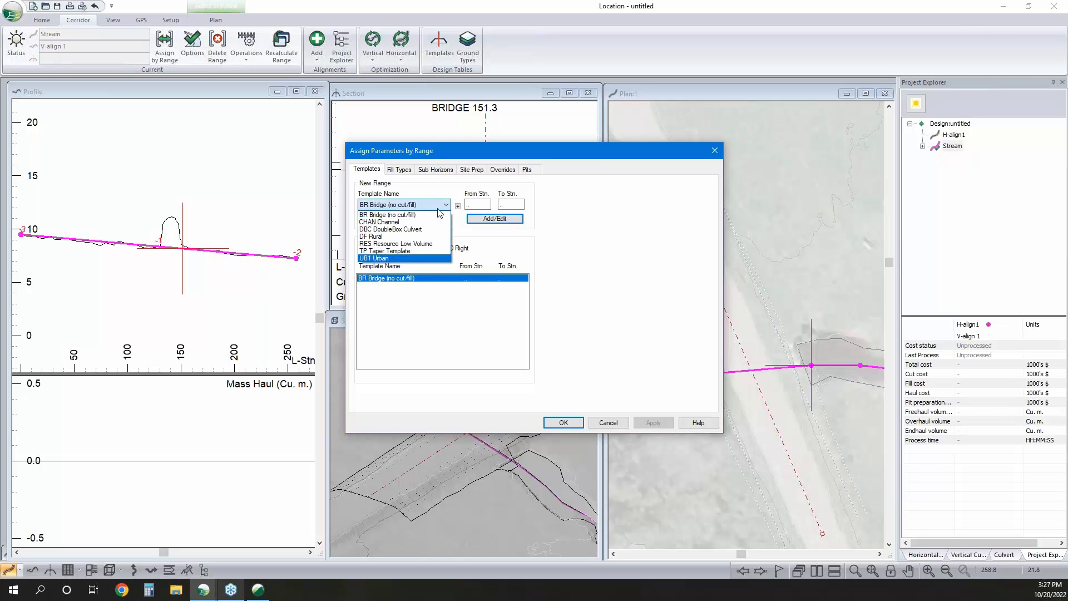
{"action": "left_click", "coordinate": [405, 230]}
{"action": "type", "text": "130"}
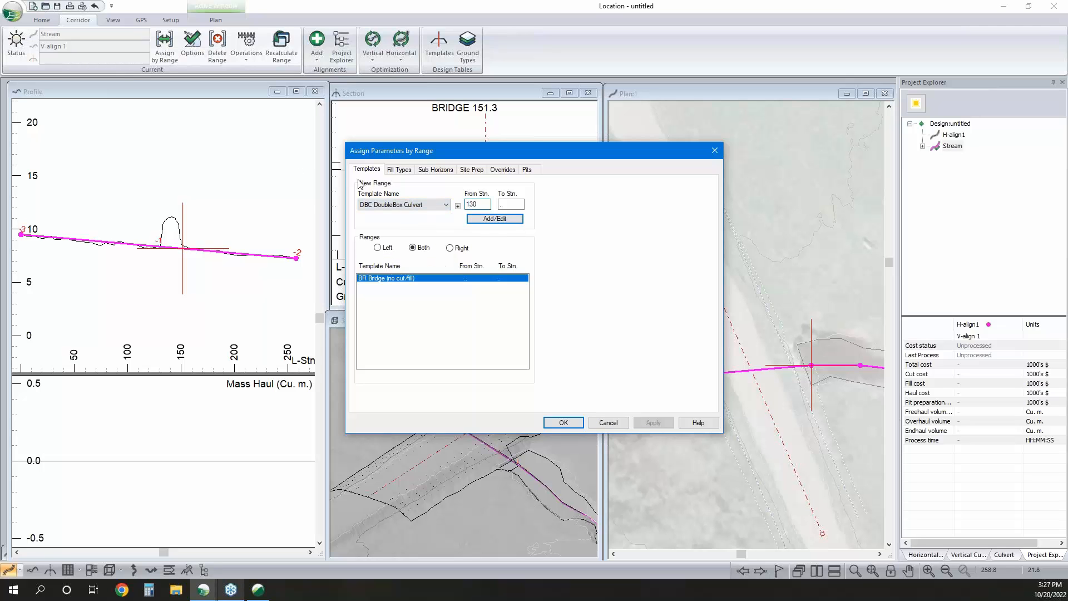
{"action": "left_click", "coordinate": [502, 204]}
{"action": "type", "text": "150"}
{"action": "left_click", "coordinate": [489, 222]}
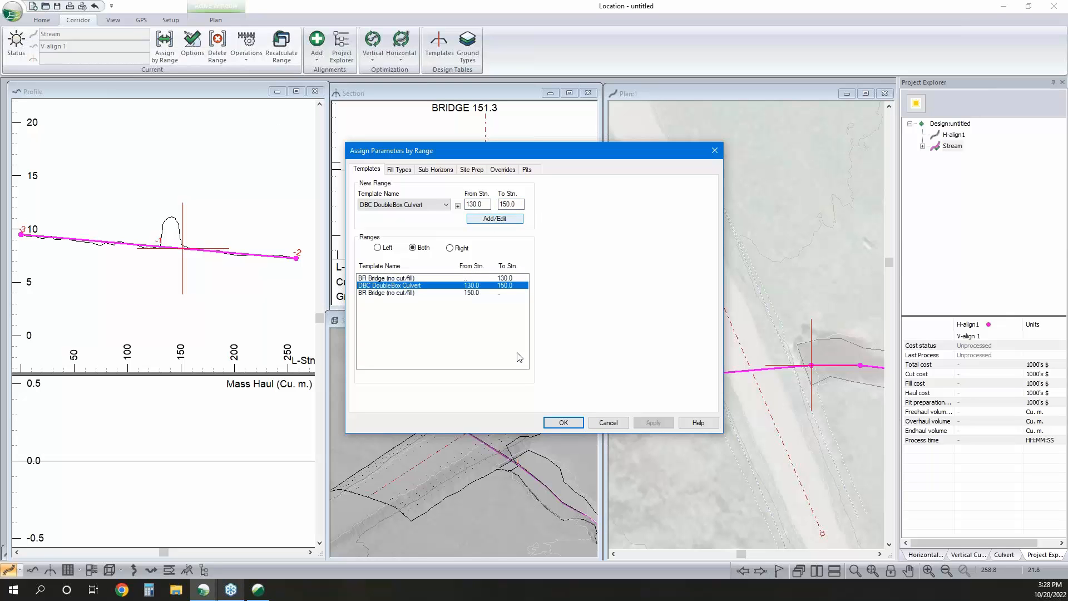
{"action": "left_click", "coordinate": [564, 423]}
Add the Stream corridor's Final Merged Surface as a reference surface for the 3D view
{"action": "left_click", "coordinate": [576, 333]}
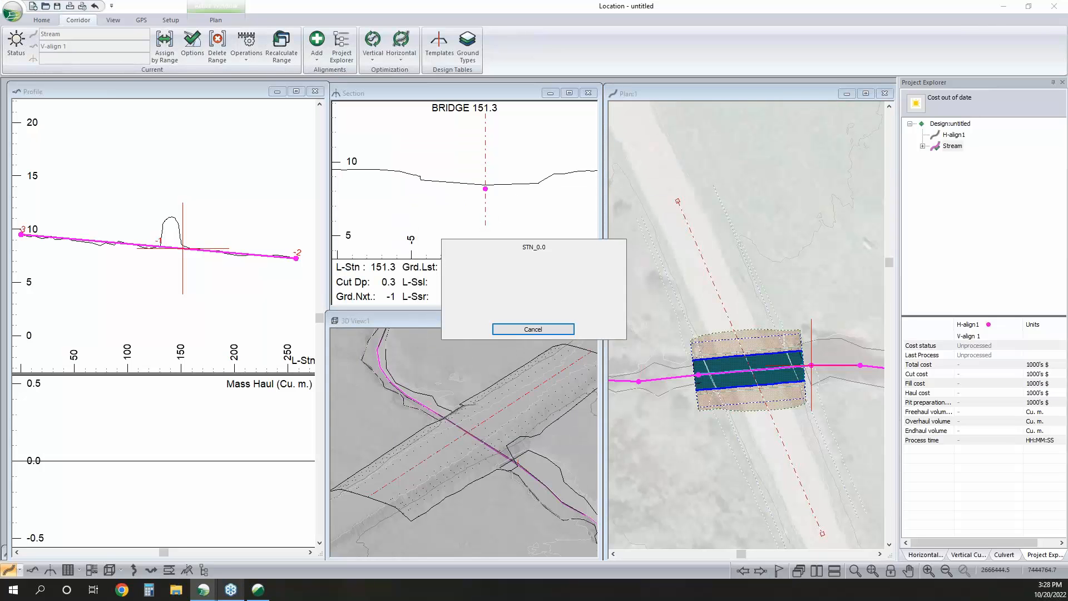
{"action": "right_click", "coordinate": [508, 418]}
{"action": "left_click", "coordinate": [549, 427]}
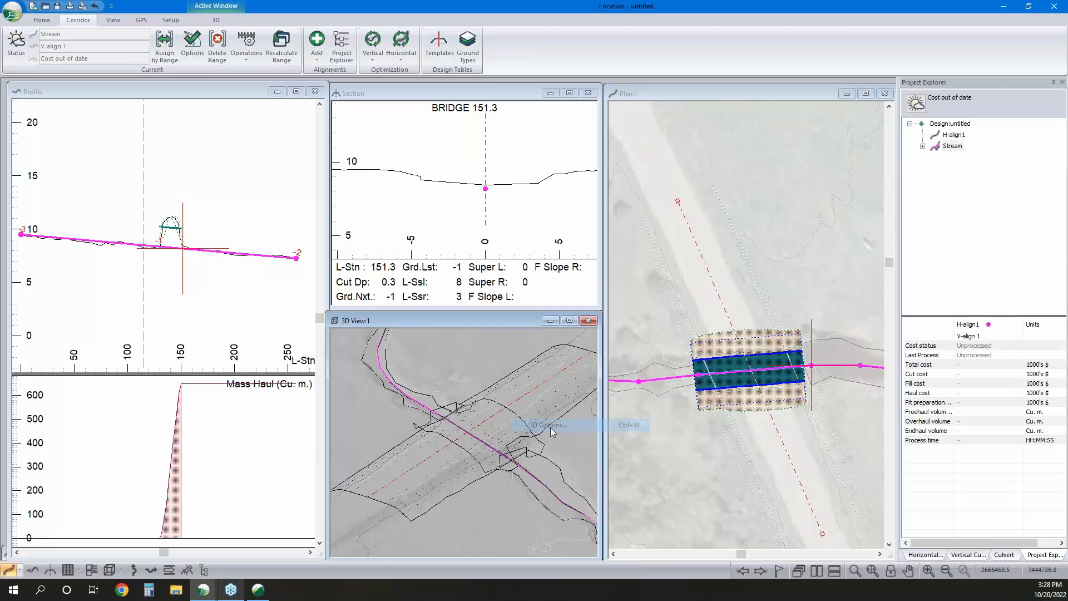
{"action": "left_click", "coordinate": [424, 367]}
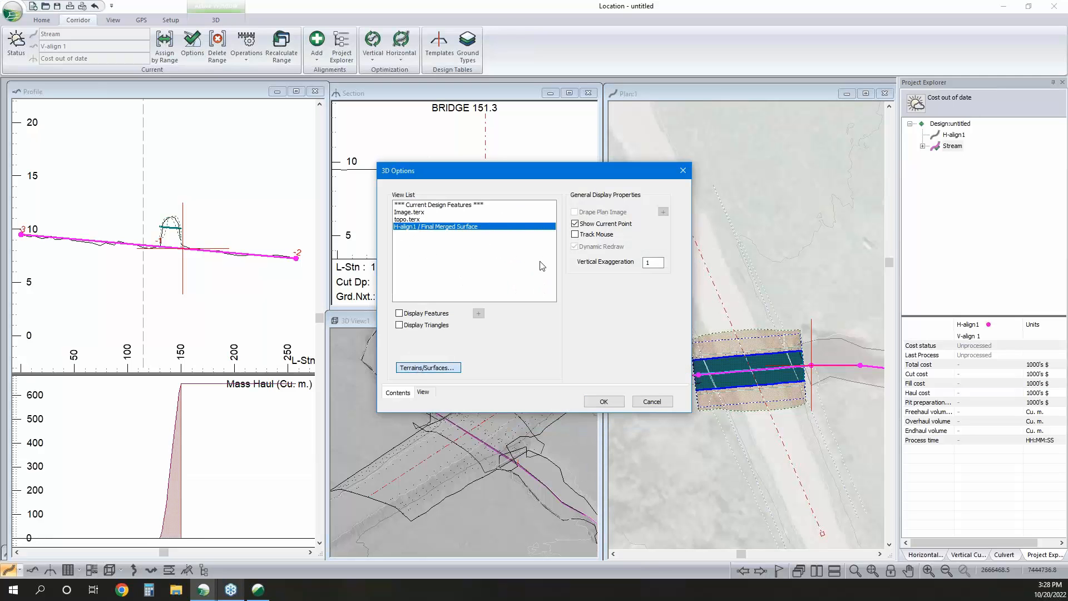
{"action": "left_click", "coordinate": [656, 203]}
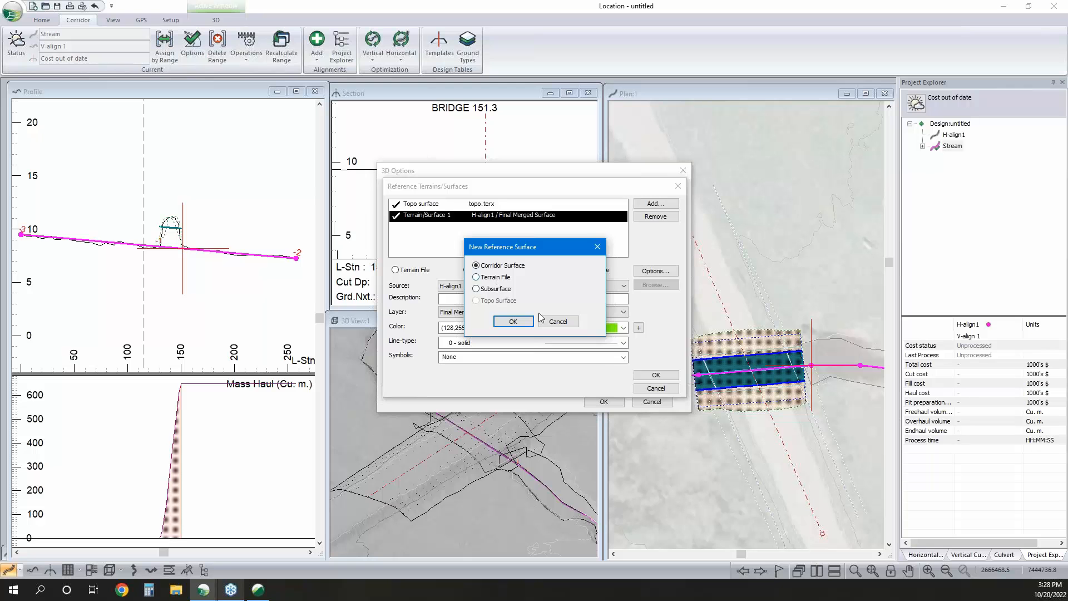
{"action": "left_click", "coordinate": [512, 321]}
Set the Stream surface's color to light cyan (128,255,255) and apply the 3D display options
{"action": "left_click", "coordinate": [473, 312]}
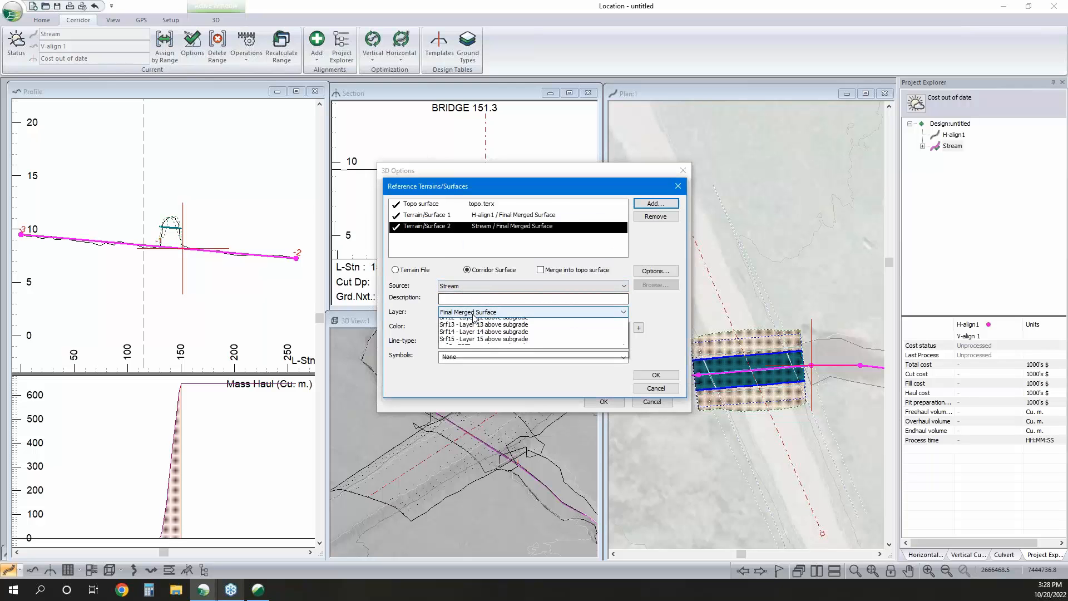
{"action": "left_click", "coordinate": [665, 320]}
{"action": "left_click", "coordinate": [547, 328]}
{"action": "scroll", "coordinate": [521, 171], "scroll_direction": "up", "scroll_amount": 1}
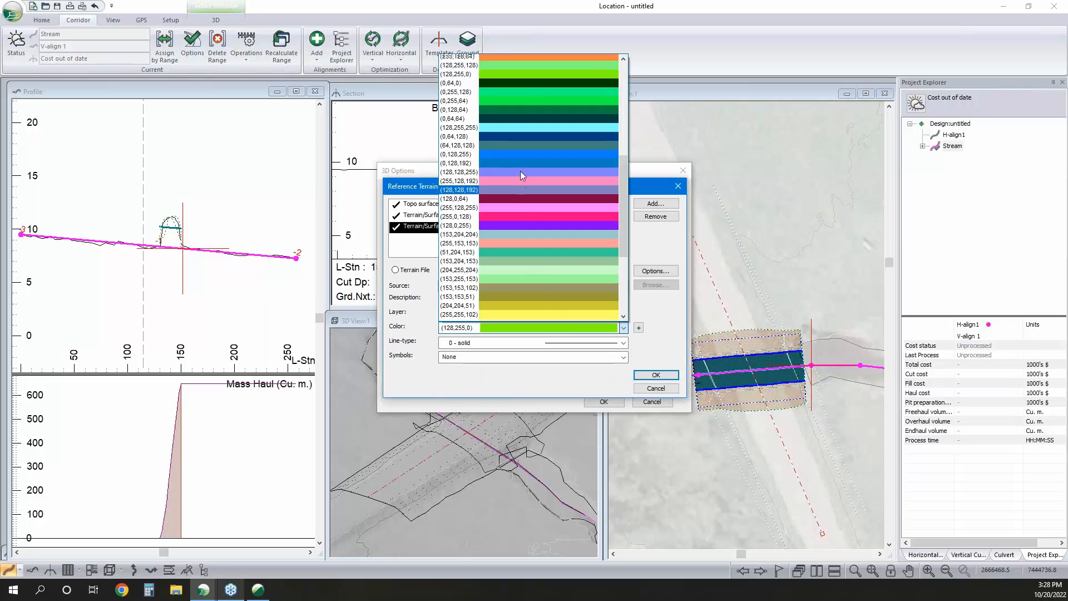
{"action": "scroll", "coordinate": [518, 175], "scroll_direction": "up", "scroll_amount": 2}
{"action": "left_click", "coordinate": [506, 251]}
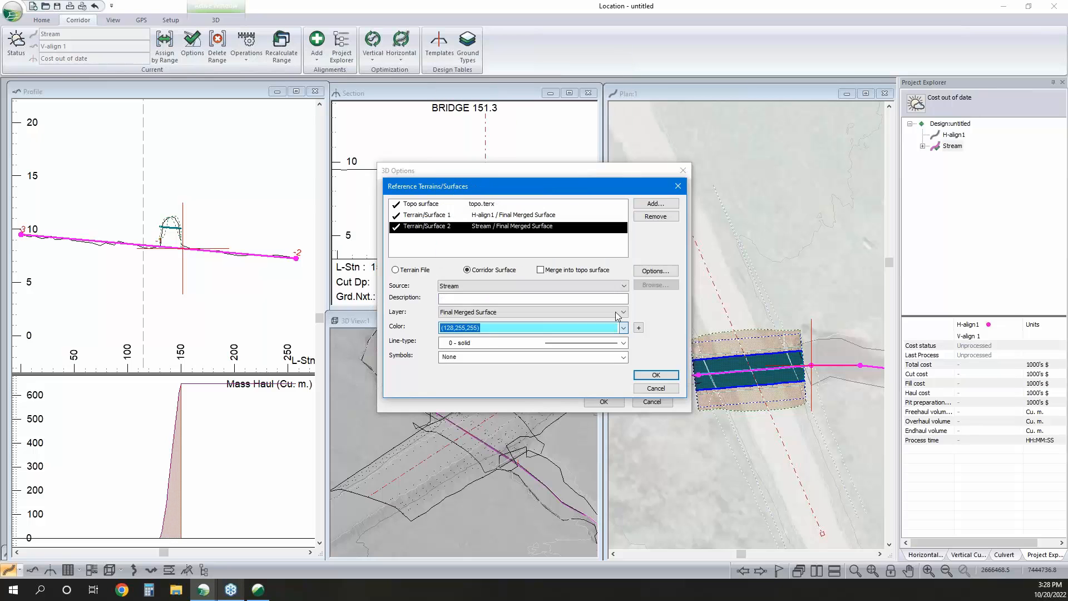
{"action": "left_click", "coordinate": [657, 376]}
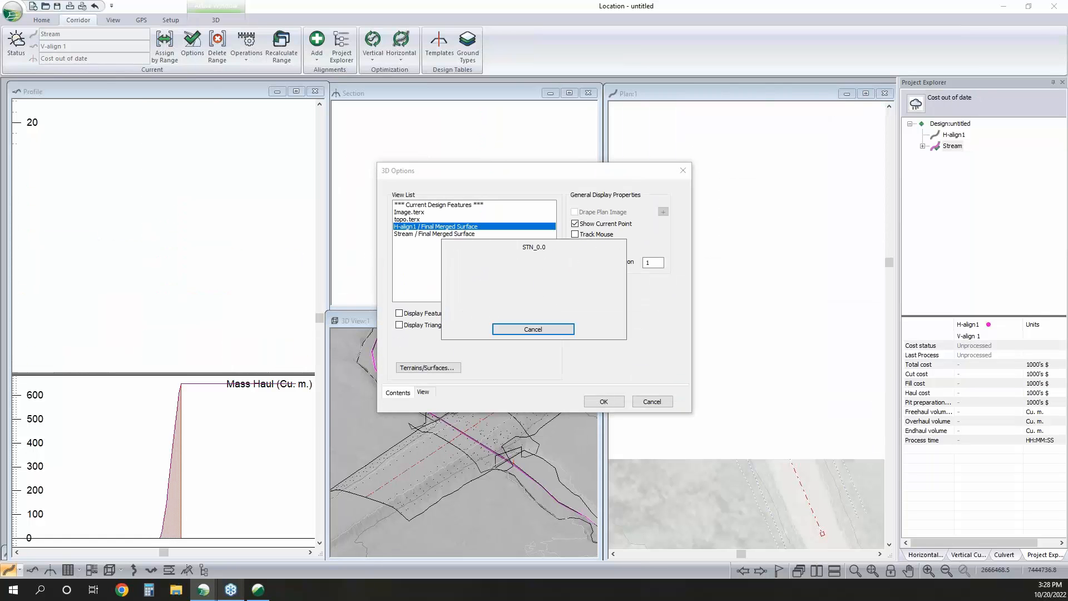
{"action": "left_click", "coordinate": [604, 401]}
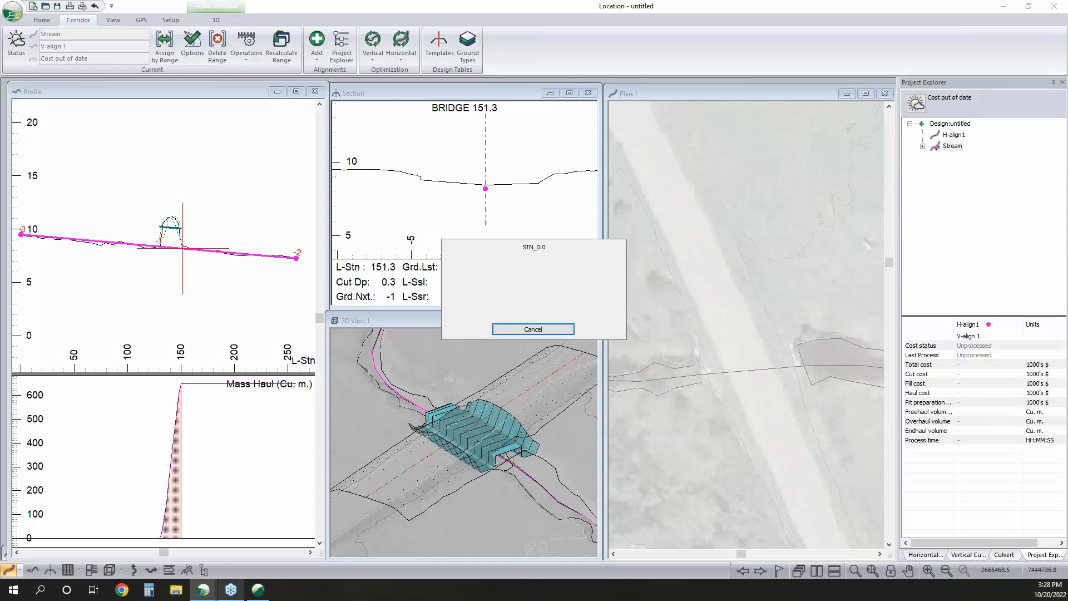
Examine the double box culvert in 3D and its cross-section at station 144.0
{"action": "left_click_drag", "start_coordinate": [569, 412], "coordinate": [498, 475]}
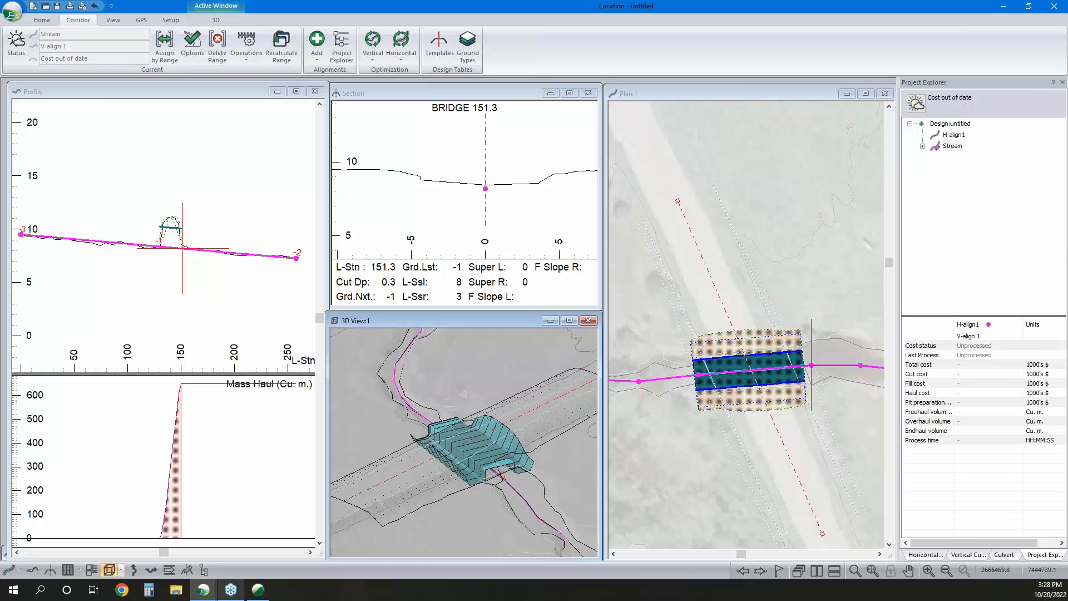
{"action": "left_click", "coordinate": [475, 455]}
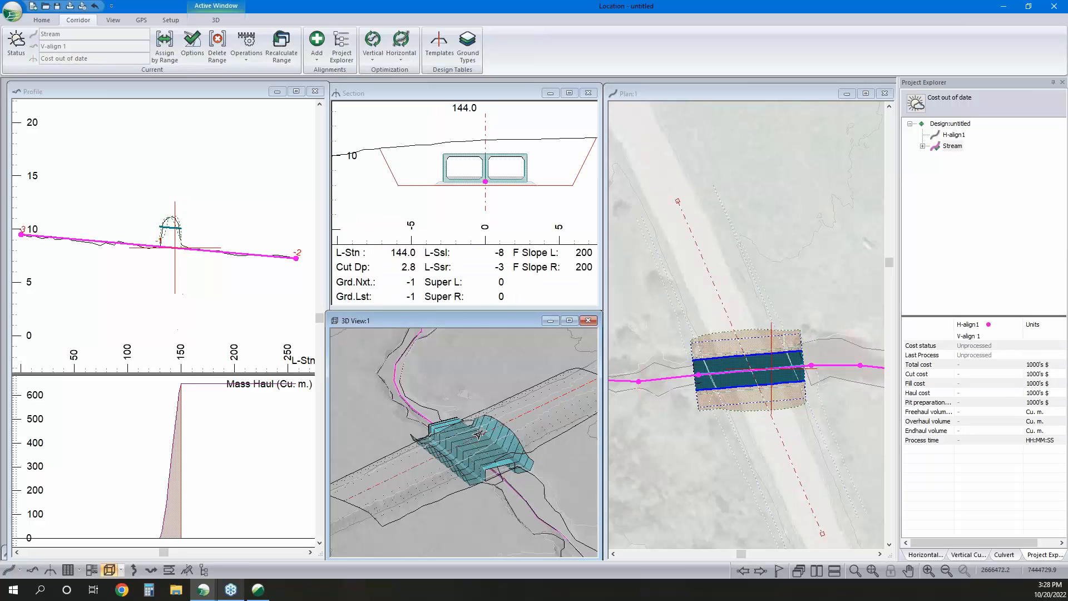
{"action": "scroll", "coordinate": [477, 195], "scroll_direction": "down", "scroll_amount": 2}
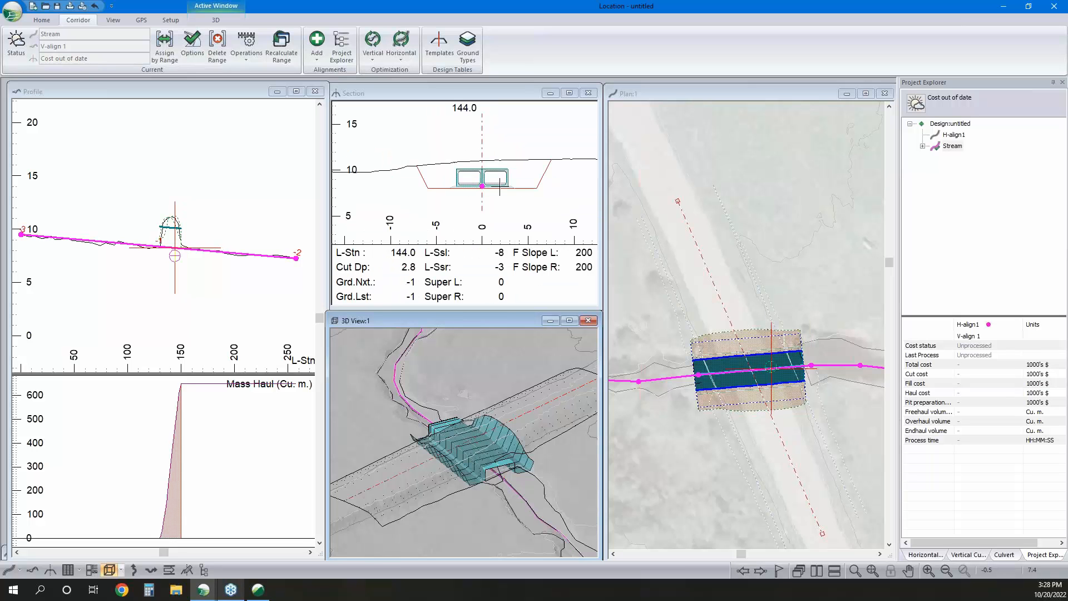
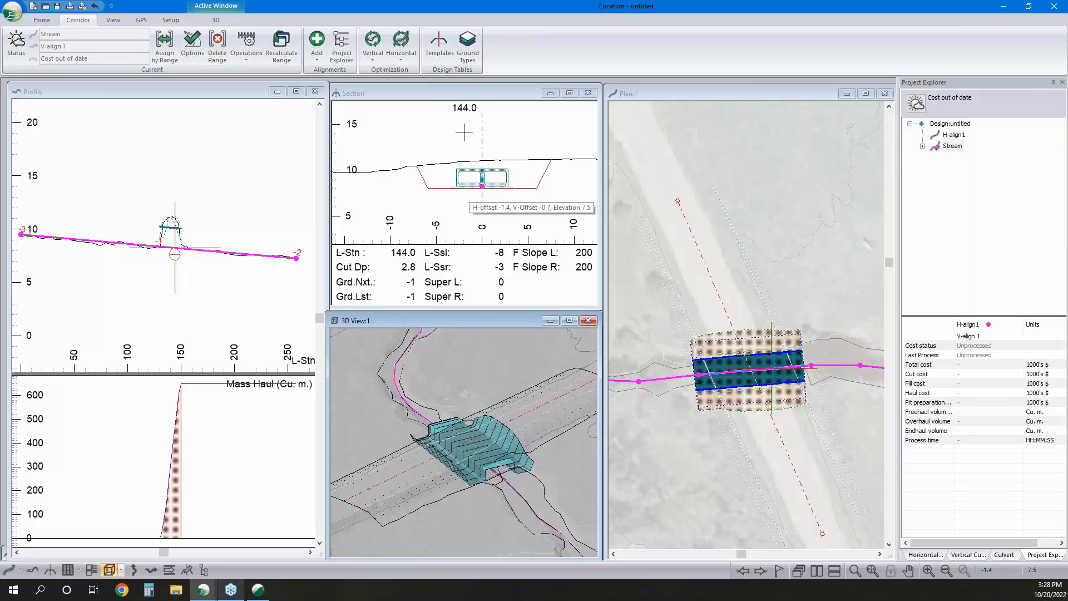
Duplicate the RES - Resource Low Volume template as a new template in the Template Editor
{"action": "left_click", "coordinate": [440, 50]}
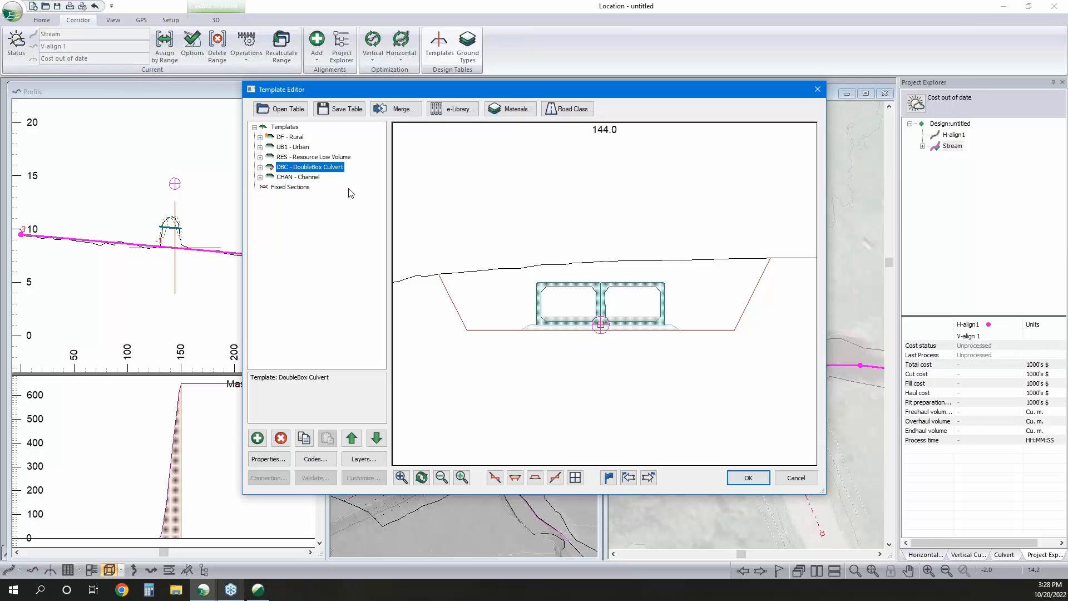
{"action": "left_click", "coordinate": [294, 158]}
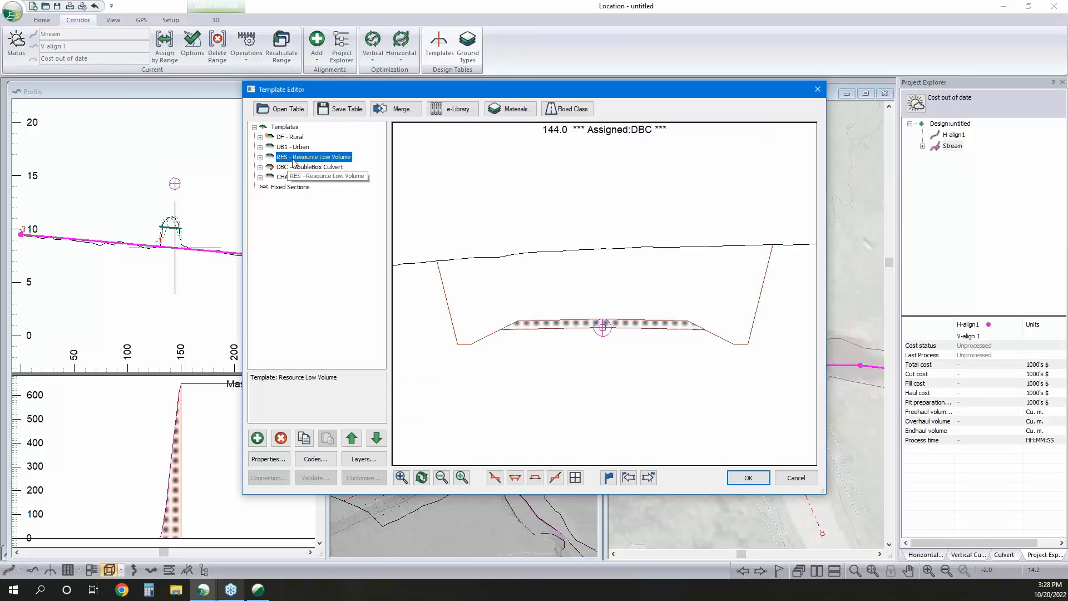
{"action": "key", "text": "Up"}
{"action": "key", "text": "Up"}
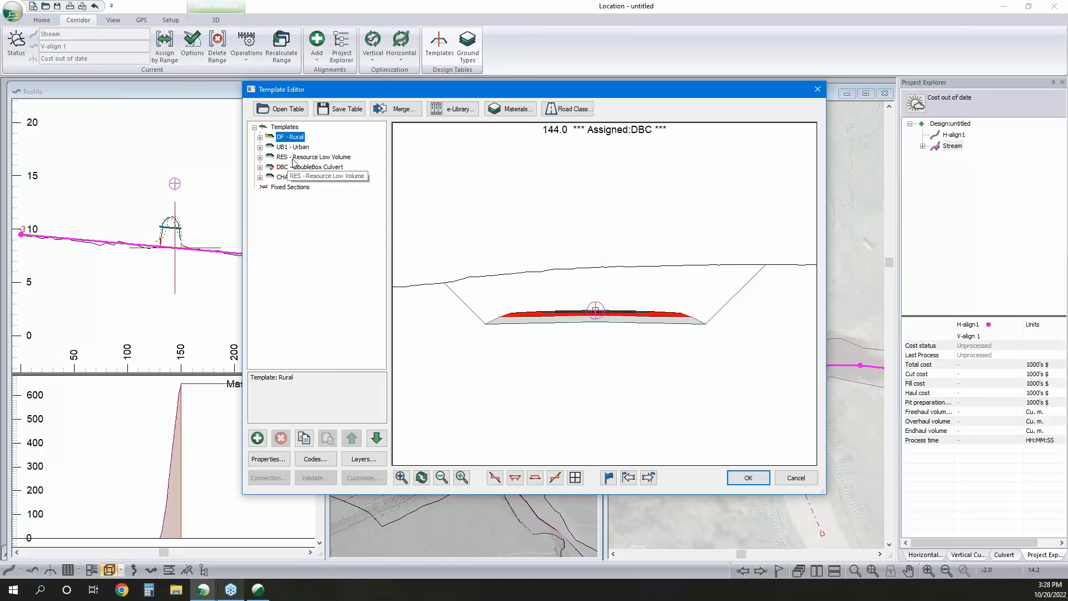
{"action": "key", "text": "Down"}
{"action": "key", "text": "Down"}
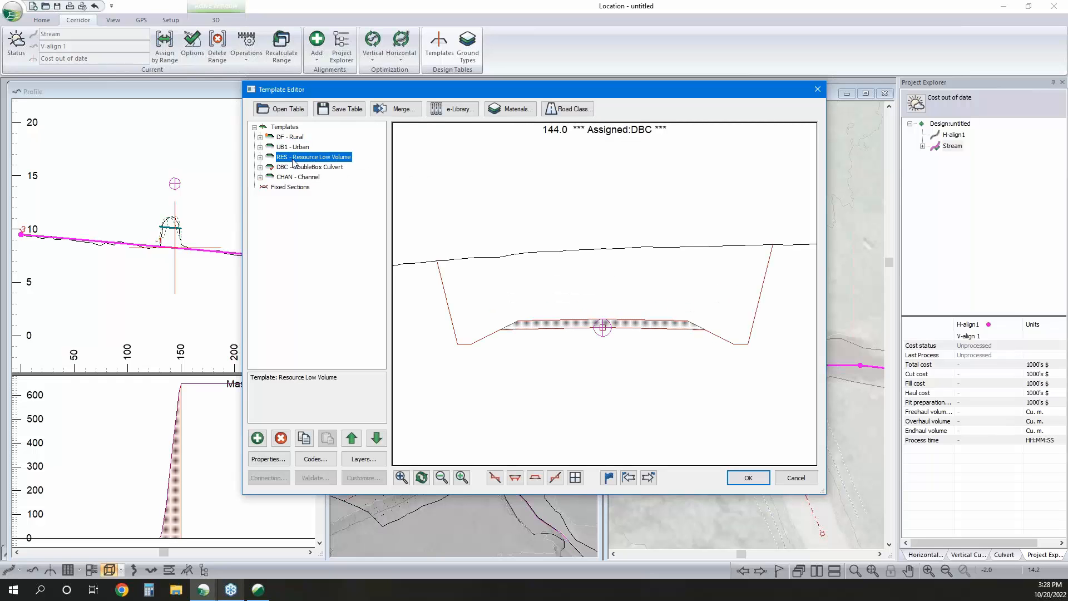
{"action": "right_click", "coordinate": [294, 162]}
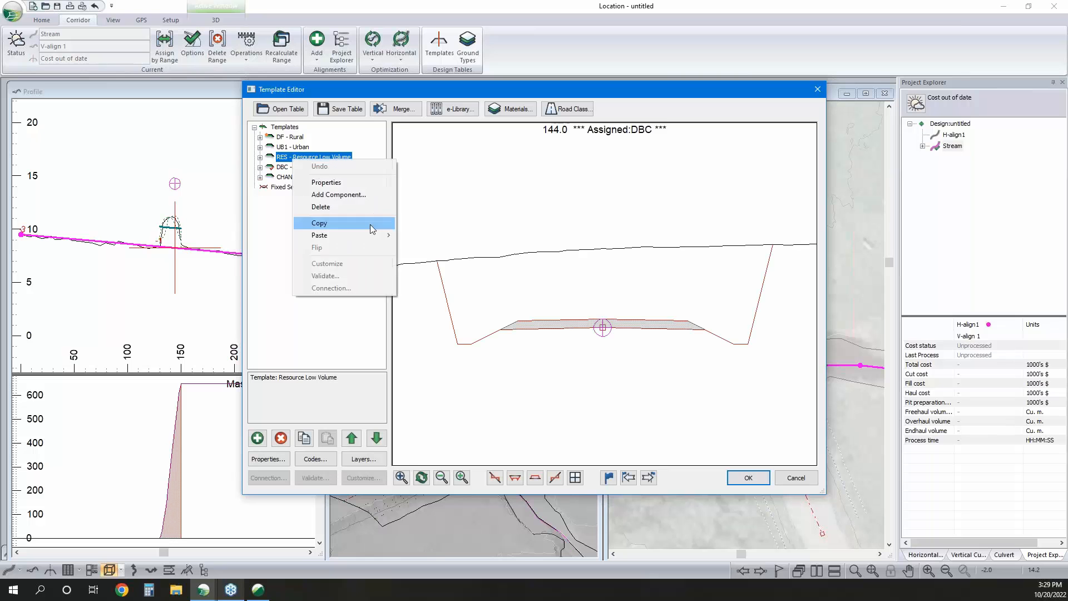
{"action": "left_click", "coordinate": [323, 222]}
{"action": "right_click", "coordinate": [318, 160]}
{"action": "mouse_move", "coordinate": [367, 226]}
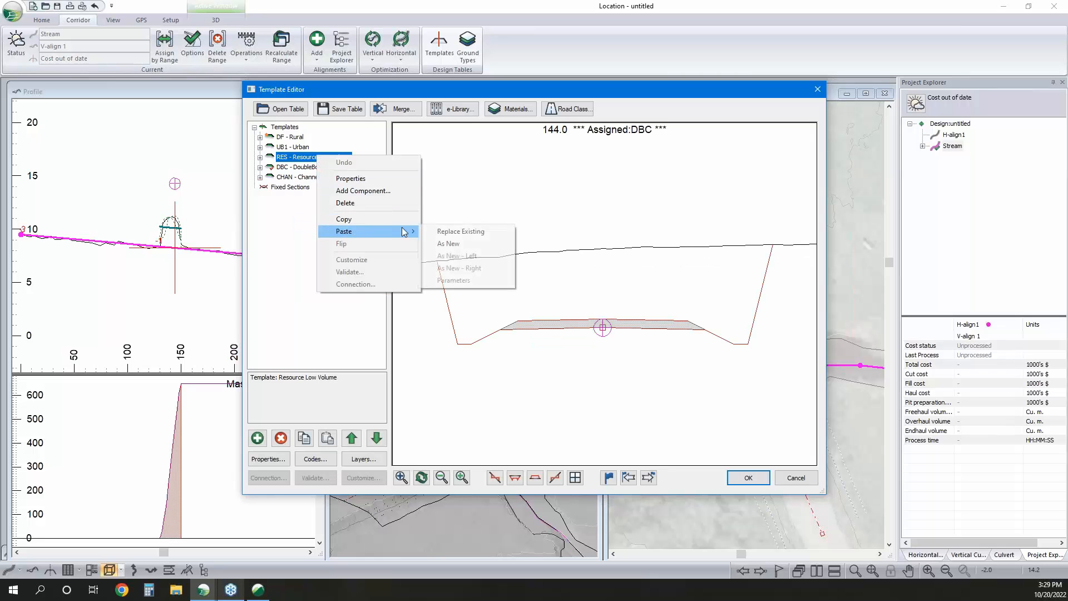
{"action": "left_click", "coordinate": [478, 247]}
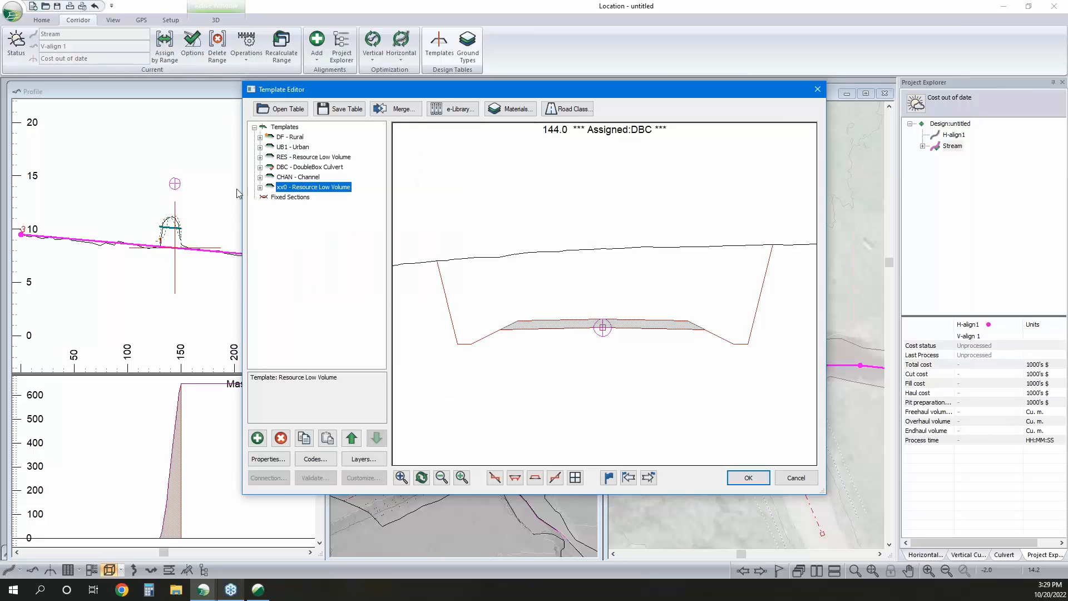
Name the copied Resource Low Volume template TBC and give it the description Triple Box Culvert
{"action": "left_click", "coordinate": [329, 237]}
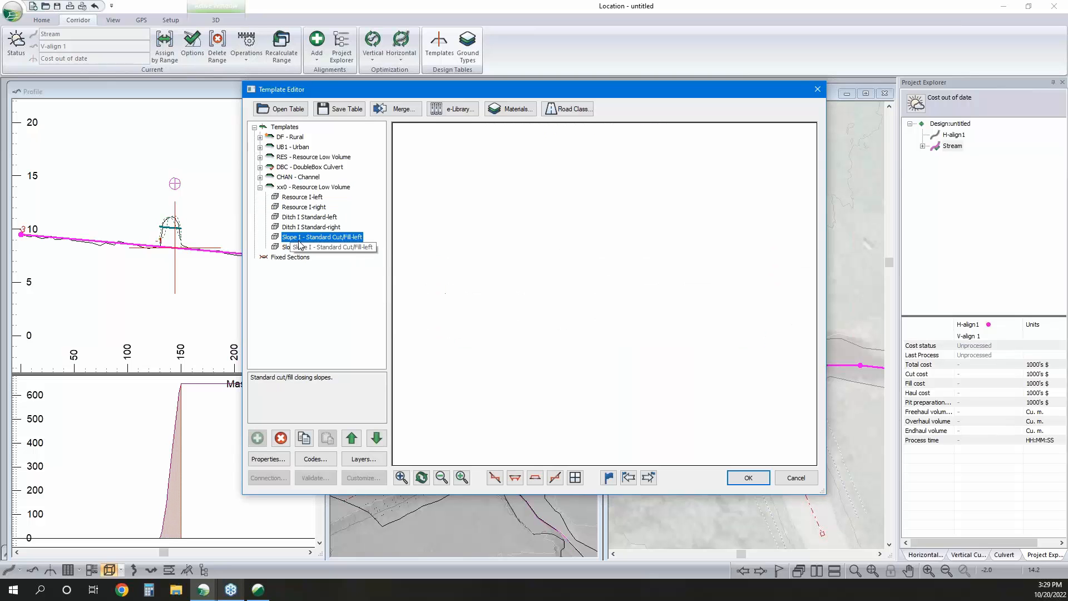
{"action": "right_click", "coordinate": [313, 188]}
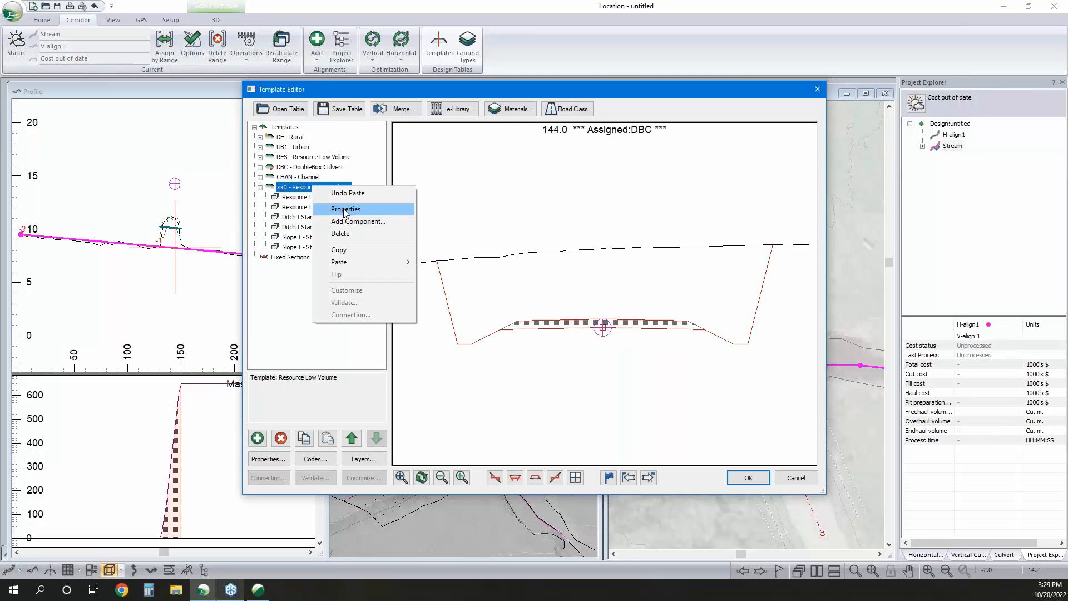
{"action": "left_click", "coordinate": [342, 208]}
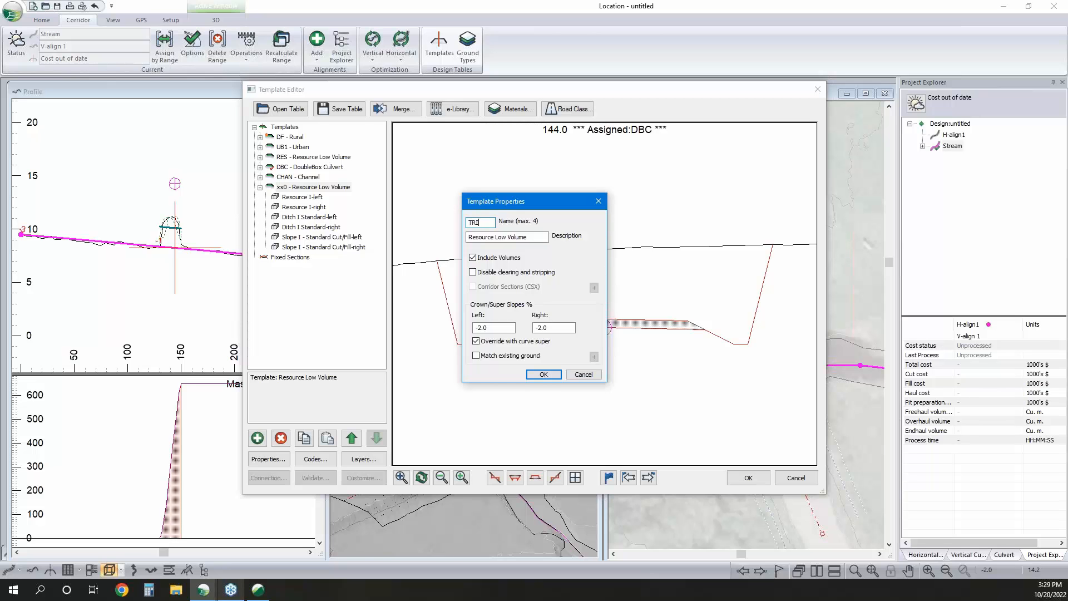
{"action": "type", "text": "TRI"}
{"action": "key", "text": "BackSpace"}
{"action": "key", "text": "Tab"}
{"action": "type", "text": "Tr"}
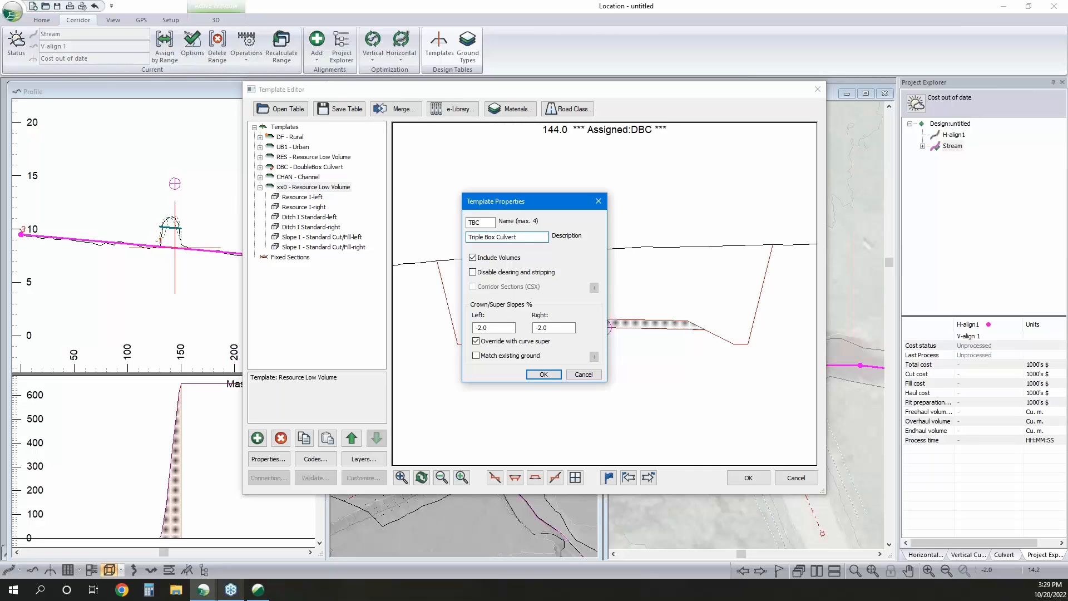
Set the new template's left and right crown slopes to 0% and turn off the override with curve super
{"action": "left_click_drag", "start_coordinate": [515, 328], "coordinate": [467, 334]}
{"action": "type", "text": "0"}
{"action": "double_click", "coordinate": [543, 328]}
{"action": "type", "text": "0"}
{"action": "left_click", "coordinate": [476, 342]}
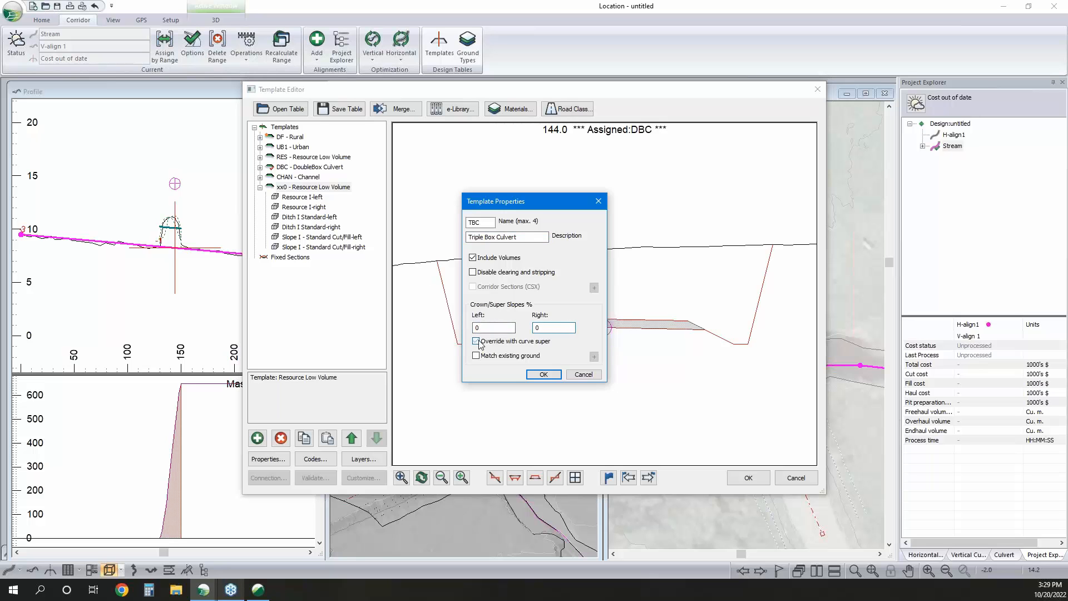
{"action": "left_click", "coordinate": [542, 374]}
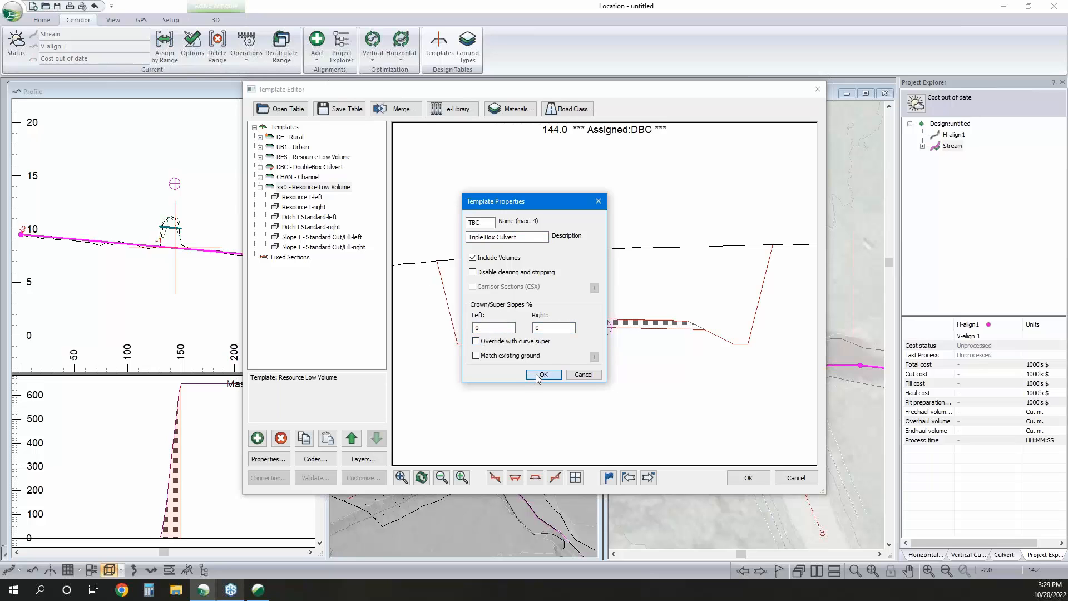
Delete the left and right Ditch I and Resource I components from the TBC template, keeping only the cut/fill slopes
{"action": "left_click", "coordinate": [311, 227]}
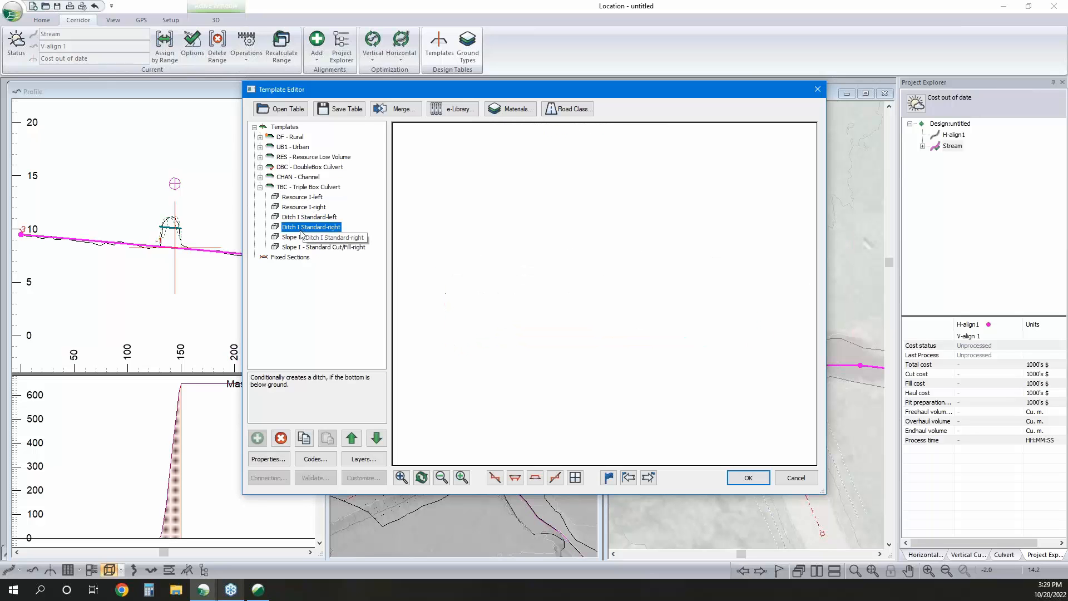
{"action": "left_click", "coordinate": [287, 439]}
{"action": "left_click", "coordinate": [284, 437]}
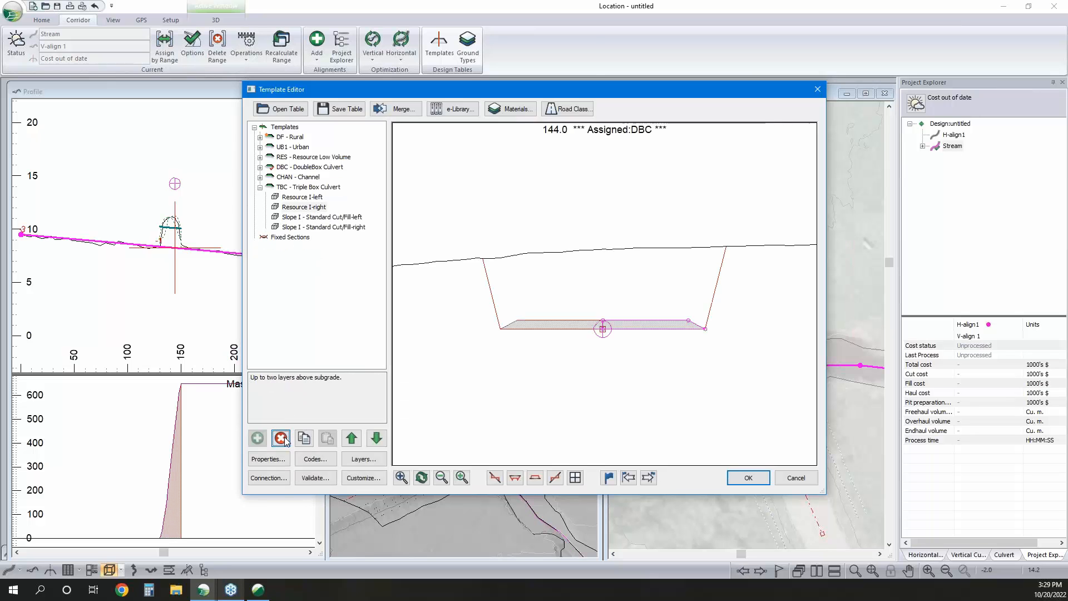
{"action": "left_click", "coordinate": [285, 437]}
{"action": "left_click", "coordinate": [284, 437]}
Retrieve the Pipes Penstocks and Culverts component folder from the e-Library
{"action": "left_click", "coordinate": [458, 110]}
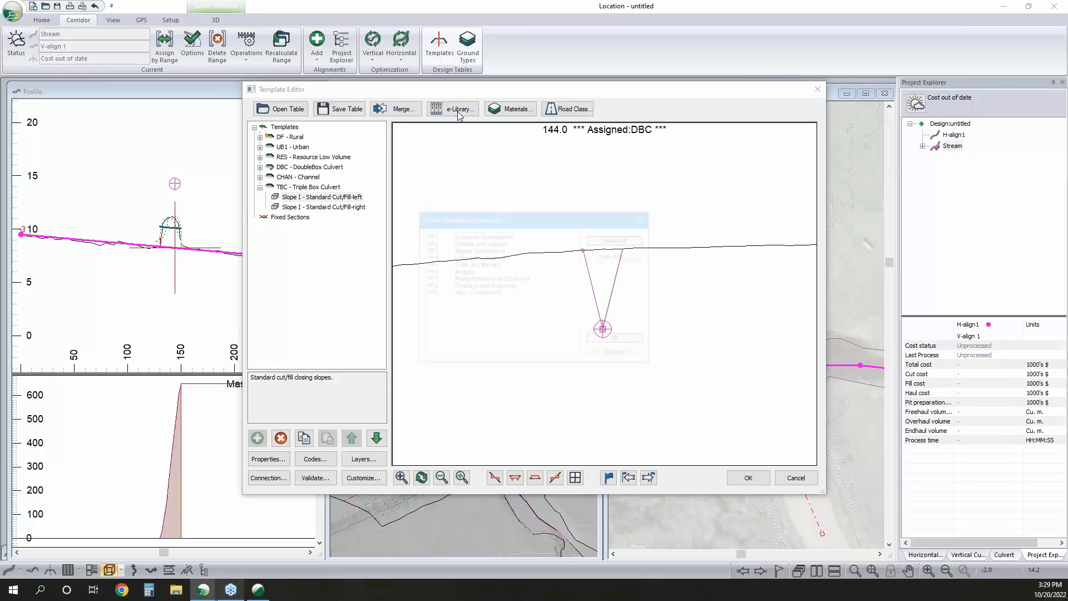
{"action": "left_click", "coordinate": [469, 279]}
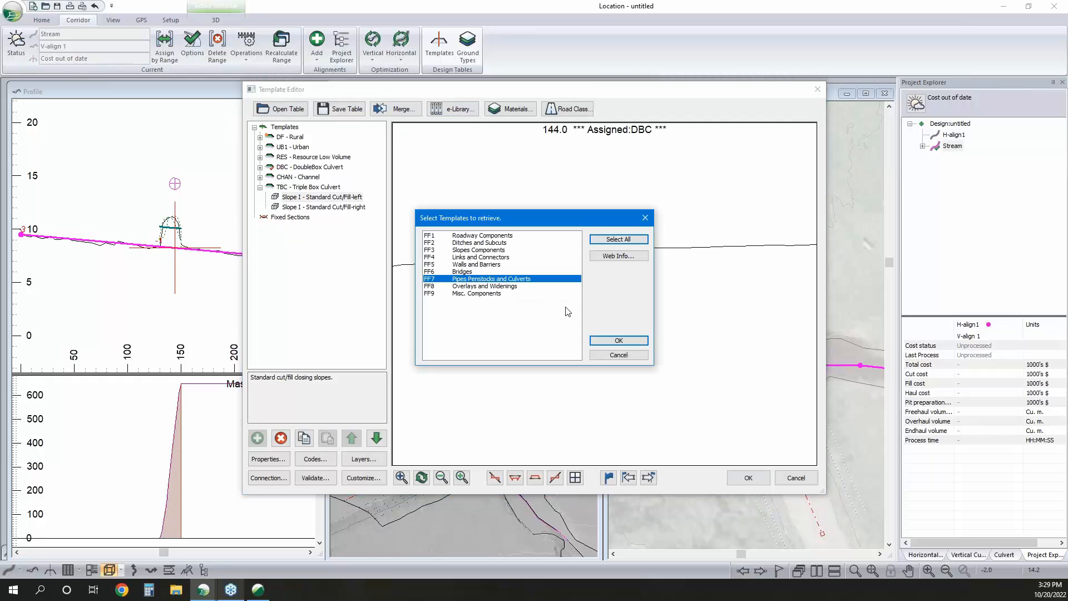
{"action": "left_click", "coordinate": [618, 340]}
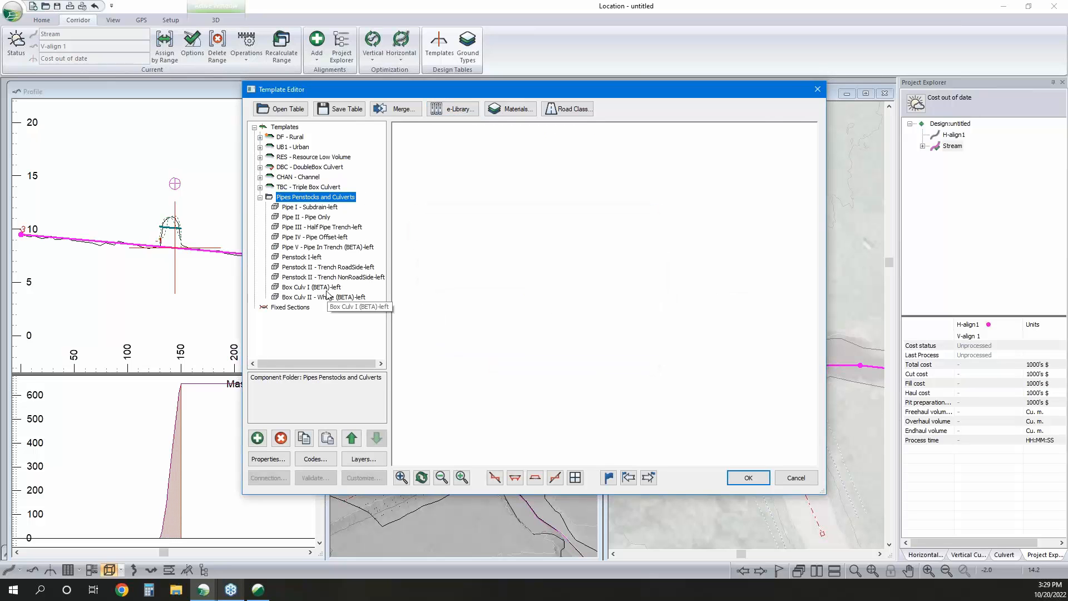
Copy the Box Culv I (BETA) component from the culverts folder into the TBC template as a new left-side component
{"action": "left_click", "coordinate": [327, 288]}
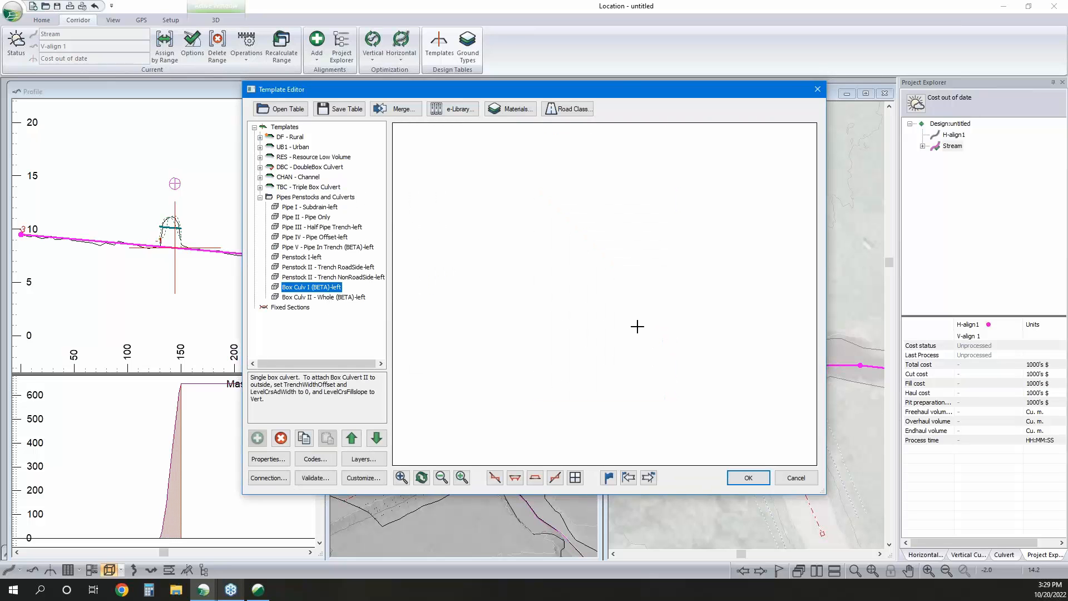
{"action": "right_click", "coordinate": [326, 288]}
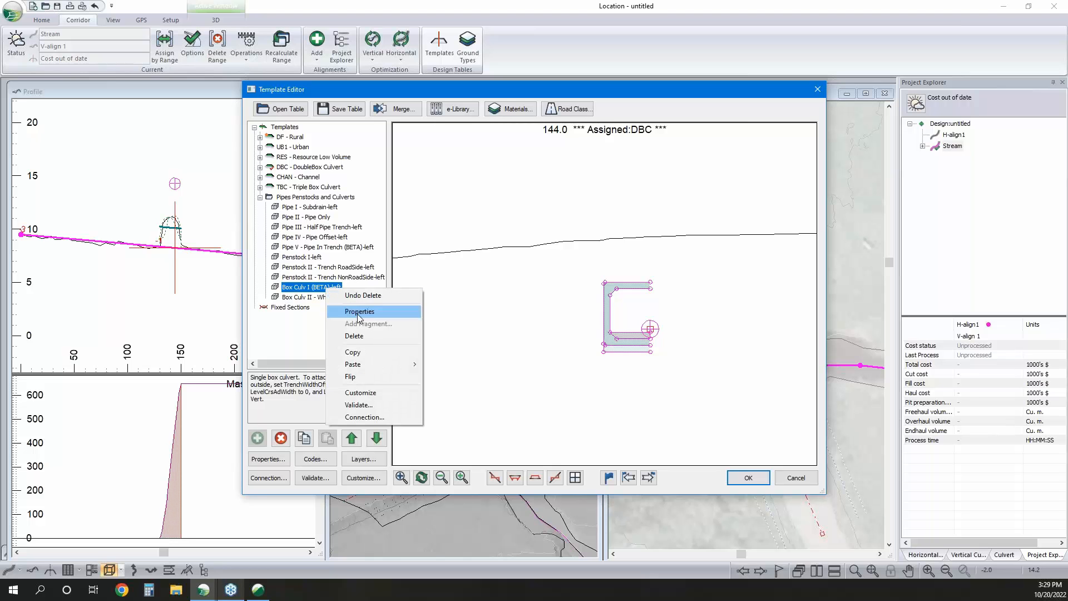
{"action": "left_click", "coordinate": [359, 351]}
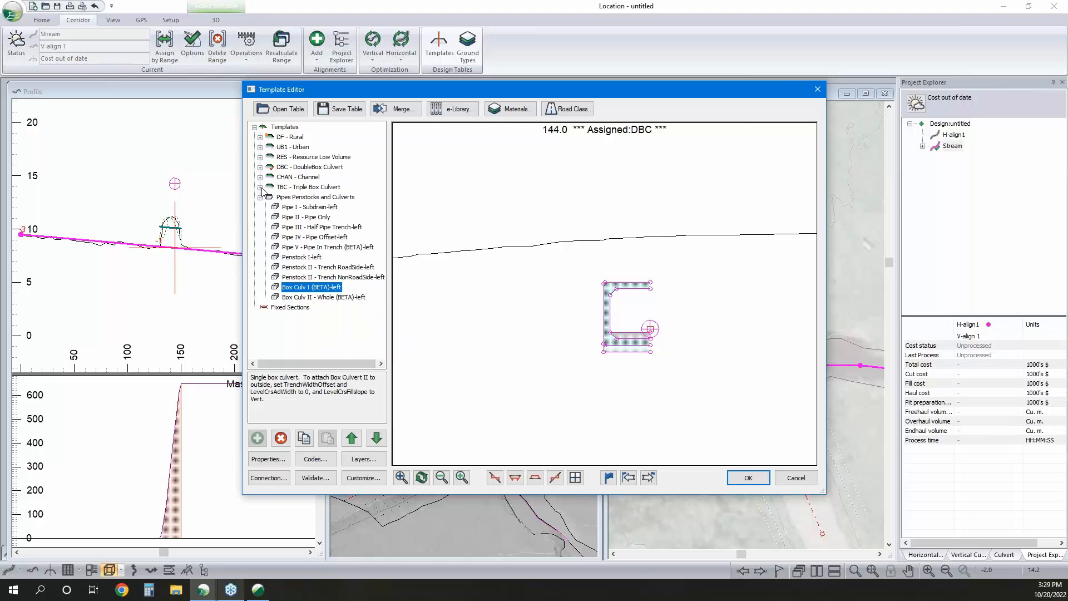
{"action": "left_click", "coordinate": [260, 188]}
{"action": "left_click", "coordinate": [310, 198]}
{"action": "right_click", "coordinate": [310, 198]}
{"action": "mouse_move", "coordinate": [375, 279]}
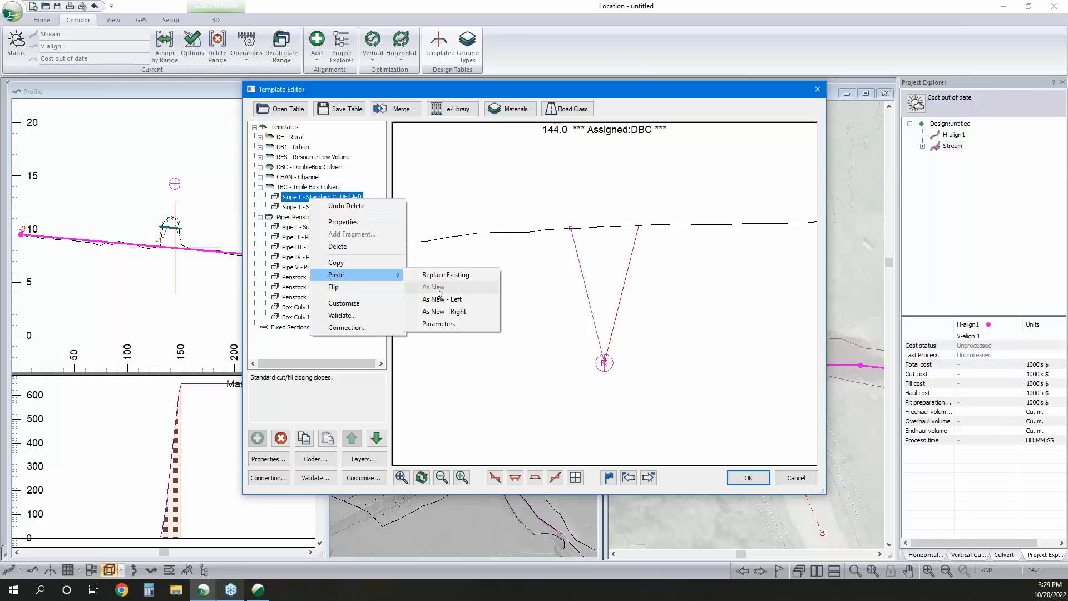
{"action": "left_click", "coordinate": [445, 298]}
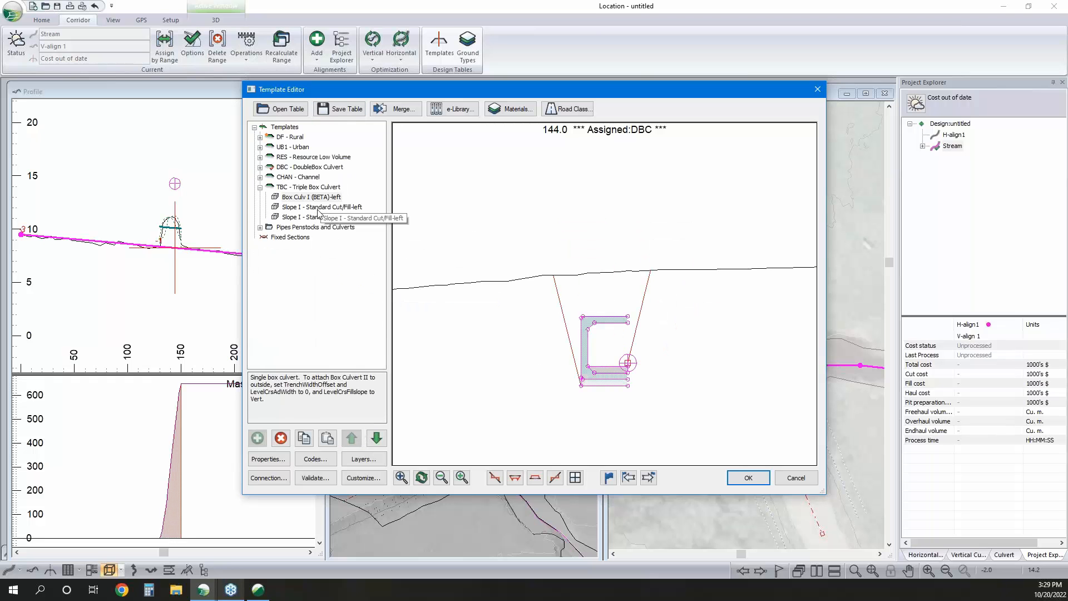
Copy the Box Culv II - Whole (BETA) component into the TBC template as a new left component after Box Culv I
{"action": "left_click", "coordinate": [259, 228]}
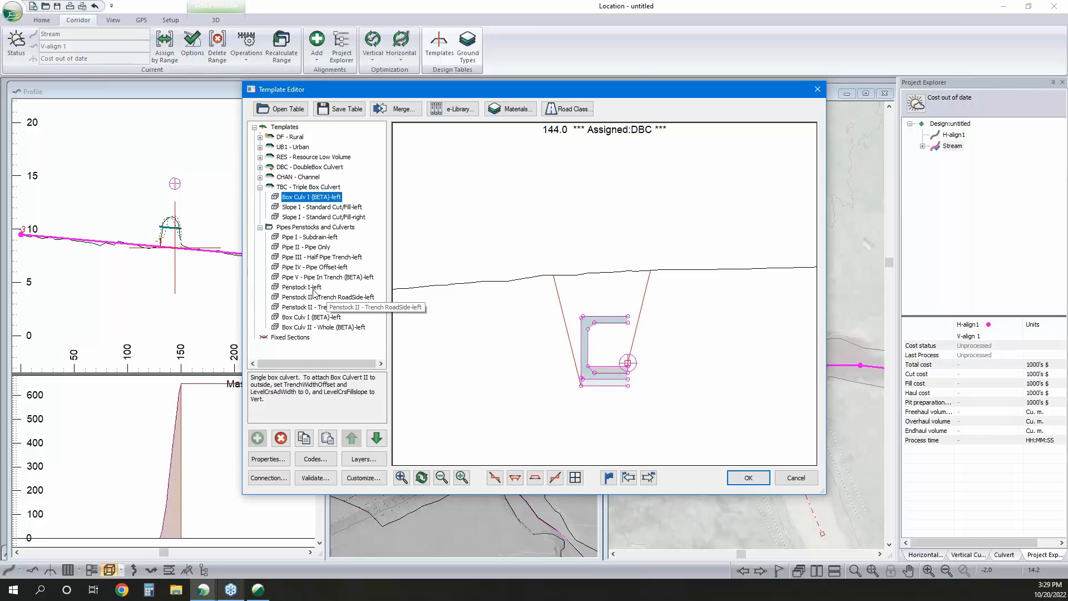
{"action": "left_click", "coordinate": [317, 327]}
{"action": "right_click", "coordinate": [316, 329]}
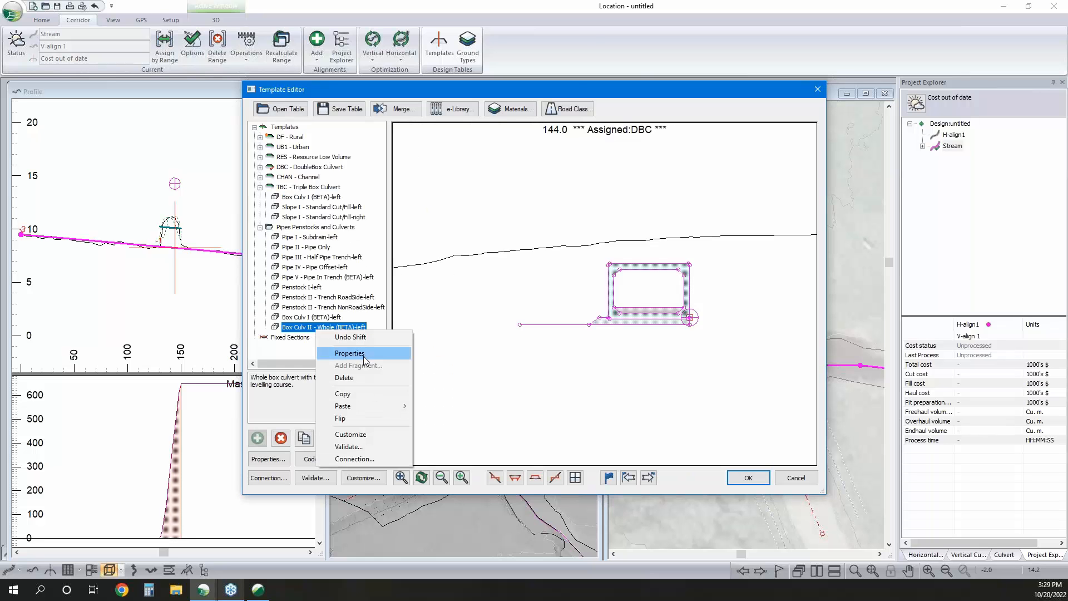
{"action": "left_click", "coordinate": [344, 394]}
{"action": "left_click", "coordinate": [309, 198]}
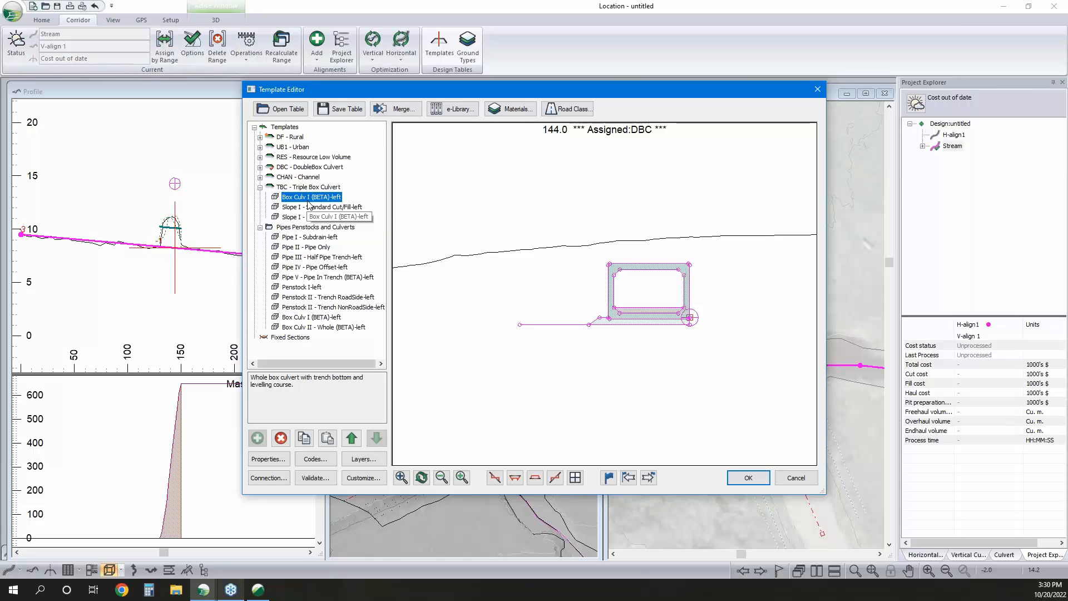
{"action": "right_click", "coordinate": [309, 198]}
{"action": "mouse_move", "coordinate": [373, 283]}
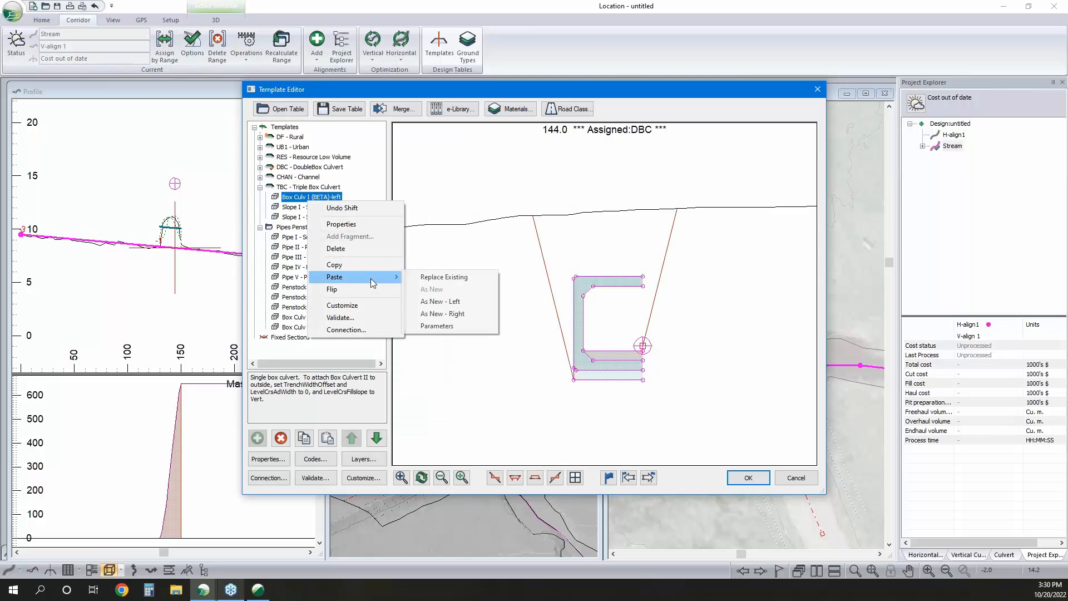
{"action": "left_click", "coordinate": [440, 301]}
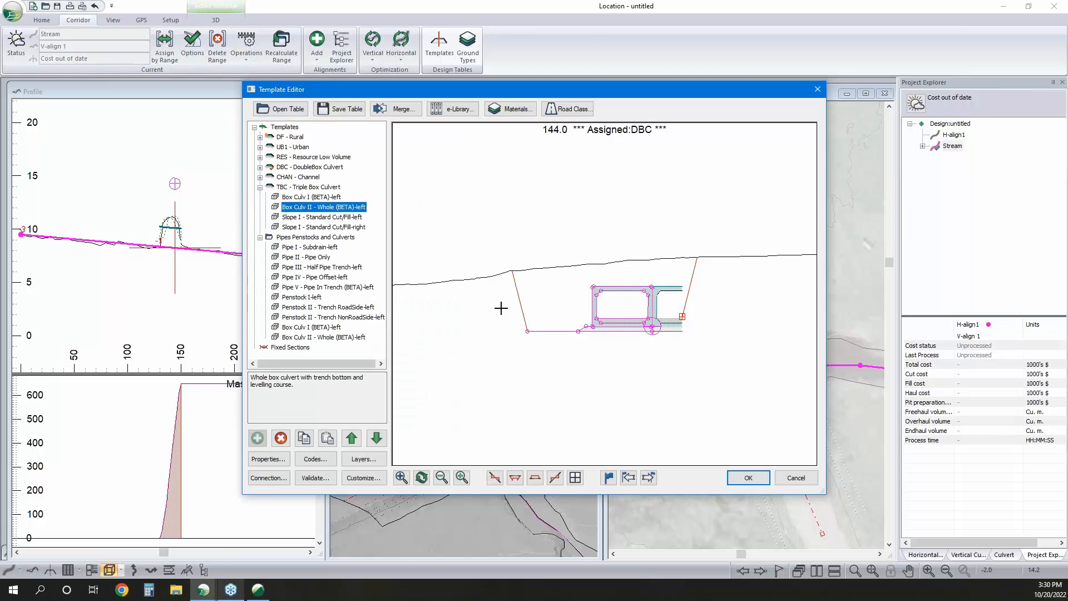
Examine the parameters of the TBC template's Box Culv I and Box Culv II - Whole components without changing them
{"action": "left_click", "coordinate": [312, 197]}
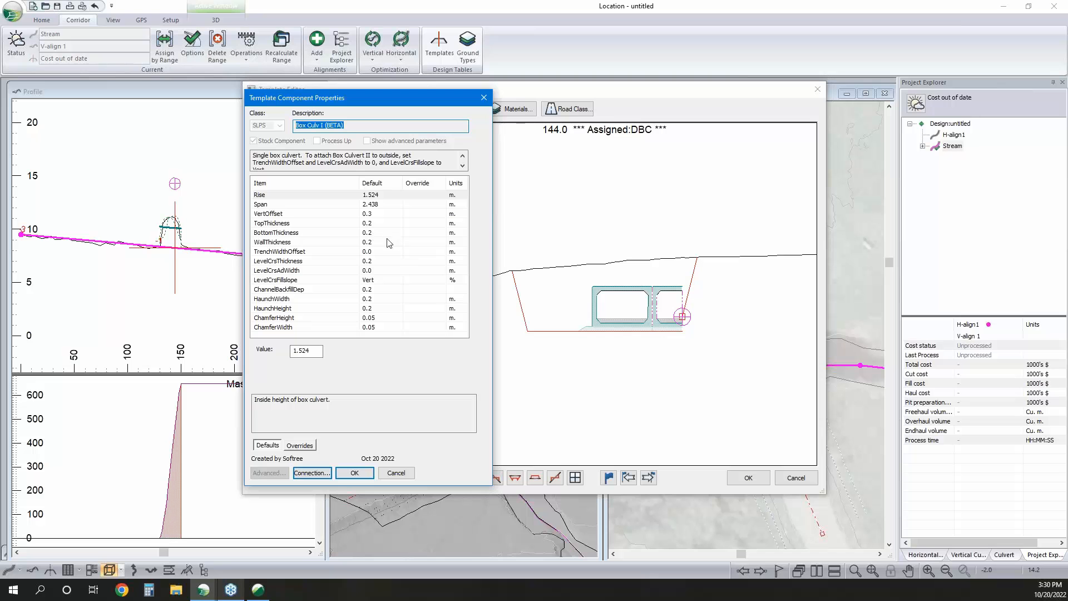
{"action": "left_click", "coordinate": [395, 474]}
{"action": "left_click", "coordinate": [303, 207]}
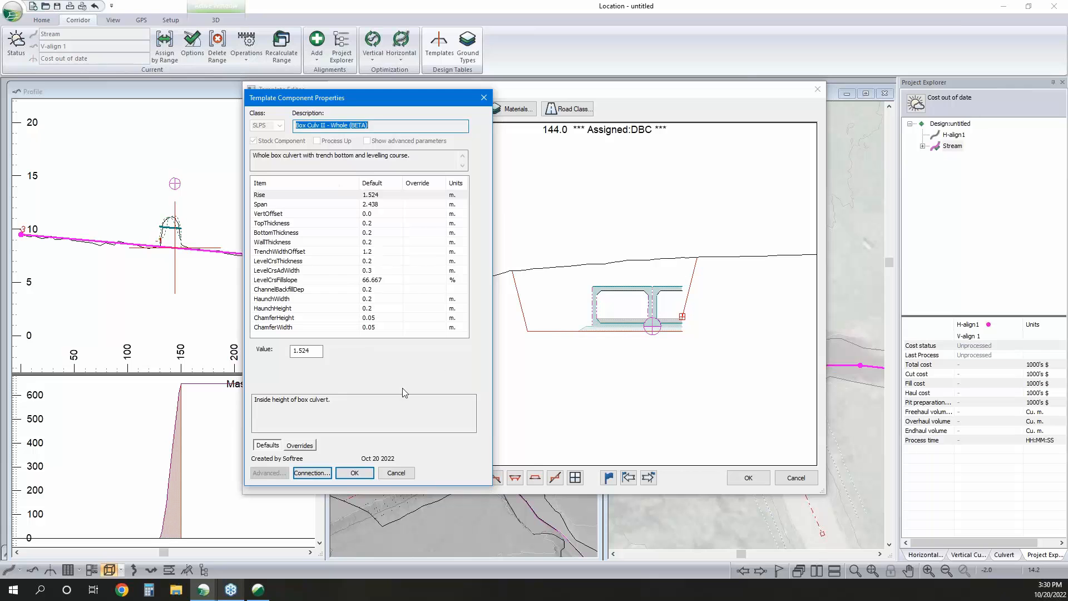
{"action": "left_click", "coordinate": [397, 473]}
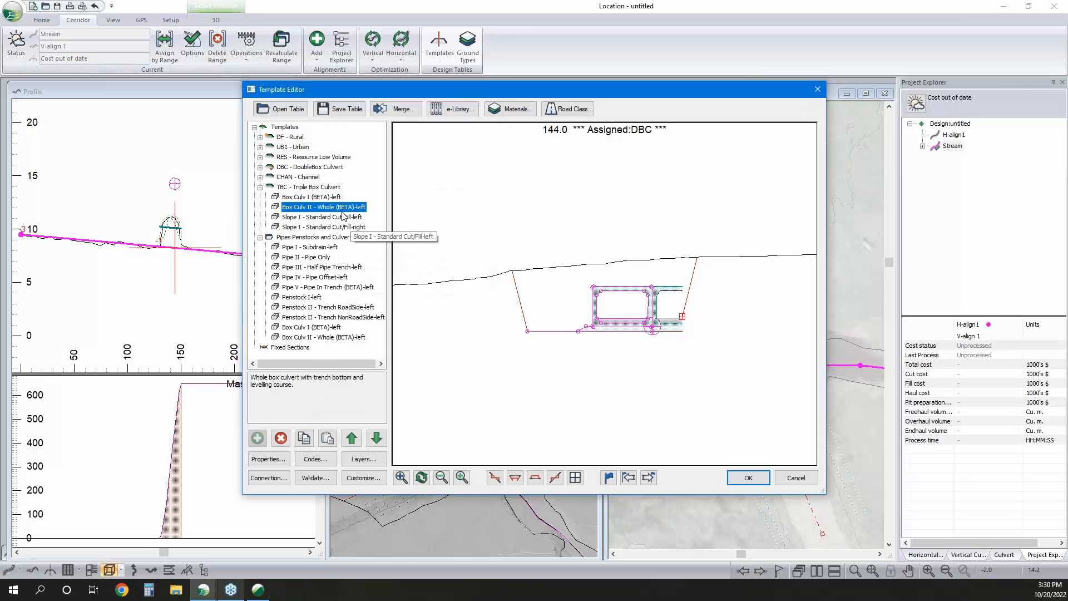
Copy the TBC template's left Box Culv I (BETA) component and paste it as a new right-side component
{"action": "right_click", "coordinate": [330, 198]}
{"action": "left_click", "coordinate": [357, 263]}
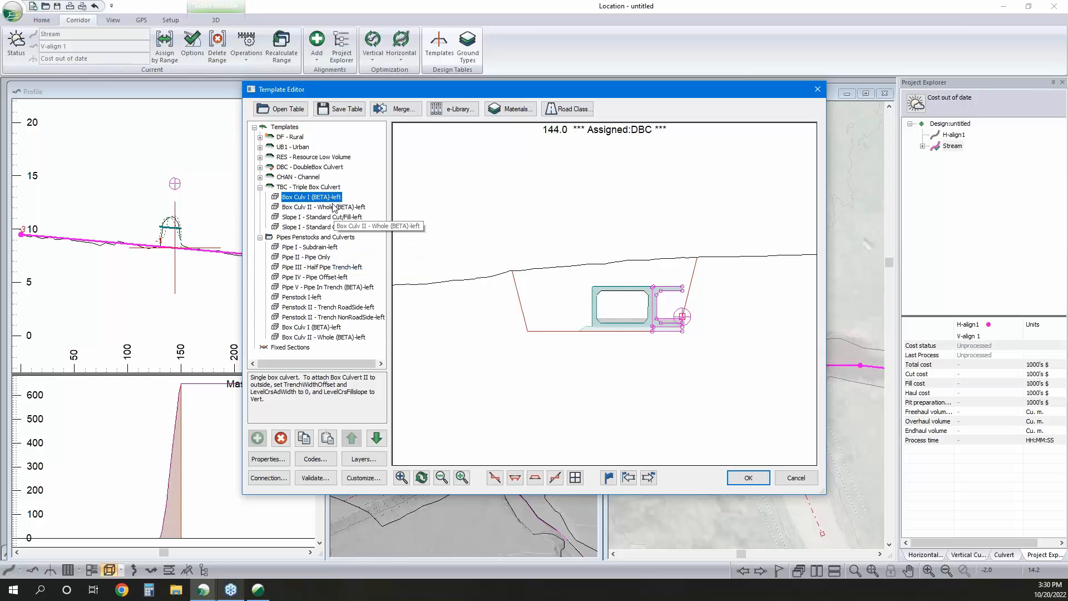
{"action": "right_click", "coordinate": [334, 198]}
{"action": "mouse_move", "coordinate": [397, 278]}
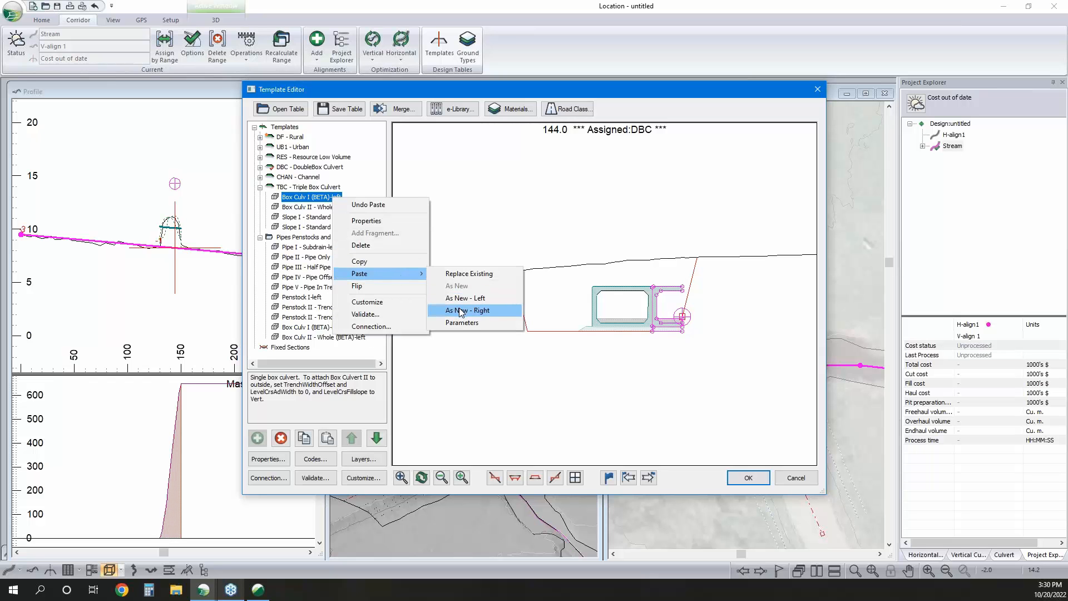
{"action": "left_click", "coordinate": [467, 308]}
Copy the TBC template's left Box Culv II - Whole (BETA) component and paste it as a new right-side component
{"action": "left_click", "coordinate": [336, 218]}
{"action": "right_click", "coordinate": [351, 217]}
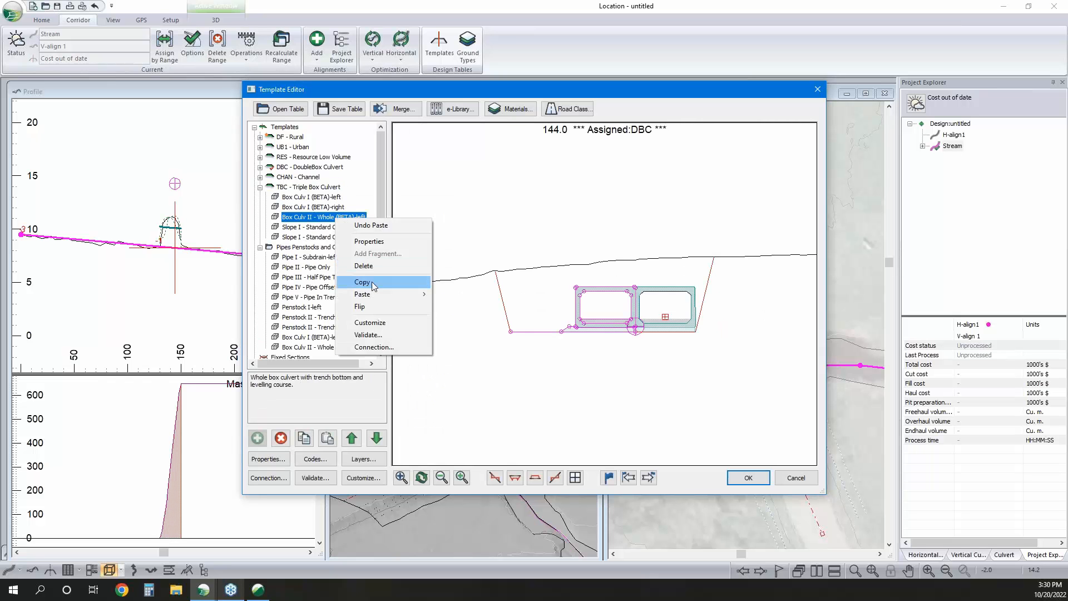
{"action": "key", "text": "Escape"}
{"action": "right_click", "coordinate": [351, 219]}
{"action": "mouse_move", "coordinate": [428, 290]}
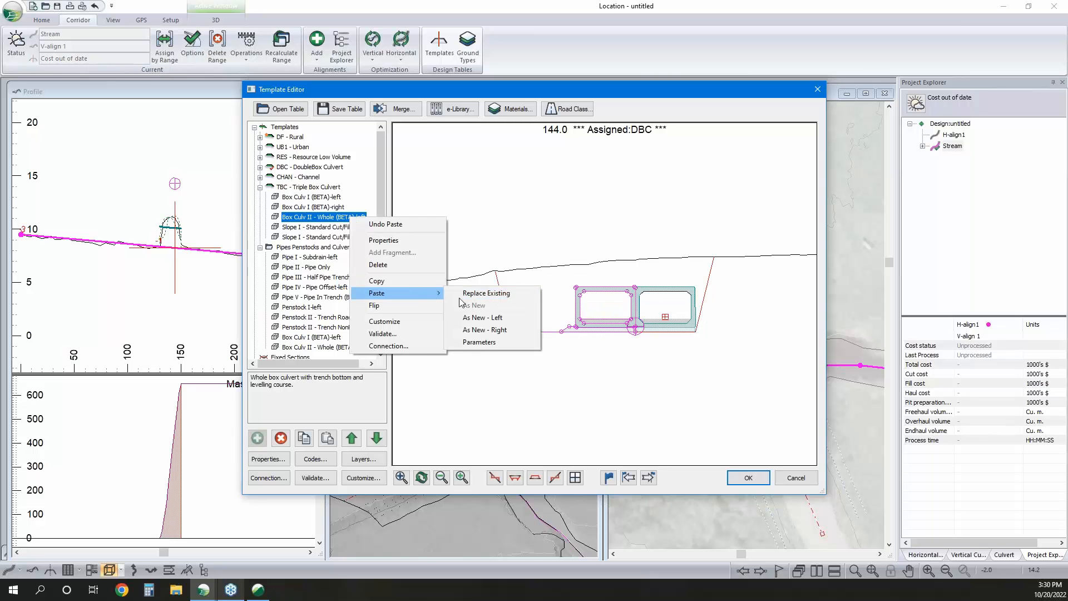
{"action": "left_click", "coordinate": [492, 330]}
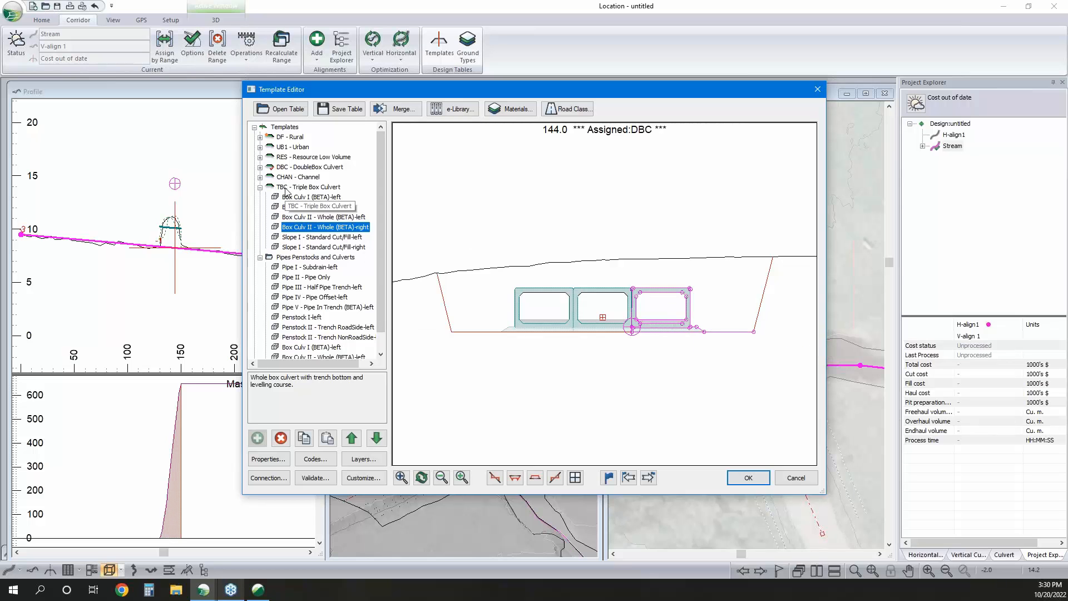
Compare the Triple Box Culvert and DoubleBox Culvert template cross-sections, and accept the Template Editor changes
{"action": "left_click", "coordinate": [282, 188]}
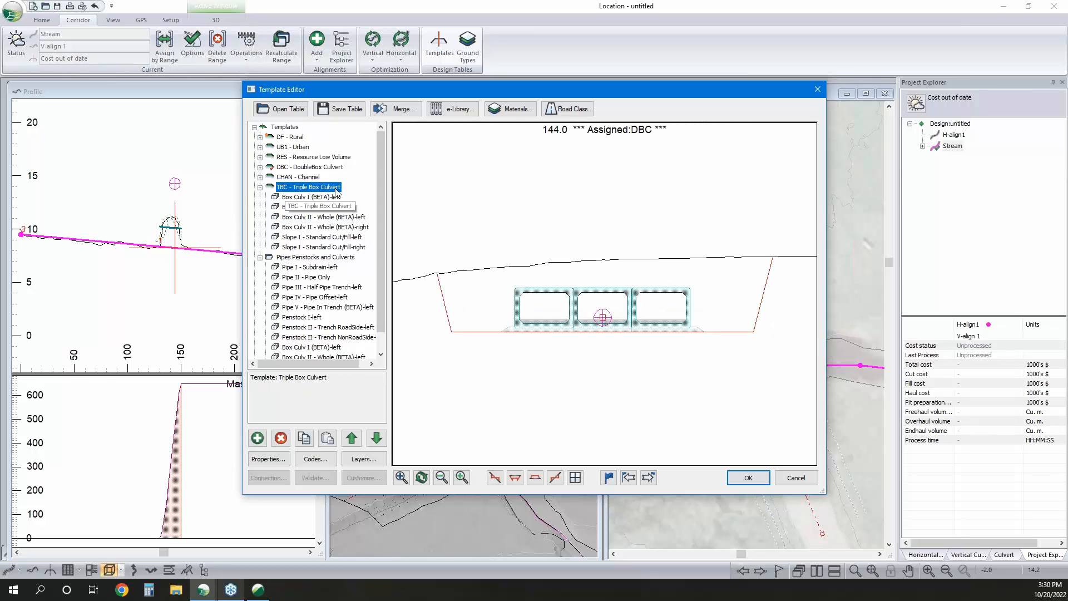
{"action": "left_click", "coordinate": [288, 168]}
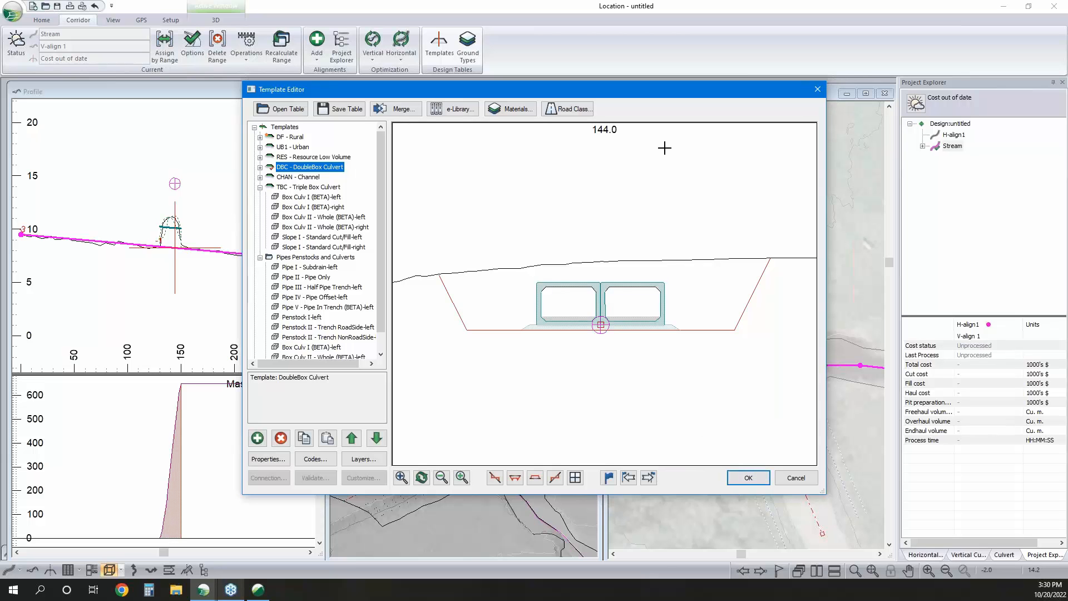
{"action": "left_click_drag", "start_coordinate": [643, 93], "coordinate": [649, 134]}
{"action": "left_click_drag", "start_coordinate": [708, 255], "coordinate": [718, 139]}
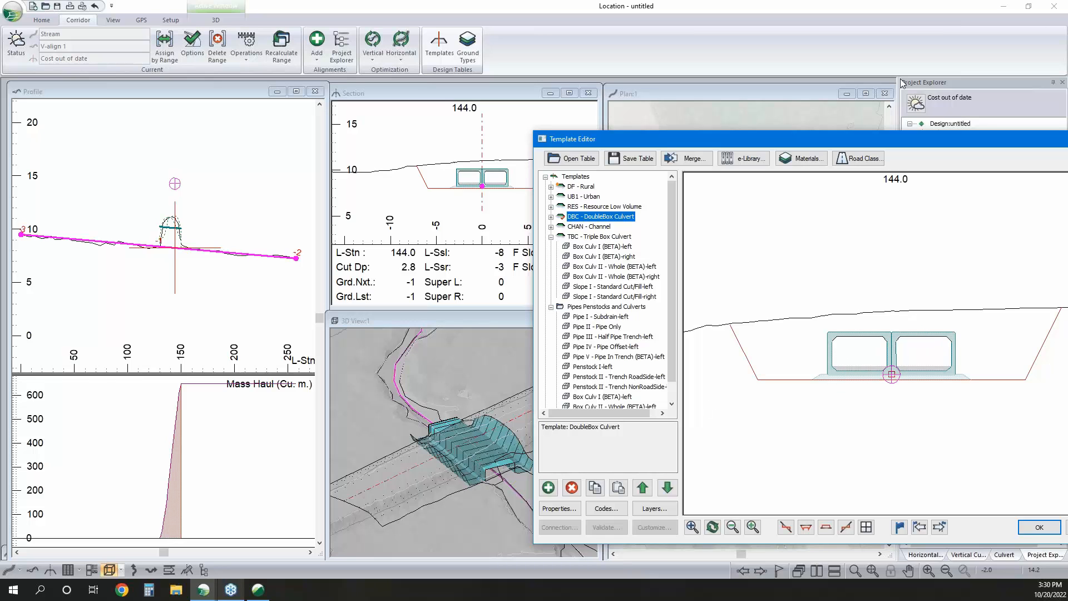
{"action": "left_click_drag", "start_coordinate": [899, 137], "coordinate": [697, 66]}
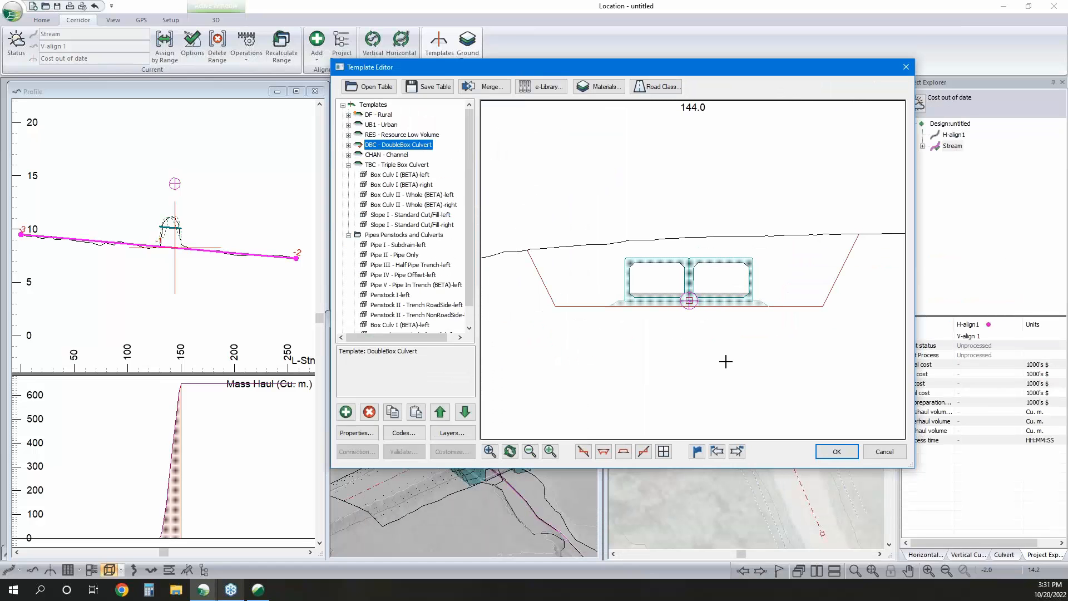
{"action": "left_click", "coordinate": [838, 453]}
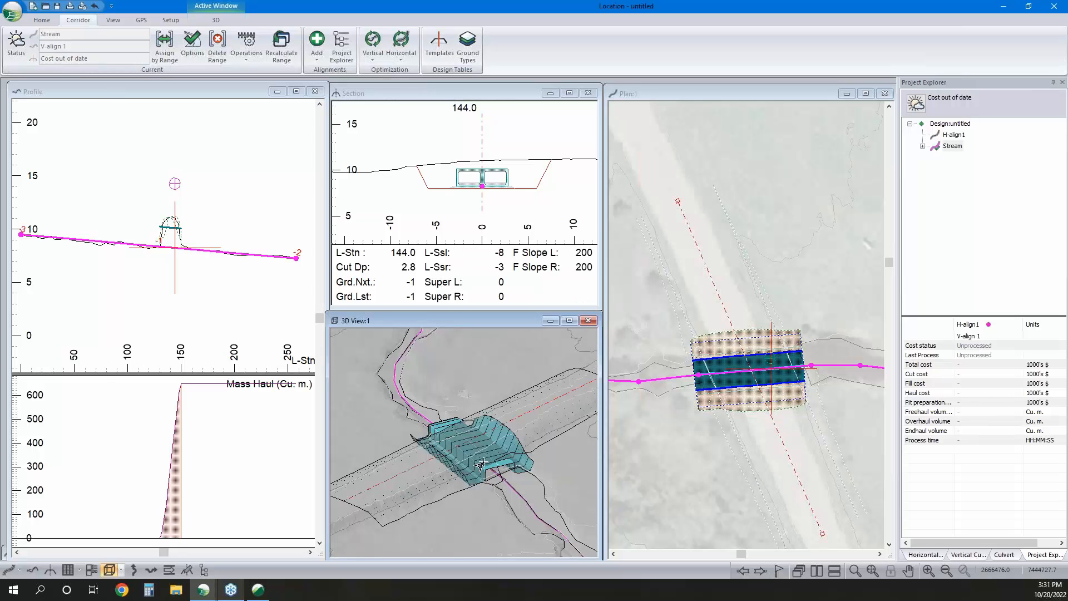
Add a Stream corridor surface to the 3D view's reference surfaces, using the layer SG - Subgrade material
{"action": "right_click", "coordinate": [502, 445]}
{"action": "left_click", "coordinate": [531, 451]}
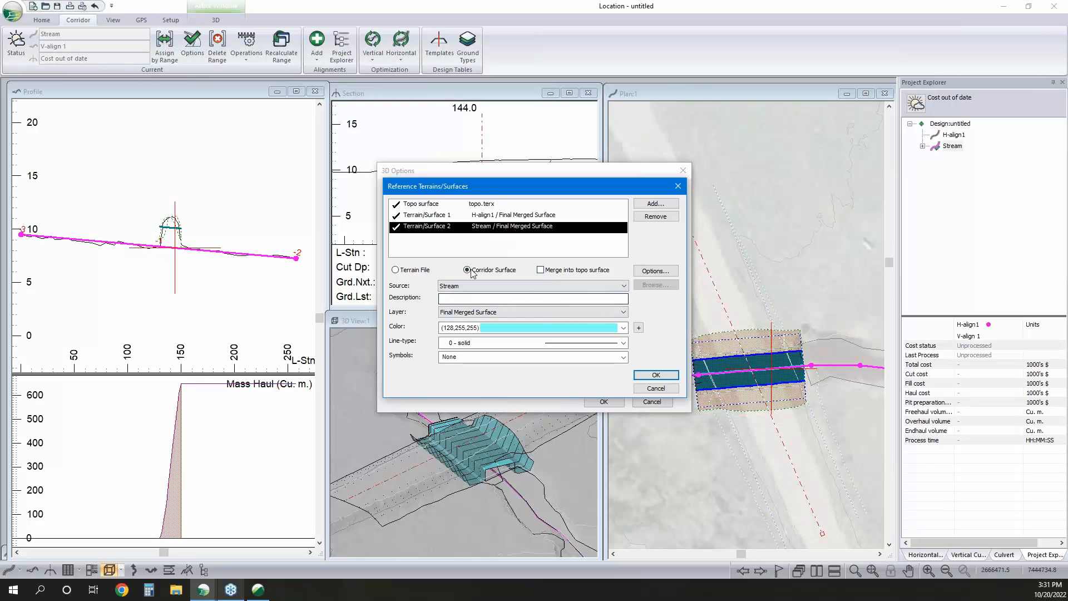
{"action": "left_click", "coordinate": [655, 203]}
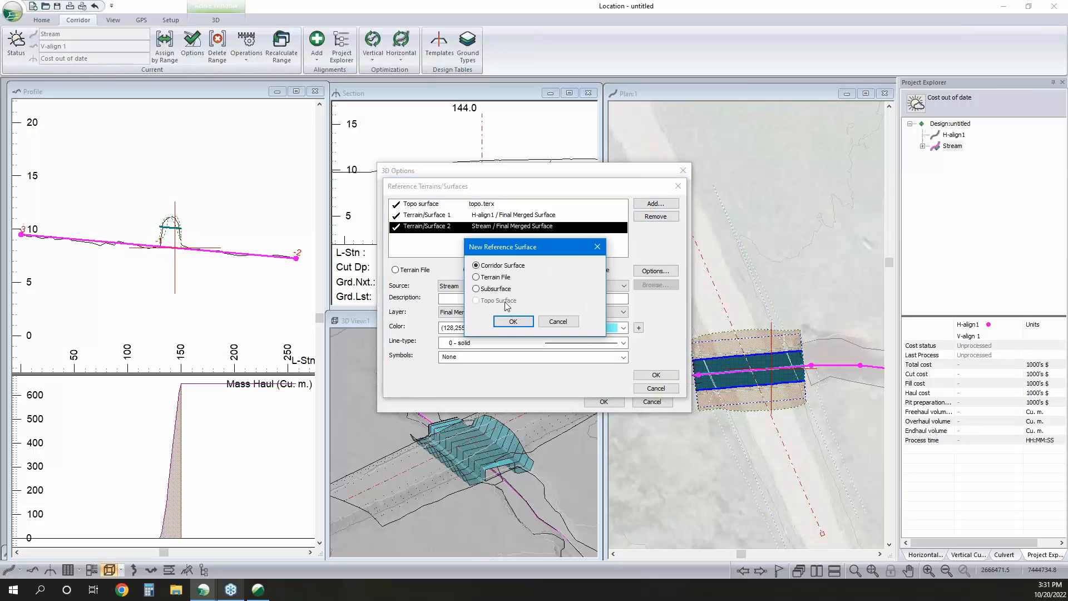
{"action": "left_click", "coordinate": [512, 321]}
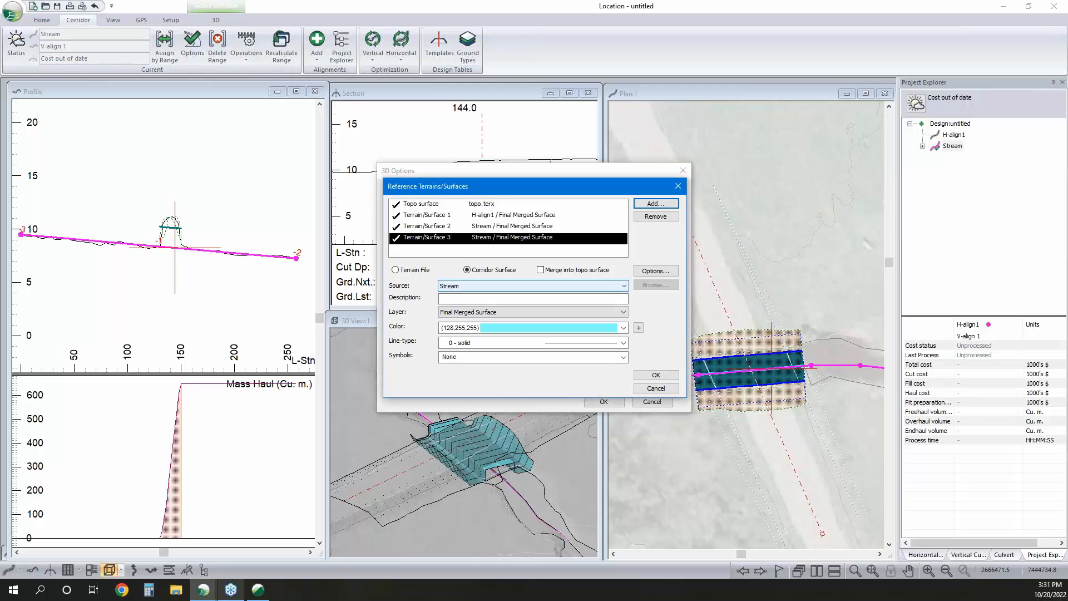
{"action": "left_click", "coordinate": [503, 313]}
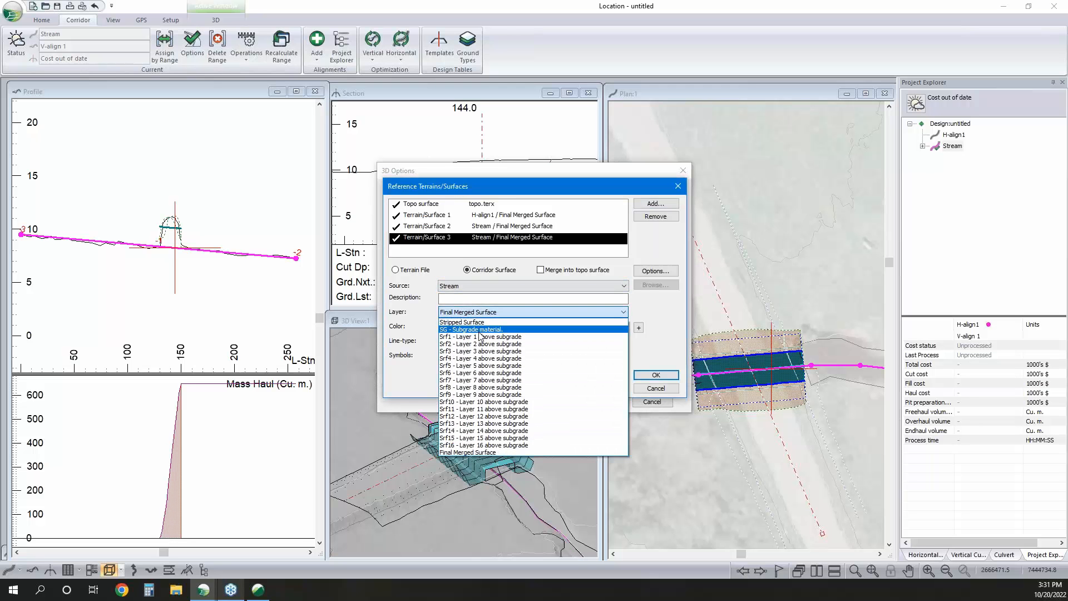
{"action": "left_click", "coordinate": [489, 331]}
Set the Stream subgrade reference surface's color to brown (153,102,51)
{"action": "left_click", "coordinate": [513, 331]}
{"action": "scroll", "coordinate": [507, 247], "scroll_direction": "up", "scroll_amount": 12}
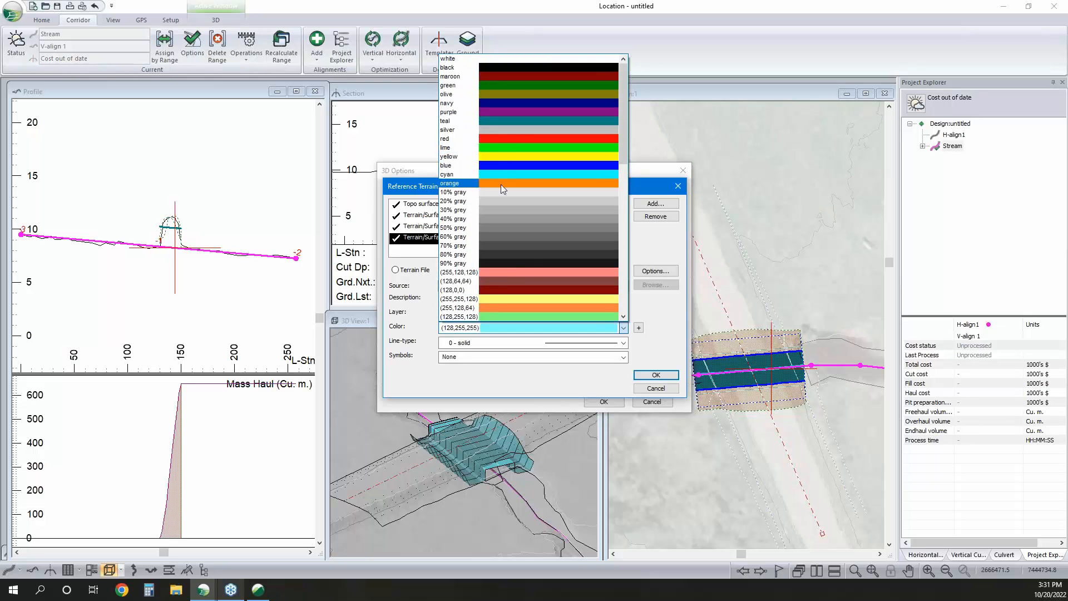
{"action": "scroll", "coordinate": [532, 261], "scroll_direction": "down", "scroll_amount": 3}
{"action": "scroll", "coordinate": [532, 261], "scroll_direction": "down", "scroll_amount": 8}
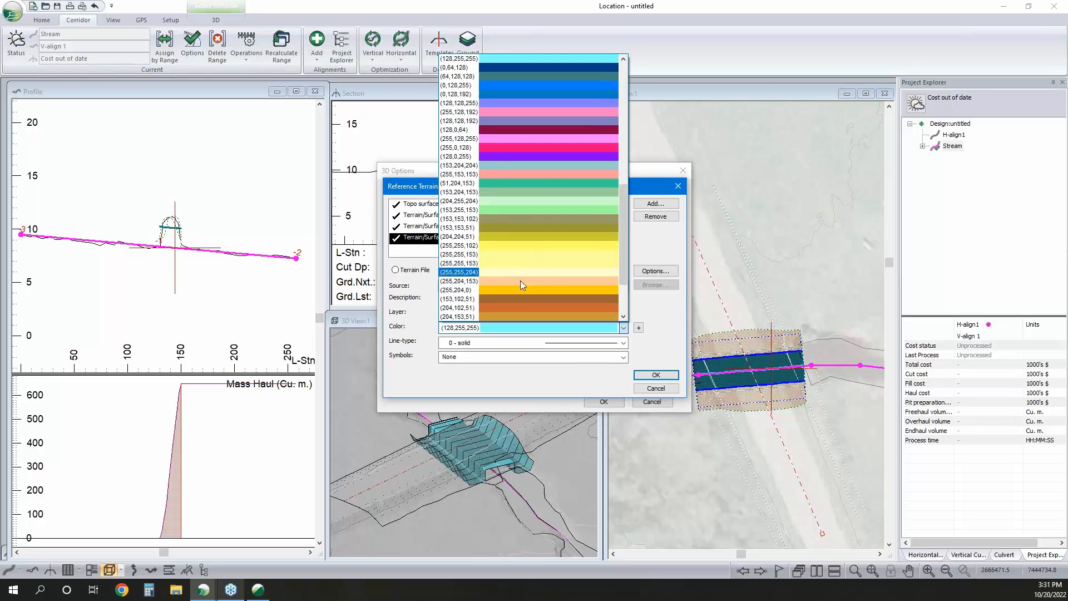
{"action": "left_click", "coordinate": [517, 297]}
Add a Stream corridor reference surface using the layer Srf6 - Layer 6 above subgrade, colored light cyan (128,255,255)
{"action": "left_click", "coordinate": [656, 204]}
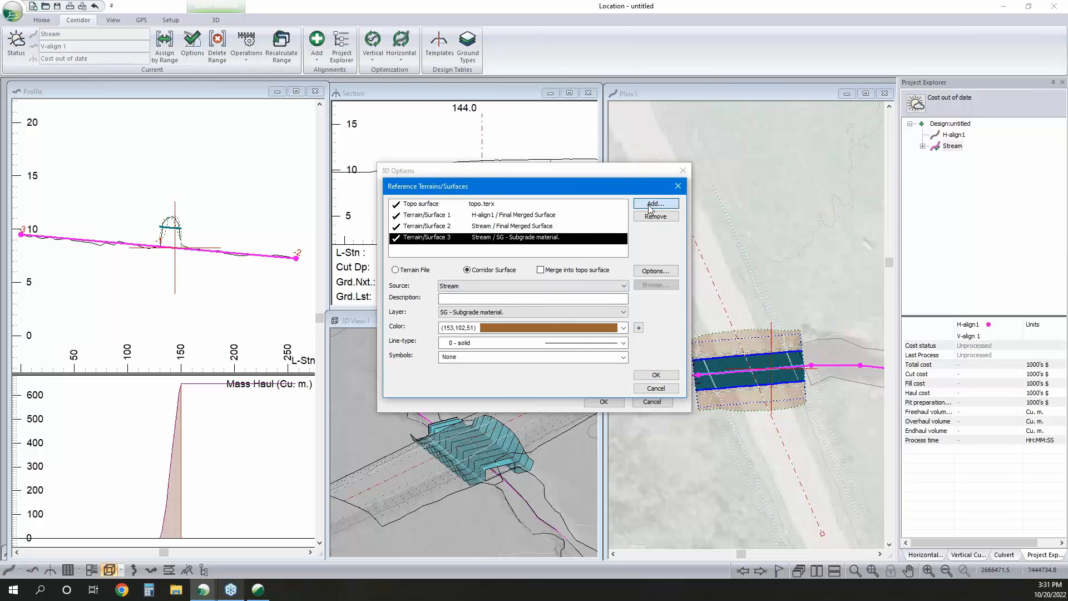
{"action": "left_click", "coordinate": [510, 322]}
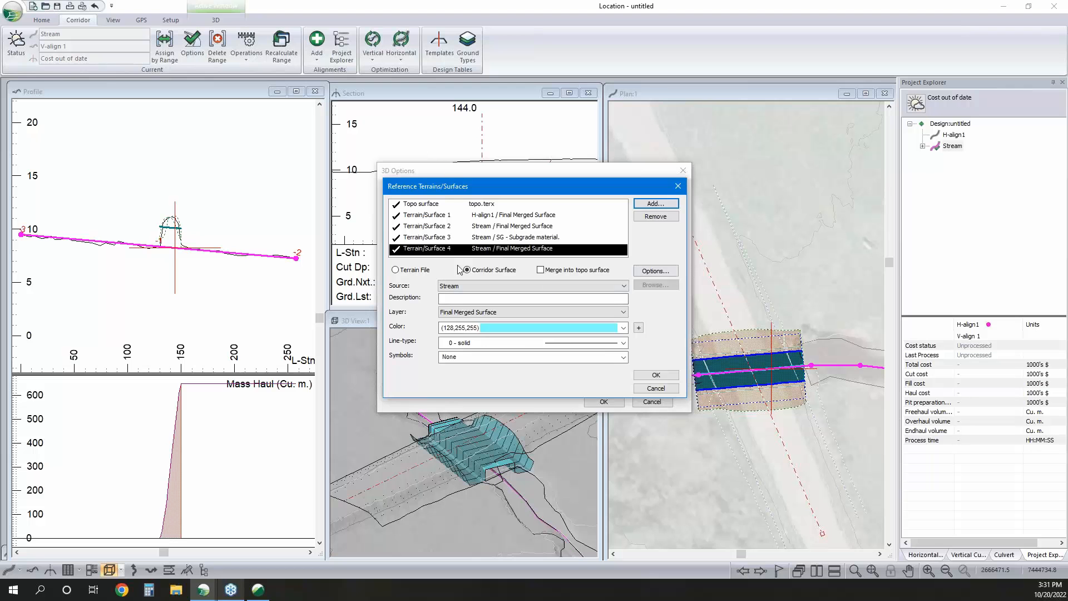
{"action": "left_click", "coordinate": [462, 312]}
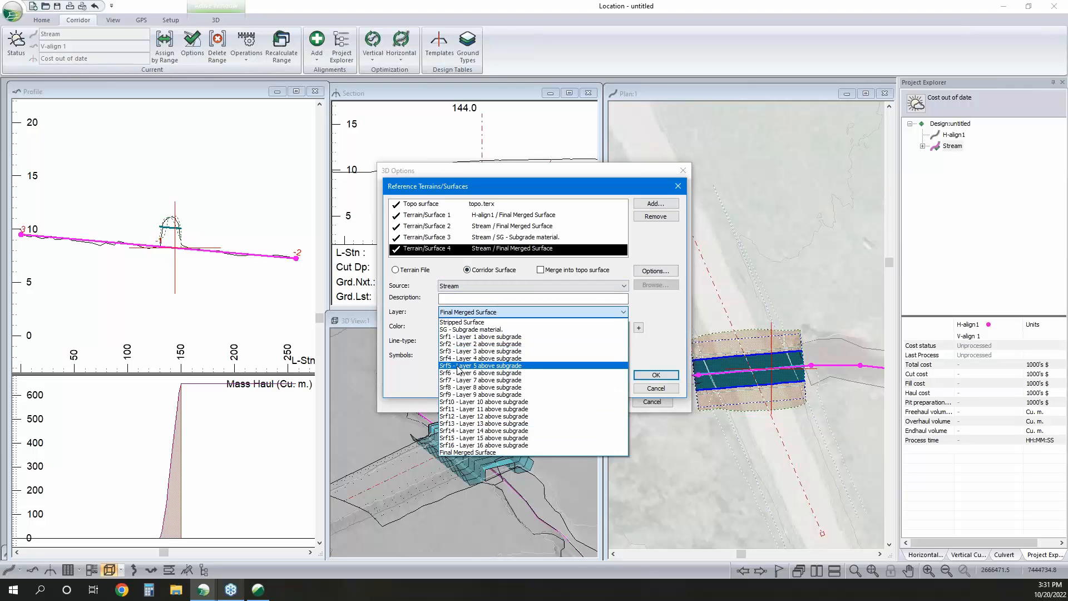
{"action": "left_click", "coordinate": [459, 373]}
{"action": "left_click", "coordinate": [498, 328]}
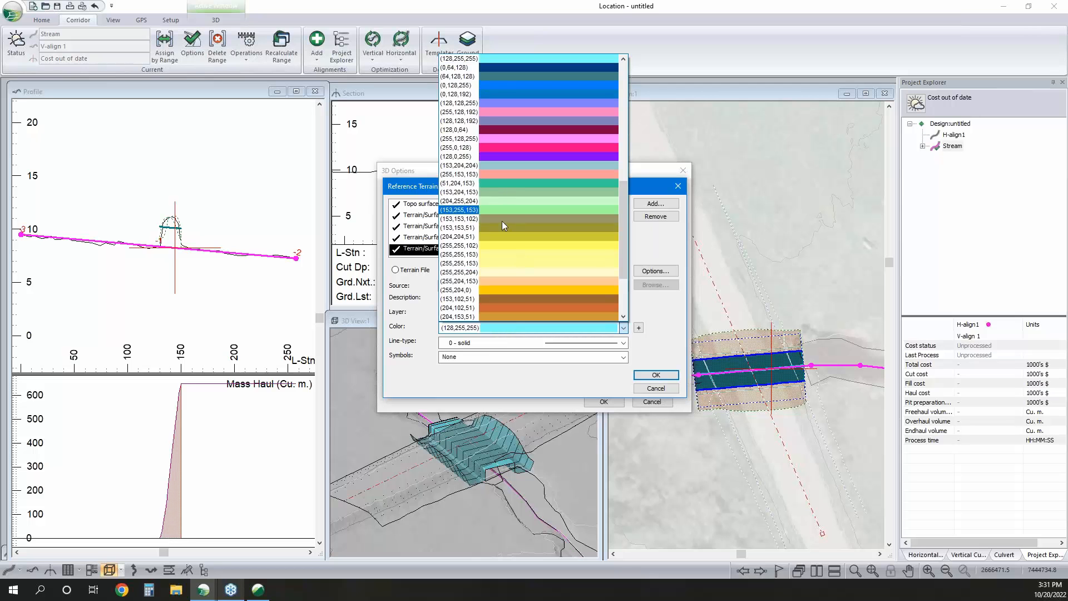
{"action": "scroll", "coordinate": [523, 209], "scroll_direction": "up", "scroll_amount": 1}
{"action": "scroll", "coordinate": [523, 208], "scroll_direction": "up", "scroll_amount": 3}
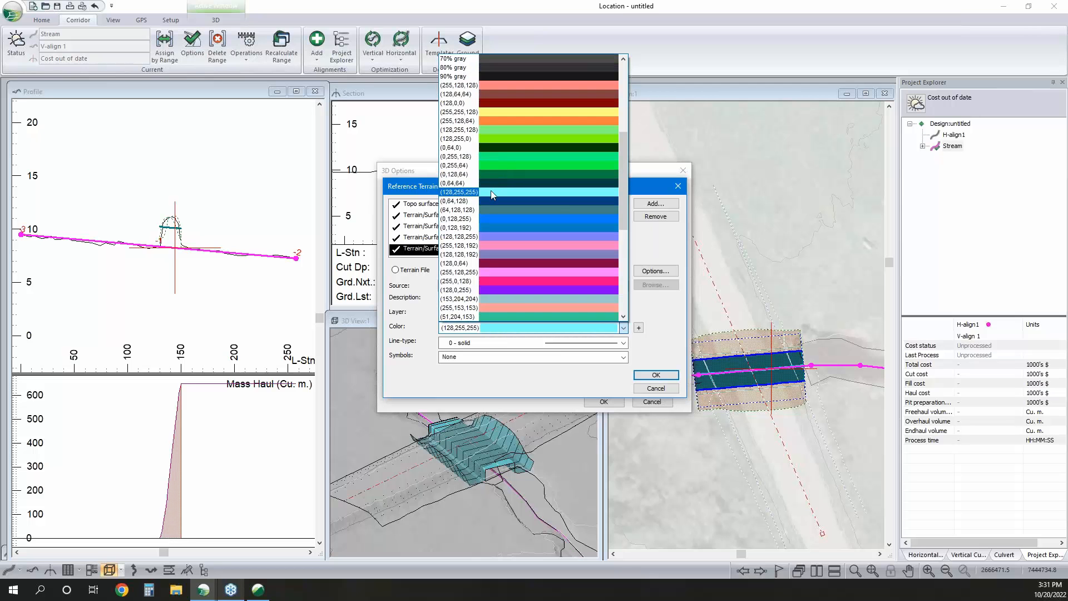
{"action": "left_click", "coordinate": [491, 190]}
Add a Stream corridor reference surface using the layer Srf7 - Layer 7 above subgrade, colored yellow (204,204,51)
{"action": "left_click", "coordinate": [657, 204]}
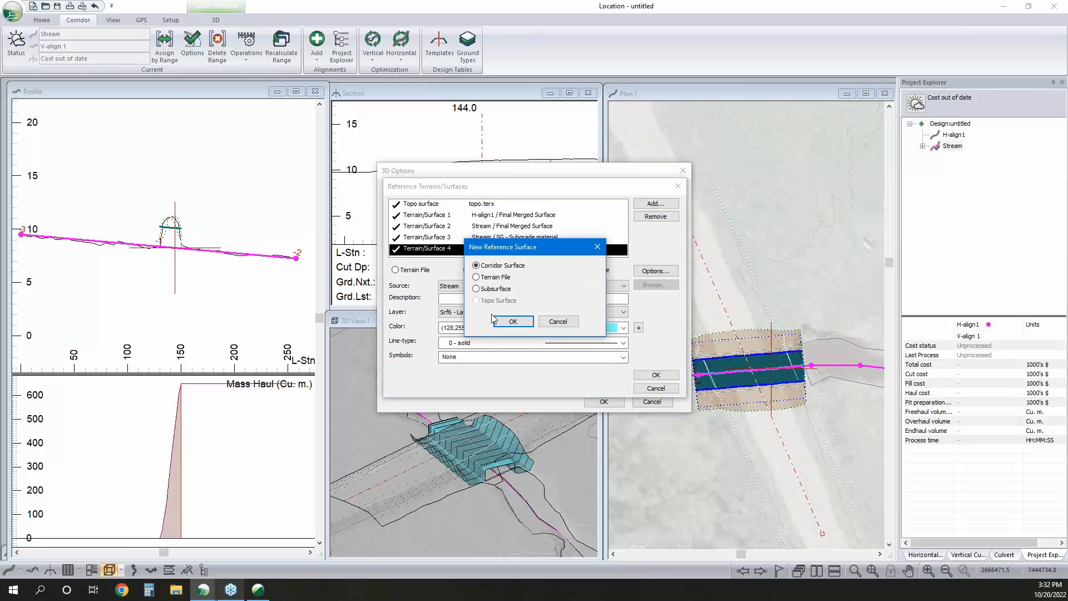
{"action": "left_click", "coordinate": [499, 322]}
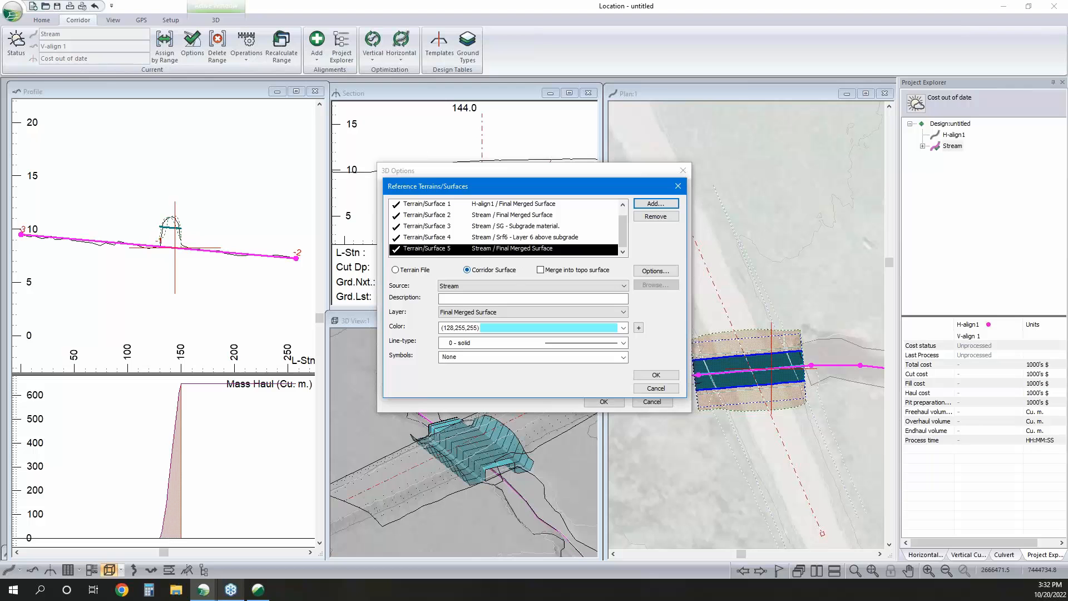
{"action": "left_click", "coordinate": [494, 312]}
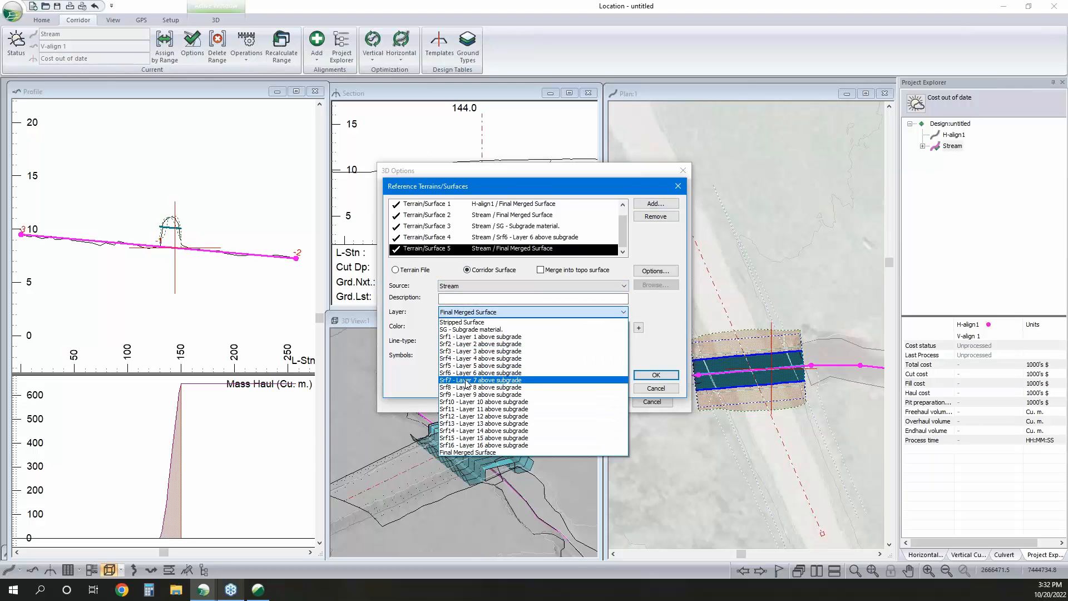
{"action": "left_click", "coordinate": [489, 380]}
{"action": "left_click", "coordinate": [512, 328]}
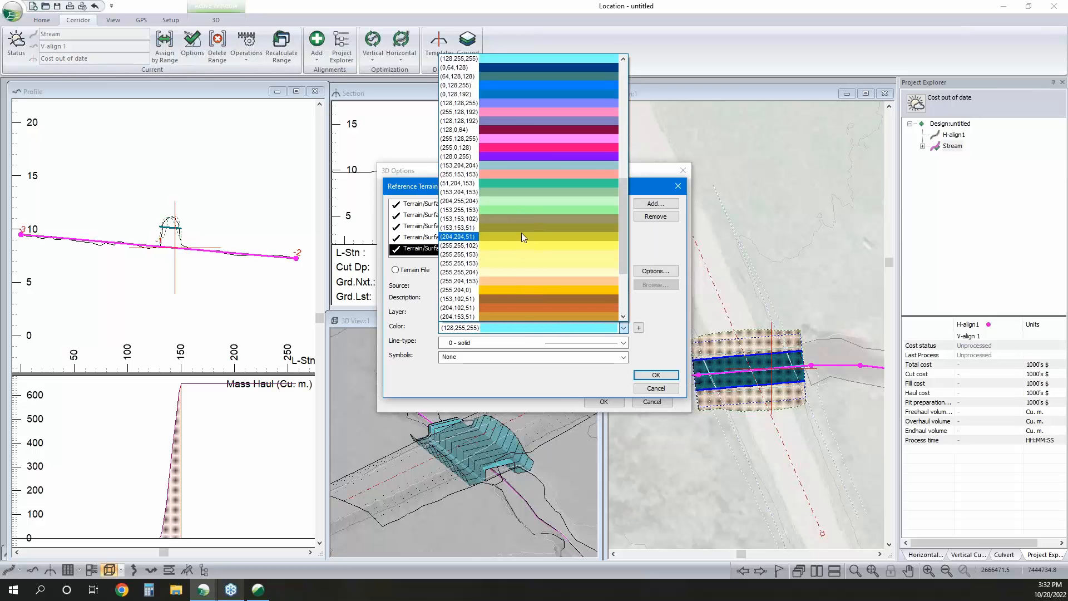
{"action": "left_click", "coordinate": [522, 237]}
Add a Stream corridor reference surface using the layer Srf8 - Layer 8 above subgrade, and open its color choices
{"action": "left_click", "coordinate": [651, 204]}
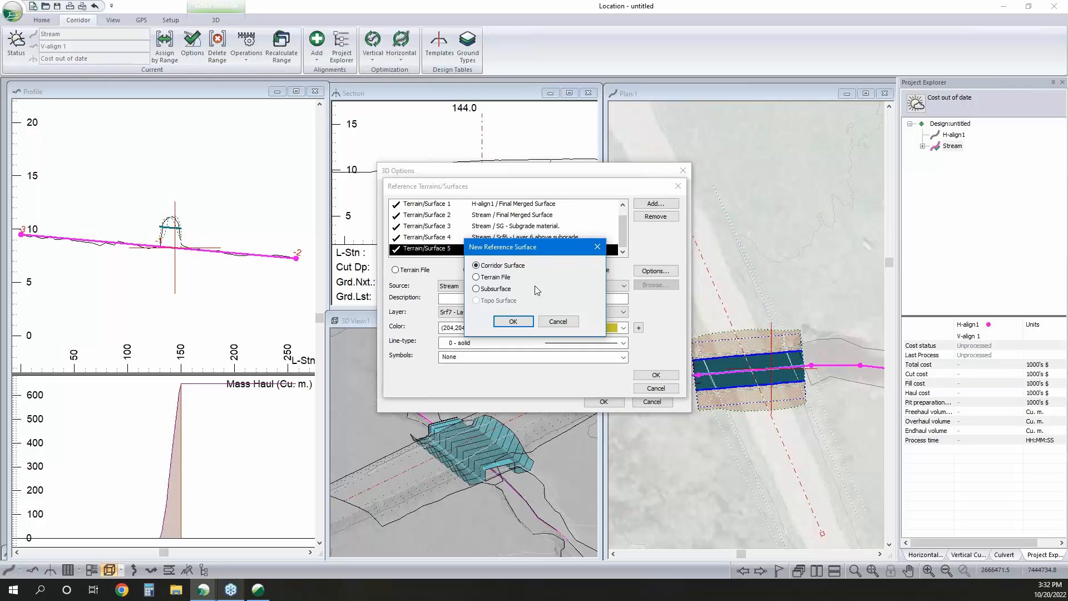
{"action": "left_click_drag", "start_coordinate": [523, 248], "coordinate": [624, 267]}
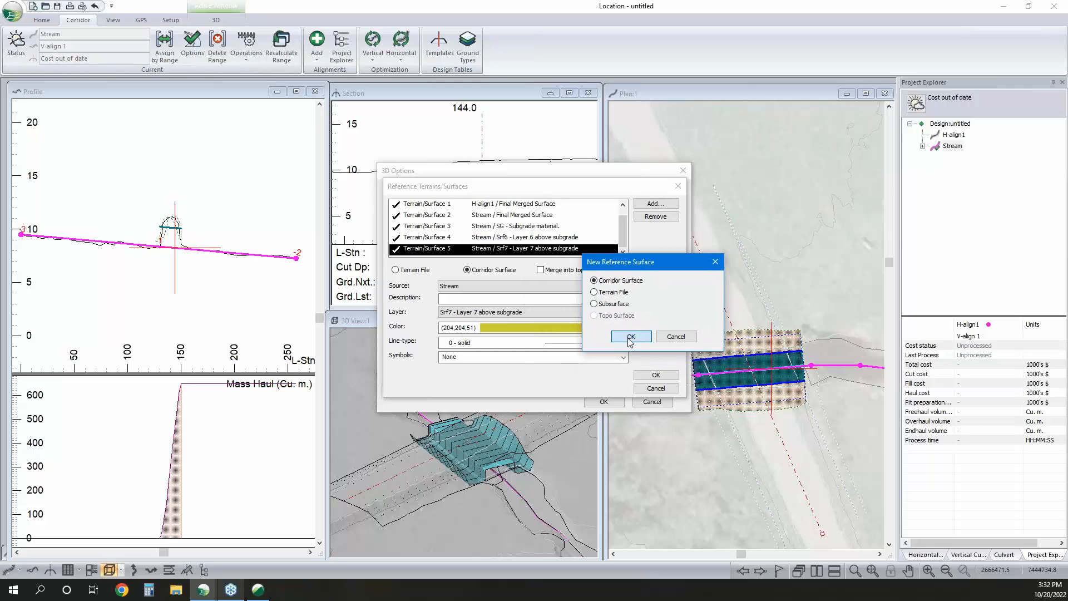
{"action": "left_click", "coordinate": [615, 340]}
{"action": "left_click", "coordinate": [506, 313]}
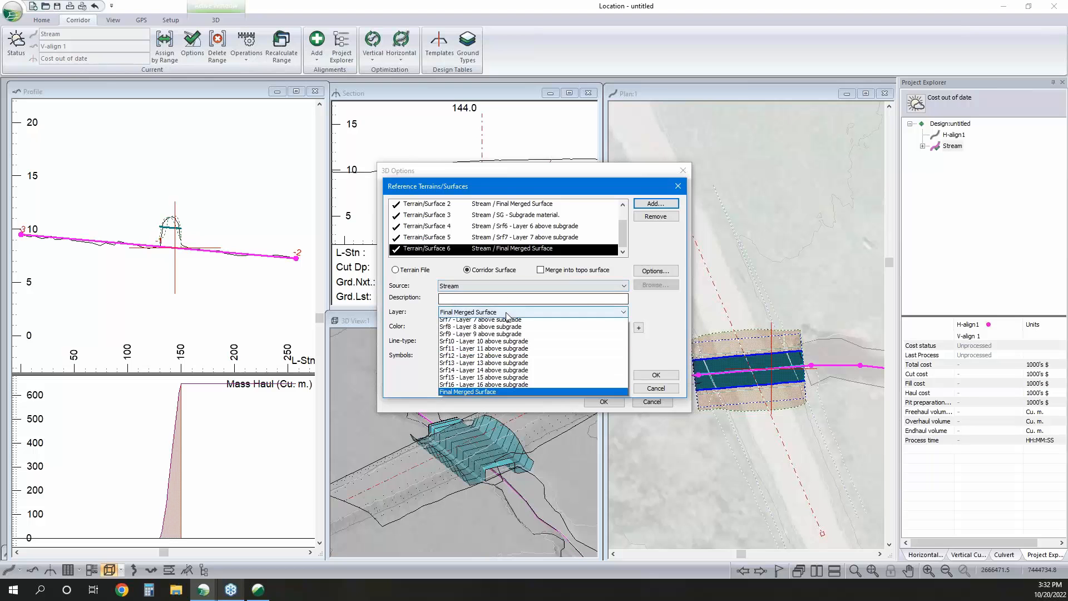
{"action": "left_click", "coordinate": [483, 387]}
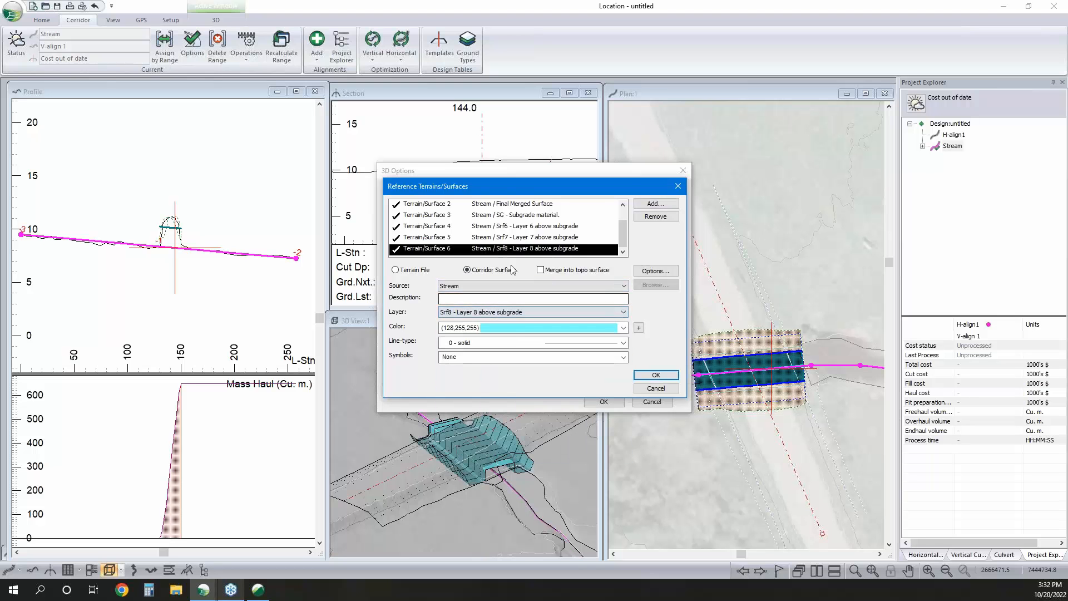
{"action": "left_click", "coordinate": [512, 328]}
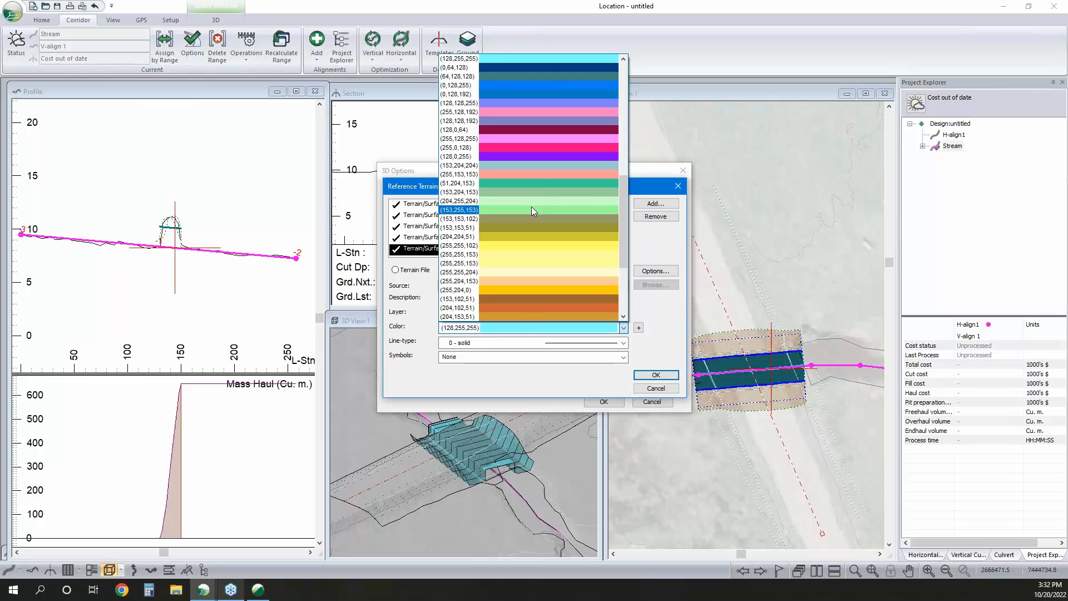
{"action": "scroll", "coordinate": [546, 174], "scroll_direction": "up", "scroll_amount": 7}
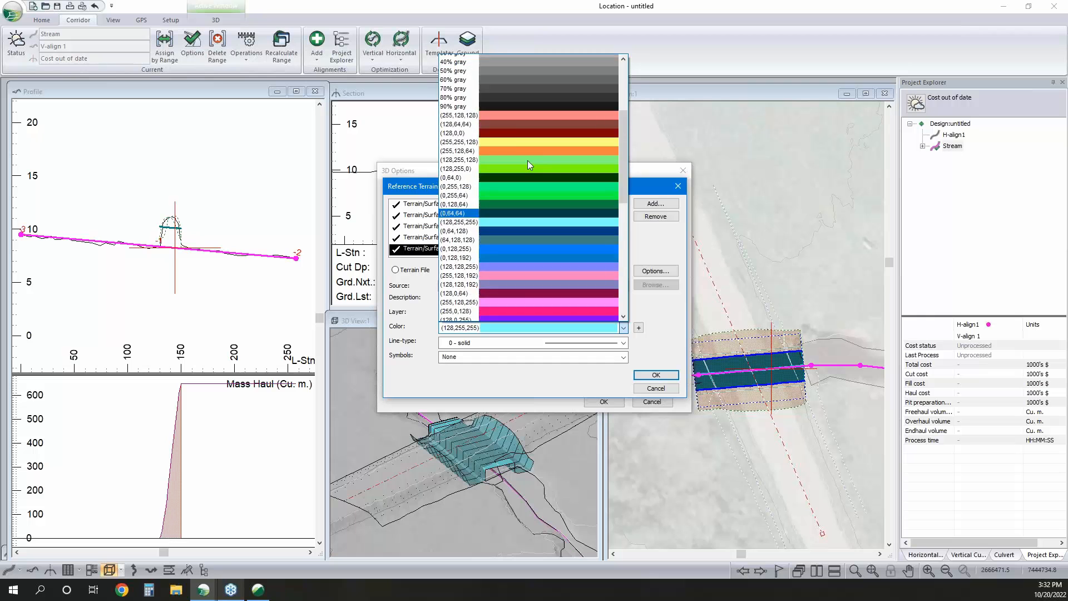
Set the color of the Stream / Srf8 - Layer 8 above subgrade surface to teal
{"action": "scroll", "coordinate": [511, 148], "scroll_direction": "up", "scroll_amount": 3}
{"action": "left_click", "coordinate": [509, 120]}
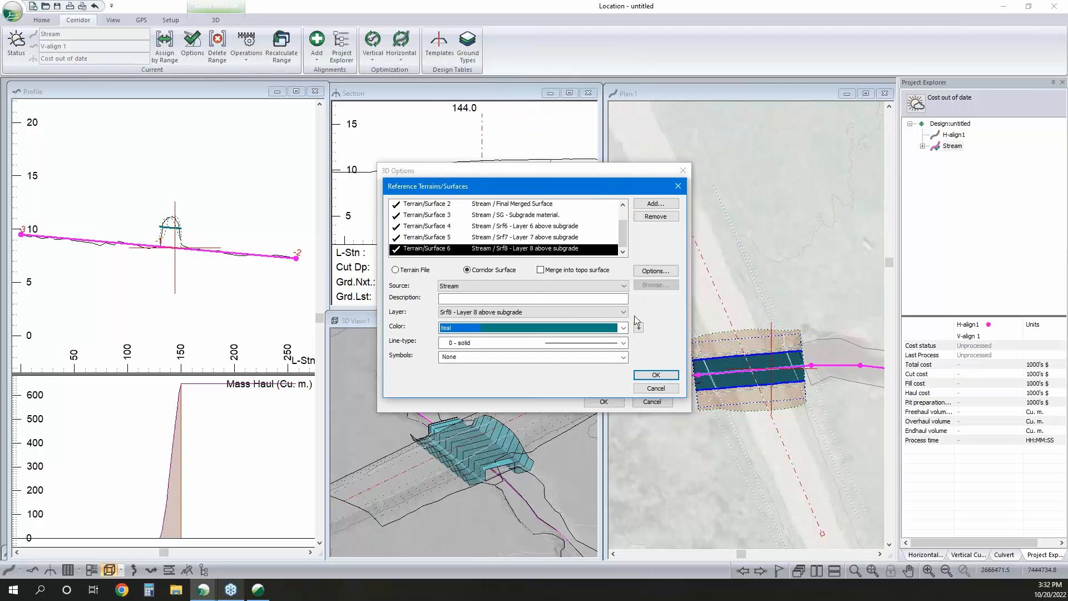
Add a Stream corridor surface for the Srf9 - Layer 9 above subgrade layer and color it silver
{"action": "left_click", "coordinate": [654, 204]}
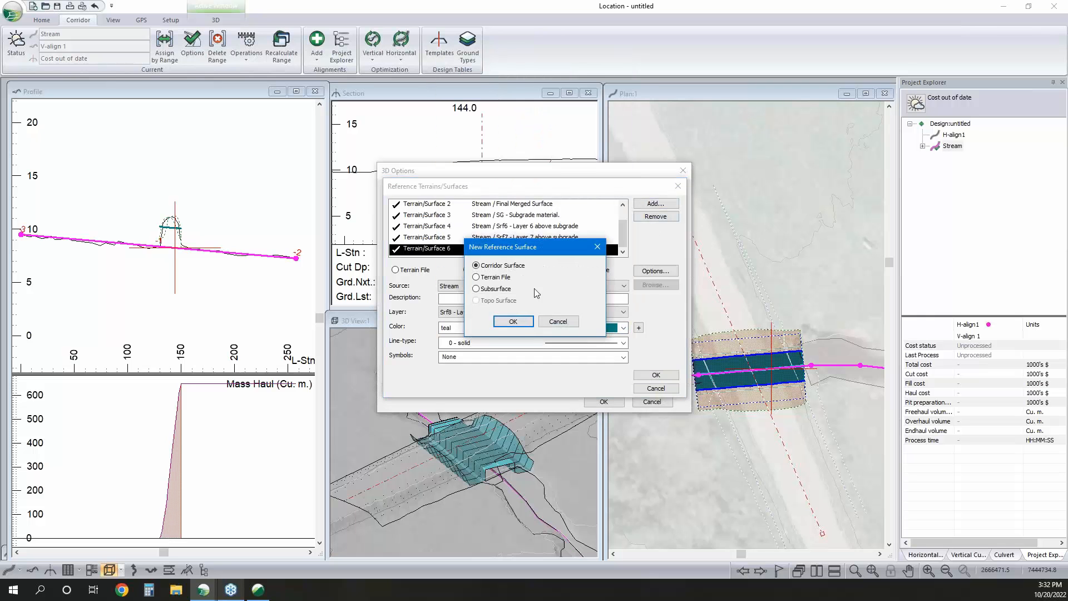
{"action": "left_click", "coordinate": [533, 323]}
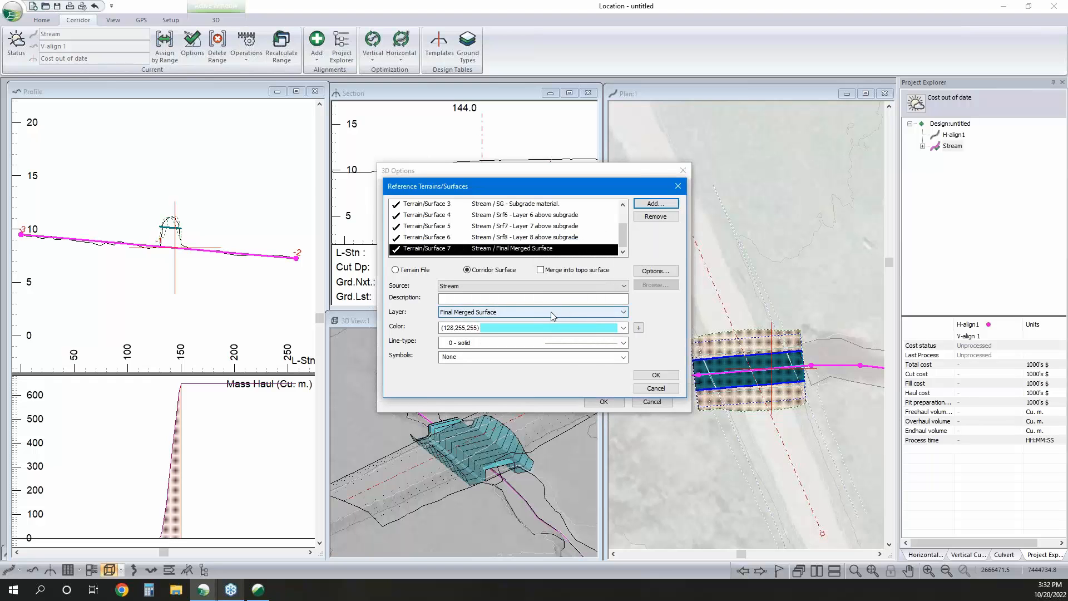
{"action": "left_click", "coordinate": [451, 313]}
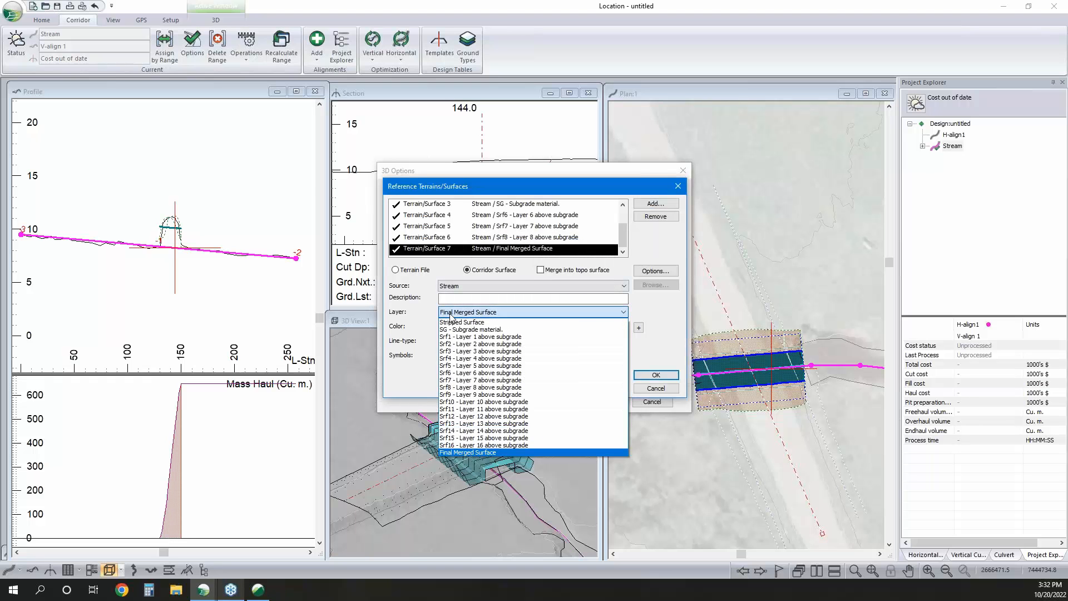
{"action": "left_click", "coordinate": [479, 388]}
{"action": "left_click", "coordinate": [528, 328]}
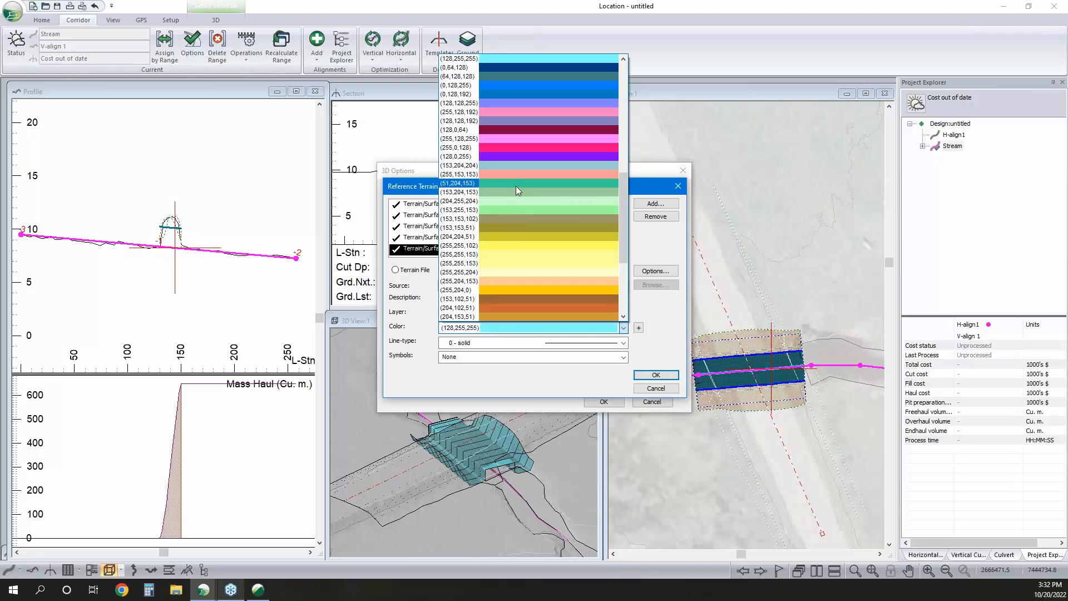
{"action": "scroll", "coordinate": [517, 190], "scroll_direction": "up", "scroll_amount": 10}
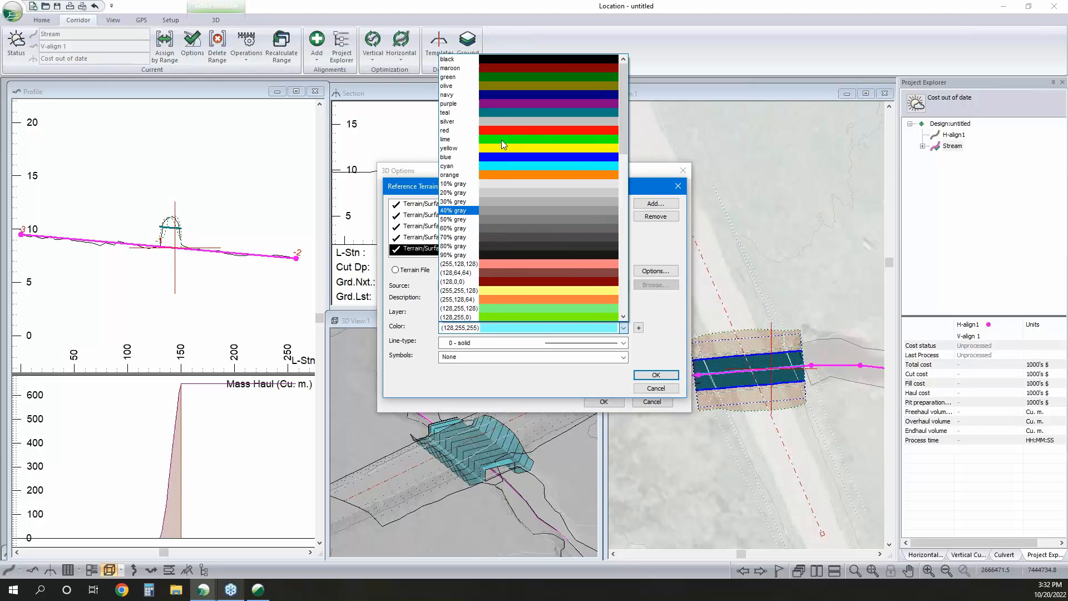
{"action": "scroll", "coordinate": [504, 144], "scroll_direction": "up", "scroll_amount": 1}
{"action": "left_click", "coordinate": [503, 130]}
Add a Stream corridor surface for Srf16 - Layer 16 above subgrade, colored (204,204,51), and accept the reference surfaces
{"action": "left_click", "coordinate": [655, 204]}
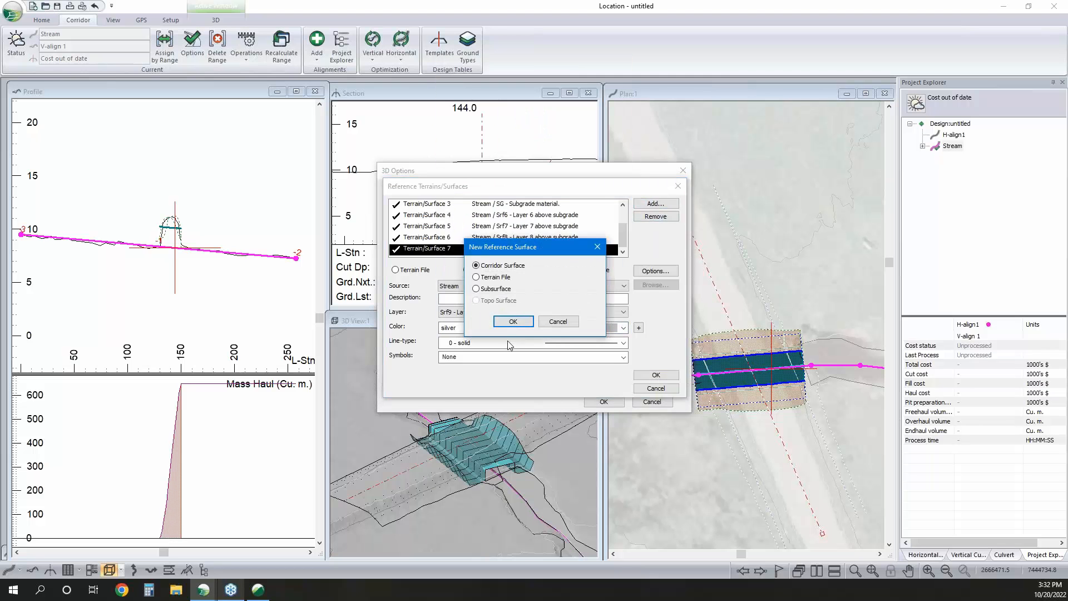
{"action": "left_click", "coordinate": [513, 321]}
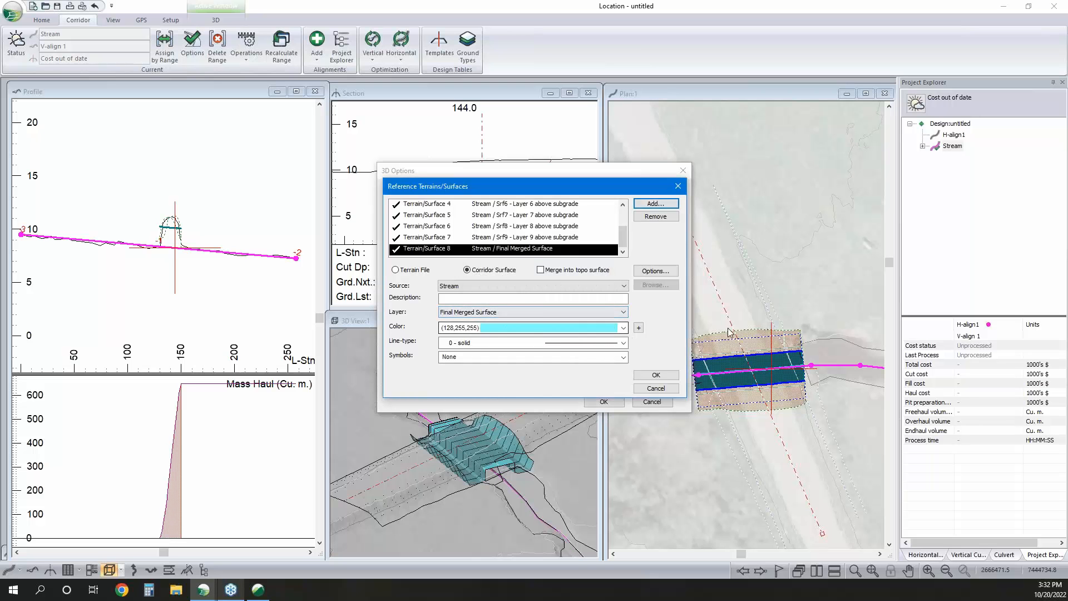
{"action": "left_click", "coordinate": [529, 312]}
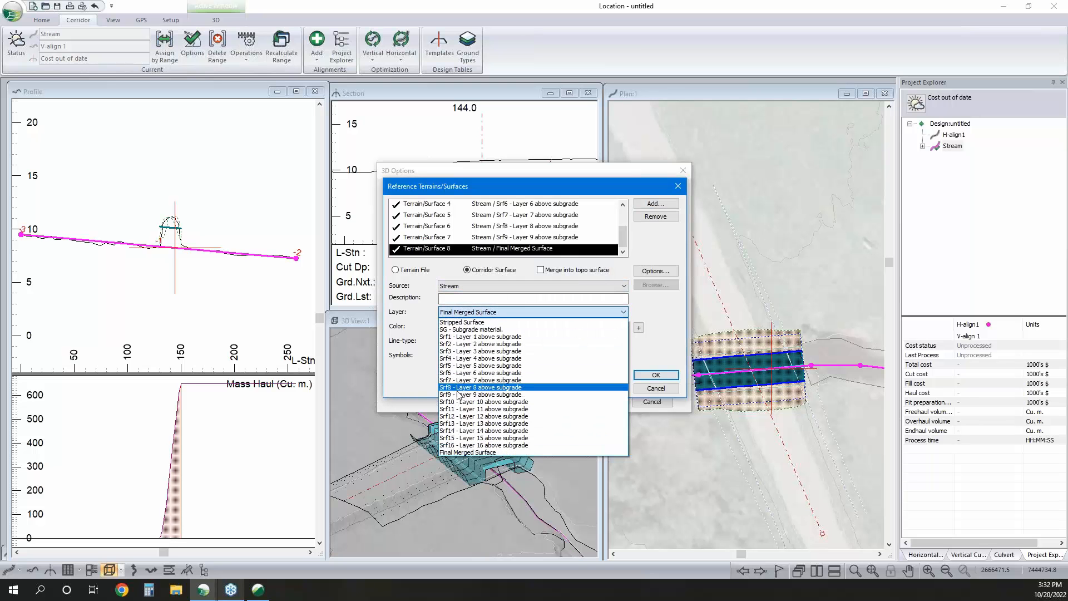
{"action": "left_click", "coordinate": [467, 445]}
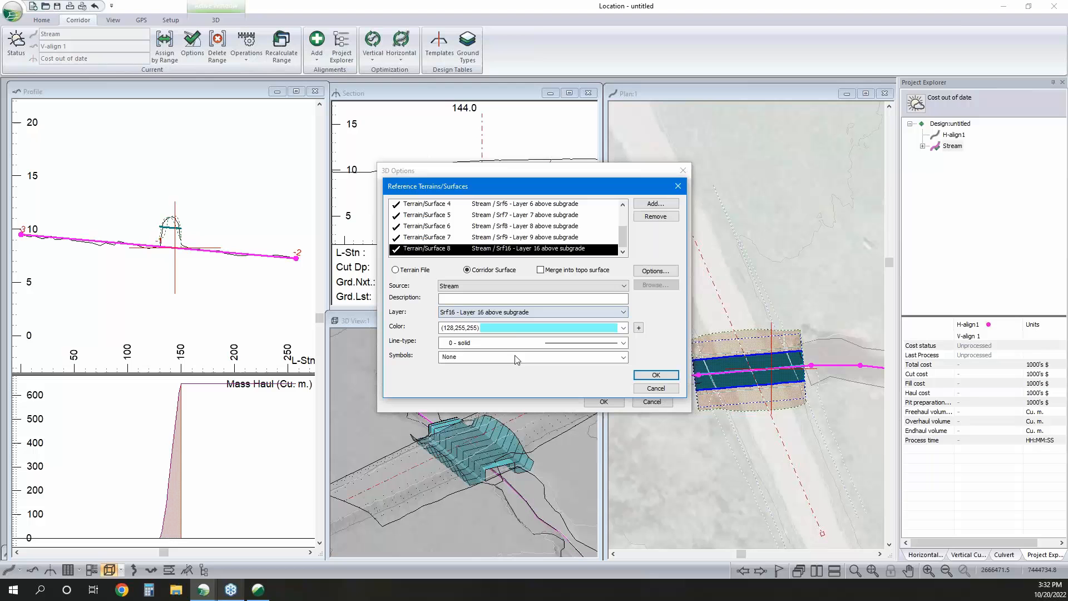
{"action": "left_click", "coordinate": [518, 325]}
{"action": "scroll", "coordinate": [504, 204], "scroll_direction": "up", "scroll_amount": 5}
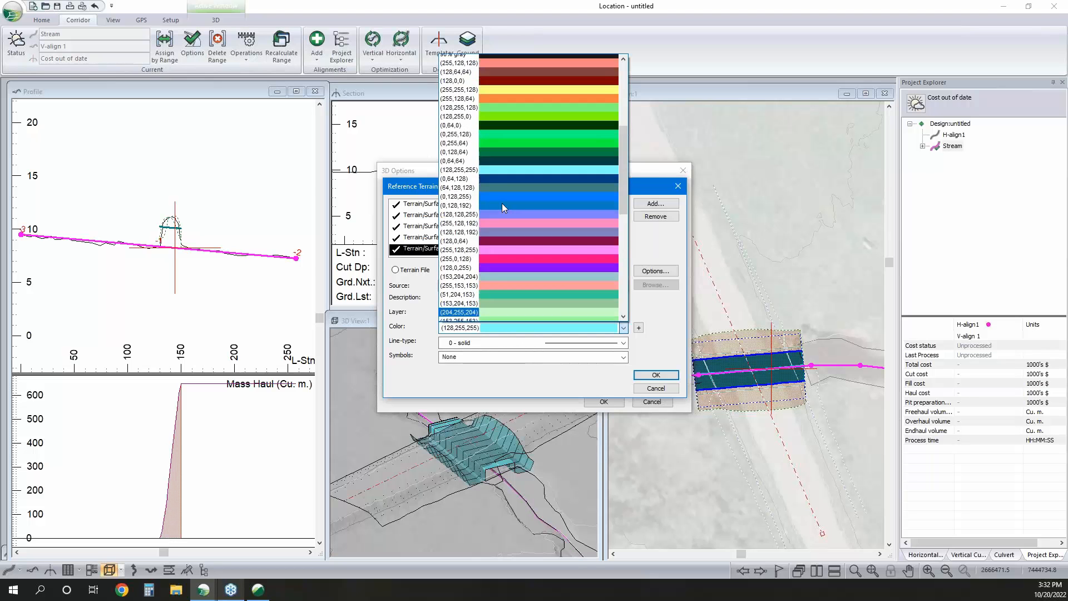
{"action": "scroll", "coordinate": [505, 218], "scroll_direction": "down", "scroll_amount": 3}
{"action": "left_click", "coordinate": [521, 290]}
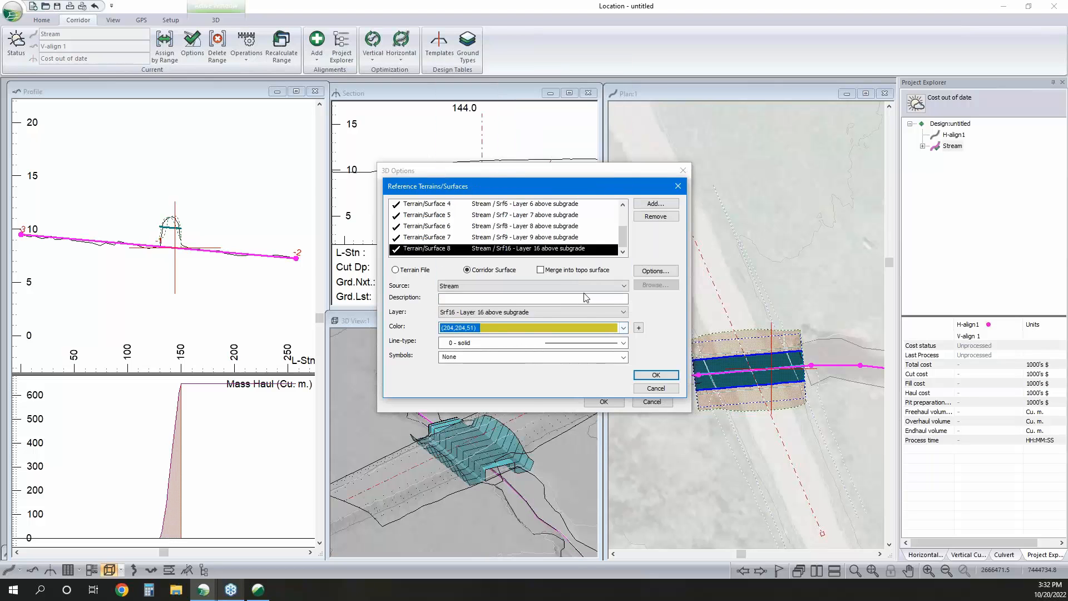
{"action": "left_click", "coordinate": [657, 375]}
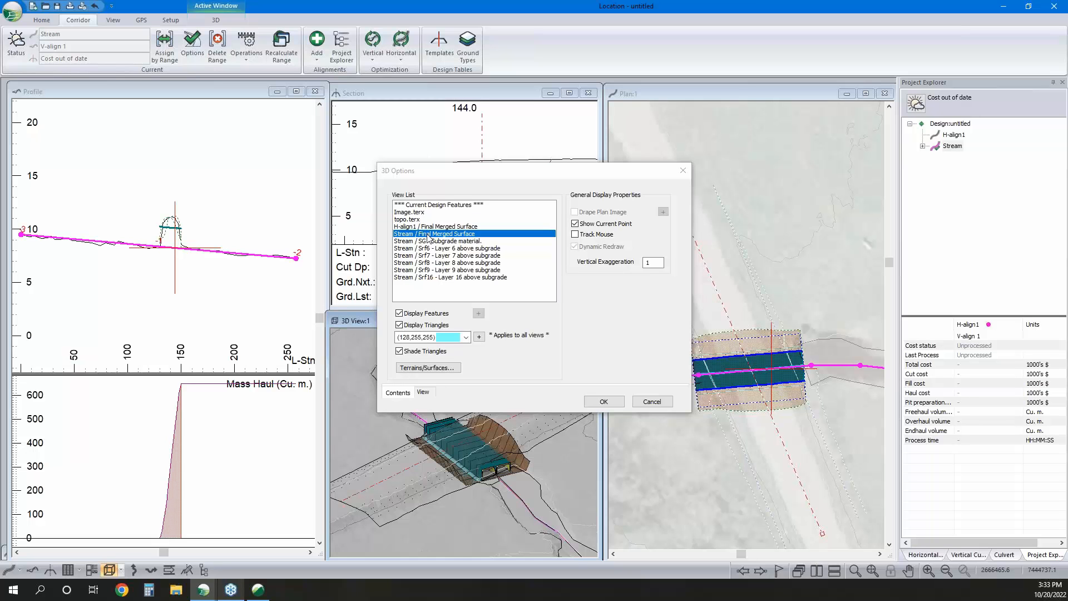
Turn off triangle display for the Stream / Final Merged Surface and apply the 3D options
{"action": "left_click", "coordinate": [399, 325]}
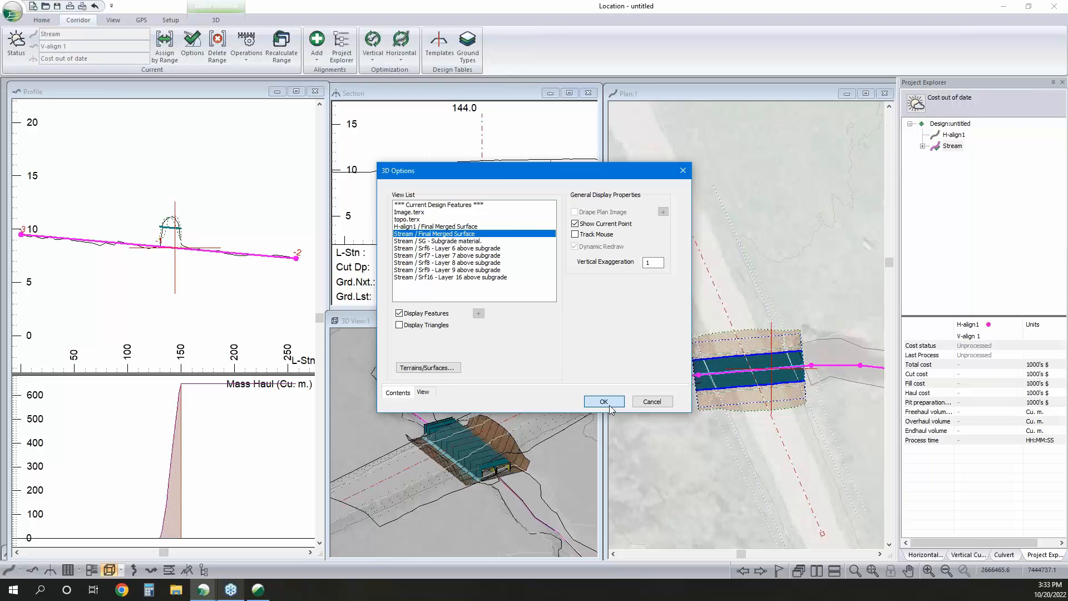
{"action": "left_click", "coordinate": [604, 401]}
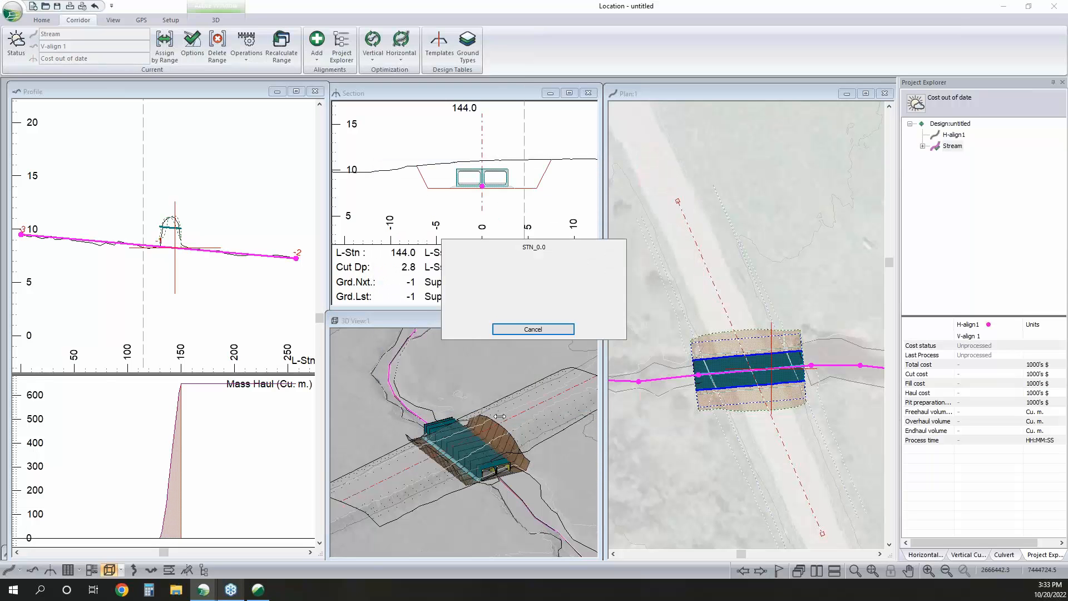
{"action": "scroll", "coordinate": [486, 466], "scroll_direction": "up", "scroll_amount": 4}
{"action": "left_click_drag", "start_coordinate": [485, 468], "coordinate": [487, 475]}
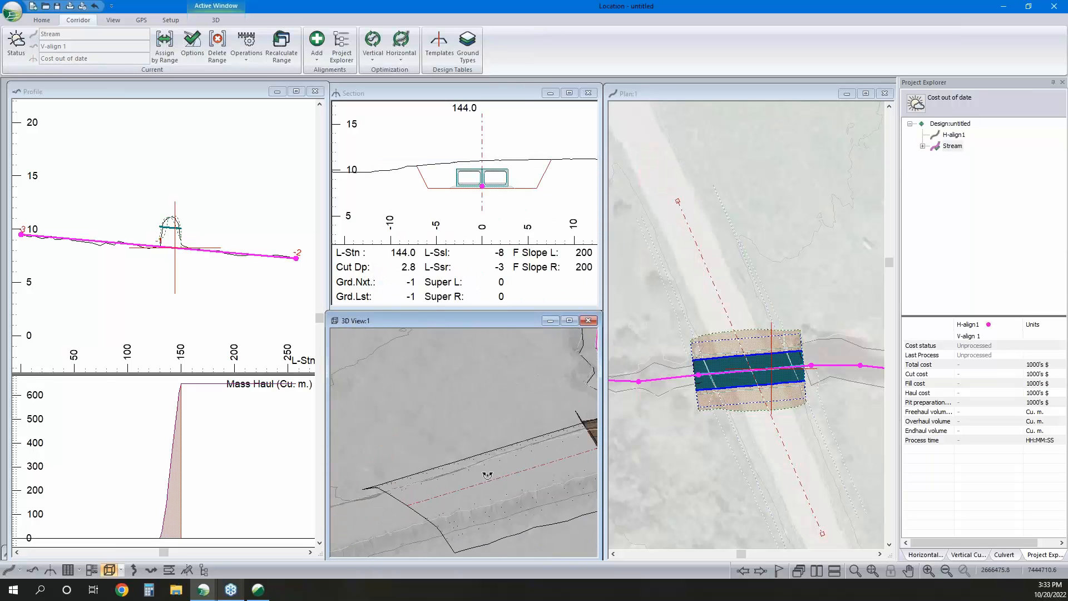
{"action": "middle_click_drag", "start_coordinate": [505, 444], "coordinate": [353, 473]}
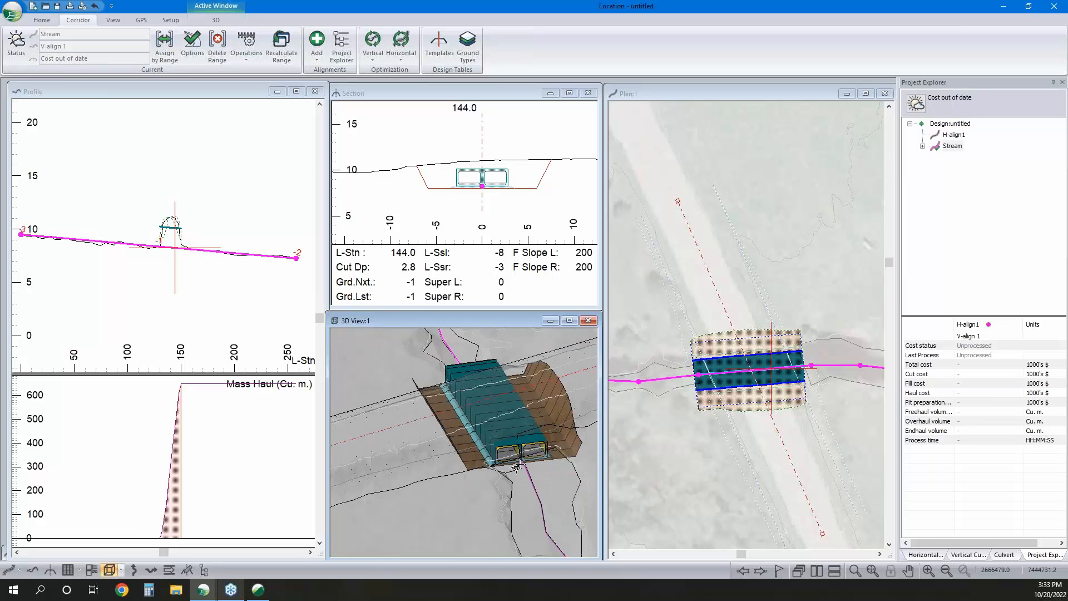
{"action": "middle_click_drag", "start_coordinate": [517, 467], "coordinate": [499, 421]}
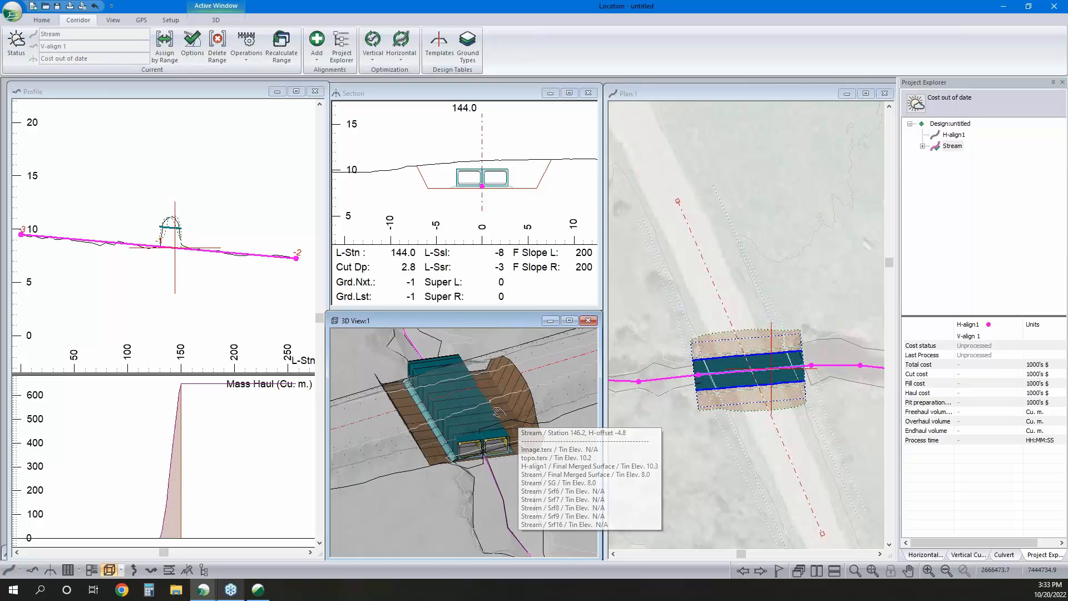
{"action": "middle_click_drag", "start_coordinate": [497, 412], "coordinate": [473, 404]}
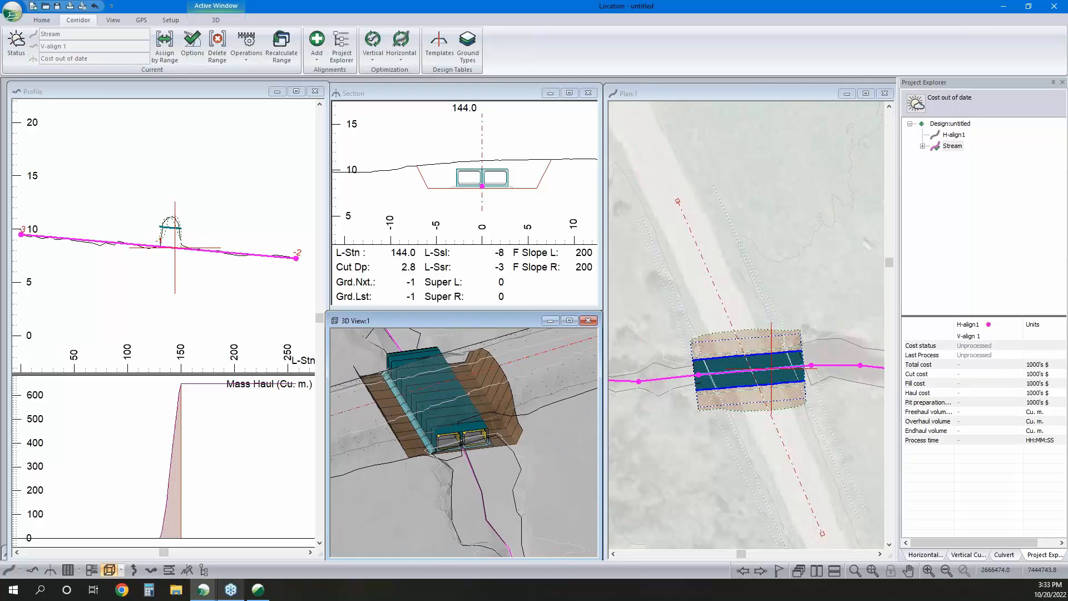
In the plan, shift the stream alignment's intersection points at both ends of the culvert, to about stations 128.5 and 151.6
{"action": "right_click", "coordinate": [710, 374]}
{"action": "left_click", "coordinate": [729, 412]}
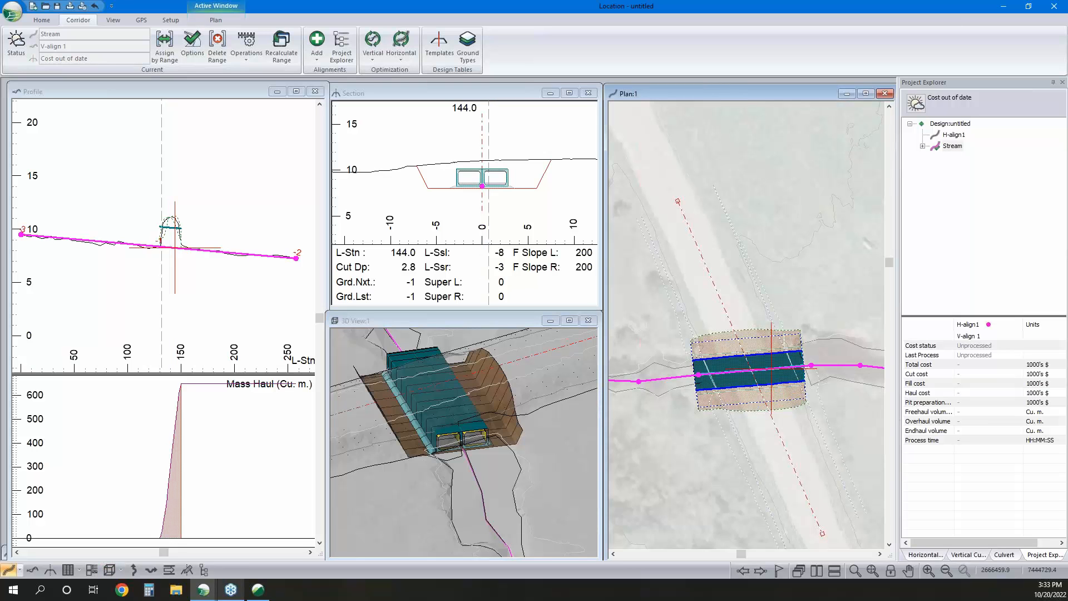
{"action": "left_click_drag", "start_coordinate": [699, 375], "coordinate": [688, 376]}
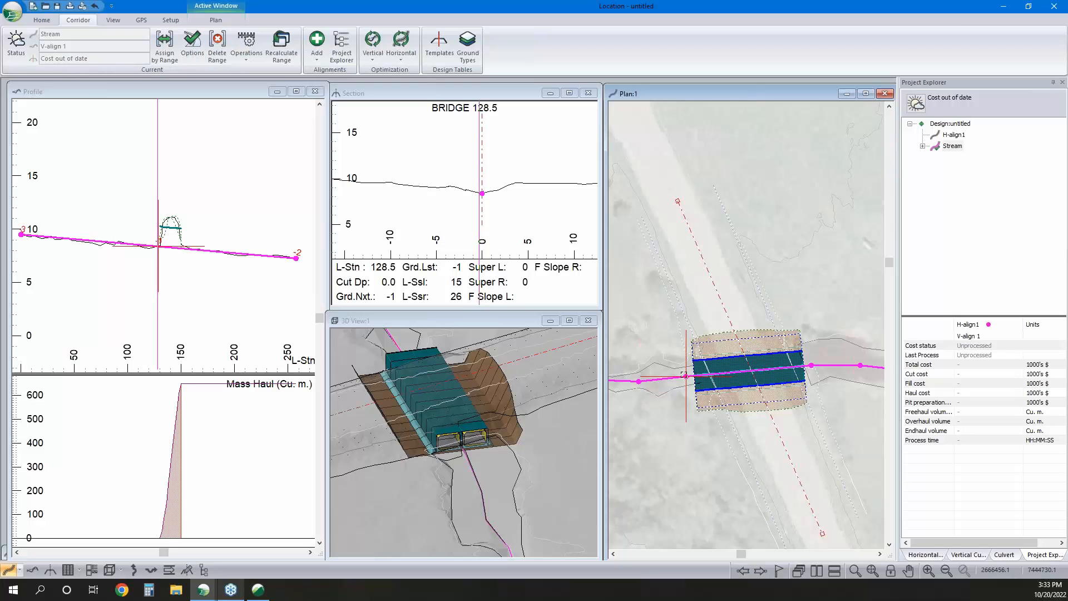
{"action": "left_click_drag", "start_coordinate": [685, 376], "coordinate": [688, 377]}
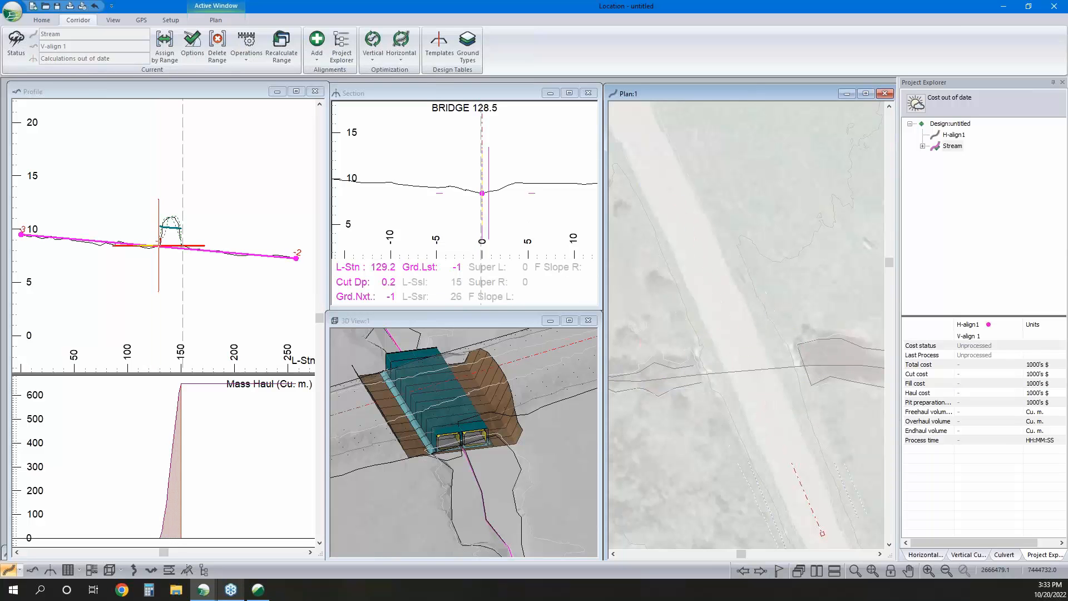
{"action": "left_click", "coordinate": [811, 365]}
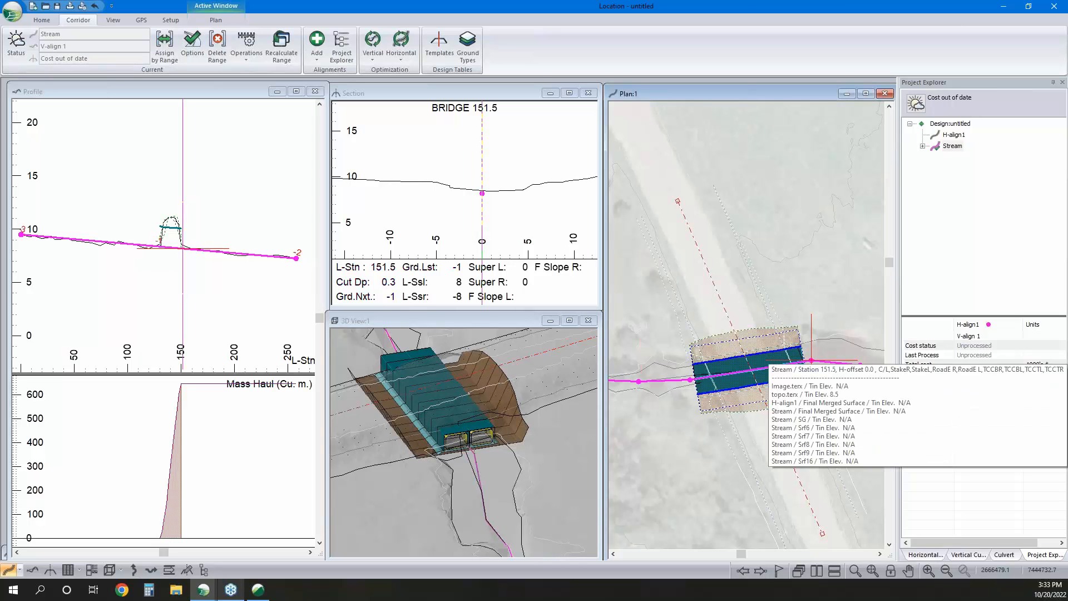
{"action": "left_click_drag", "start_coordinate": [811, 360], "coordinate": [811, 359]}
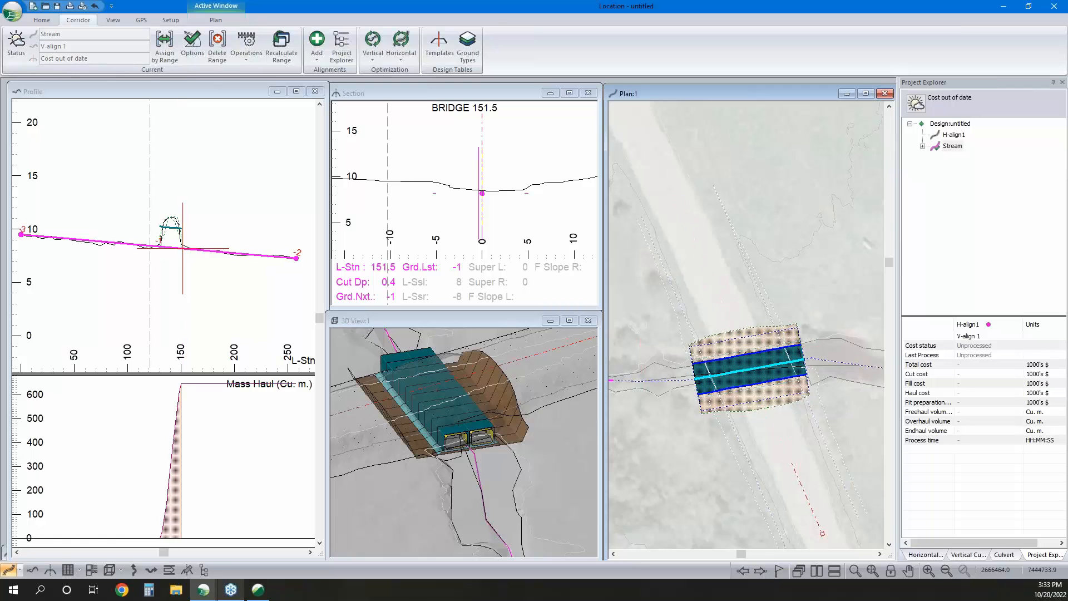
With the profile's Add/Edit IP Tool active, examine the stream cross-sections just past the culvert between about stations 151.6 and 164.3
{"action": "right_click", "coordinate": [192, 231]}
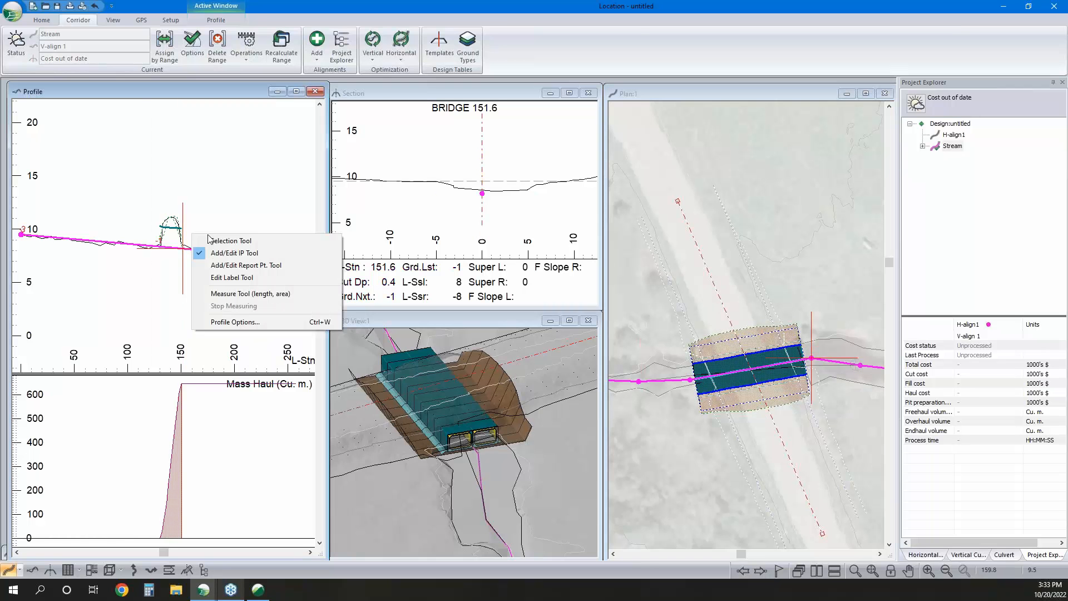
{"action": "left_click", "coordinate": [217, 252]}
{"action": "scroll", "coordinate": [178, 248], "scroll_direction": "up", "scroll_amount": 2}
{"action": "scroll", "coordinate": [176, 246], "scroll_direction": "up", "scroll_amount": 1}
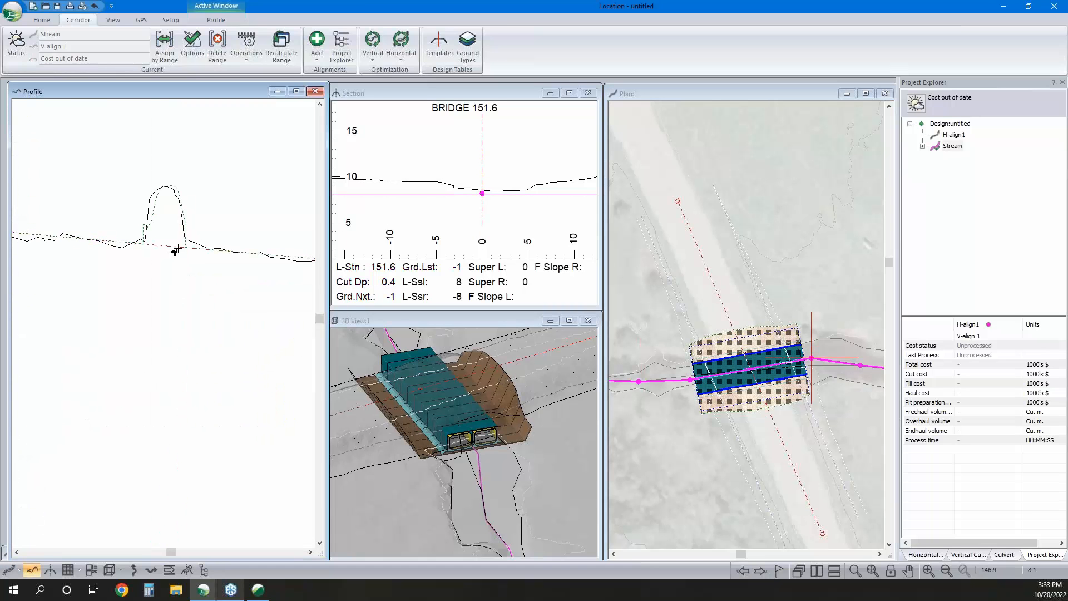
{"action": "left_click", "coordinate": [194, 249]}
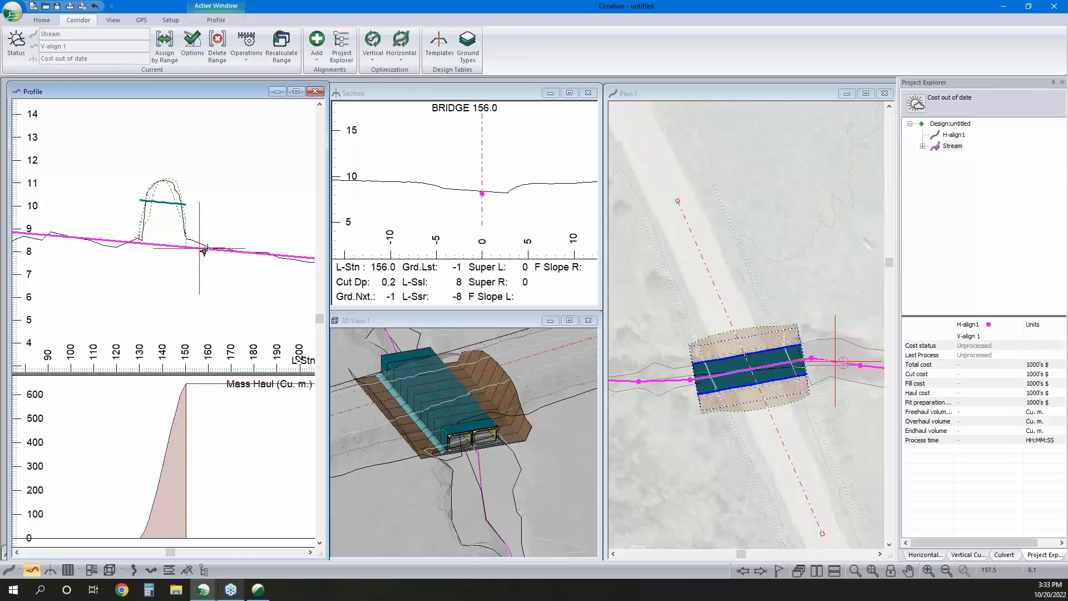
{"action": "left_click", "coordinate": [209, 247]}
{"action": "left_click", "coordinate": [218, 250]}
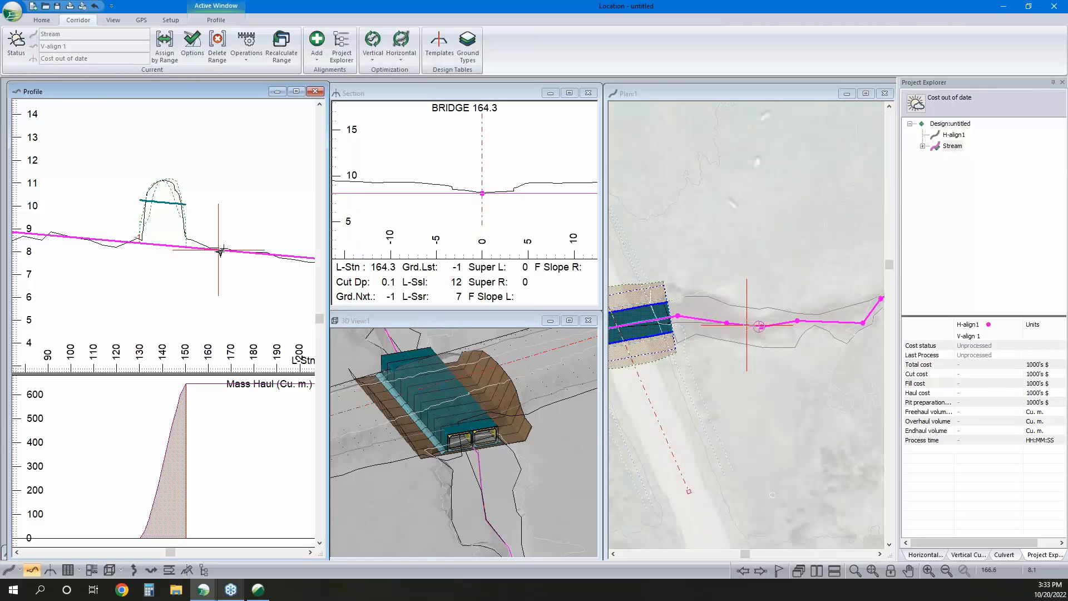
{"action": "left_click", "coordinate": [190, 248]}
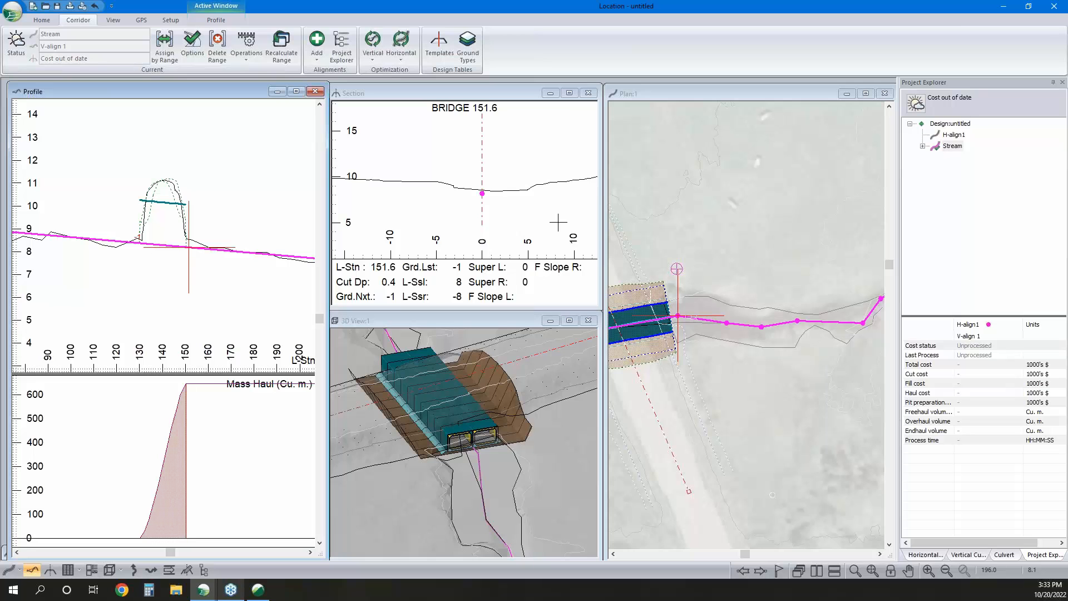
{"action": "scroll", "coordinate": [484, 205], "scroll_direction": "up", "scroll_amount": 2}
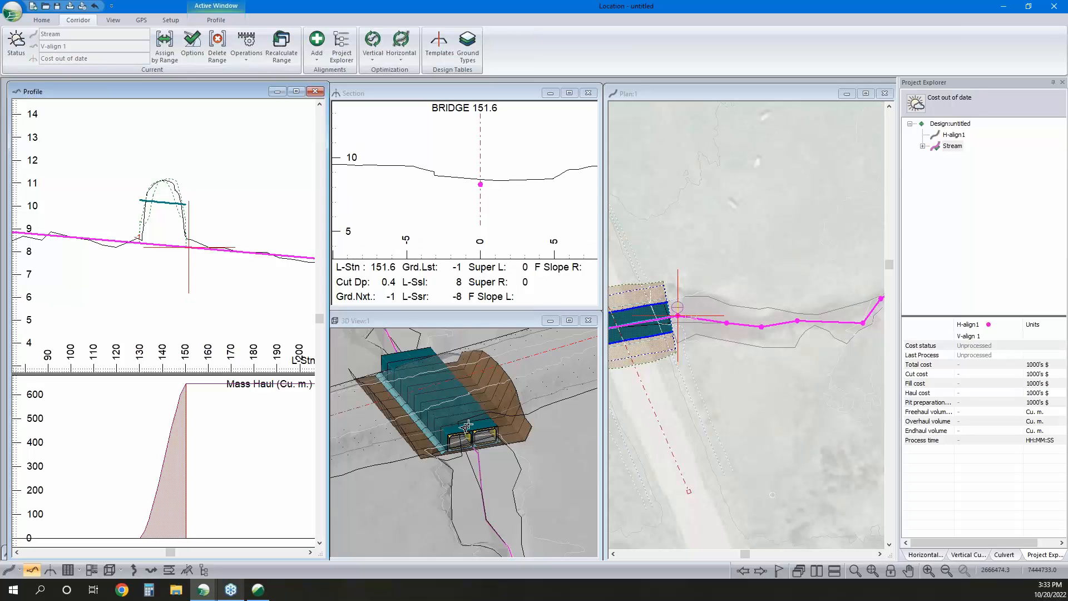
{"action": "scroll", "coordinate": [188, 300], "scroll_direction": "up", "scroll_amount": 2}
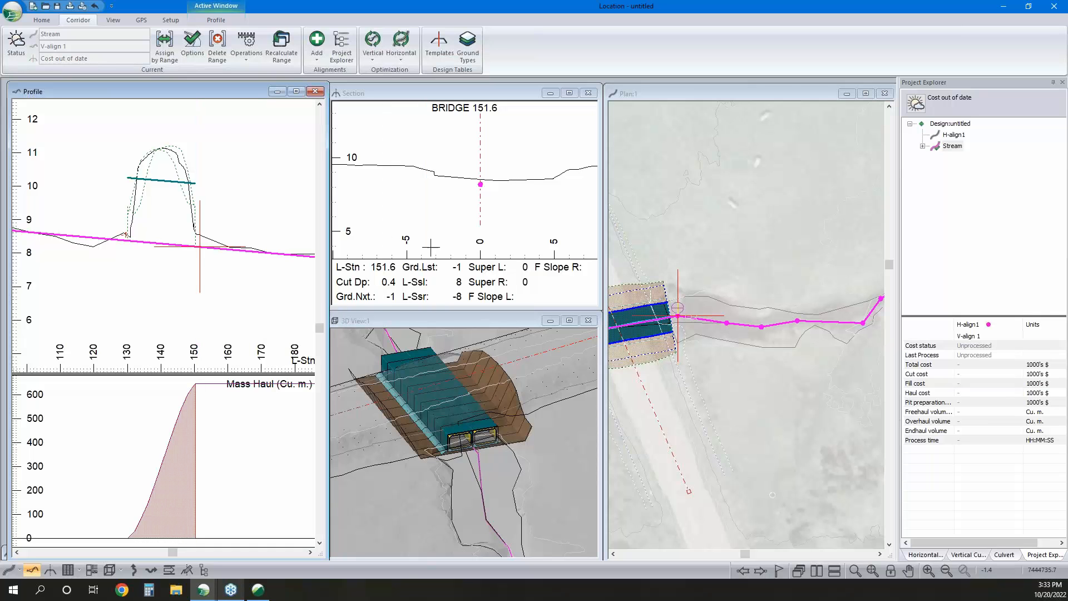
Review the templates assigned by station range along the stream, closing the dialog without changes
{"action": "left_click", "coordinate": [165, 45]}
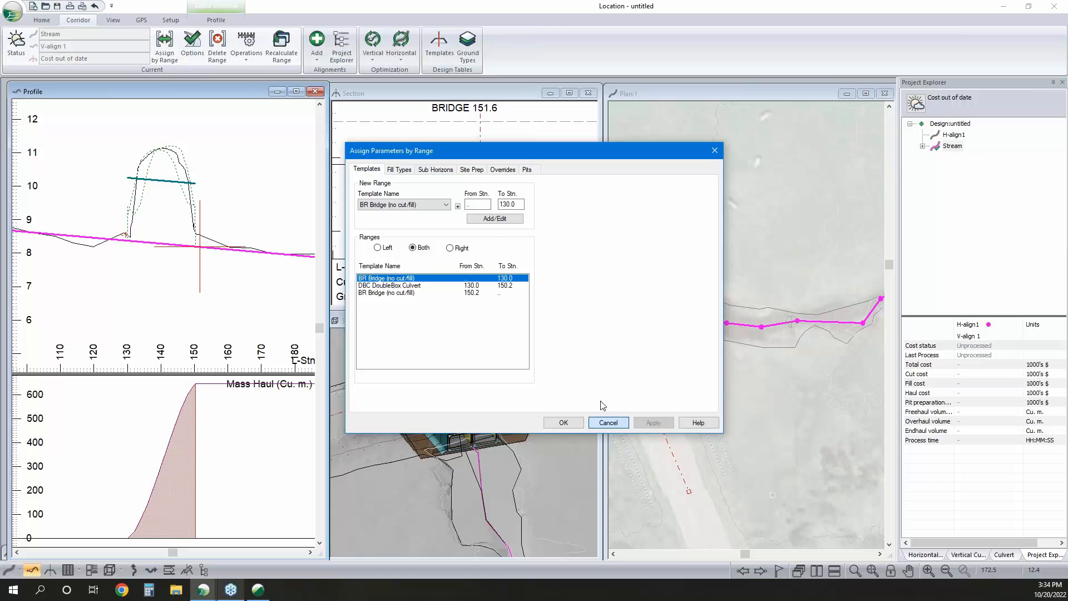
{"action": "left_click", "coordinate": [606, 422]}
Open the template editor and inspect the CHAN - Channel template's Resource I-left and Ditch XII - Armoured (beta)-left components
{"action": "left_click", "coordinate": [440, 48]}
{"action": "left_click", "coordinate": [289, 178]}
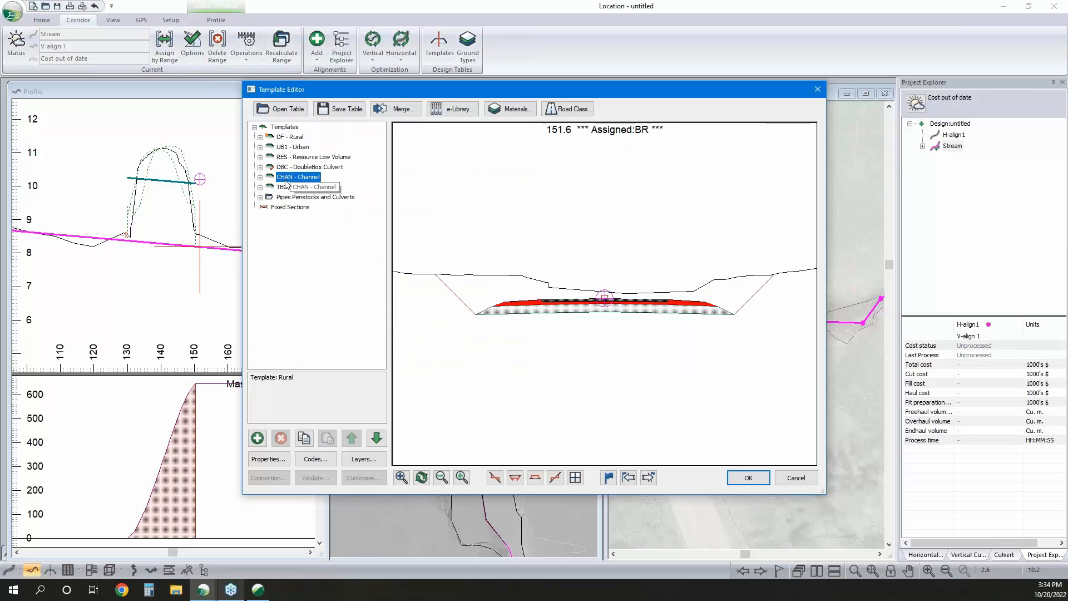
{"action": "left_click", "coordinate": [260, 178]}
{"action": "left_click", "coordinate": [289, 188]}
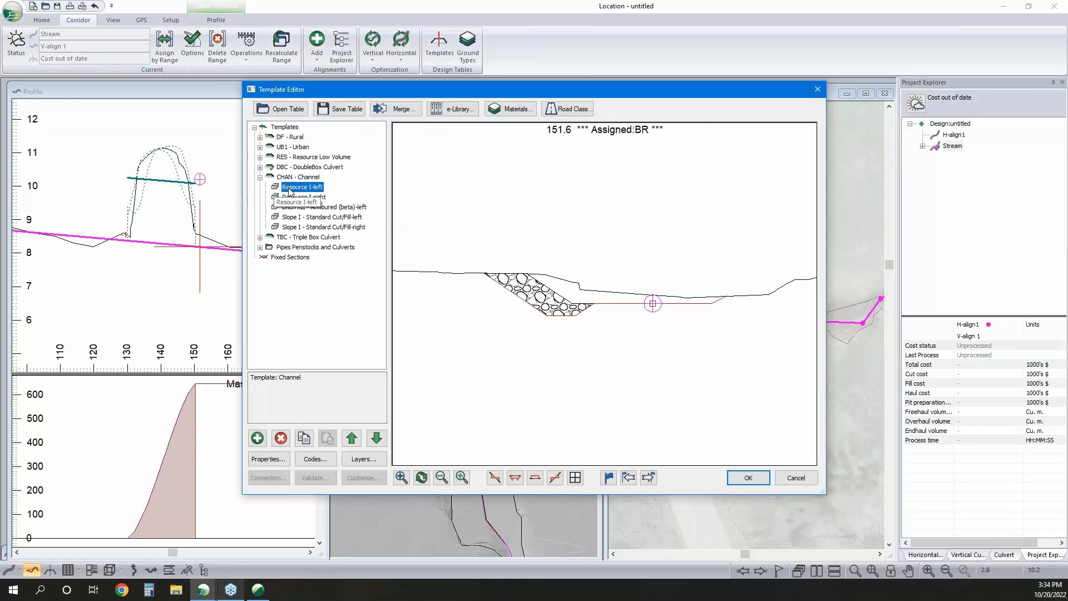
{"action": "left_click", "coordinate": [302, 208]}
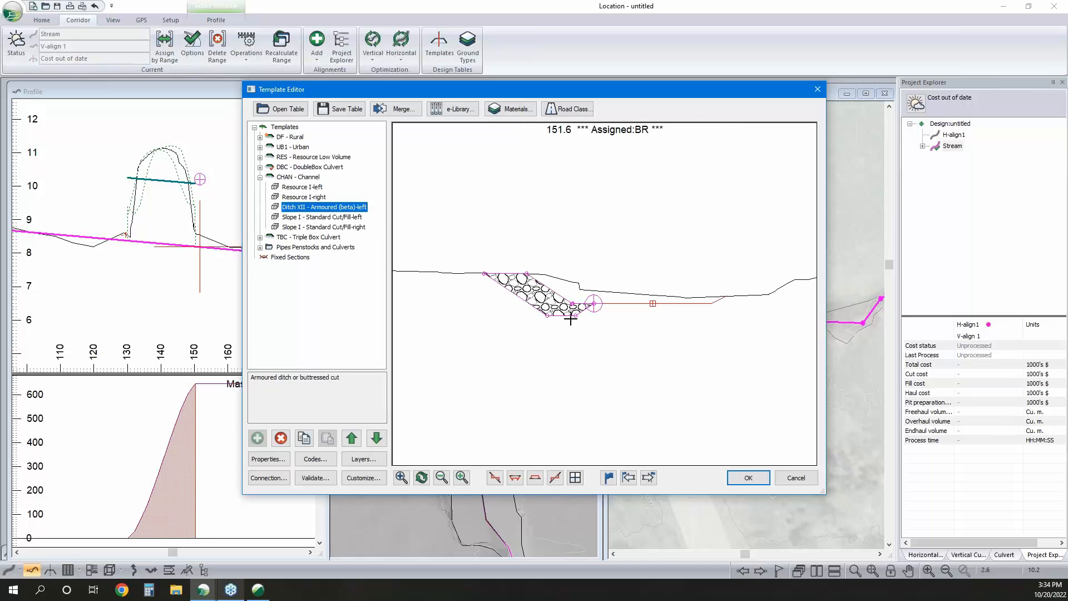
Close the template editor and assign the CHAN Channel template to the stream from station 150.2 to 167.0
{"action": "left_click", "coordinate": [796, 478]}
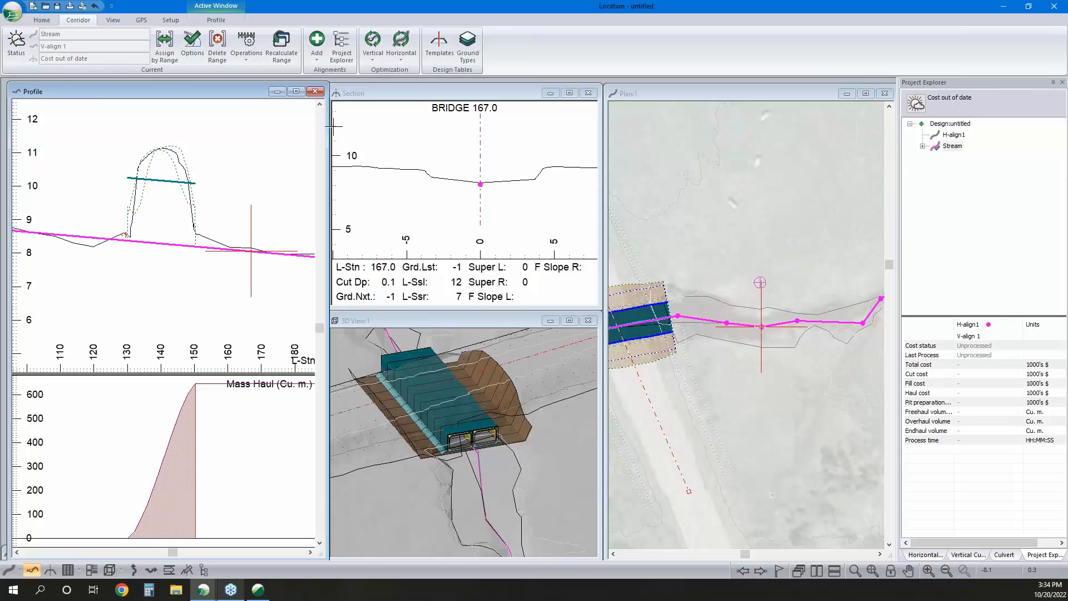
{"action": "left_click", "coordinate": [164, 47]}
{"action": "left_click", "coordinate": [448, 293]}
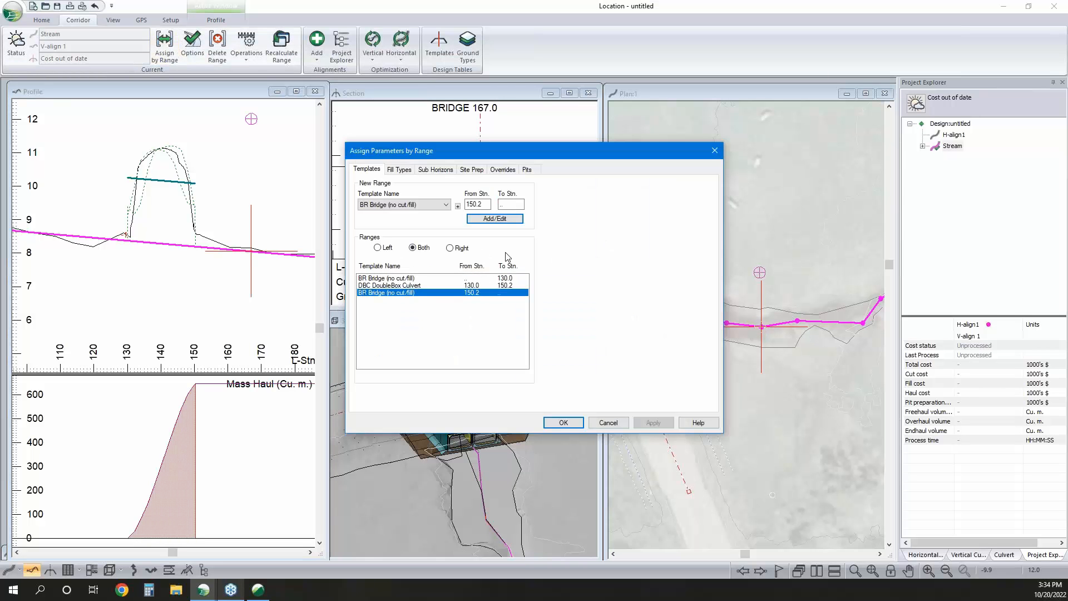
{"action": "double_click", "coordinate": [501, 205]}
{"action": "left_click", "coordinate": [418, 207]}
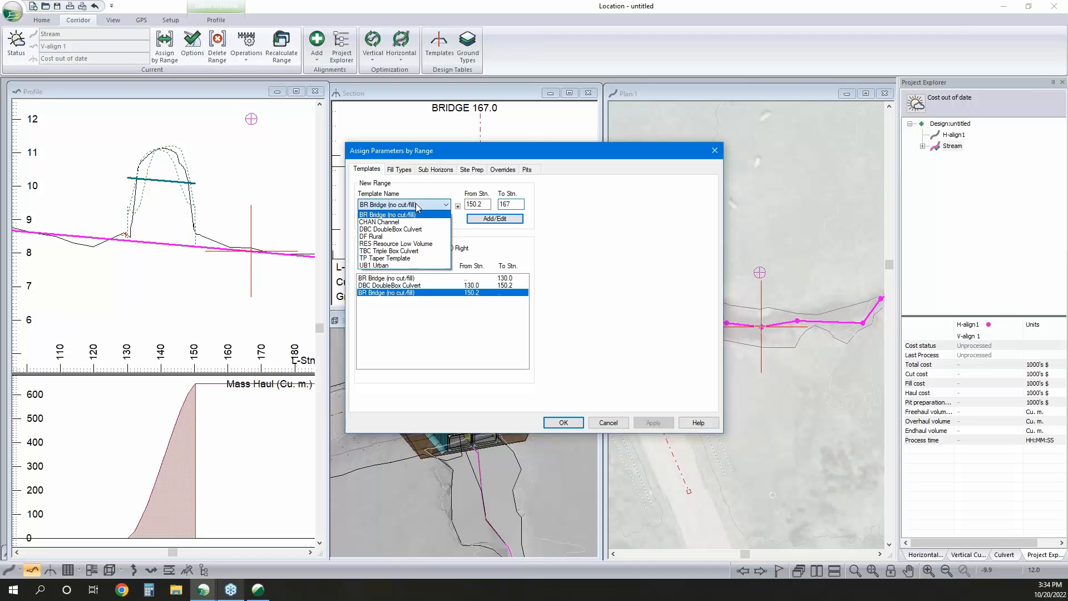
{"action": "left_click", "coordinate": [413, 222]}
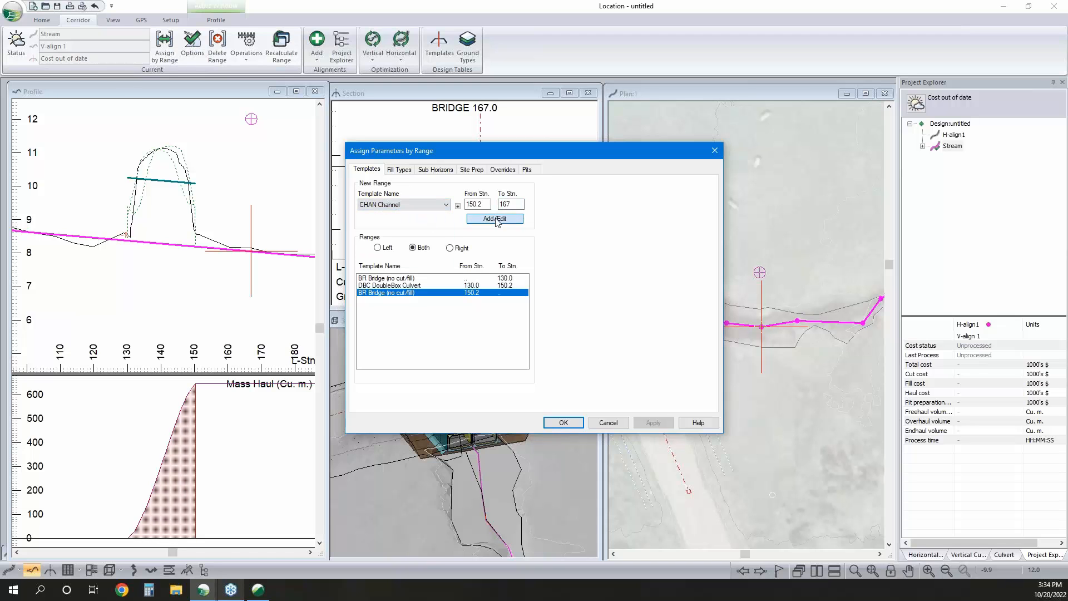
{"action": "left_click", "coordinate": [494, 218]}
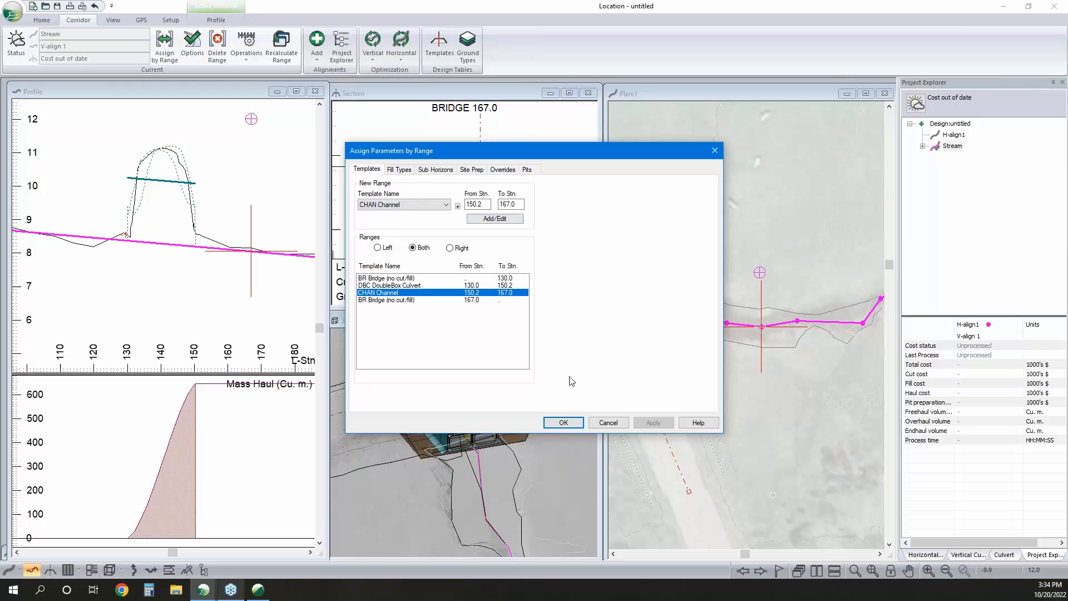
{"action": "left_click", "coordinate": [564, 423]}
{"action": "left_click", "coordinate": [573, 335]}
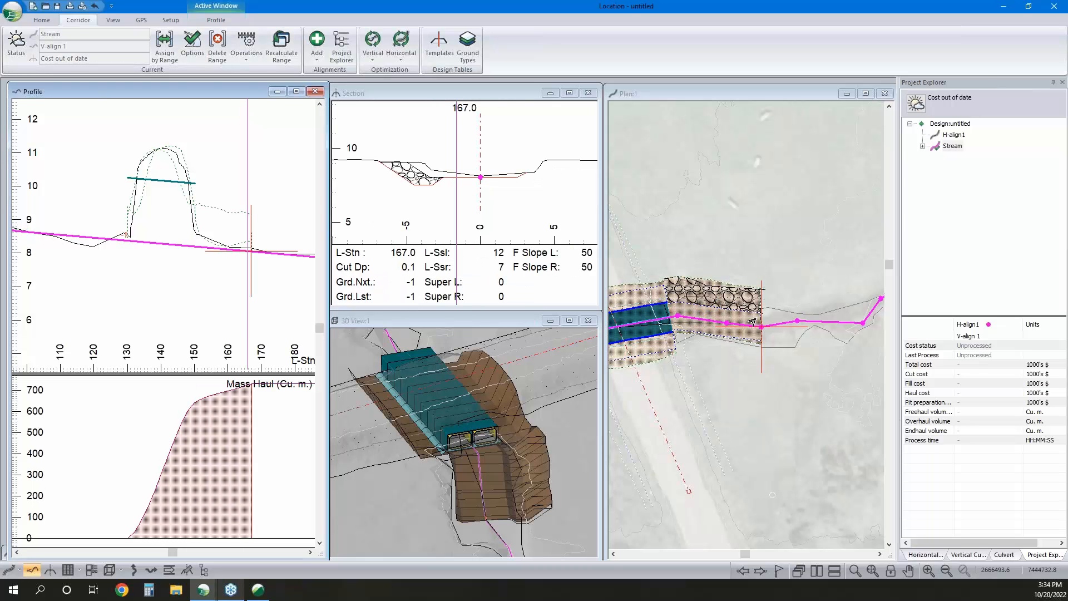
Add the Stream corridor surface Srf4 - Layer 4 above subgrade to the 3D view, coloured 40% gray
{"action": "right_click", "coordinate": [528, 426]}
{"action": "left_click", "coordinate": [558, 464]}
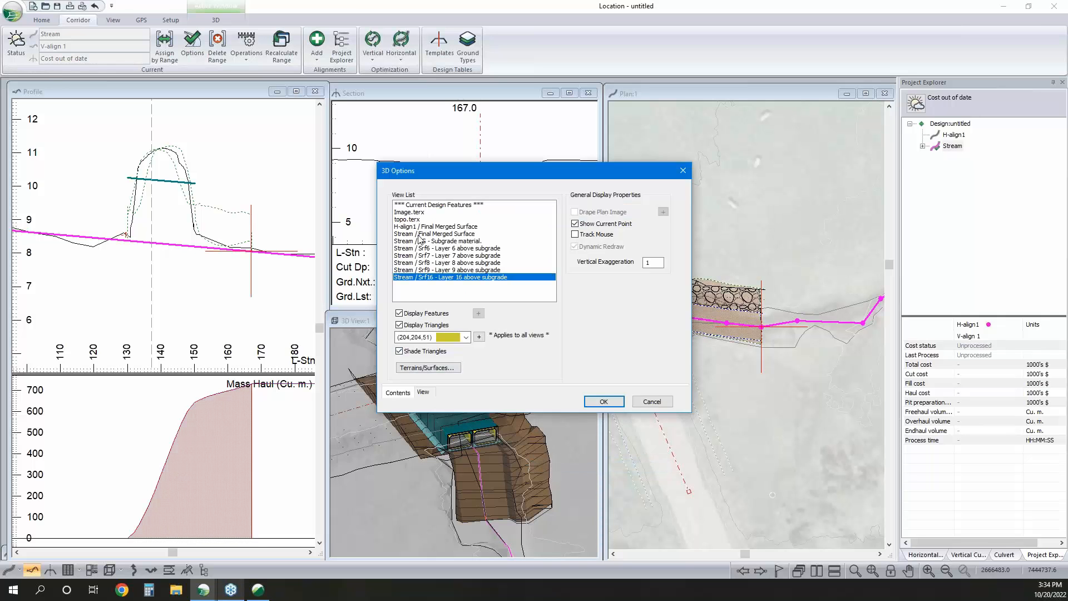
{"action": "left_click", "coordinate": [428, 367]}
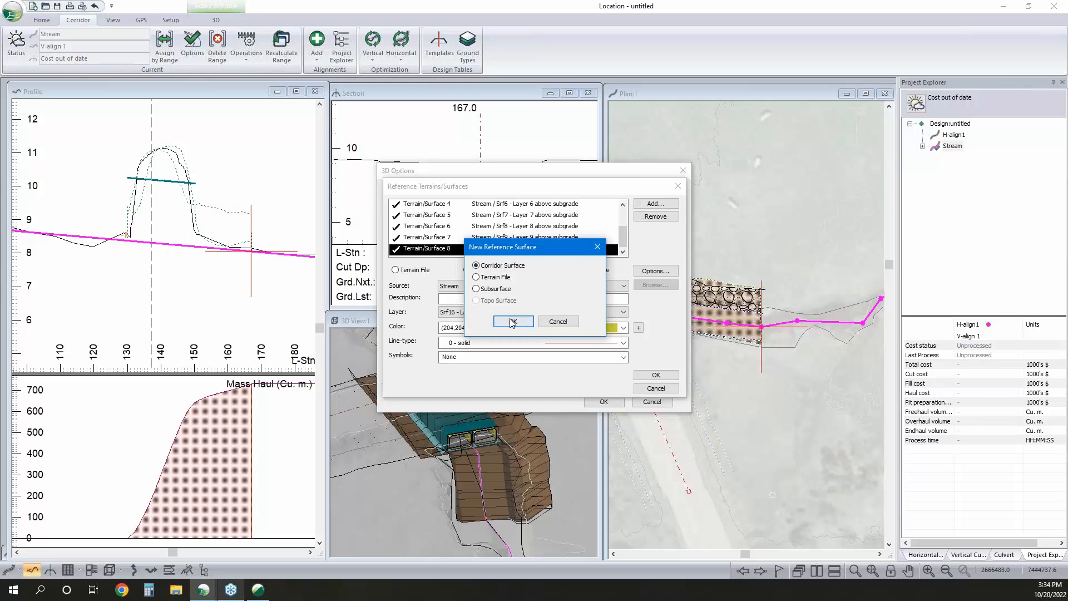
{"action": "left_click", "coordinate": [513, 321]}
{"action": "left_click", "coordinate": [506, 313]}
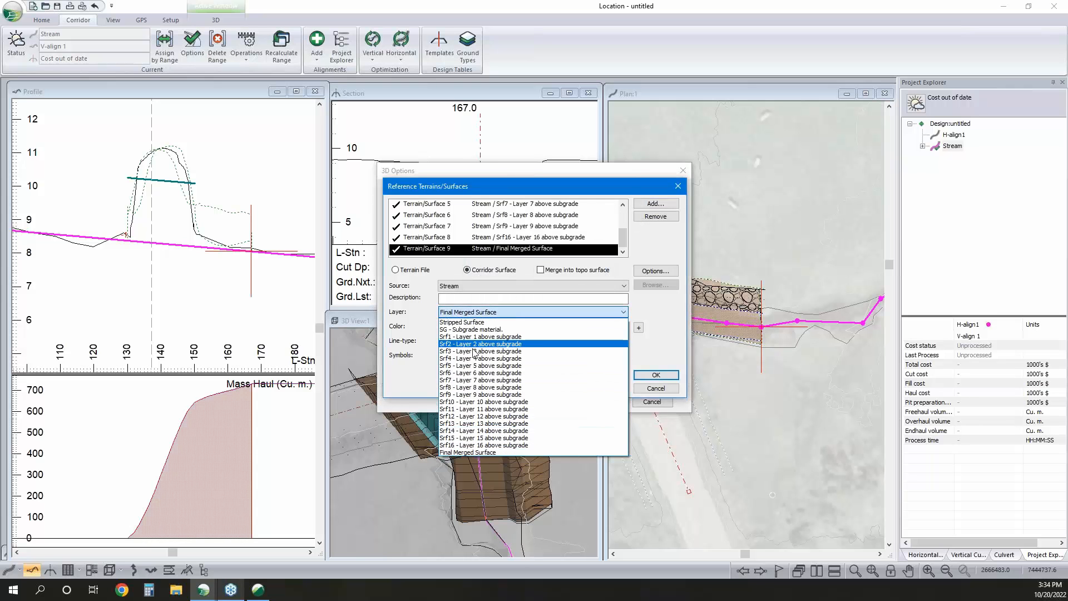
{"action": "left_click", "coordinate": [504, 360]}
{"action": "left_click", "coordinate": [511, 327]}
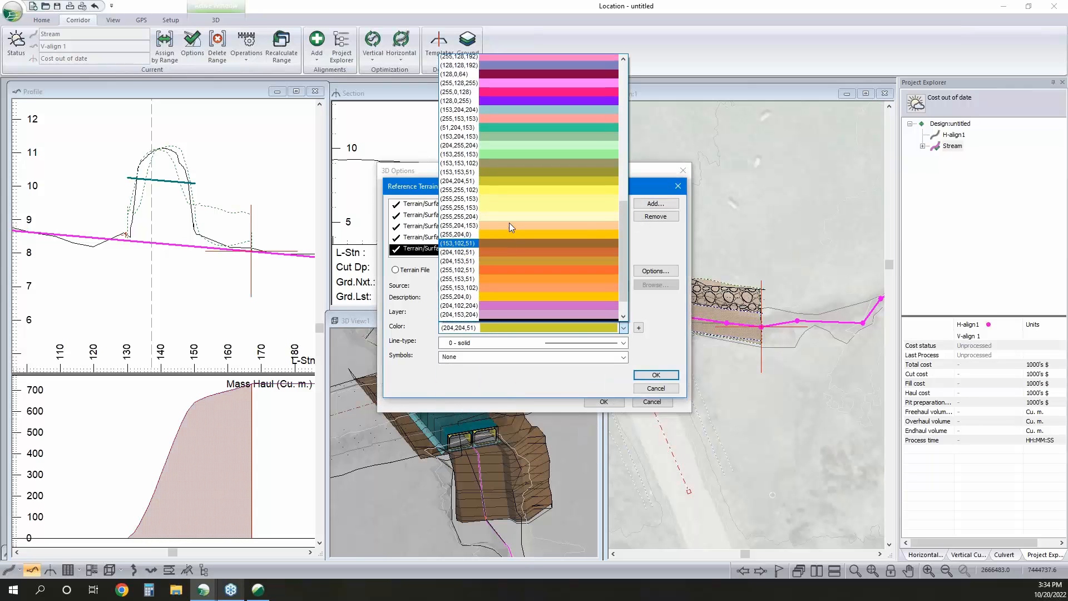
{"action": "scroll", "coordinate": [509, 222], "scroll_direction": "up", "scroll_amount": 5}
{"action": "left_click", "coordinate": [502, 204]}
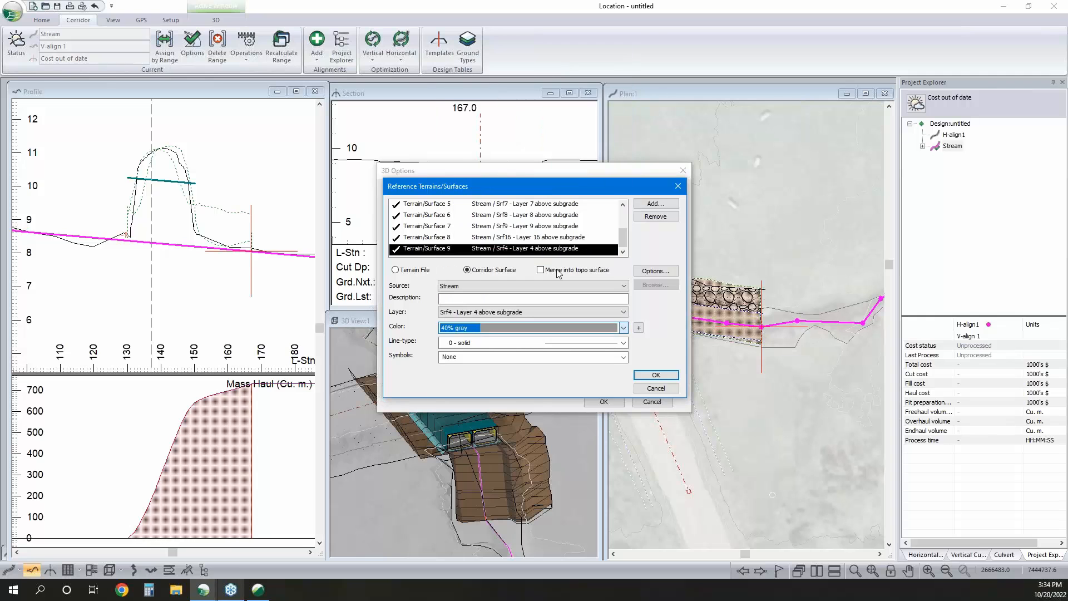
{"action": "left_click", "coordinate": [656, 375]}
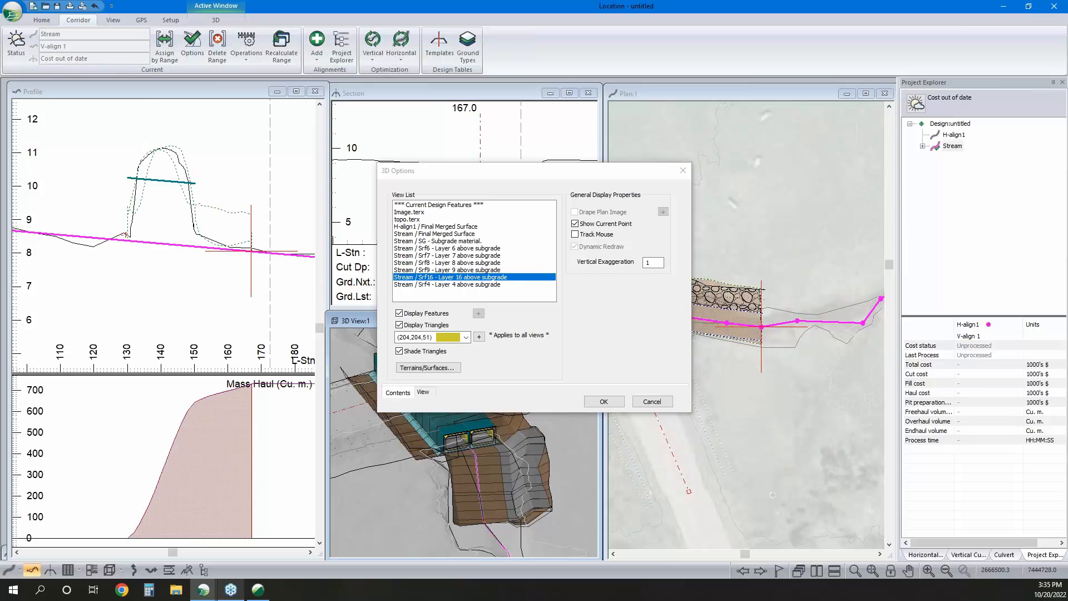
{"action": "left_click", "coordinate": [604, 401]}
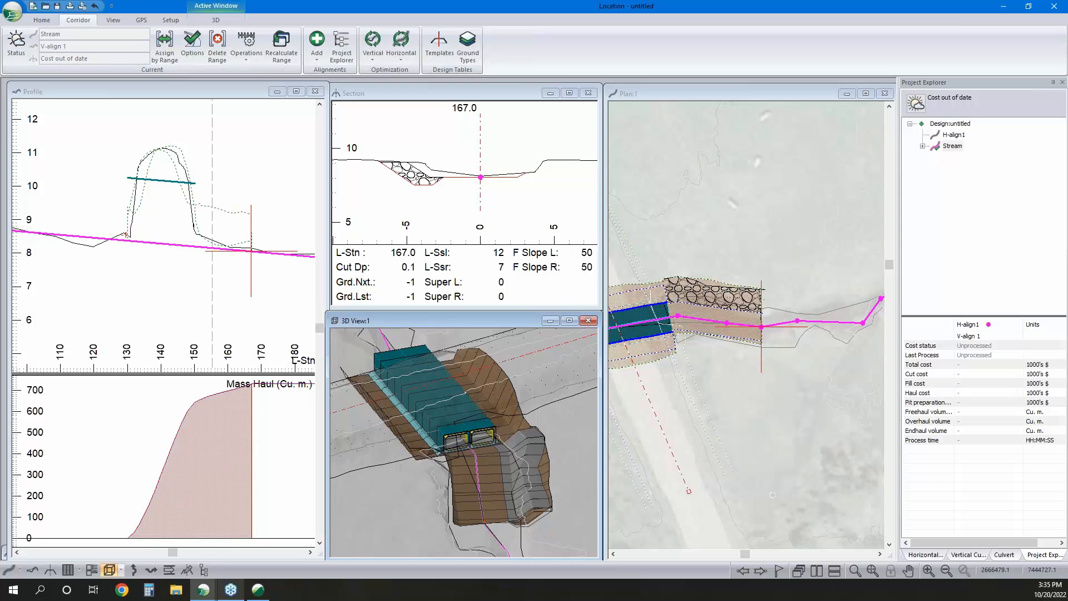
Look over the armoured channel beside the culvert in 3D and make H-align1 the current alignment
{"action": "scroll", "coordinate": [473, 427], "scroll_direction": "down", "scroll_amount": 1}
{"action": "middle_click_drag", "start_coordinate": [440, 427], "coordinate": [482, 484]}
{"action": "left_click_drag", "start_coordinate": [481, 484], "coordinate": [590, 436]}
{"action": "middle_click_drag", "start_coordinate": [334, 444], "coordinate": [483, 448]}
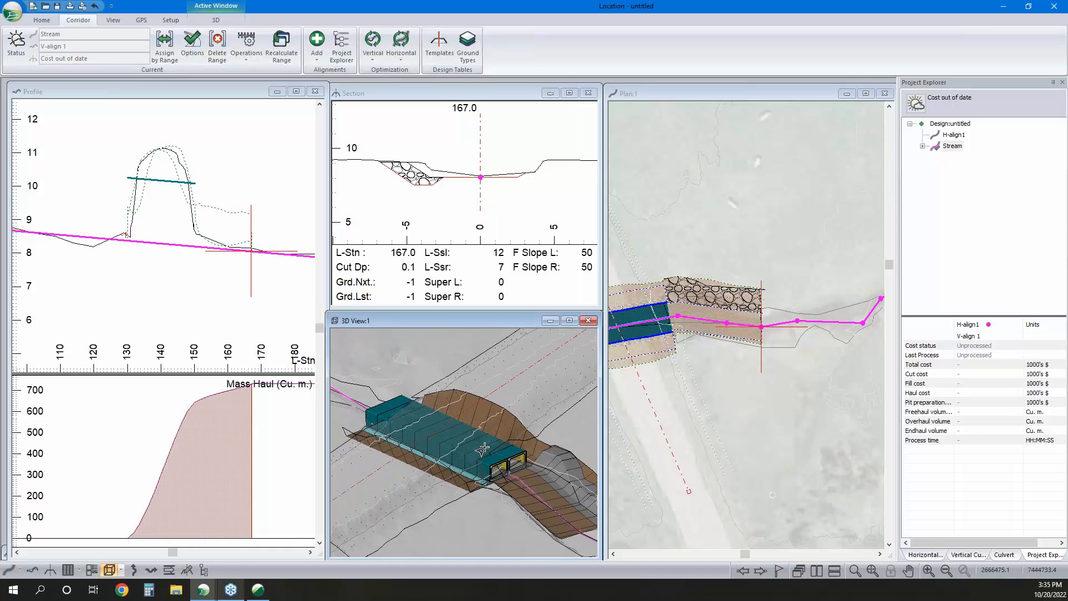
{"action": "left_click", "coordinate": [950, 136]}
{"action": "double_click", "coordinate": [950, 135]}
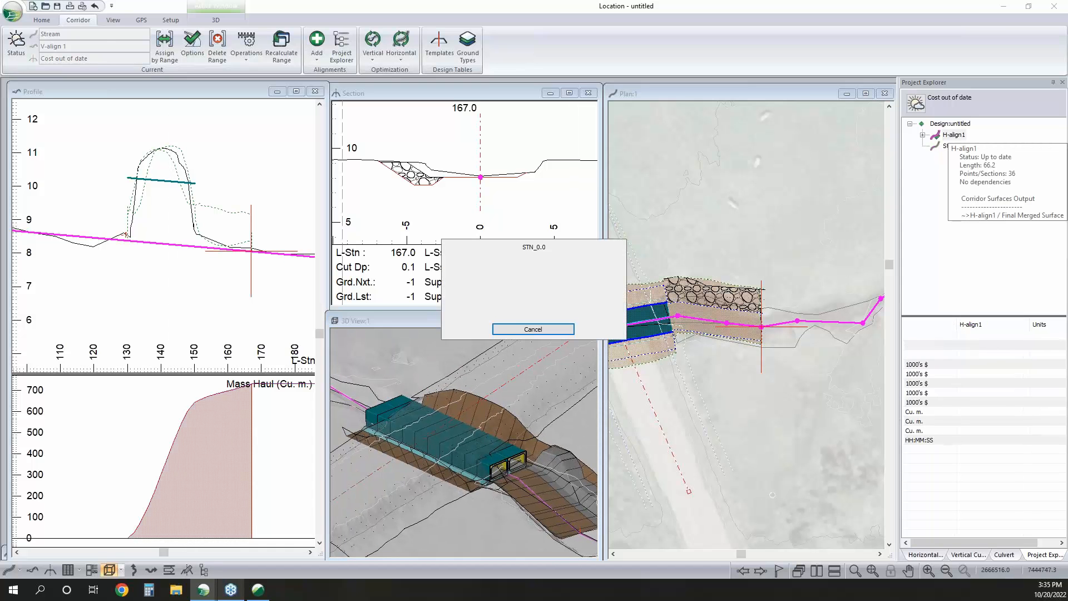
{"action": "right_click", "coordinate": [950, 135]}
{"action": "left_click", "coordinate": [979, 235]}
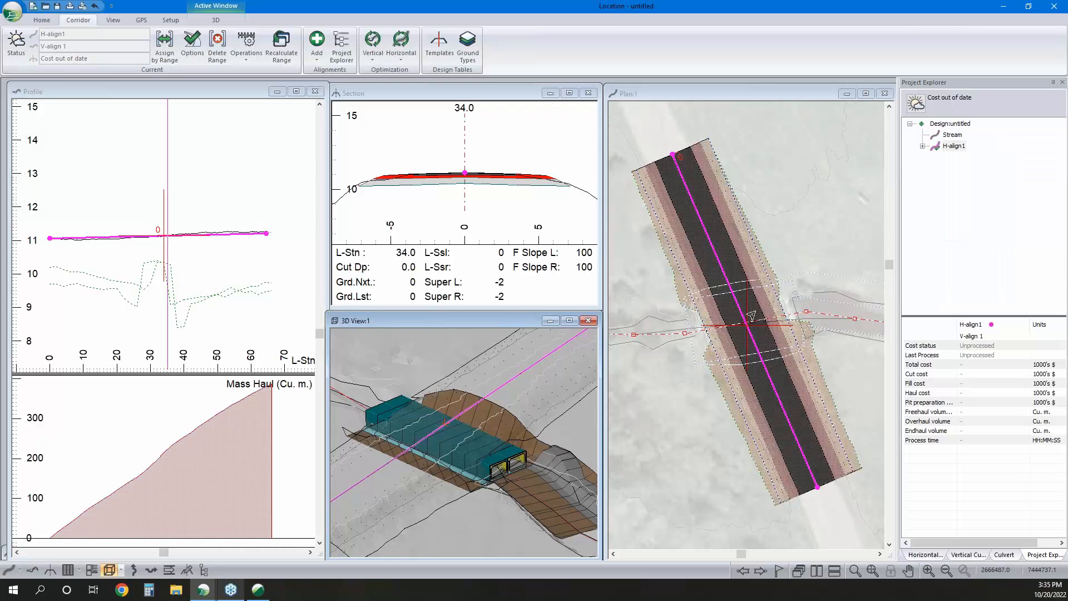
Display the H-align1 Final Merged Surface as shaded triangles in the 3D view and inspect it over the culvert
{"action": "left_click", "coordinate": [536, 391]}
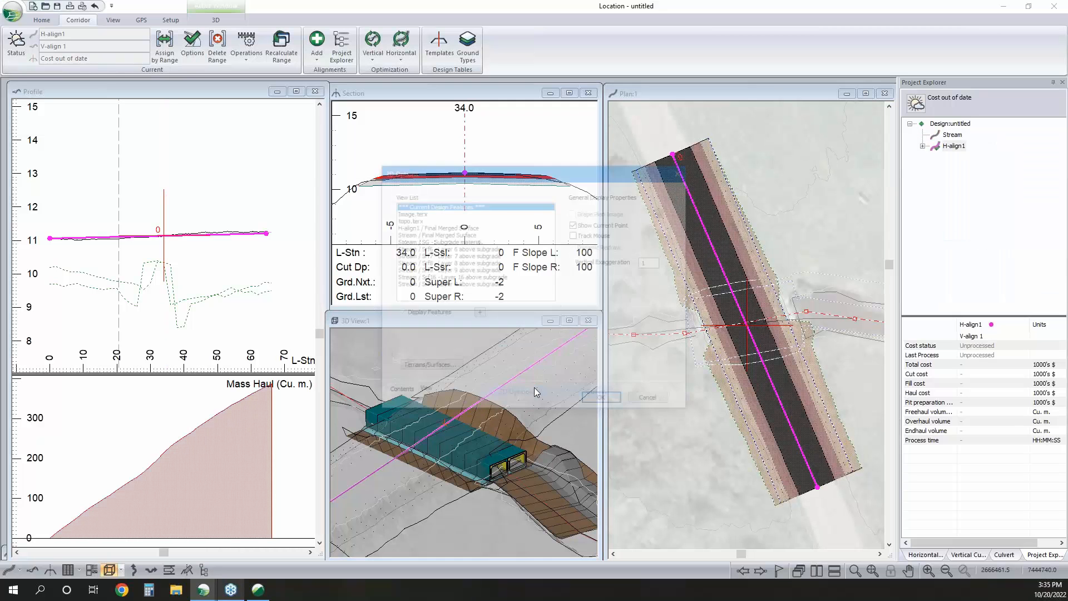
{"action": "left_click", "coordinate": [421, 227]}
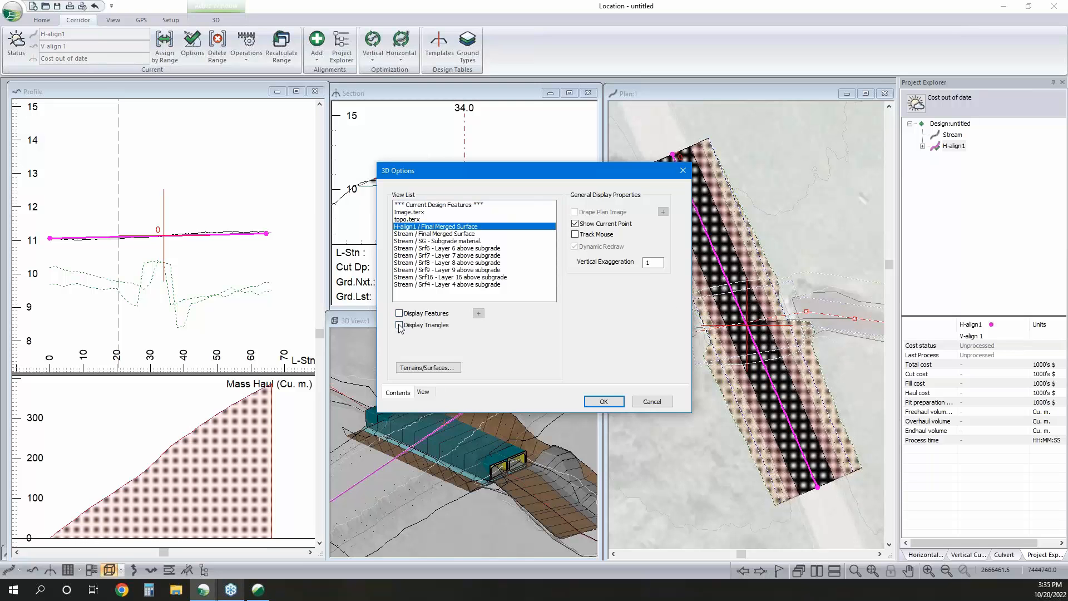
{"action": "left_click", "coordinate": [400, 325]}
{"action": "left_click", "coordinate": [399, 313]}
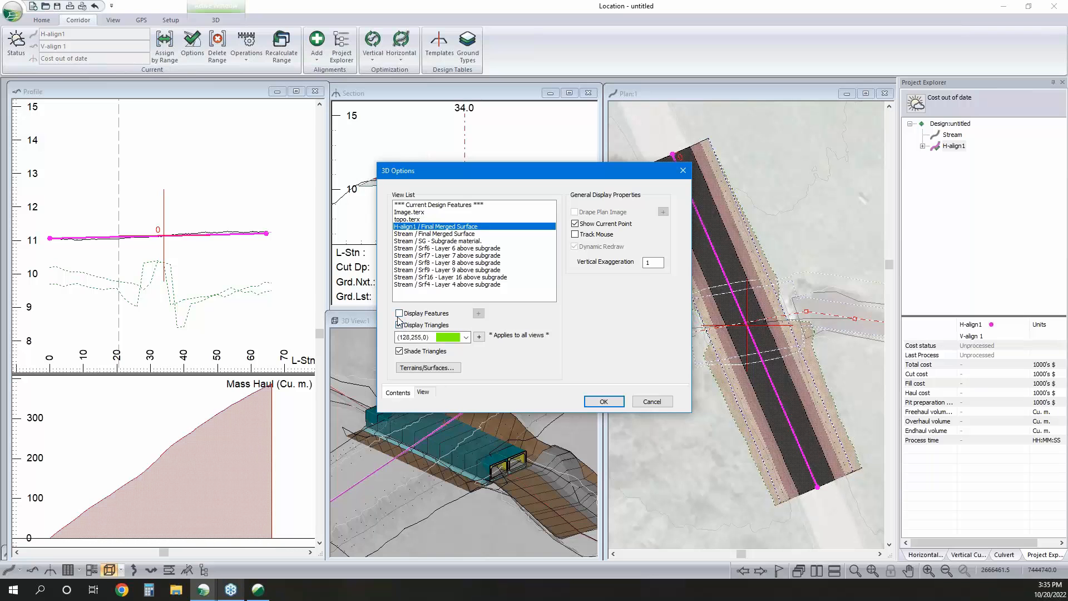
{"action": "left_click", "coordinate": [593, 403]}
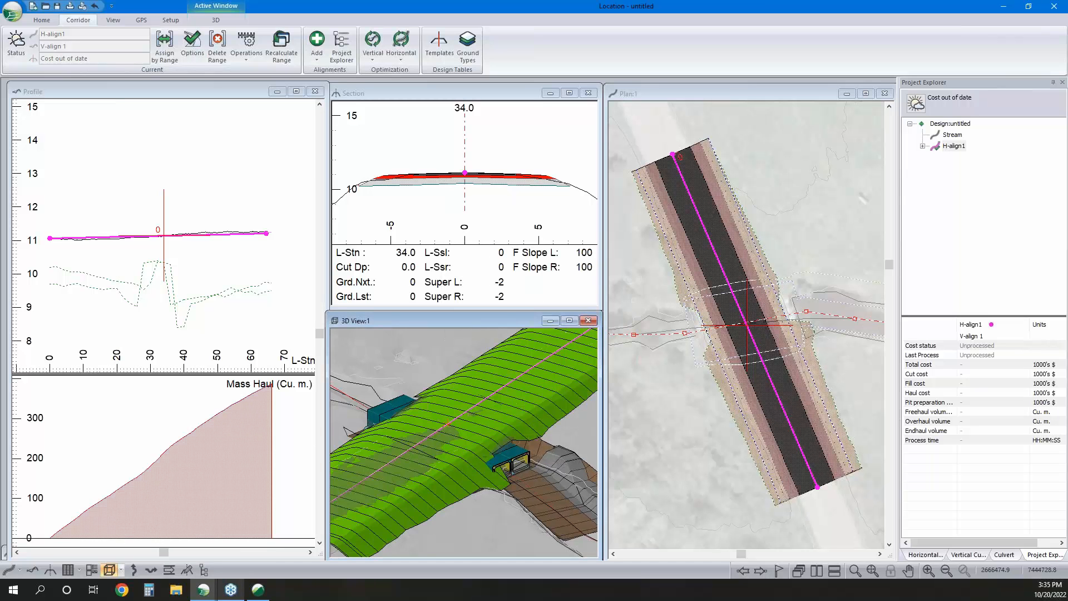
{"action": "left_click_drag", "start_coordinate": [441, 433], "coordinate": [376, 418]}
{"action": "left_click_drag", "start_coordinate": [490, 453], "coordinate": [533, 448]}
{"action": "scroll", "coordinate": [532, 447], "scroll_direction": "down", "scroll_amount": 5}
{"action": "scroll", "coordinate": [534, 452], "scroll_direction": "up", "scroll_amount": 4}
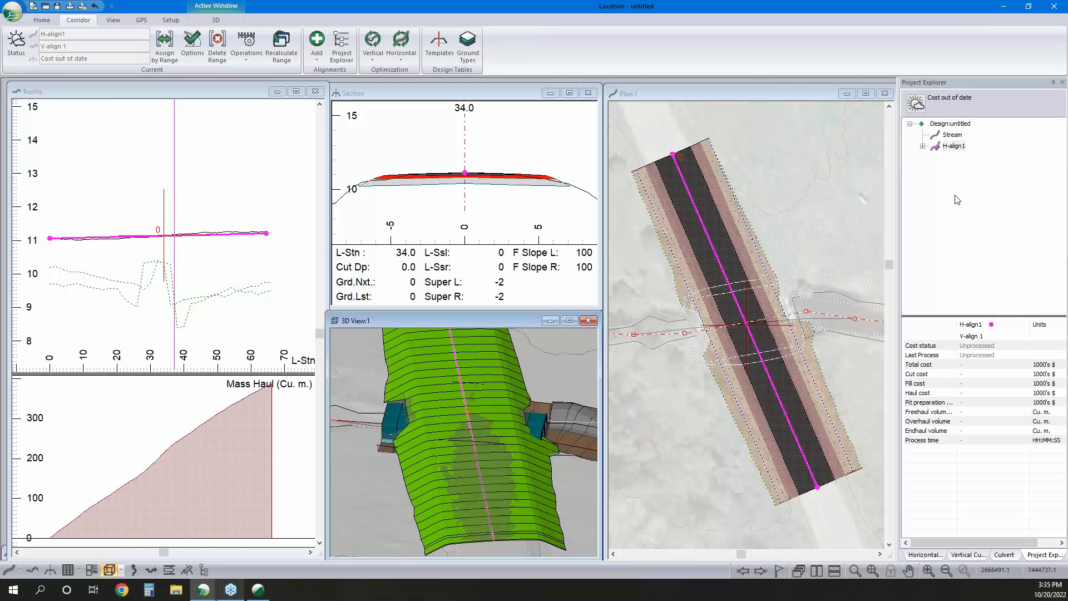
Make Stream the current alignment and extend its DBC DoubleBox Culvert template range to end at station 152.0
{"action": "left_click", "coordinate": [953, 136]}
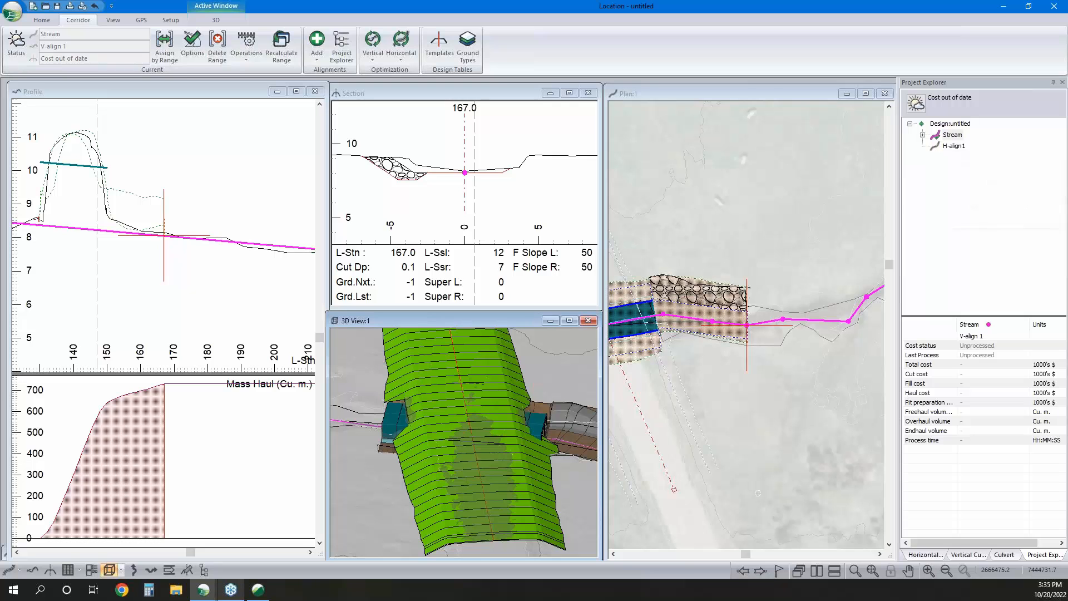
{"action": "left_click", "coordinate": [664, 328]}
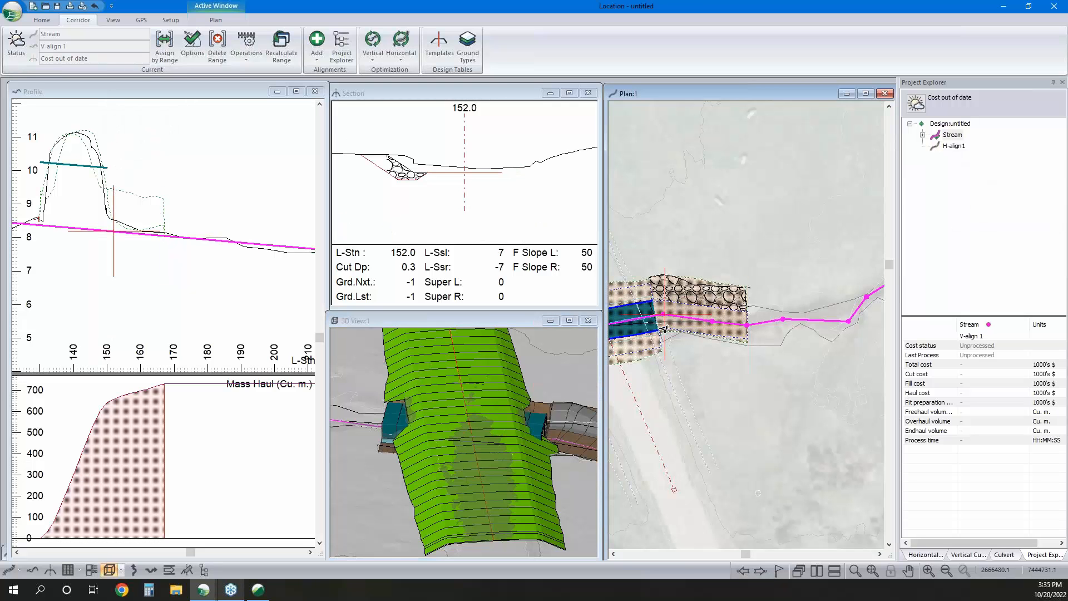
{"action": "left_click", "coordinate": [164, 46]}
{"action": "left_click", "coordinate": [415, 286]}
{"action": "left_click_drag", "start_coordinate": [518, 205], "coordinate": [508, 210]}
{"action": "type", "text": "2.0"}
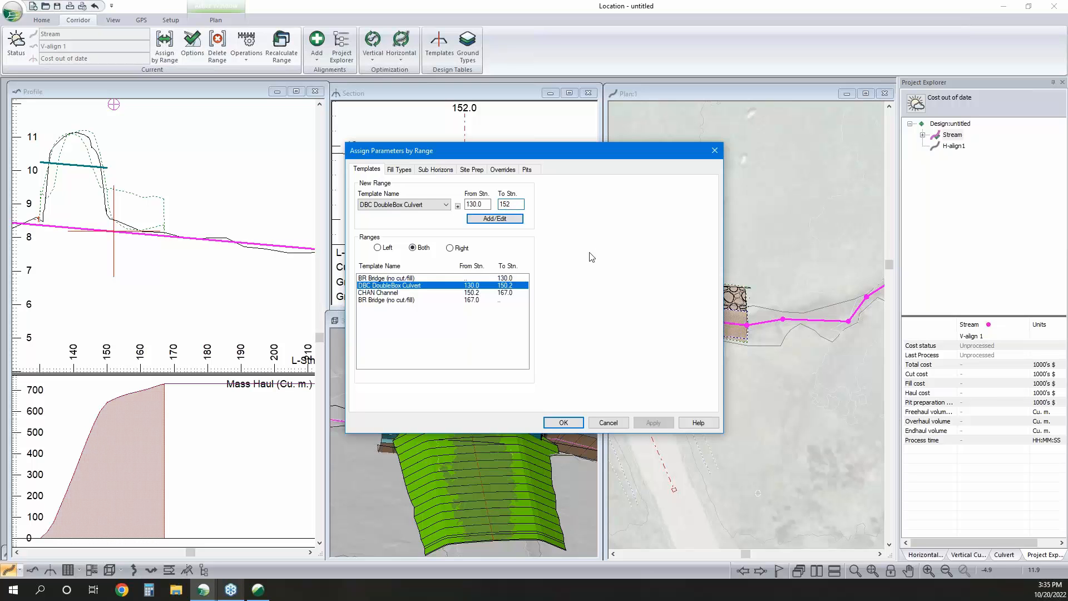
{"action": "key", "text": "Return"}
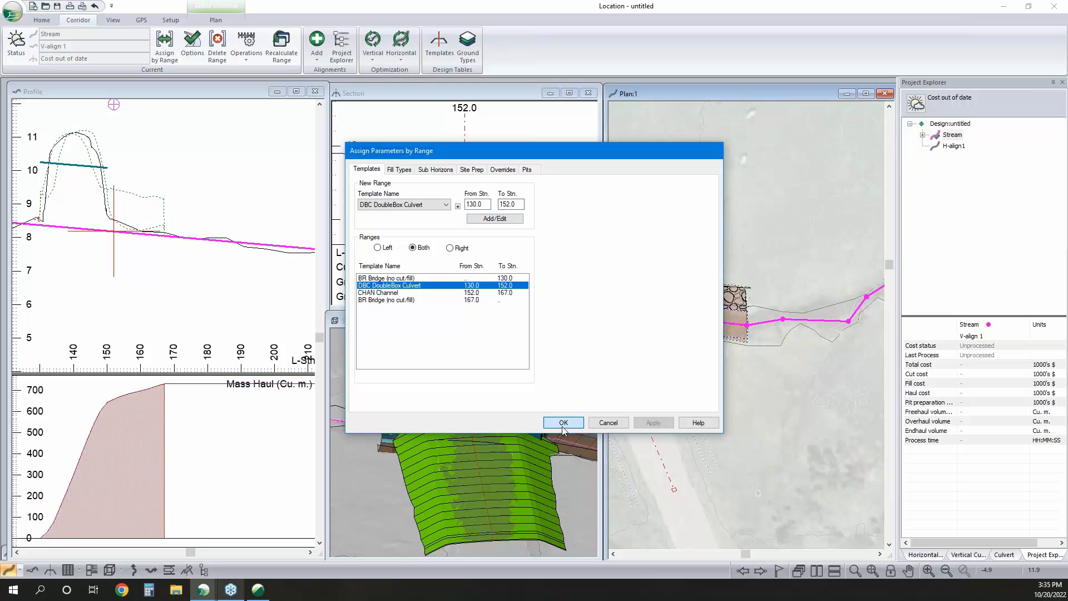
{"action": "left_click", "coordinate": [563, 424]}
{"action": "left_click", "coordinate": [564, 332]}
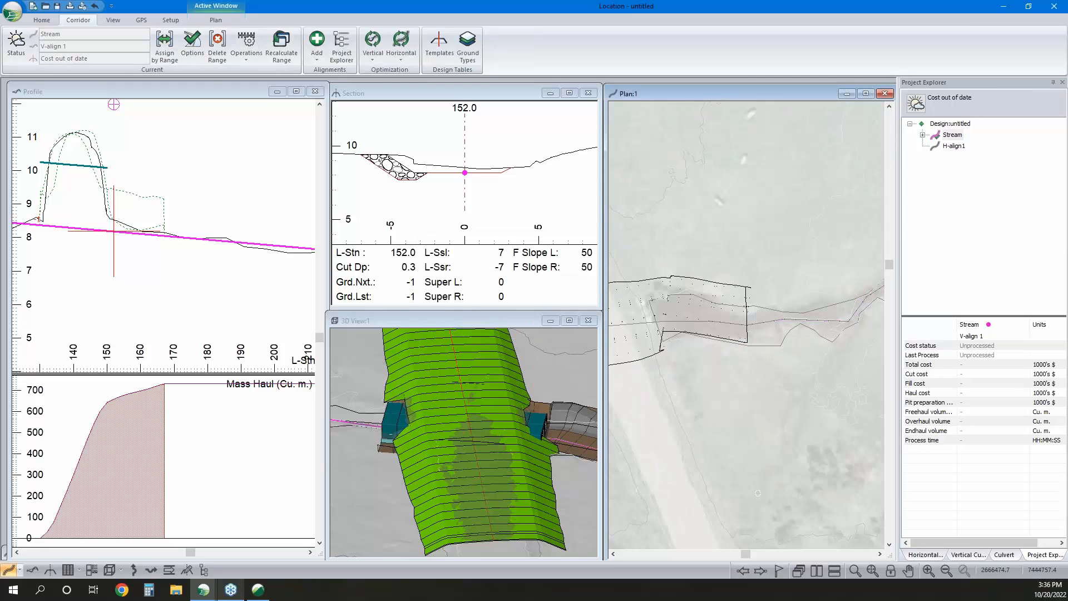
In the plan, shift the stream alignment's intersection point at the culvert's downstream end to about station 152.6
{"action": "scroll", "coordinate": [678, 310], "scroll_direction": "up", "scroll_amount": 1}
{"action": "right_click", "coordinate": [680, 312]}
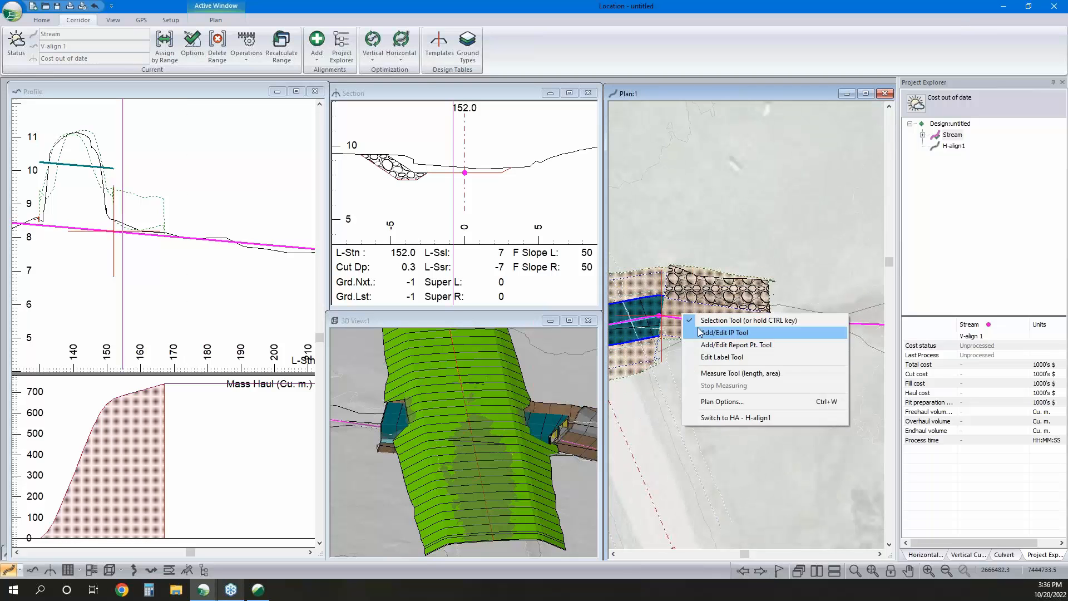
{"action": "left_click", "coordinate": [697, 332]}
{"action": "left_click_drag", "start_coordinate": [659, 316], "coordinate": [666, 314]}
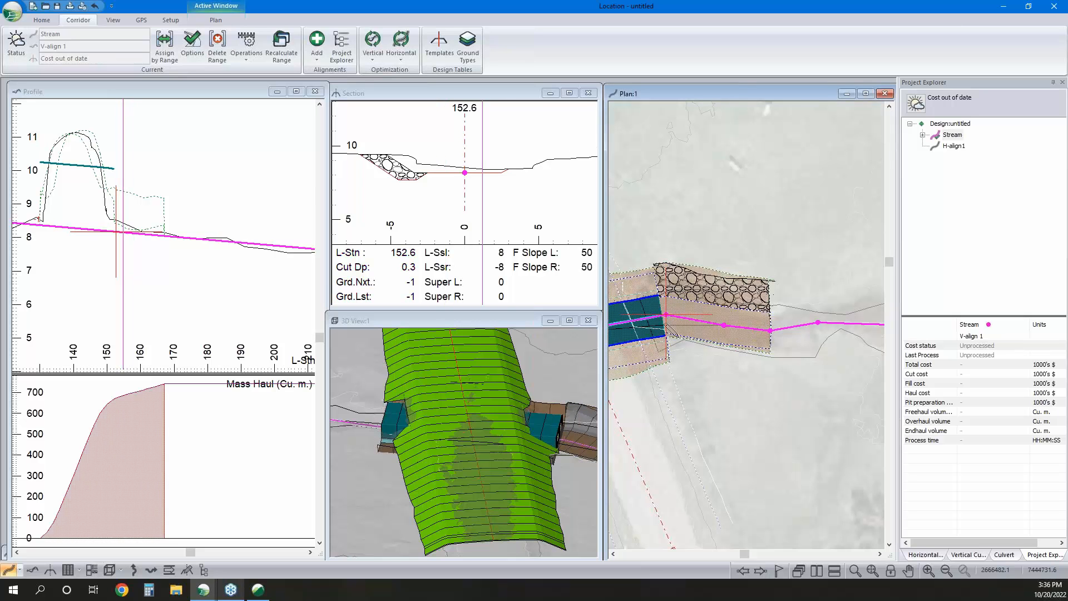
{"action": "right_click", "coordinate": [683, 338]}
{"action": "left_click", "coordinate": [698, 345]}
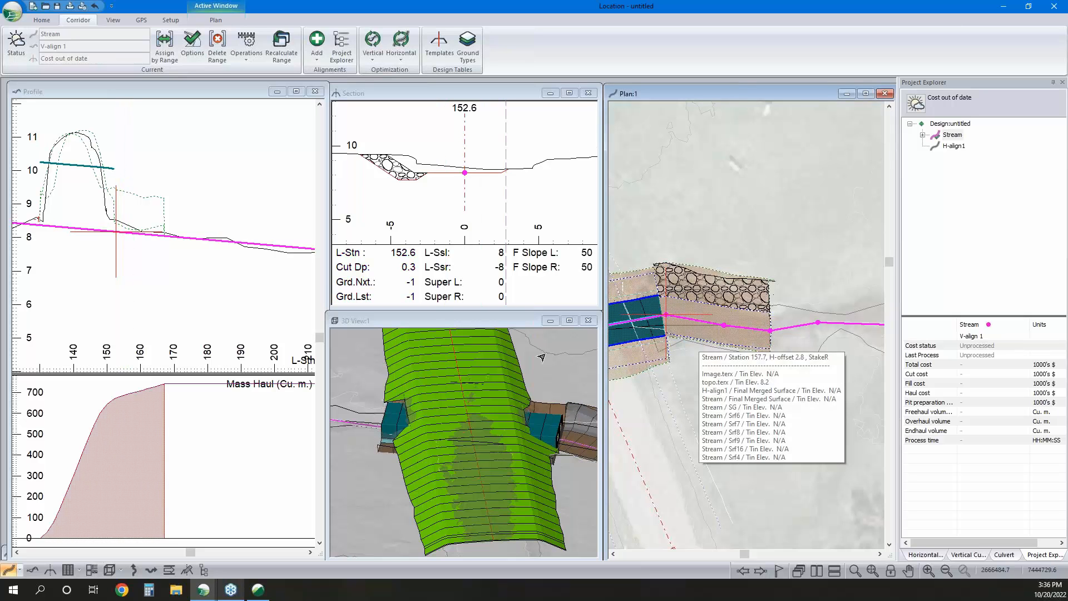
Check the lengthened culvert in 3D and profile, then return to H-align1 and show its full cross-section at station 34.0
{"action": "left_click", "coordinate": [431, 382]}
{"action": "scroll", "coordinate": [403, 437], "scroll_direction": "down", "scroll_amount": 1}
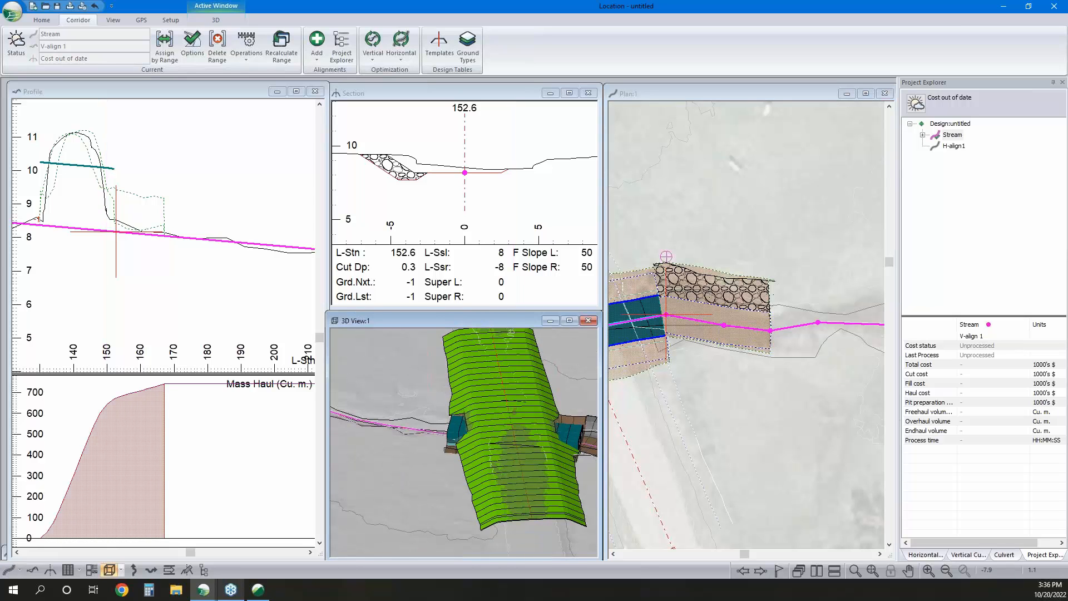
{"action": "scroll", "coordinate": [143, 260], "scroll_direction": "down", "scroll_amount": 1}
{"action": "middle_click_drag", "start_coordinate": [142, 260], "coordinate": [204, 254]}
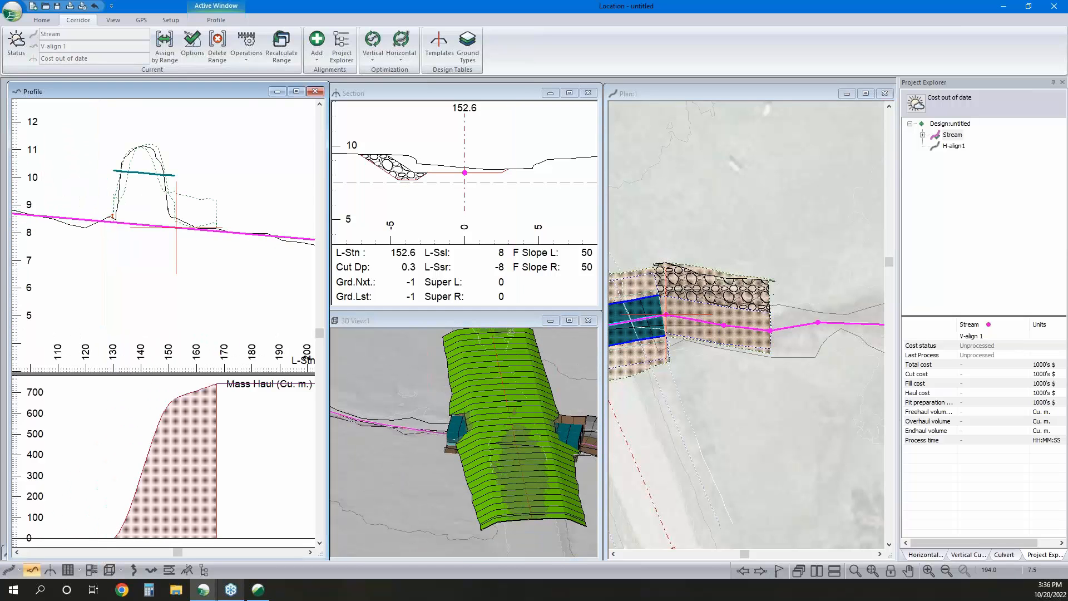
{"action": "left_click", "coordinate": [955, 151]}
{"action": "double_click", "coordinate": [953, 148]}
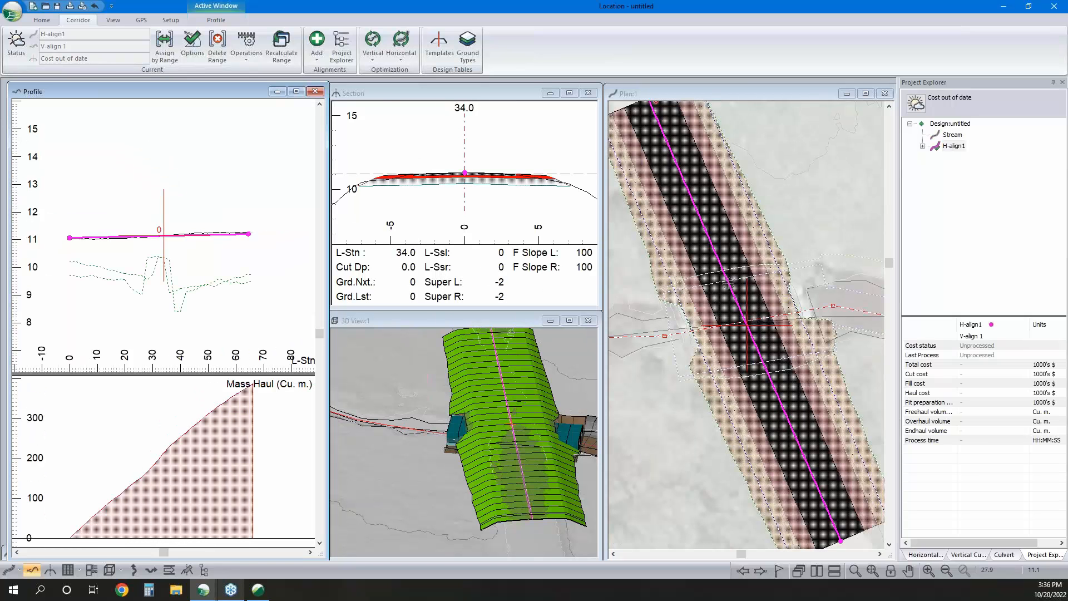
{"action": "scroll", "coordinate": [495, 195], "scroll_direction": "down", "scroll_amount": 3}
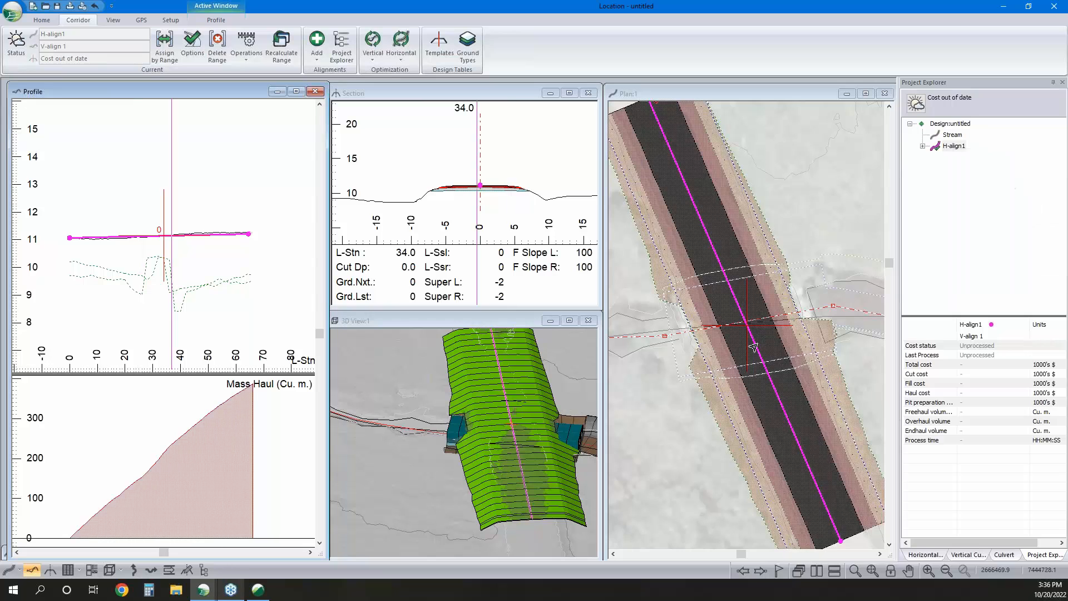
Merge the Stream Final Merged Surface into the topo surface through the 3D reference terrains and surfaces
{"action": "mouse_move", "coordinate": [753, 348]}
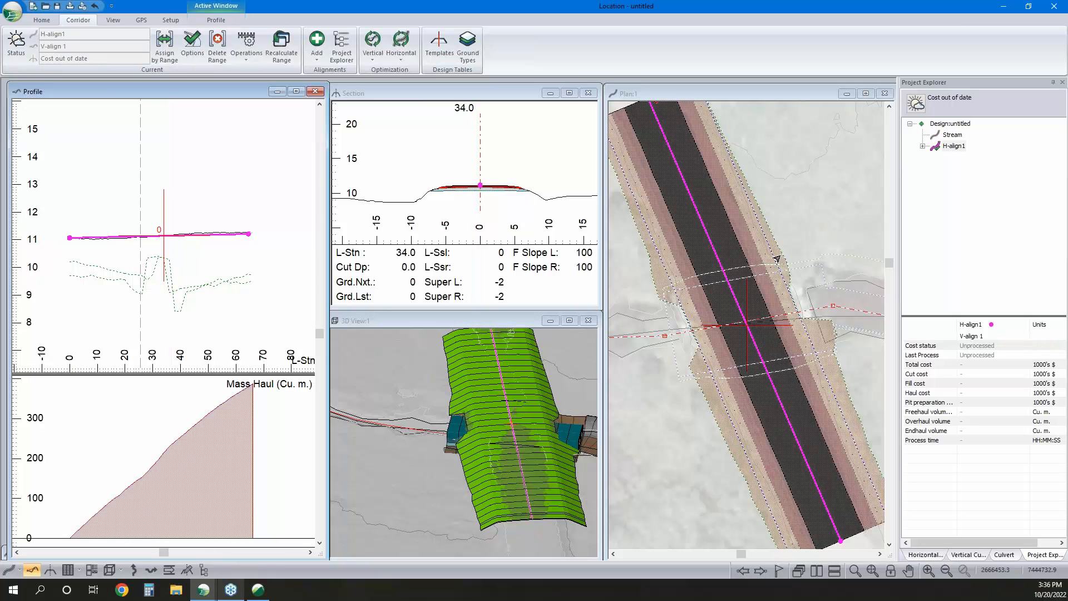
{"action": "right_click", "coordinate": [512, 392]}
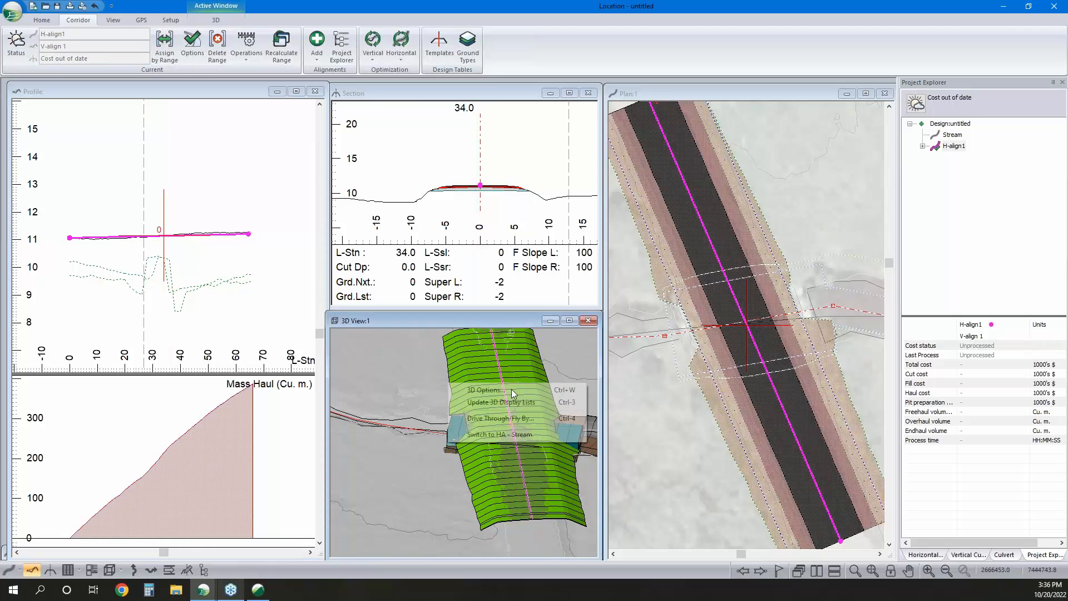
{"action": "left_click", "coordinate": [512, 389]}
{"action": "left_click", "coordinate": [433, 234]}
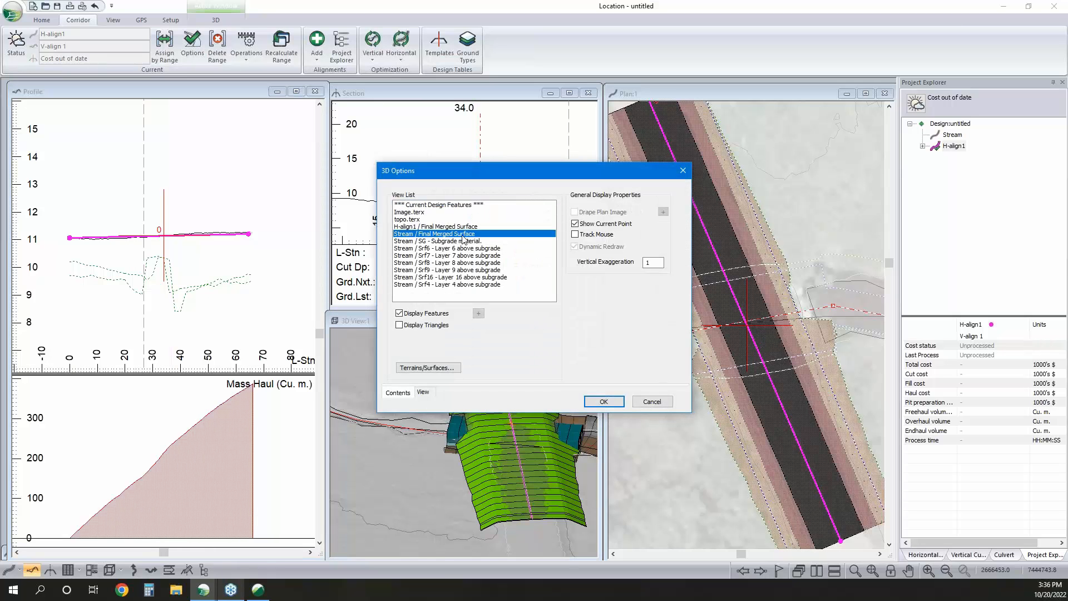
{"action": "left_click", "coordinate": [449, 368]}
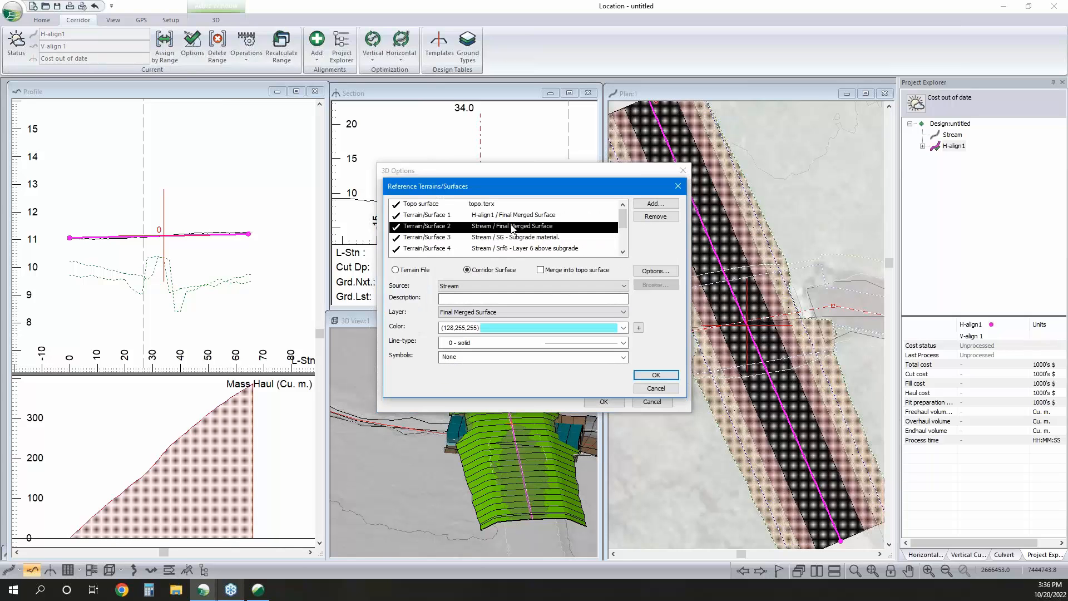
{"action": "left_click", "coordinate": [542, 271]}
{"action": "left_click", "coordinate": [662, 375]}
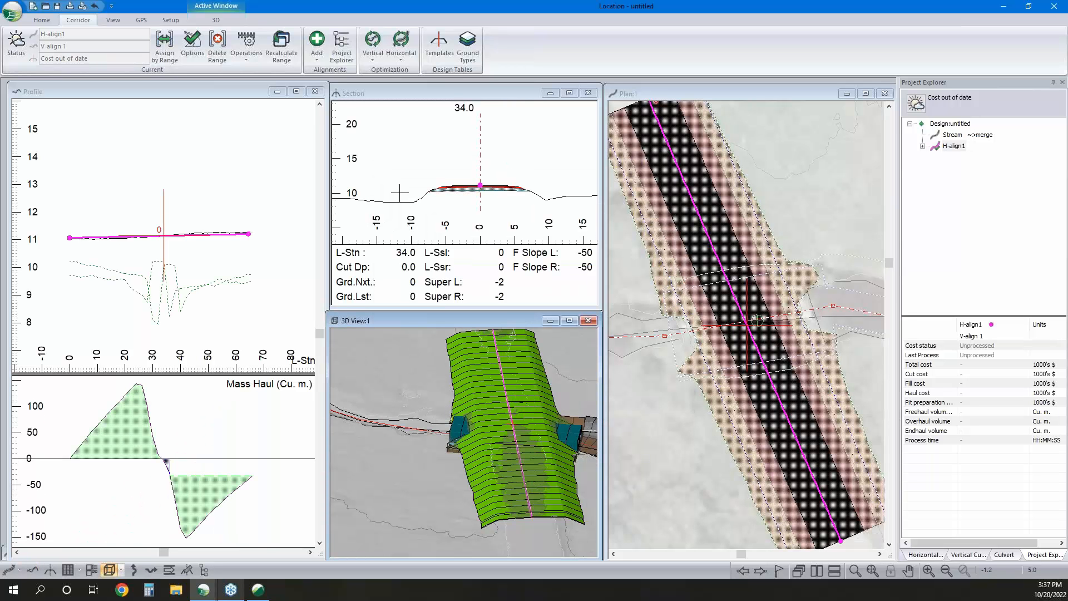
Show H-align1's cross-section at station 28.0 to examine the road over the merged stream excavation
{"action": "left_click", "coordinate": [147, 235]}
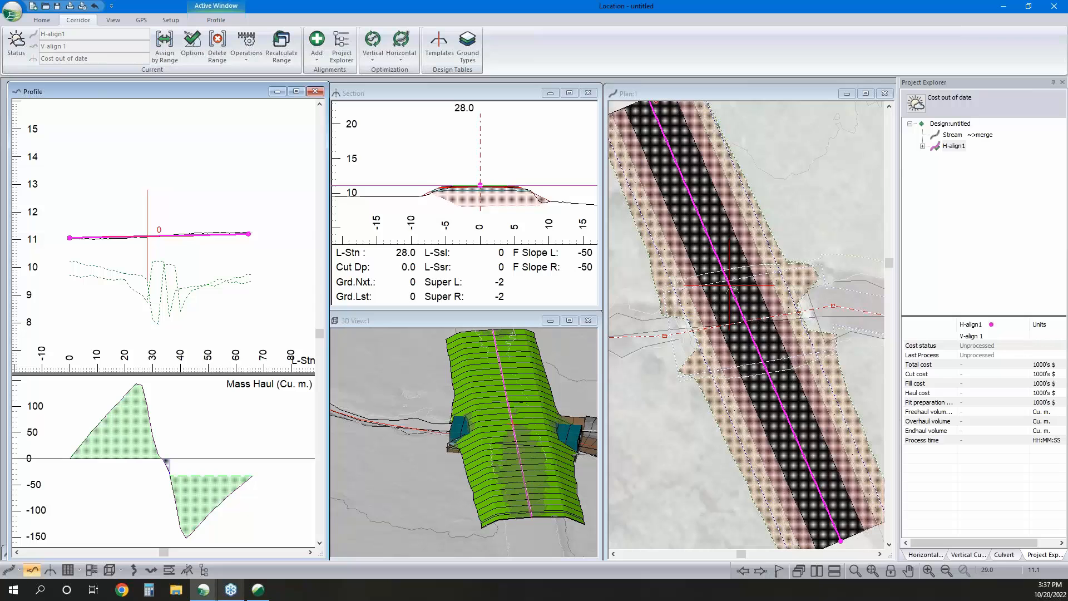
{"action": "scroll", "coordinate": [462, 183], "scroll_direction": "up", "scroll_amount": 1}
{"action": "scroll", "coordinate": [463, 184], "scroll_direction": "up", "scroll_amount": 1}
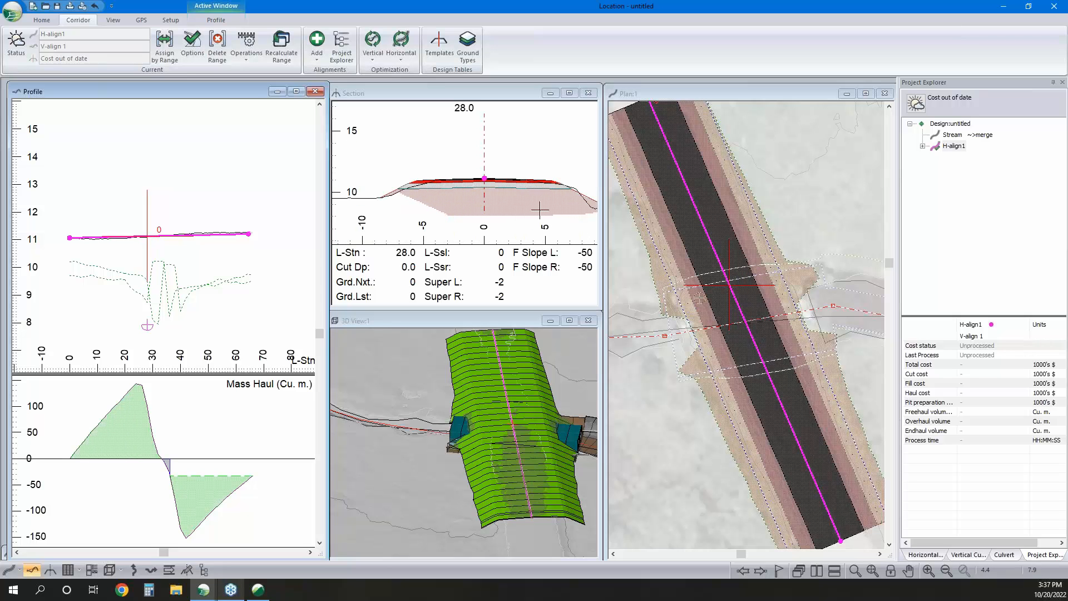
Include the Stream reference surfaces from SG - Subgrade material through Srf4 - Layer 4 above subgrade in the section display
{"action": "right_click", "coordinate": [532, 183]}
{"action": "left_click", "coordinate": [565, 270]}
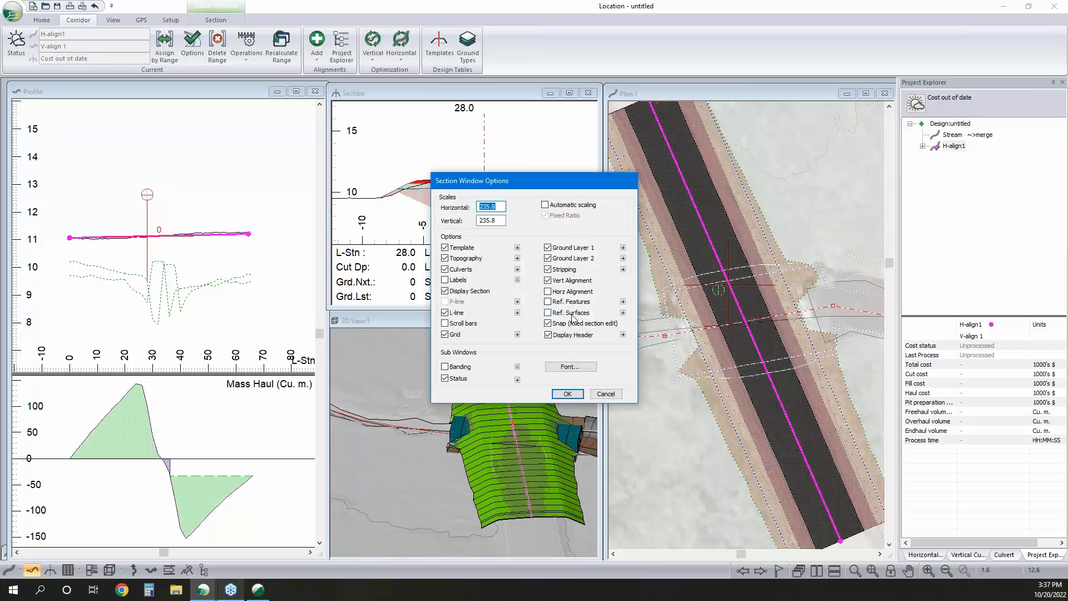
{"action": "left_click", "coordinate": [623, 312]}
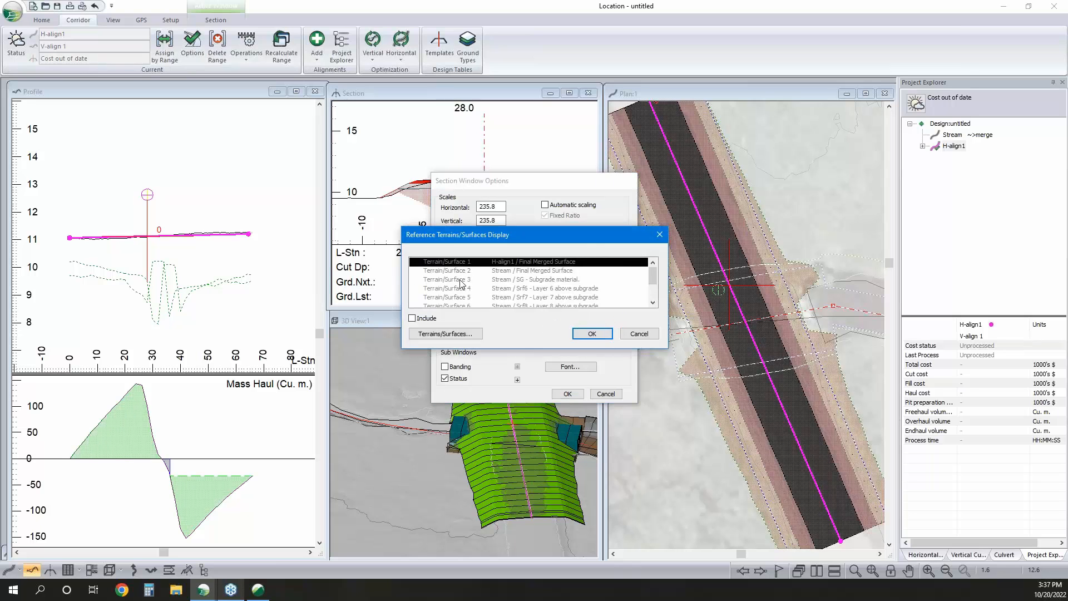
{"action": "double_click", "coordinate": [459, 281]}
{"action": "double_click", "coordinate": [460, 288]}
{"action": "scroll", "coordinate": [456, 284], "scroll_direction": "down", "scroll_amount": 1}
{"action": "double_click", "coordinate": [460, 271]}
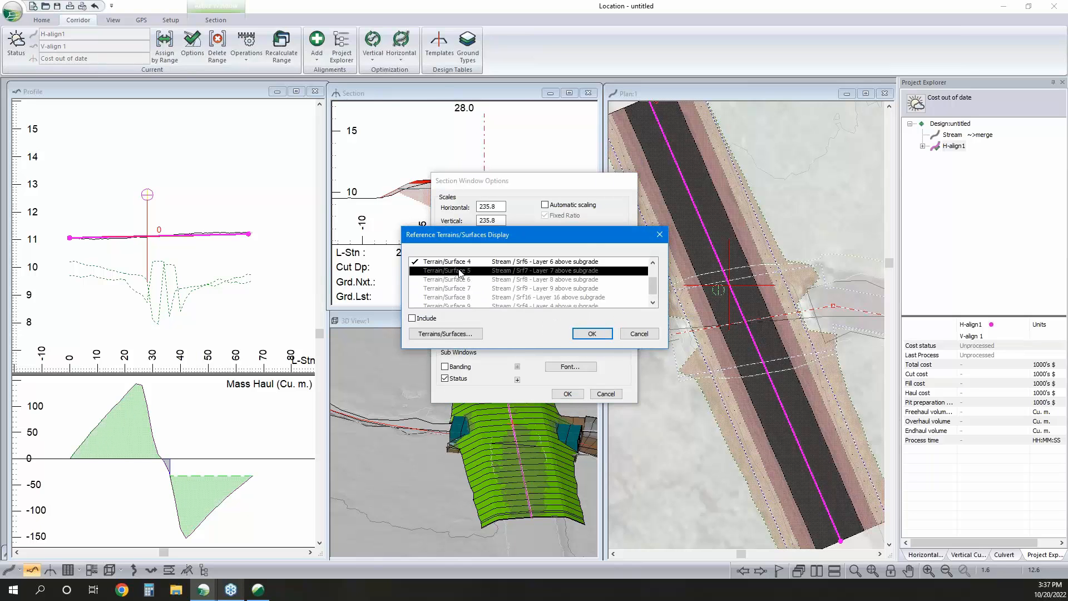
{"action": "double_click", "coordinate": [458, 279]}
{"action": "double_click", "coordinate": [457, 288]}
{"action": "double_click", "coordinate": [455, 298]}
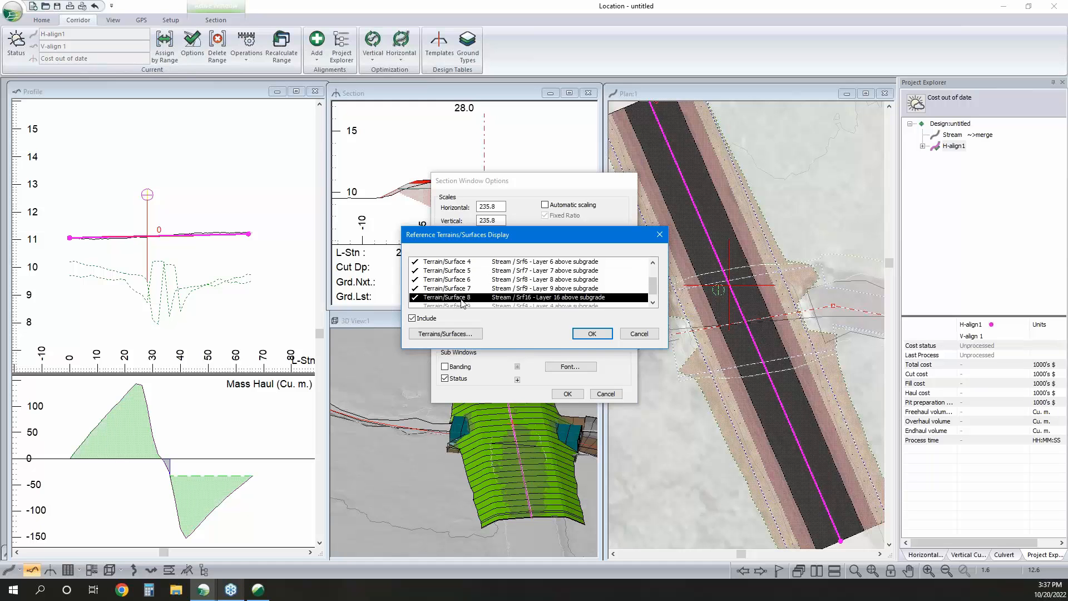
{"action": "scroll", "coordinate": [455, 298], "scroll_direction": "down", "scroll_amount": 1}
{"action": "double_click", "coordinate": [455, 297]}
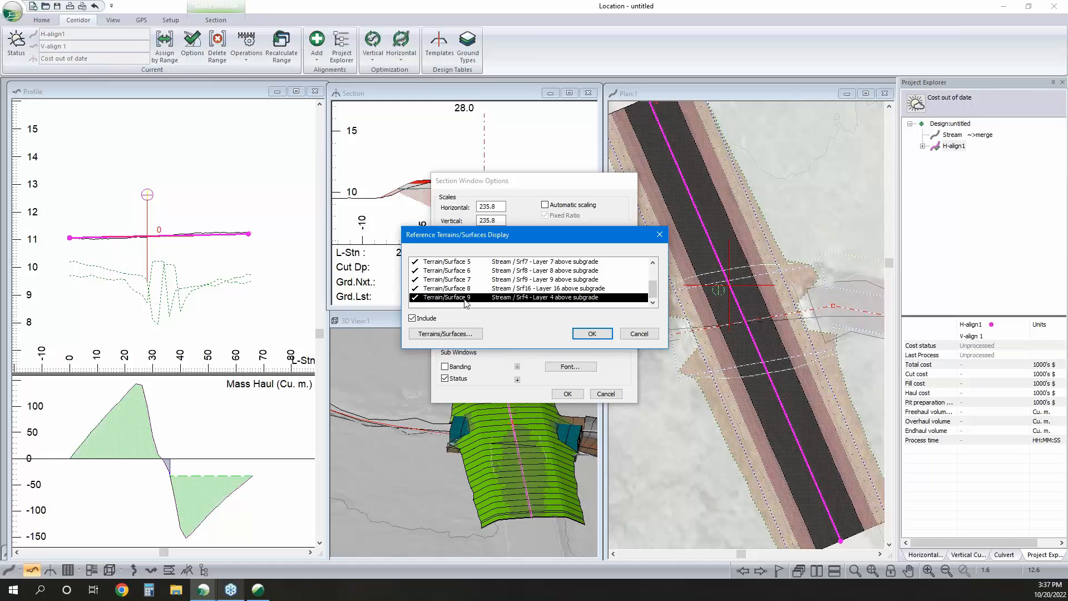
{"action": "left_click", "coordinate": [600, 336]}
{"action": "left_click", "coordinate": [577, 398]}
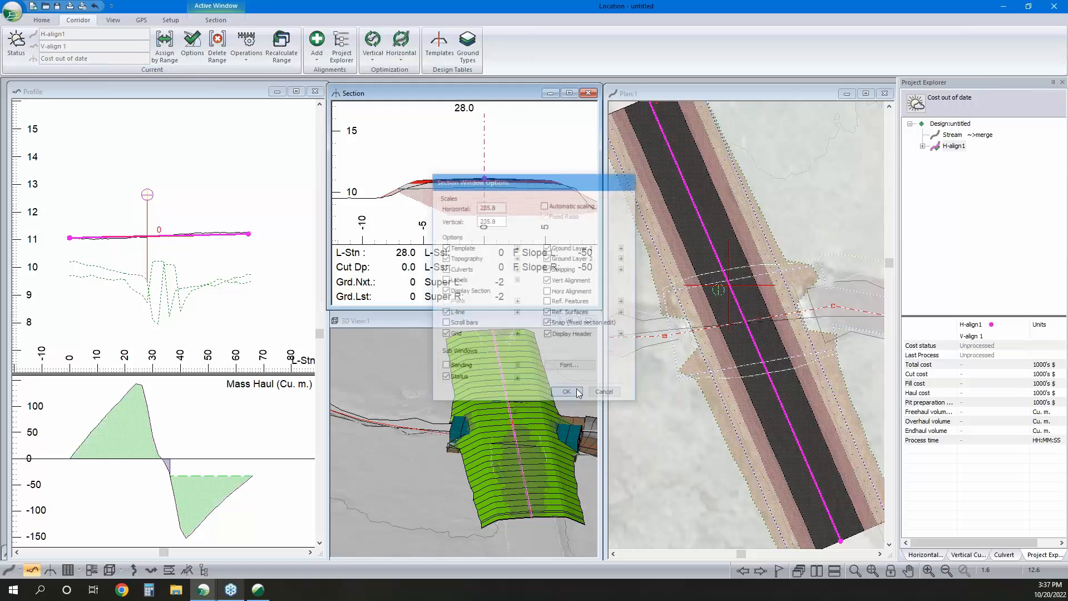
{"action": "left_click", "coordinate": [561, 330]}
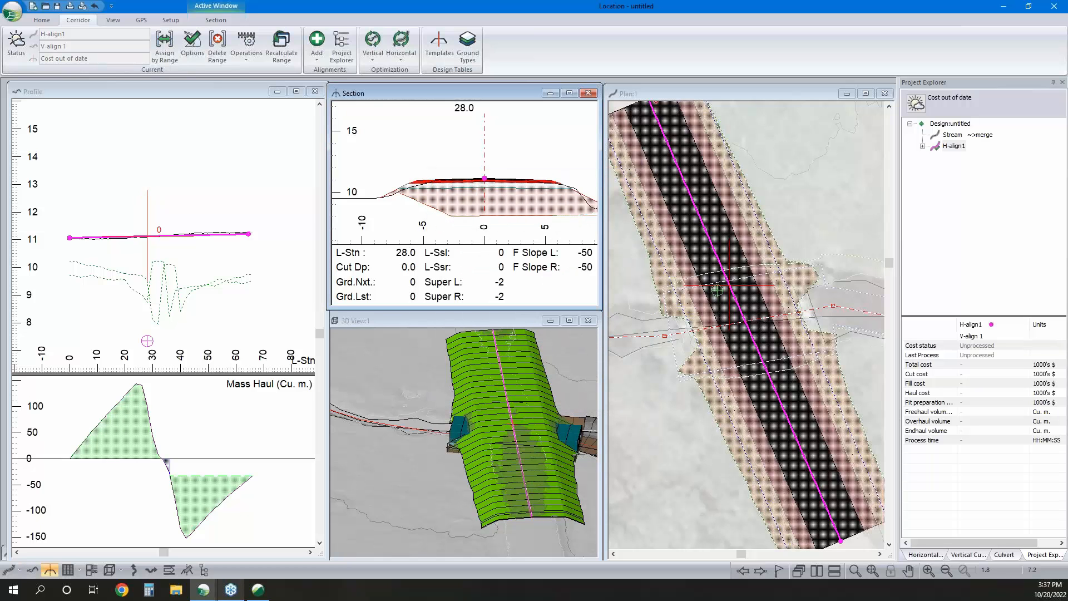
Display H-align1's cross-section at station 34.0 and examine the culvert surfaces beneath the road
{"action": "left_click", "coordinate": [746, 325]}
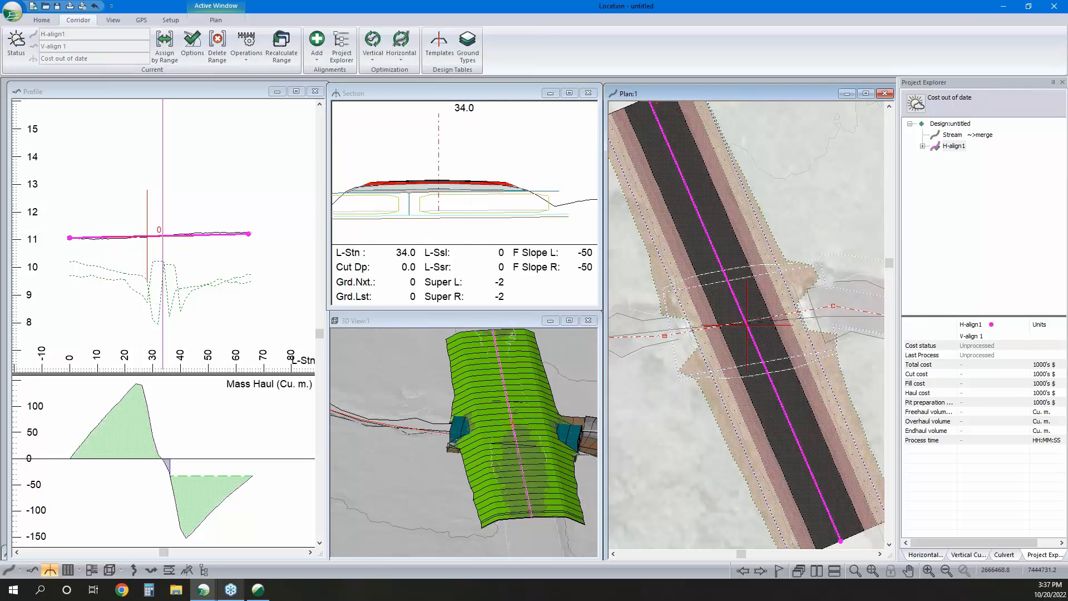
{"action": "left_click", "coordinate": [552, 199]}
{"action": "middle_click_drag", "start_coordinate": [459, 187], "coordinate": [553, 198]}
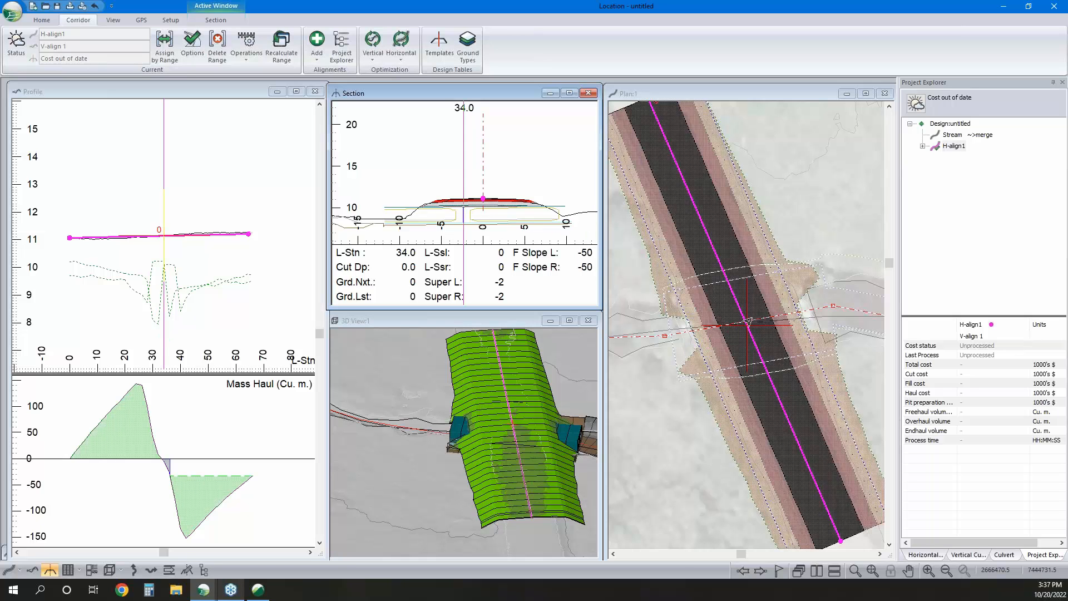
Make Stream the current alignment and display its culvert cross-section at station 140.0
{"action": "left_click", "coordinate": [954, 135]}
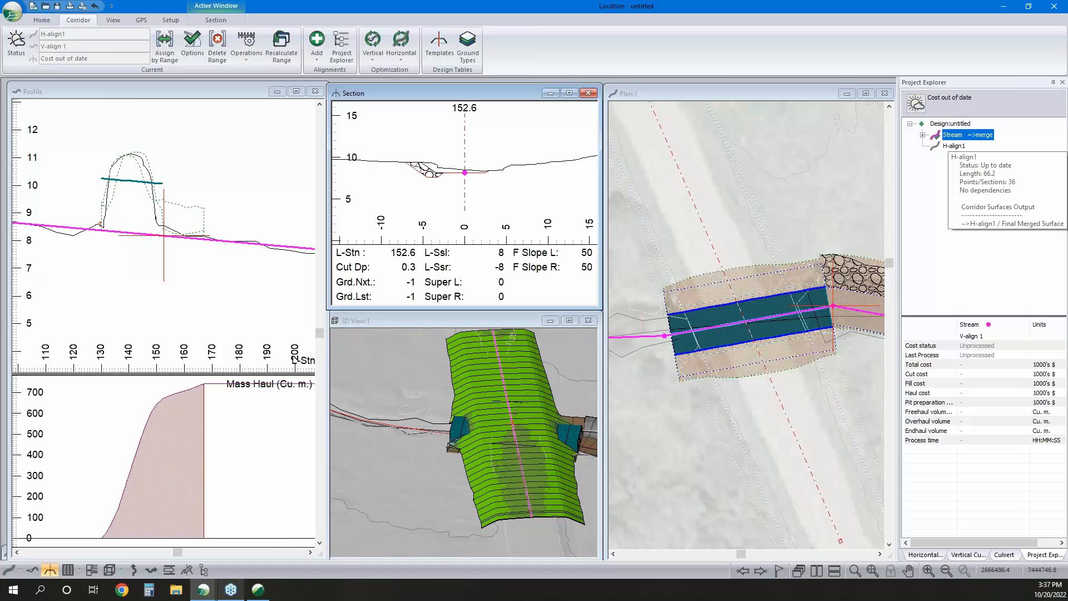
{"action": "left_click", "coordinate": [750, 317]}
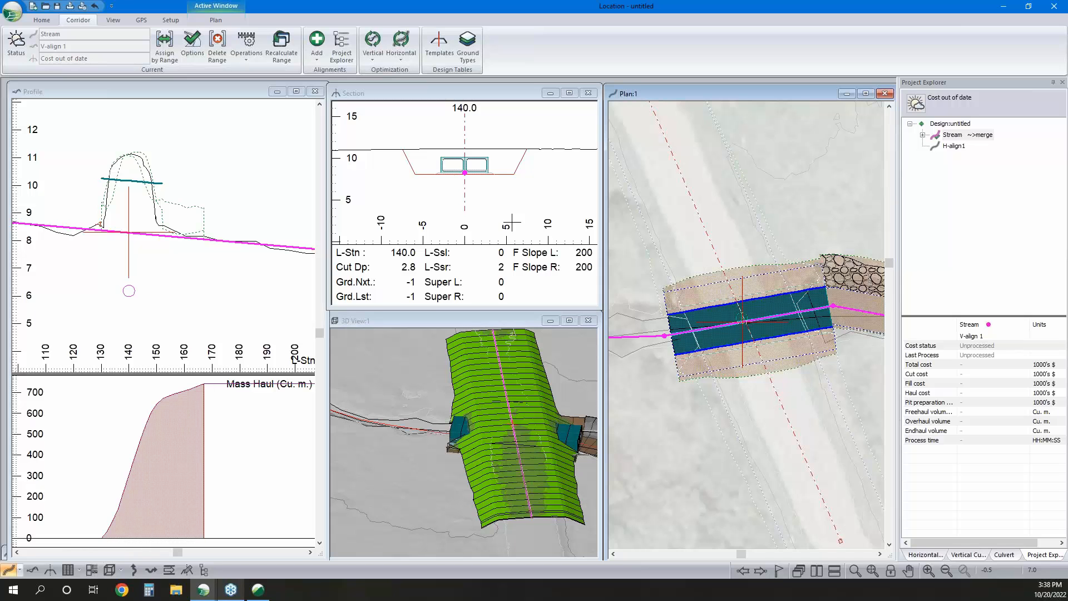
{"action": "right_click", "coordinate": [751, 197]}
{"action": "left_click", "coordinate": [790, 285]}
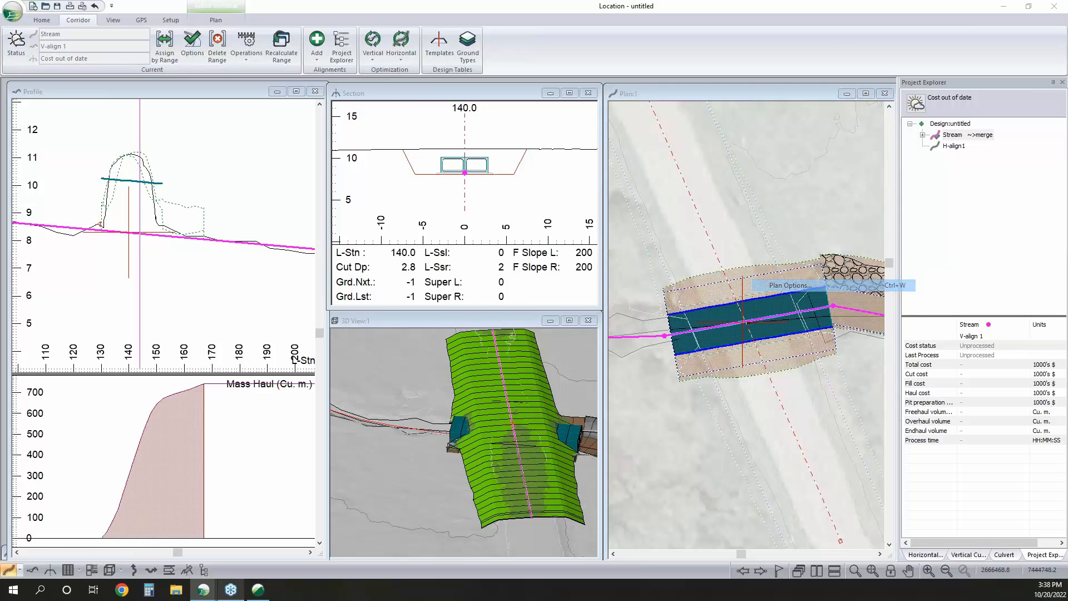
{"action": "left_click", "coordinate": [619, 312]}
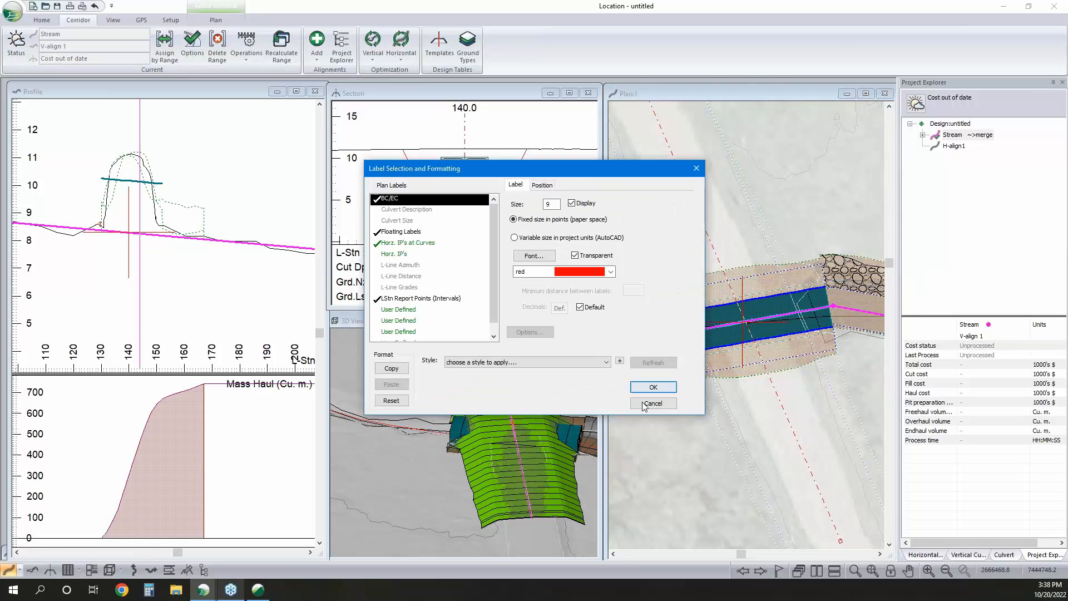
{"action": "left_click", "coordinate": [644, 398]}
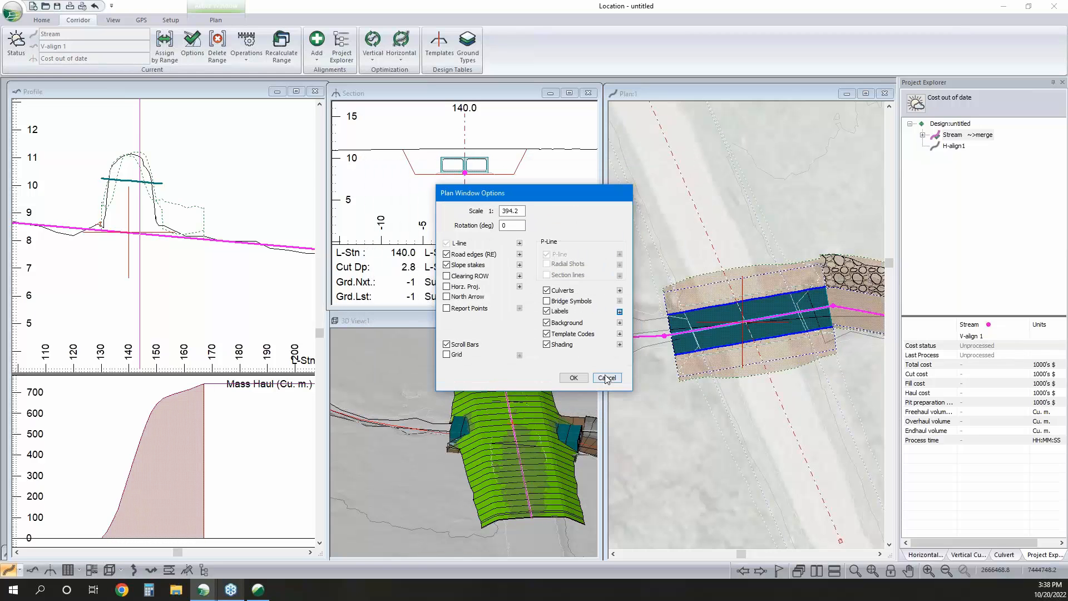
{"action": "left_click", "coordinate": [606, 378]}
Add a floating text label reading "Example" in the plan just above the culvert
{"action": "right_click", "coordinate": [746, 247]}
{"action": "left_click", "coordinate": [766, 290]}
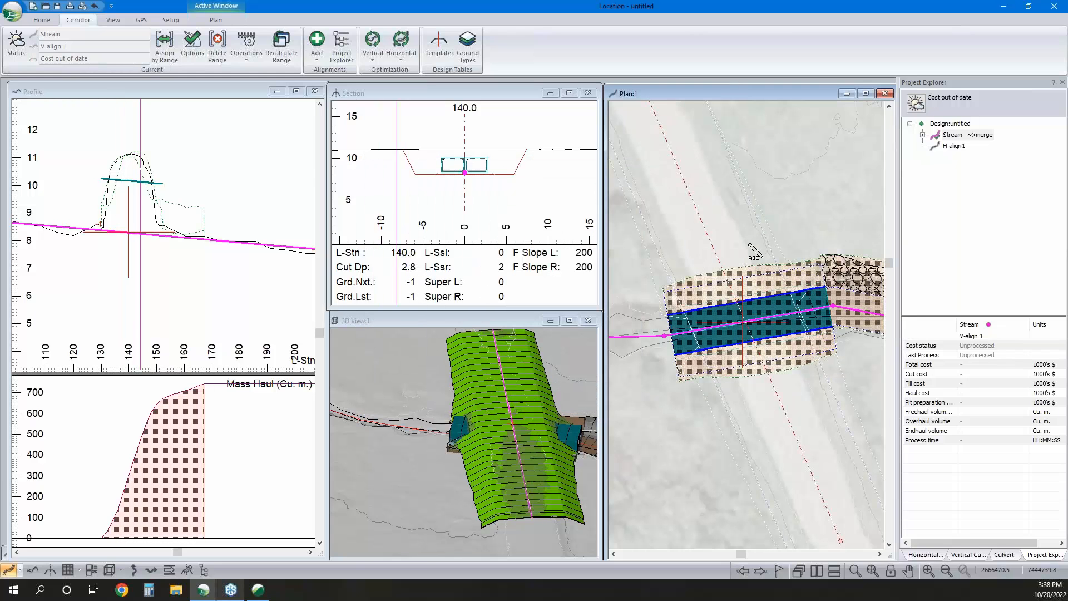
{"action": "left_click", "coordinate": [750, 244]}
{"action": "type", "text": "Example"}
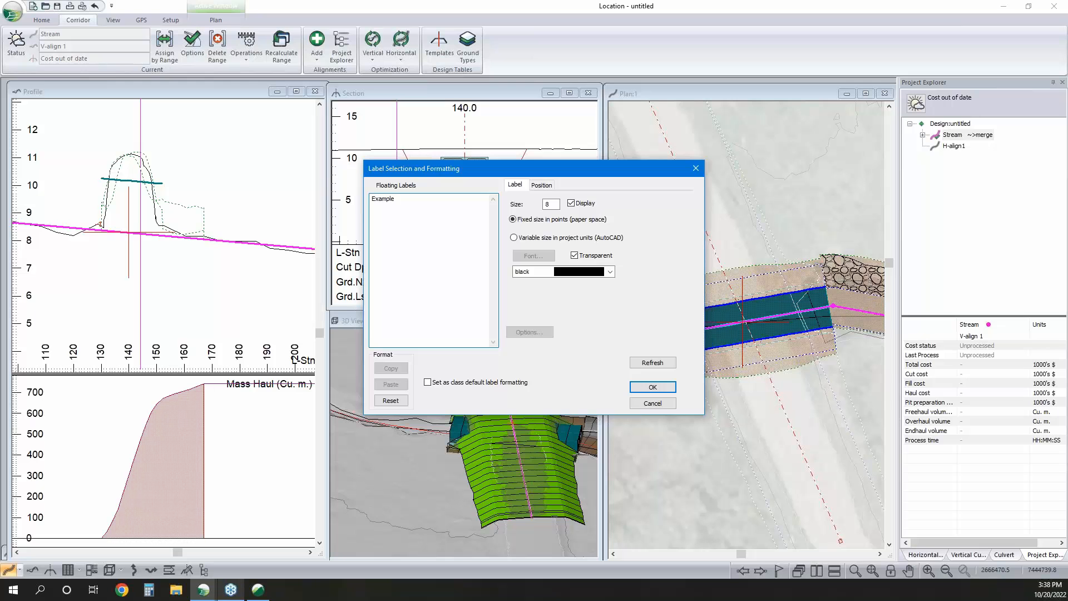
{"action": "left_click", "coordinate": [650, 387]}
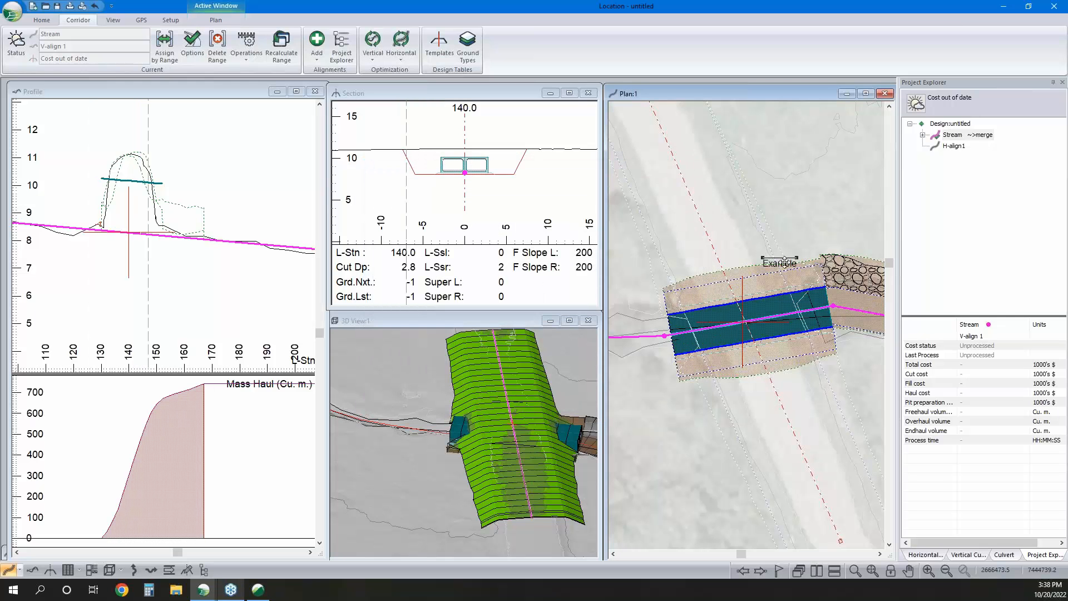
Delete the "Example" label from the plan
{"action": "key", "text": "Delete"}
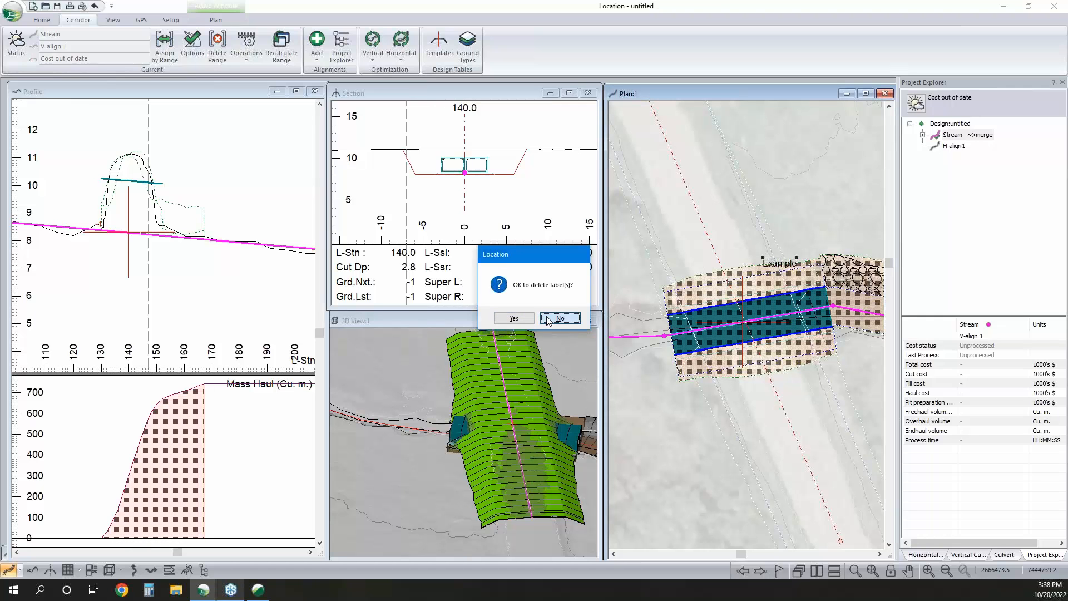
{"action": "left_click", "coordinate": [560, 319]}
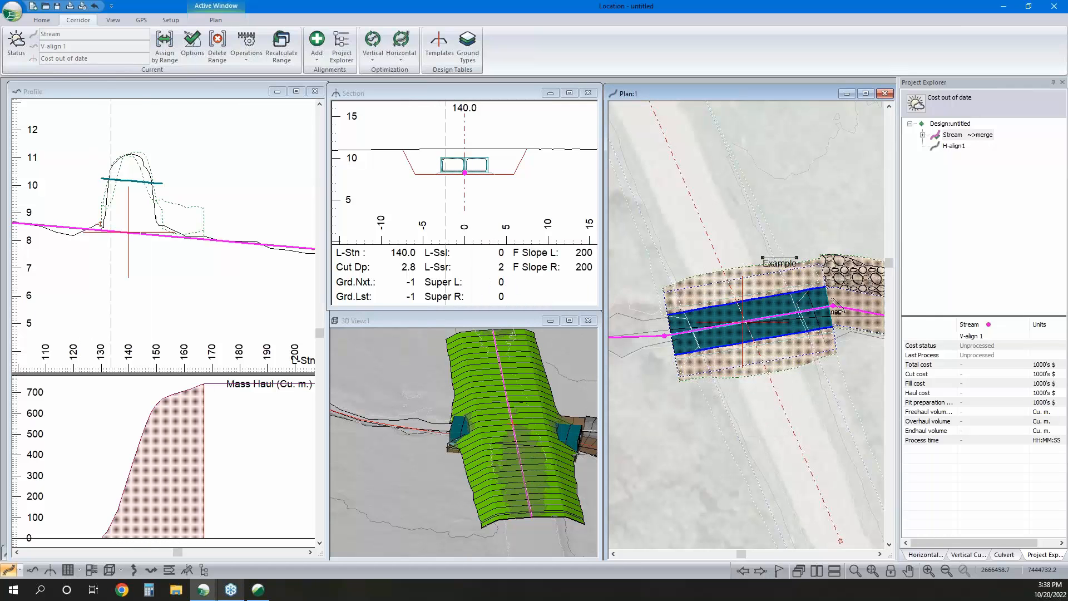
{"action": "key", "text": "Delete"}
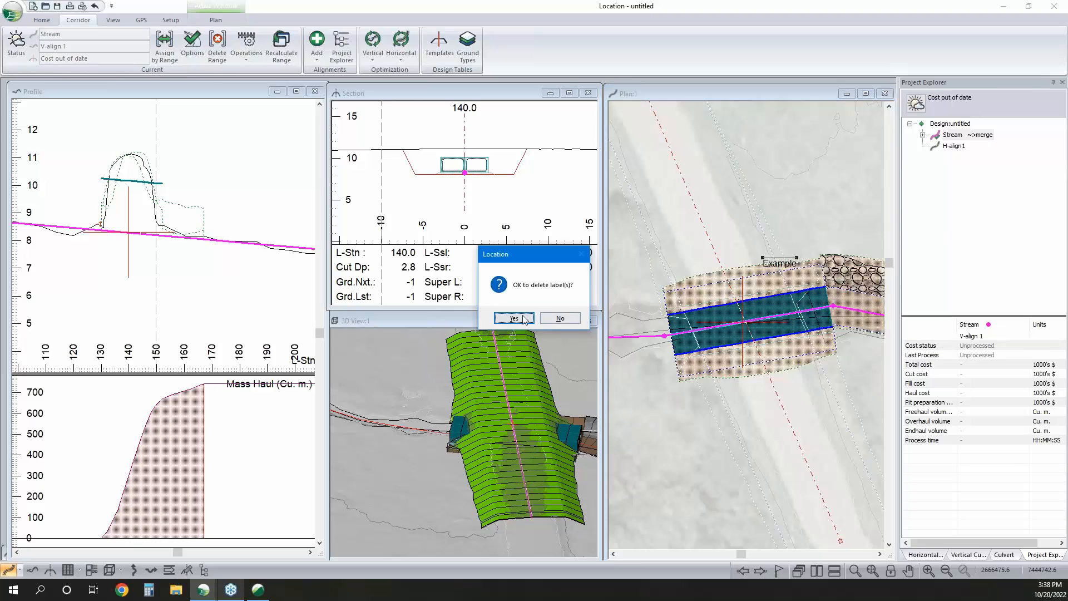
{"action": "left_click", "coordinate": [513, 318]}
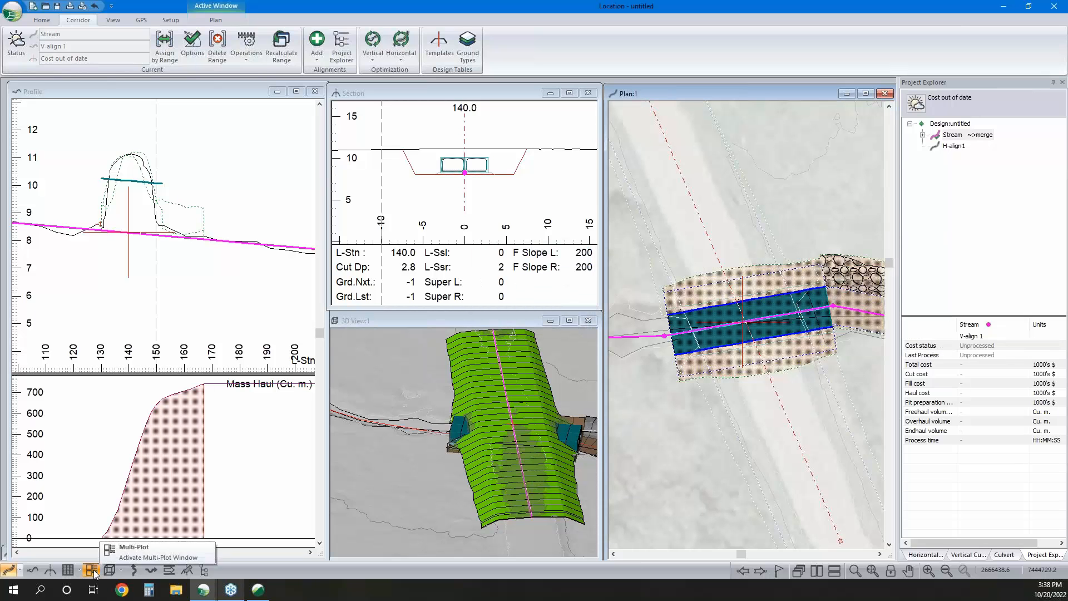
Open the Multi-Plot sheet layout and check which sub-views can be inserted, such as Plan:1
{"action": "left_click", "coordinate": [93, 571]}
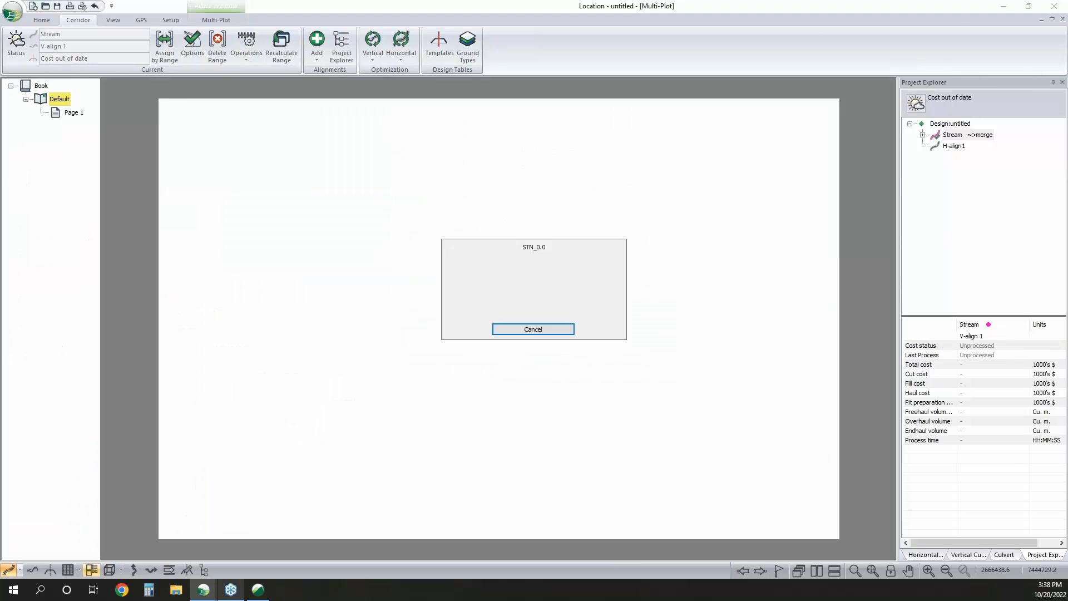
{"action": "left_click", "coordinate": [216, 21]}
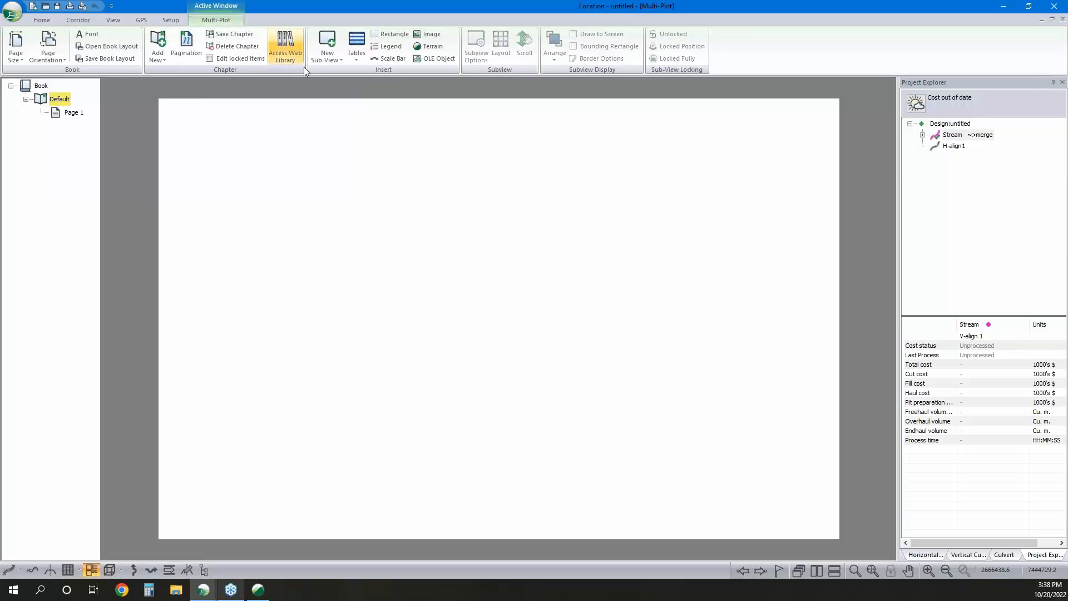
{"action": "left_click", "coordinate": [334, 59]}
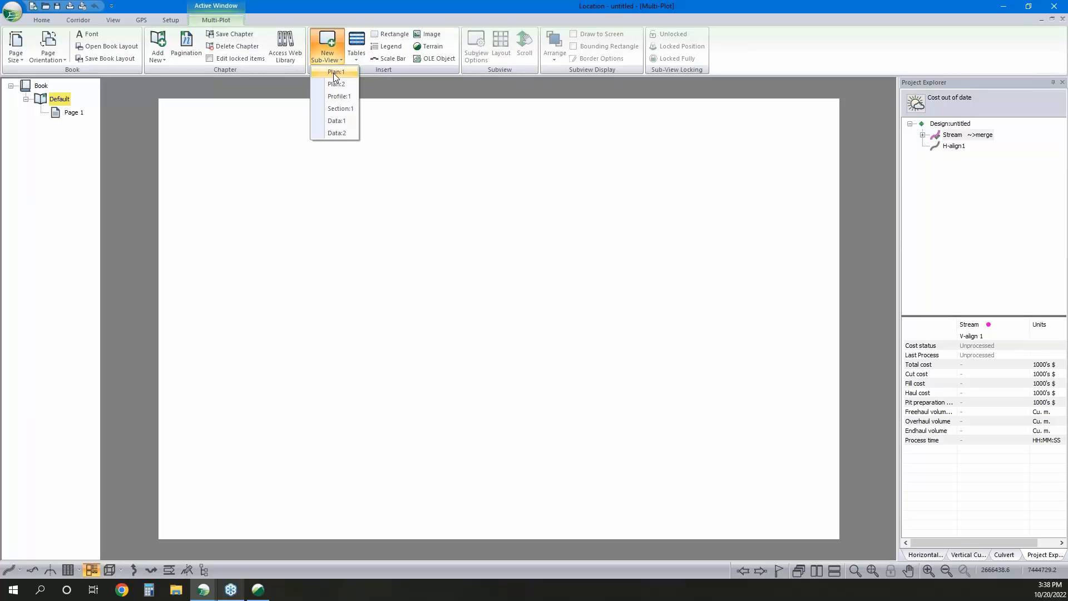
{"action": "left_click", "coordinate": [336, 73]}
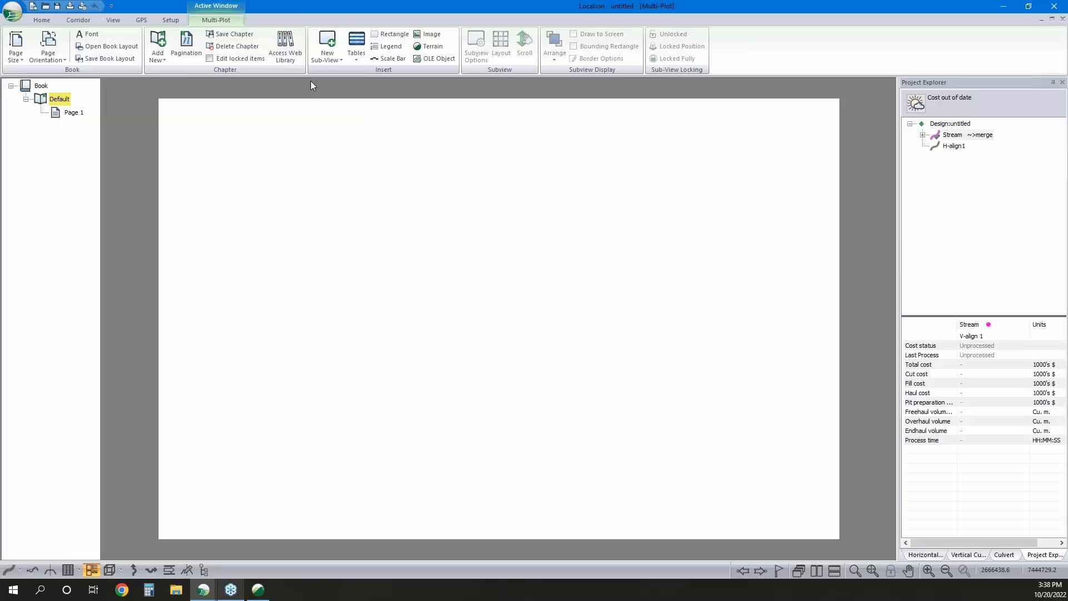
Review the web library's chapter layouts for the current page size, such as B_Size_Plan_Profile-1, without loading one
{"action": "left_click", "coordinate": [286, 49]}
{"action": "left_click", "coordinate": [493, 245]}
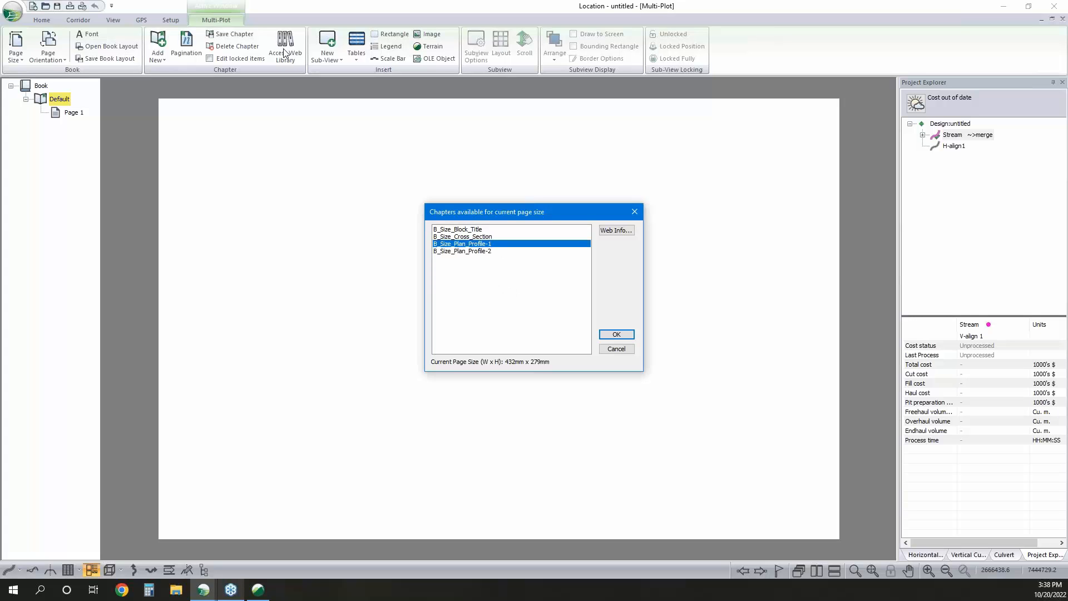
{"action": "left_click", "coordinate": [610, 351]}
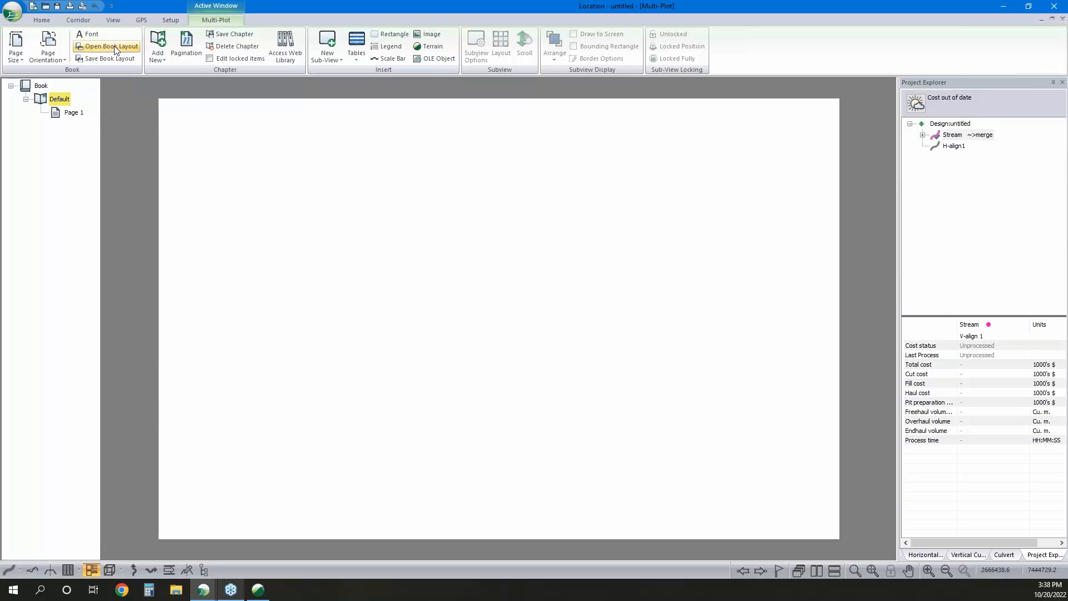
Replace the current Multi-Plot book with the layout file "__ Culvert Book__.blt"
{"action": "left_click", "coordinate": [117, 47]}
{"action": "left_click", "coordinate": [569, 326]}
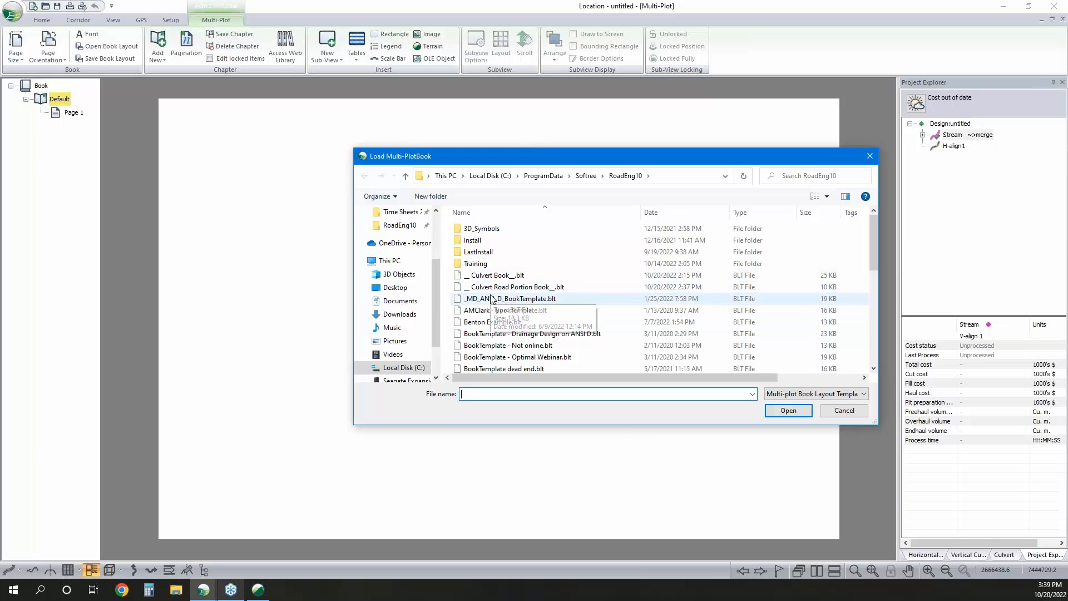
{"action": "left_click", "coordinate": [505, 276]}
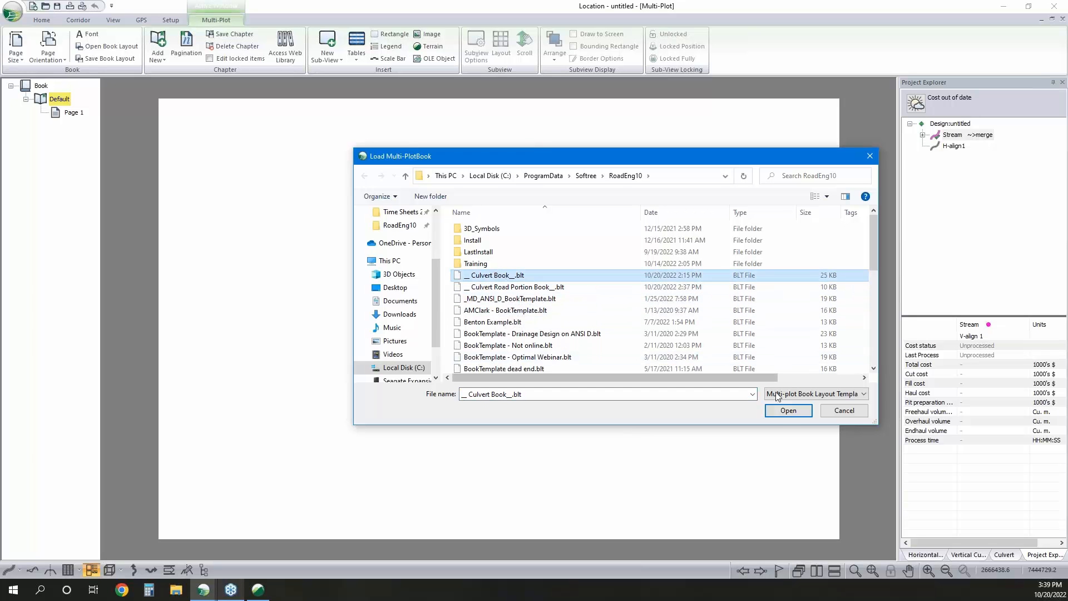
{"action": "left_click", "coordinate": [788, 411]}
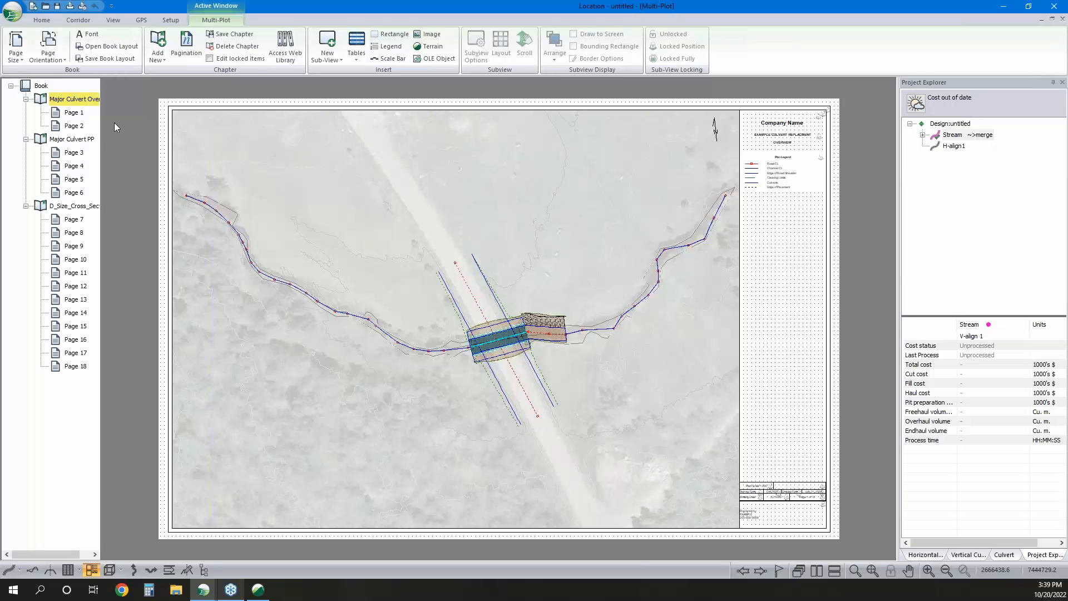
Examine the sheets of the loaded culvert book, especially the culvert cross-sections on Page 12
{"action": "left_click", "coordinate": [68, 140]}
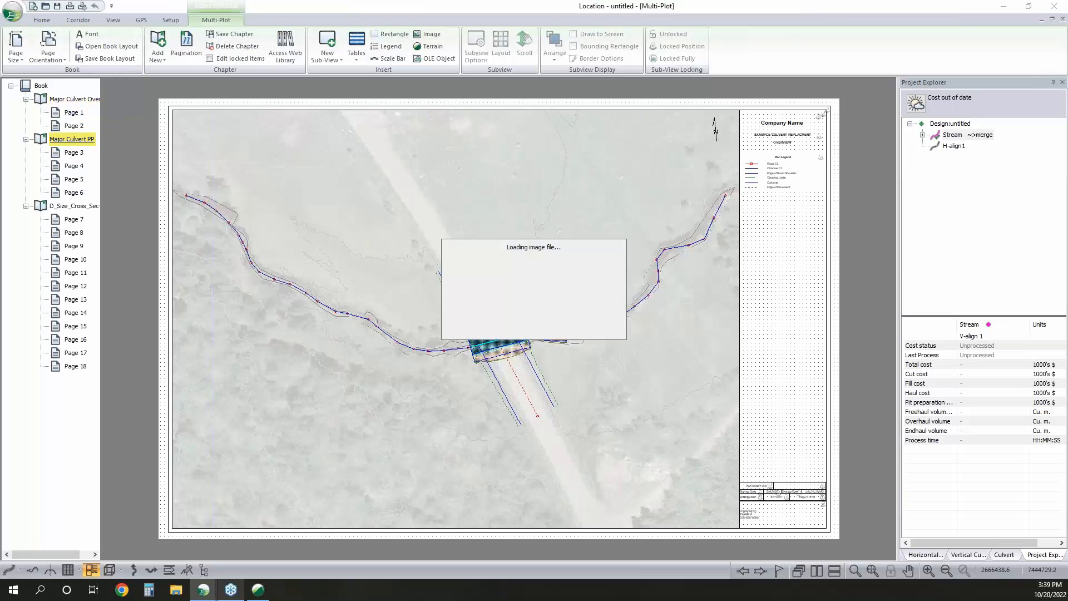
{"action": "left_click", "coordinate": [68, 221]}
{"action": "left_click", "coordinate": [74, 286]}
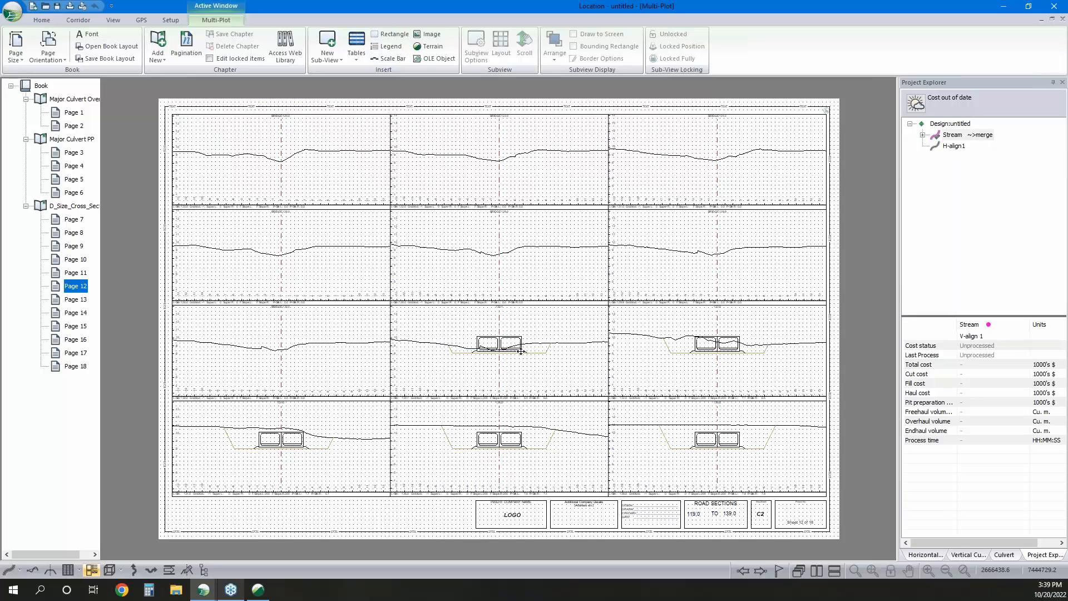
{"action": "scroll", "coordinate": [503, 338], "scroll_direction": "up", "scroll_amount": 2}
{"action": "mouse_move", "coordinate": [503, 338]}
{"action": "middle_mouse_down"}
{"action": "mouse_move", "coordinate": [514, 313]}
{"action": "mouse_move", "coordinate": [563, 295]}
{"action": "middle_mouse_up"}
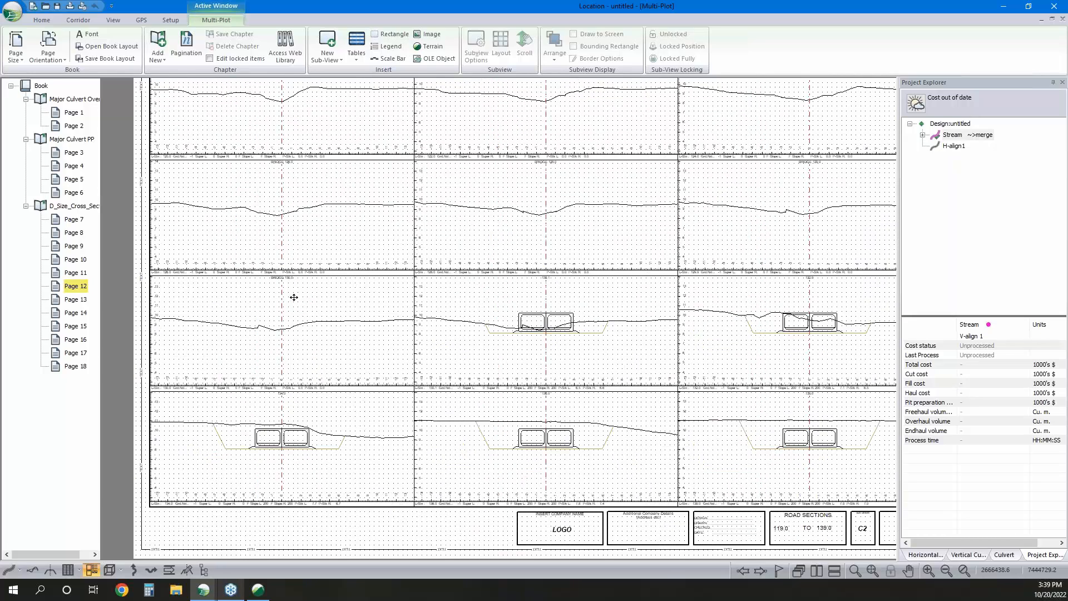
{"action": "scroll", "coordinate": [293, 297], "scroll_direction": "up", "scroll_amount": 4}
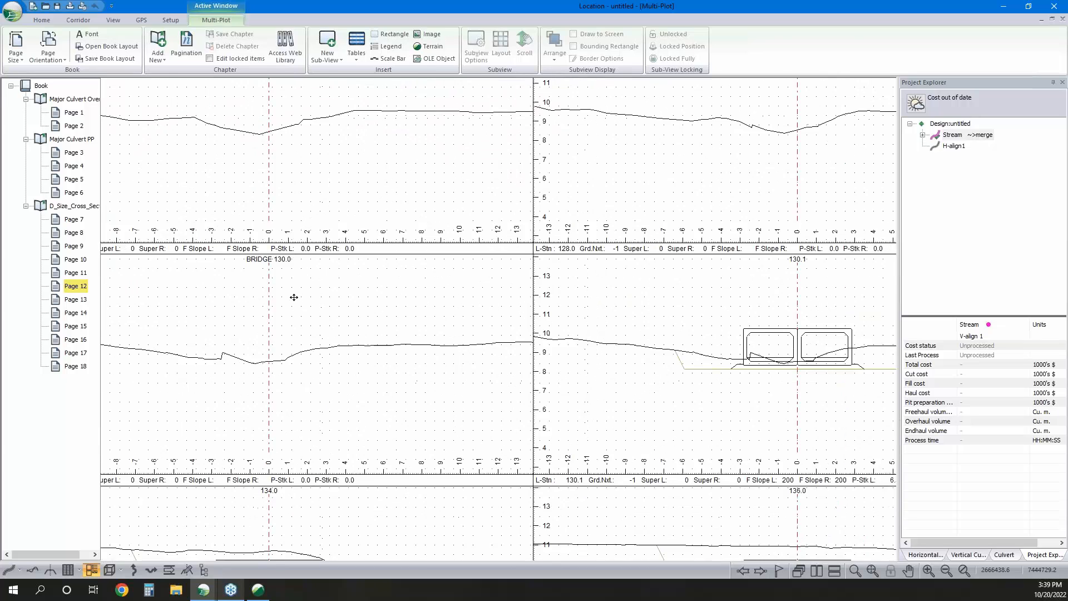
{"action": "scroll", "coordinate": [293, 297], "scroll_direction": "down", "scroll_amount": 5}
{"action": "right_click", "coordinate": [83, 207]}
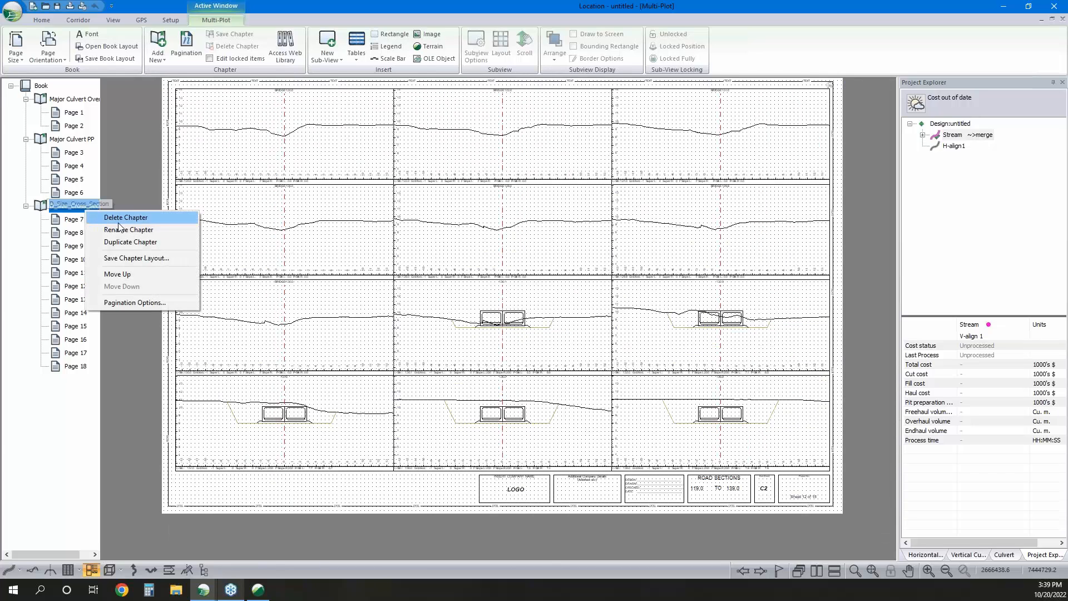
{"action": "left_click", "coordinate": [135, 303]}
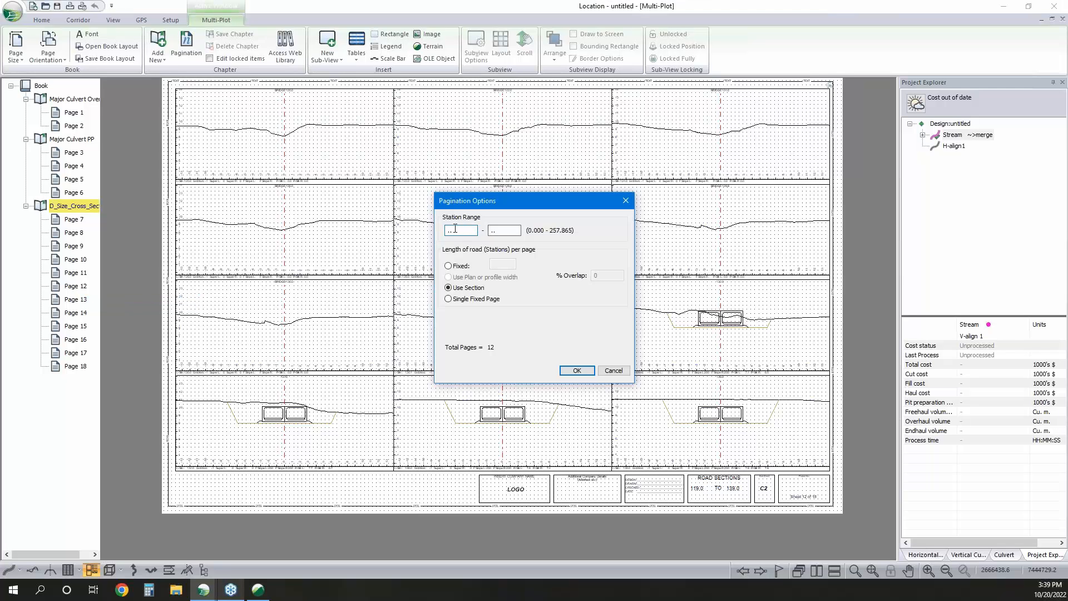
{"action": "left_click_drag", "start_coordinate": [468, 231], "coordinate": [397, 229]}
{"action": "type", "text": "130"}
{"action": "left_click", "coordinate": [614, 371]}
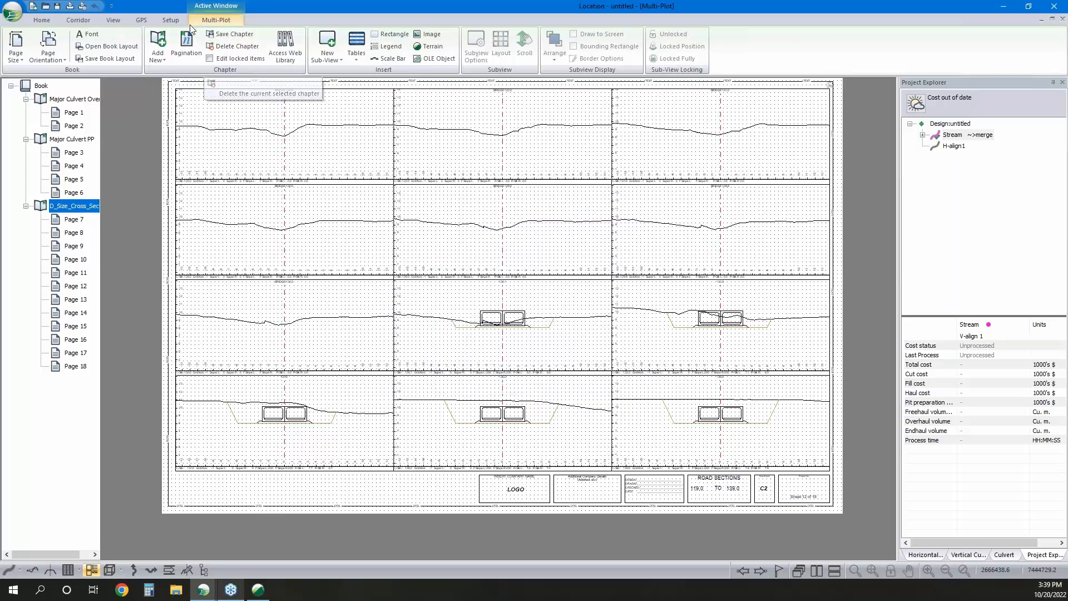
Limit the D_Size_Cross_Section chapter's pagination to the station range 130 to 160
{"action": "right_click", "coordinate": [63, 214]}
{"action": "left_click", "coordinate": [119, 300]}
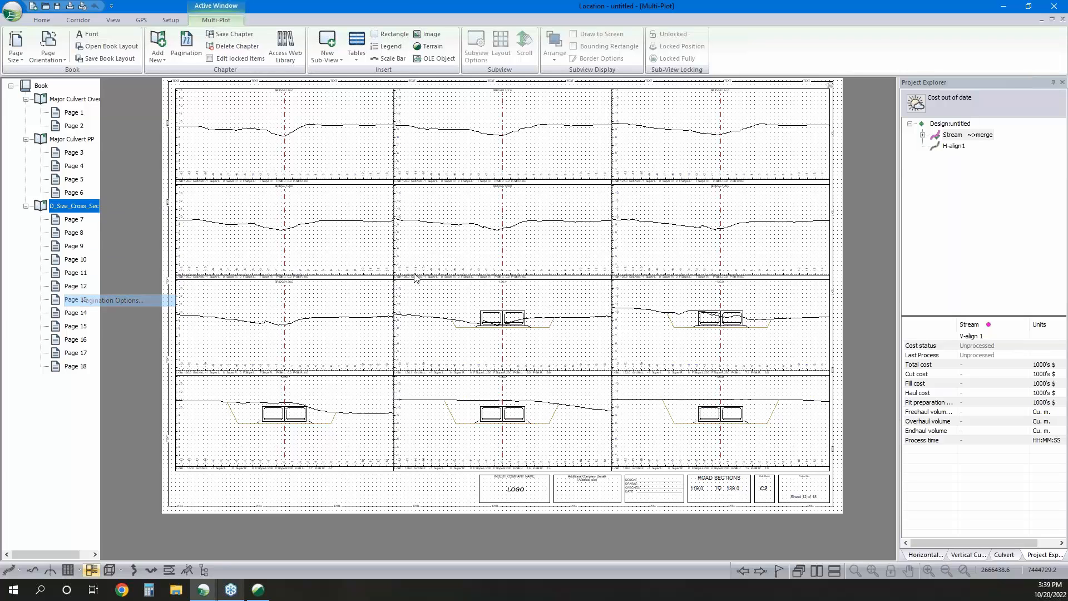
{"action": "type", "text": "13"}
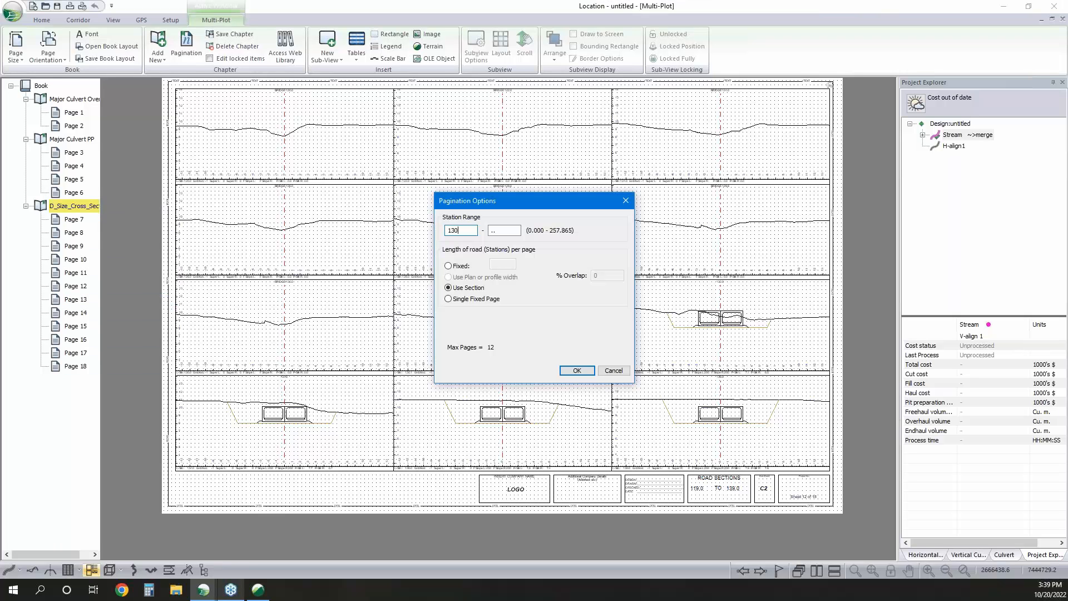
{"action": "type", "text": "0"}
{"action": "left_click", "coordinate": [504, 231]}
{"action": "type", "text": "160"}
{"action": "left_click", "coordinate": [577, 371]}
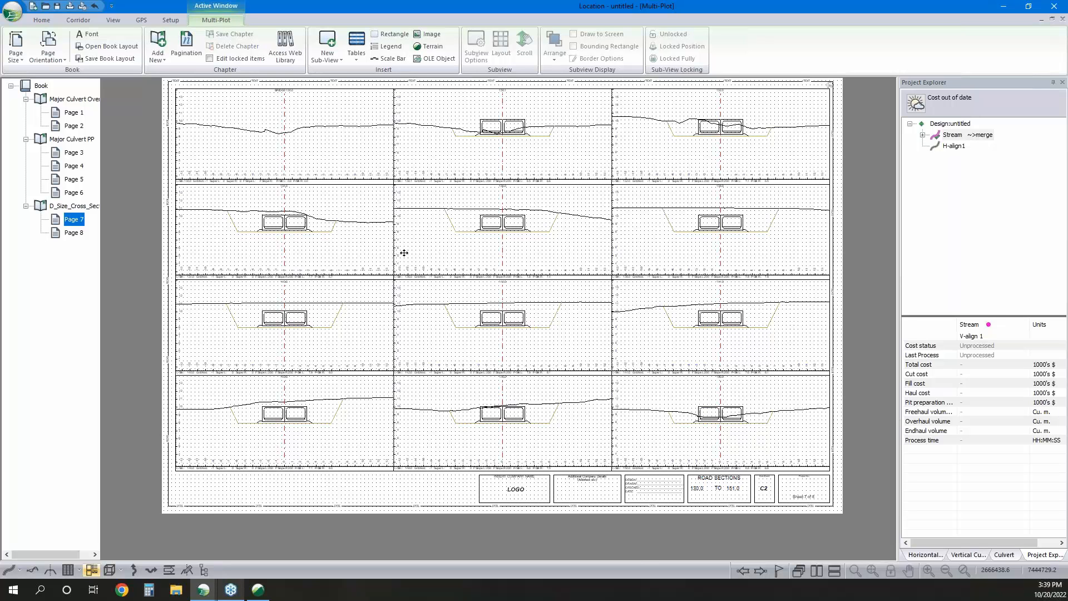
{"action": "middle_click_drag", "start_coordinate": [404, 253], "coordinate": [392, 290]}
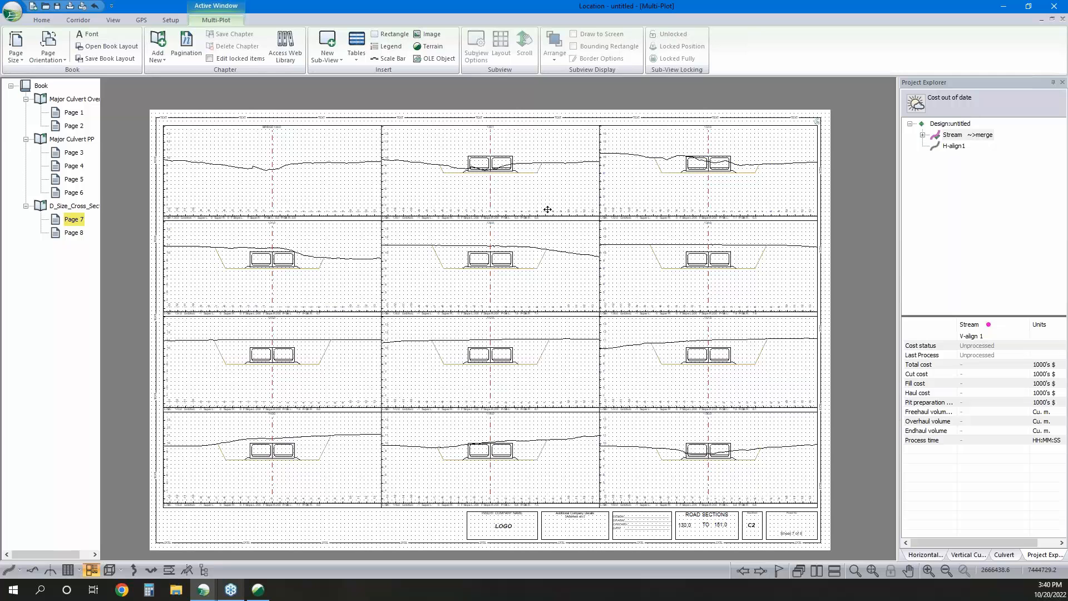
Make H-align1 the current alignment and load the book layout "__ Culvert Road Portion Book__.blt" for it
{"action": "left_click", "coordinate": [958, 147]}
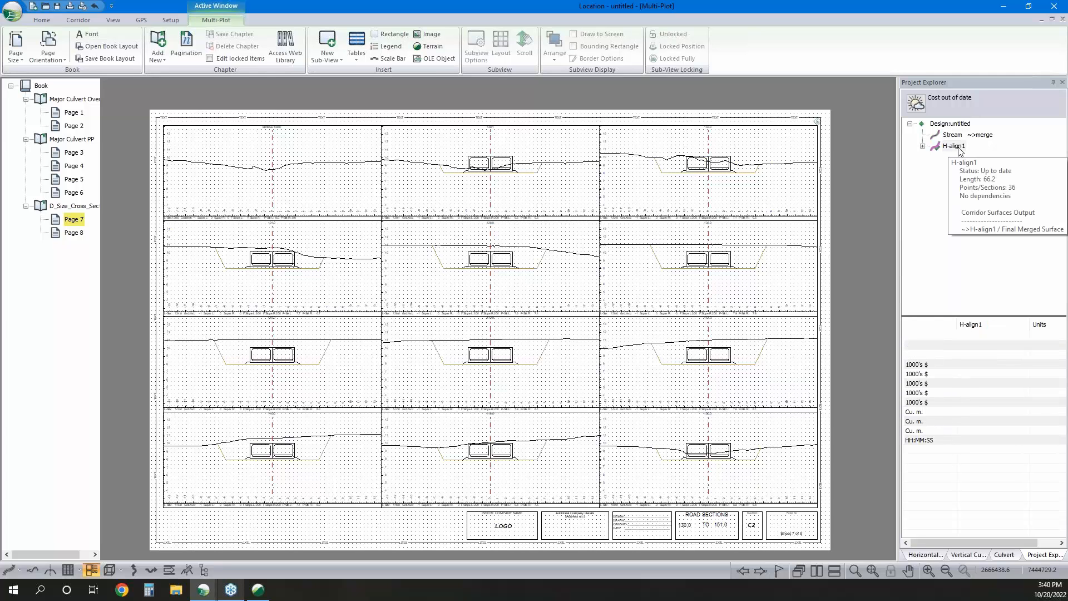
{"action": "left_click", "coordinate": [100, 52]}
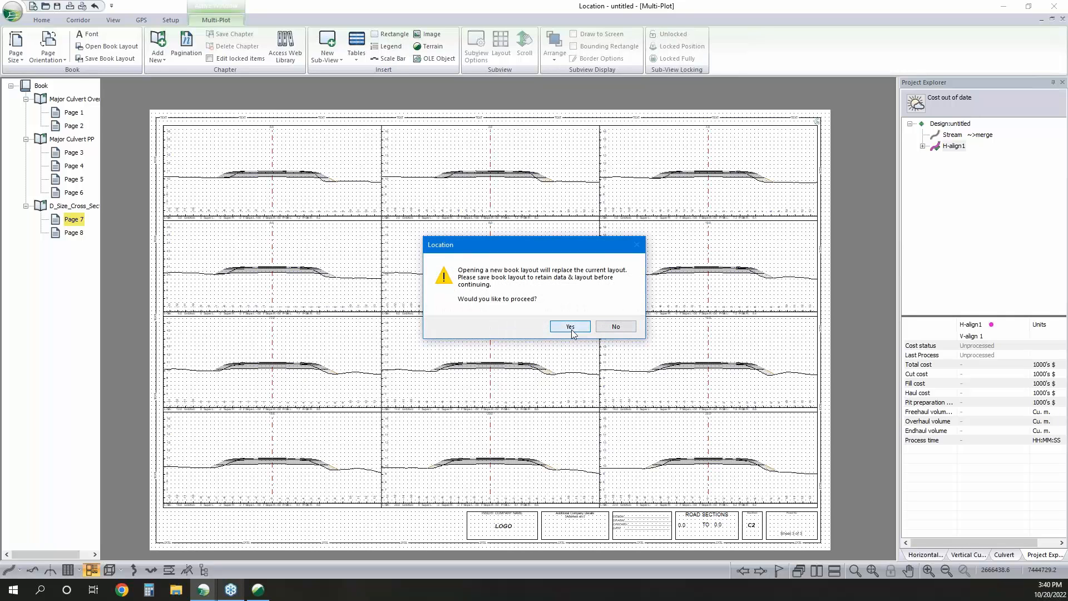
{"action": "left_click", "coordinate": [571, 327]}
{"action": "left_click", "coordinate": [511, 289]}
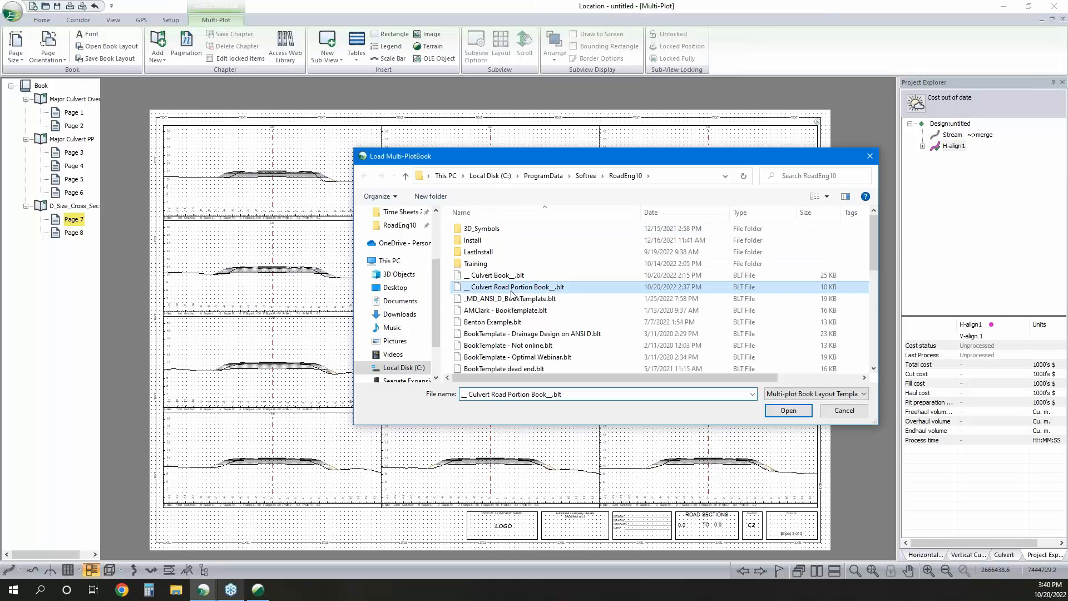
{"action": "left_click", "coordinate": [785, 414]}
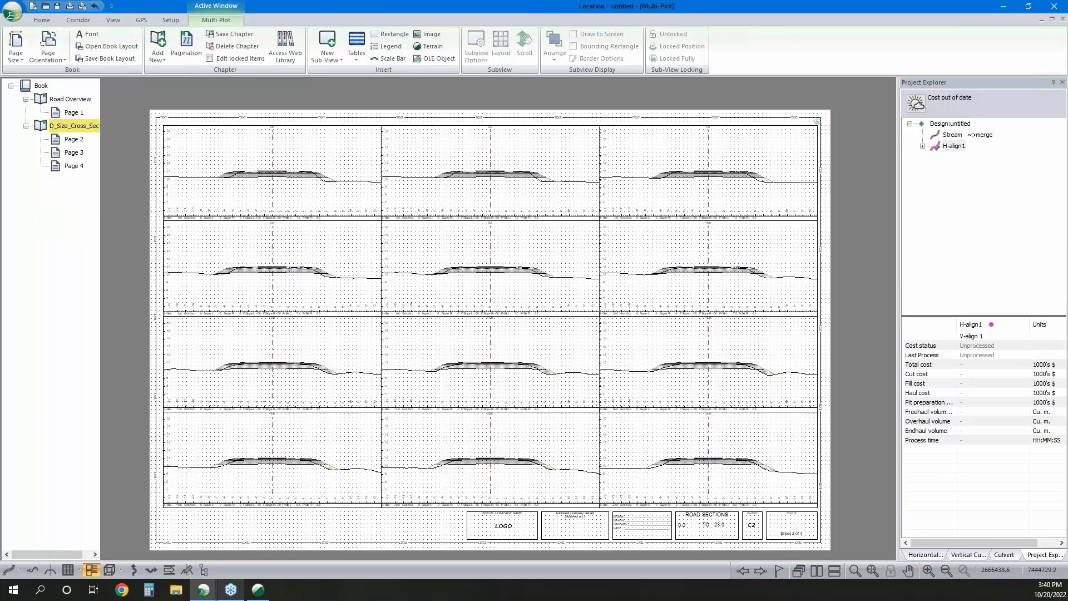
Try a start page of 5 in the Multi-Plot book's pagination options and discard it
{"action": "right_click", "coordinate": [41, 86]}
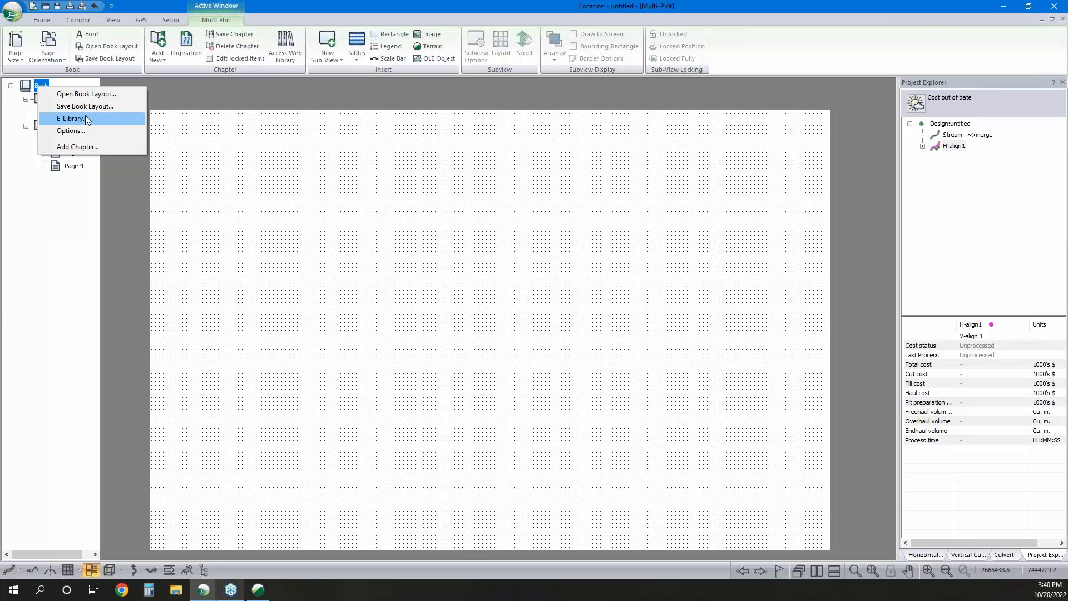
{"action": "left_click", "coordinate": [72, 131]}
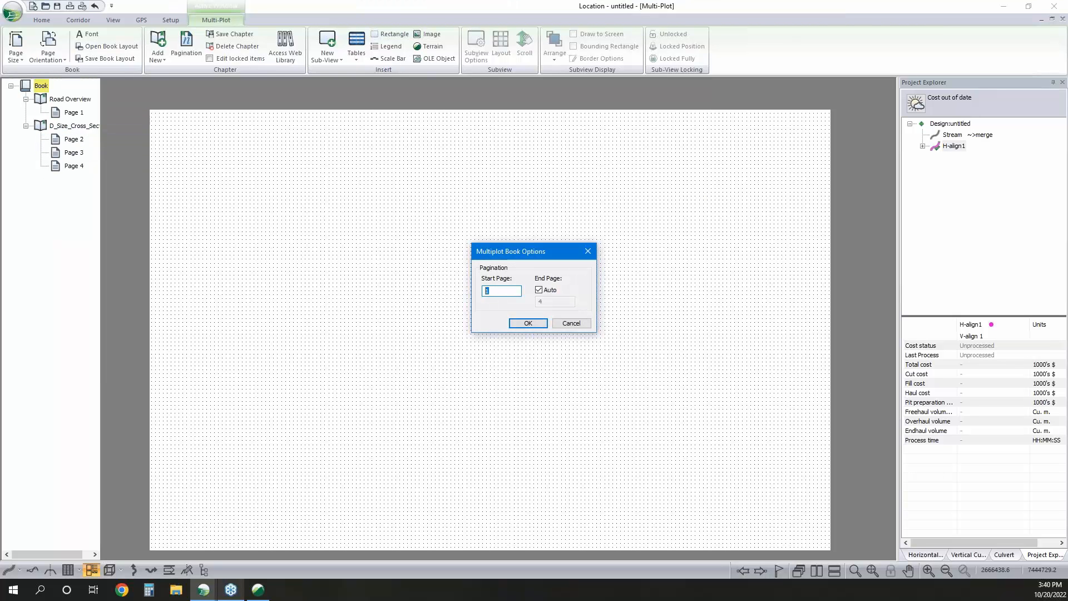
{"action": "type", "text": "5"}
{"action": "left_click", "coordinate": [578, 328]}
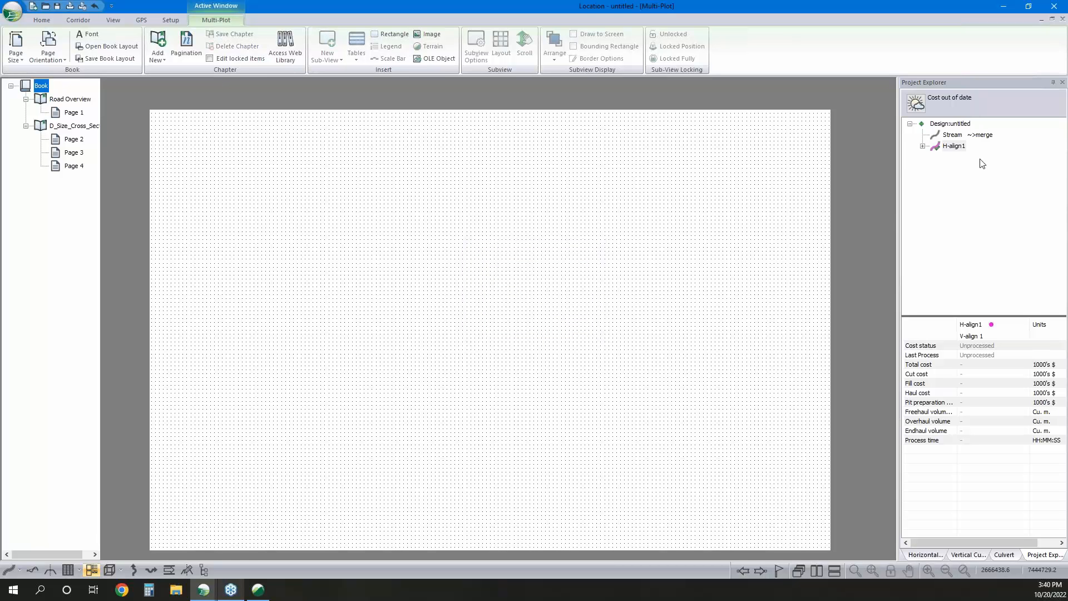
Leave the Multi-Plot window and make Stream the current alignment in the design views
{"action": "left_click", "coordinate": [1041, 20]}
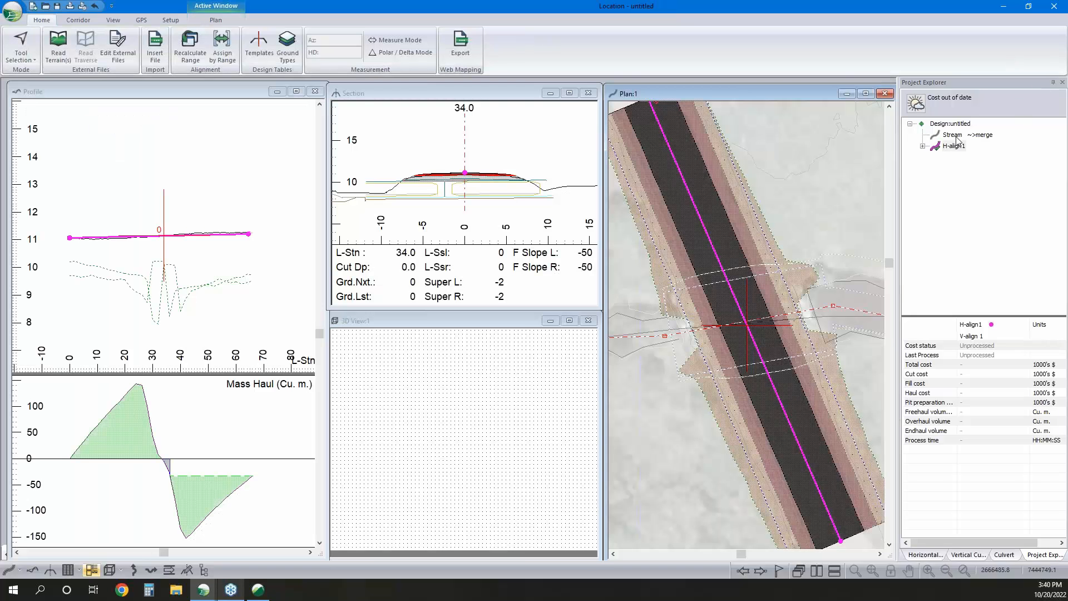
{"action": "left_click", "coordinate": [956, 136]}
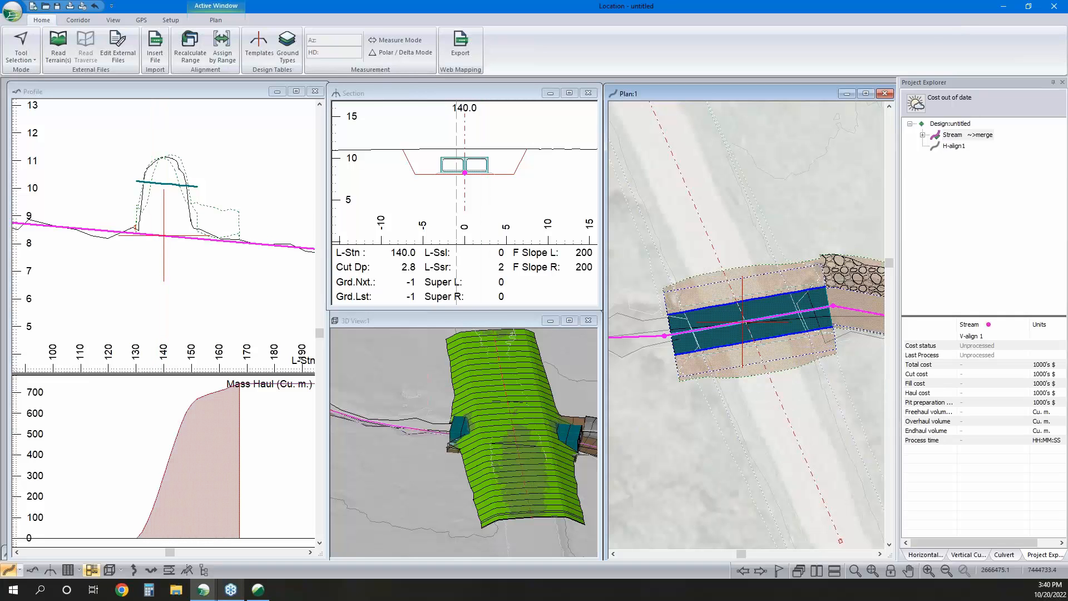
{"action": "scroll", "coordinate": [749, 348], "scroll_direction": "down", "scroll_amount": 1}
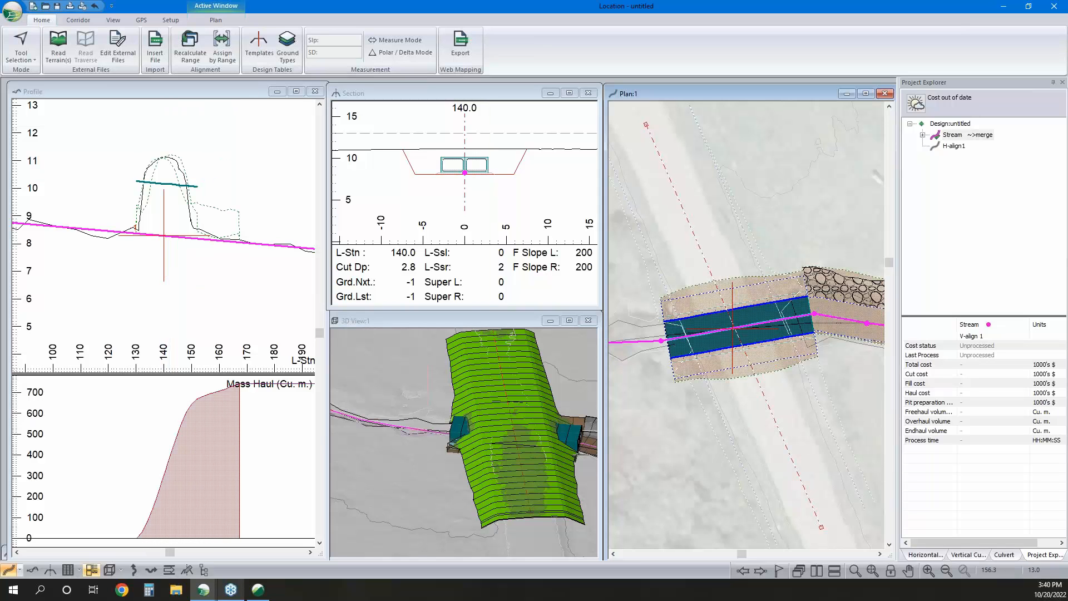
Open the LandXML (*.xml) export options for the design, using a new file name in the Major folder
{"action": "left_click", "coordinate": [57, 7]}
{"action": "left_click", "coordinate": [468, 386]}
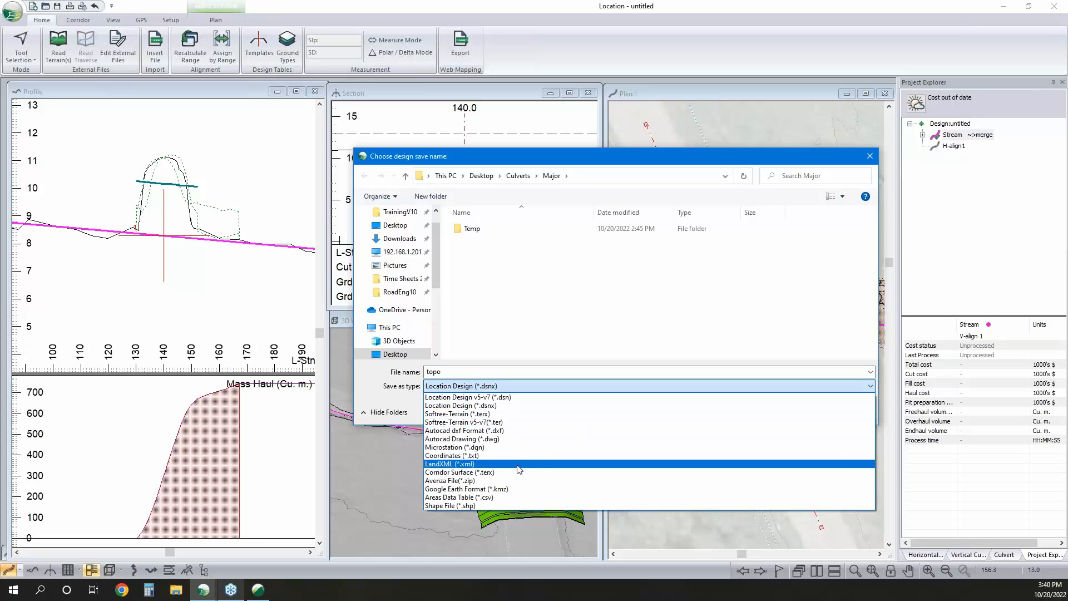
{"action": "left_click", "coordinate": [518, 470]}
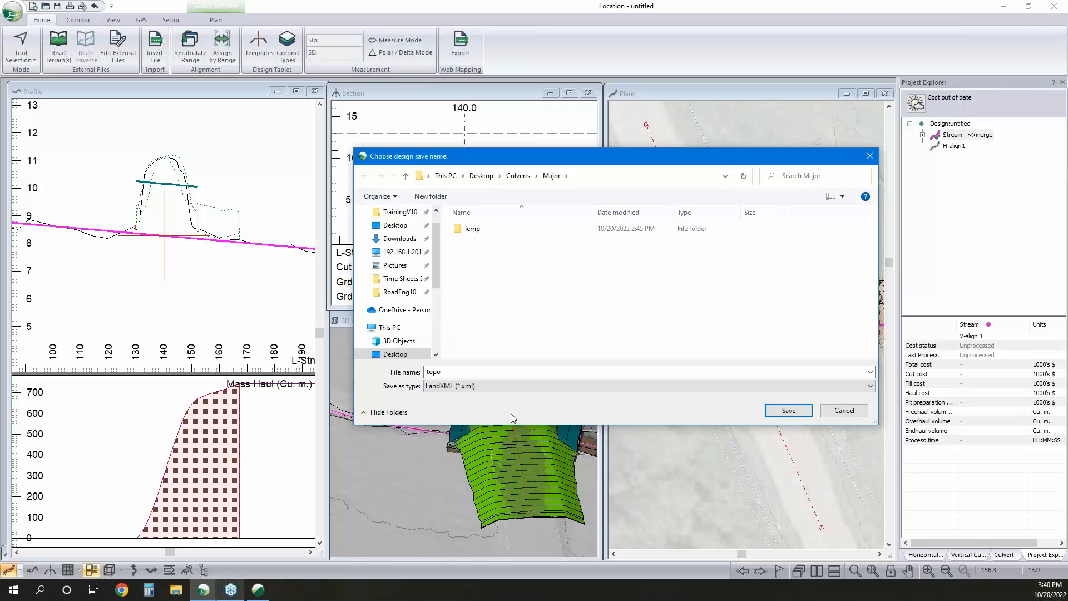
{"action": "double_click", "coordinate": [646, 372]}
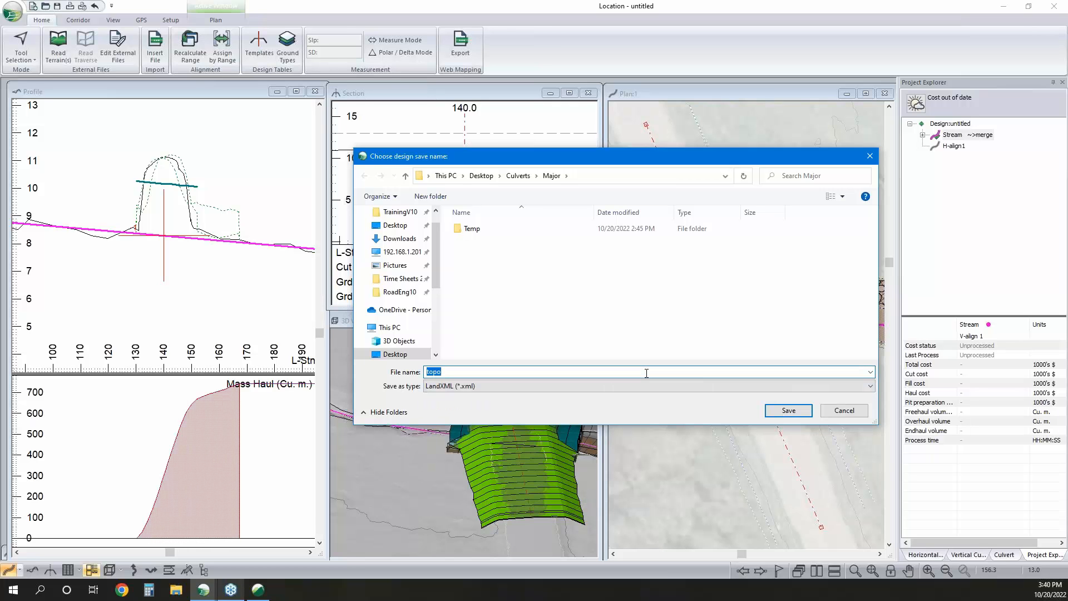
{"action": "type", "text": "Pipe"}
{"action": "left_click_drag", "start_coordinate": [566, 373], "coordinate": [206, 310]}
{"action": "type", "text": "Culvertsa"}
{"action": "left_click", "coordinate": [776, 412]}
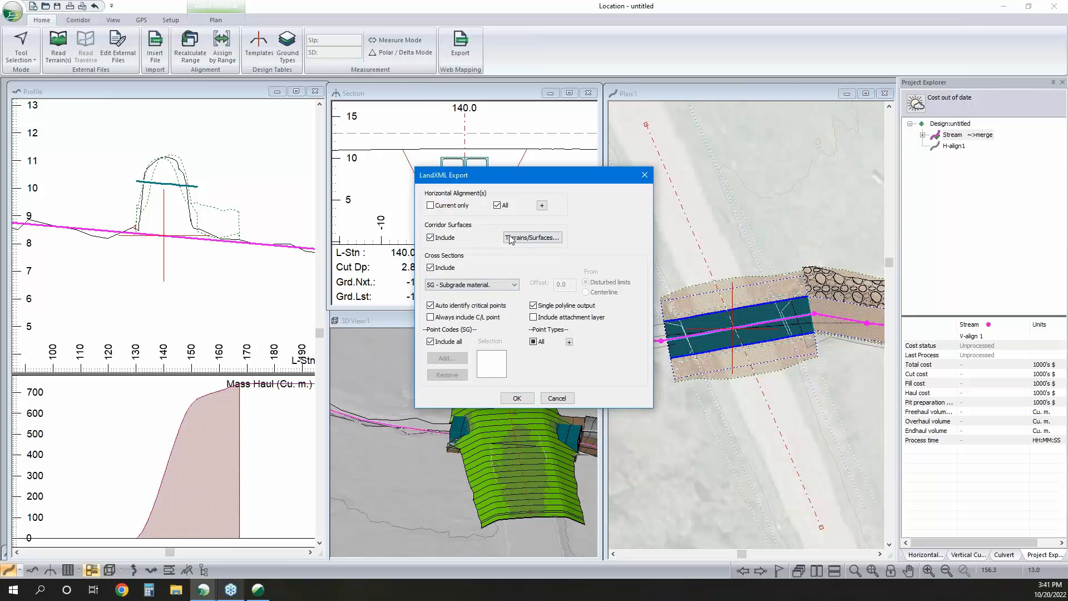
Review the terrains and surfaces selected for the LandXML export, without exporting
{"action": "left_click", "coordinate": [498, 239]}
{"action": "scroll", "coordinate": [484, 287], "scroll_direction": "down", "scroll_amount": 1}
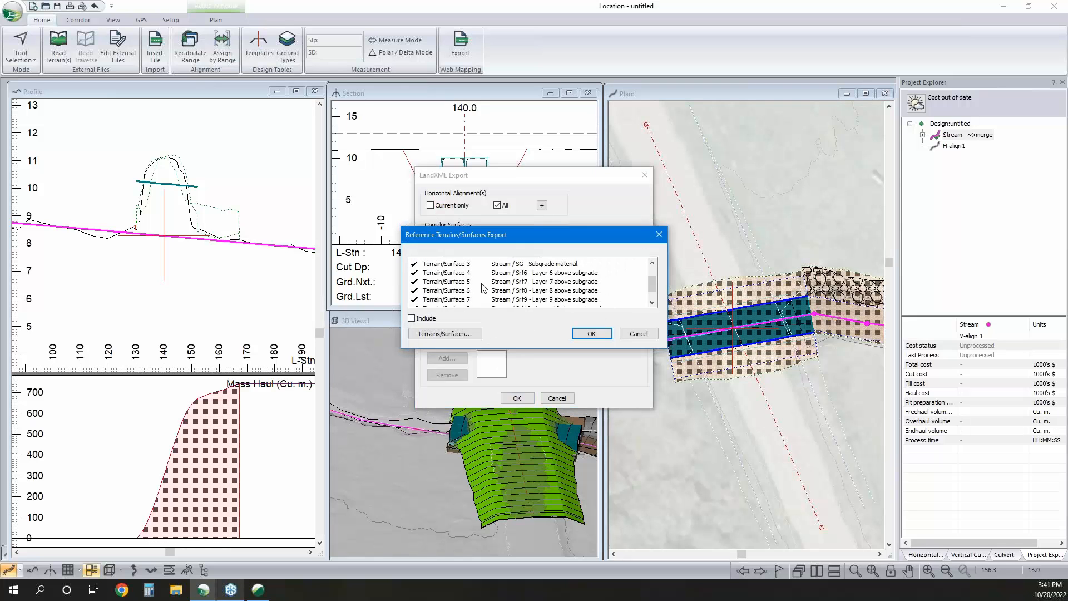
{"action": "left_click", "coordinate": [639, 333]}
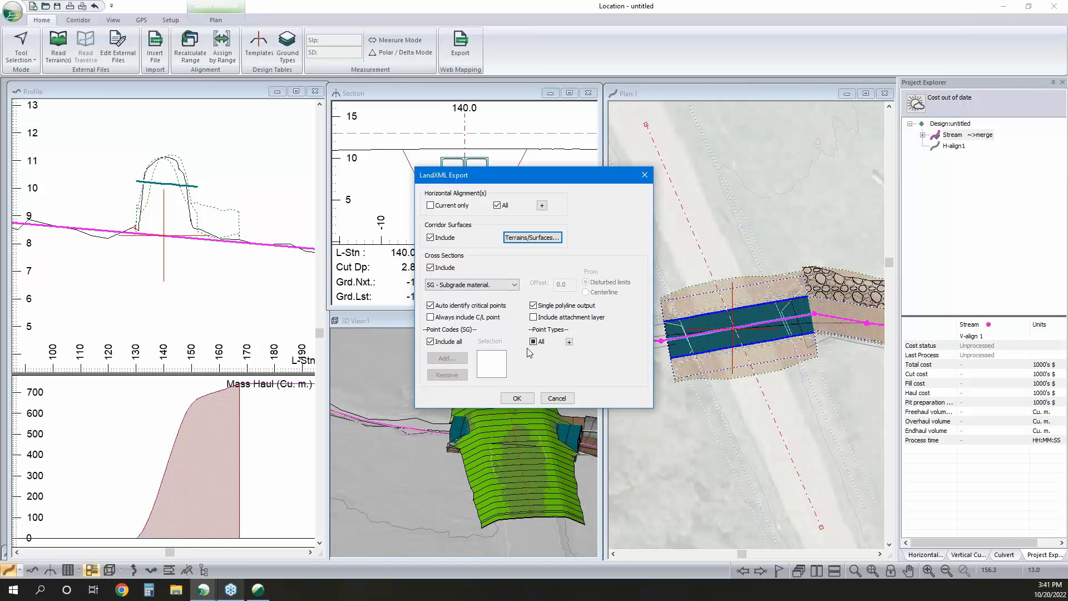
{"action": "left_click", "coordinate": [559, 401]}
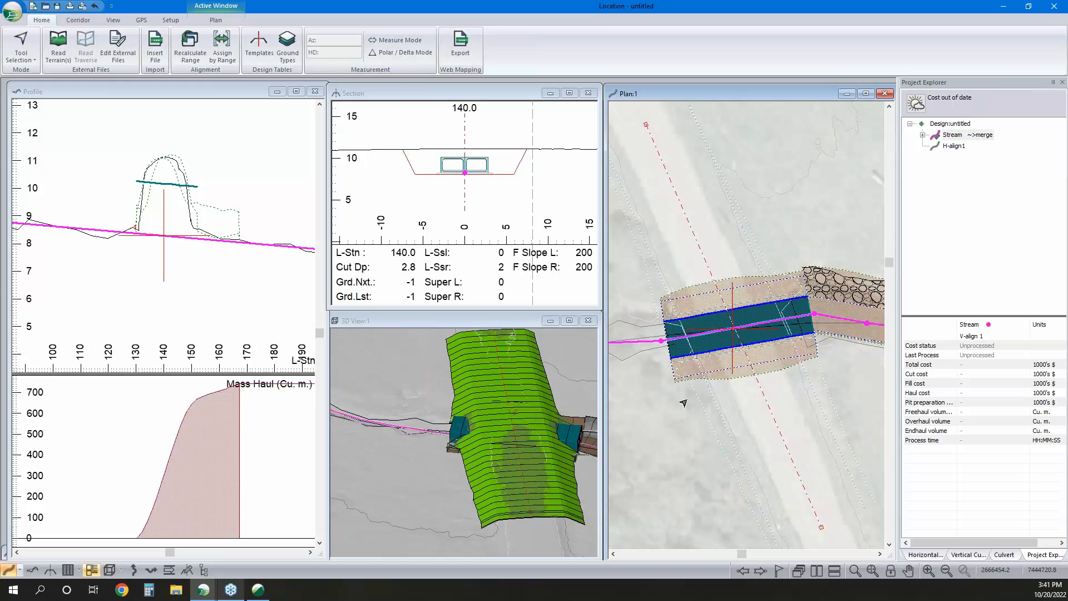
Review the other file formats the design can be saved as, such as Google Earth Format (*.kmz), without saving
{"action": "left_click", "coordinate": [12, 12]}
{"action": "left_click", "coordinate": [40, 137]}
{"action": "left_click", "coordinate": [487, 386]}
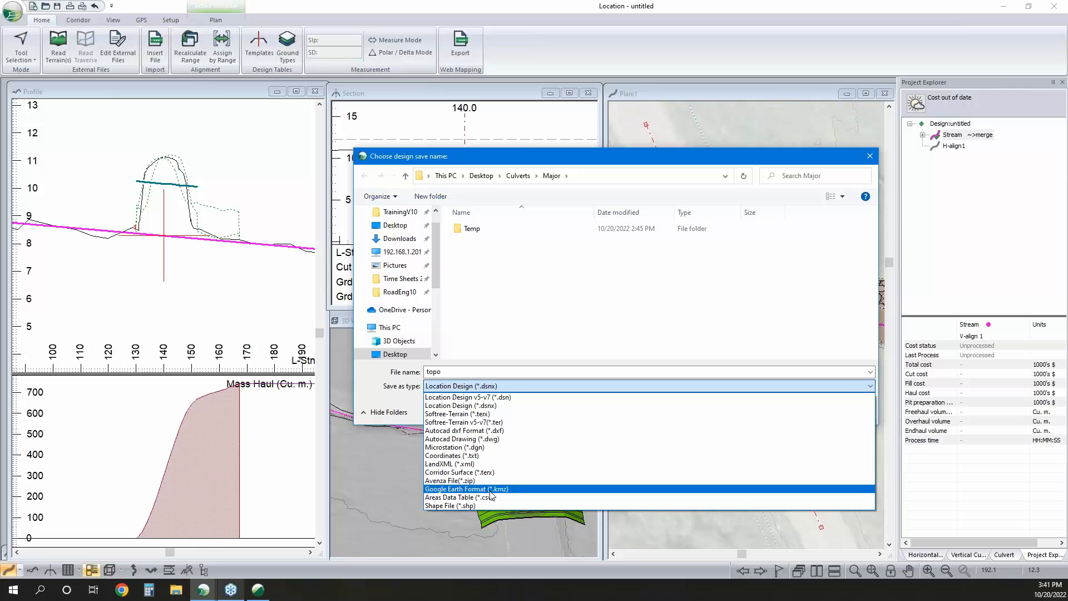
{"action": "left_click", "coordinate": [854, 406]}
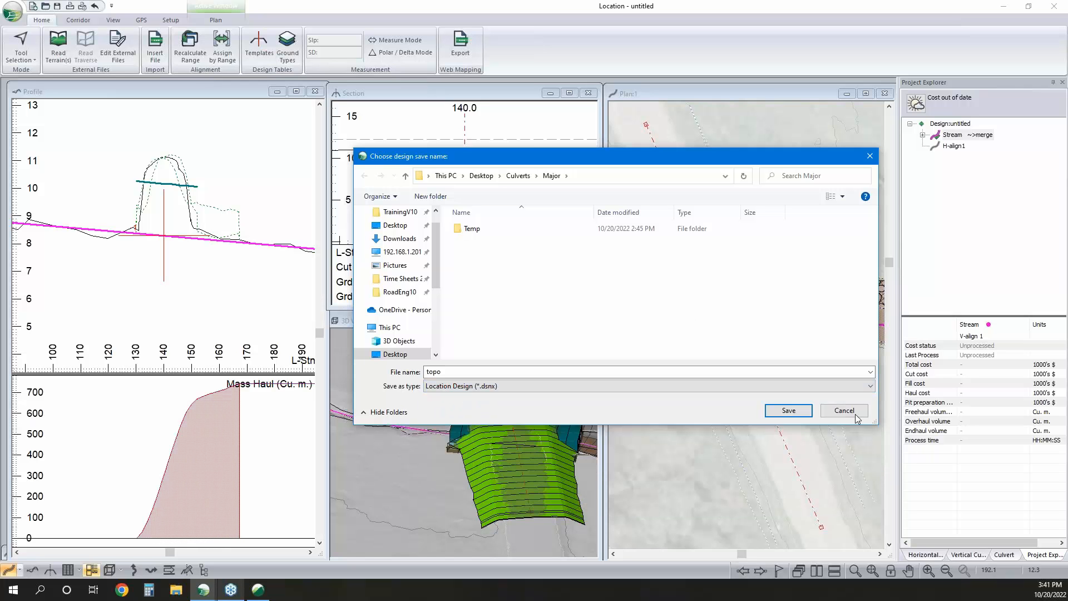
{"action": "left_click", "coordinate": [855, 414]}
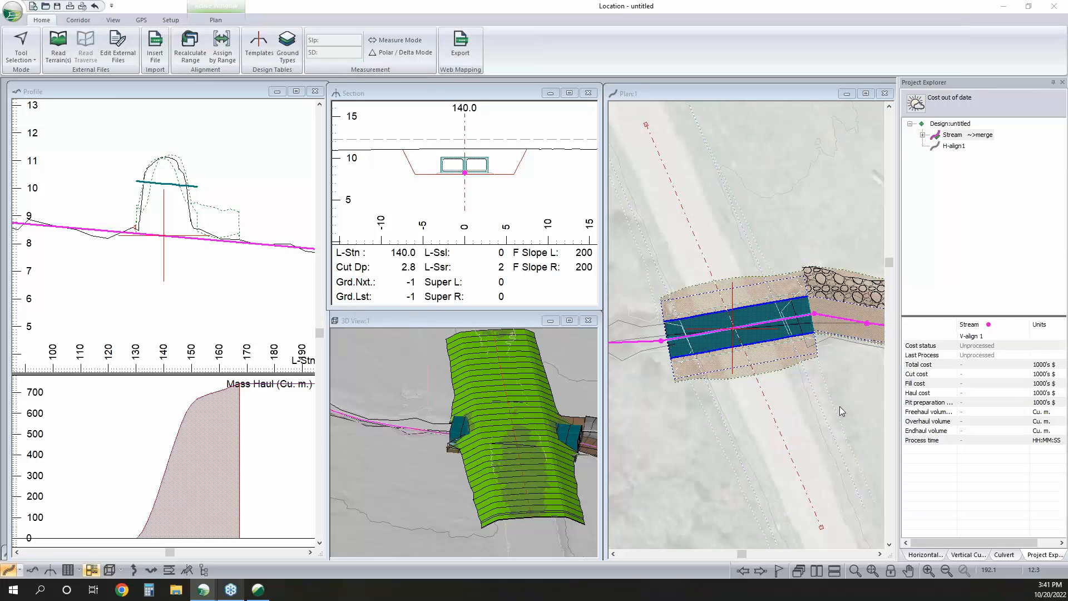
{"action": "left_click", "coordinate": [841, 406]}
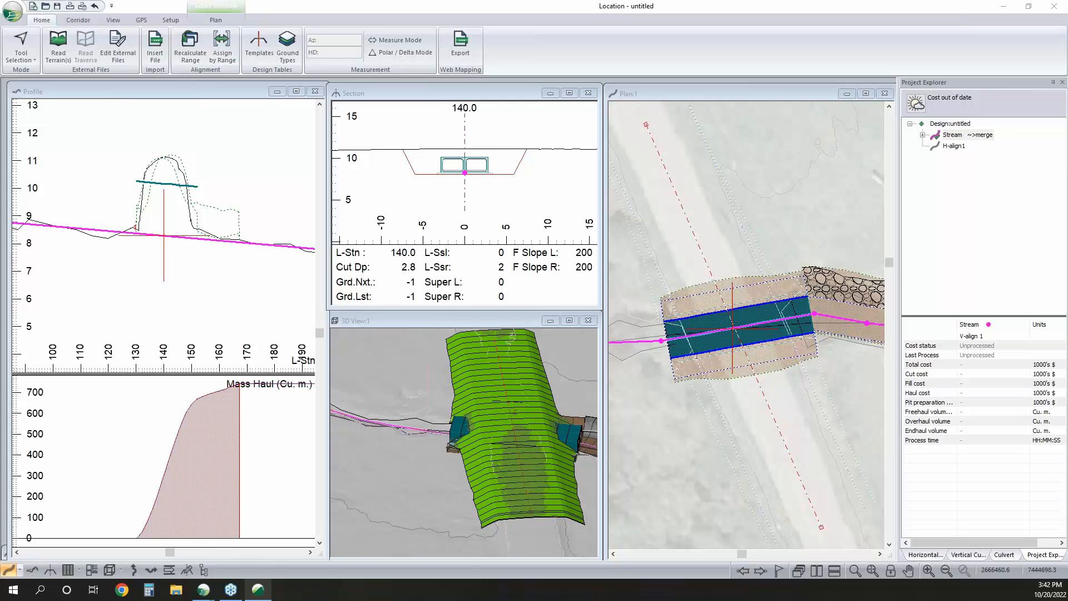
Switch to the Rd - done.dsnx road design and lock the plan view's scale
{"action": "mouse_move", "coordinate": [203, 590]}
{"action": "mouse_move", "coordinate": [155, 505]}
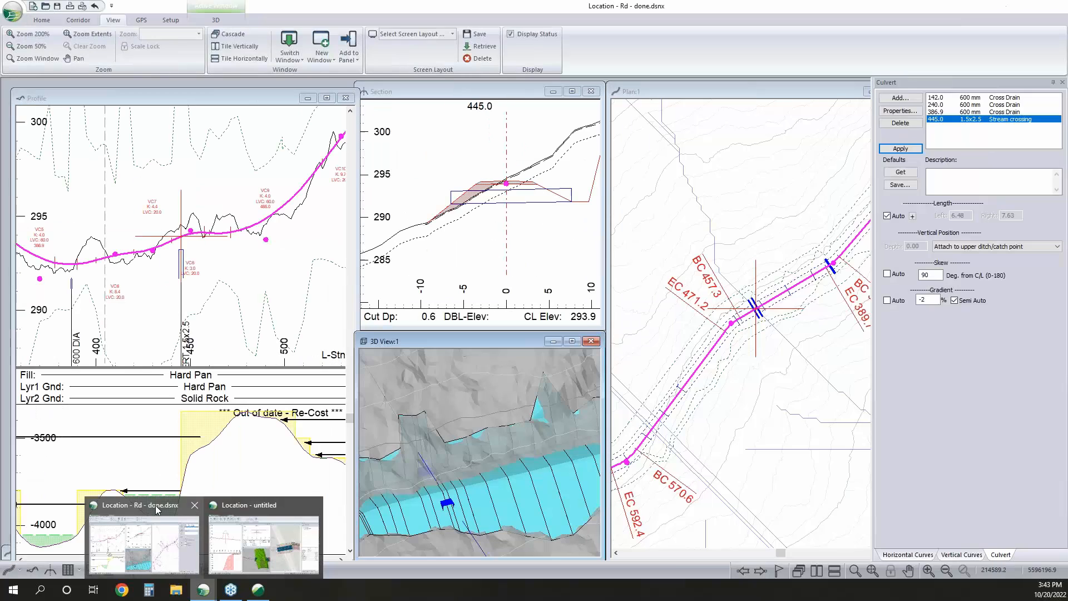
{"action": "left_click", "coordinate": [158, 506]}
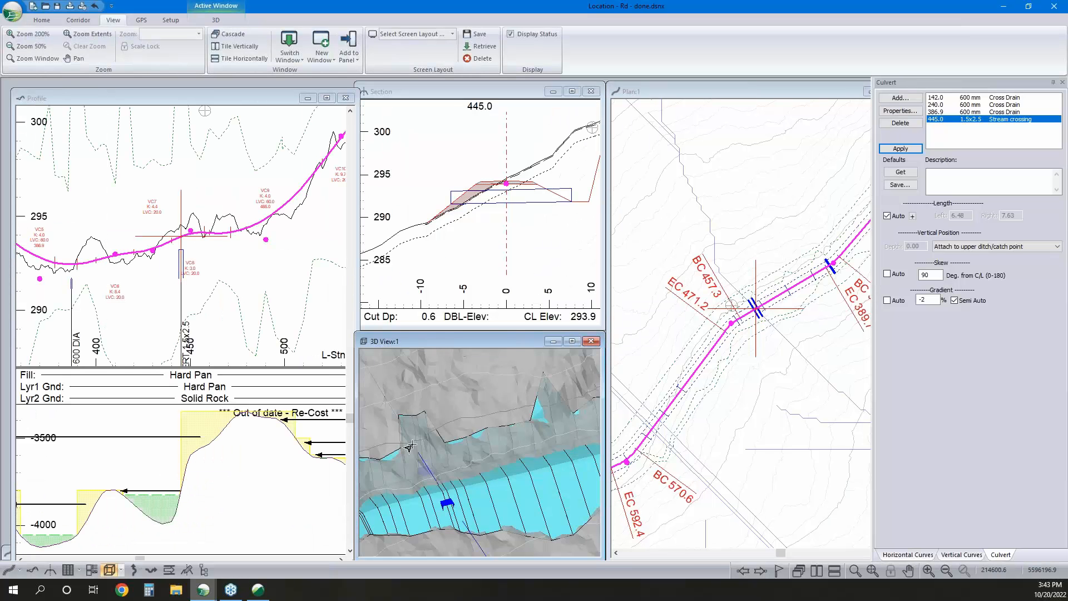
{"action": "left_click", "coordinate": [891, 570]}
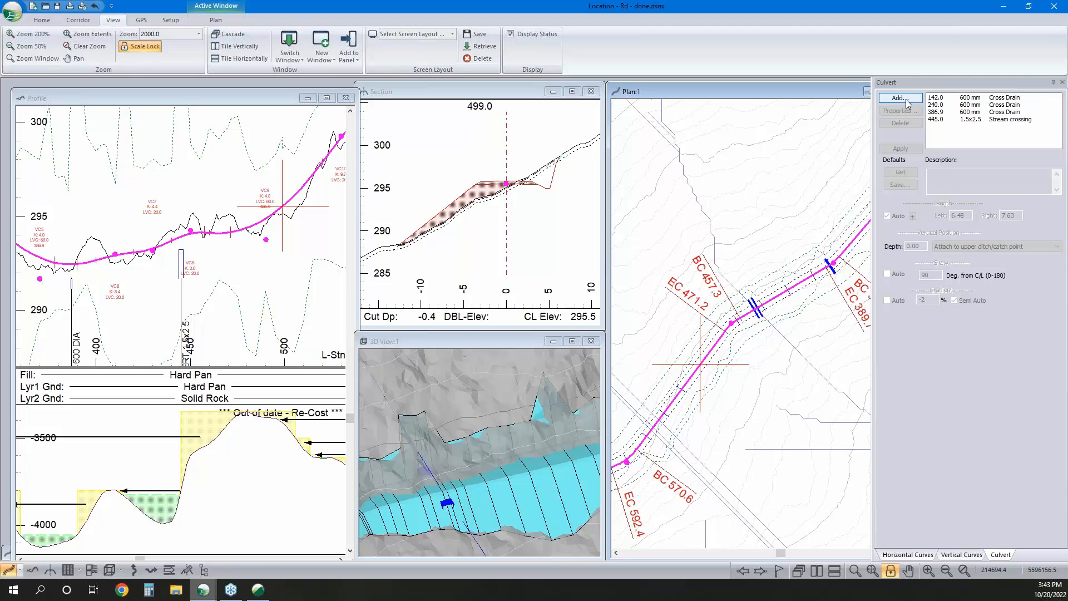
Add a culvert at L-Line station 499.0, with additional culverts at spacing 10 and number 5
{"action": "left_click", "coordinate": [900, 98]}
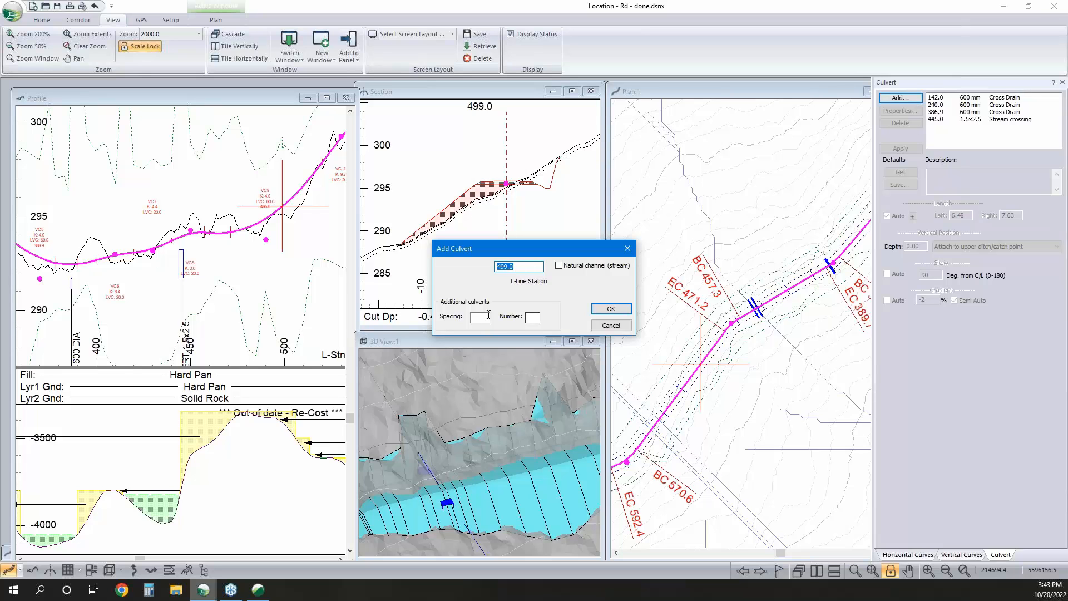
{"action": "left_click", "coordinate": [485, 319]}
{"action": "type", "text": "10"}
{"action": "left_click", "coordinate": [533, 317]}
{"action": "type", "text": "5"}
{"action": "left_click", "coordinate": [611, 309]}
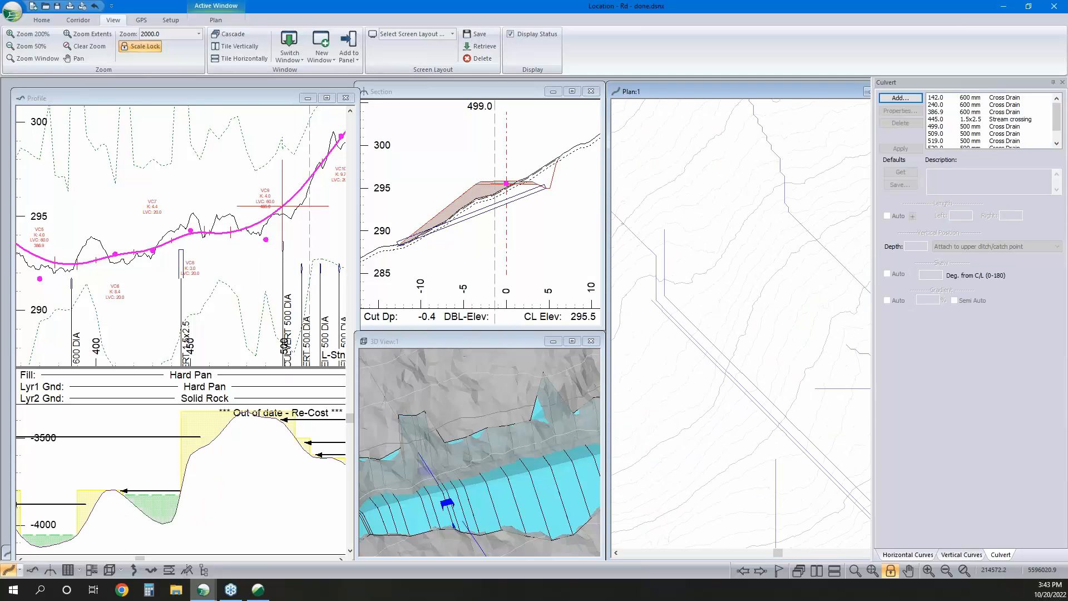
Delete the additional culverts at stations 509.0, 519.0, 529.0 and 539.0, keeping the one at 499.0
{"action": "left_click", "coordinate": [964, 126]}
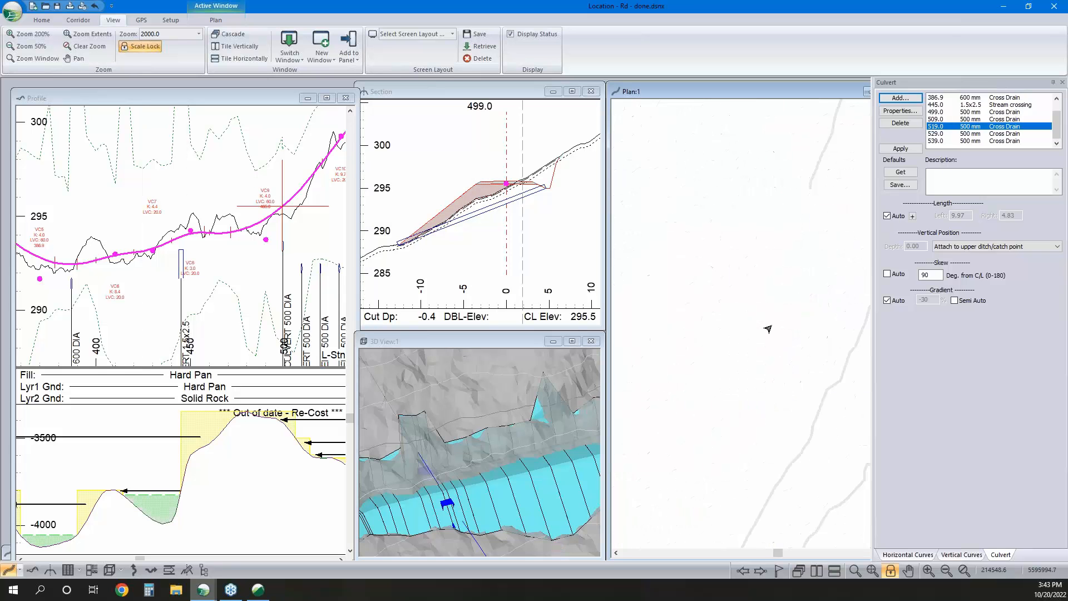
{"action": "key", "text": "Down"}
{"action": "key", "text": "Down"}
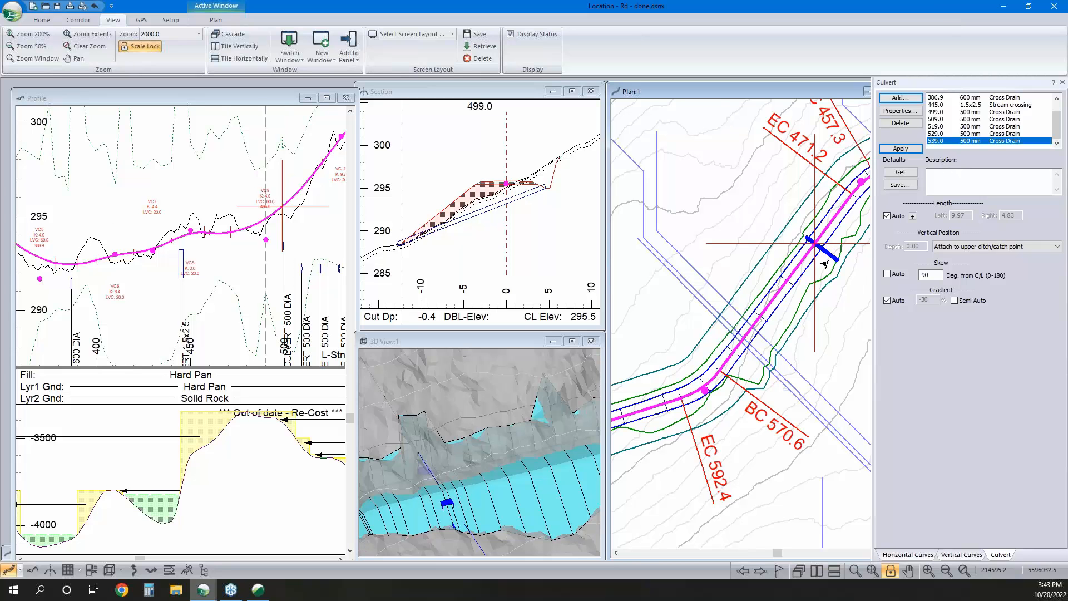
{"action": "left_click", "coordinate": [962, 134]}
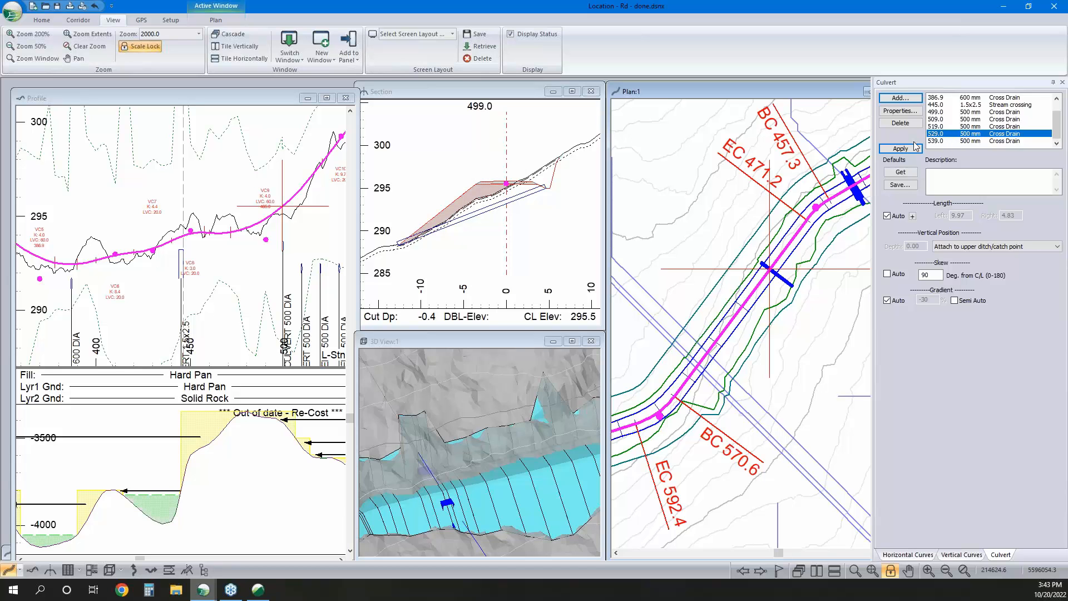
{"action": "left_click", "coordinate": [900, 123]}
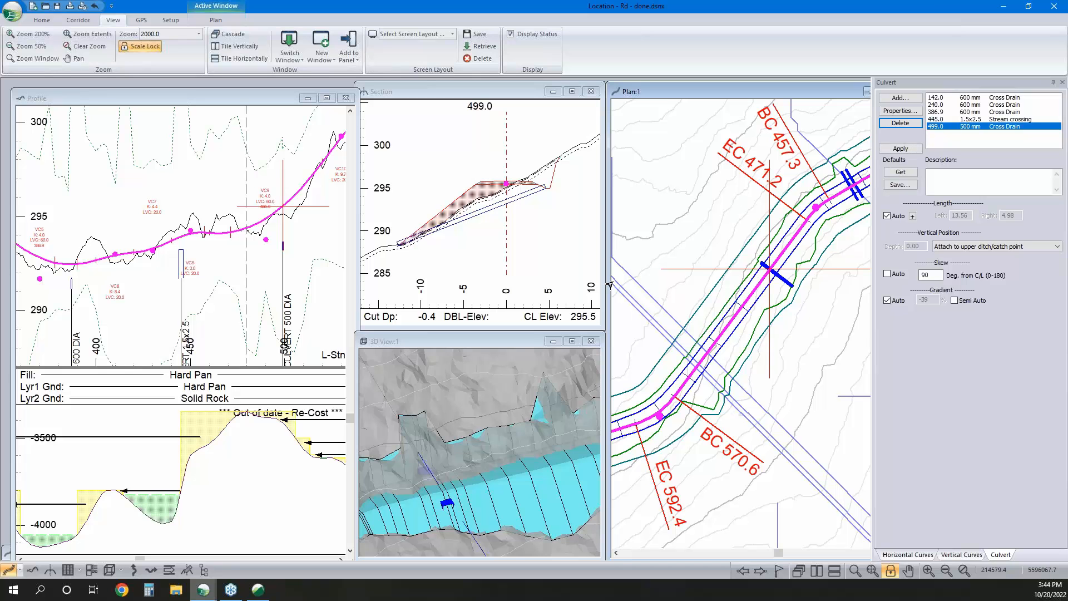
Make the gradient of the culvert at station 499.0 semi-automatic and set it to -2%
{"action": "middle_click_drag", "start_coordinate": [770, 269], "coordinate": [708, 342]}
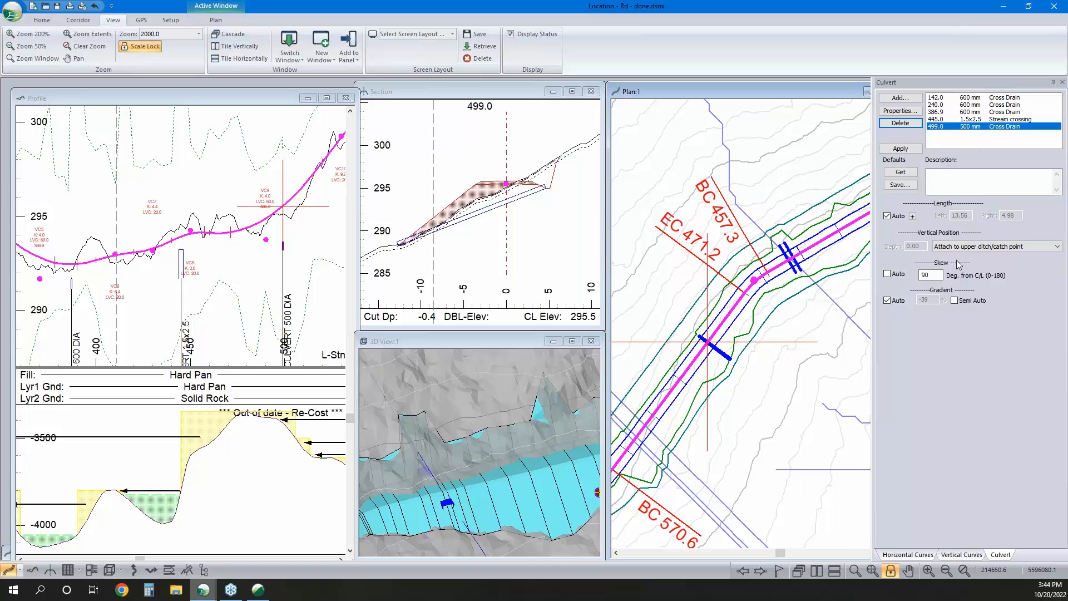
{"action": "left_click", "coordinate": [954, 300]}
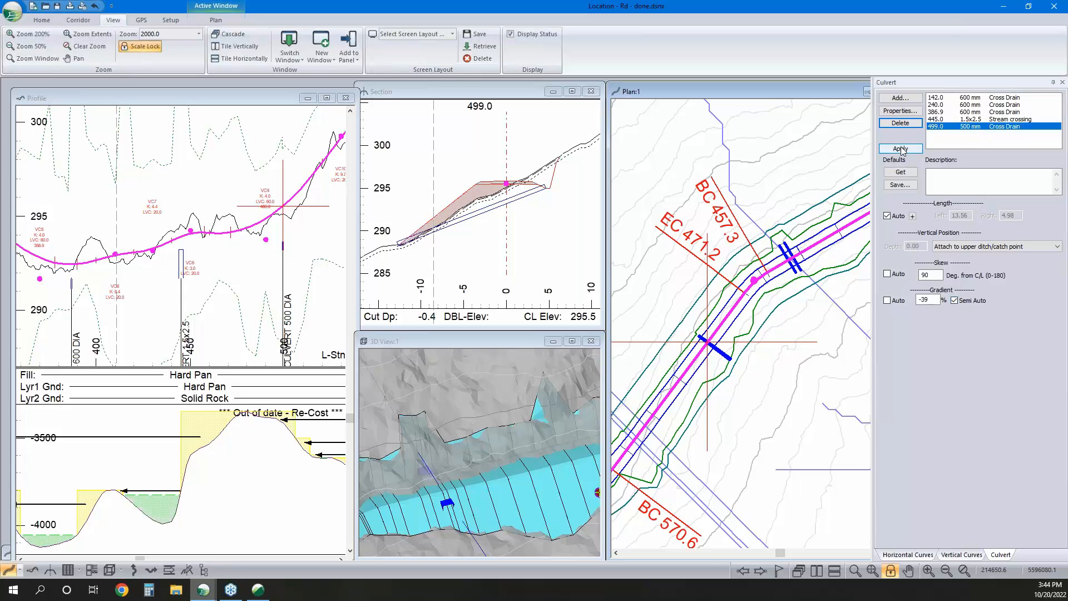
{"action": "left_click", "coordinate": [902, 149]}
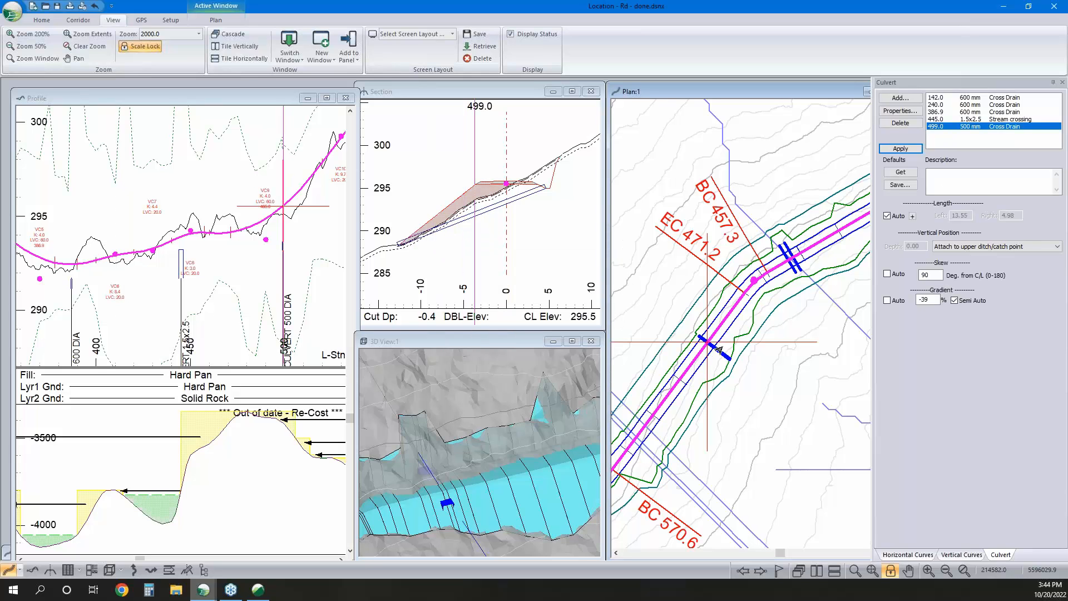
{"action": "double_click", "coordinate": [923, 304]}
{"action": "type", "text": "2"}
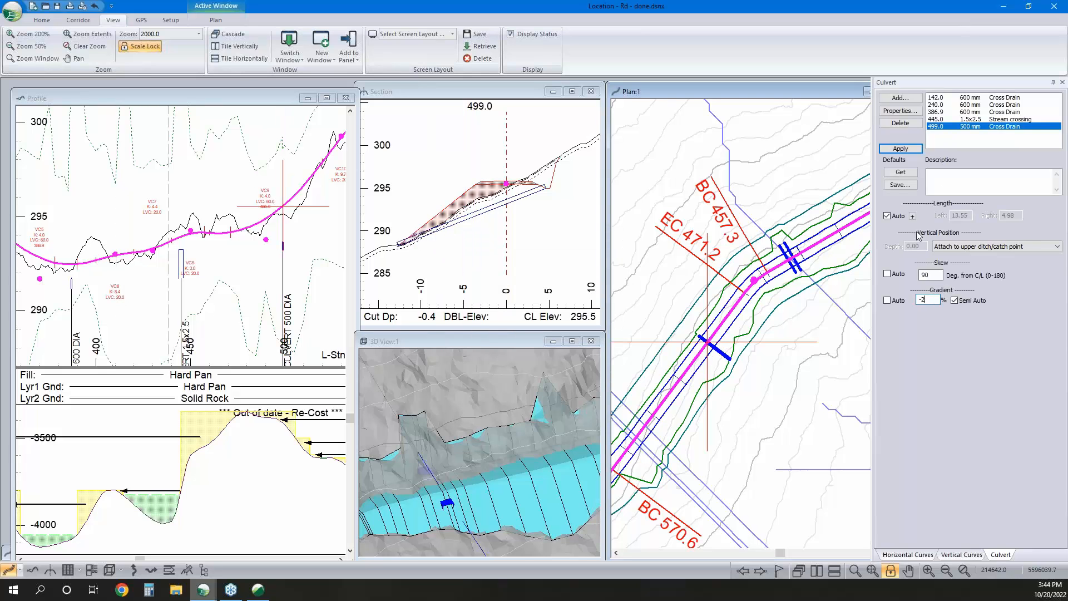
{"action": "left_click", "coordinate": [899, 148]}
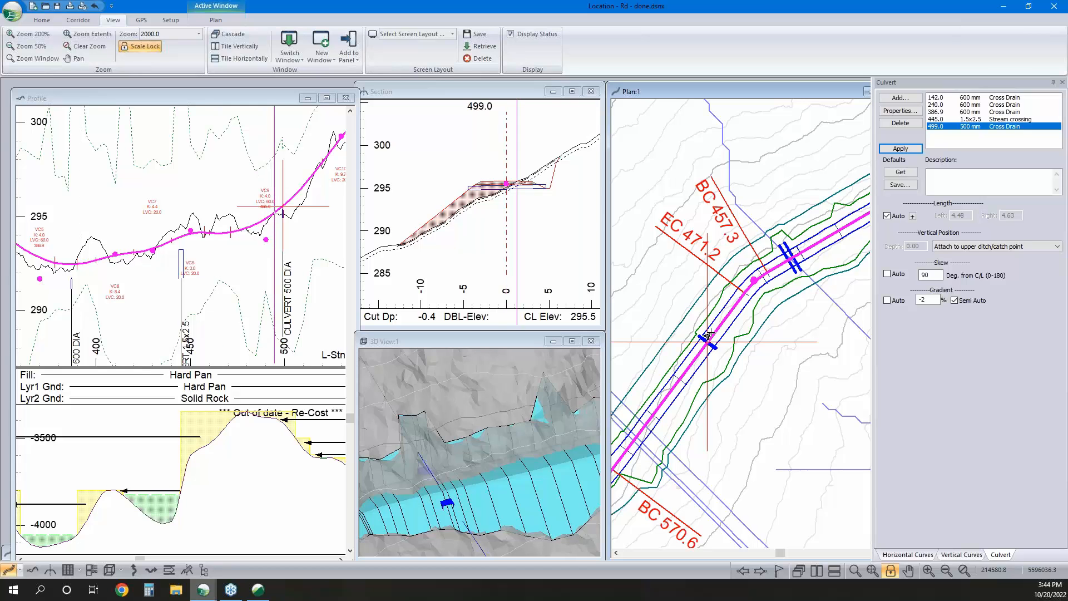
Relocate the 500 mm cross drain to L-Line station 500 and select it in the culvert list
{"action": "left_click", "coordinate": [937, 128]}
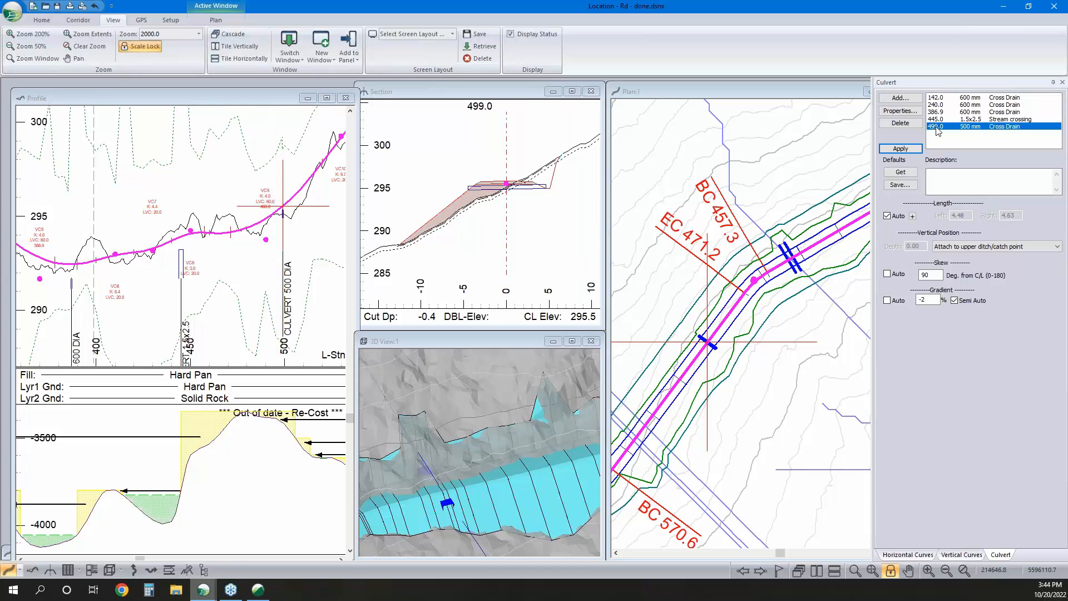
{"action": "double_click", "coordinate": [938, 128]}
{"action": "type", "text": "5"}
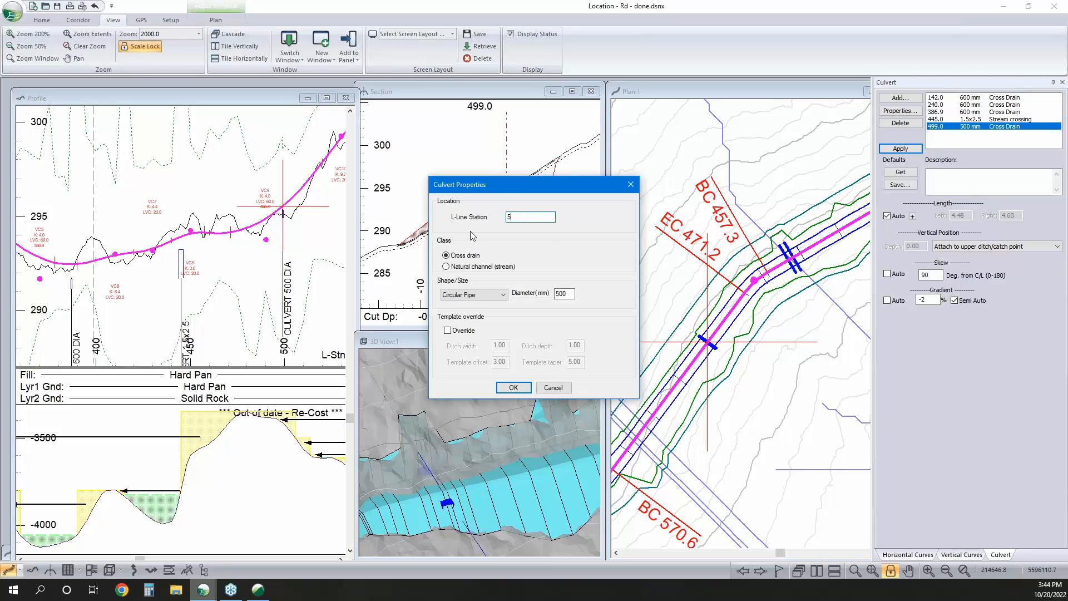
{"action": "type", "text": "00"}
{"action": "left_click", "coordinate": [513, 388]}
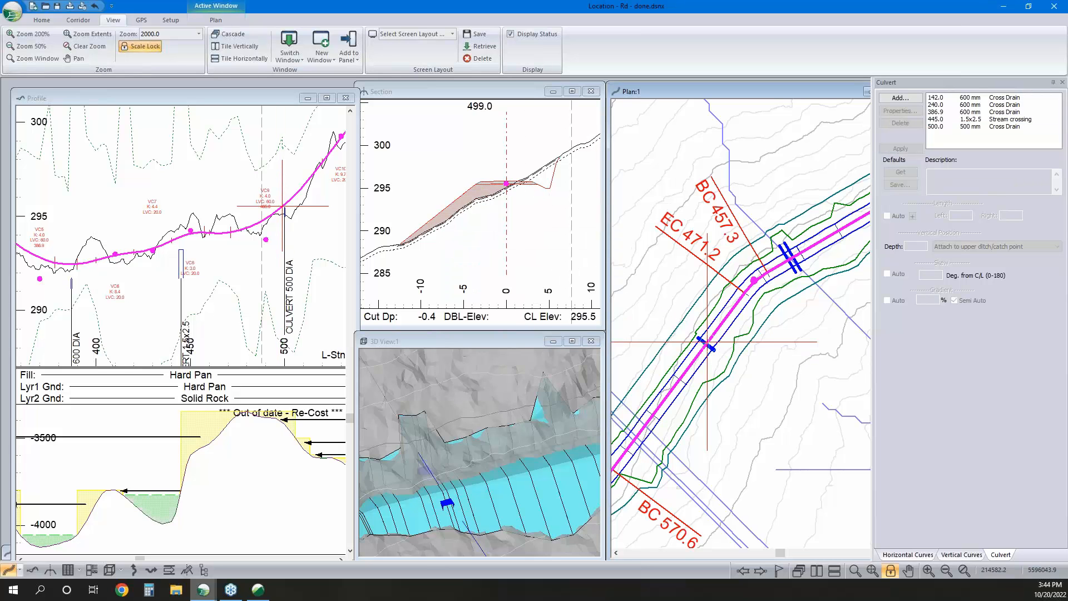
{"action": "left_click", "coordinate": [965, 127]}
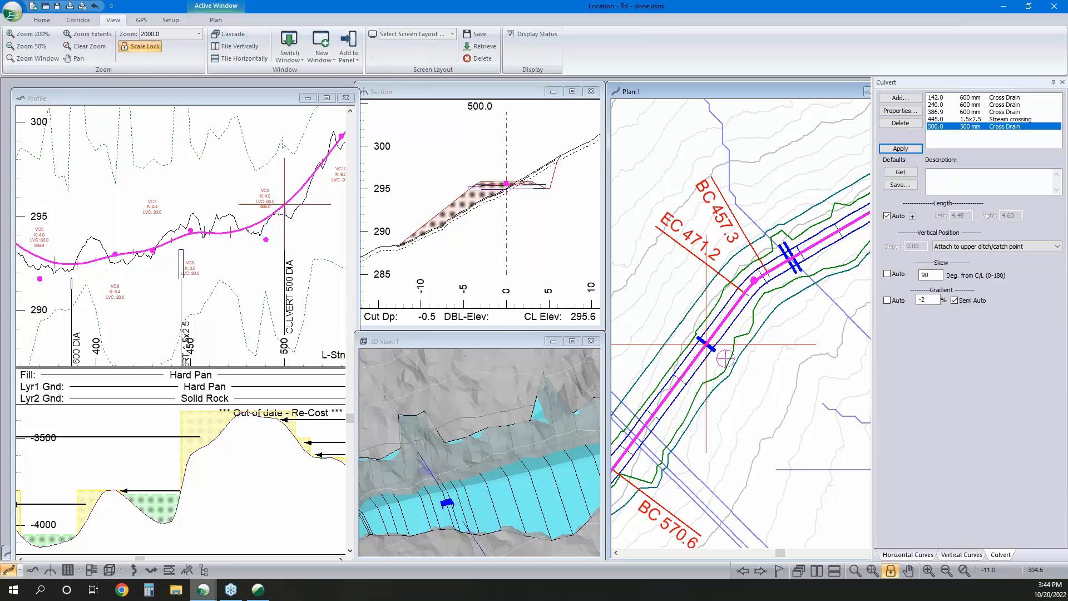
Examine the SRF - Stacked Rock Fill template and its Slope IX Rock Fill Slope component in the Template Editor
{"action": "left_click", "coordinate": [43, 20]}
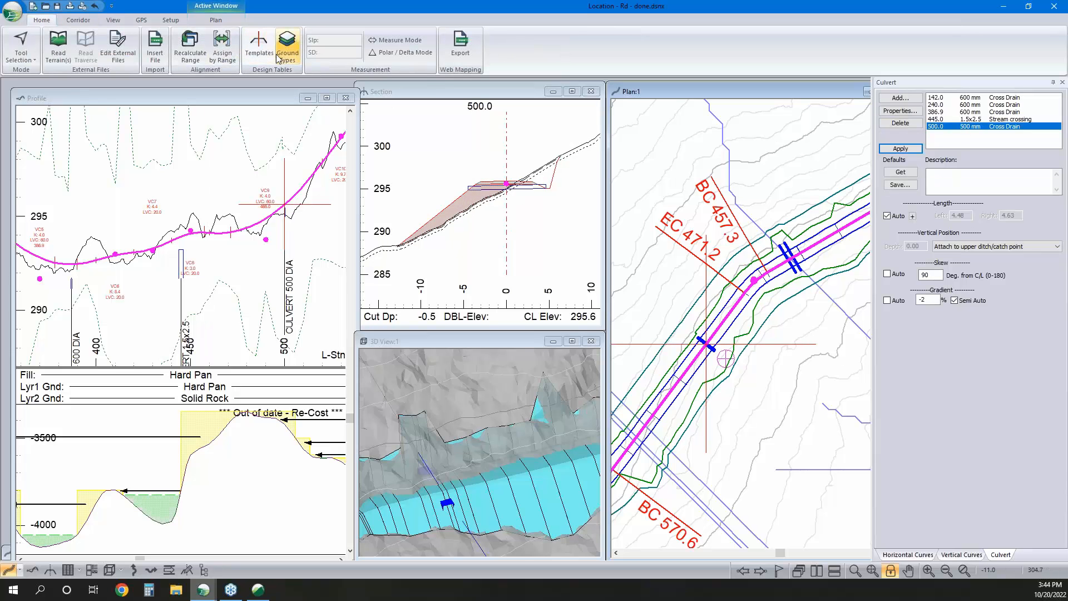
{"action": "left_click", "coordinate": [260, 46]}
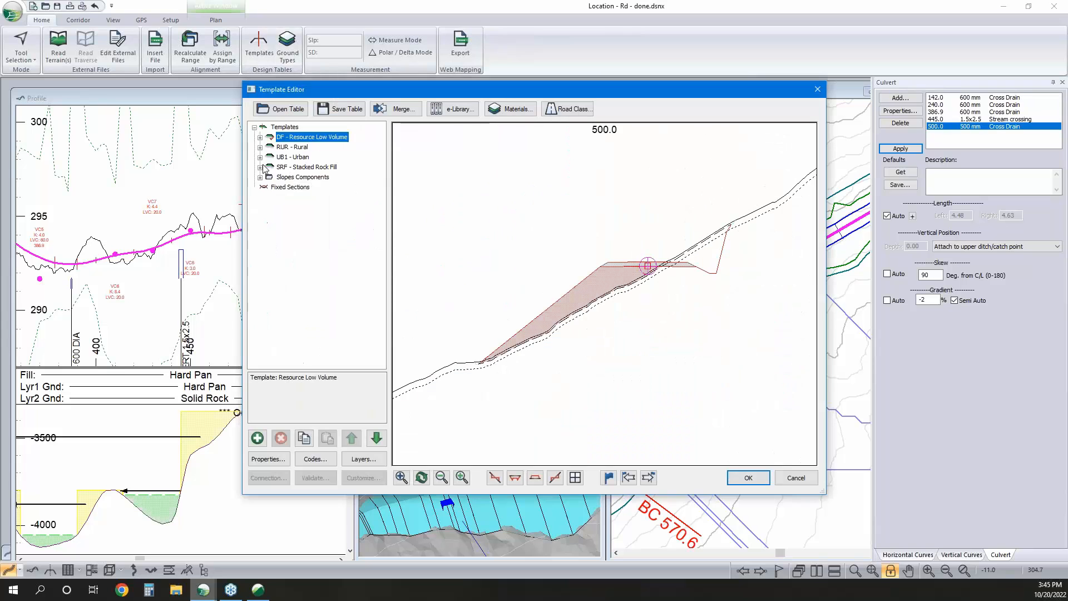
{"action": "left_click", "coordinate": [302, 178]}
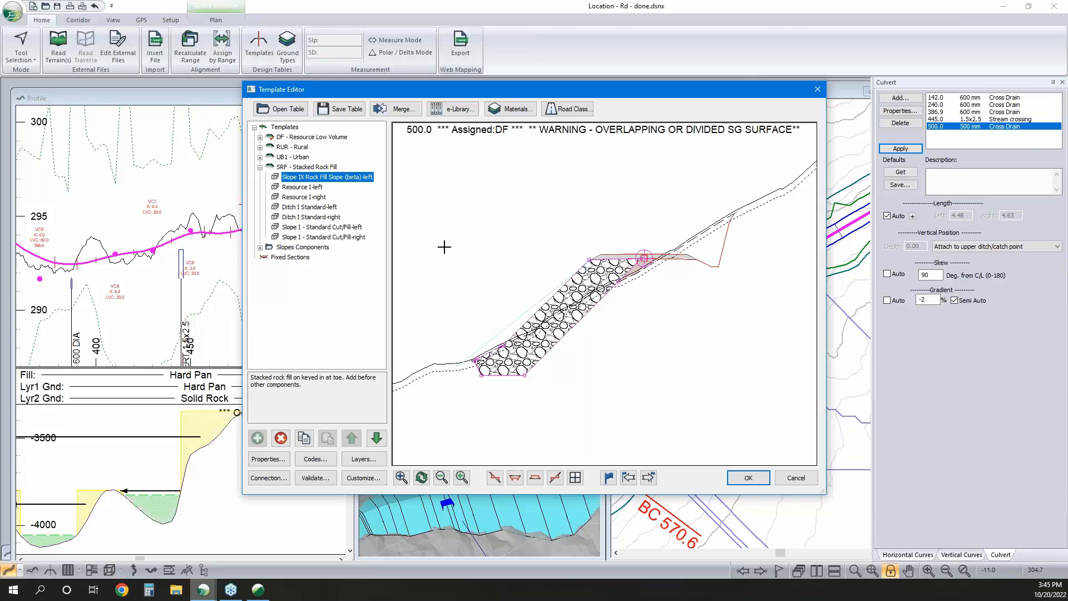
{"action": "left_click", "coordinate": [291, 167]}
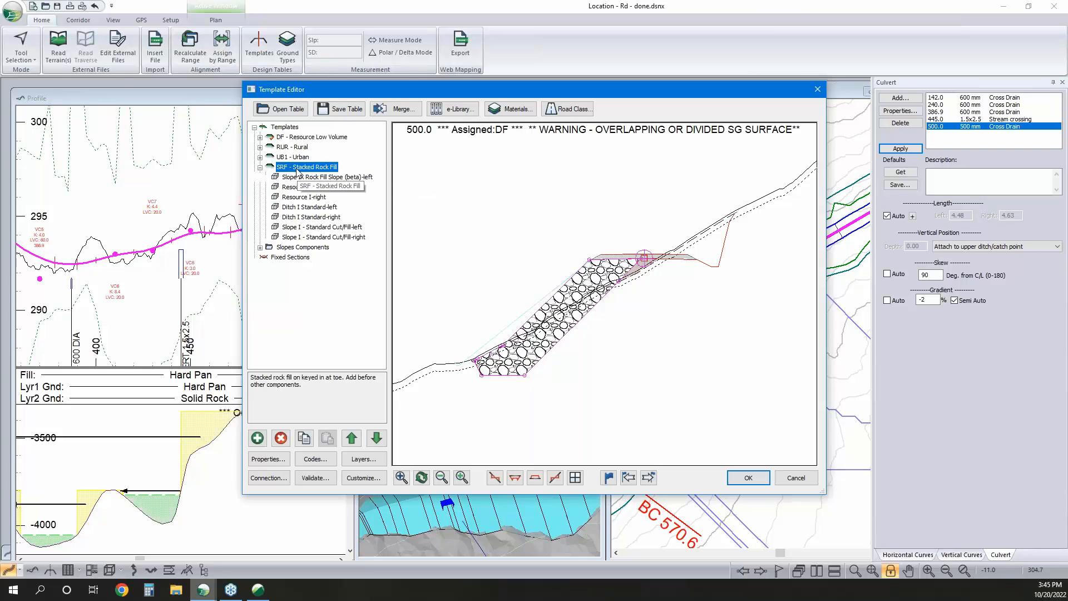
{"action": "left_click", "coordinate": [300, 177]}
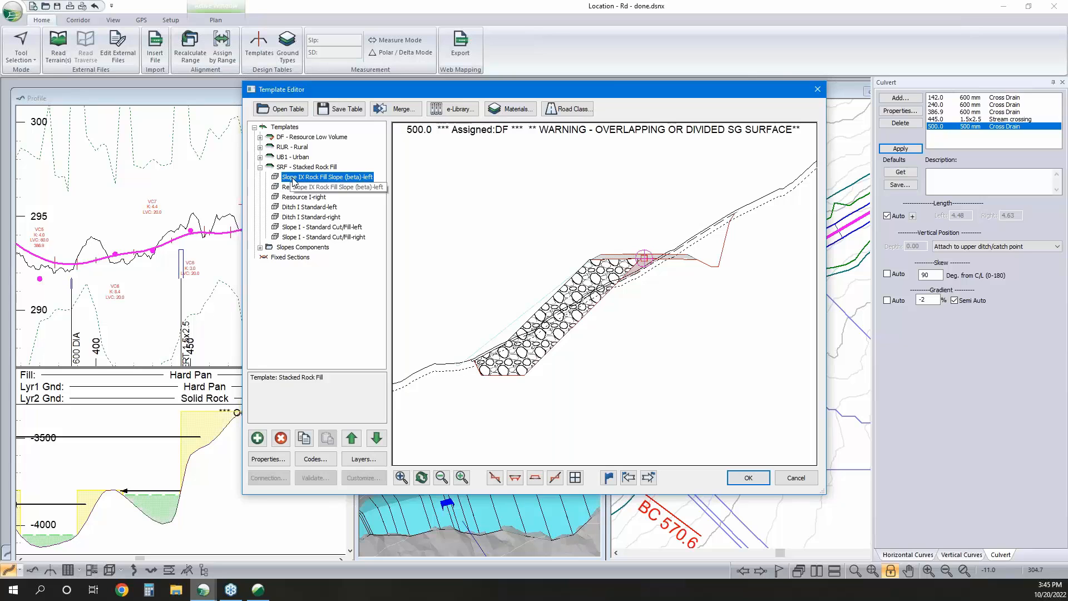
Check the e-Library template categories and the rock fill slope among the Slopes Components, leaving the Template Editor without changes
{"action": "left_click", "coordinate": [453, 110]}
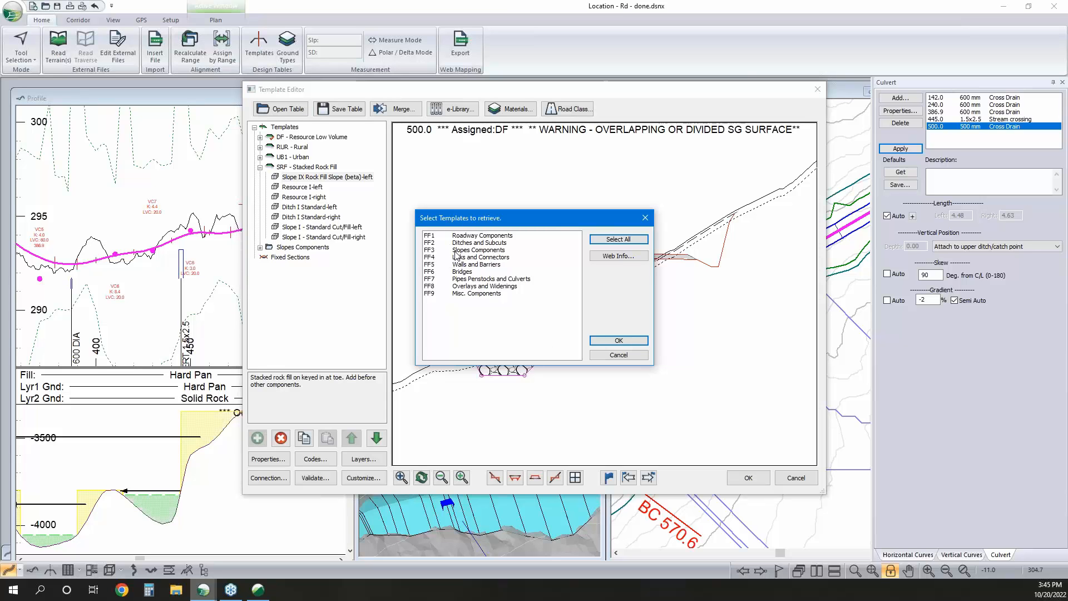
{"action": "left_click", "coordinate": [619, 354]}
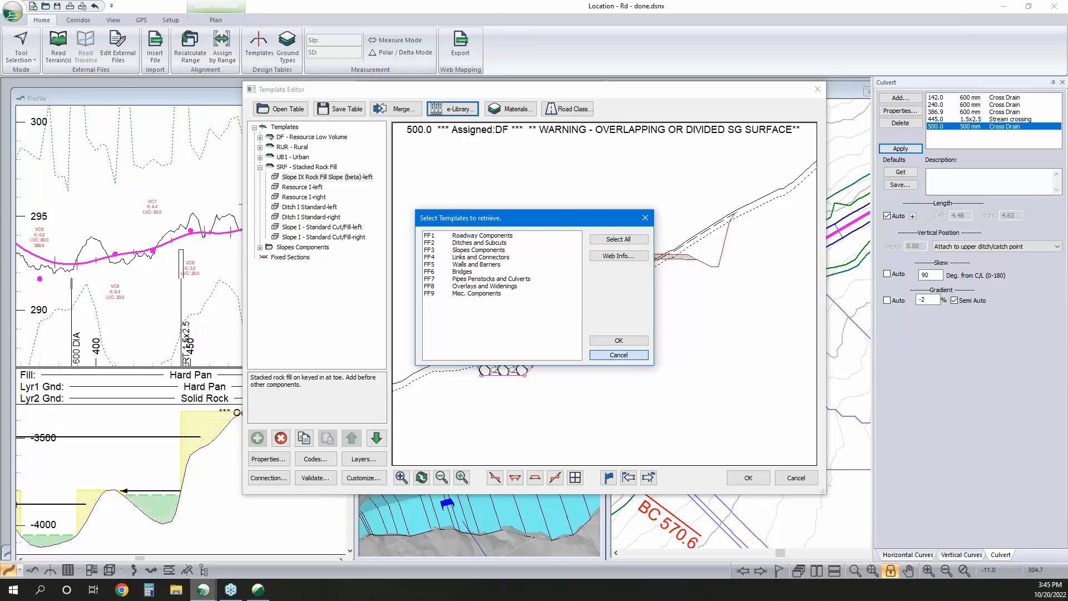
{"action": "left_click", "coordinate": [260, 247]}
{"action": "left_click", "coordinate": [314, 348]}
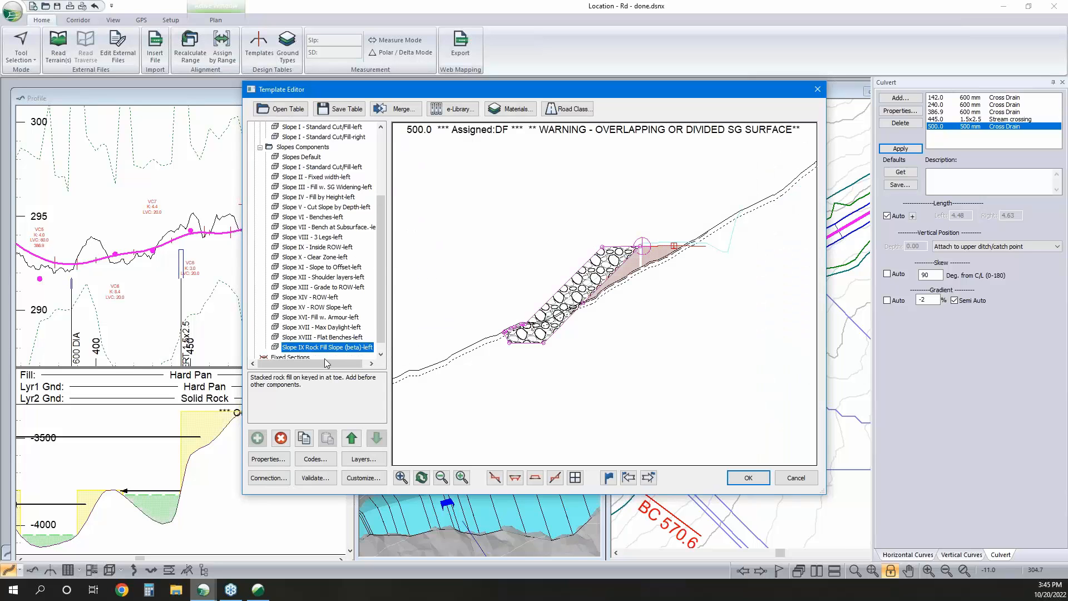
{"action": "scroll", "coordinate": [348, 257], "scroll_direction": "up", "scroll_amount": 4}
{"action": "left_click", "coordinate": [289, 177]}
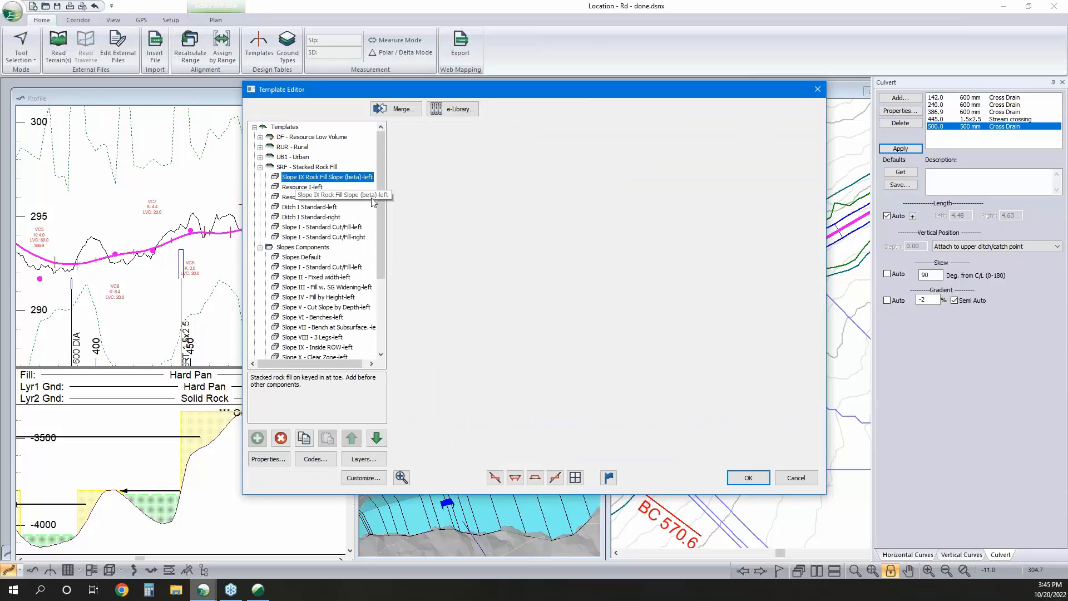
{"action": "left_click", "coordinate": [793, 478]}
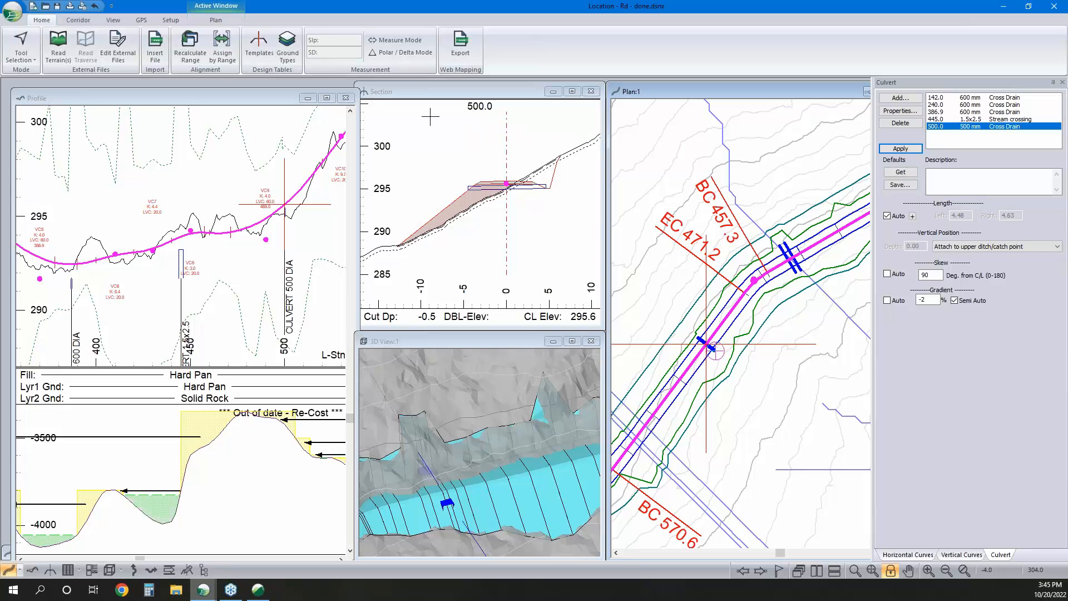
Assign the SRF Stacked Rock Fill template from station 497 to 503 and recalculate the alignment with re-costing
{"action": "left_click", "coordinate": [219, 47]}
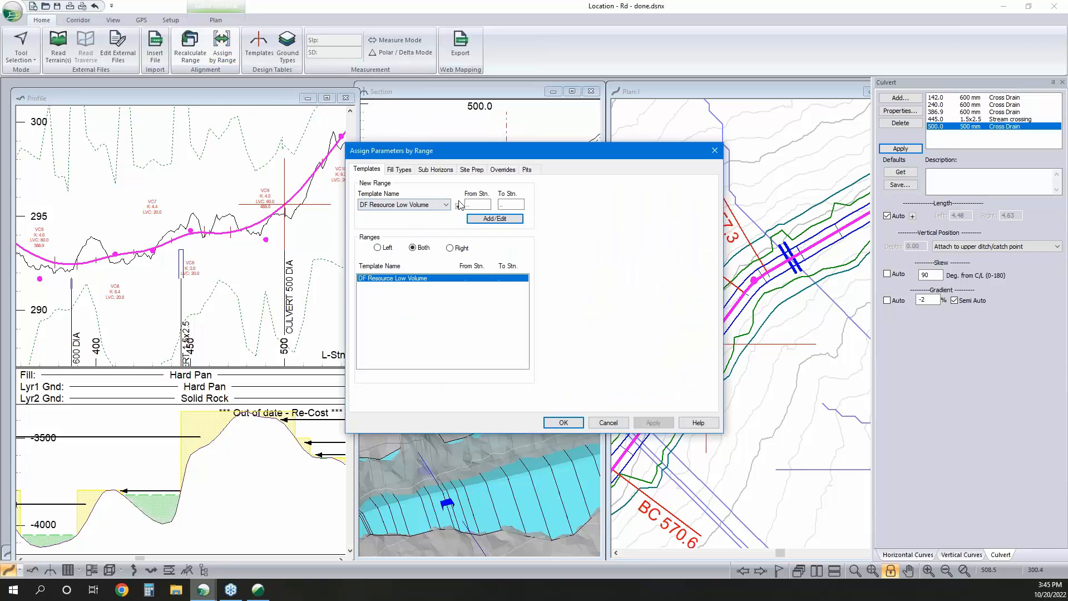
{"action": "left_click", "coordinate": [479, 203]}
{"action": "left_click", "coordinate": [385, 206]}
{"action": "left_click", "coordinate": [389, 237]}
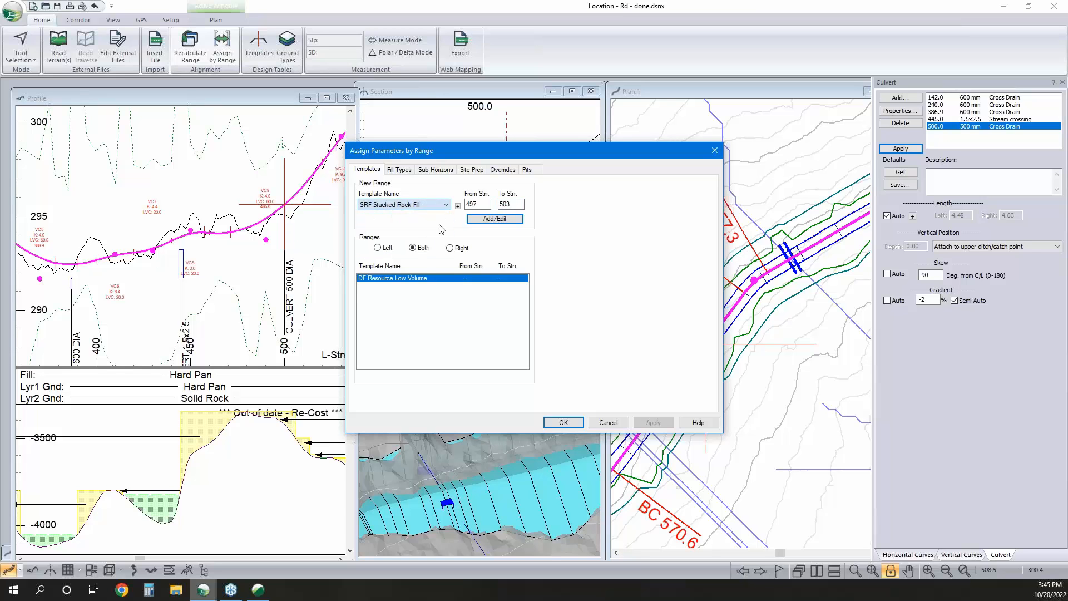
{"action": "left_click", "coordinate": [495, 218]}
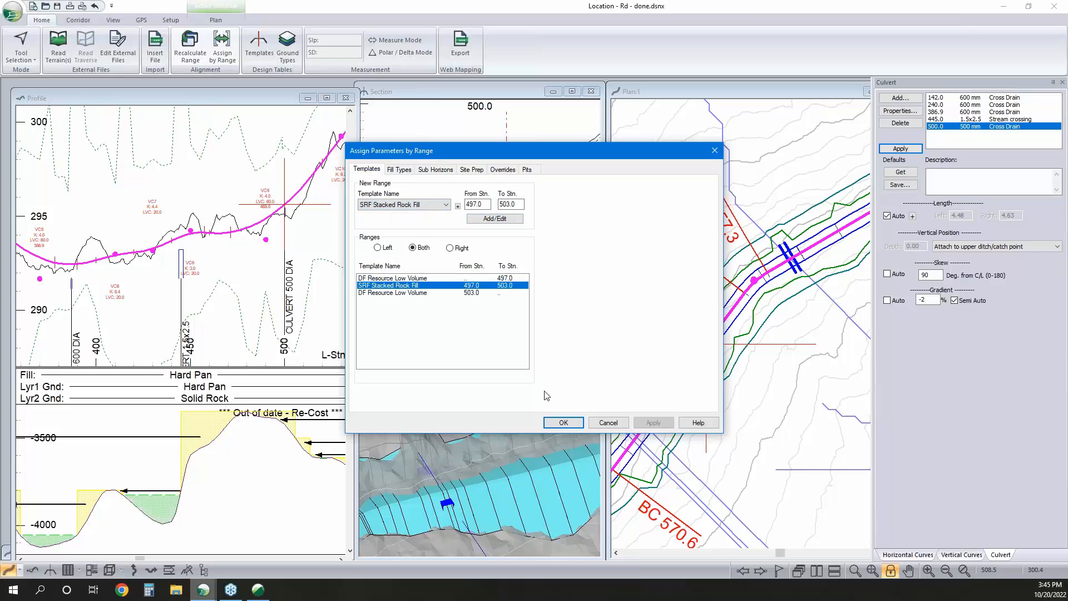
{"action": "left_click", "coordinate": [563, 423]}
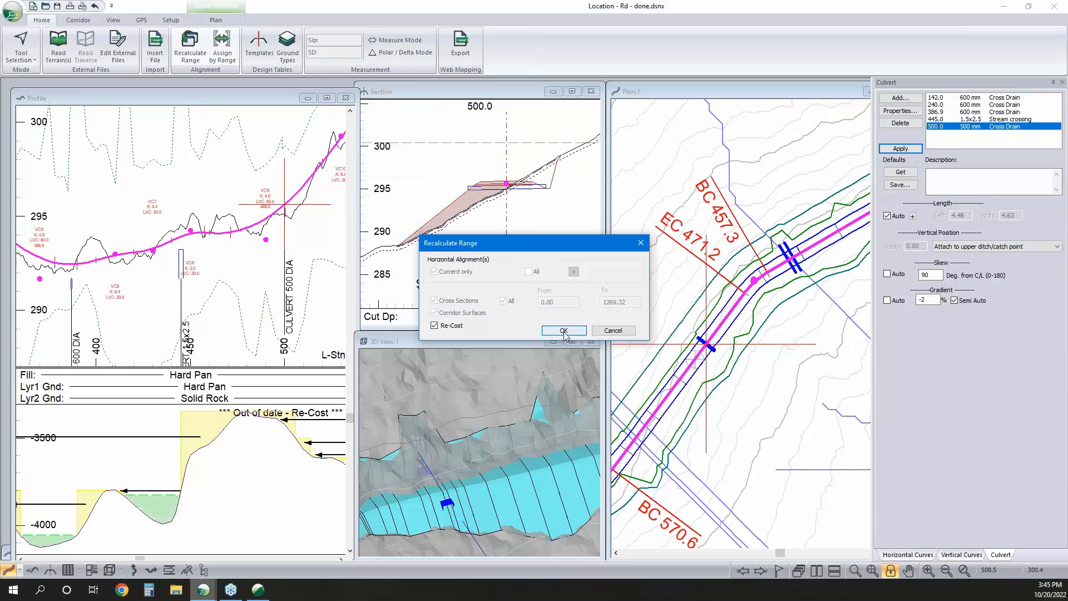
{"action": "left_click", "coordinate": [563, 331]}
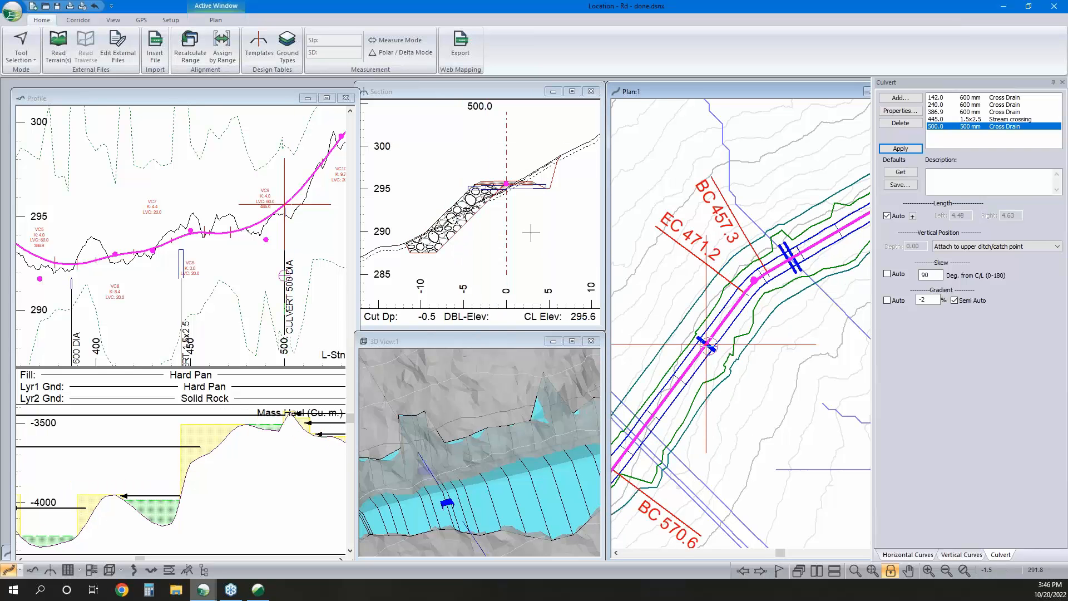
Add material layer Srf4 - Layer 4 above subgrade to the plan window's shading
{"action": "scroll", "coordinate": [710, 351], "scroll_direction": "up", "scroll_amount": 2}
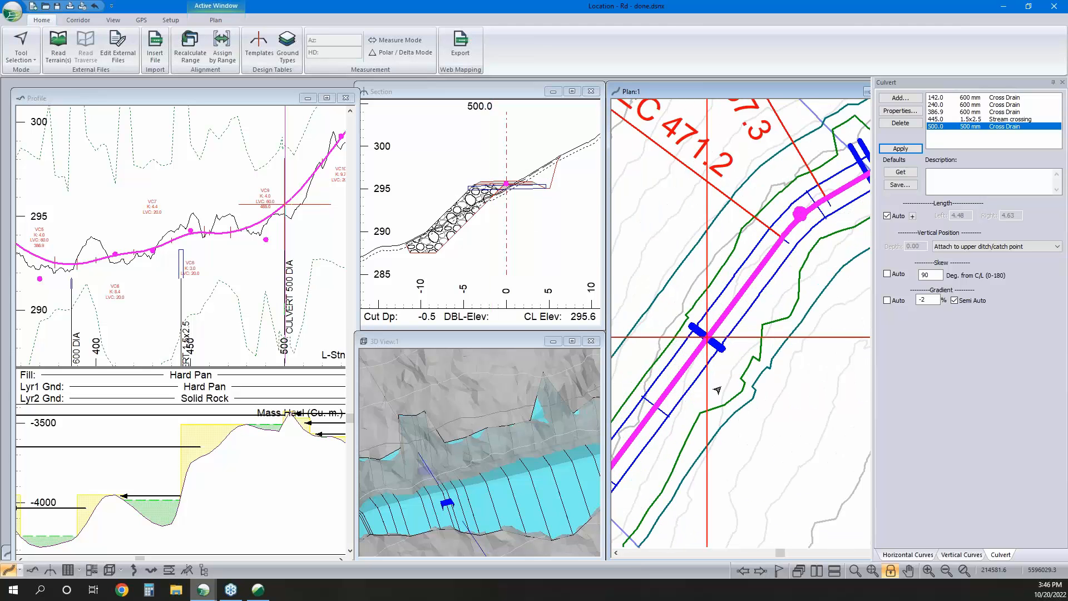
{"action": "right_click", "coordinate": [737, 425]}
{"action": "left_click", "coordinate": [768, 432]}
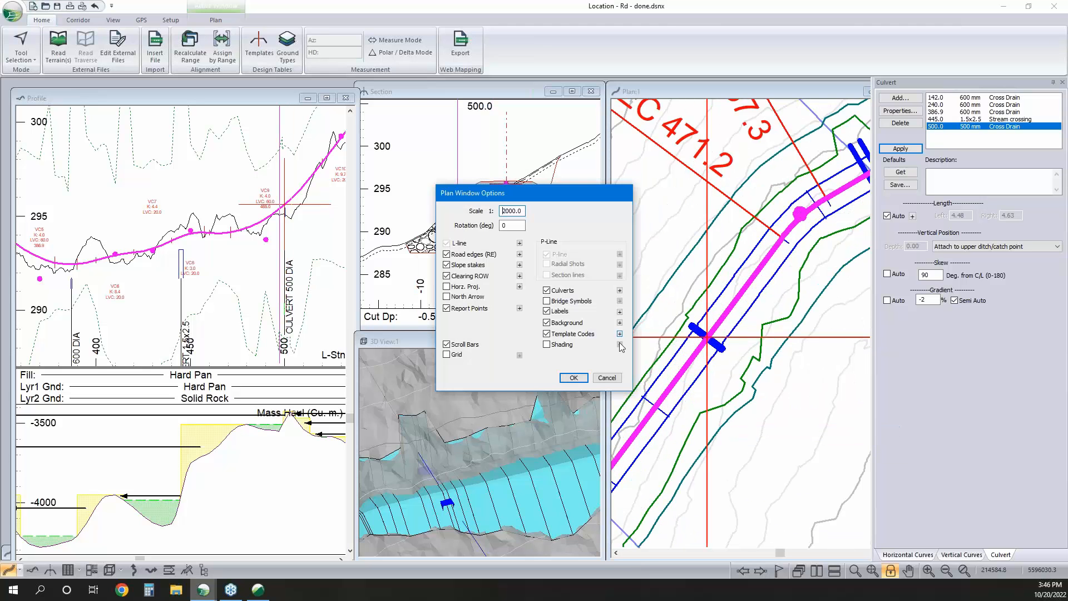
{"action": "left_click", "coordinate": [620, 345]}
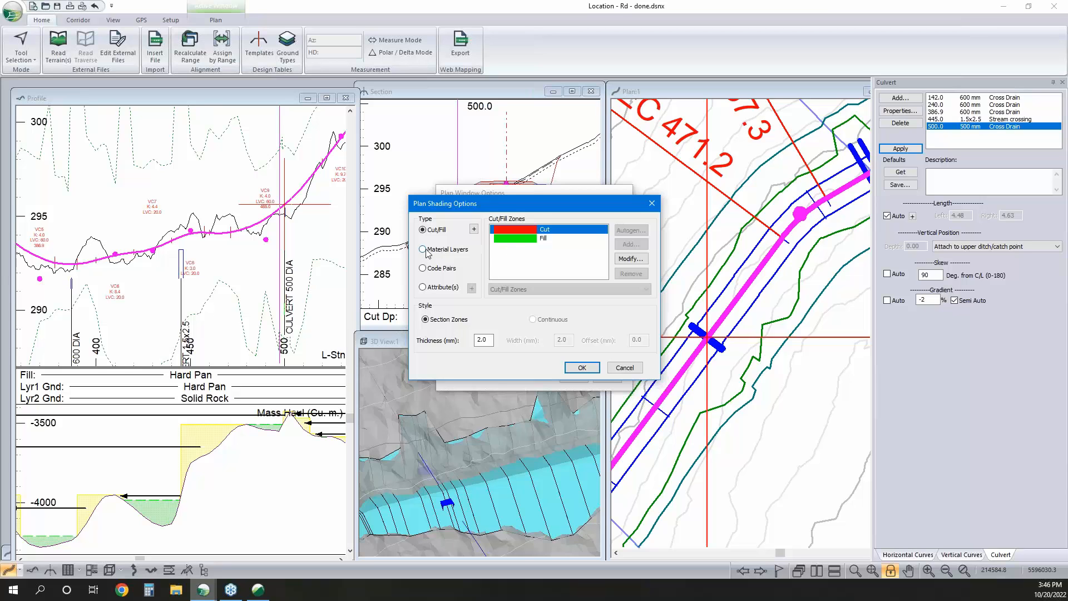
{"action": "left_click", "coordinate": [422, 249]}
{"action": "left_click", "coordinate": [628, 245]}
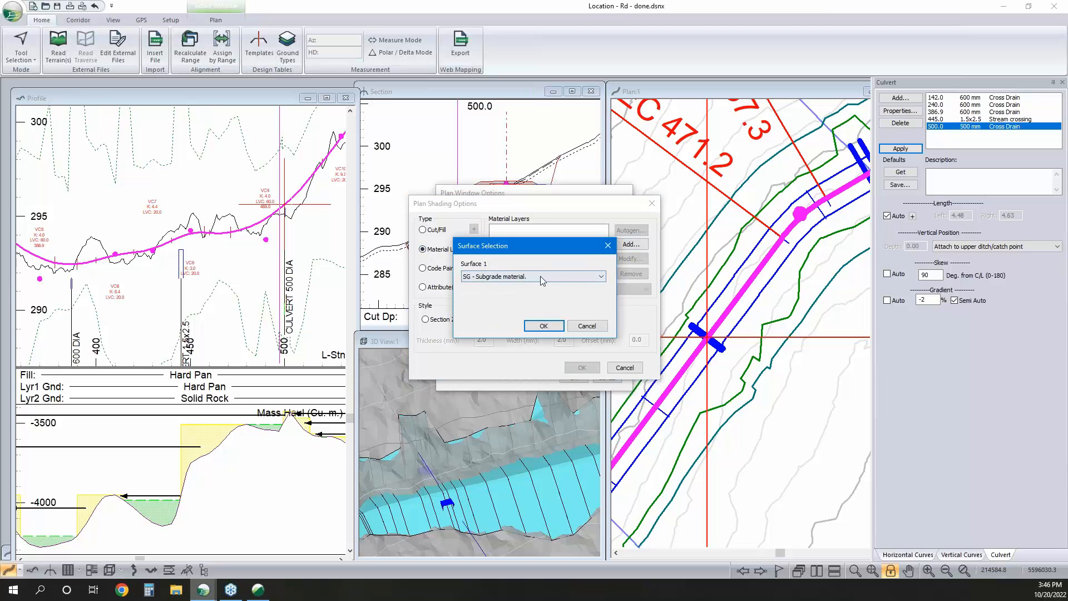
{"action": "left_click", "coordinate": [540, 276]}
{"action": "left_click", "coordinate": [503, 344]}
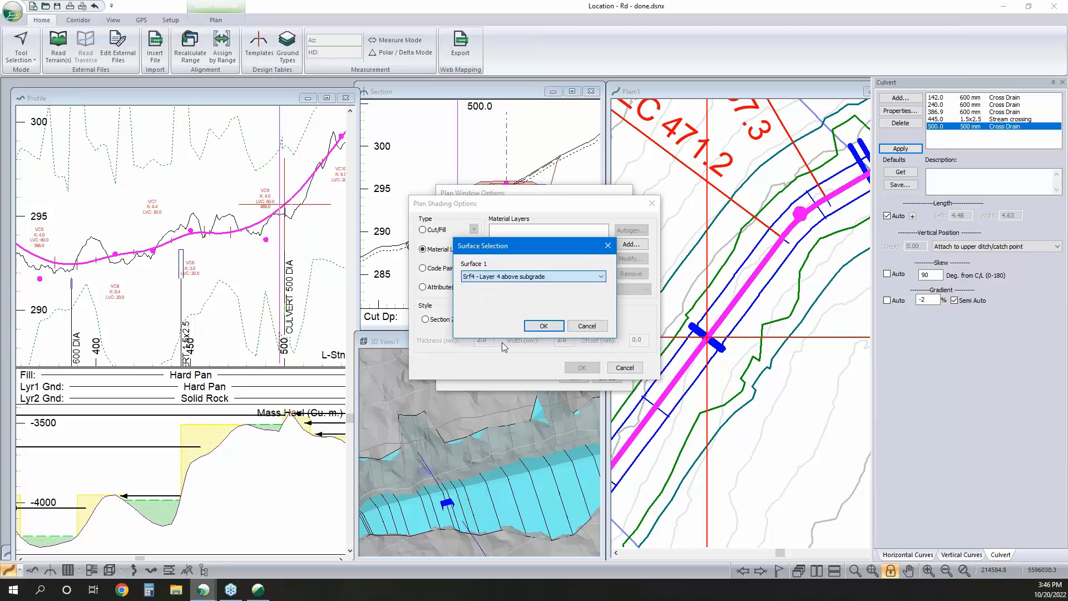
{"action": "left_click", "coordinate": [544, 326]}
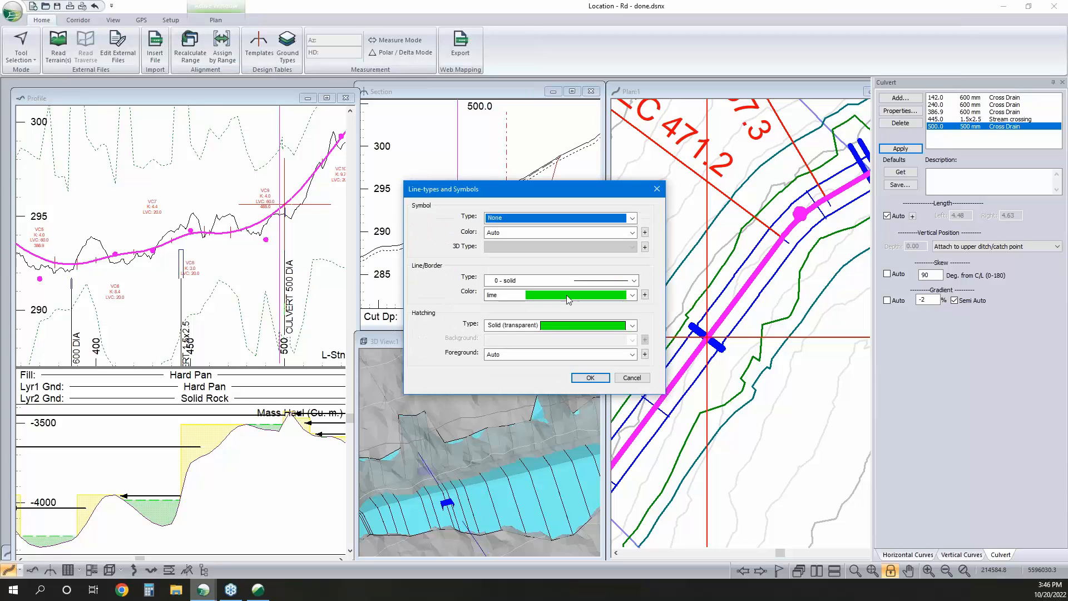
Give the Srf4 shading a rock-pattern bitmap hatch with black line colour and accept the plan window options
{"action": "left_click", "coordinate": [564, 325]}
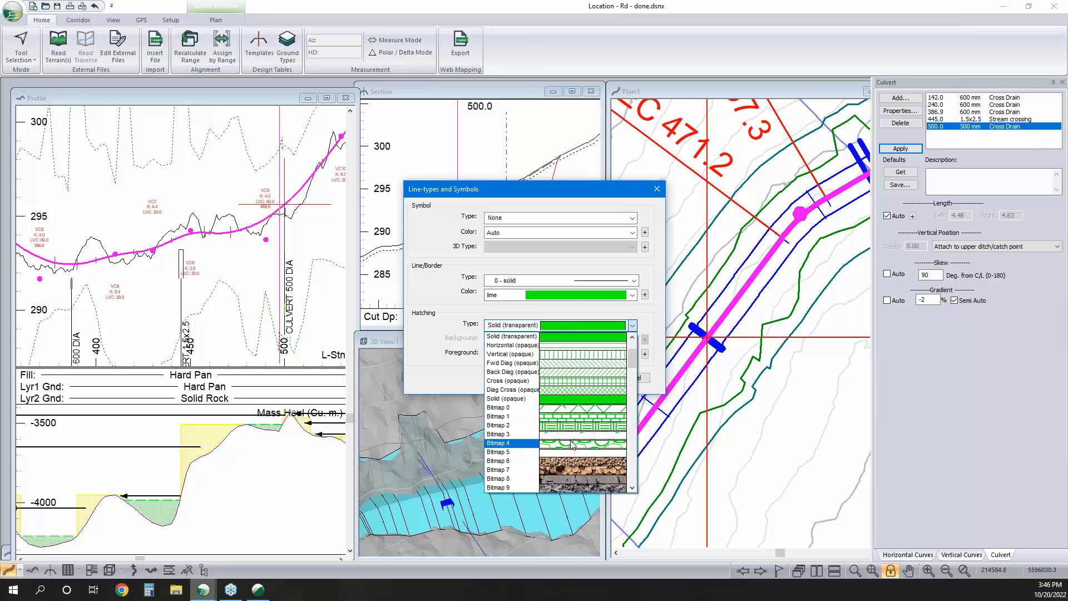
{"action": "left_click", "coordinate": [564, 399]}
{"action": "left_click", "coordinate": [579, 294]}
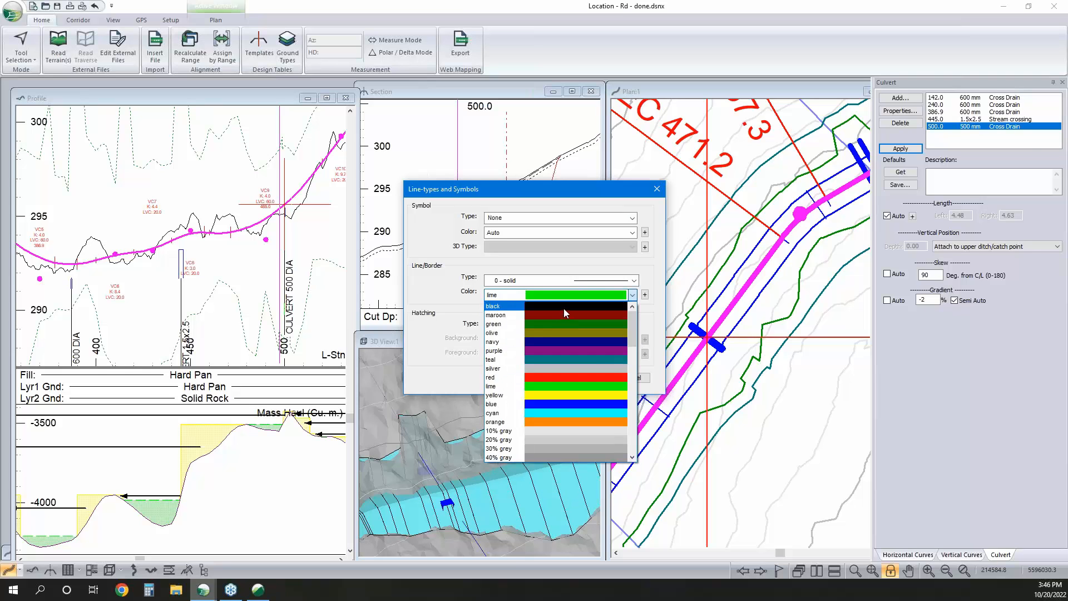
{"action": "left_click", "coordinate": [563, 308]}
{"action": "left_click", "coordinate": [591, 379]}
{"action": "left_click", "coordinate": [582, 367]}
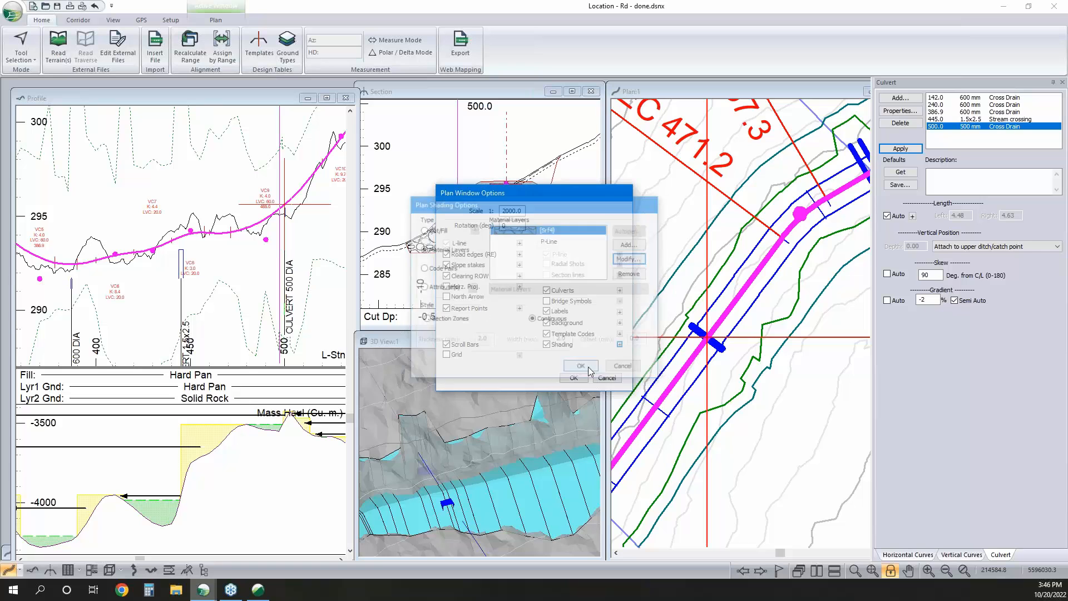
{"action": "left_click", "coordinate": [574, 378]}
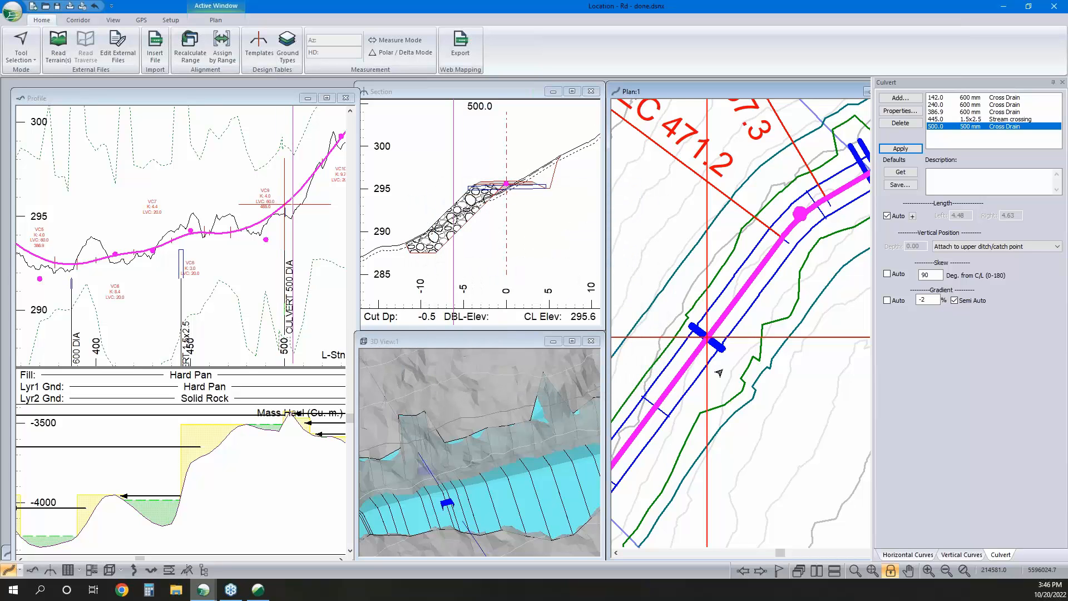
Check the hatch options of the Srf4 rock fill in the section and its shading beside the cross drain in plan
{"action": "scroll", "coordinate": [729, 356], "scroll_direction": "up", "scroll_amount": 1}
{"action": "scroll", "coordinate": [729, 357], "scroll_direction": "down", "scroll_amount": 2}
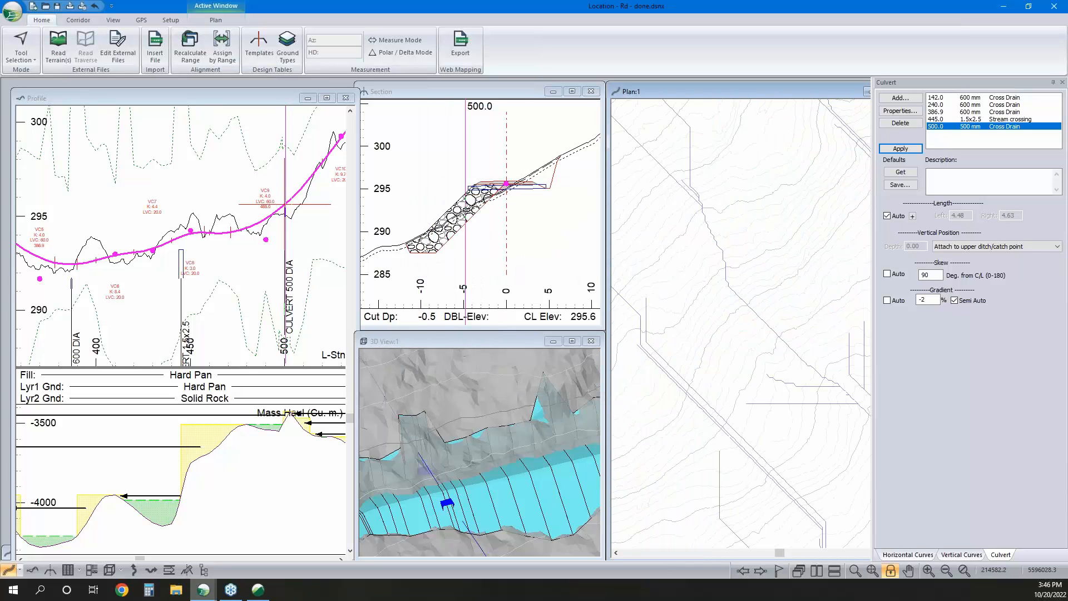
{"action": "scroll", "coordinate": [714, 361], "scroll_direction": "up", "scroll_amount": 1}
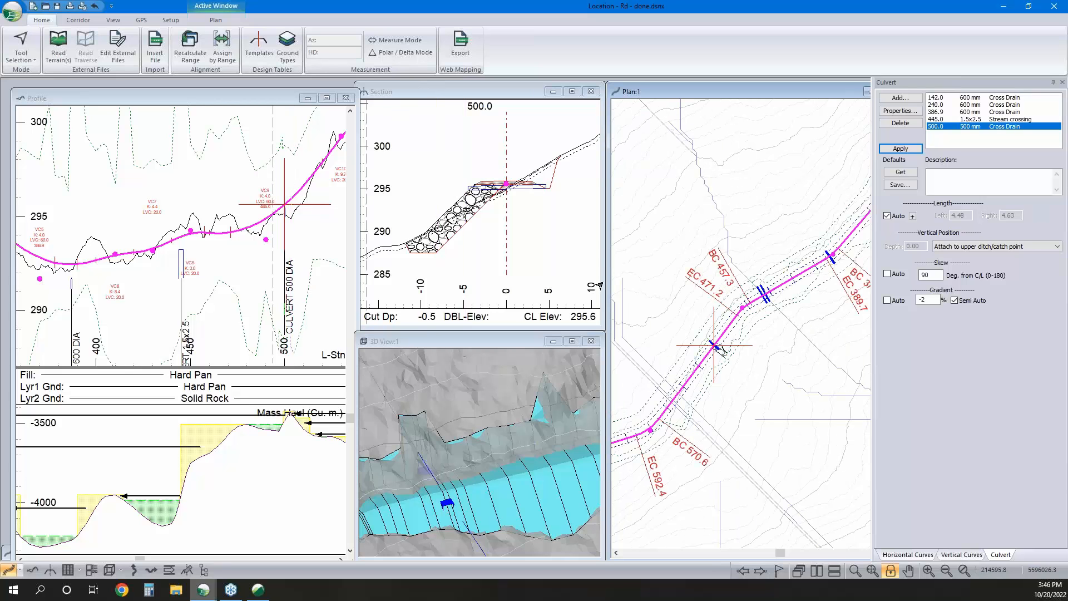
{"action": "right_click", "coordinate": [468, 201]}
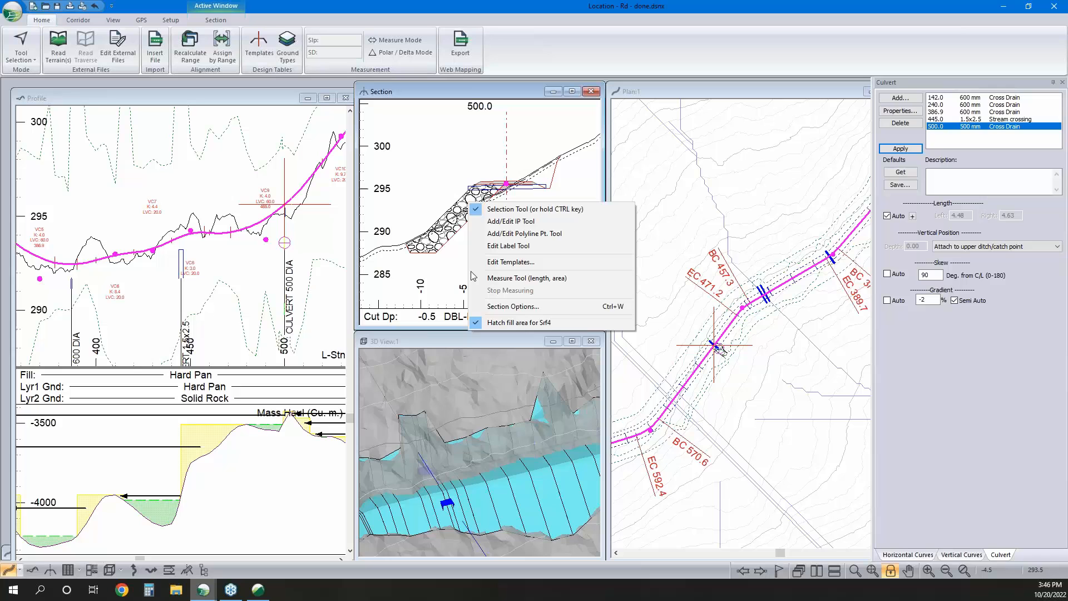
{"action": "left_click", "coordinate": [442, 256]}
{"action": "right_click", "coordinate": [455, 219]}
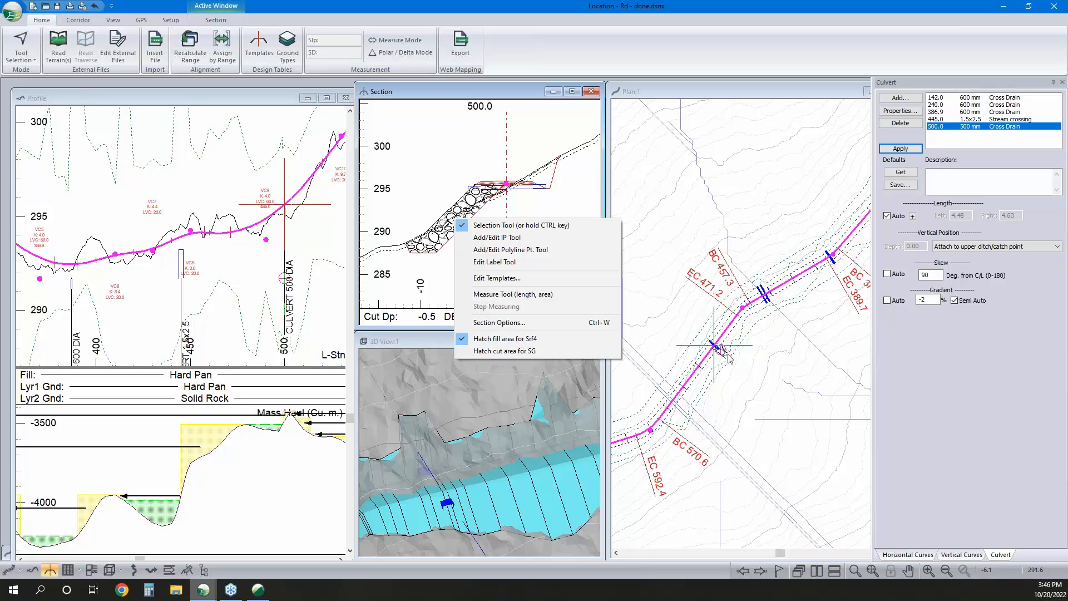
{"action": "left_click", "coordinate": [729, 355]}
{"action": "scroll", "coordinate": [722, 351], "scroll_direction": "up", "scroll_amount": 3}
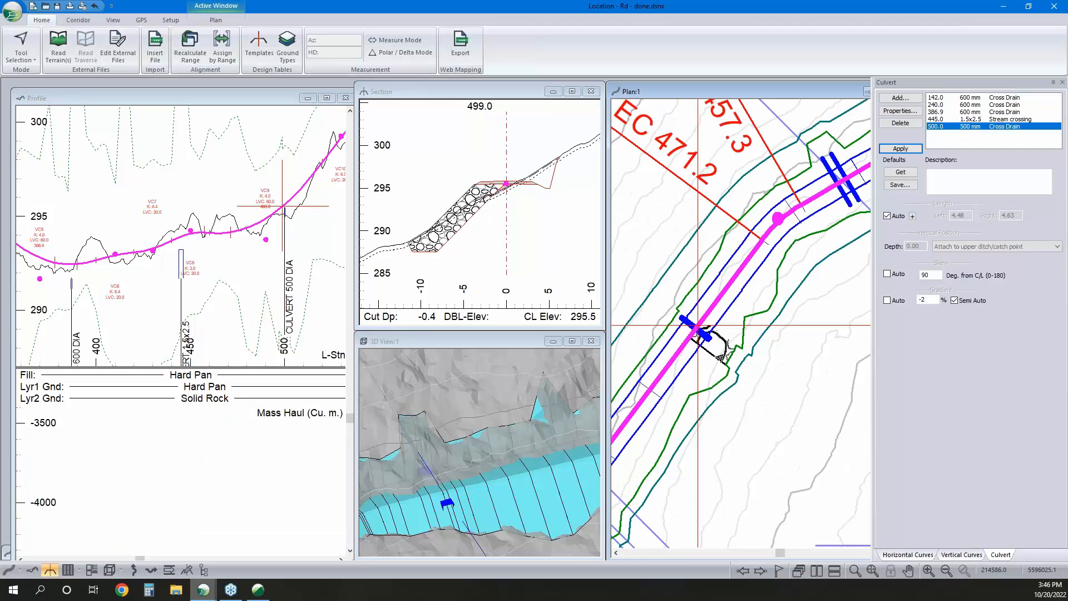
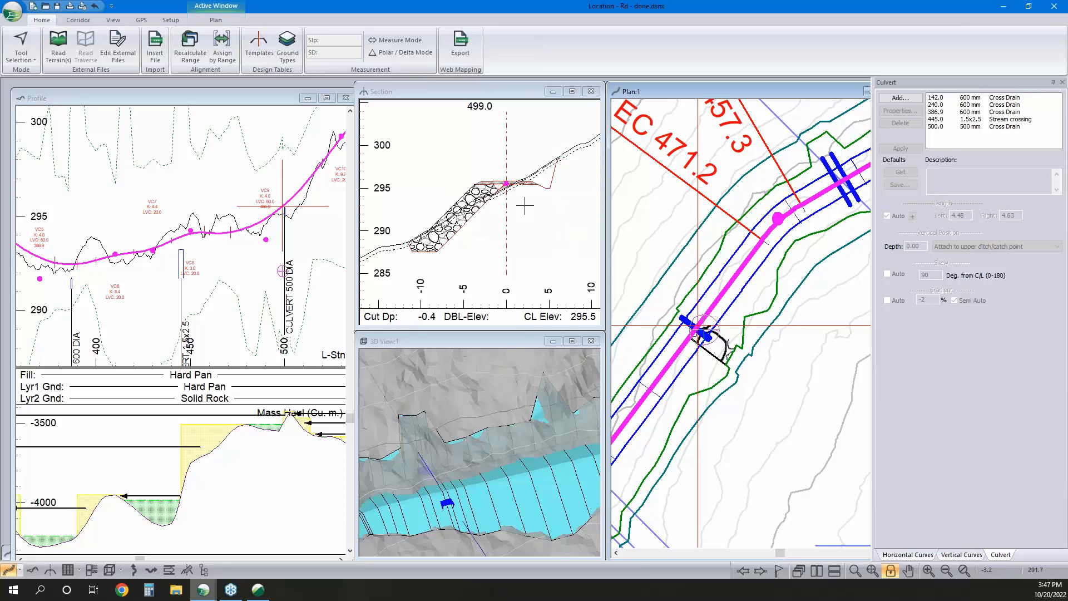
Switch to the untitled Location design and hatch the cut area for SG in the section at station 140.0
{"action": "mouse_move", "coordinate": [261, 596]}
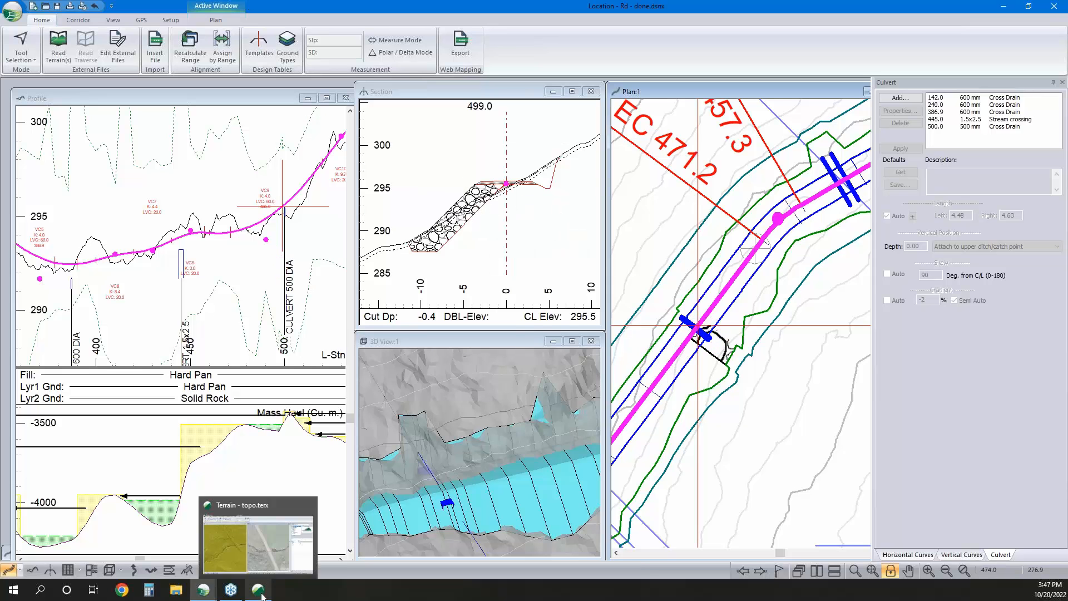
{"action": "mouse_move", "coordinate": [207, 594]}
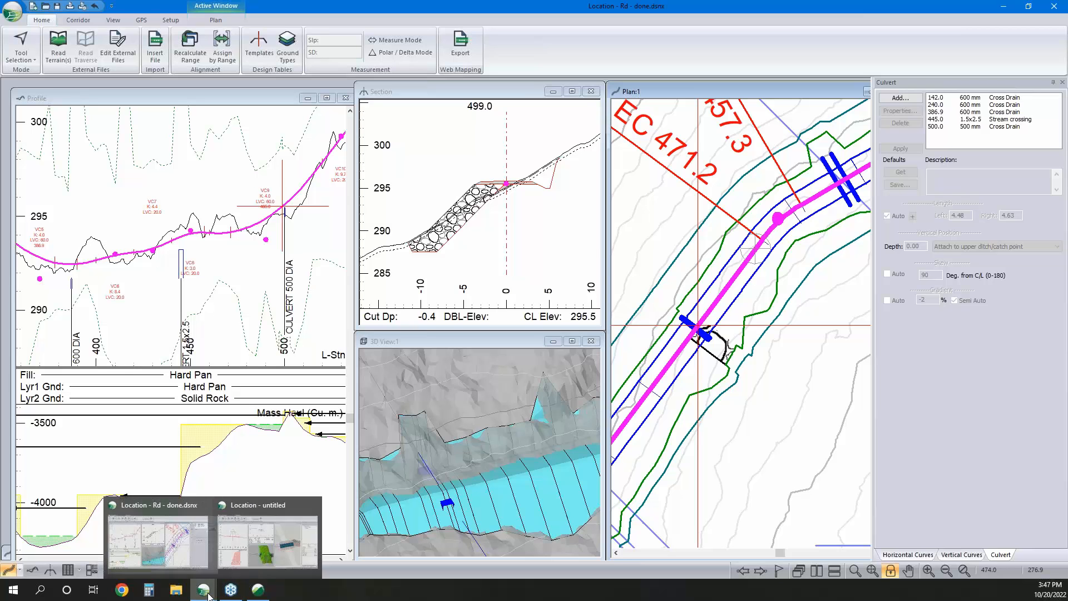
{"action": "left_click", "coordinate": [273, 506]}
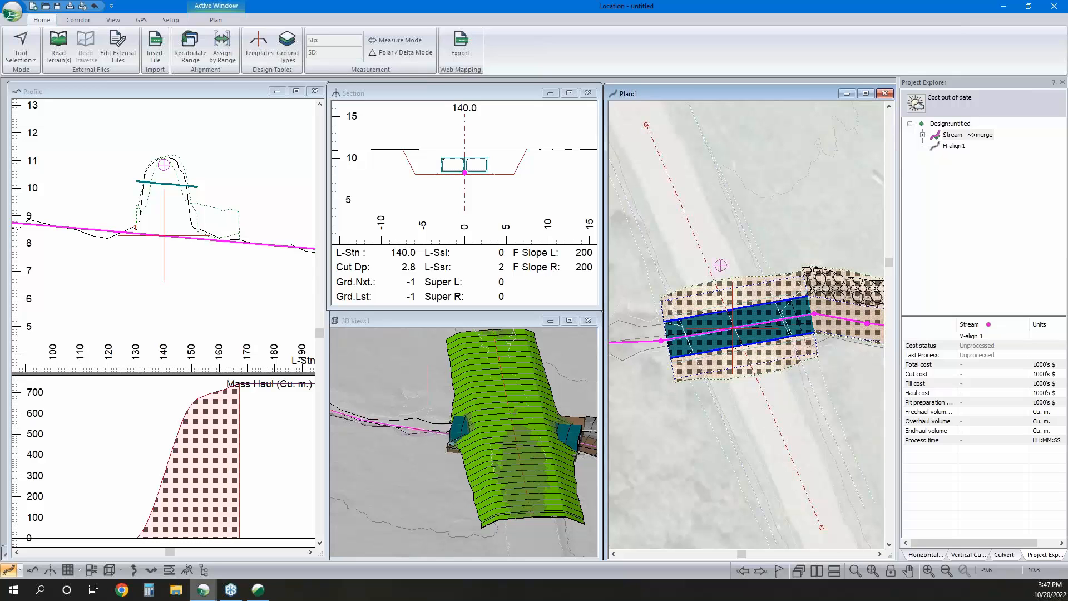
{"action": "right_click", "coordinate": [503, 161]}
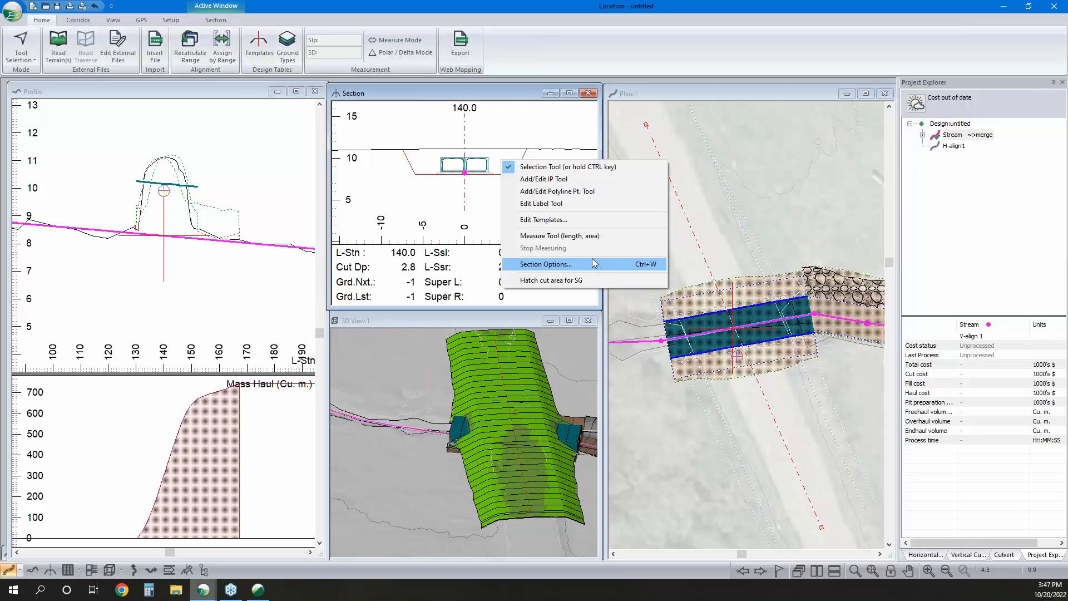
{"action": "left_click", "coordinate": [562, 282]}
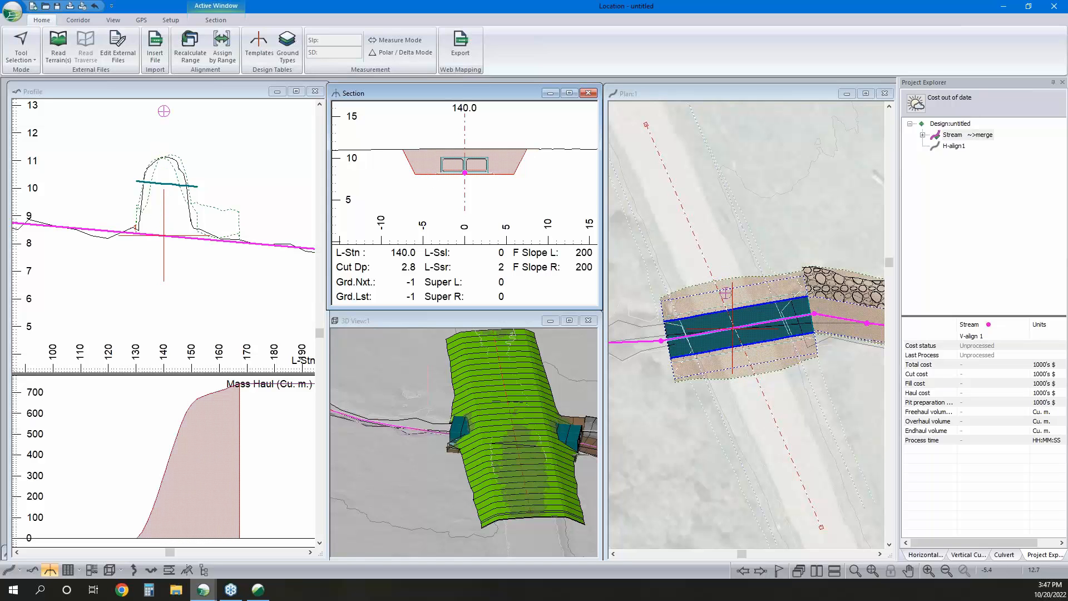
Examine the DBC - DoubleBox Culvert in the Template Editor, switching off its fill hatching and shifting the template between fill and cut positions
{"action": "left_click", "coordinate": [265, 50]}
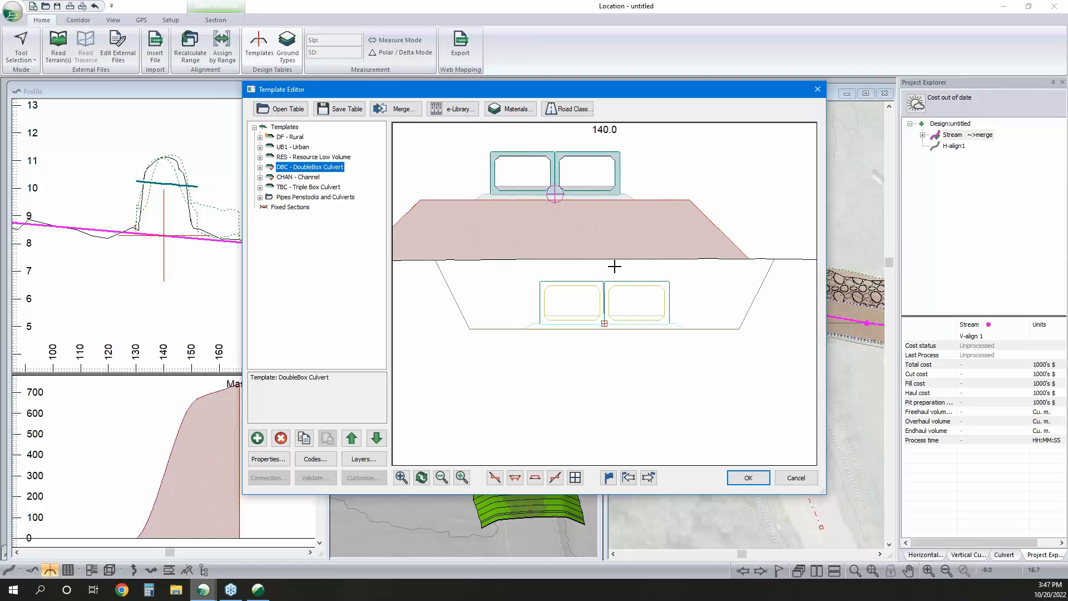
{"action": "middle_click_drag", "start_coordinate": [615, 267], "coordinate": [731, 285]}
{"action": "mouse_move", "coordinate": [706, 250]}
{"action": "middle_mouse_down"}
{"action": "mouse_move", "coordinate": [673, 283]}
{"action": "mouse_move", "coordinate": [689, 275]}
{"action": "mouse_move", "coordinate": [683, 261]}
{"action": "middle_mouse_up"}
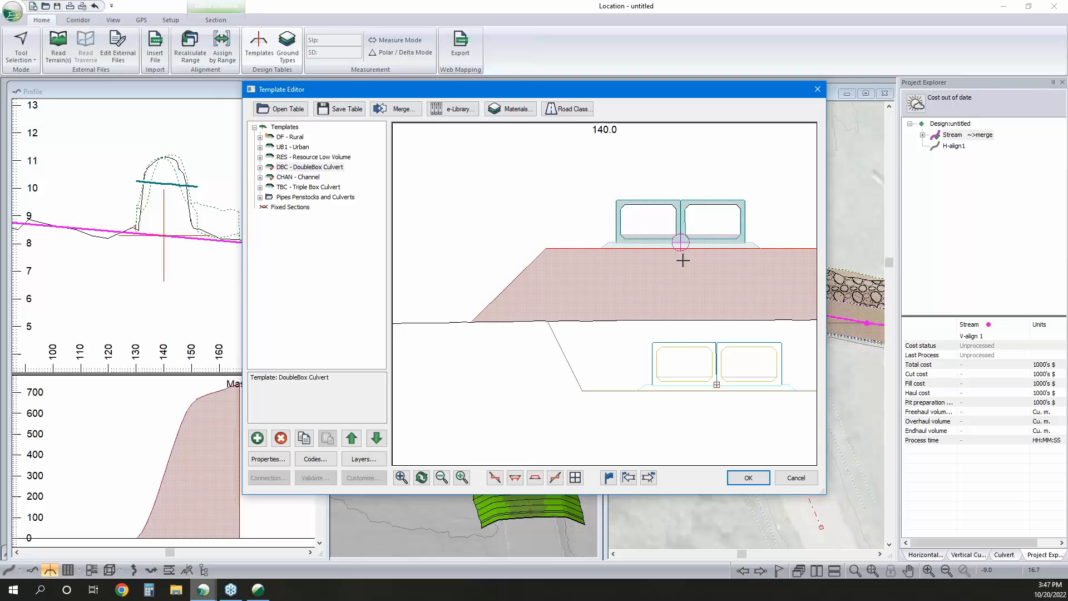
{"action": "right_click", "coordinate": [662, 292]}
{"action": "left_click", "coordinate": [714, 449]}
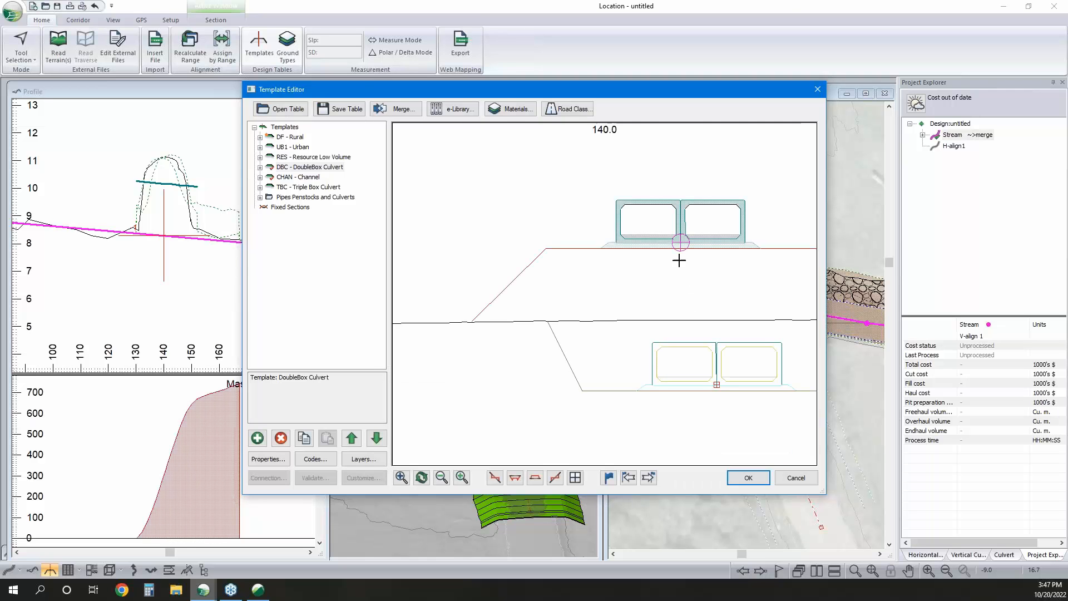
{"action": "left_click_drag", "start_coordinate": [679, 260], "coordinate": [708, 401]}
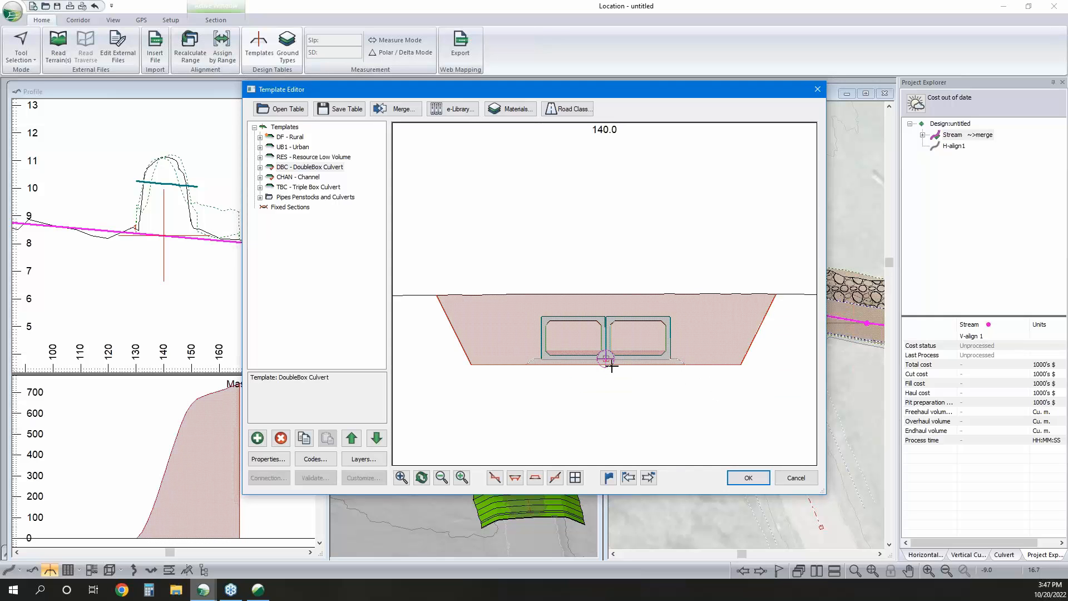
{"action": "left_click_drag", "start_coordinate": [612, 367], "coordinate": [625, 269]}
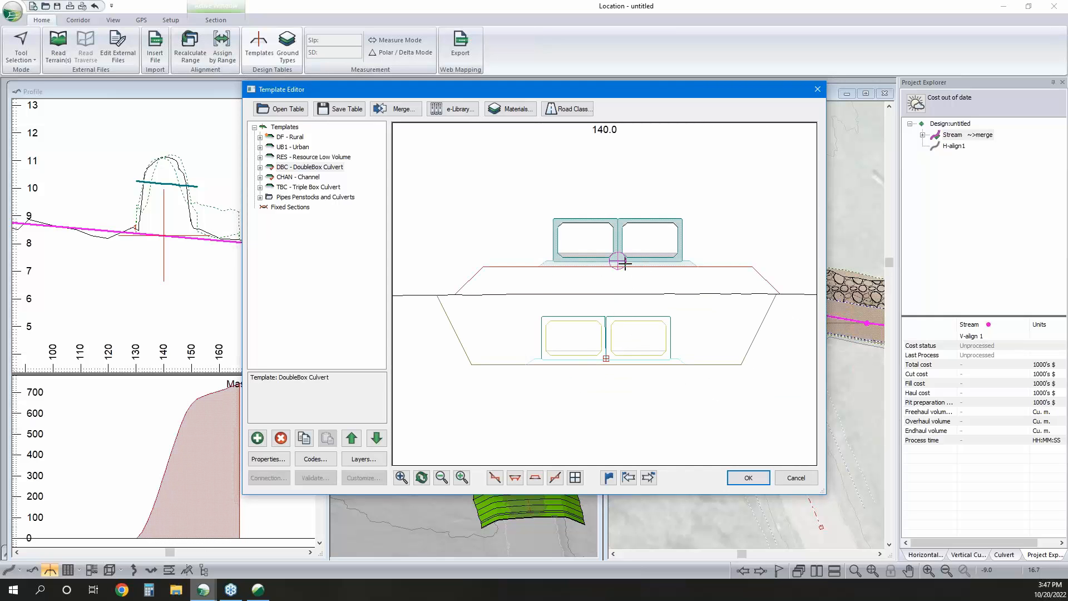
Inspect the Srf8 fill hatching option on the double box culvert walls and leave the Template Editor without changes
{"action": "right_click", "coordinate": [622, 223]}
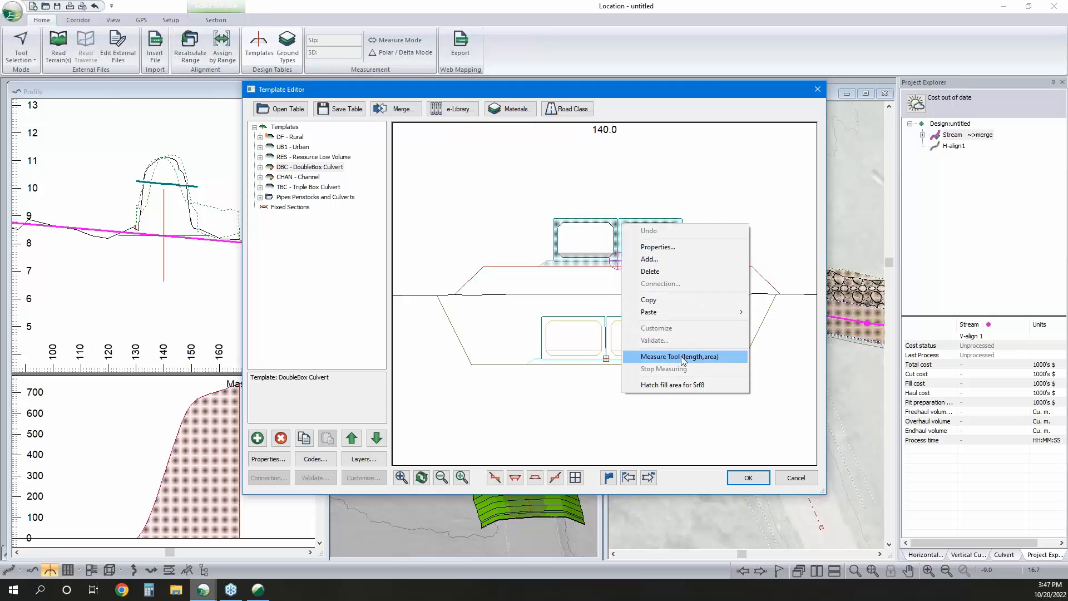
{"action": "left_click", "coordinate": [535, 221]}
{"action": "right_click", "coordinate": [562, 223]}
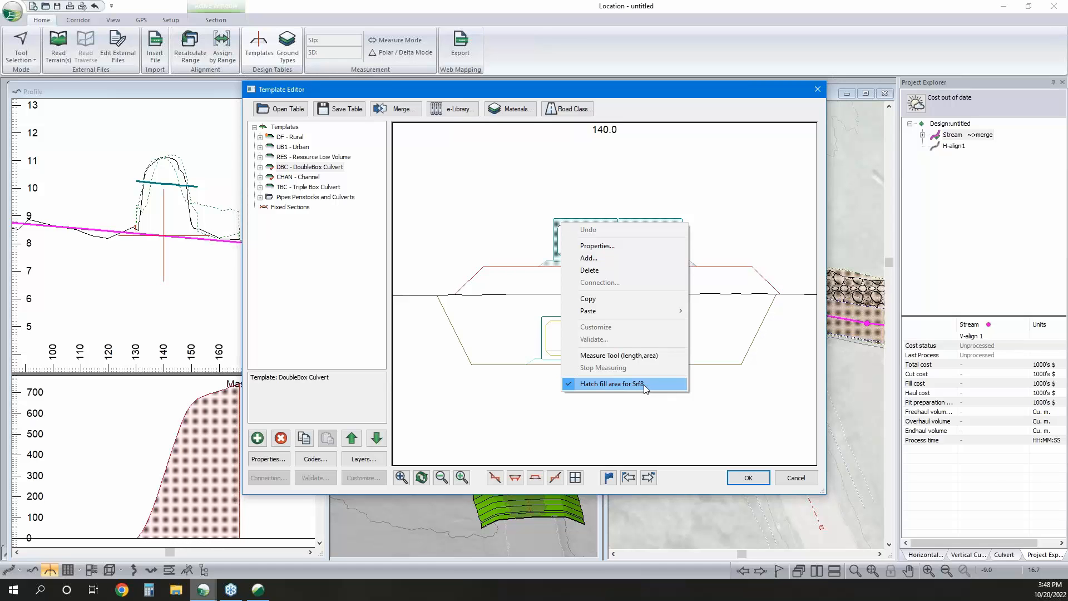
{"action": "left_click", "coordinate": [737, 104]}
{"action": "mouse_move", "coordinate": [659, 223]}
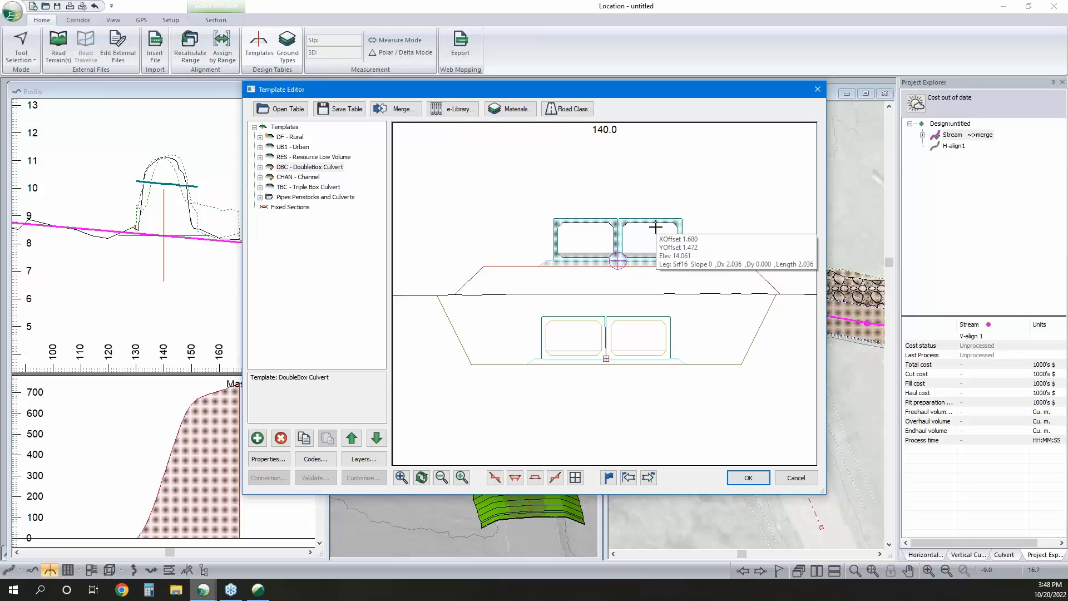
{"action": "mouse_move", "coordinate": [589, 265]}
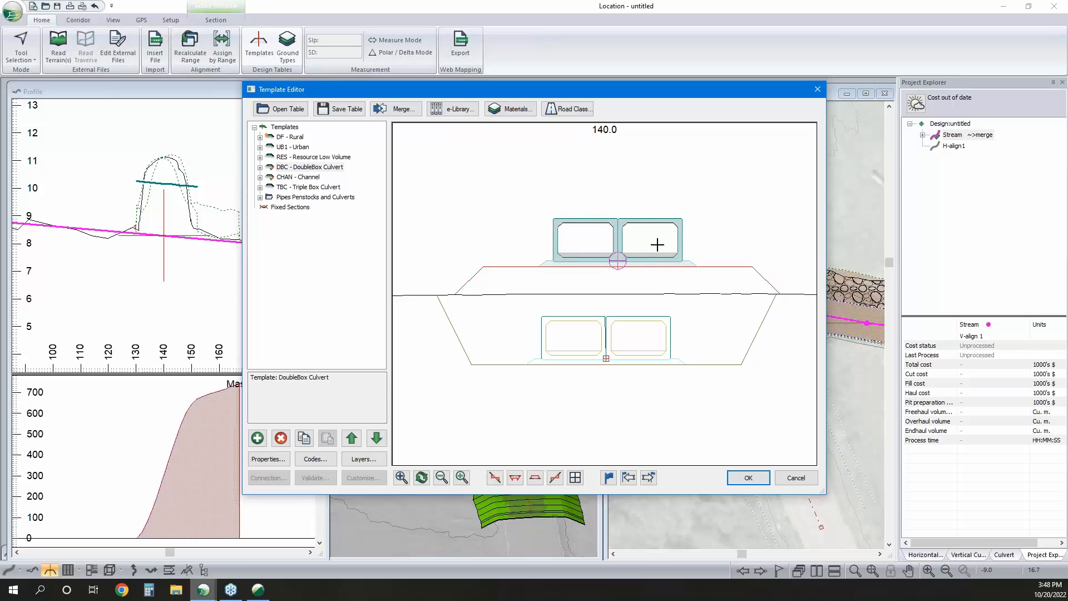
{"action": "right_click", "coordinate": [654, 221]}
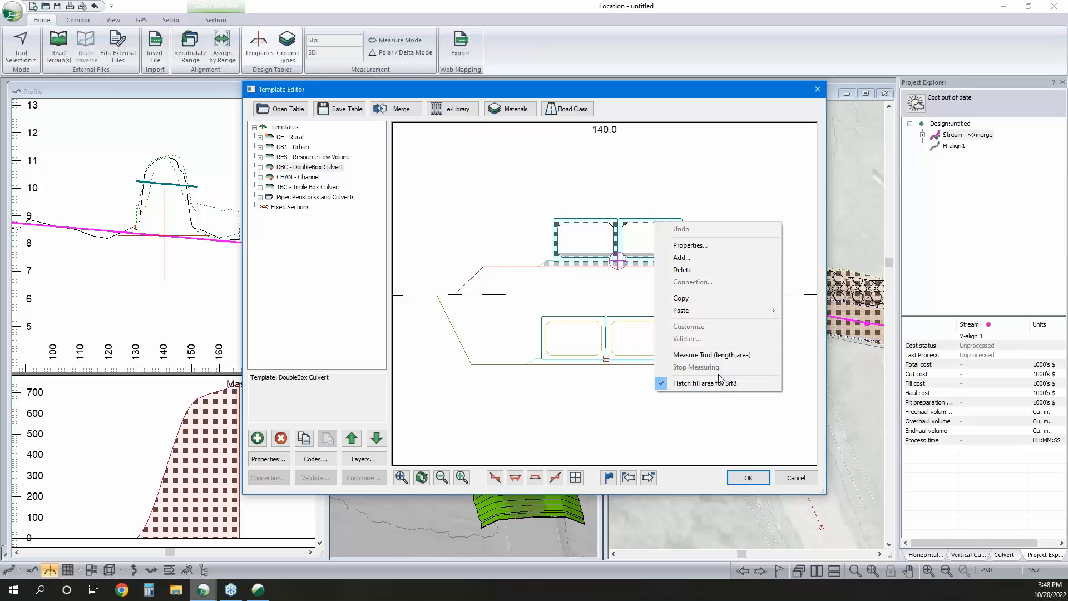
{"action": "left_click", "coordinate": [583, 427]}
{"action": "left_click", "coordinate": [791, 479]}
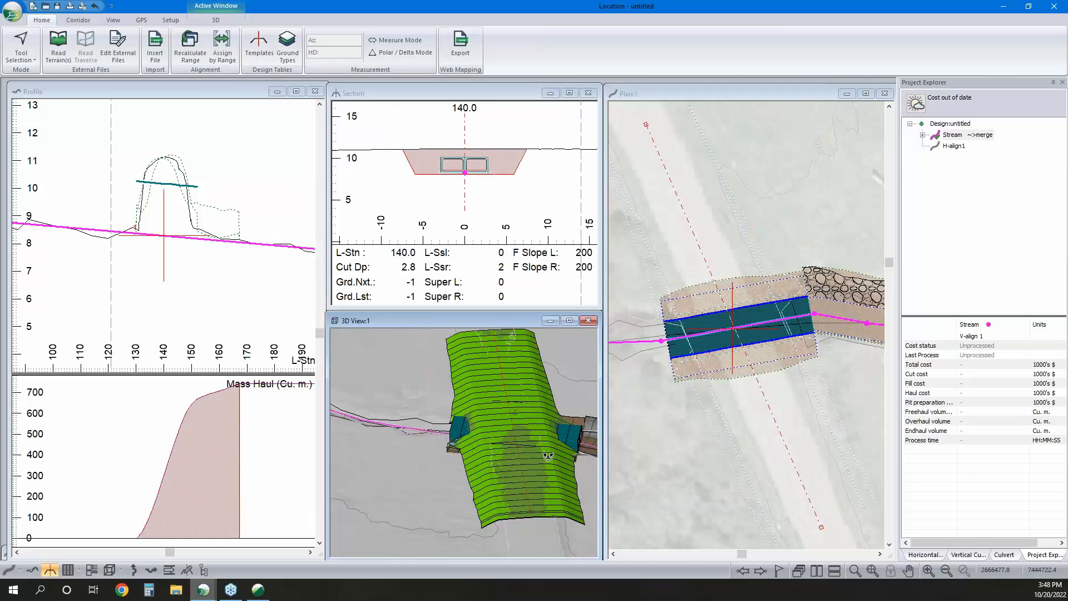
Examine the display settings of Stream / Srf8 - Layer 8 above subgrade in the 3D options, leaving them without changes
{"action": "right_click", "coordinate": [537, 389]}
{"action": "left_click", "coordinate": [591, 397]}
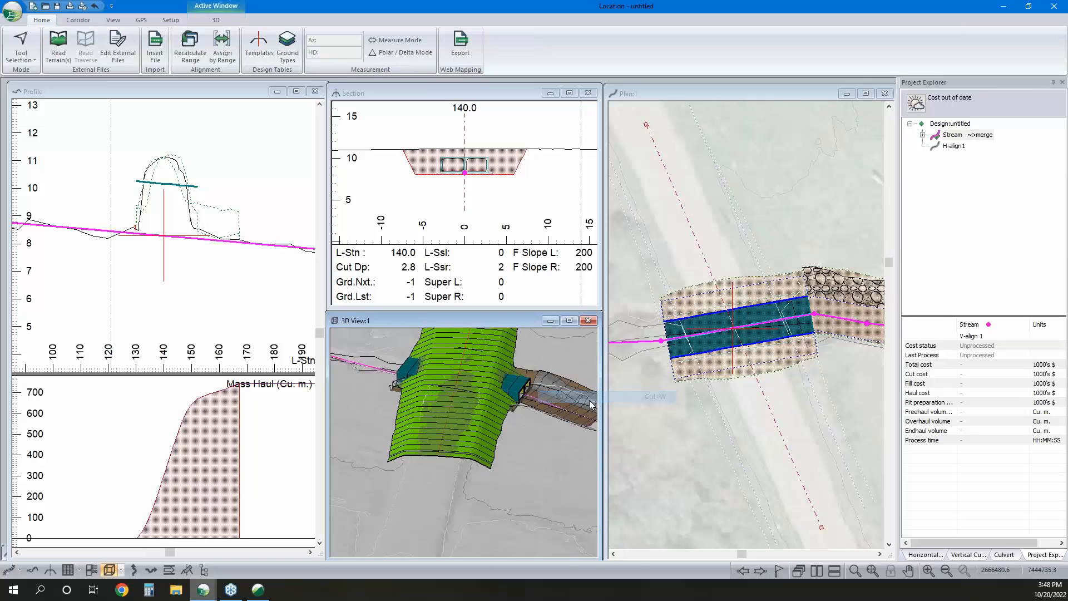
{"action": "left_click", "coordinate": [437, 264]}
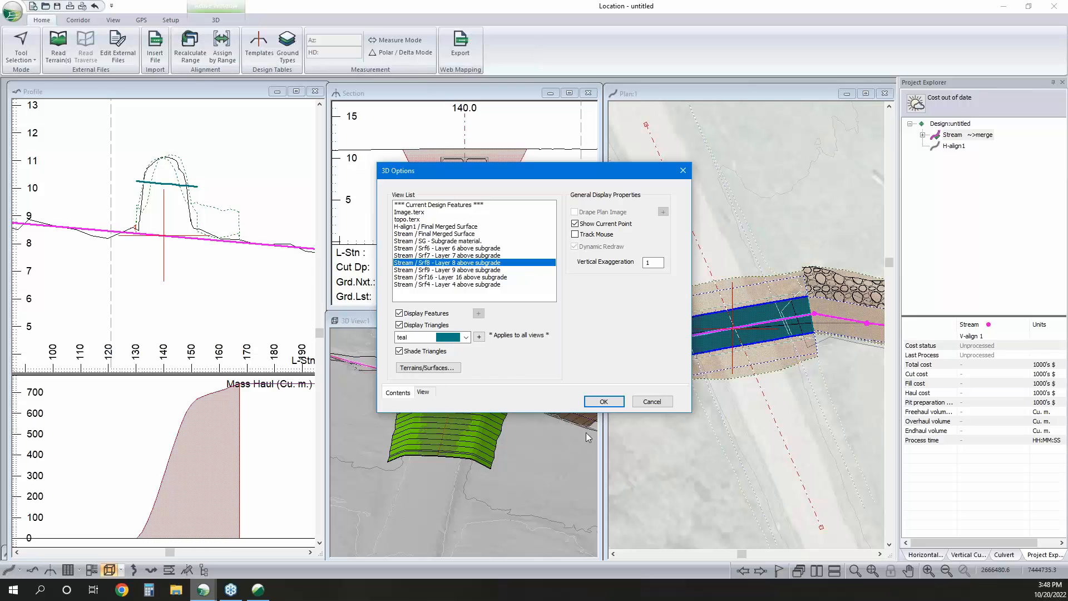
{"action": "left_click", "coordinate": [645, 401]}
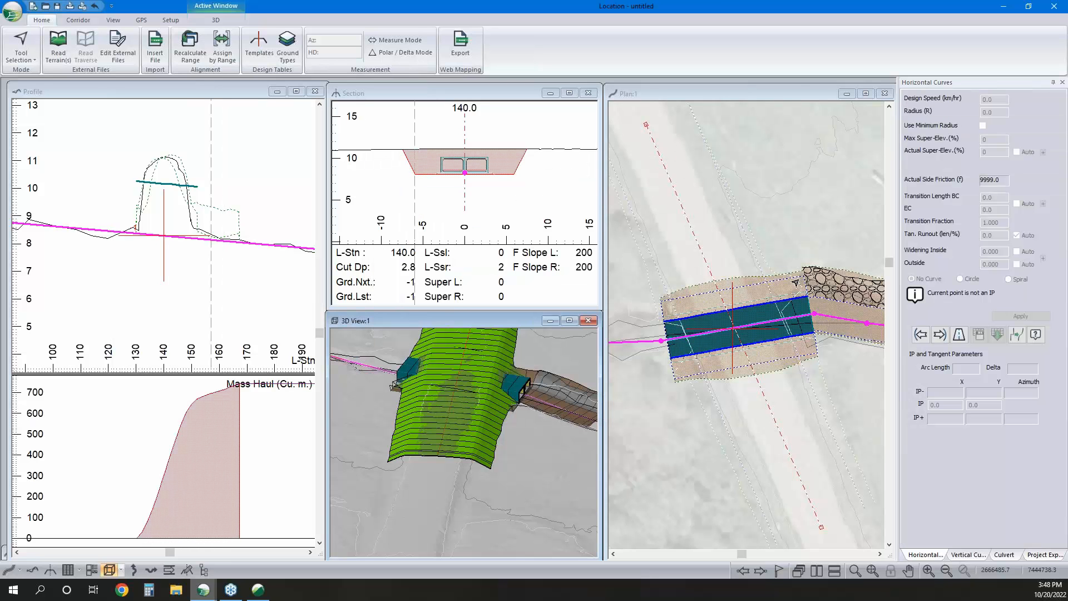
Select the horizontal IP at the upstream end of the box culvert in plan and examine its X and Y coordinates
{"action": "left_click", "coordinate": [661, 342]}
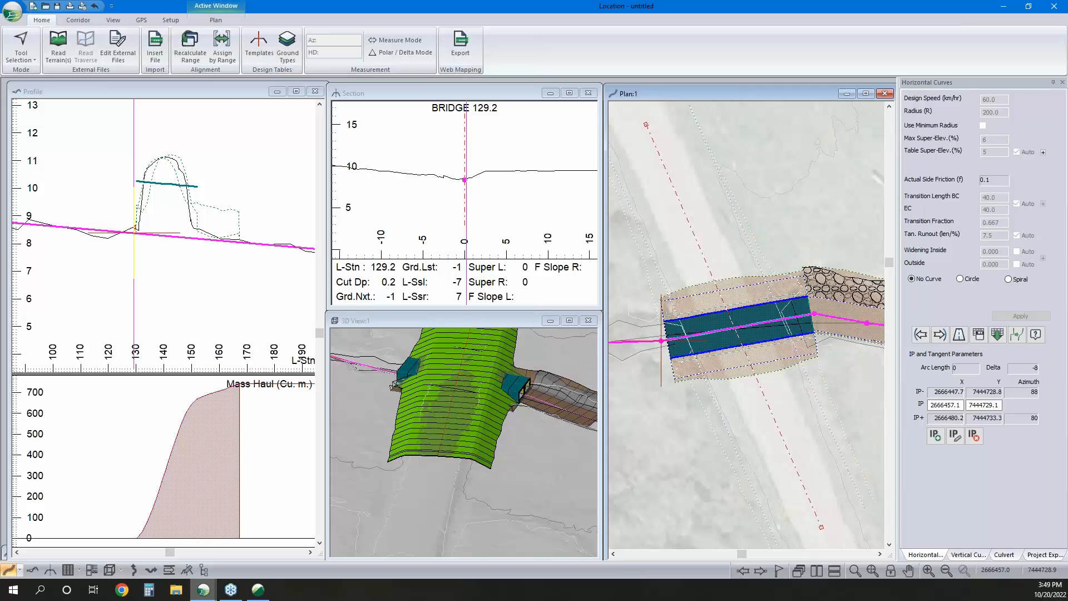
{"action": "left_click", "coordinate": [968, 405]}
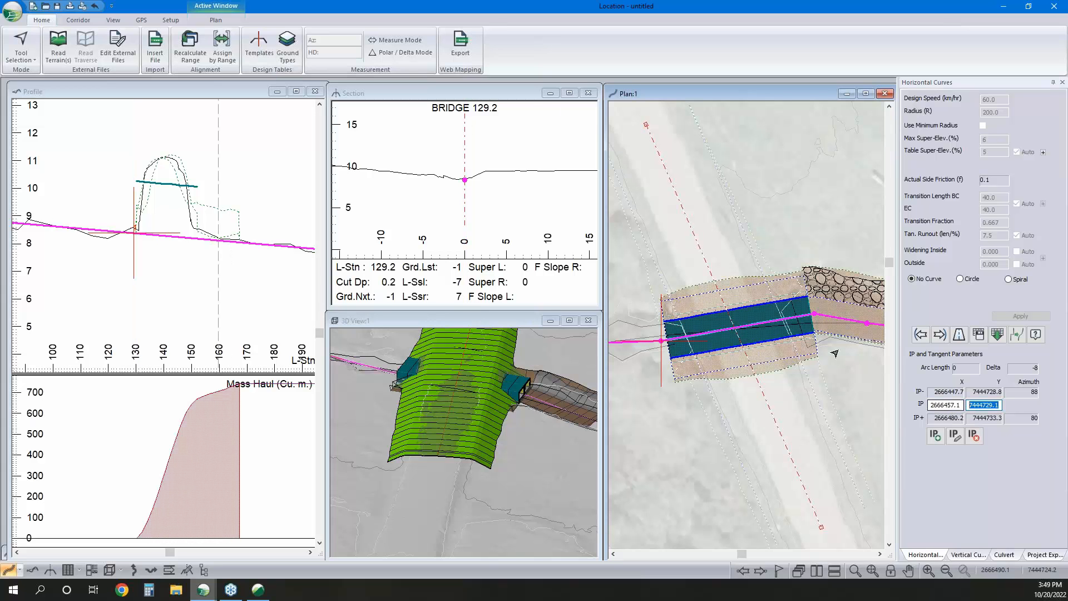
{"action": "key", "text": "shift+Tab"}
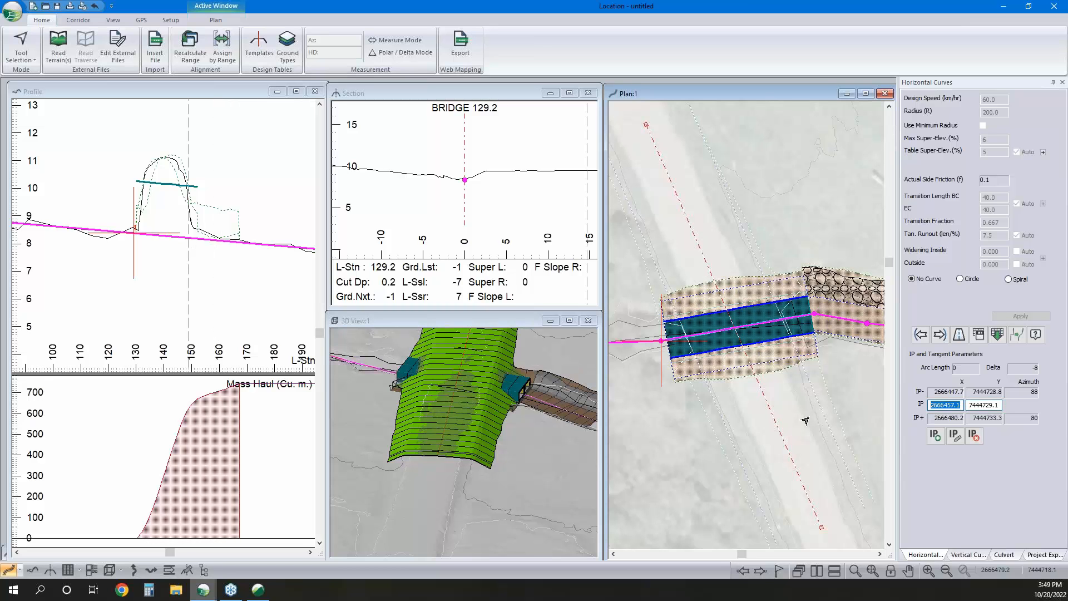
Select the vertical IP at station 130.2 in the profile and inspect its station, elevation and modification settings without changing them
{"action": "left_click", "coordinate": [969, 555]}
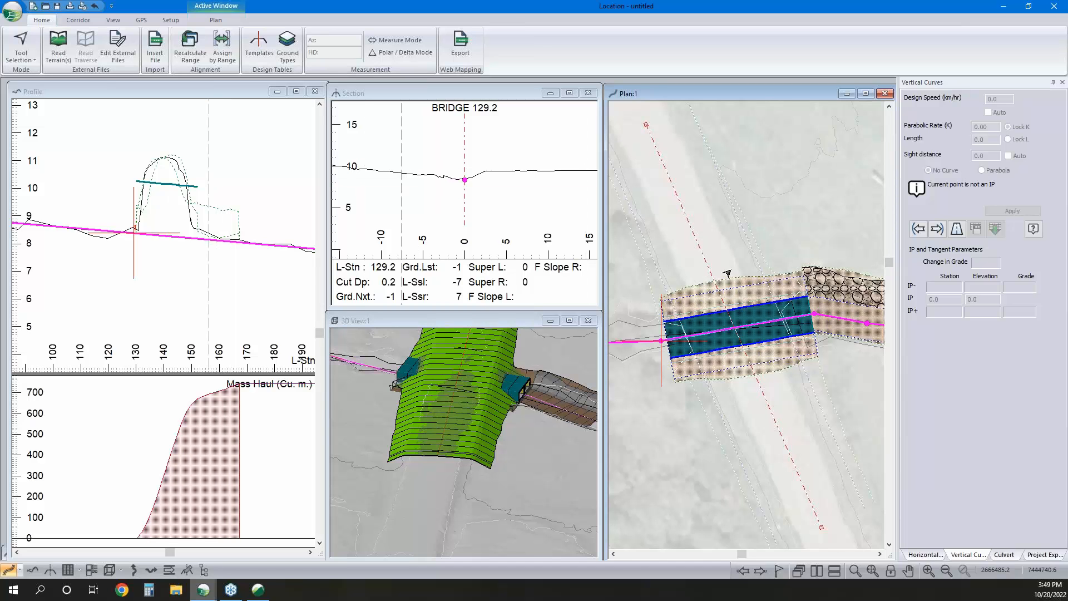
{"action": "right_click", "coordinate": [213, 218]}
{"action": "left_click", "coordinate": [123, 217]}
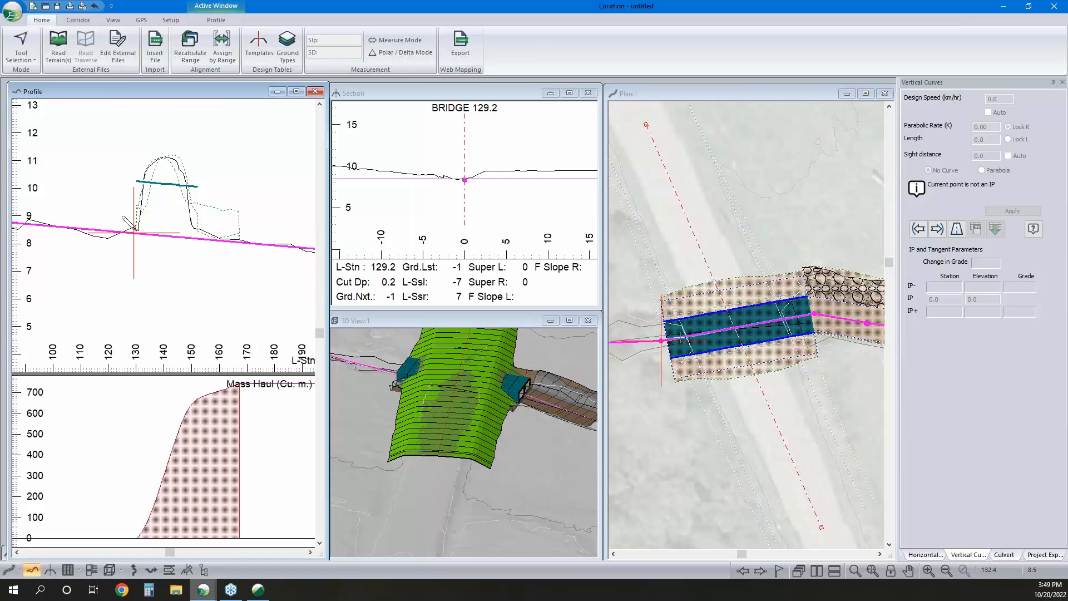
{"action": "left_click", "coordinate": [136, 229]}
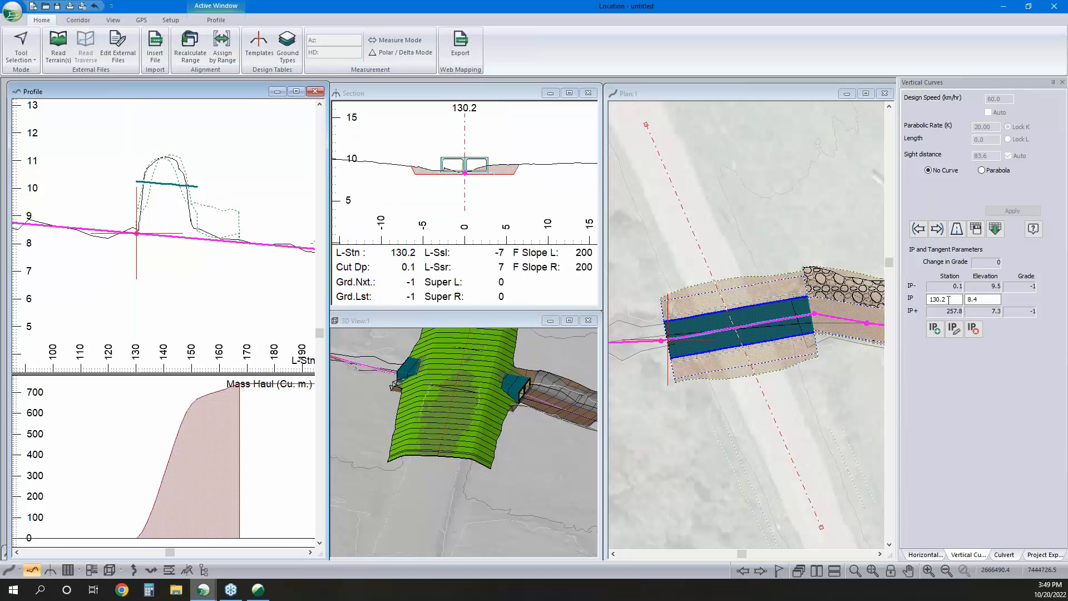
{"action": "left_click", "coordinate": [956, 299]}
{"action": "key", "text": "Tab"}
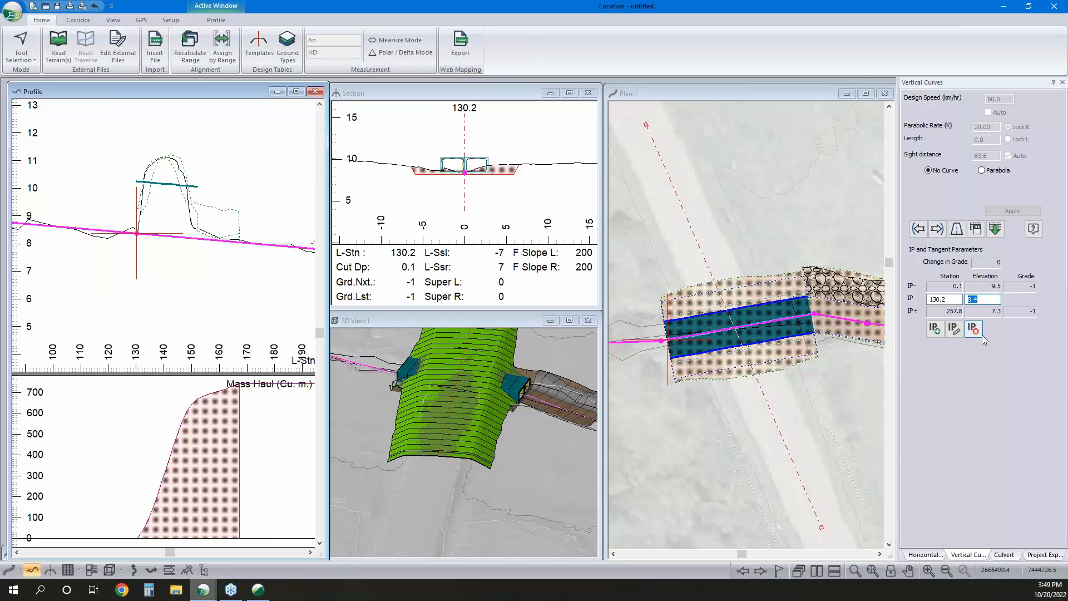
{"action": "left_click", "coordinate": [955, 331]}
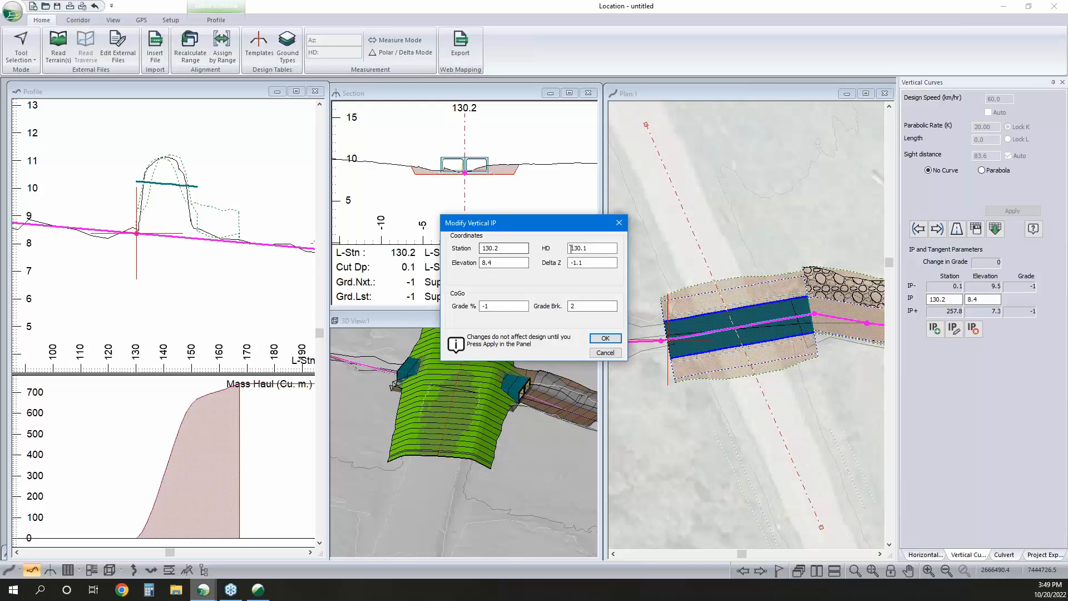
{"action": "left_click", "coordinate": [608, 355]}
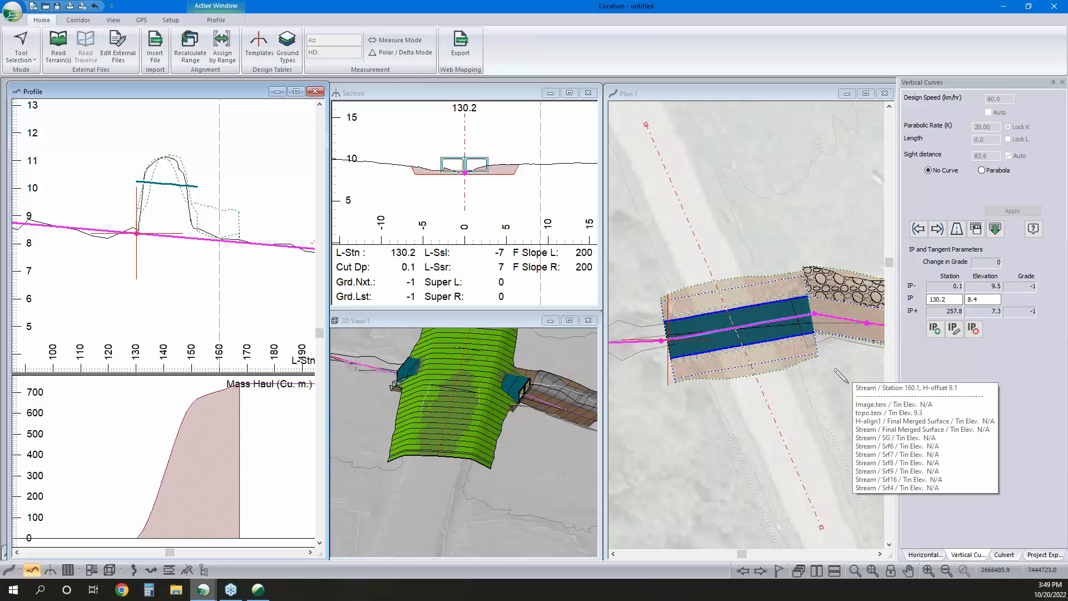
Switch to the Rd - done.dsnx design and inspect the properties of the cross drain at station 500.0, leaving them unchanged
{"action": "right_click", "coordinate": [771, 362]}
{"action": "left_click", "coordinate": [786, 367]}
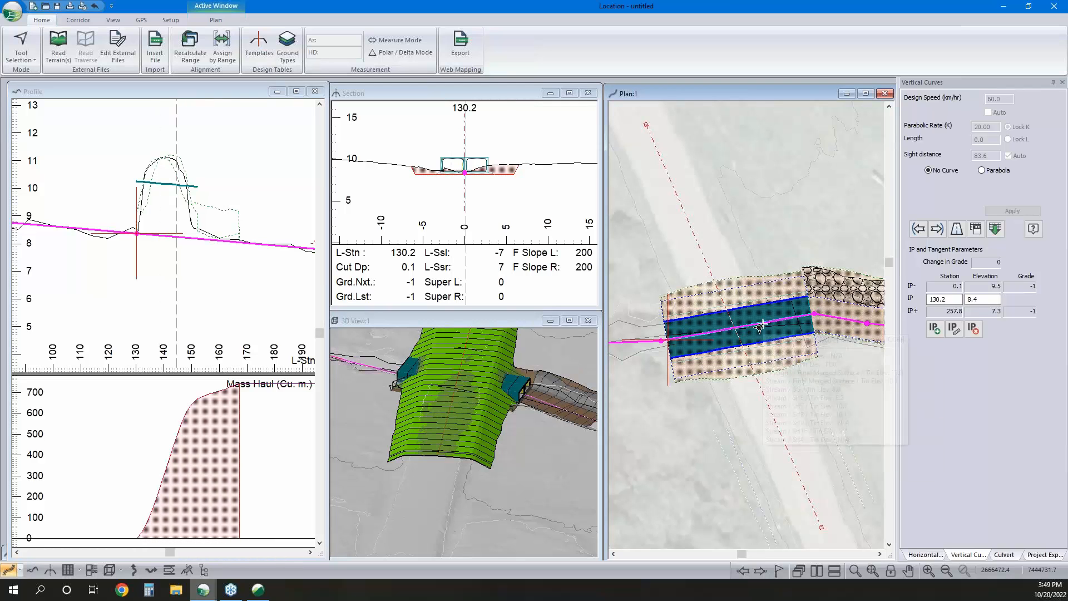
{"action": "mouse_move", "coordinate": [203, 589]}
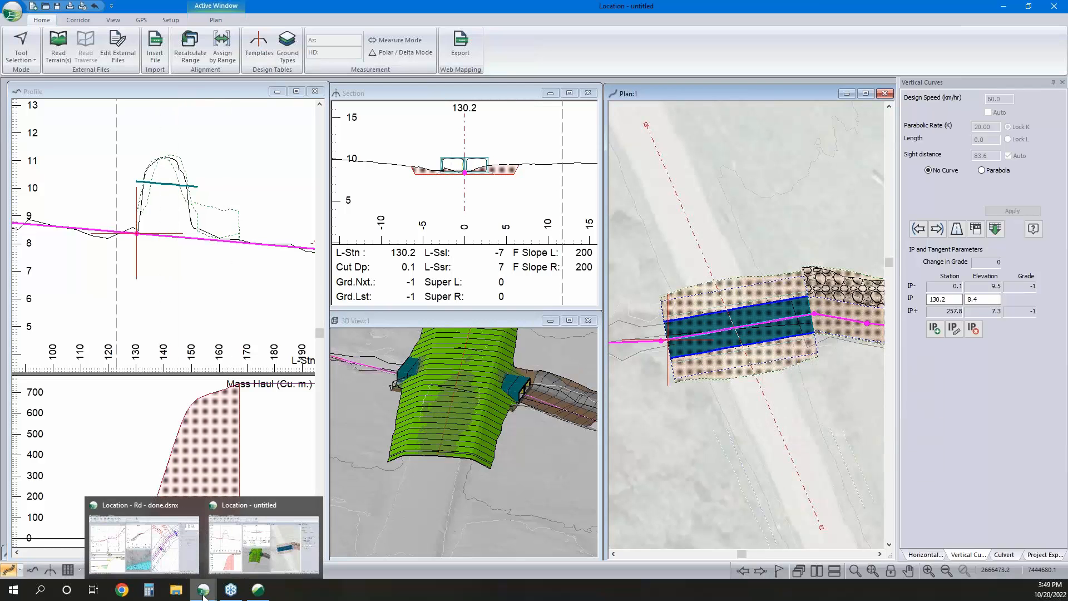
{"action": "left_click", "coordinate": [139, 509]}
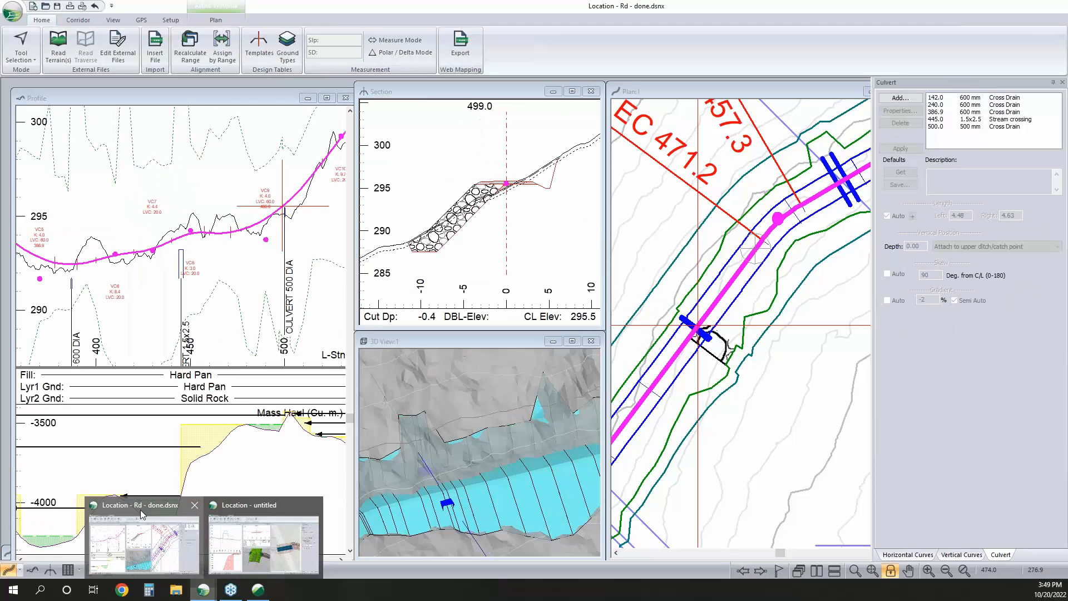
{"action": "left_click", "coordinate": [975, 127]}
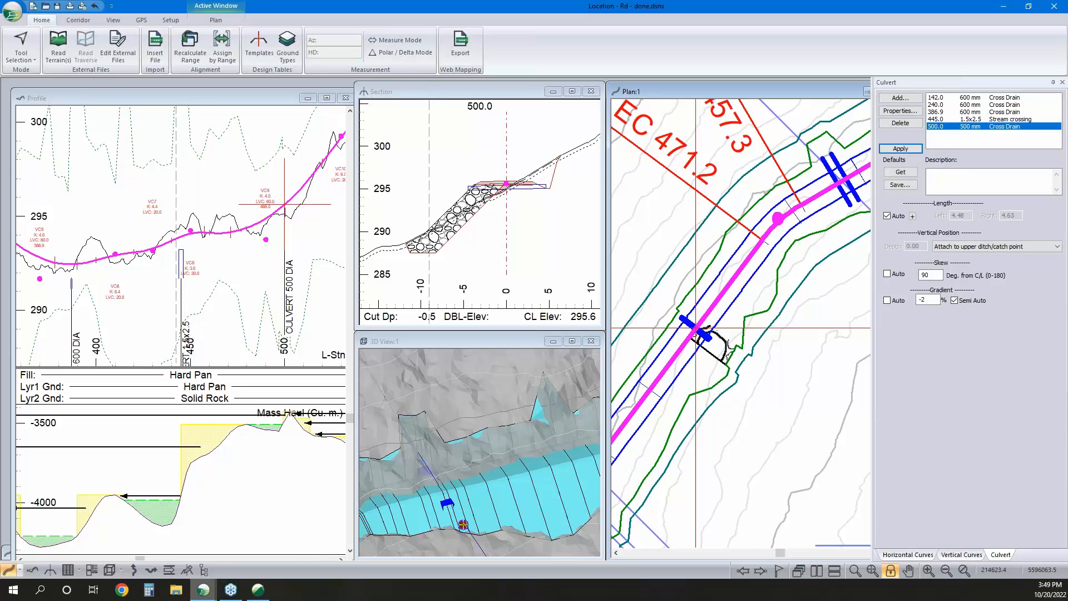
{"action": "left_click", "coordinate": [907, 112]}
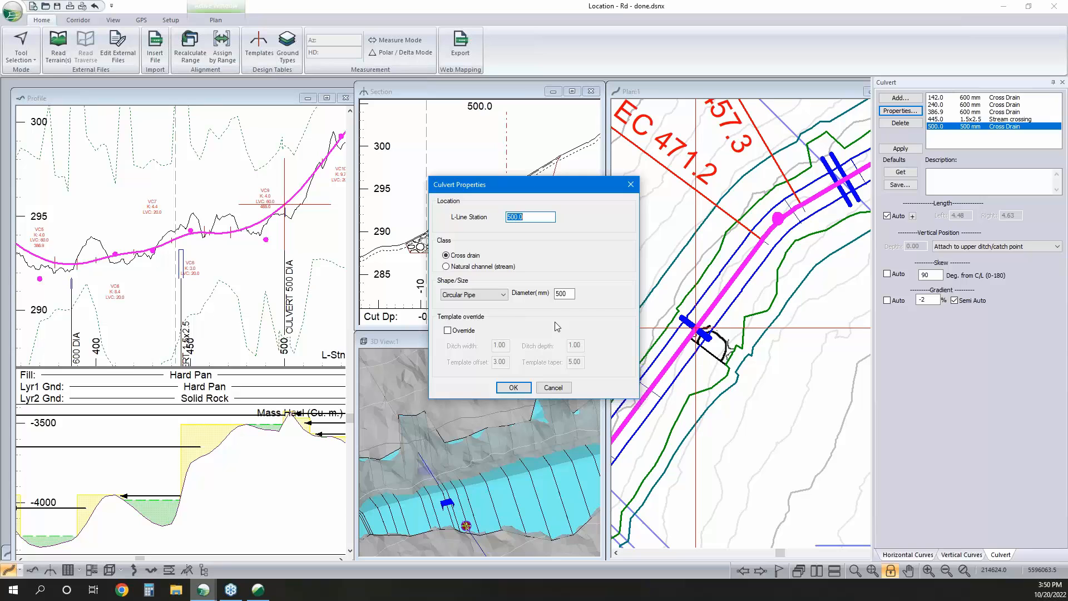
{"action": "left_click", "coordinate": [553, 388]}
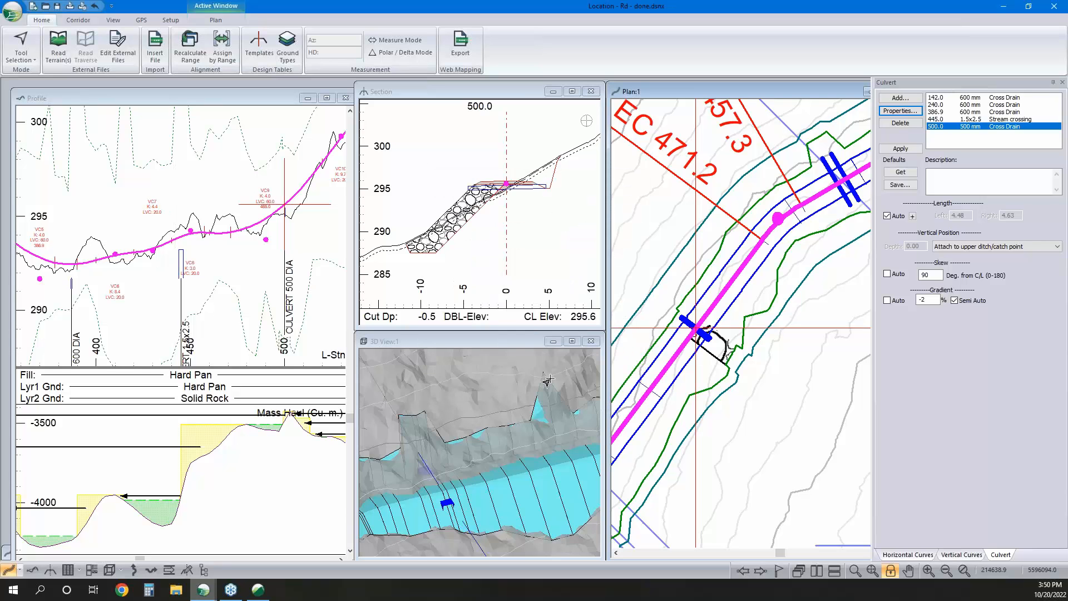
Display the culvert data table, widen it, and add the Inlet X, Inlet Y and Inlet Z columns
{"action": "left_click", "coordinate": [68, 569]}
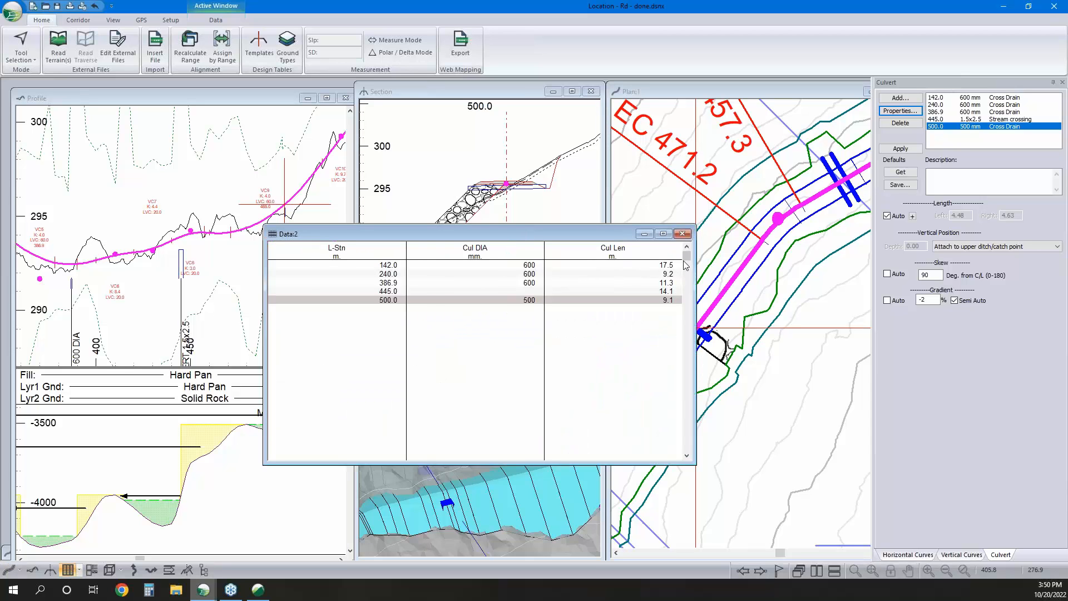
{"action": "left_click_drag", "start_coordinate": [695, 270], "coordinate": [774, 280]}
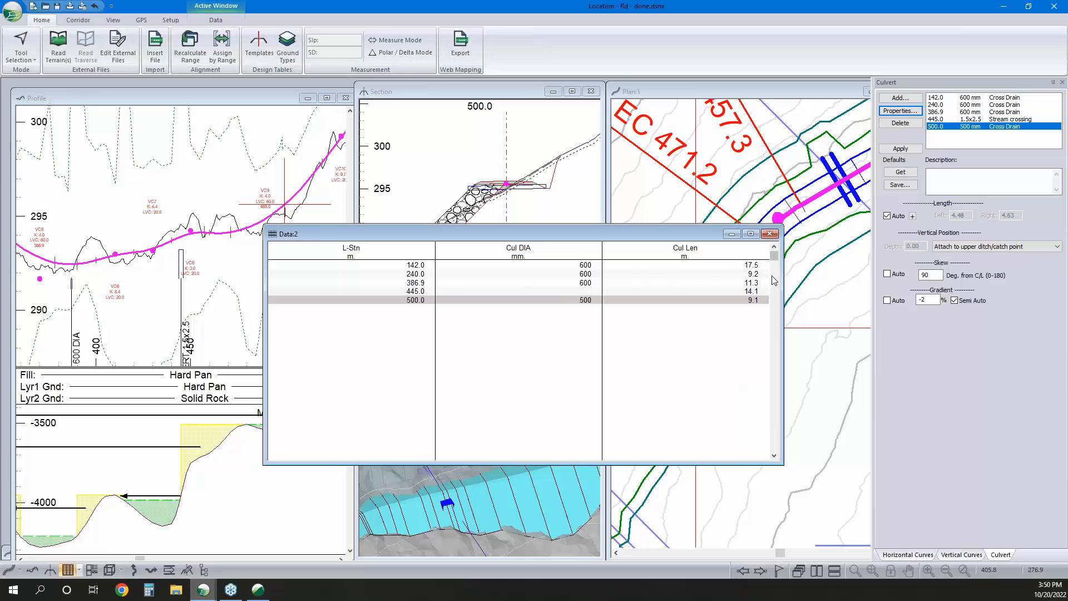
{"action": "right_click", "coordinate": [605, 301]}
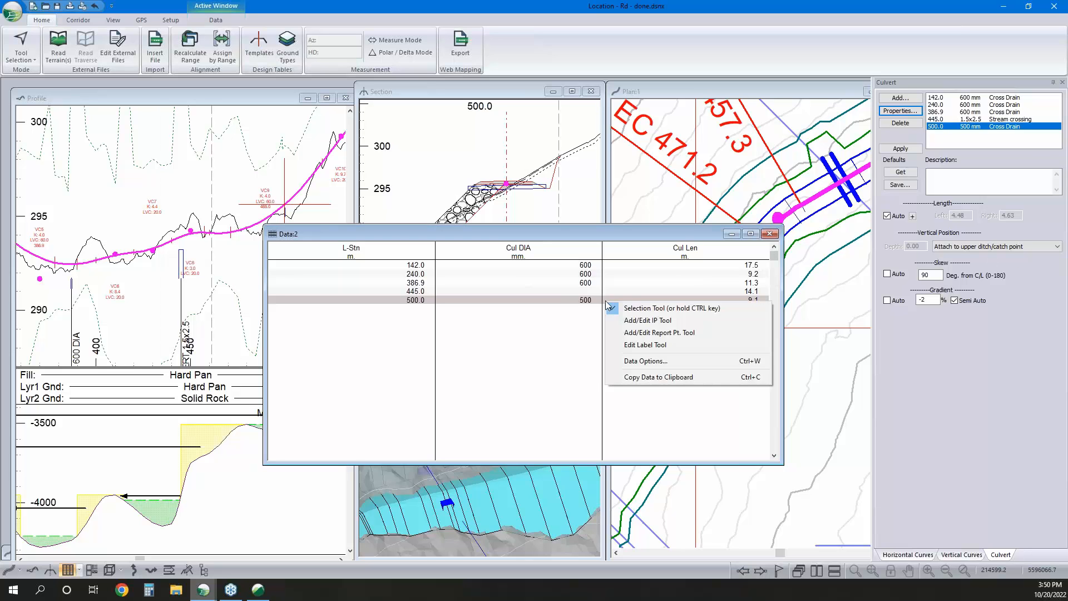
{"action": "left_click", "coordinate": [672, 360]}
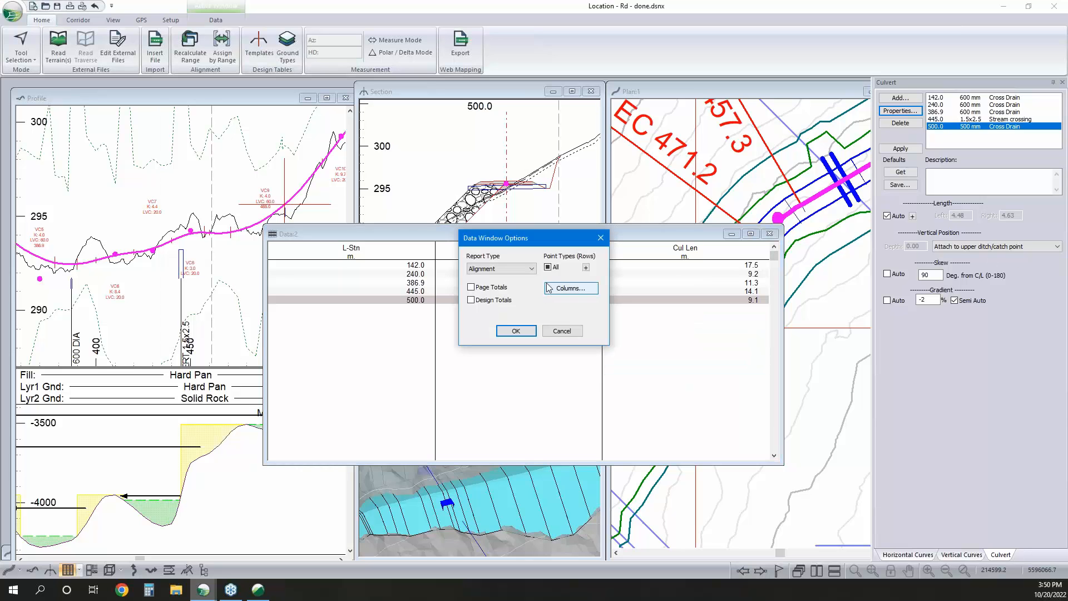
{"action": "left_click", "coordinate": [570, 288]}
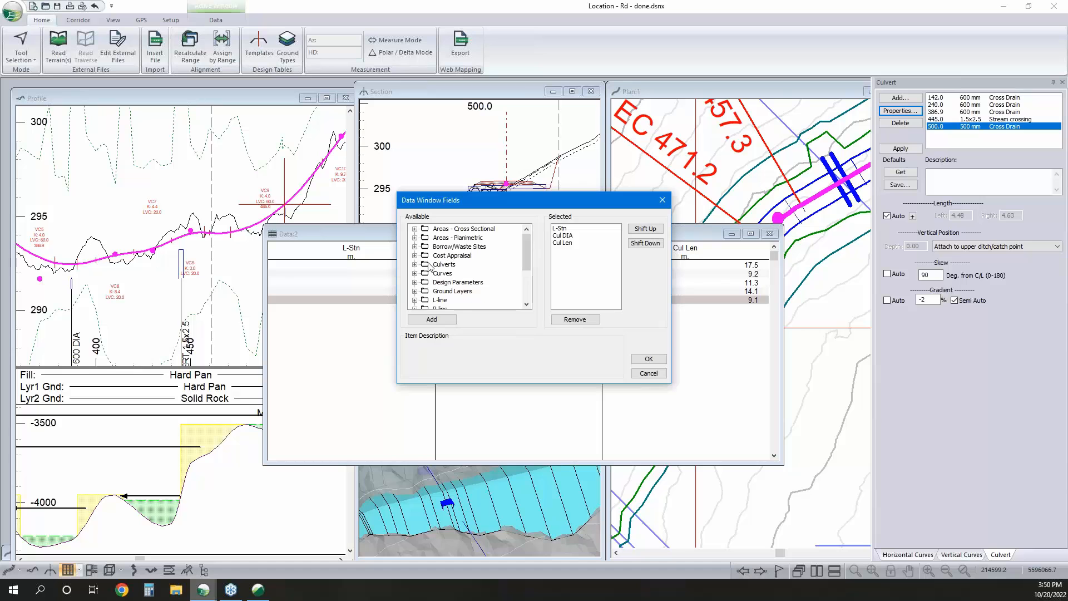
{"action": "double_click", "coordinate": [427, 264]}
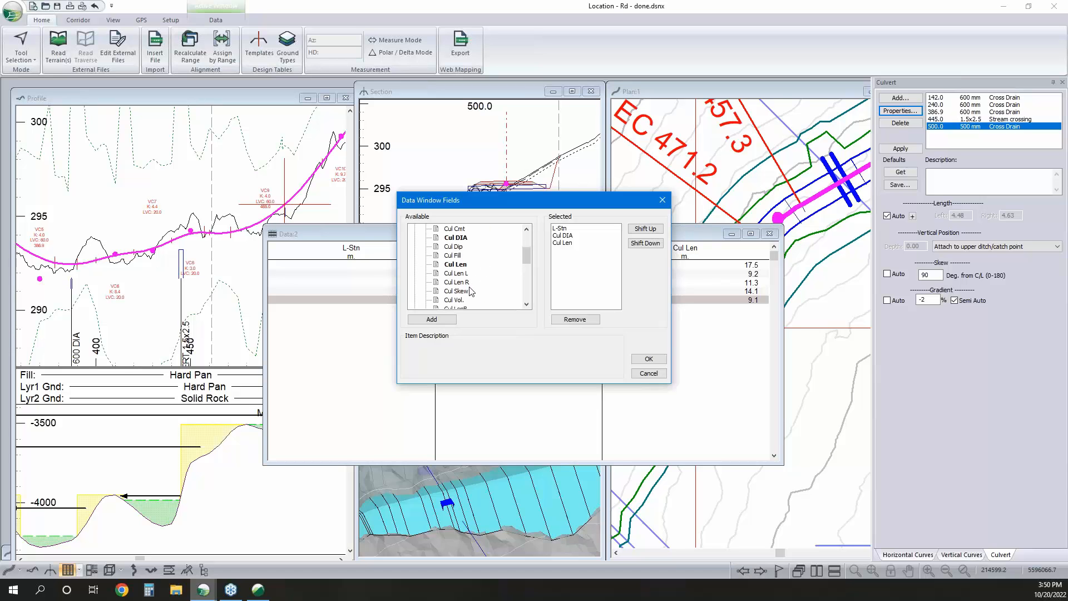
{"action": "scroll", "coordinate": [465, 284], "scroll_direction": "down", "scroll_amount": 2}
{"action": "double_click", "coordinate": [456, 273]}
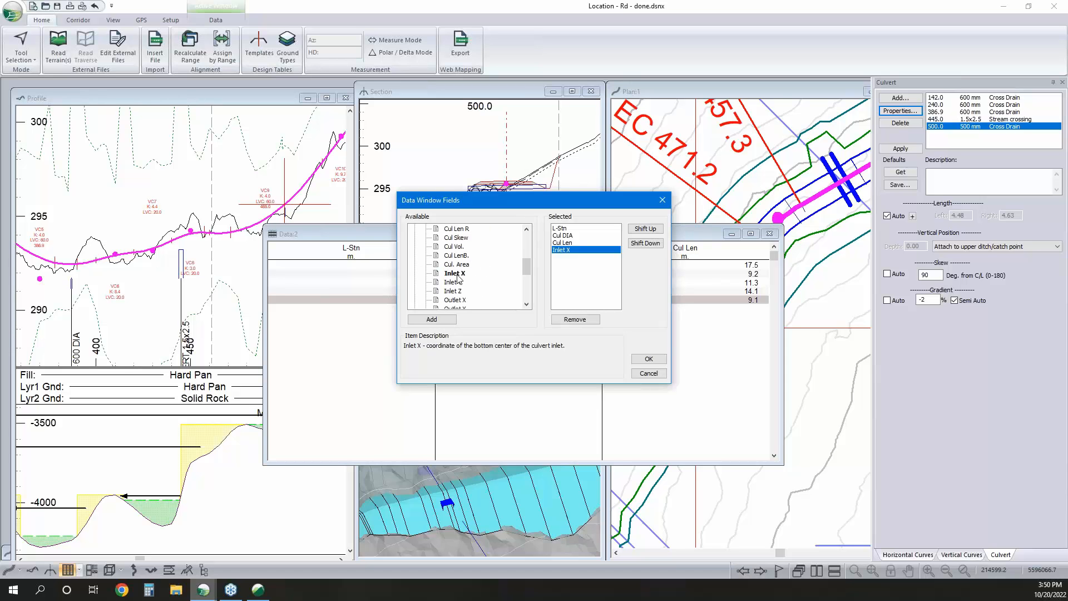
{"action": "double_click", "coordinate": [455, 282]}
{"action": "double_click", "coordinate": [455, 291]}
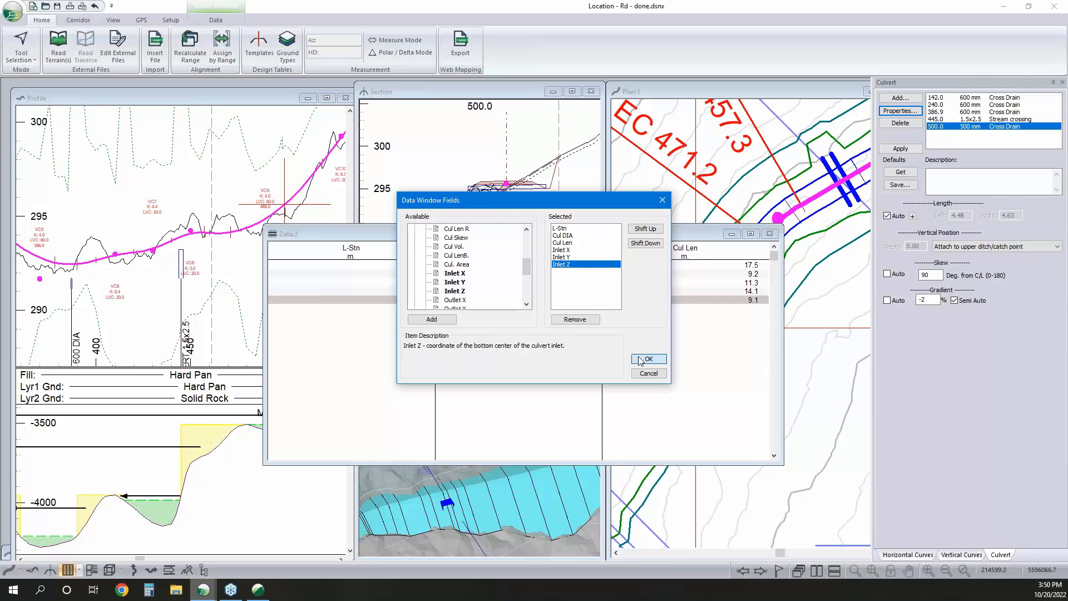
{"action": "left_click", "coordinate": [641, 361]}
{"action": "left_click", "coordinate": [517, 331]}
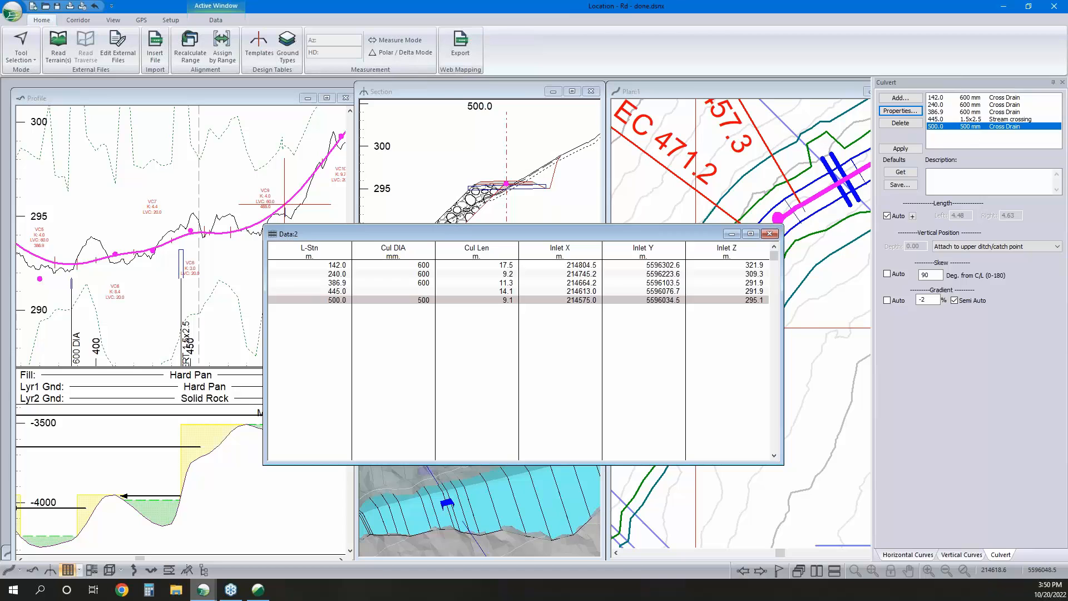
Review the 500.0 culvert's properties and vertical position options without changes, and minimize the culvert data table
{"action": "left_click", "coordinate": [900, 110]}
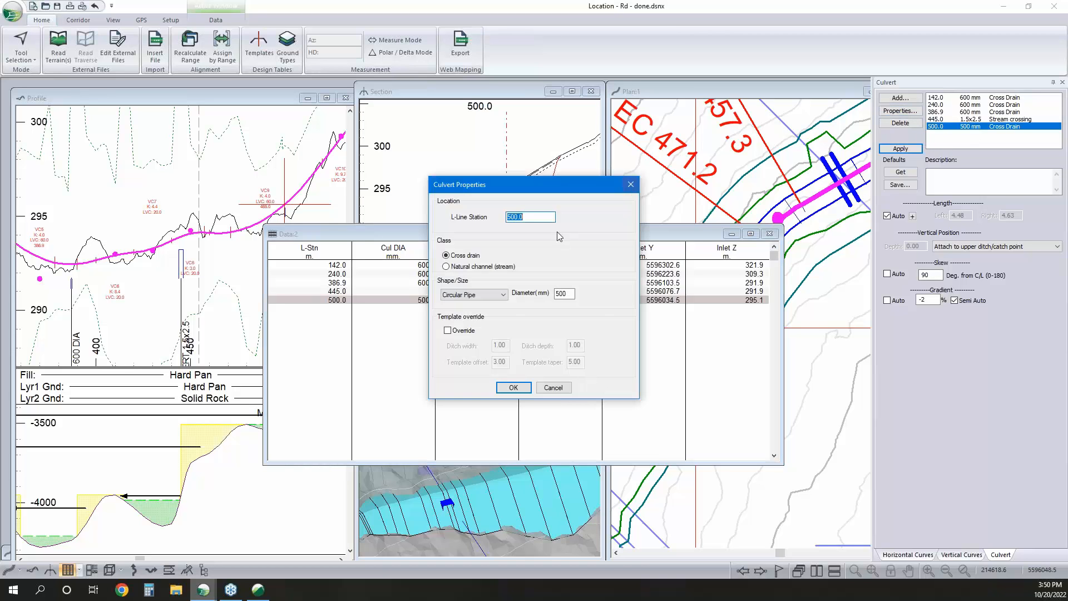
{"action": "left_click", "coordinate": [553, 388]}
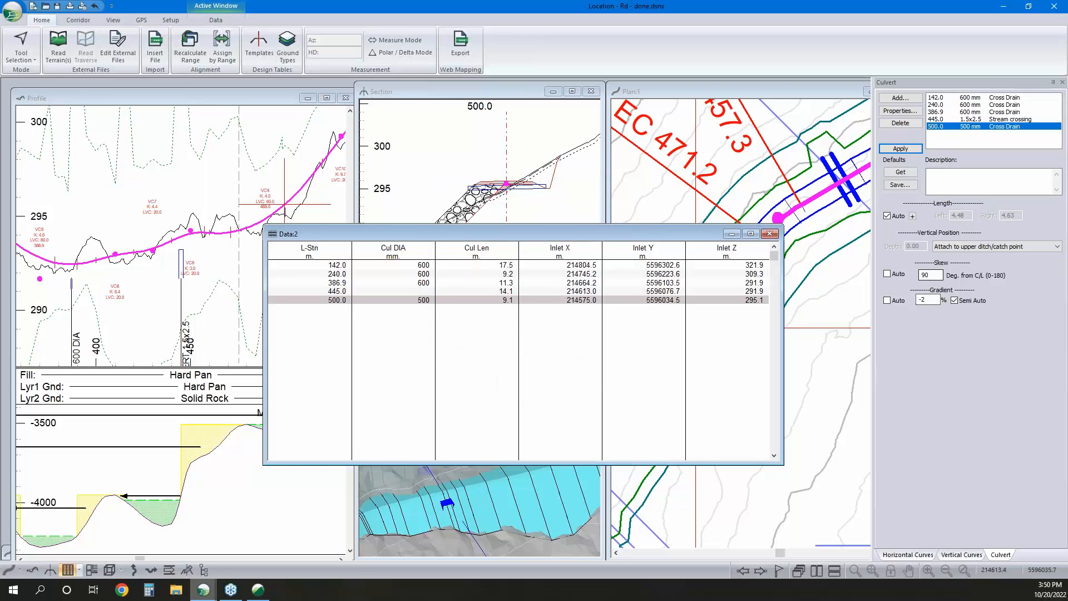
{"action": "left_click", "coordinate": [940, 246]}
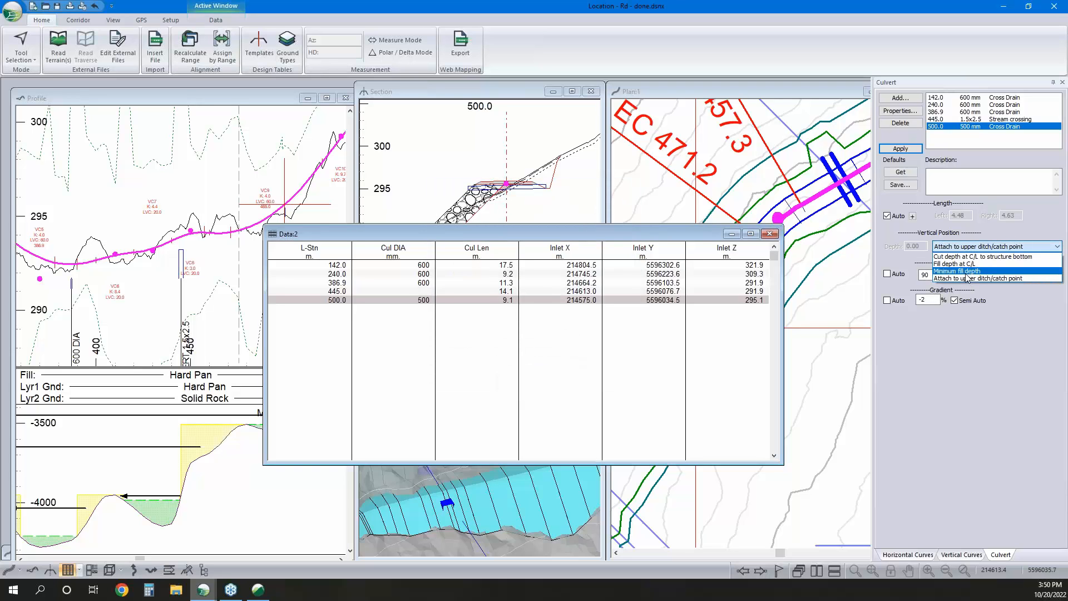
{"action": "left_click", "coordinate": [1008, 365]}
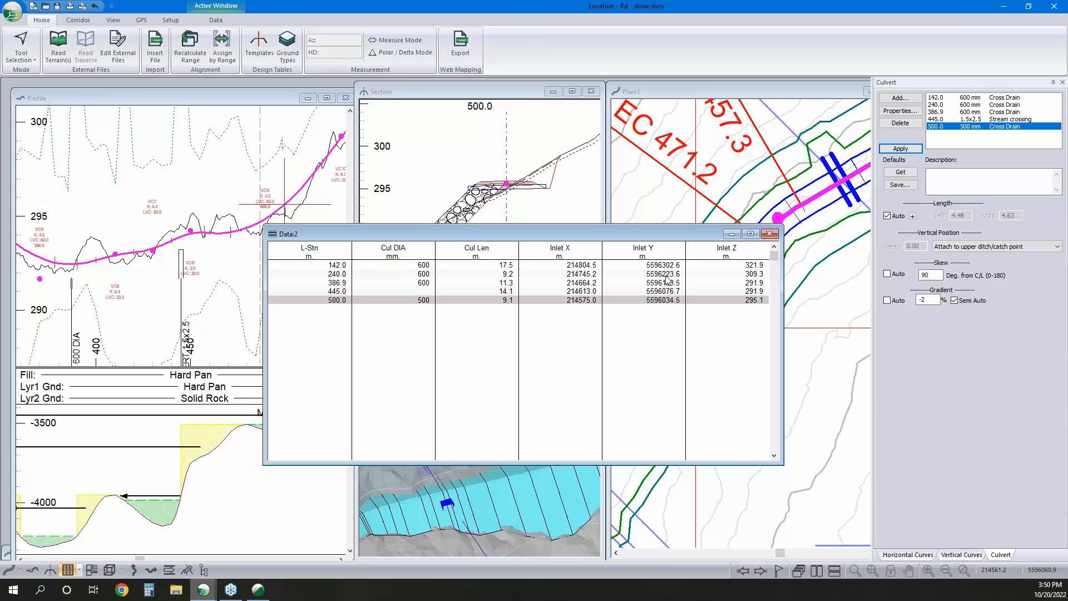
{"action": "left_click", "coordinate": [732, 235]}
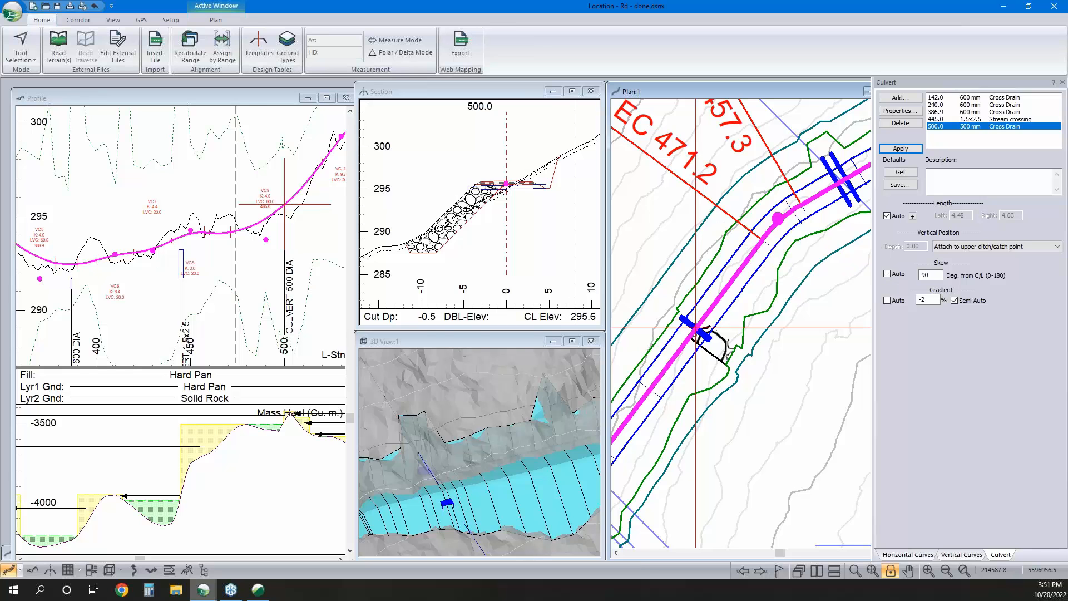
Return to the untitled design and examine the file formats available for saving it, including LandXML, leaving without saving
{"action": "left_click", "coordinate": [12, 11]}
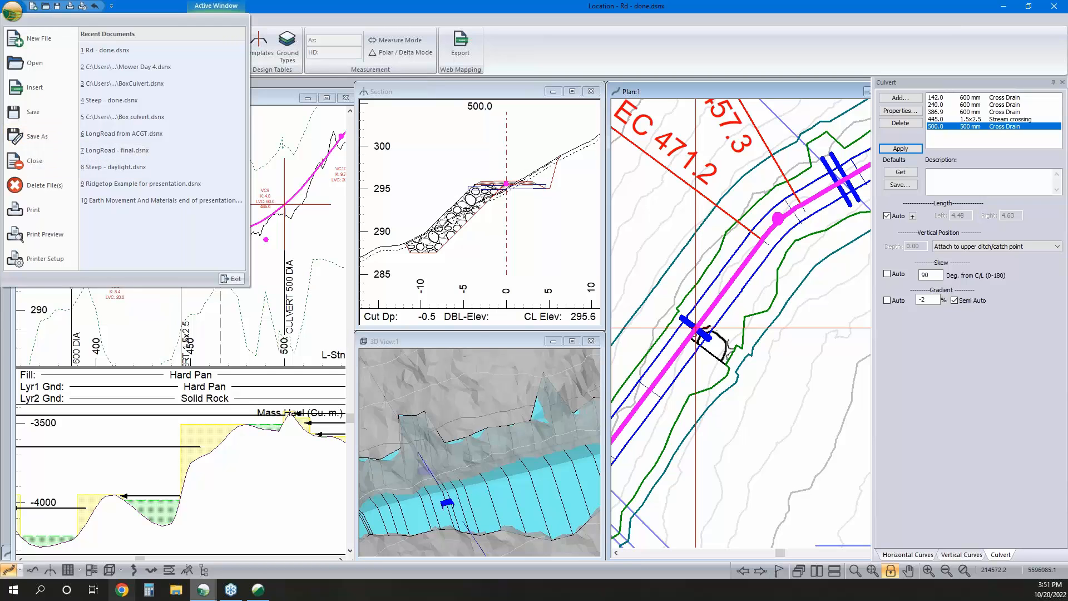
{"action": "mouse_move", "coordinate": [203, 590]}
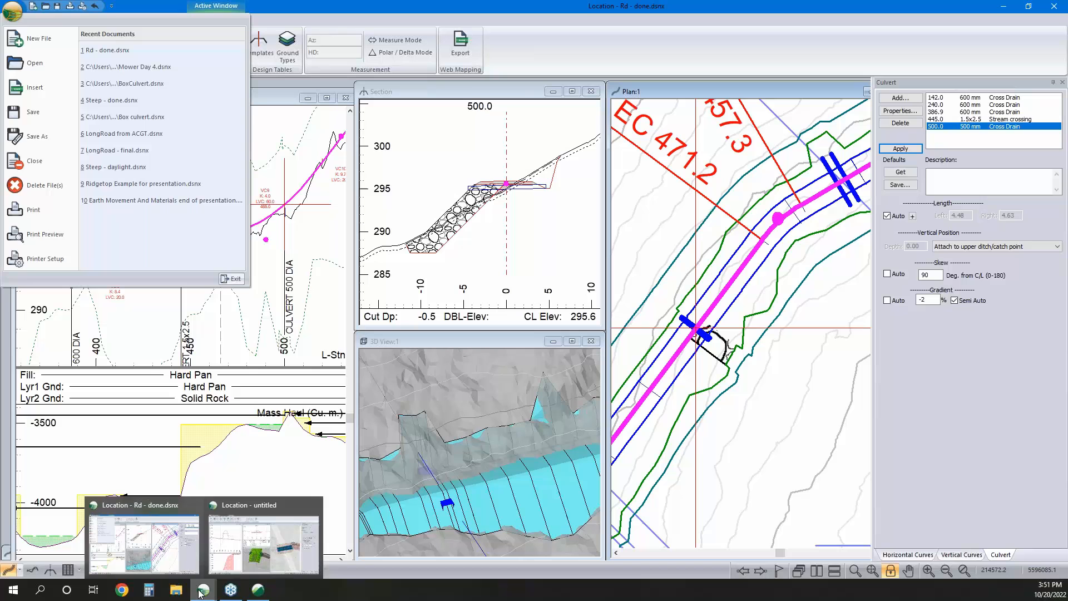
{"action": "left_click", "coordinate": [250, 503]}
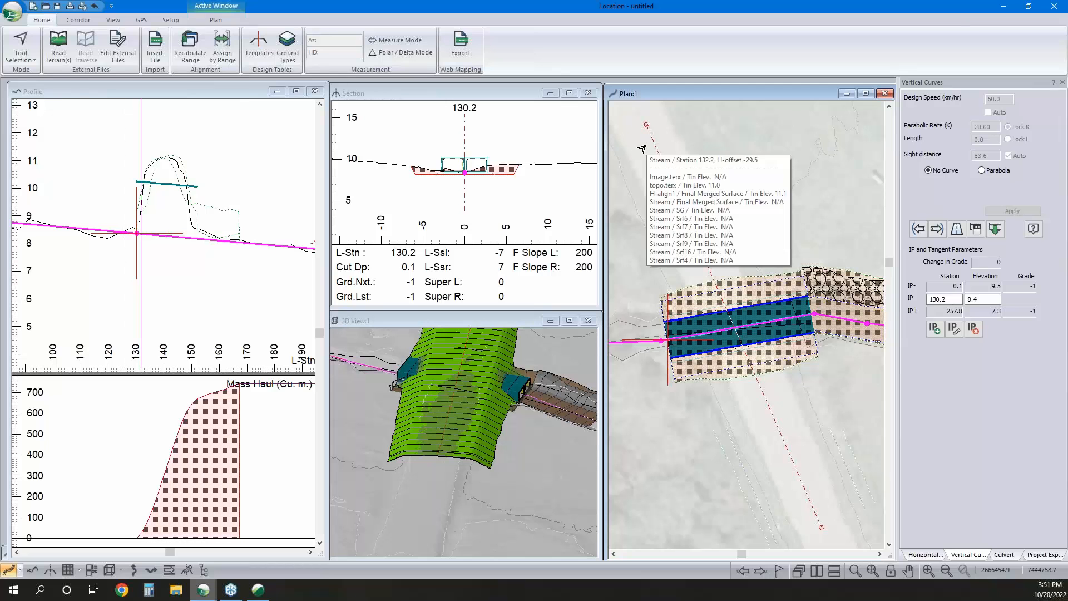
{"action": "left_click", "coordinate": [13, 12]}
{"action": "left_click", "coordinate": [46, 144]}
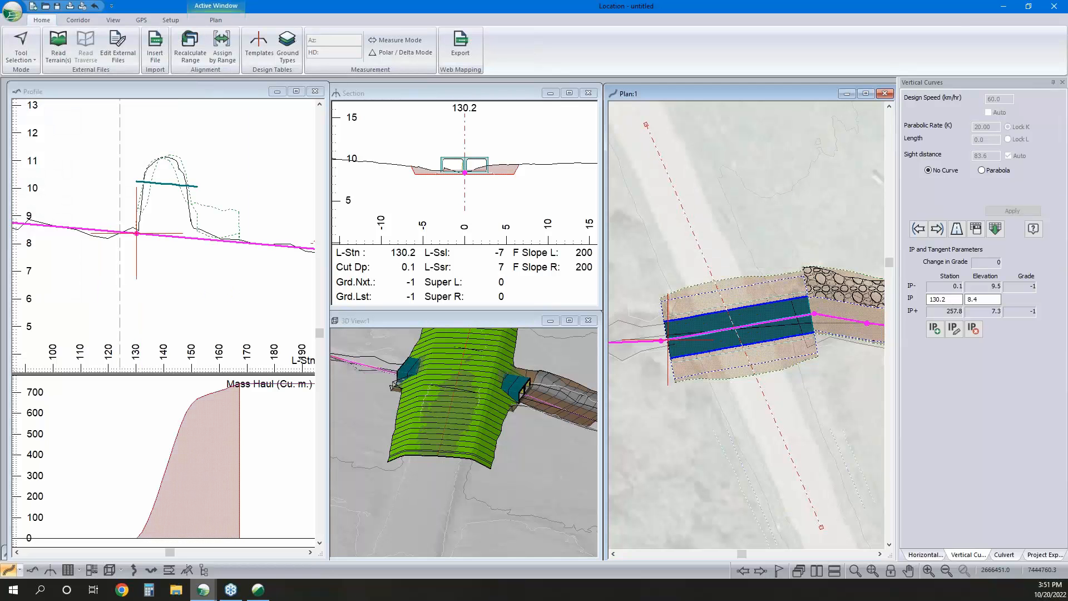
{"action": "left_click", "coordinate": [457, 386]}
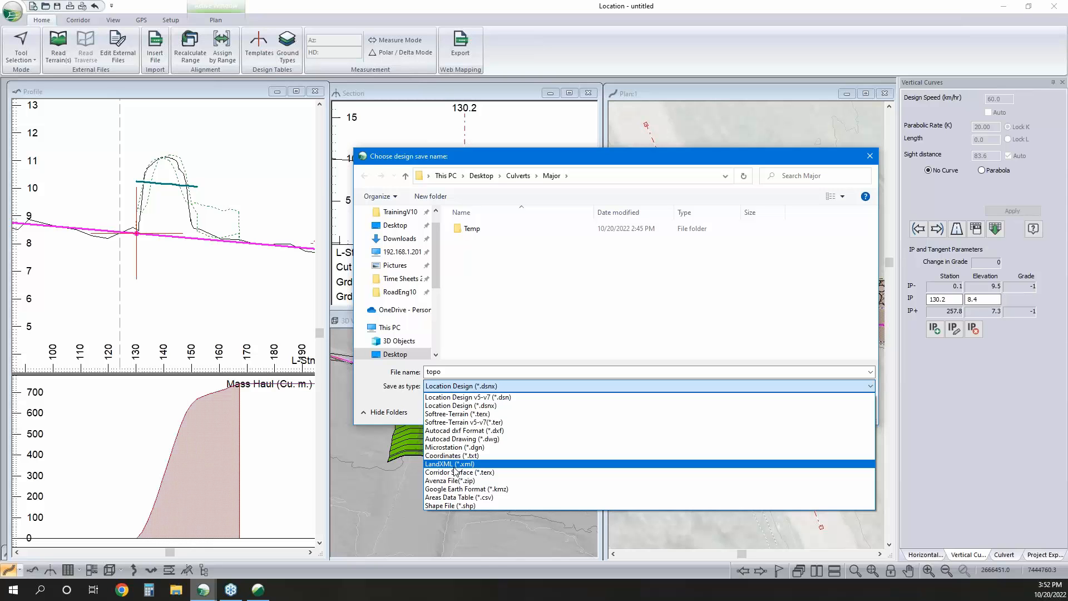
{"action": "left_click", "coordinate": [870, 159]}
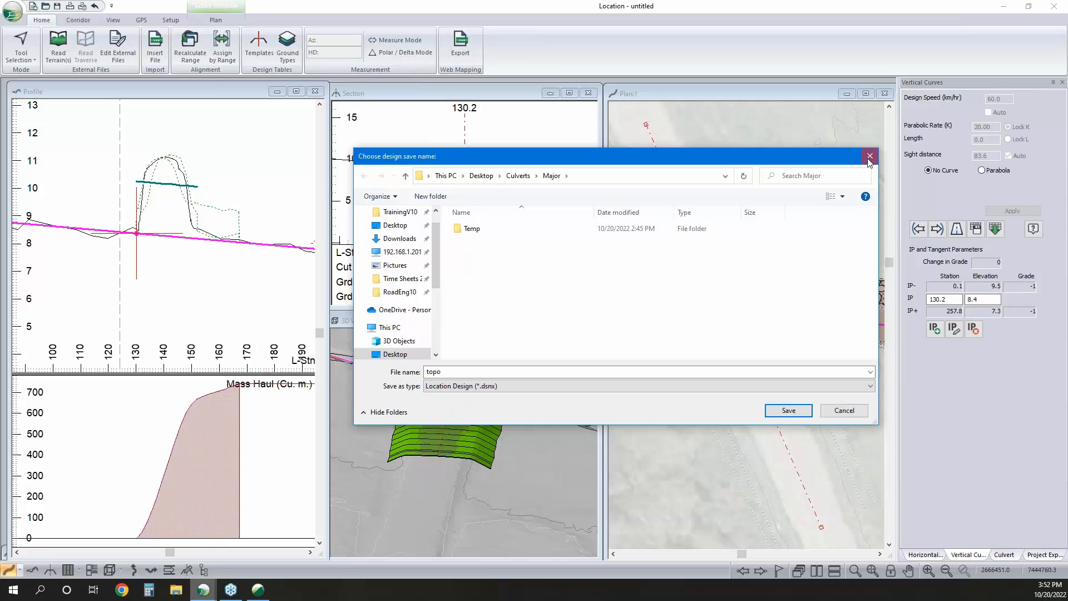
Cancel saving the untitled design and display the project explorer with its Stream alignment
{"action": "left_click", "coordinate": [870, 158]}
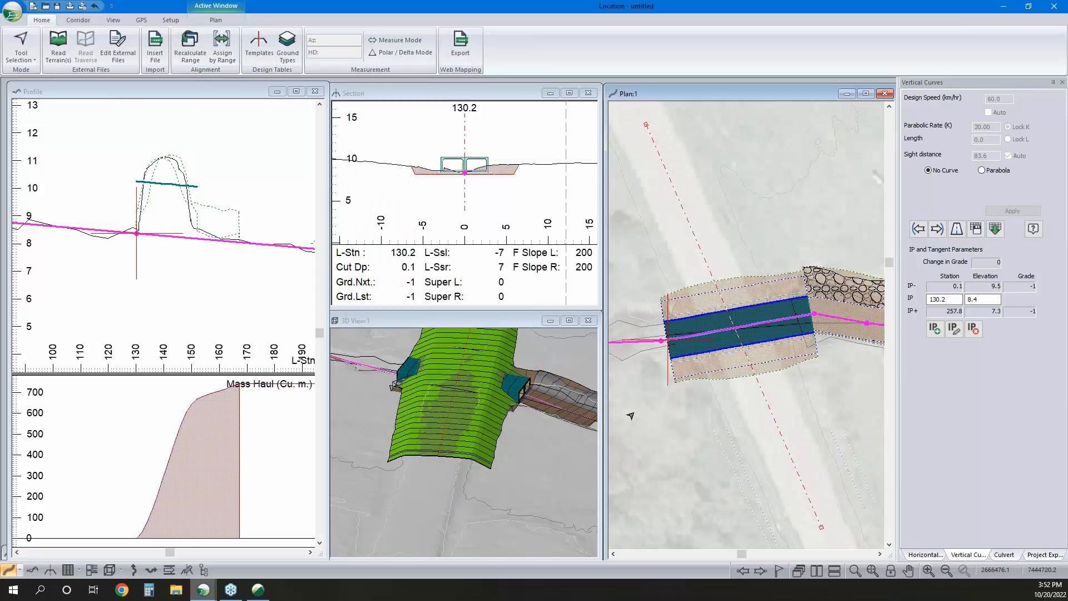
{"action": "left_click", "coordinate": [1045, 555]}
{"action": "mouse_move", "coordinate": [943, 148]}
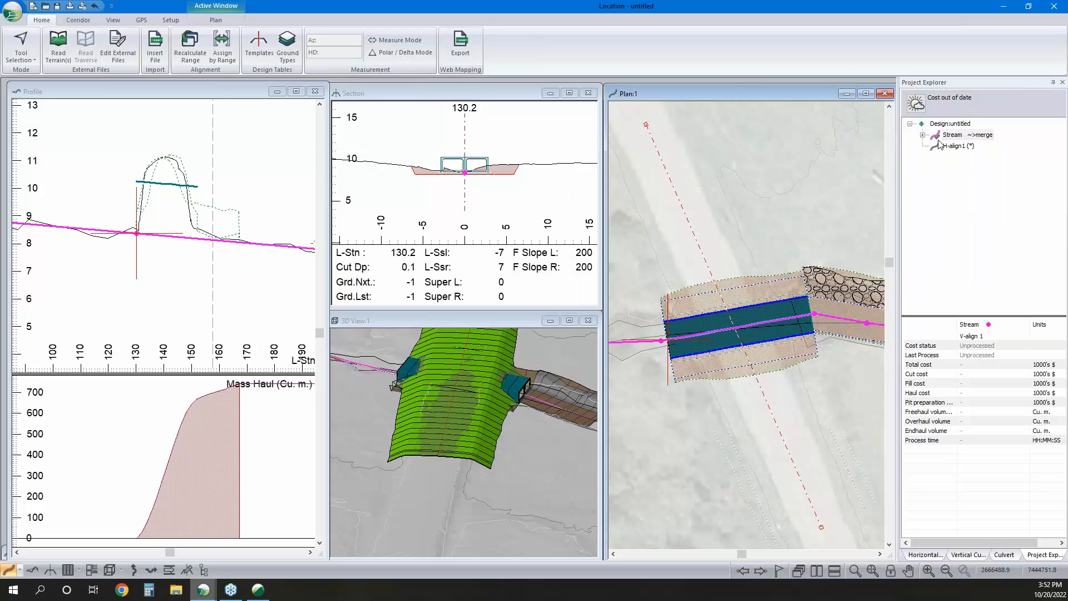
{"action": "middle_click_drag", "start_coordinate": [726, 321], "coordinate": [667, 322]}
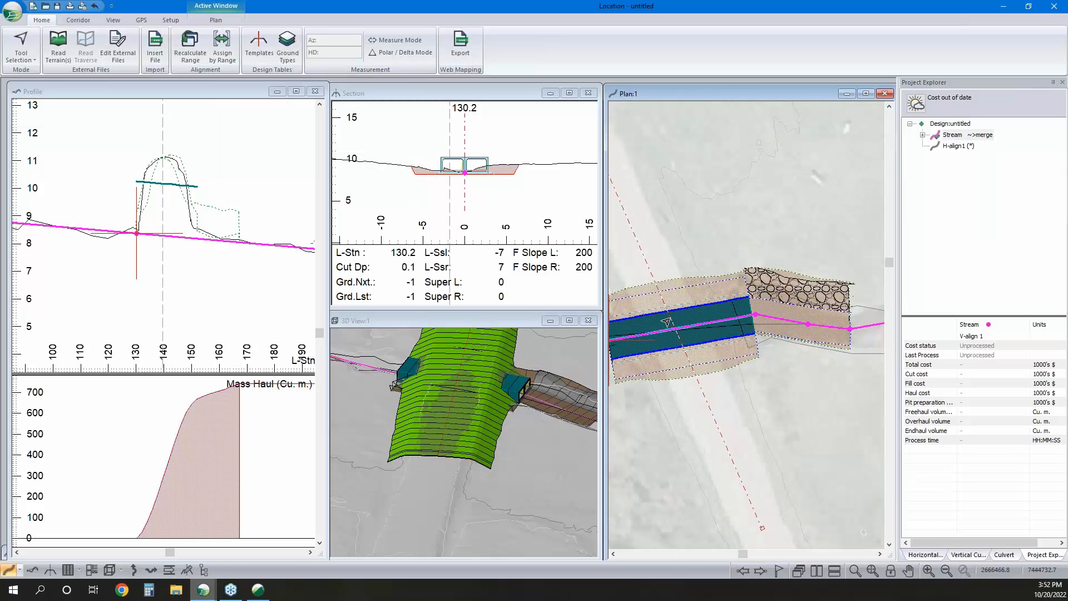
{"action": "middle_click_drag", "start_coordinate": [729, 302], "coordinate": [764, 315]}
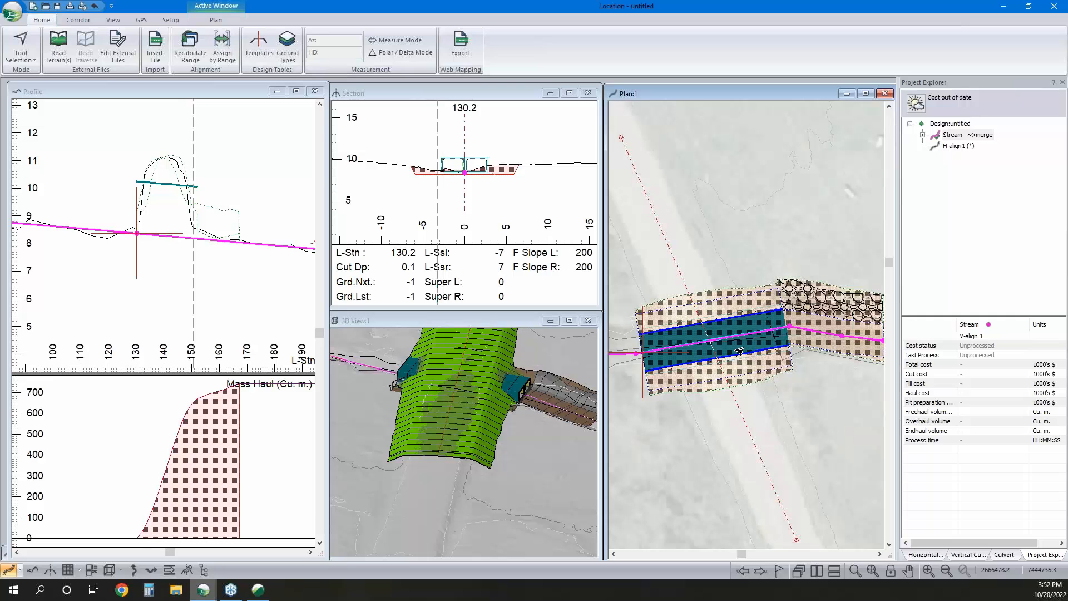
Examine the material layers around and beneath the twin box culvert in the cross section at station 130.2
{"action": "scroll", "coordinate": [492, 175], "scroll_direction": "up", "scroll_amount": 3}
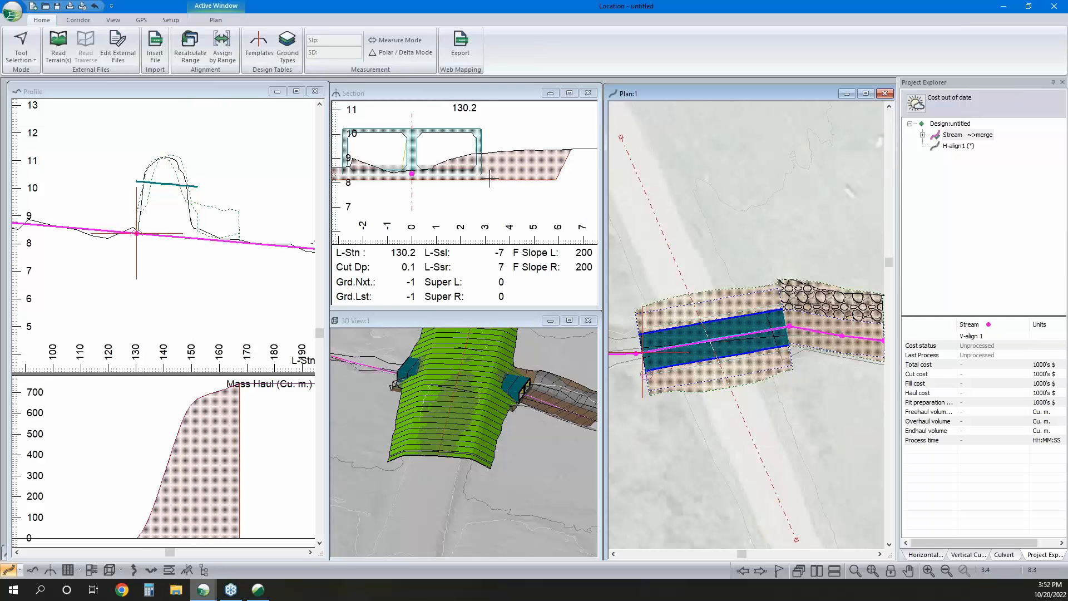
{"action": "scroll", "coordinate": [453, 145], "scroll_direction": "up", "scroll_amount": 1}
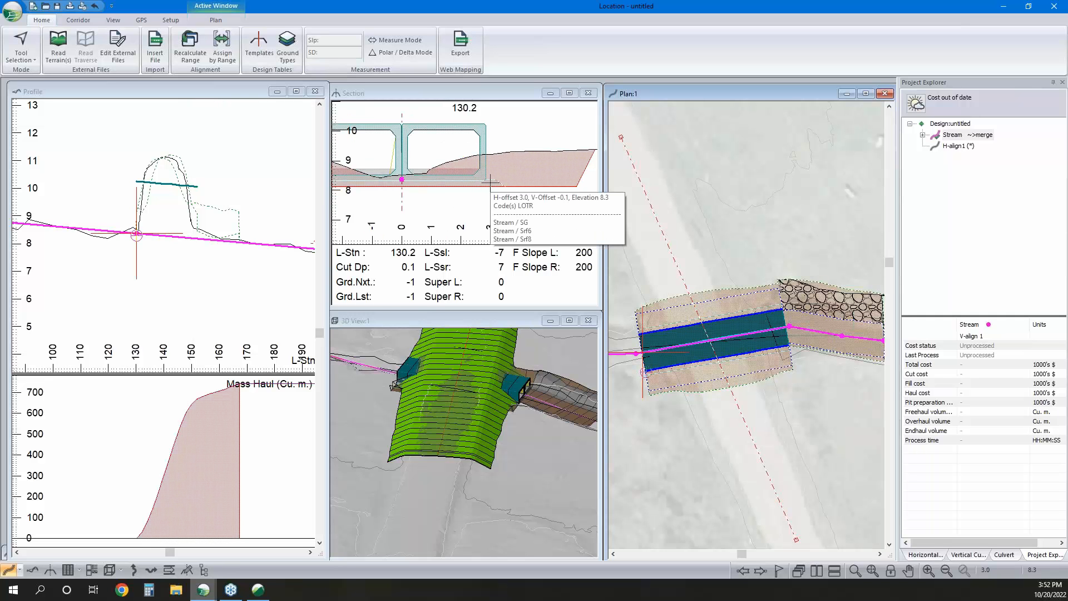
{"action": "right_click", "coordinate": [490, 182]}
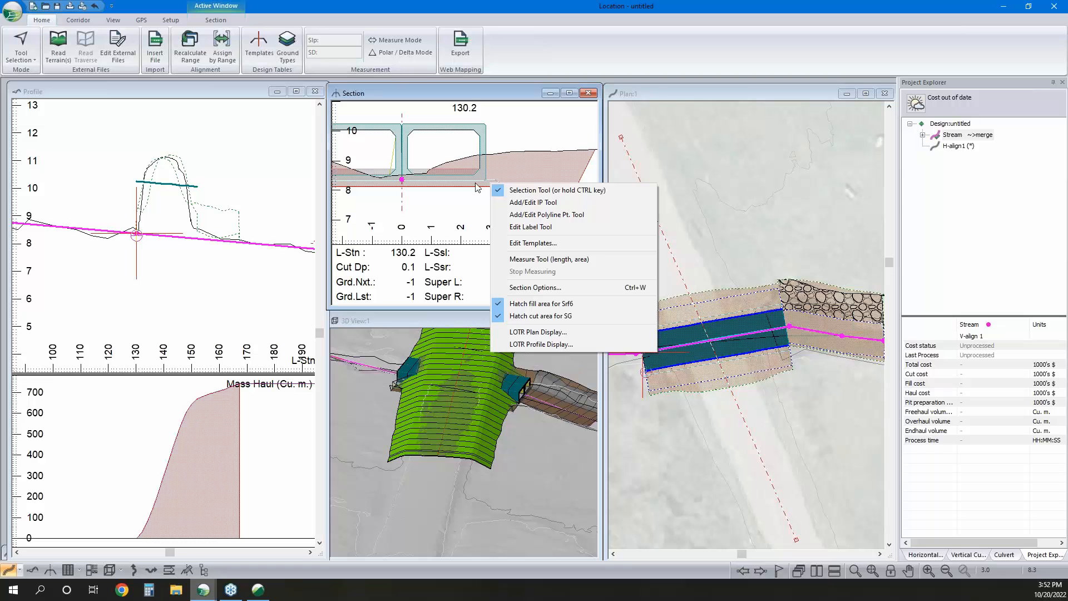
{"action": "left_click", "coordinate": [464, 222]}
{"action": "scroll", "coordinate": [476, 212], "scroll_direction": "down", "scroll_amount": 3}
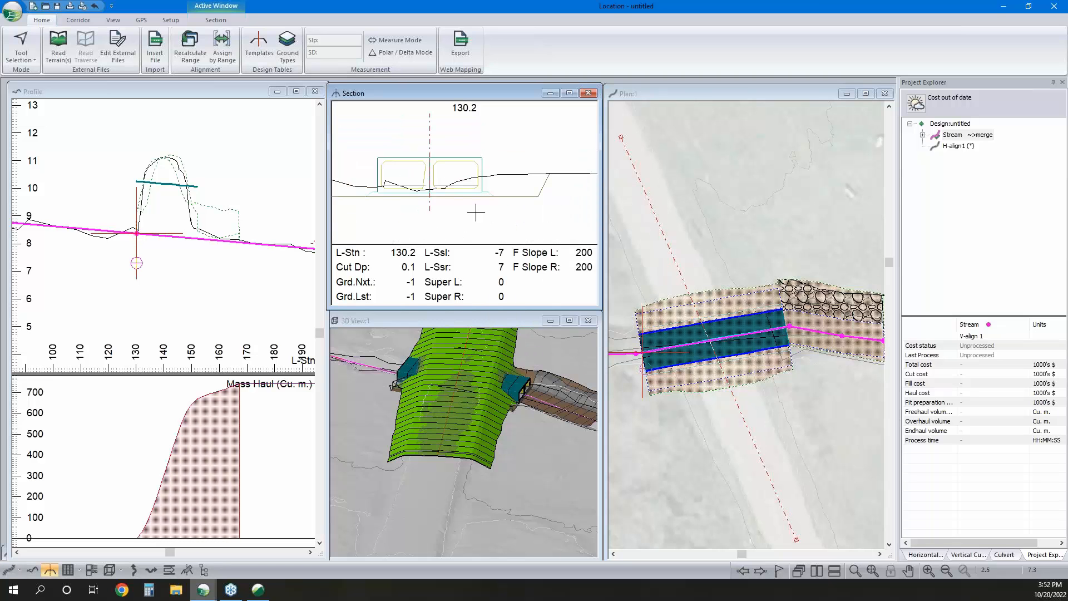
{"action": "scroll", "coordinate": [475, 212], "scroll_direction": "up", "scroll_amount": 2}
{"action": "right_click", "coordinate": [463, 187]}
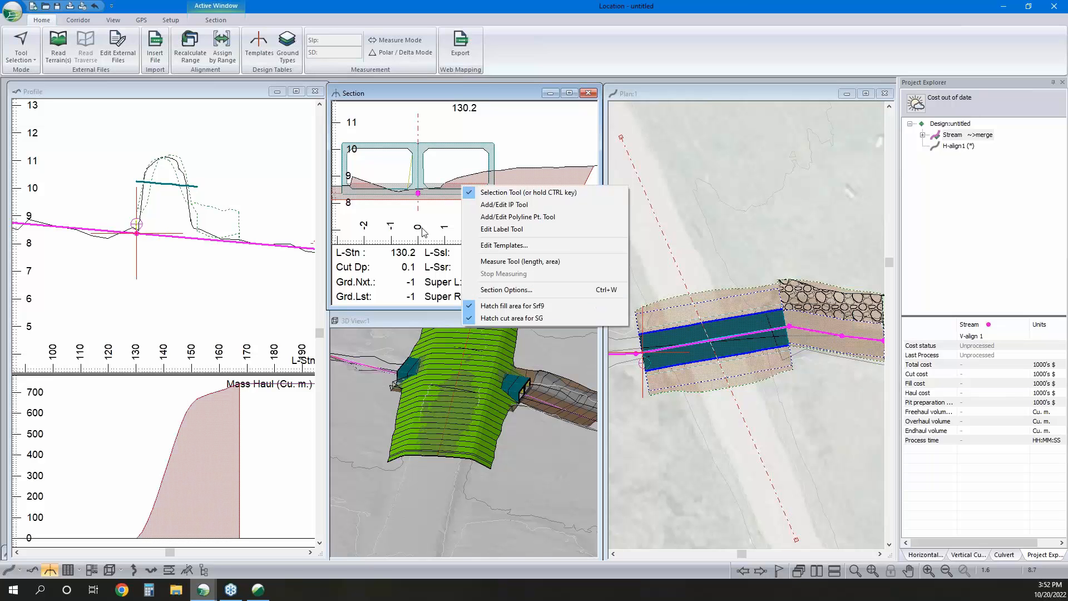
{"action": "left_click", "coordinate": [445, 225]}
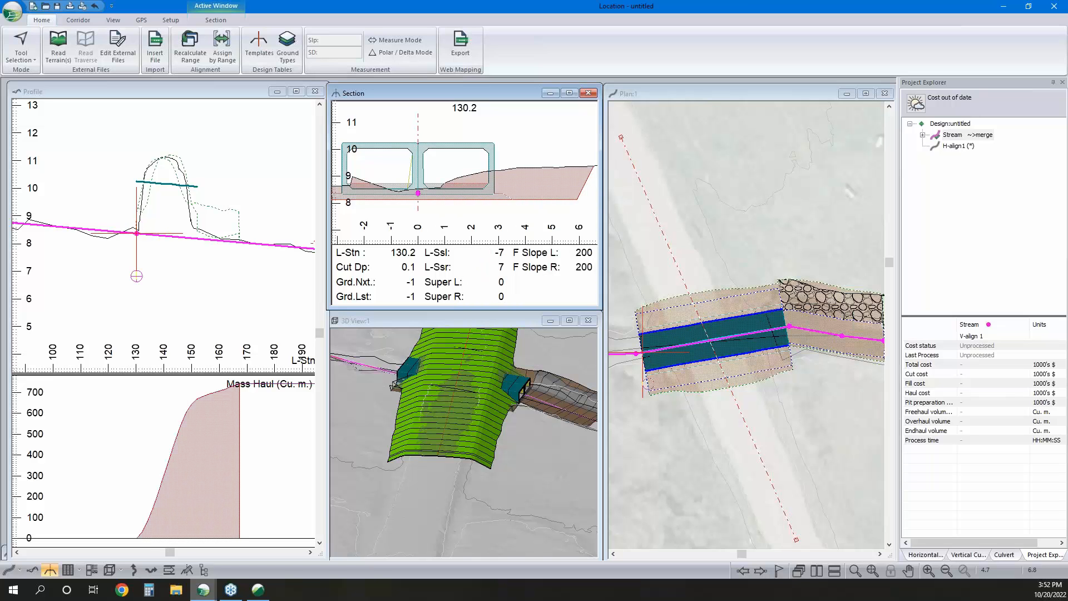
{"action": "scroll", "coordinate": [690, 290], "scroll_direction": "down", "scroll_amount": 1}
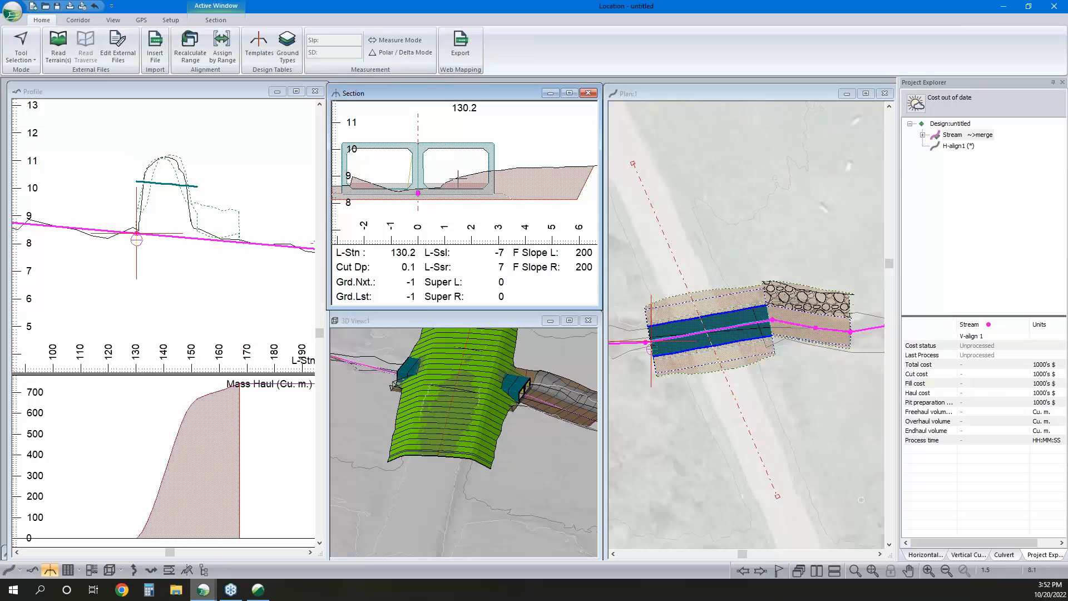
Display the alignment data table and set the auto interval points 2 used for its rows to a 10 m interval
{"action": "left_click", "coordinate": [68, 570]}
{"action": "right_click", "coordinate": [437, 298]}
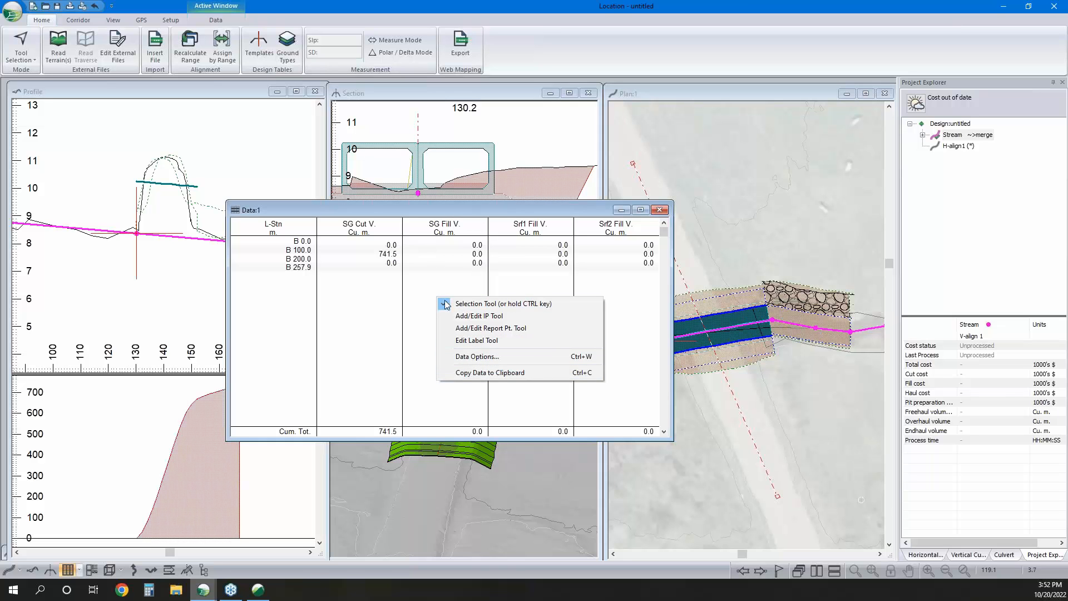
{"action": "left_click", "coordinate": [539, 356]}
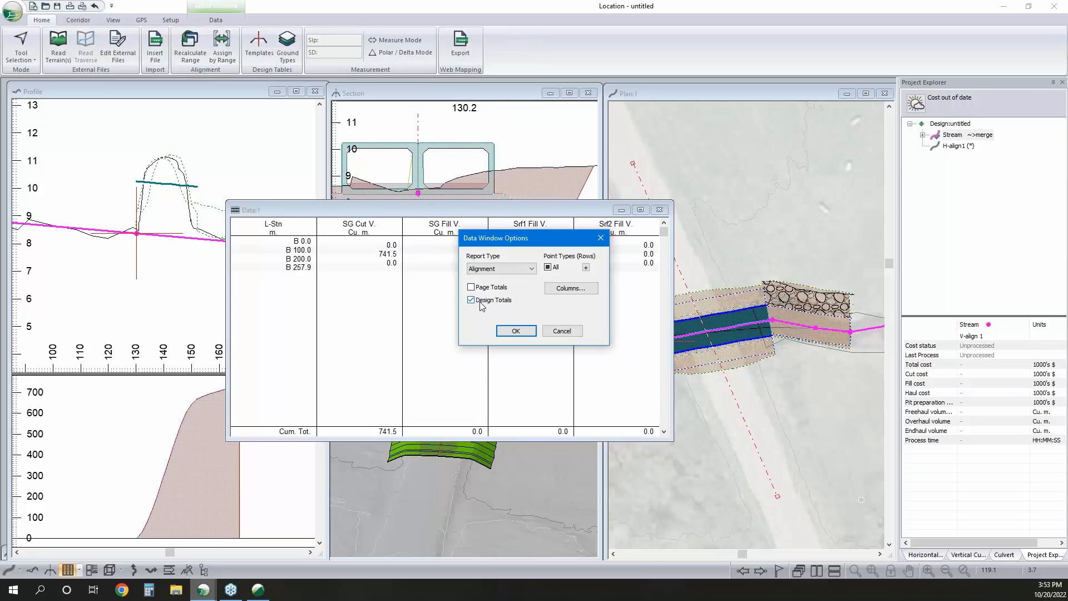
{"action": "left_click", "coordinate": [586, 267]}
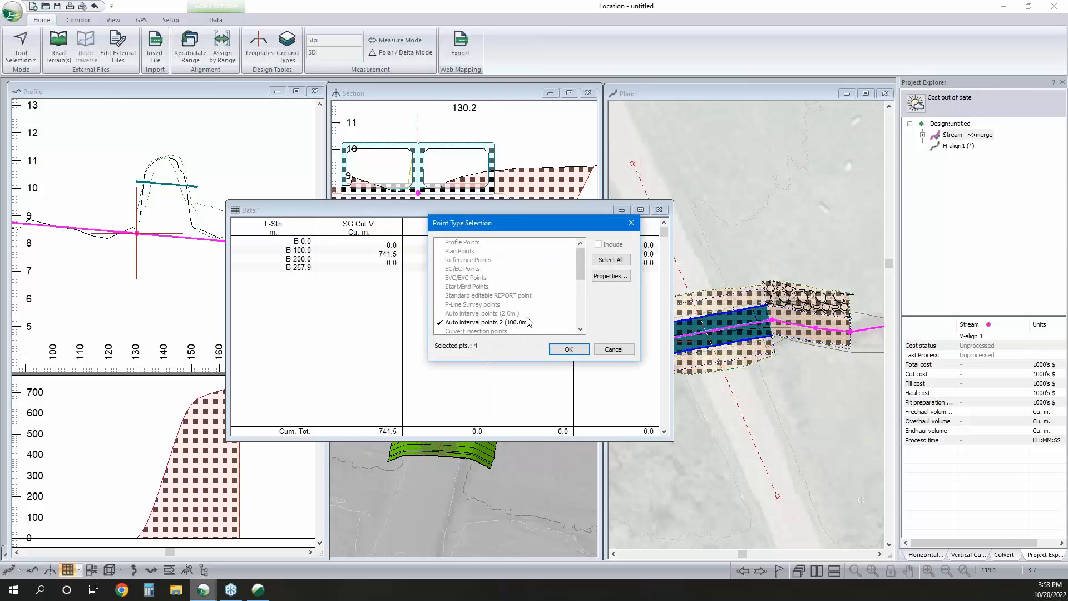
{"action": "left_click", "coordinate": [527, 322]}
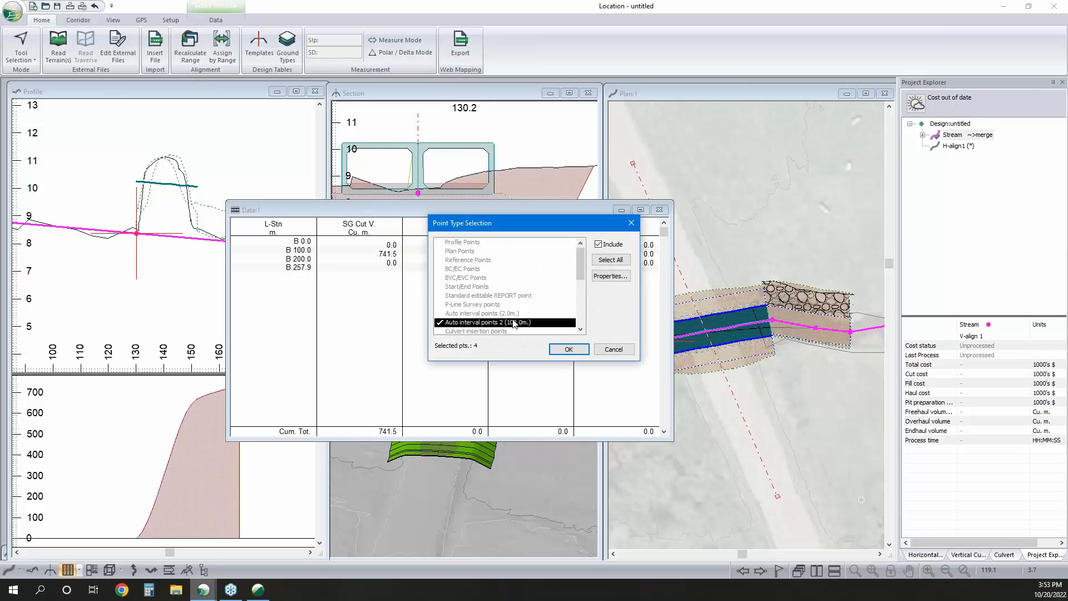
{"action": "left_click", "coordinate": [610, 276]}
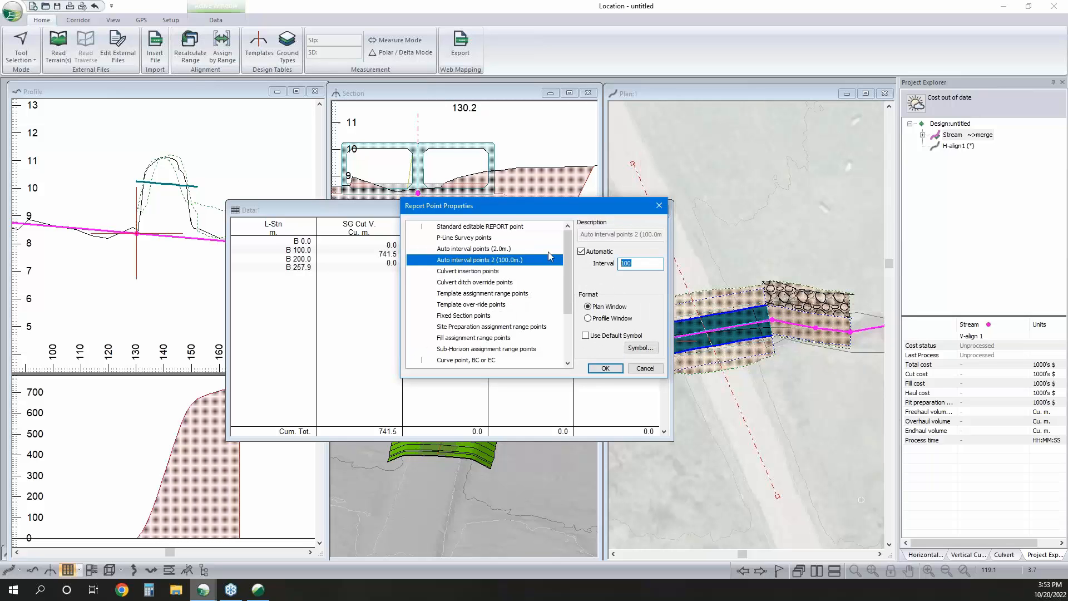
{"action": "type", "text": "10"}
{"action": "left_click", "coordinate": [612, 368]}
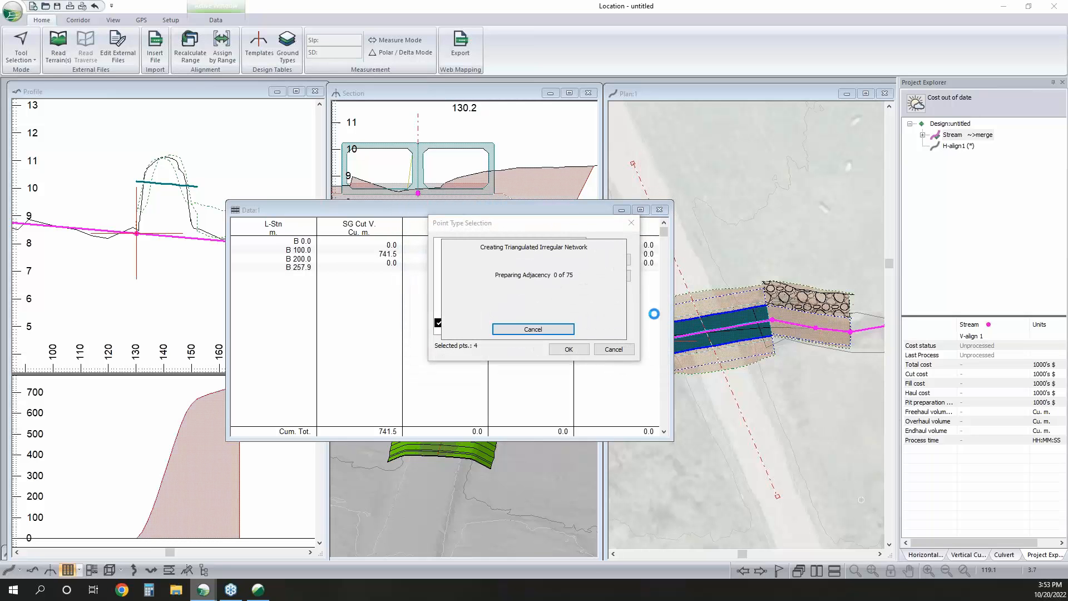
{"action": "left_click", "coordinate": [569, 350]}
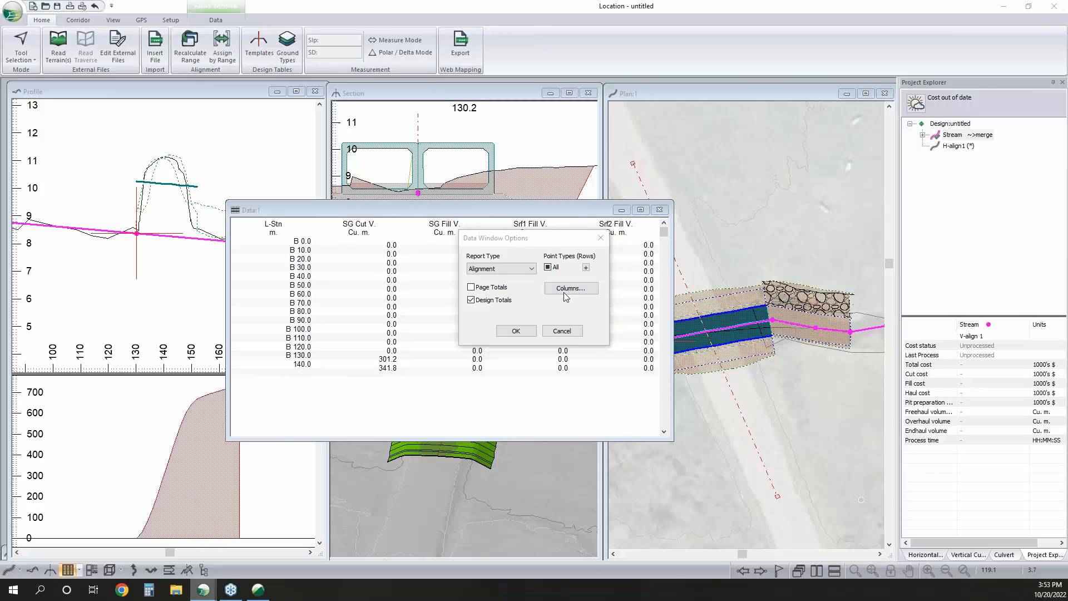
Remove the Srf1 and Srf2 volume fields from the data table's columns
{"action": "left_click", "coordinate": [563, 291]}
{"action": "left_click", "coordinate": [591, 321]}
{"action": "left_click", "coordinate": [591, 321]}
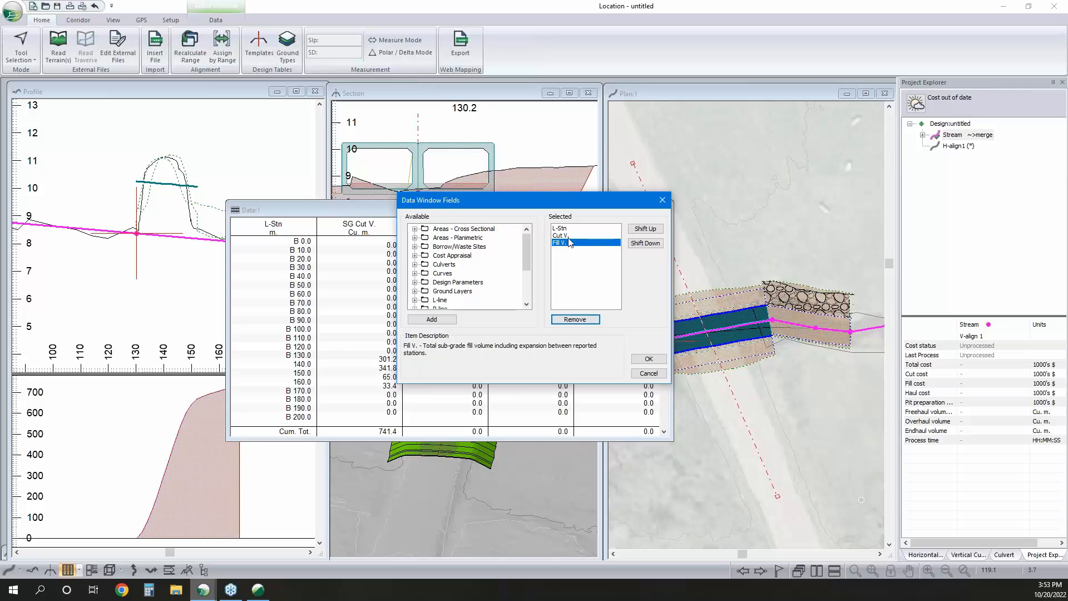
Add the Srf6 V., Srf9 V. and Srf4 V. general volume fields to the data table and apply the columns
{"action": "scroll", "coordinate": [531, 270], "scroll_direction": "down", "scroll_amount": 5}
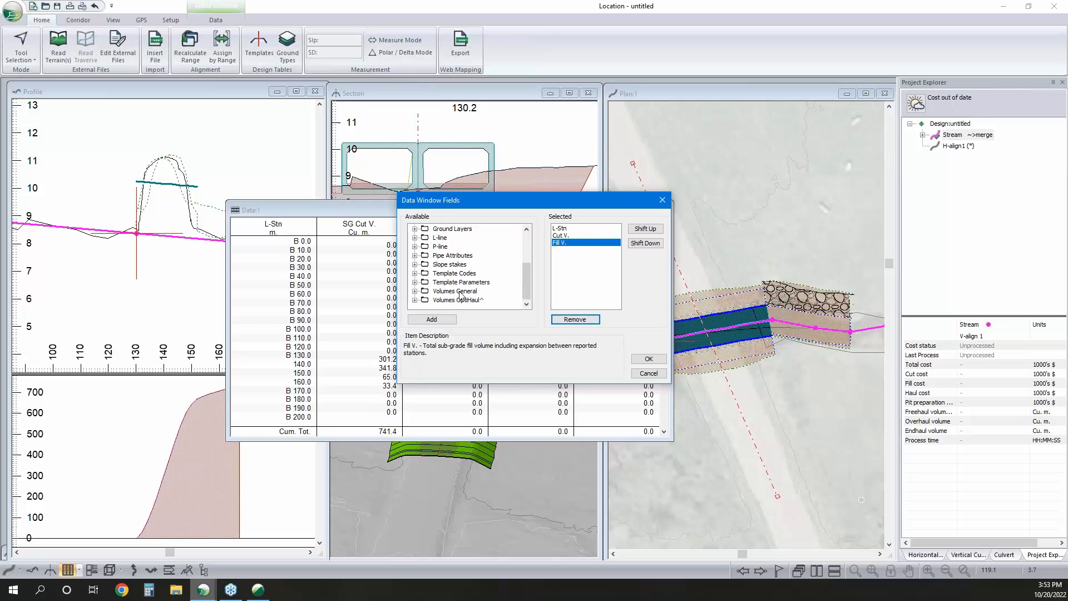
{"action": "double_click", "coordinate": [456, 295]}
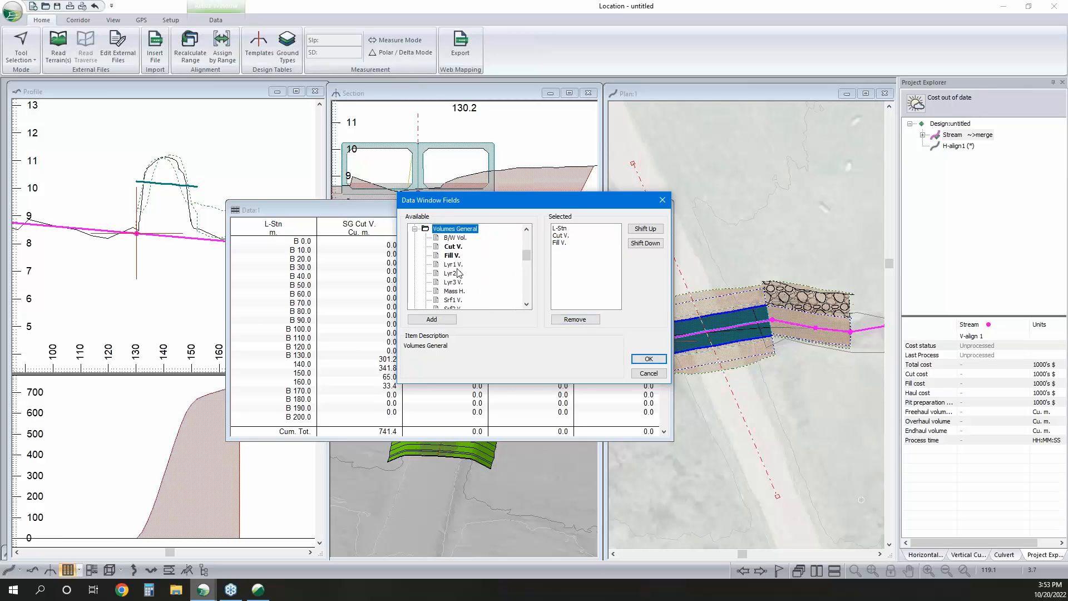
{"action": "scroll", "coordinate": [460, 290], "scroll_direction": "down", "scroll_amount": 1}
{"action": "scroll", "coordinate": [460, 290], "scroll_direction": "down", "scroll_amount": 1}
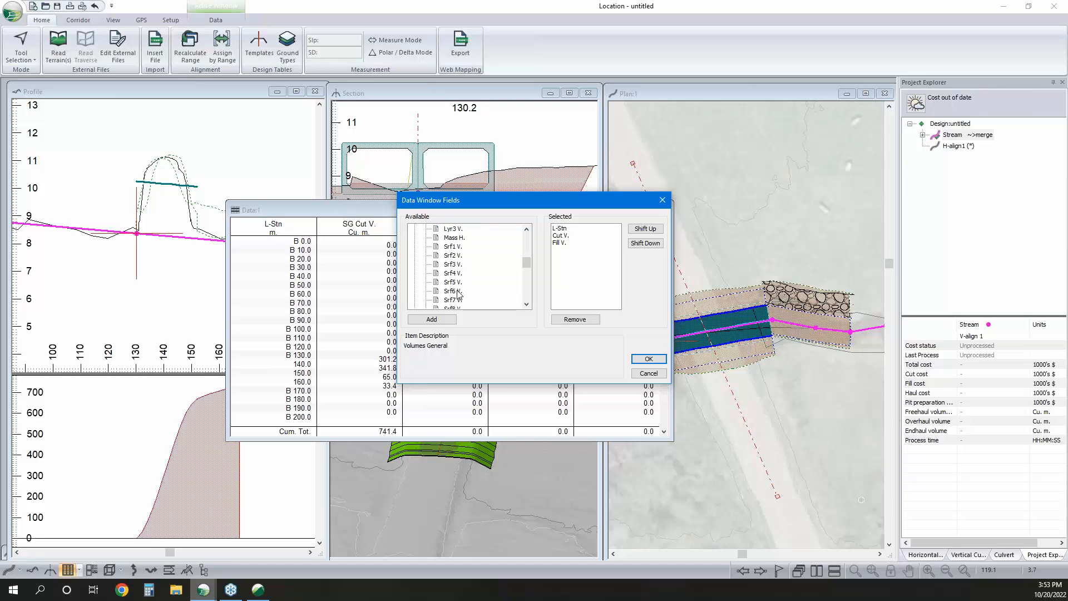
{"action": "double_click", "coordinate": [460, 292]}
{"action": "scroll", "coordinate": [482, 295], "scroll_direction": "down", "scroll_amount": 1}
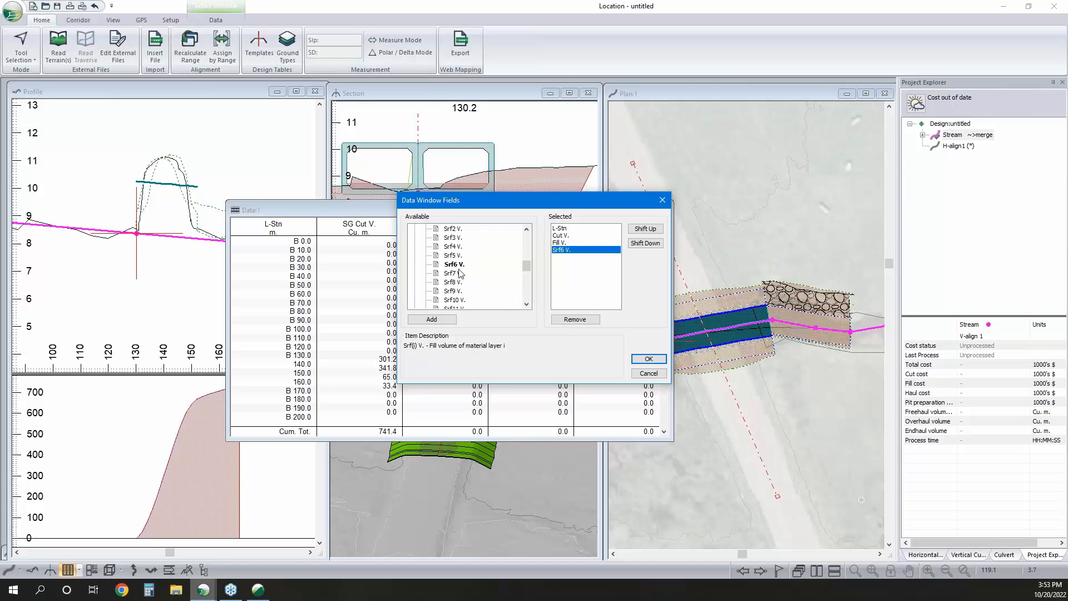
{"action": "double_click", "coordinate": [454, 291]}
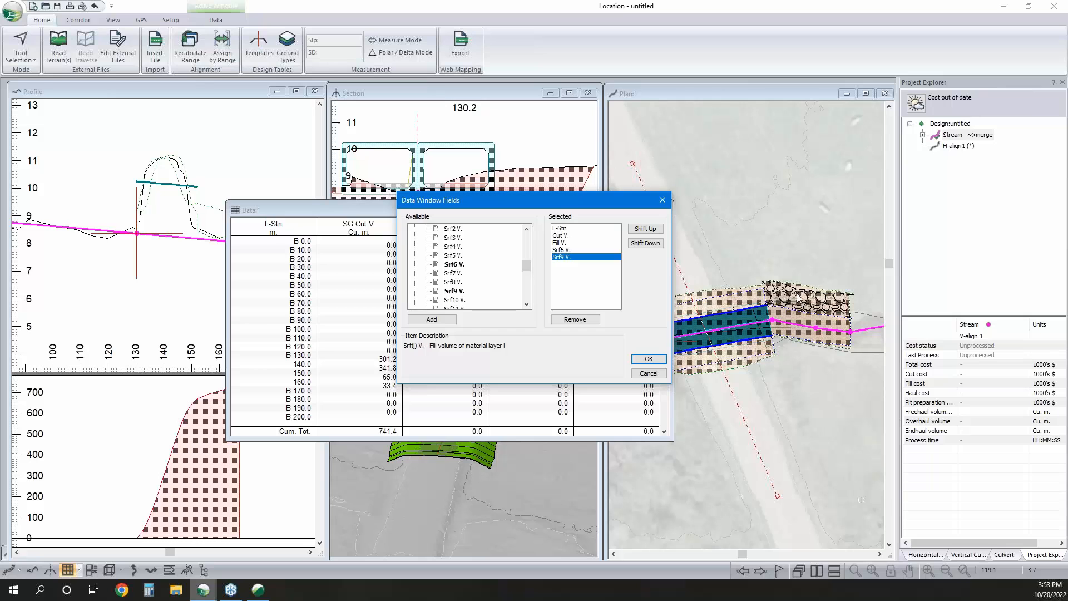
{"action": "scroll", "coordinate": [456, 275], "scroll_direction": "up", "scroll_amount": 3}
{"action": "double_click", "coordinate": [453, 273]}
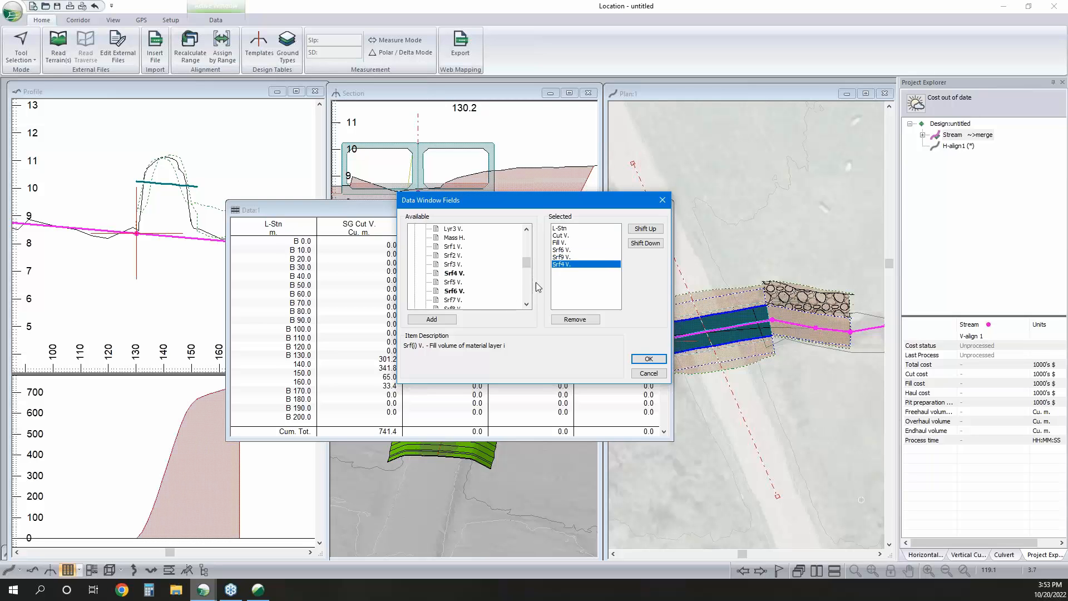
{"action": "left_click", "coordinate": [648, 361]}
{"action": "left_click", "coordinate": [518, 332]}
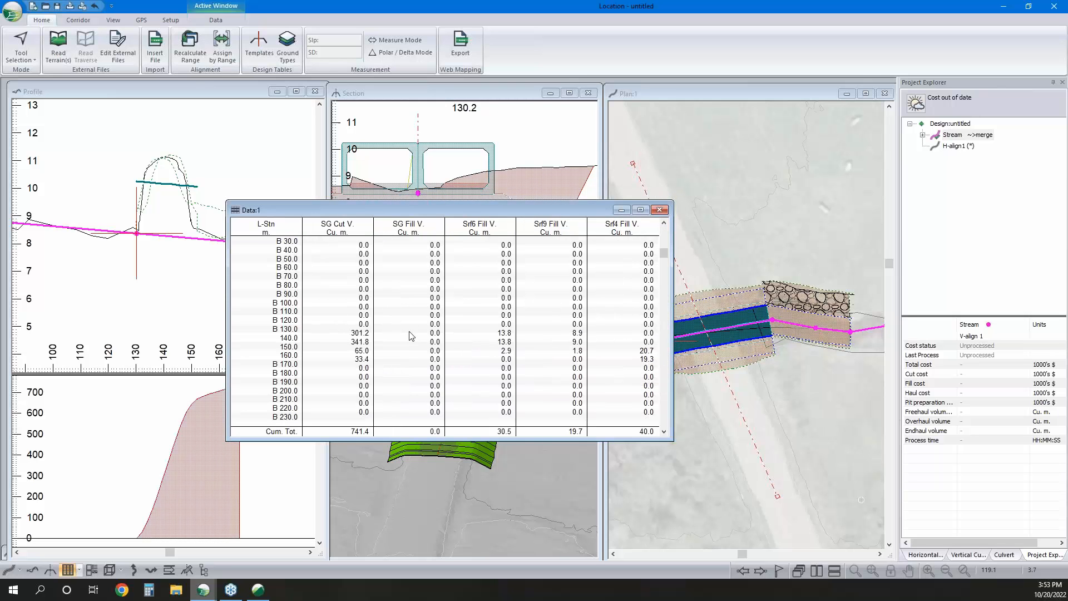
Review the cut and material fill volumes from station 130.0 onward with their cumulative totals, and minimize the data table
{"action": "left_click", "coordinate": [373, 329]}
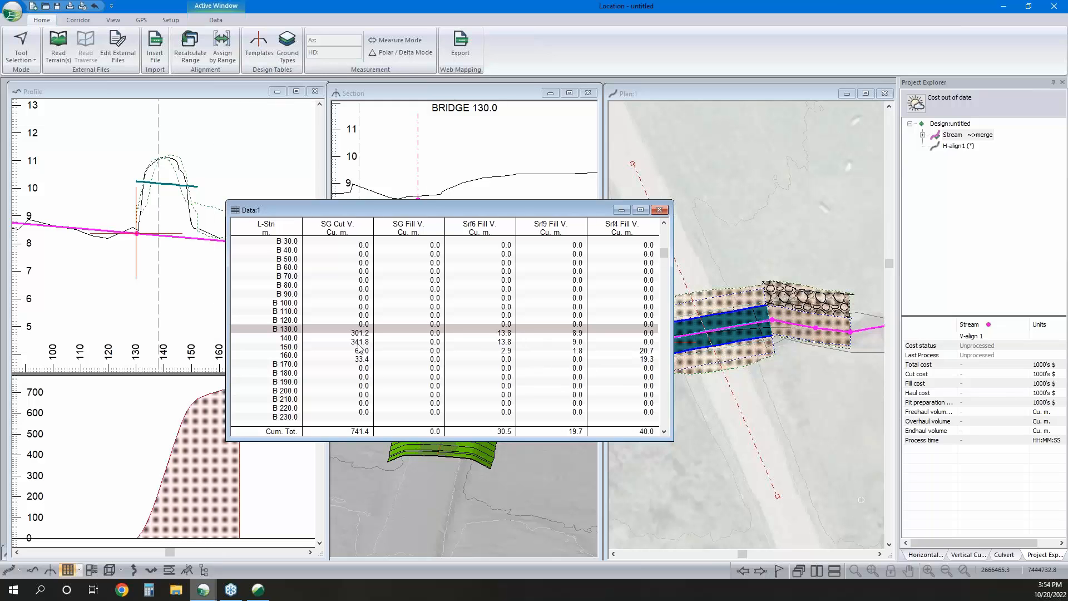
{"action": "scroll", "coordinate": [359, 432], "scroll_direction": "down", "scroll_amount": 2}
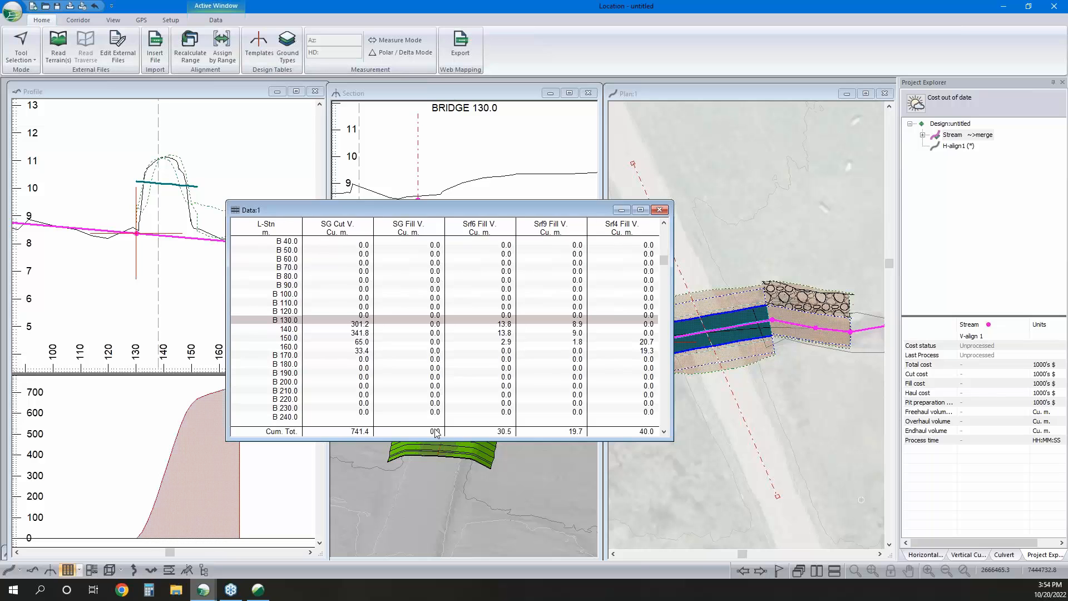
{"action": "scroll", "coordinate": [359, 432], "scroll_direction": "down", "scroll_amount": 2}
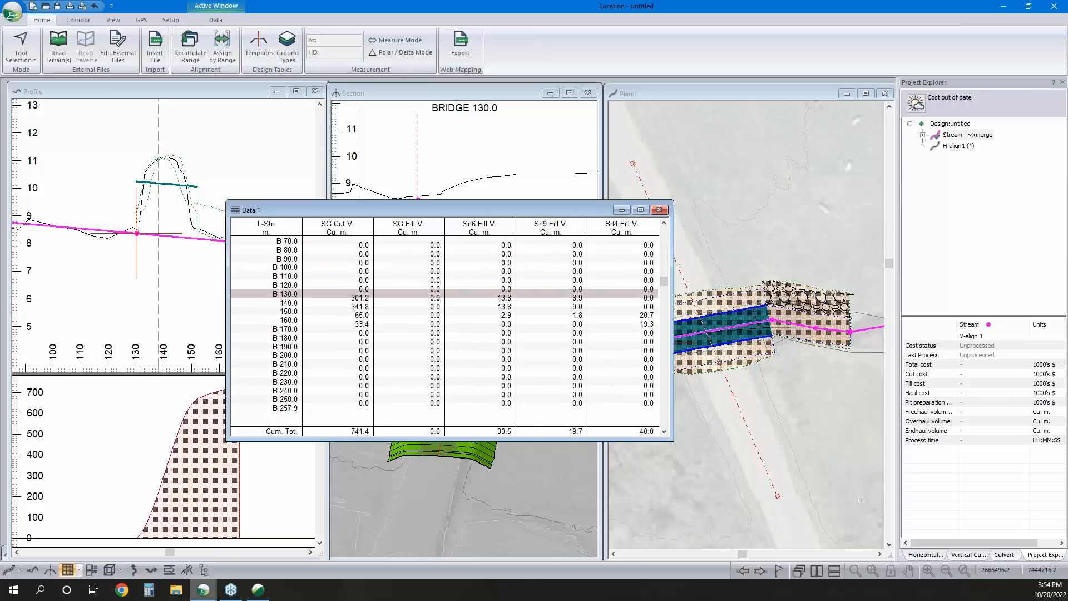
{"action": "mouse_move", "coordinate": [632, 455]}
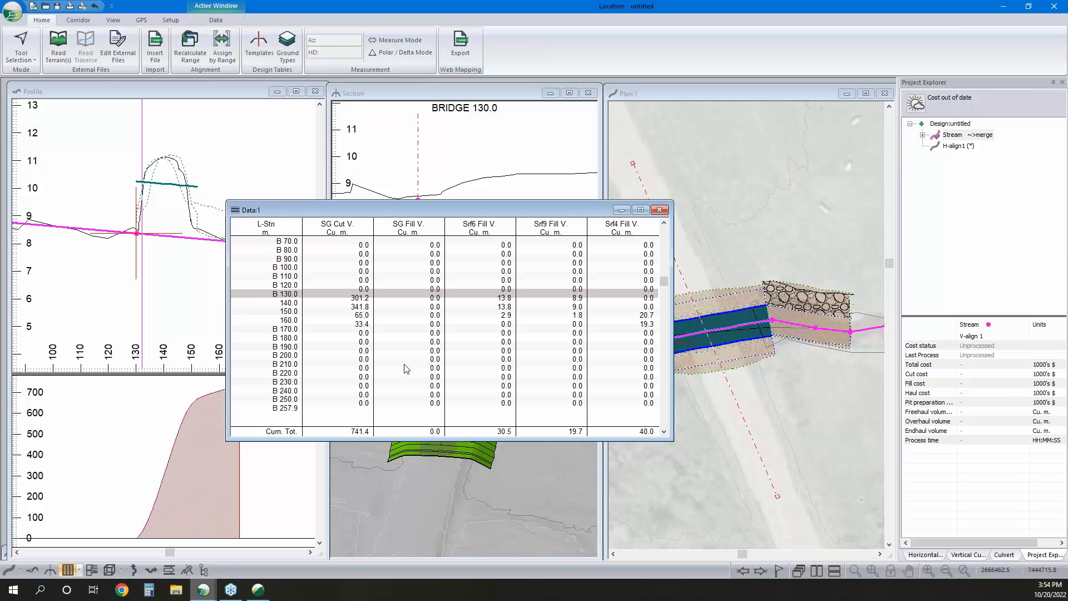
{"action": "left_click", "coordinate": [621, 210]}
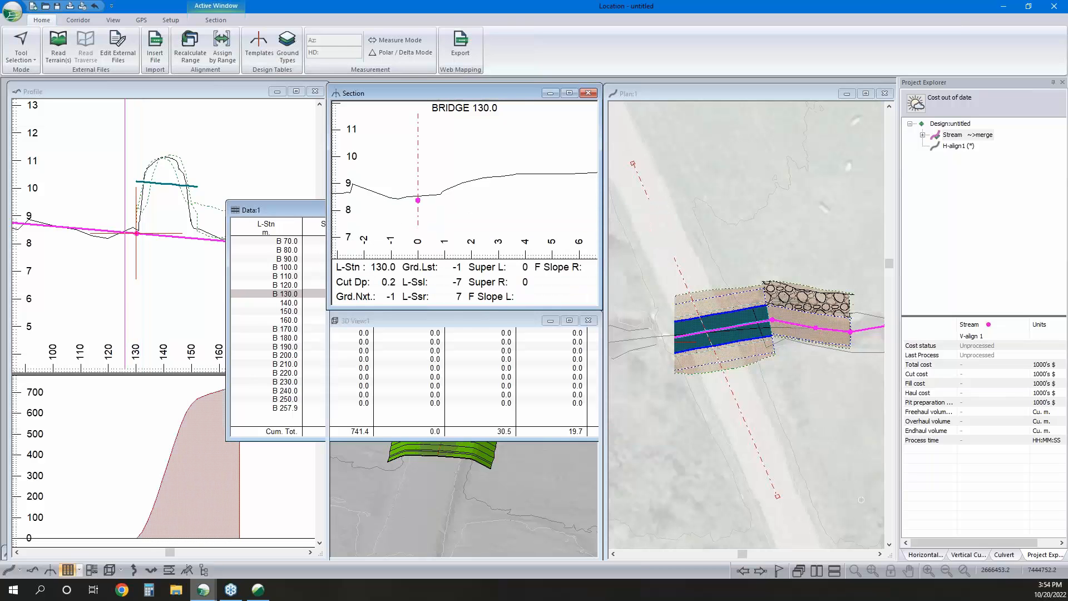
Switch to the Rd - done.dsnx design and give the 386.9 cross drain a semi-automatic -5% gradient and automatic length
{"action": "mouse_move", "coordinate": [203, 590]}
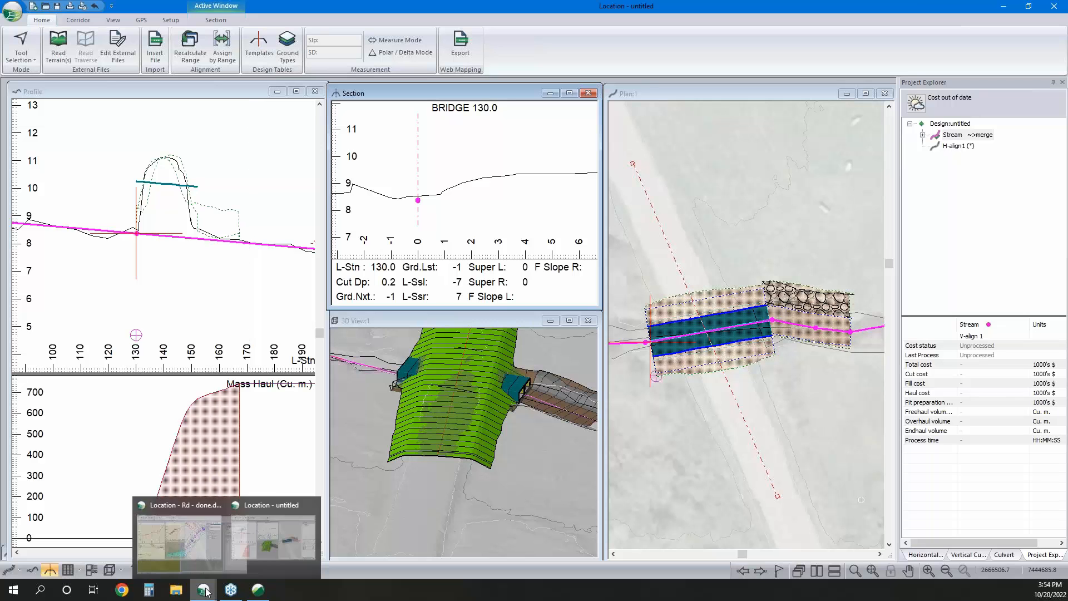
{"action": "left_click", "coordinate": [139, 508]}
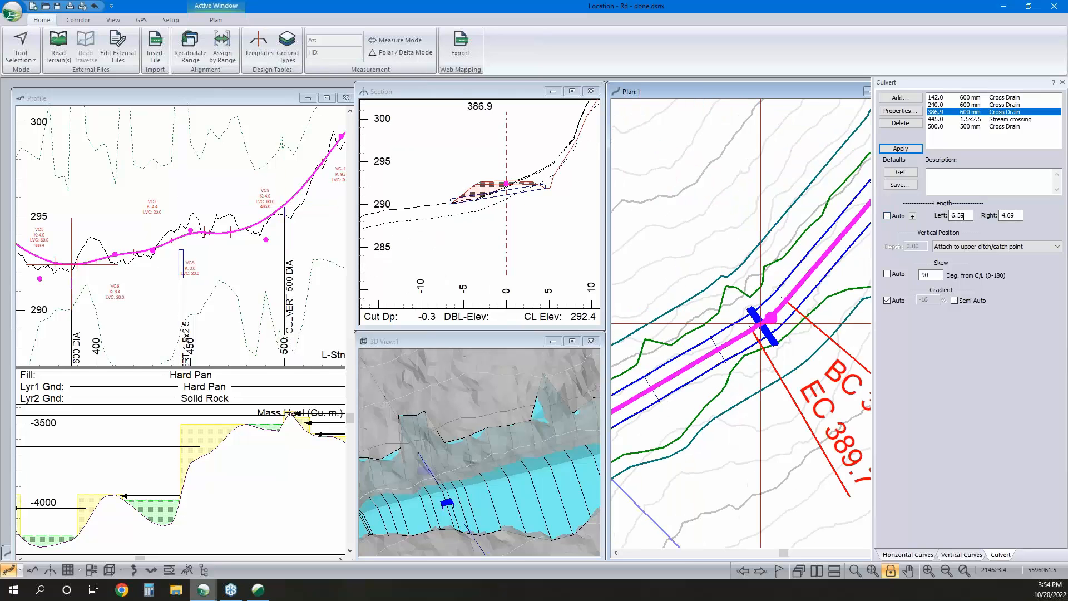
{"action": "left_click", "coordinate": [887, 300]}
{"action": "left_click", "coordinate": [954, 301]}
{"action": "left_click_drag", "start_coordinate": [932, 303], "coordinate": [923, 305]}
{"action": "type", "text": "5"}
{"action": "key", "text": "Return"}
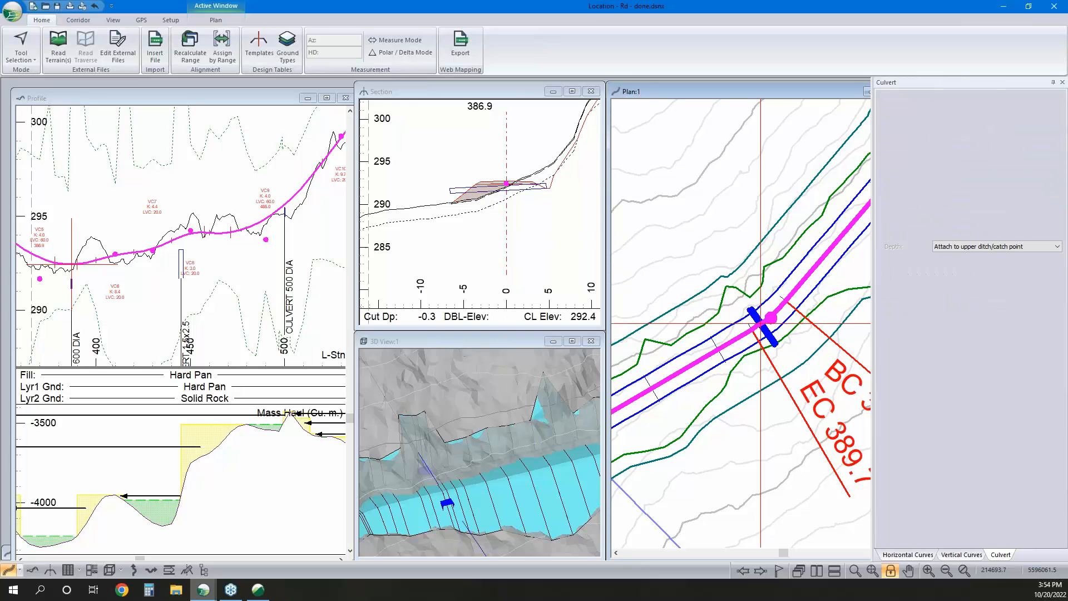
{"action": "left_click", "coordinate": [887, 216]}
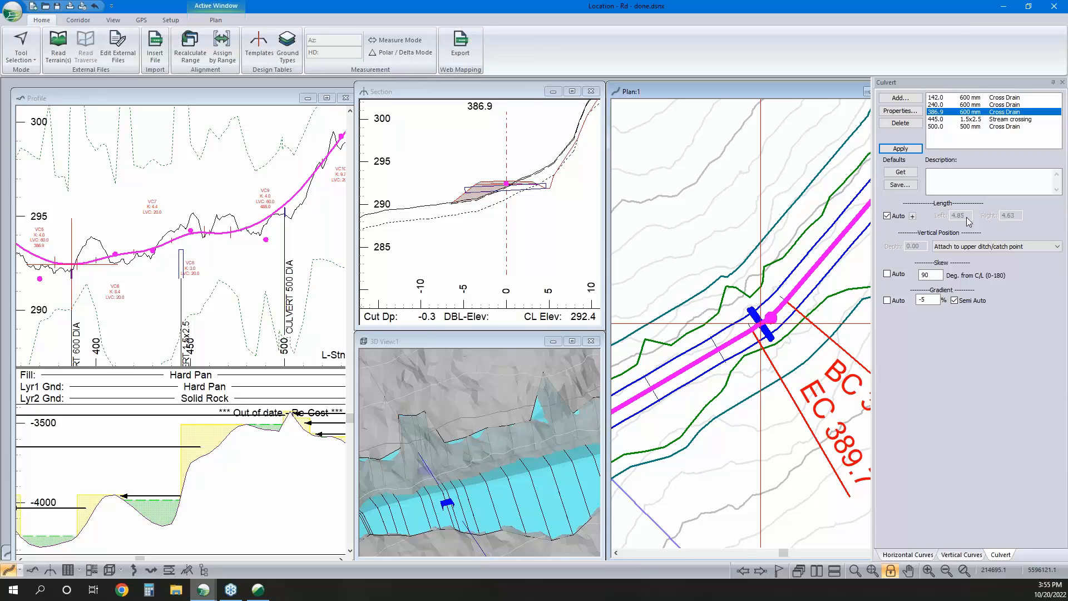
Turn off automatic length for the 386.9 cross drain and set its left length to 6.35 m
{"action": "left_click", "coordinate": [887, 216]}
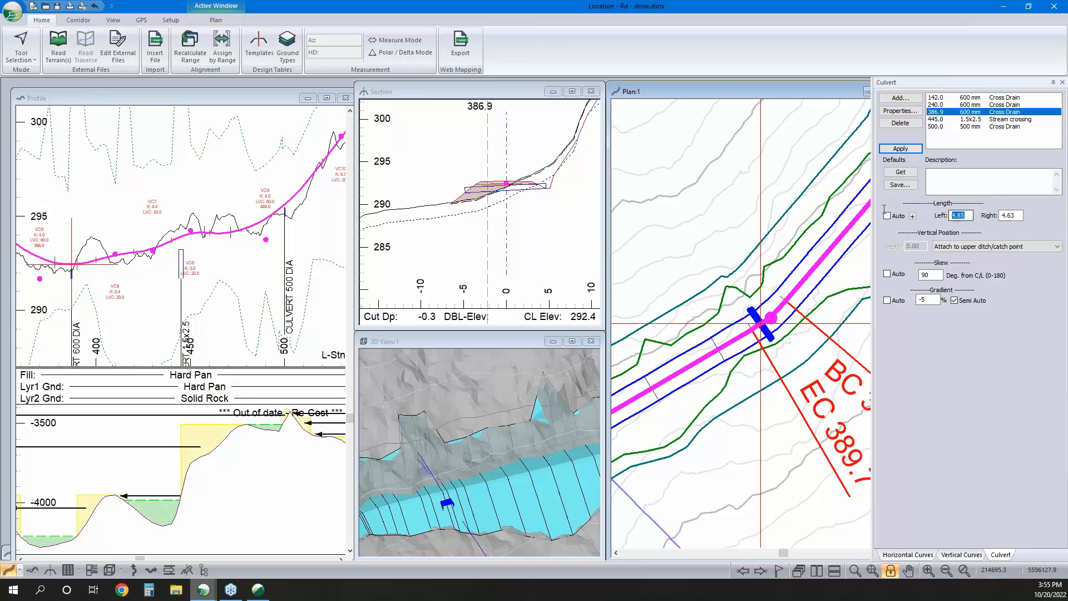
{"action": "type", "text": "6.35"}
{"action": "key", "text": "Return"}
{"action": "mouse_move", "coordinate": [464, 194]}
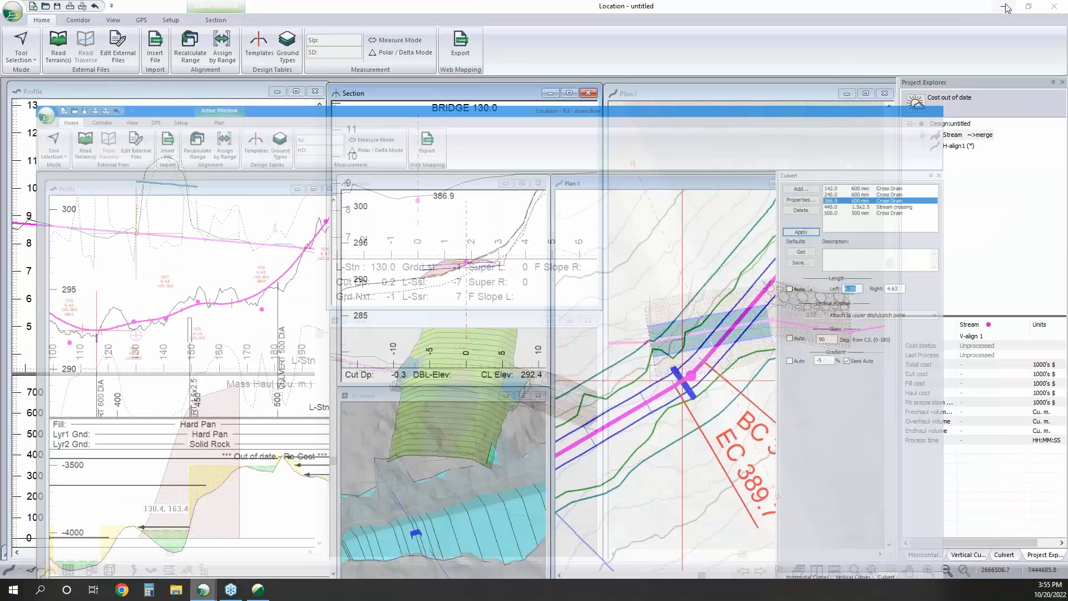
Minimize the open designs and open Bridge Approach.dsnx from the Bridge subfolder of the desktop Culverts folder
{"action": "left_click", "coordinate": [1006, 8]}
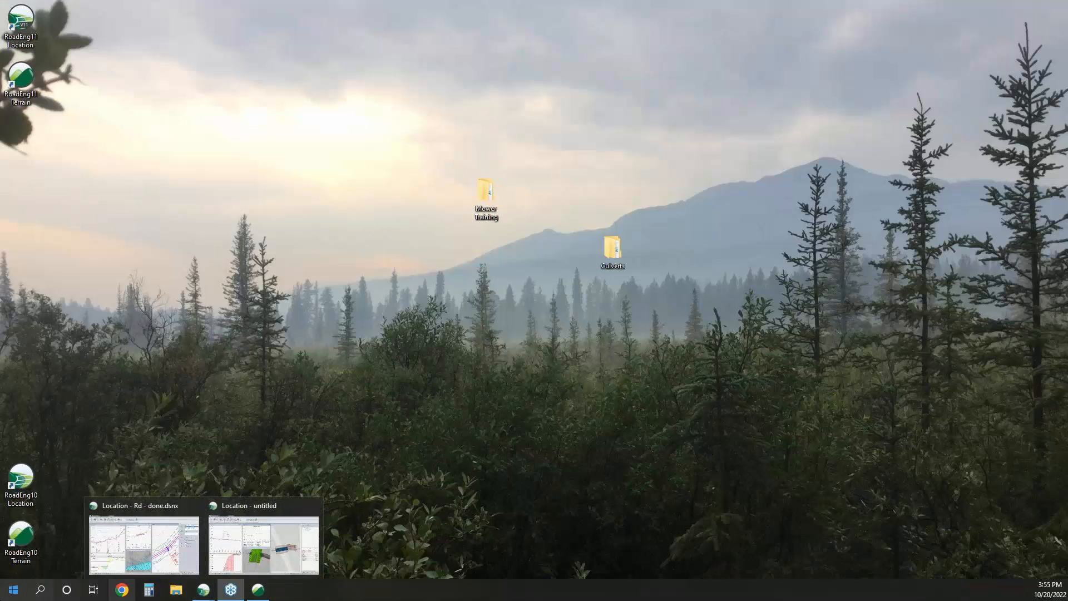
{"action": "mouse_move", "coordinate": [237, 598]}
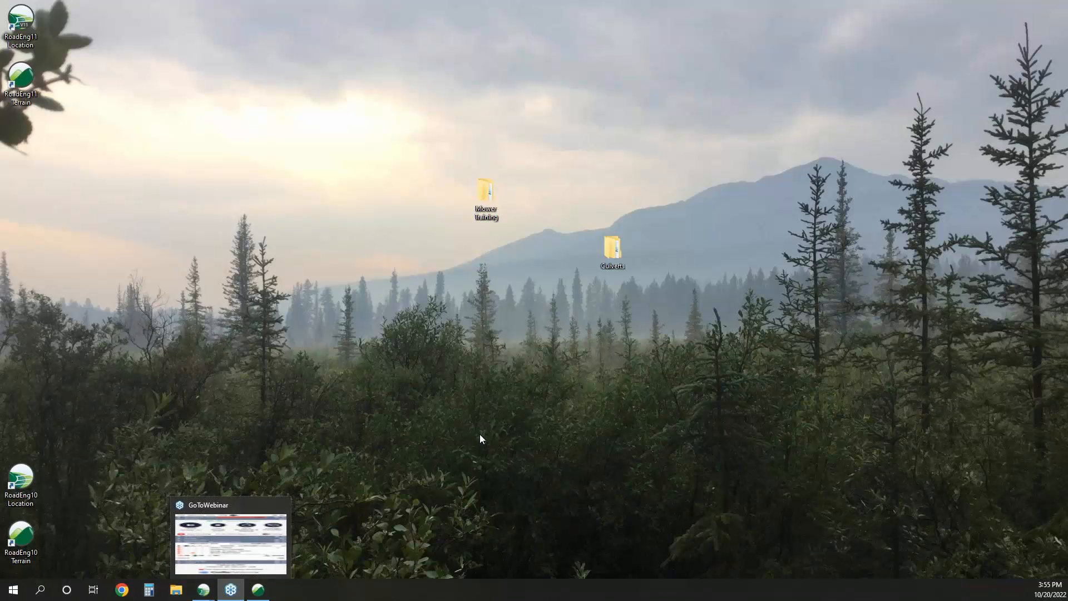
{"action": "left_click", "coordinate": [589, 362]}
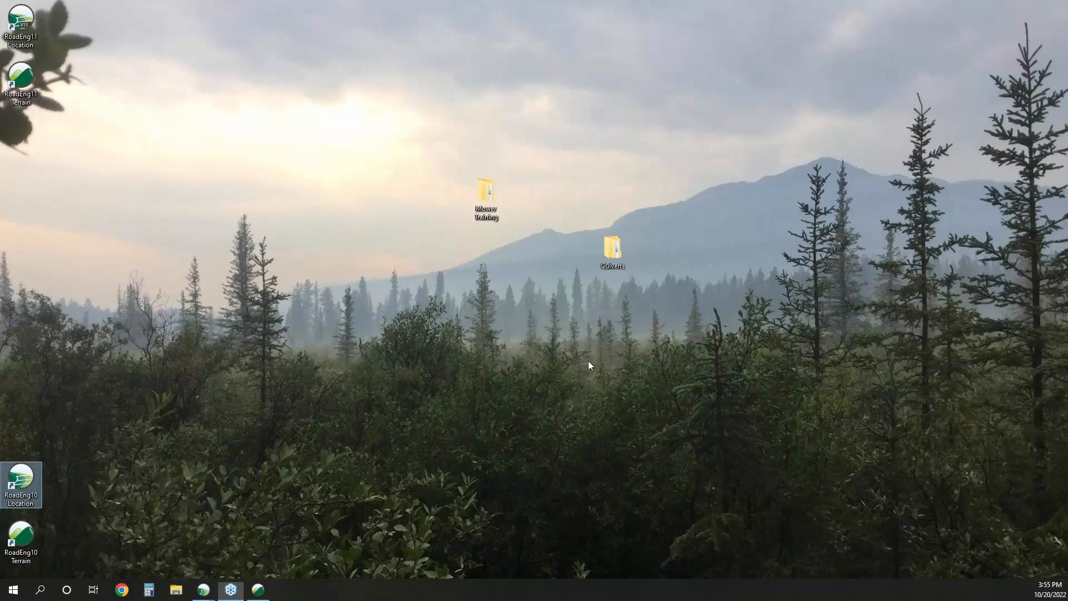
{"action": "double_click", "coordinate": [606, 247]}
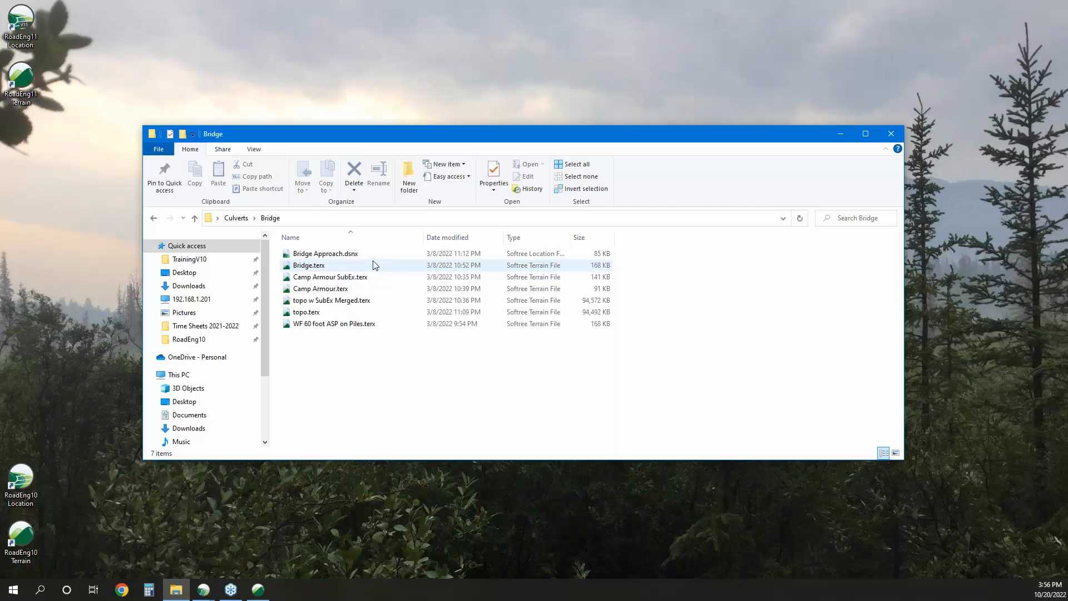
{"action": "left_click", "coordinate": [370, 253]}
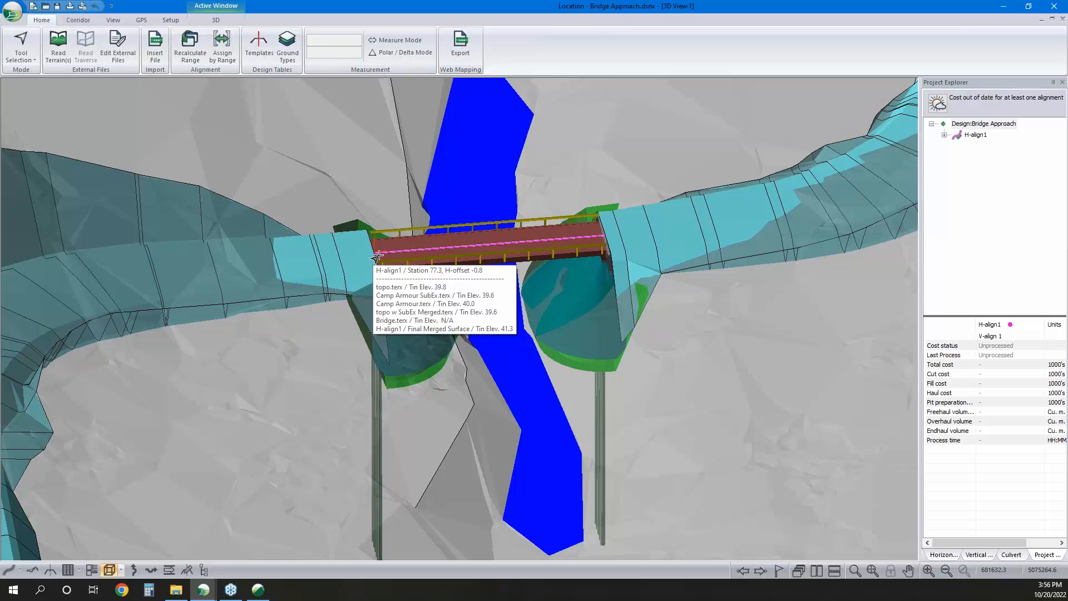
Examine the bridge deck, piles, abutment armour and road approaches from several angles in the 3D view
{"action": "middle_click_drag", "start_coordinate": [465, 318], "coordinate": [505, 303]}
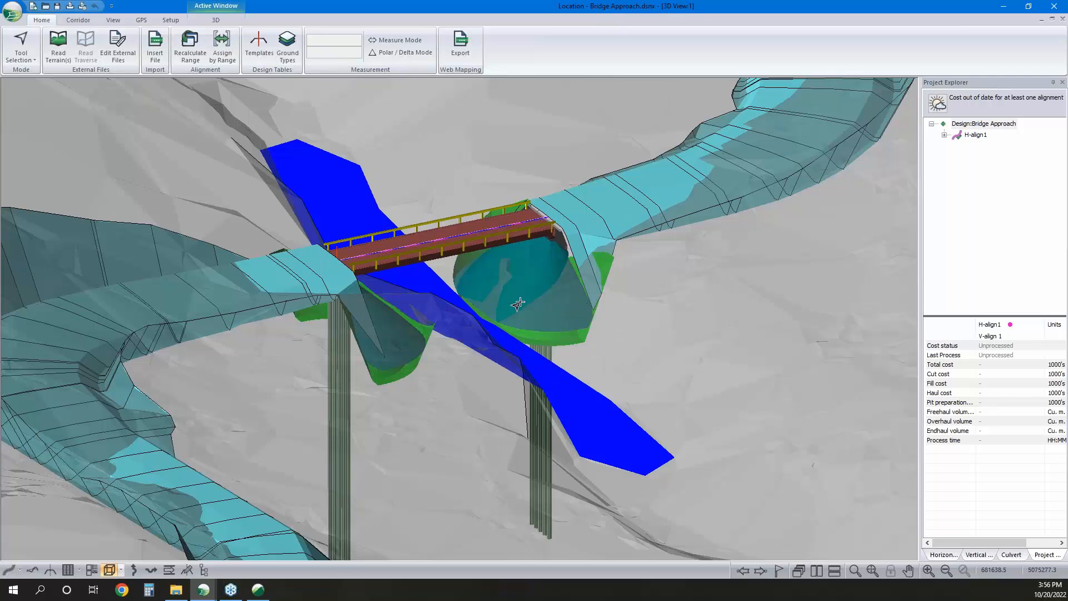
{"action": "mouse_move", "coordinate": [548, 243]}
{"action": "mouse_move", "coordinate": [514, 204]}
{"action": "mouse_move", "coordinate": [494, 334]}
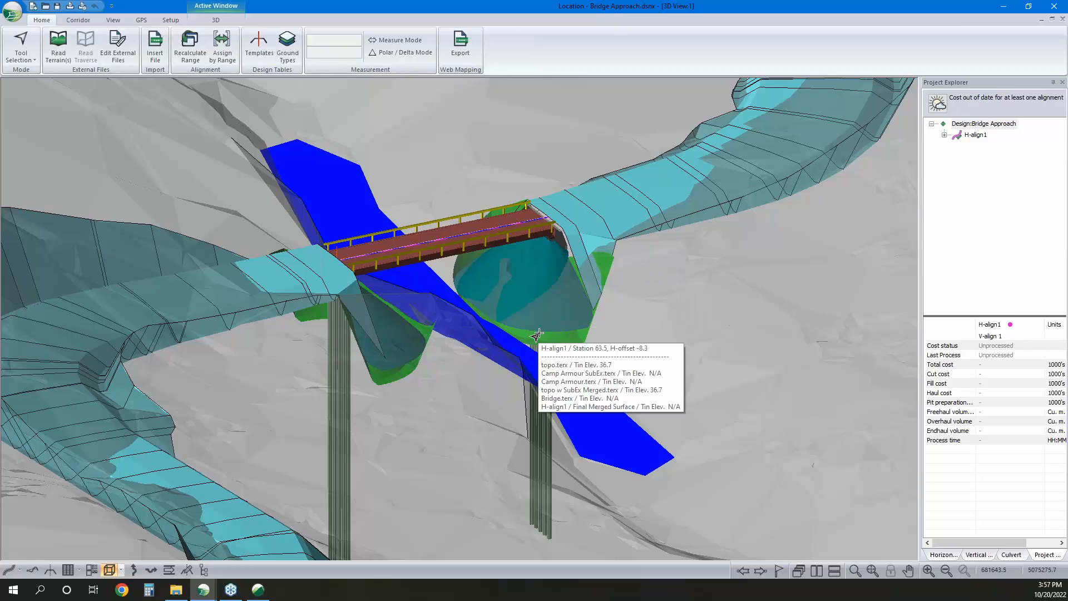
{"action": "mouse_move", "coordinate": [565, 341]}
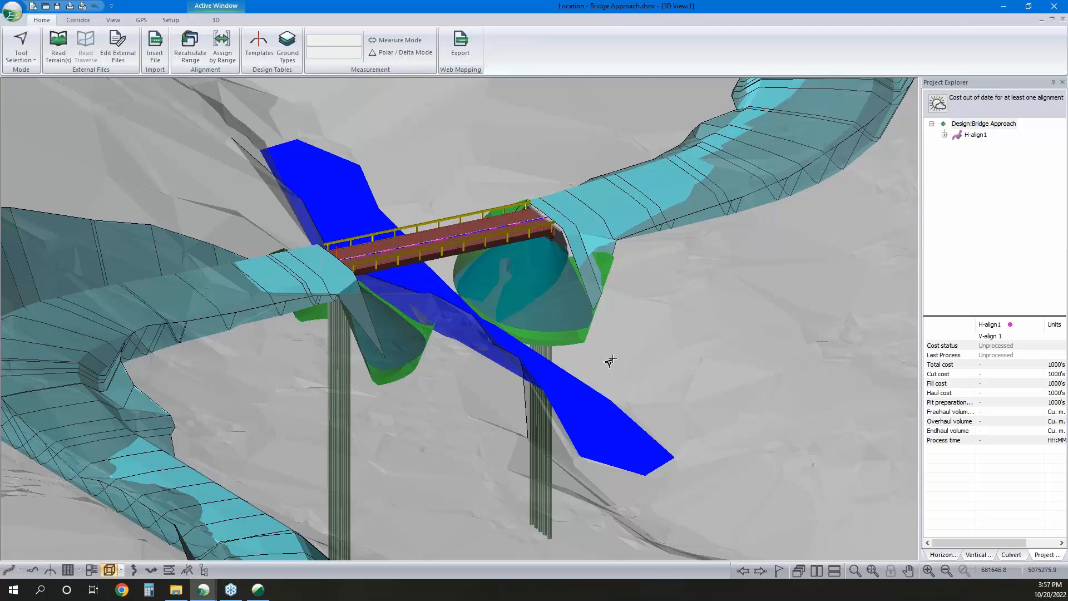
{"action": "middle_click_drag", "start_coordinate": [611, 361], "coordinate": [455, 441]}
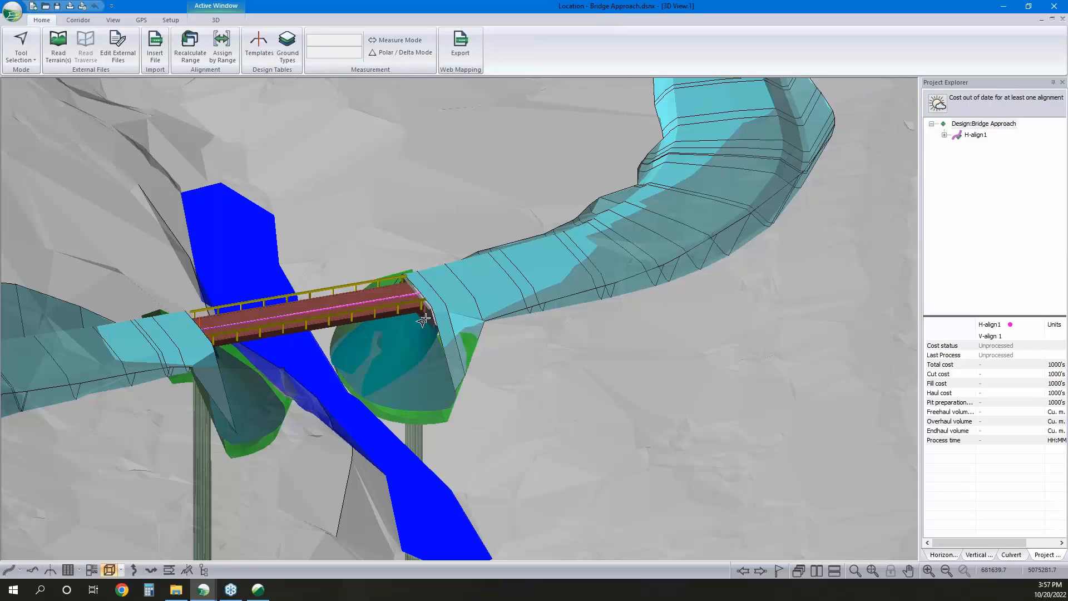
{"action": "mouse_move", "coordinate": [423, 331]}
{"action": "scroll", "coordinate": [427, 310], "scroll_direction": "up", "scroll_amount": 2}
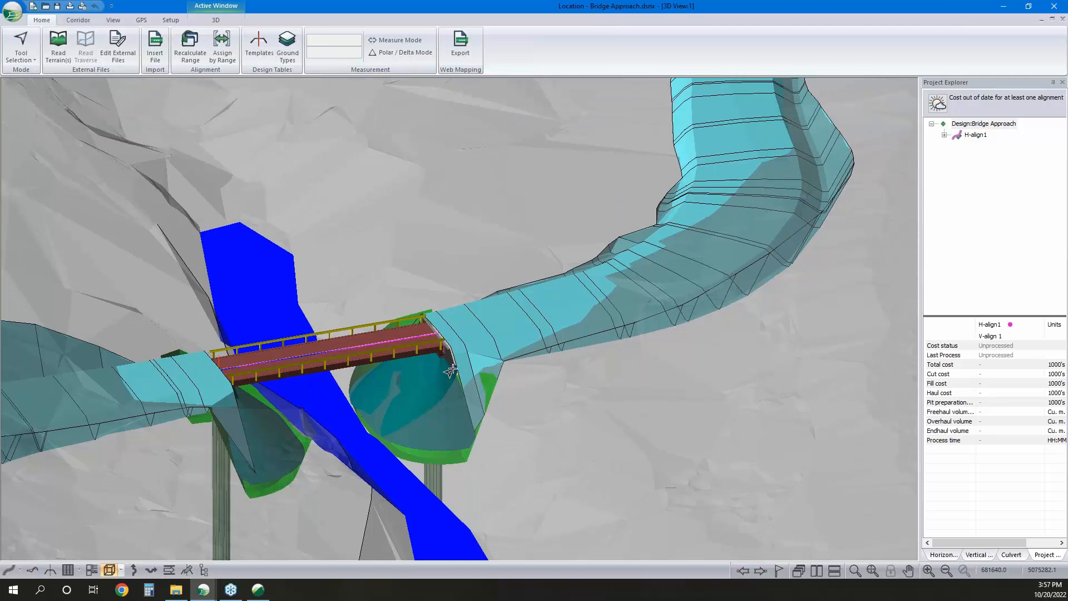
{"action": "mouse_move", "coordinate": [437, 358]}
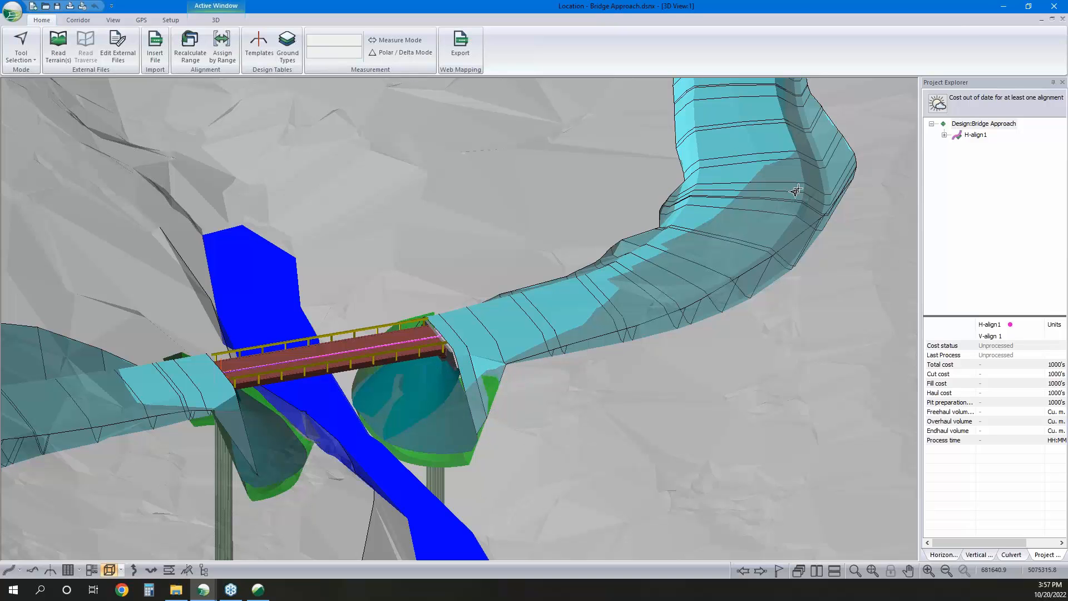
Minimize the bridge approach design and open the terrain file Bridge.terx from the Bridge folder
{"action": "left_click", "coordinate": [993, 8]}
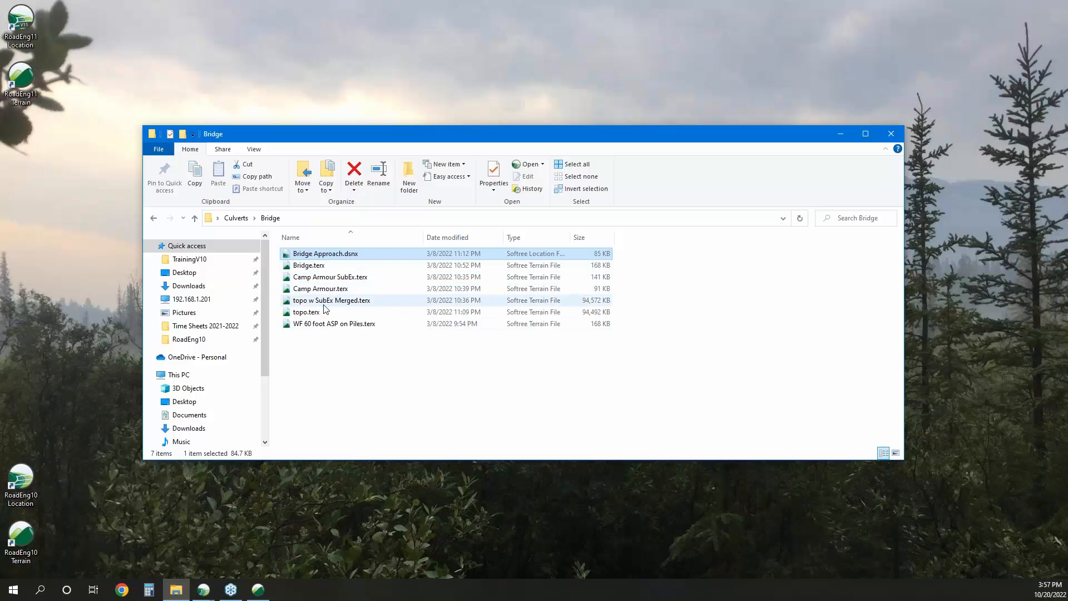
{"action": "left_click", "coordinate": [327, 267]}
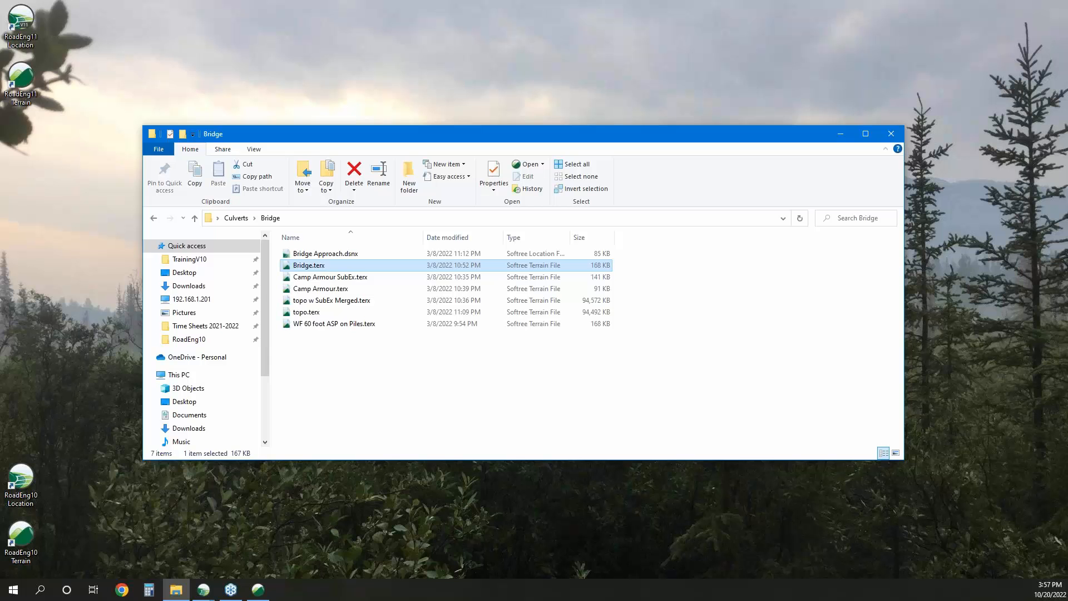
{"action": "key", "text": "Return"}
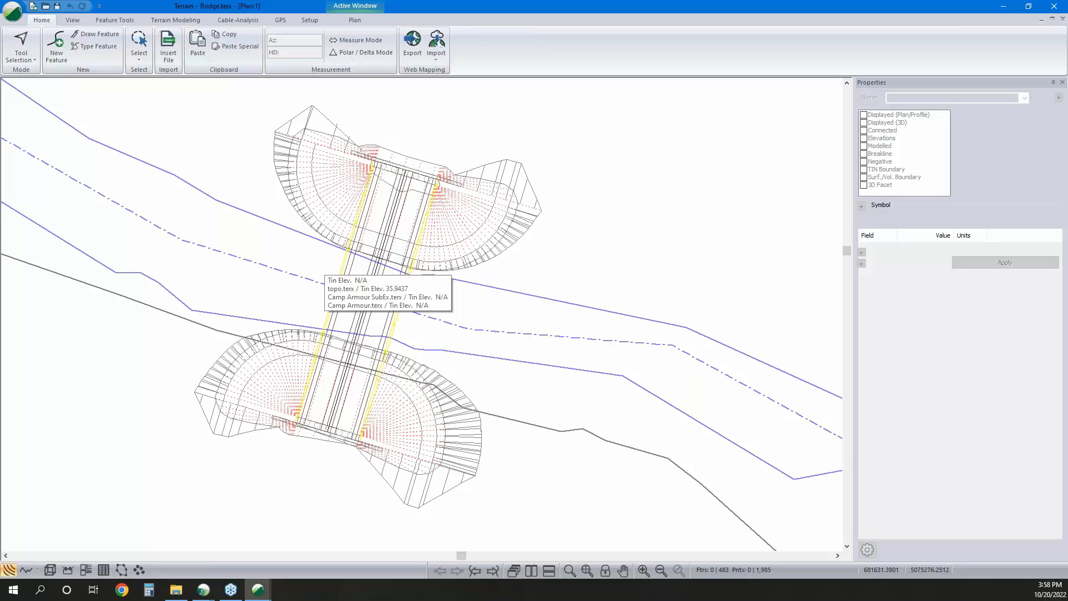
Open a 3D view of the bridge terrain, select a 60 foot ASP Side 1 feature, and tile the plan and 3D views side by side
{"action": "left_click", "coordinate": [50, 569]}
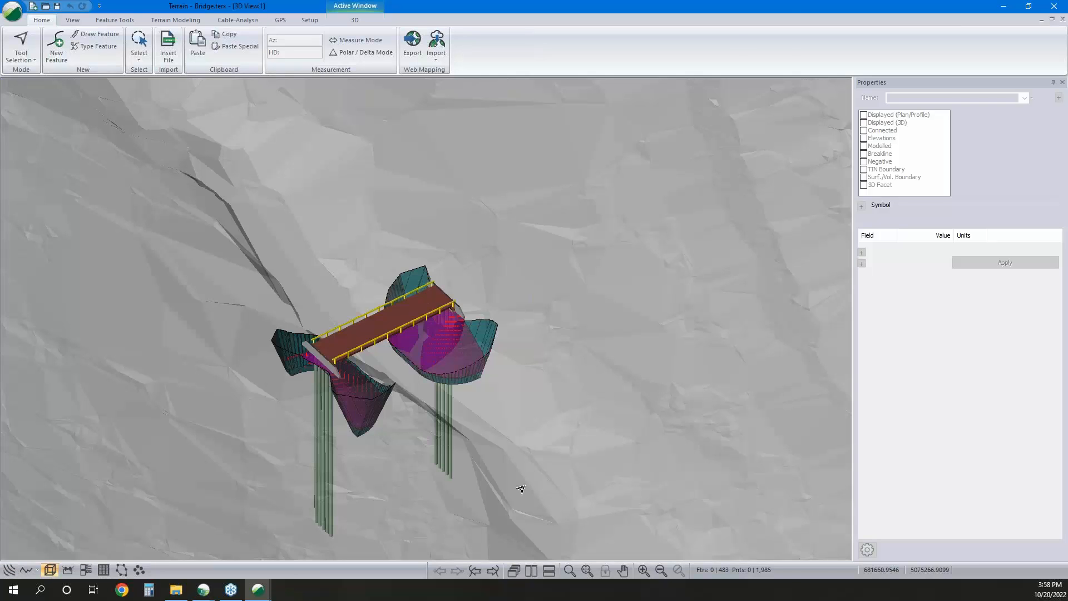
{"action": "left_click", "coordinate": [10, 570]}
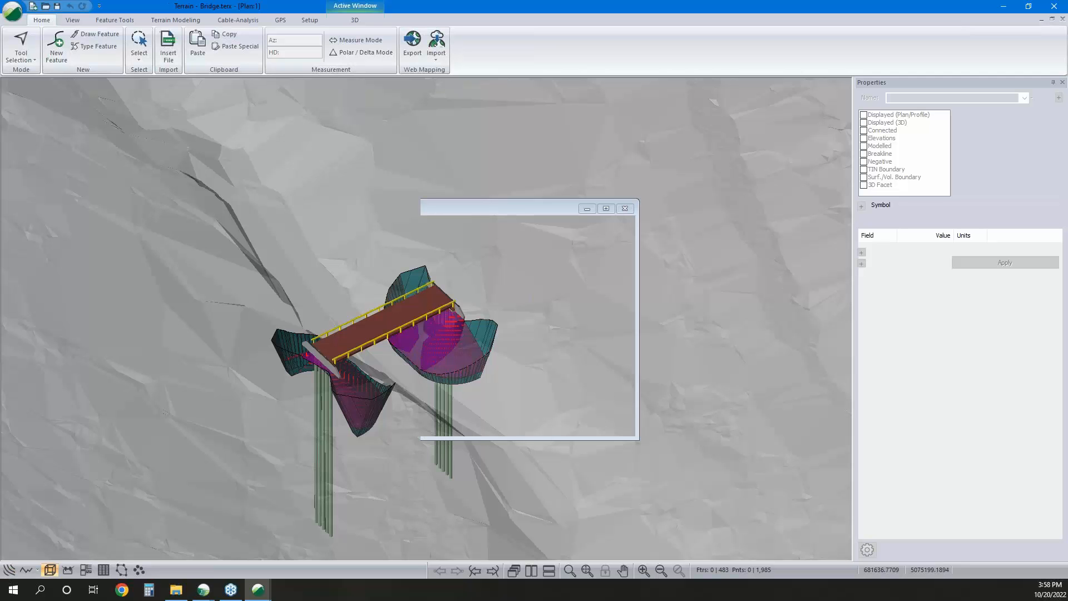
{"action": "left_click", "coordinate": [370, 310]}
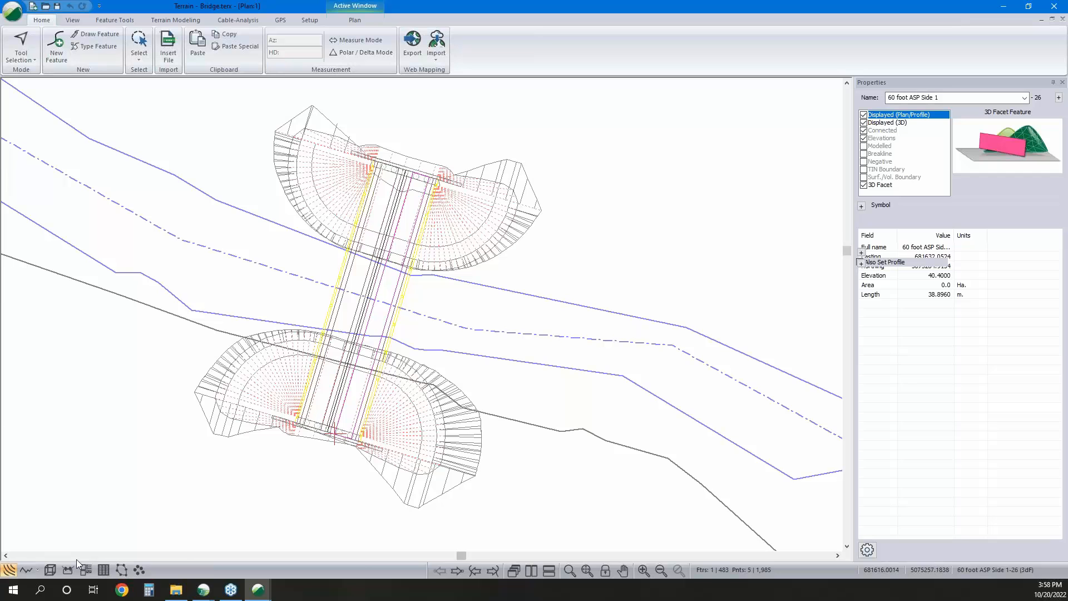
{"action": "left_click", "coordinate": [531, 569]}
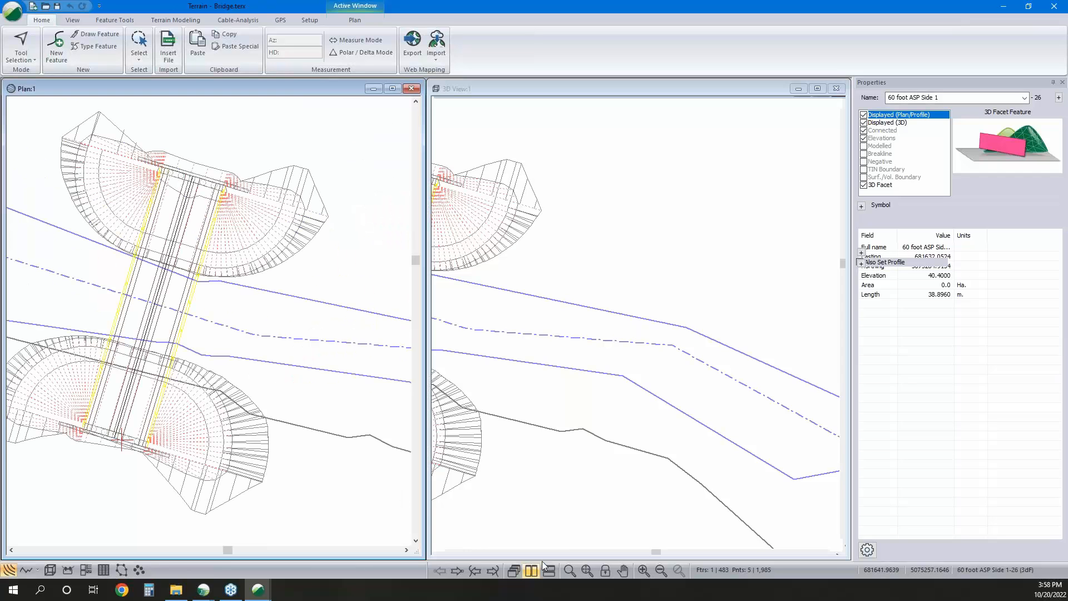
{"action": "scroll", "coordinate": [527, 370], "scroll_direction": "up", "scroll_amount": 5}
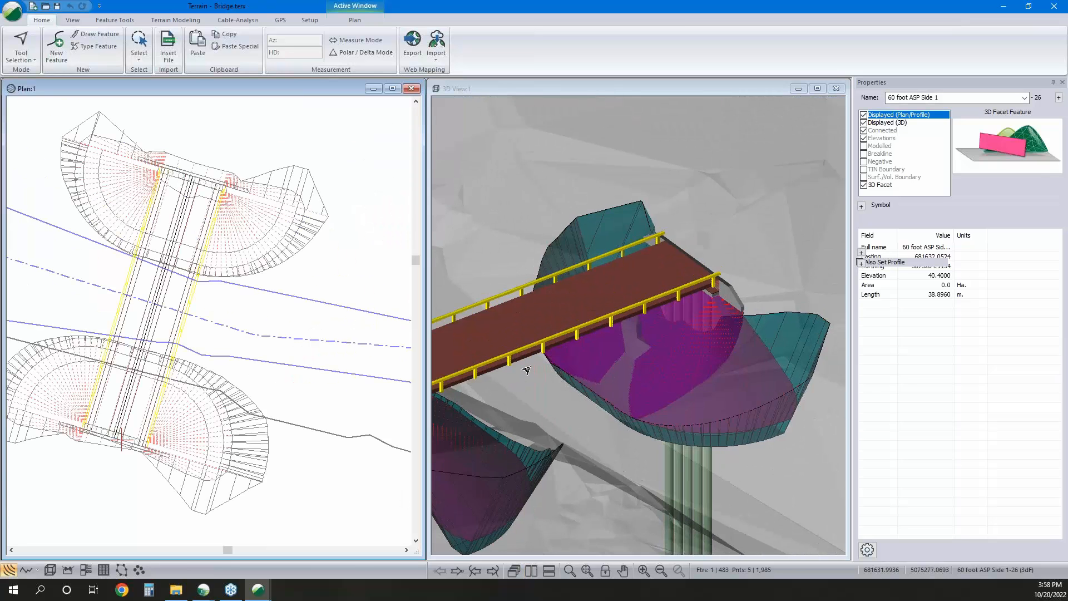
Select the Rail End-17 facet in the plan and the end post's facets in the 3D view to inspect their properties
{"action": "left_click", "coordinate": [167, 345]}
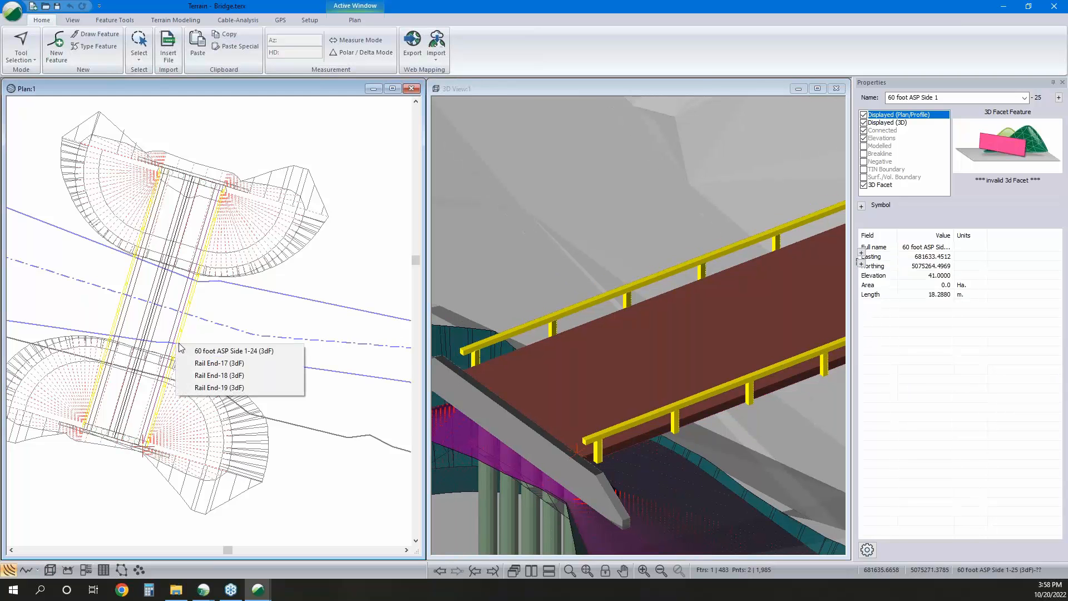
{"action": "left_click", "coordinate": [177, 345]}
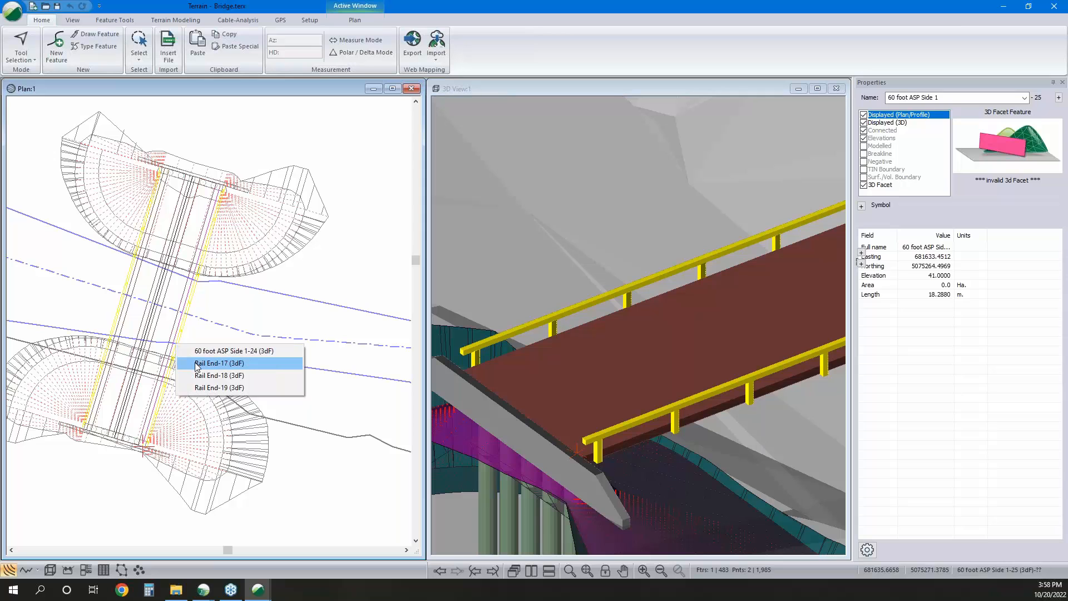
{"action": "left_click", "coordinate": [196, 363]}
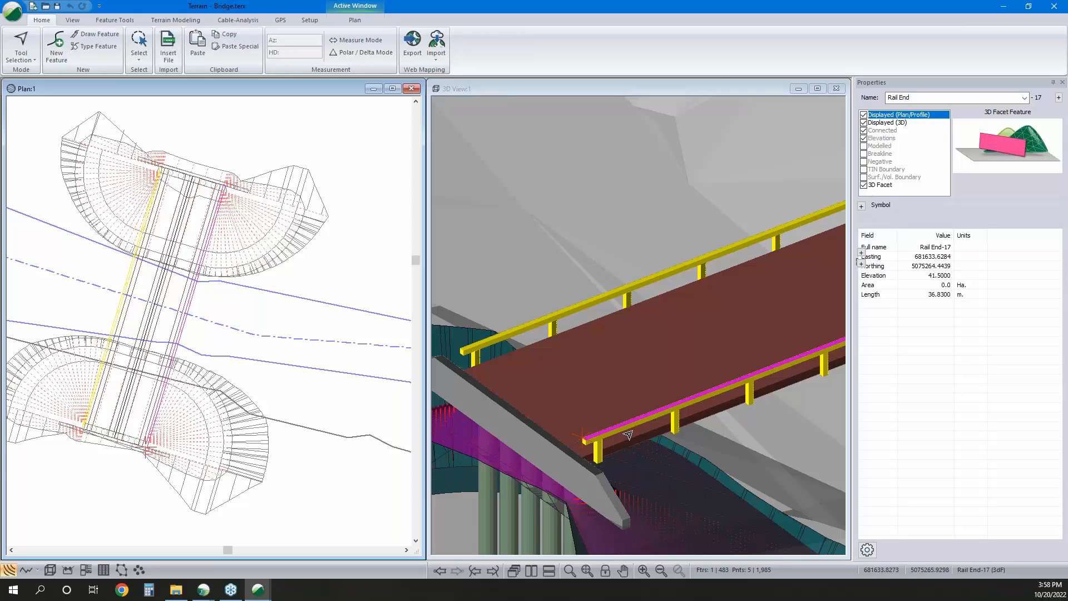
{"action": "left_click", "coordinate": [597, 445]}
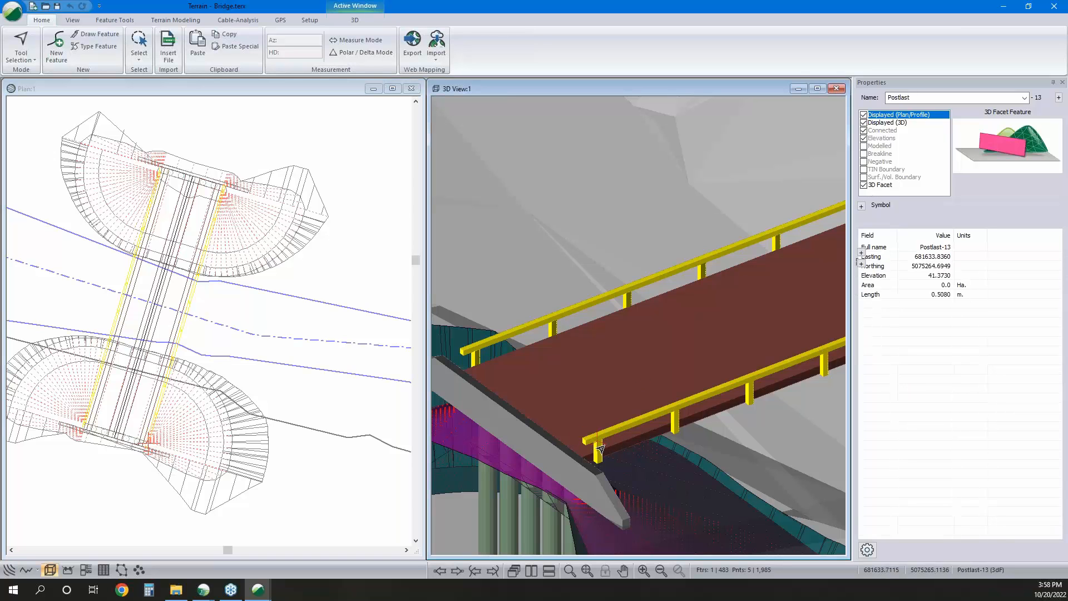
{"action": "left_click", "coordinate": [598, 454]}
Inspect the deck, railings and abutments along the whole bridge in 3D, and minimize the terrain file
{"action": "left_click_drag", "start_coordinate": [627, 473], "coordinate": [478, 317]}
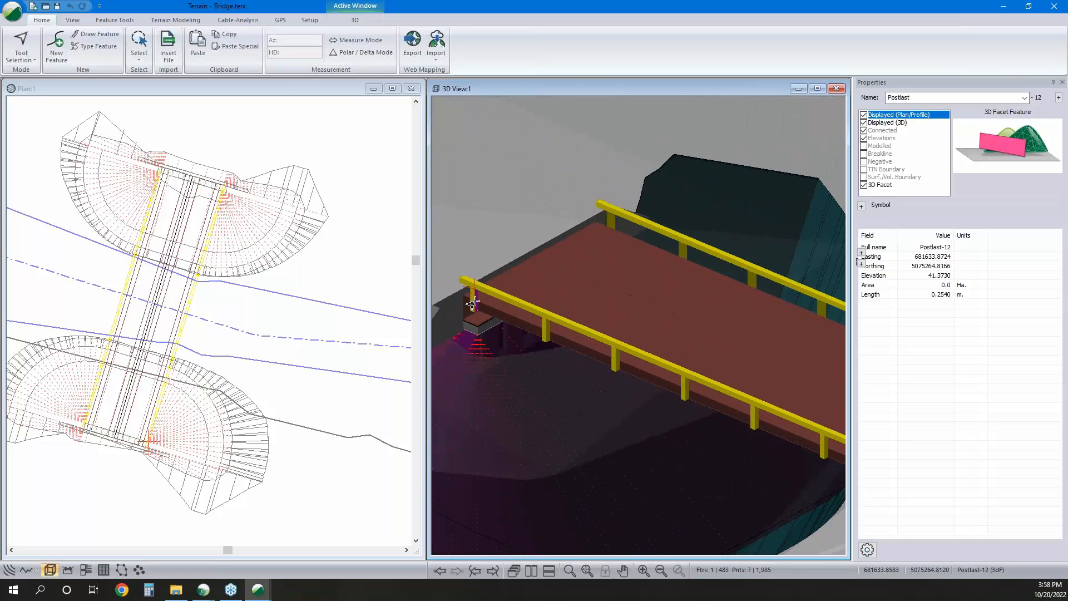
{"action": "mouse_move", "coordinate": [789, 212]}
{"action": "scroll", "coordinate": [555, 342], "scroll_direction": "down", "scroll_amount": 1}
{"action": "scroll", "coordinate": [555, 342], "scroll_direction": "down", "scroll_amount": 1}
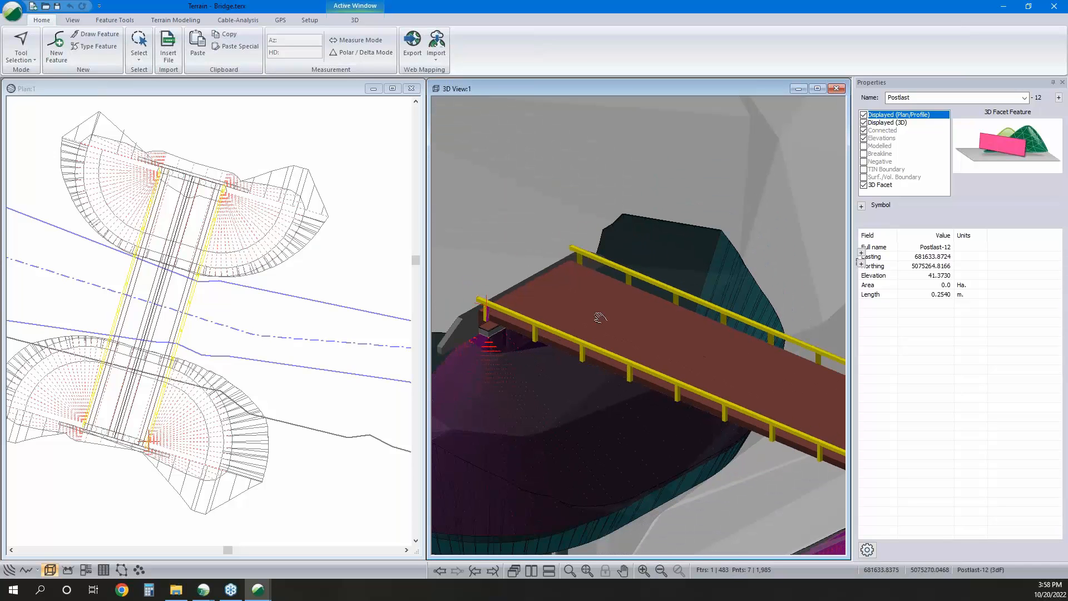
{"action": "scroll", "coordinate": [593, 311], "scroll_direction": "down", "scroll_amount": 2}
{"action": "mouse_move", "coordinate": [582, 298]}
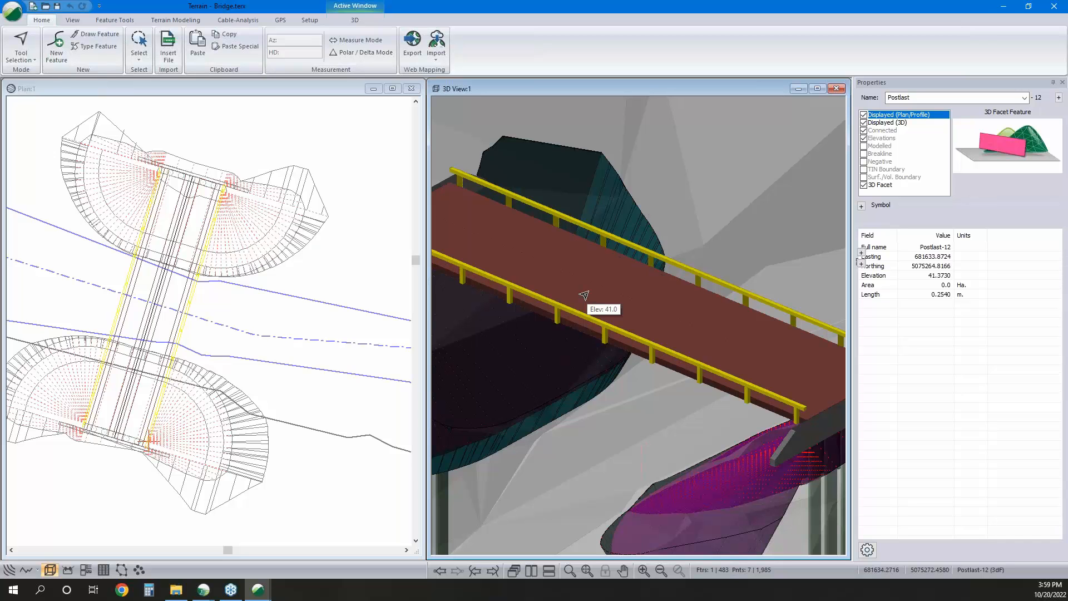
{"action": "left_click", "coordinate": [1004, 6]}
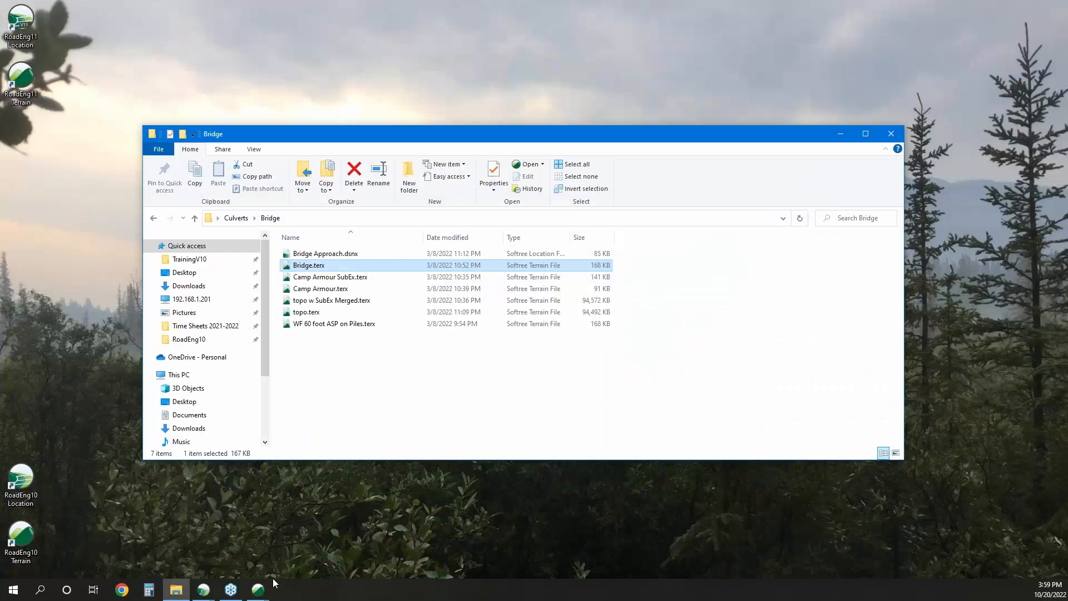
Switch back to the Rd - done.dsnx design and display its volume table and the culvert table with diameters, lengths and inlet coordinates
{"action": "mouse_move", "coordinate": [260, 593]}
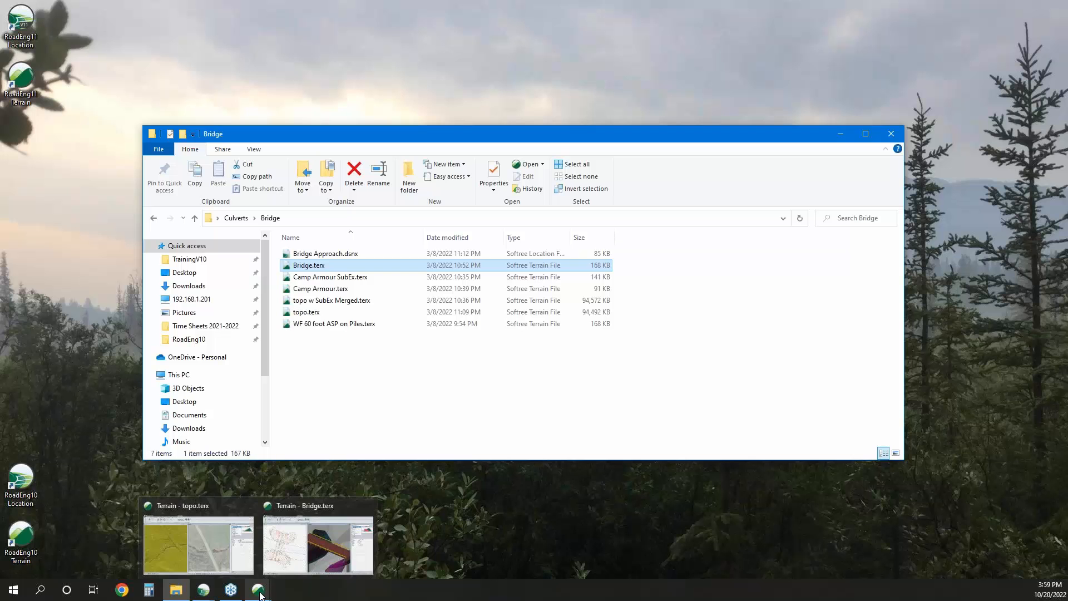
{"action": "mouse_move", "coordinate": [204, 589]}
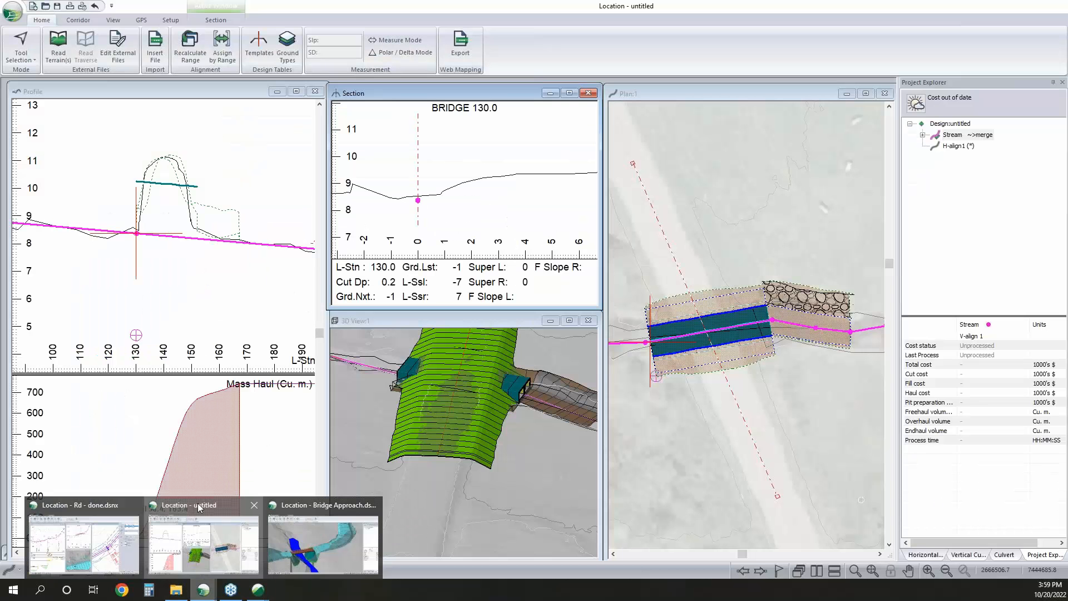
{"action": "left_click", "coordinate": [199, 507]}
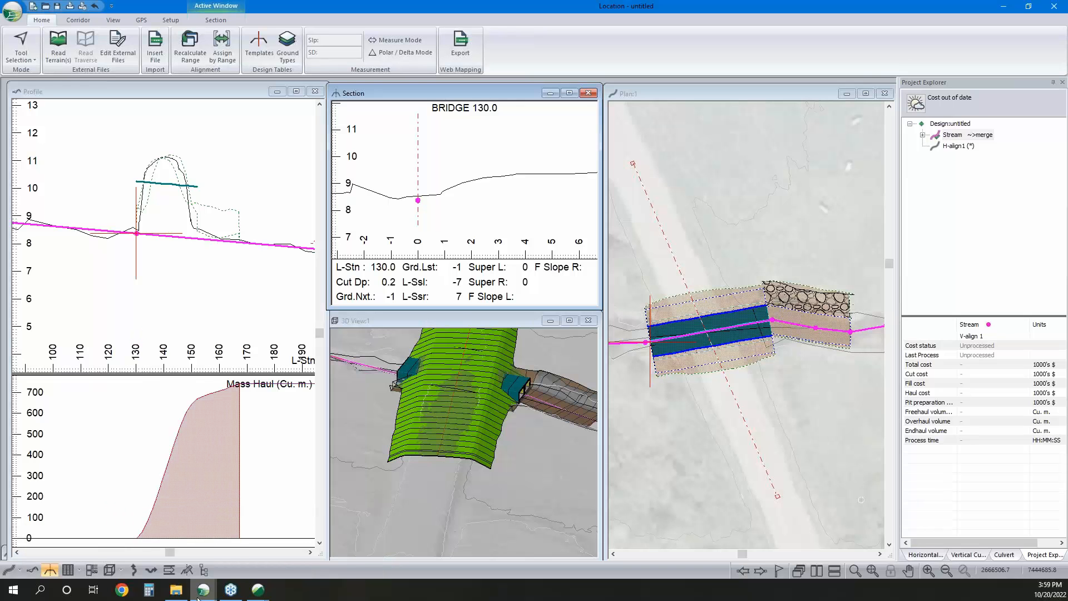
{"action": "mouse_move", "coordinate": [203, 590]}
{"action": "left_click", "coordinate": [90, 509]}
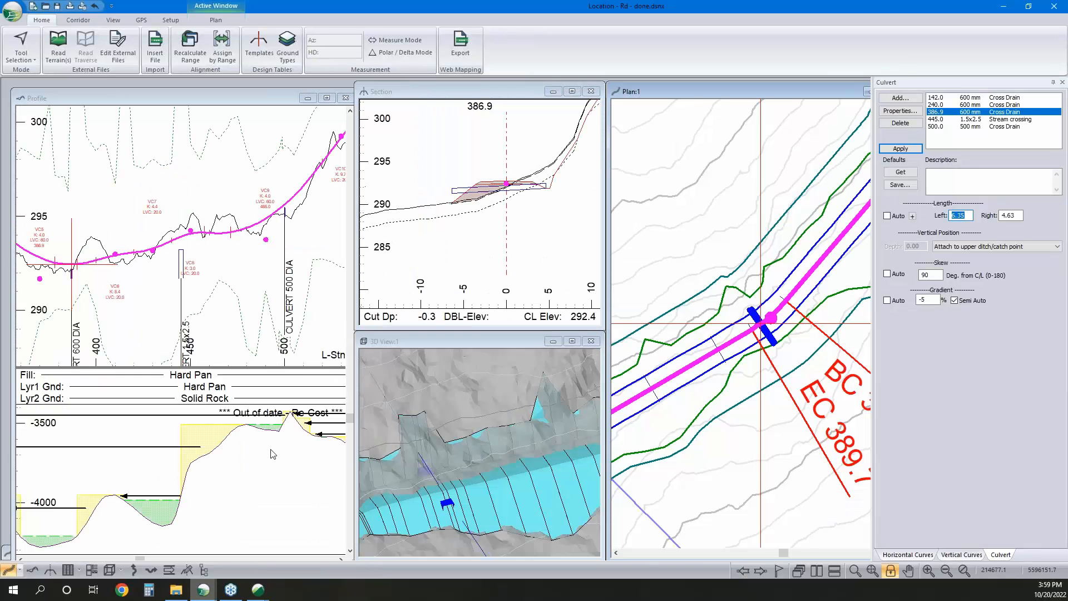
{"action": "left_click", "coordinate": [68, 569]}
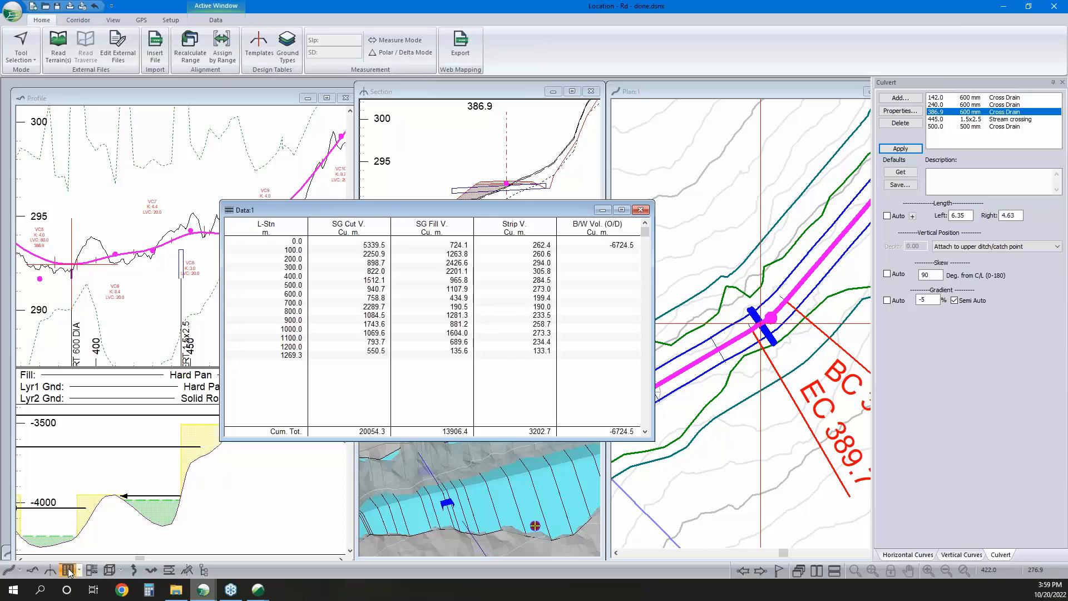
{"action": "left_click", "coordinate": [93, 571]}
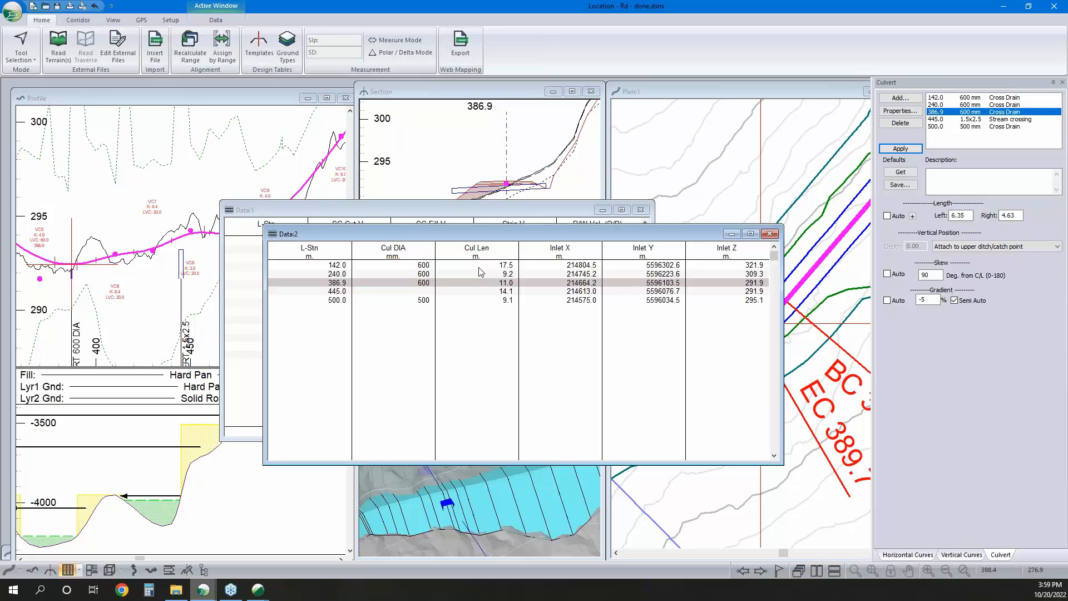
{"action": "left_click", "coordinate": [460, 50]}
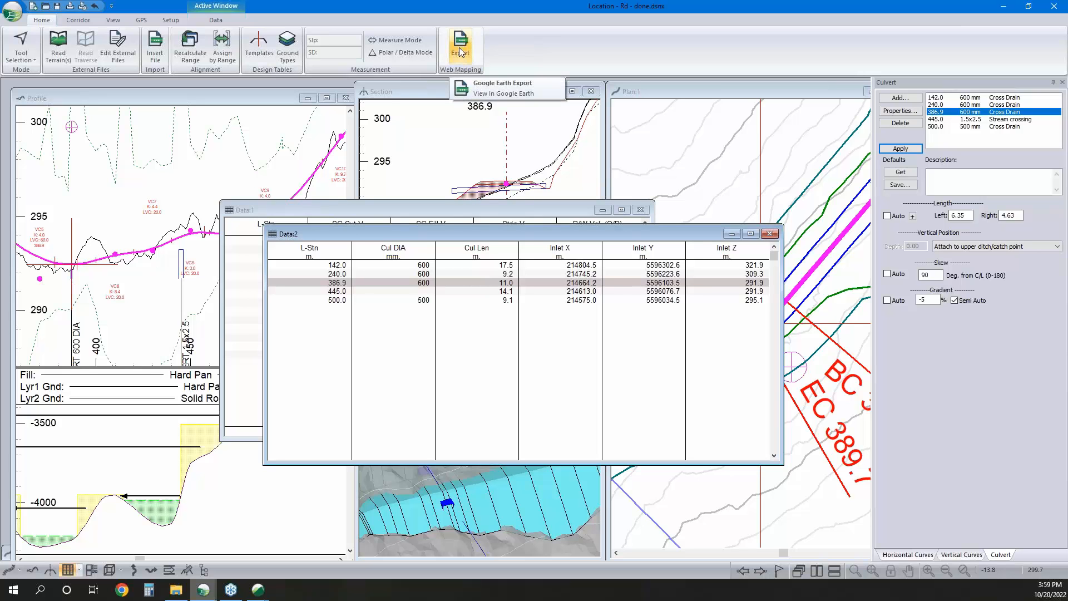
{"action": "left_click", "coordinate": [216, 20]}
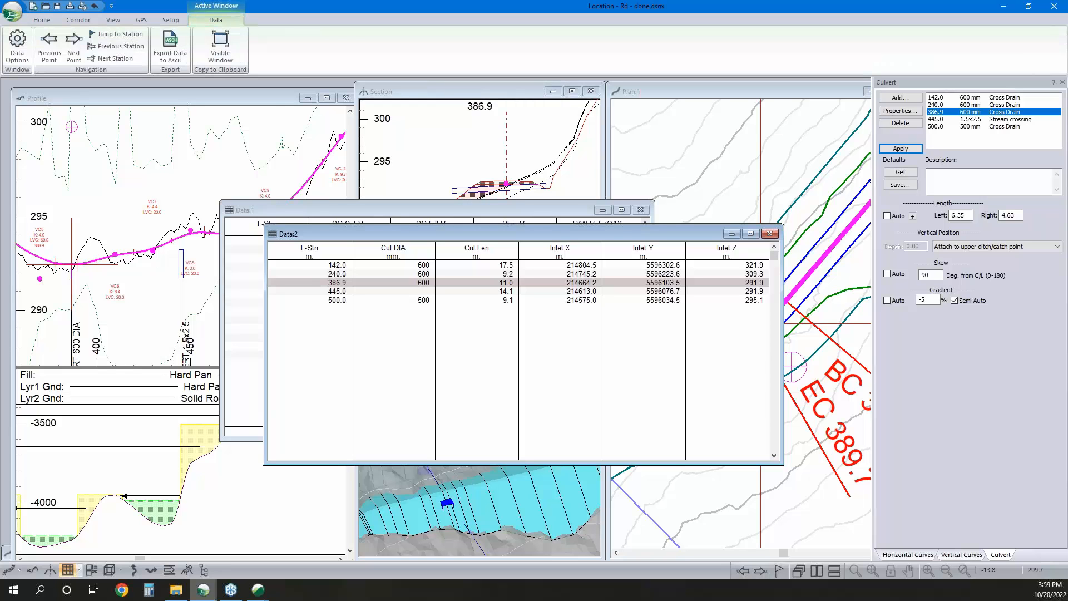
{"action": "left_click", "coordinate": [168, 54]}
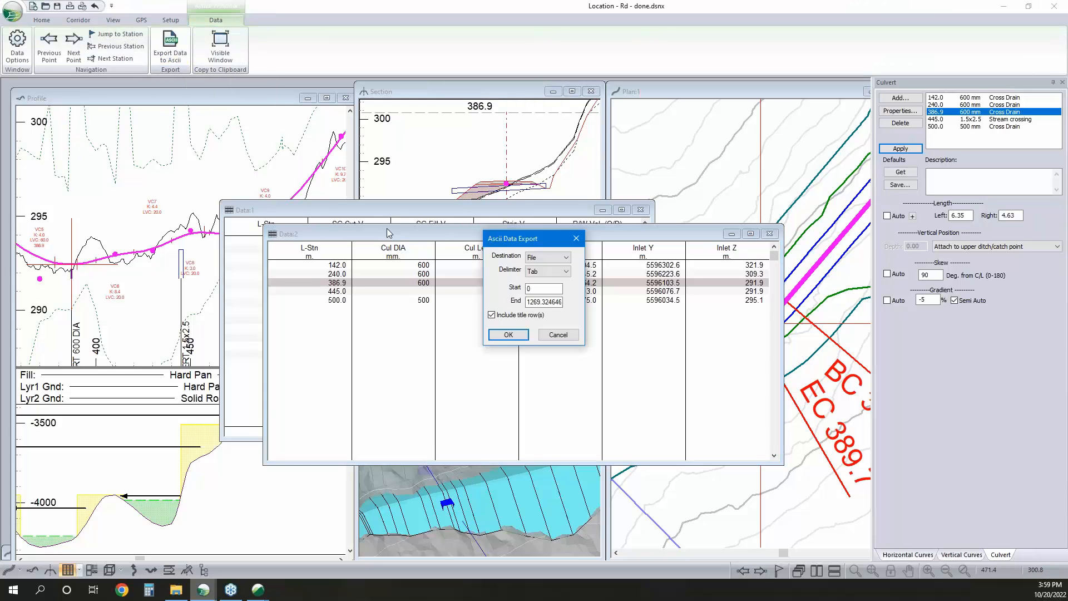
{"action": "left_click", "coordinate": [557, 335]}
Copy the culvert table's data to the clipboard and paste it into a new blank Excel workbook at cell A1
{"action": "right_click", "coordinate": [582, 302]}
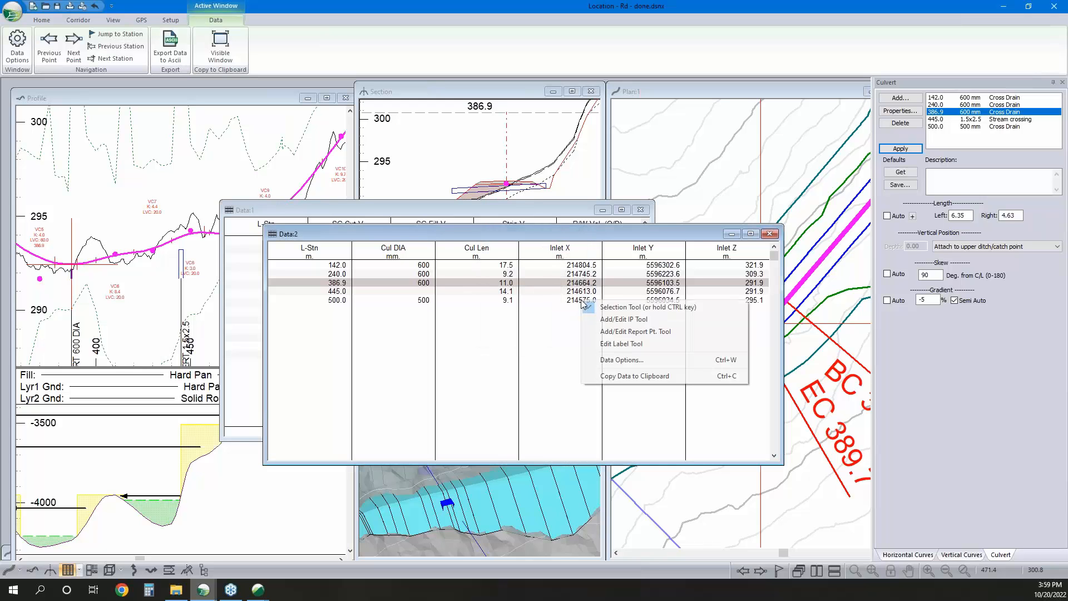
{"action": "left_click", "coordinate": [638, 377]}
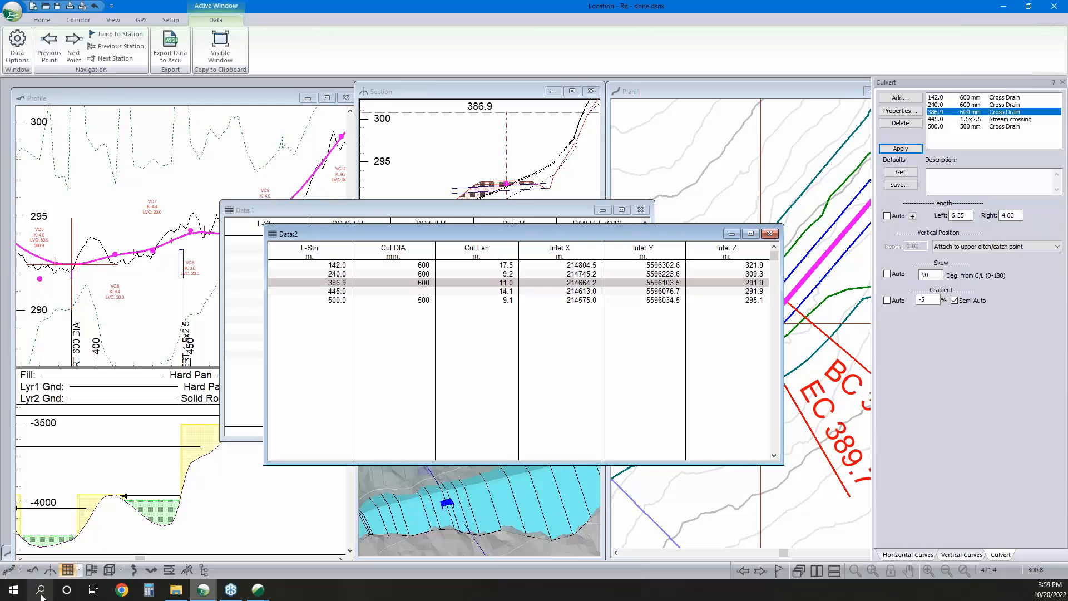
{"action": "left_click", "coordinate": [13, 590]}
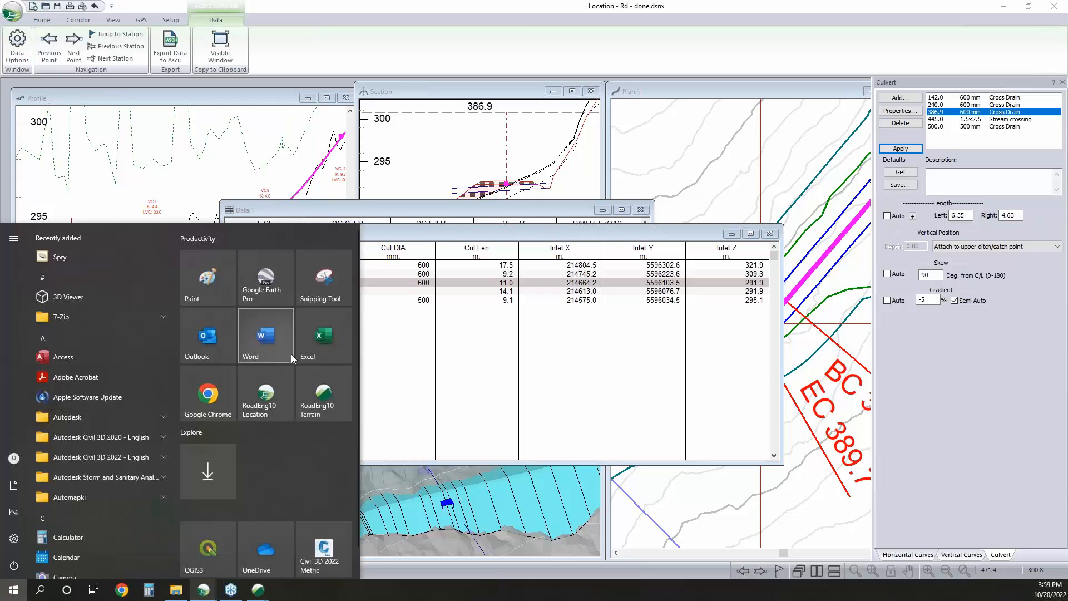
{"action": "left_click", "coordinate": [307, 335]}
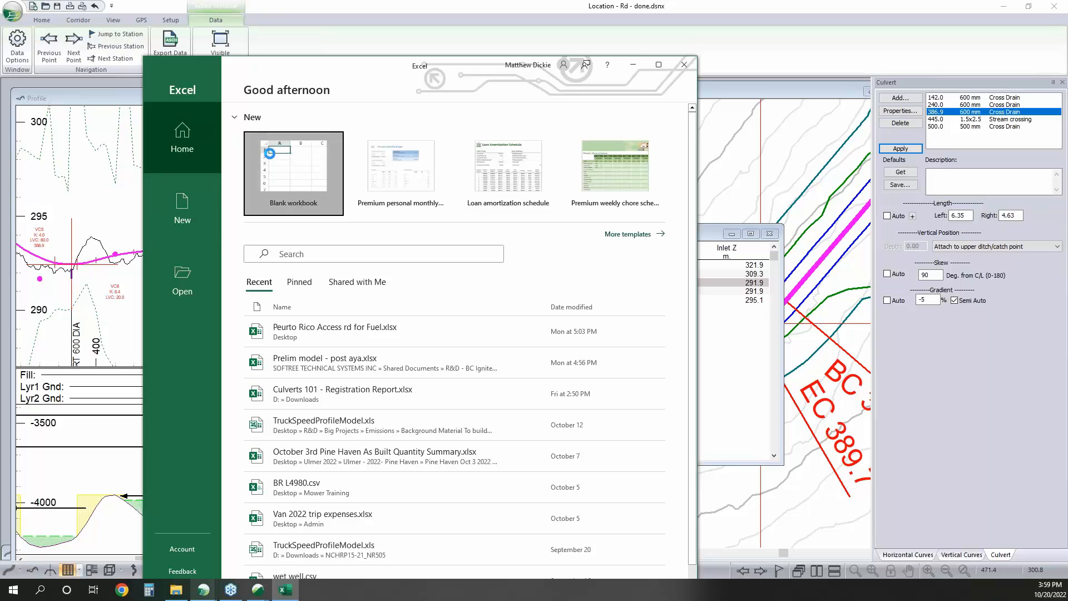
{"action": "left_click", "coordinate": [269, 153]}
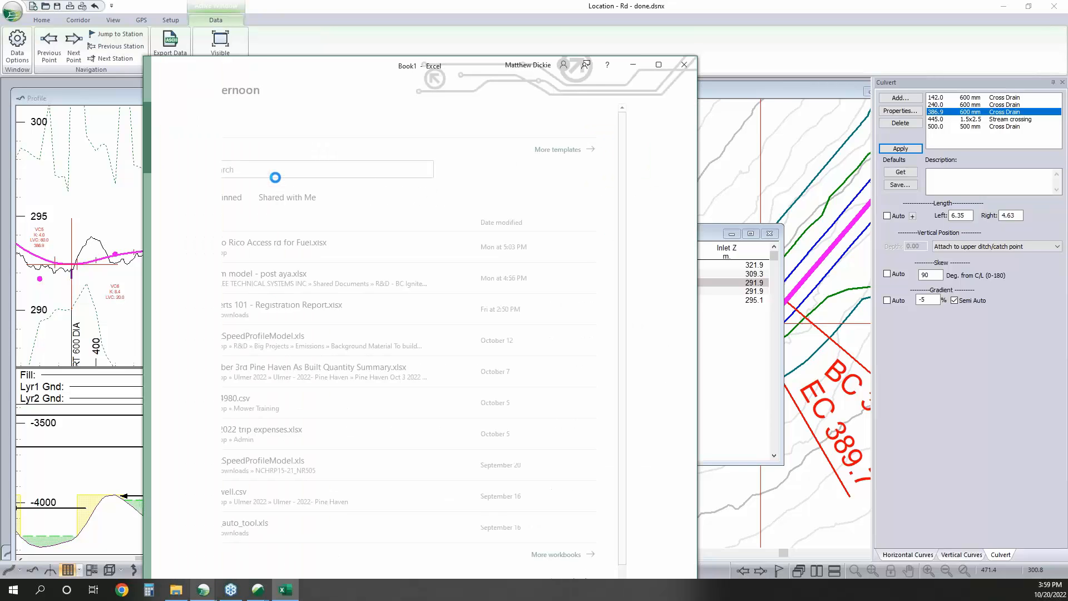
{"action": "key", "text": "ctrl+v"}
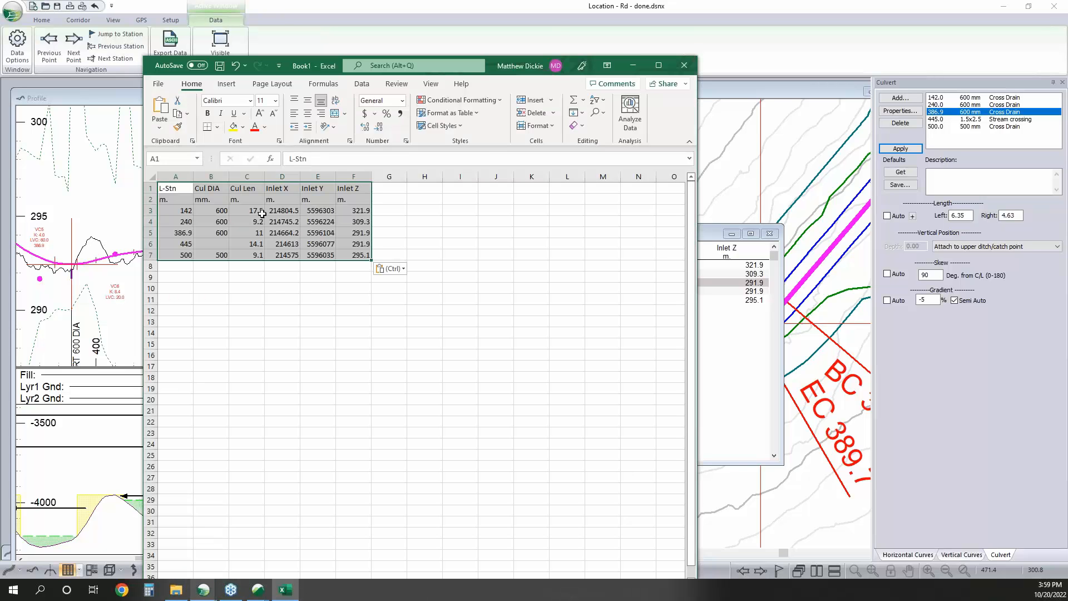
{"action": "left_click", "coordinate": [272, 288]}
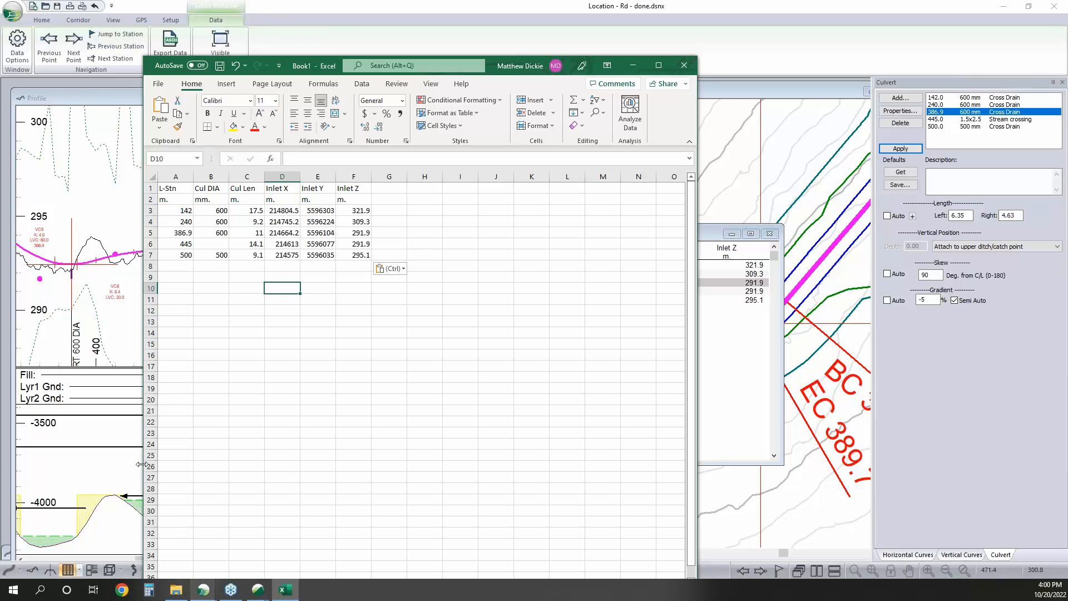
Switch back to the Rd - done.dsnx design in Location and minimize the culvert table window
{"action": "right_click", "coordinate": [85, 453]}
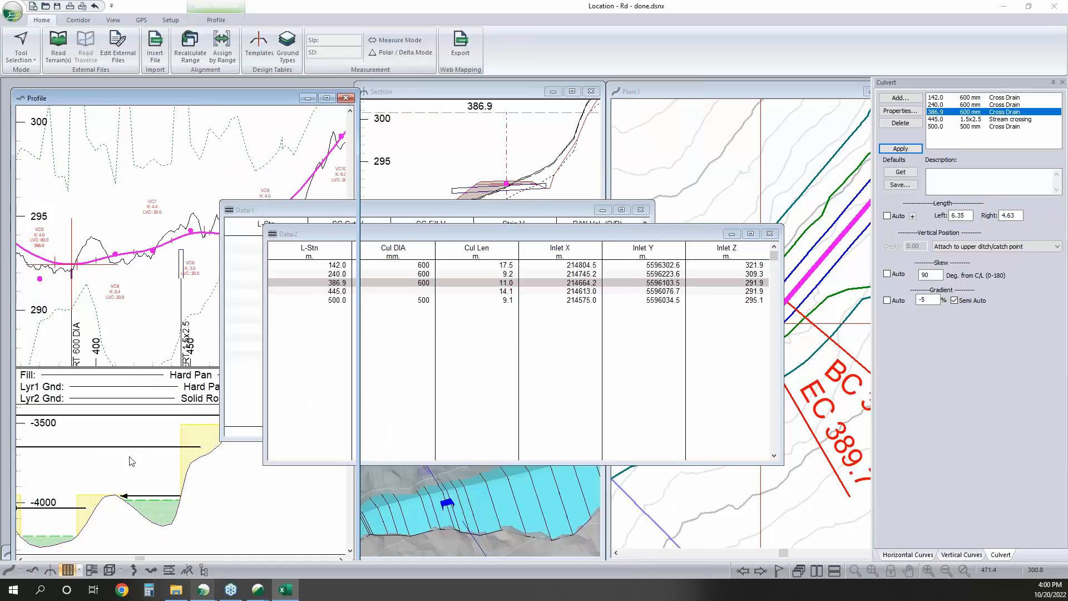
{"action": "left_click", "coordinate": [147, 555]}
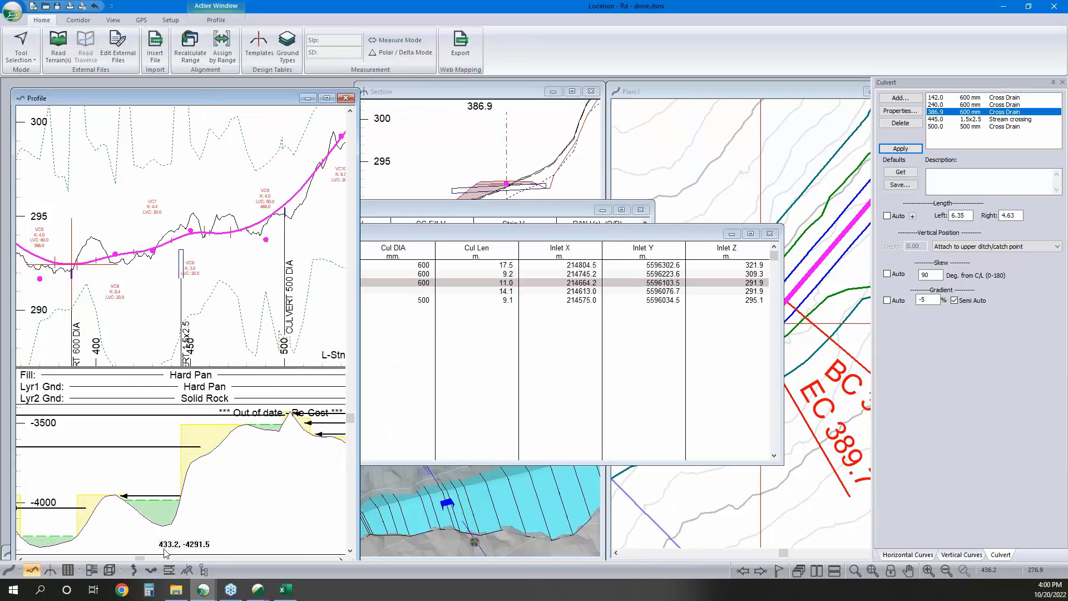
{"action": "left_click", "coordinate": [732, 234]}
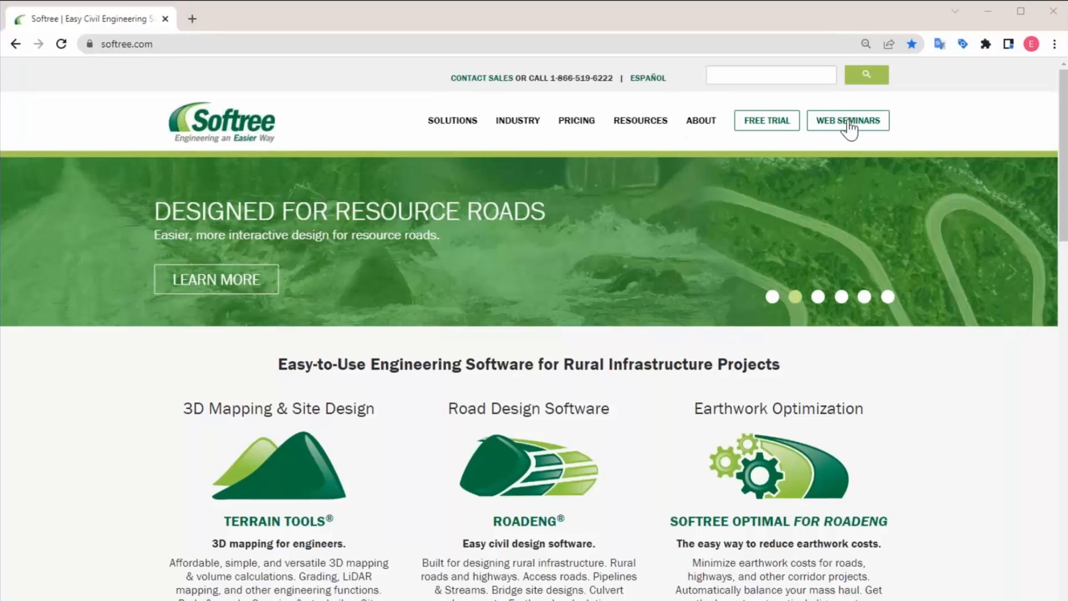
Open the Web Seminars page on softree.com in the browser and look through the upcoming webinars
{"action": "left_click", "coordinate": [849, 123]}
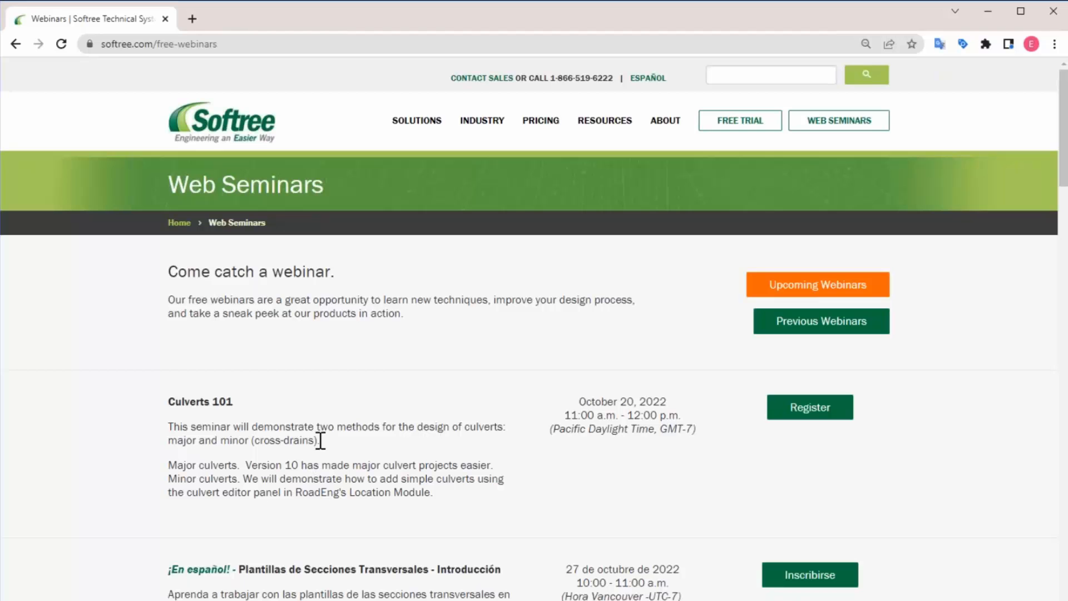
{"action": "scroll", "coordinate": [328, 423], "scroll_direction": "down", "scroll_amount": 6}
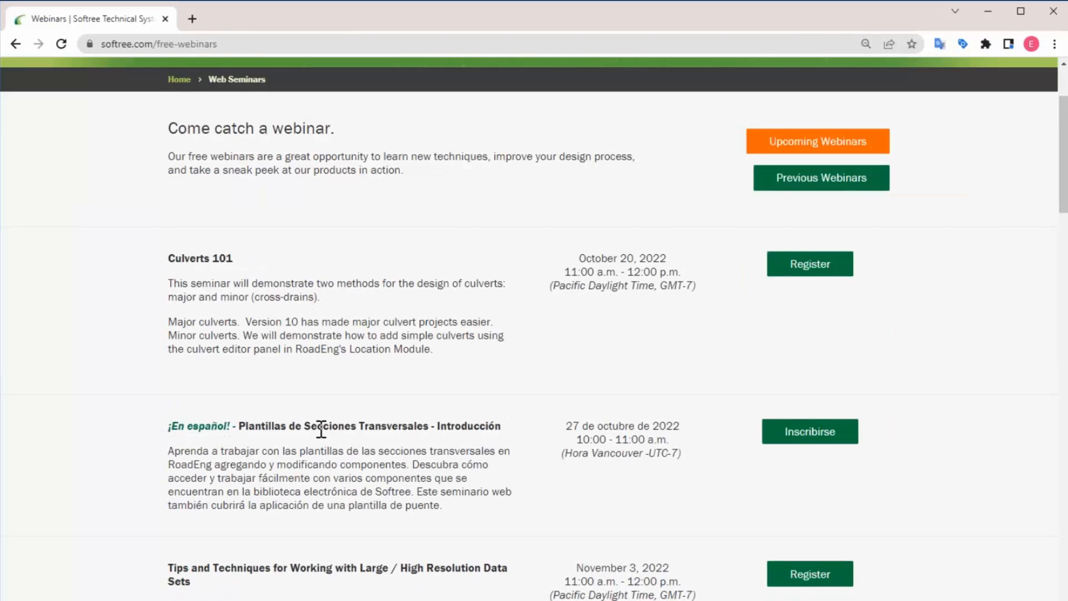
{"action": "scroll", "coordinate": [351, 384], "scroll_direction": "down", "scroll_amount": 1}
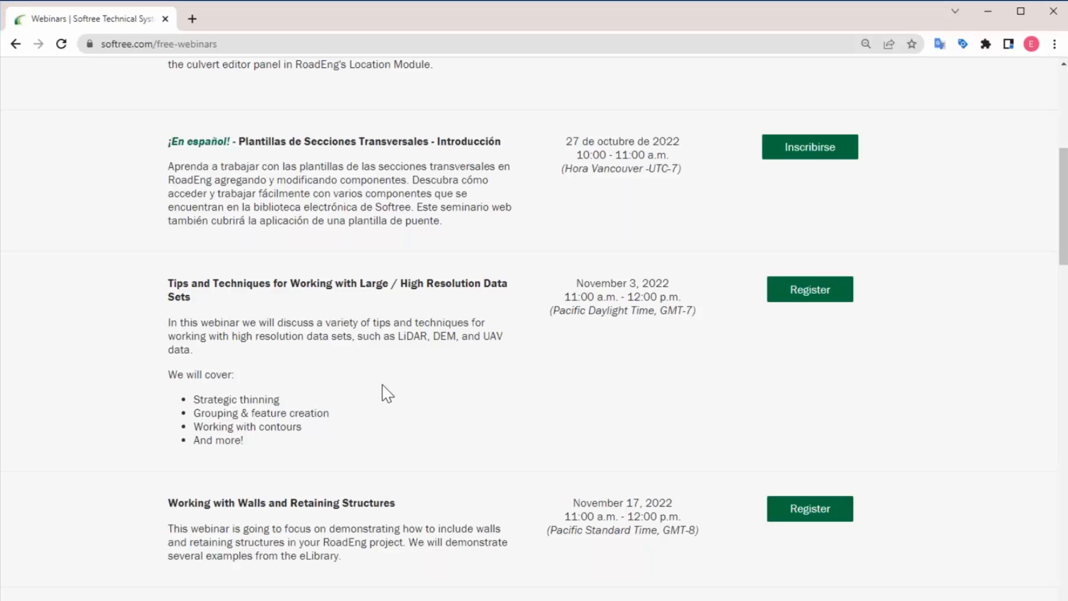
{"action": "scroll", "coordinate": [379, 393], "scroll_direction": "down", "scroll_amount": 4}
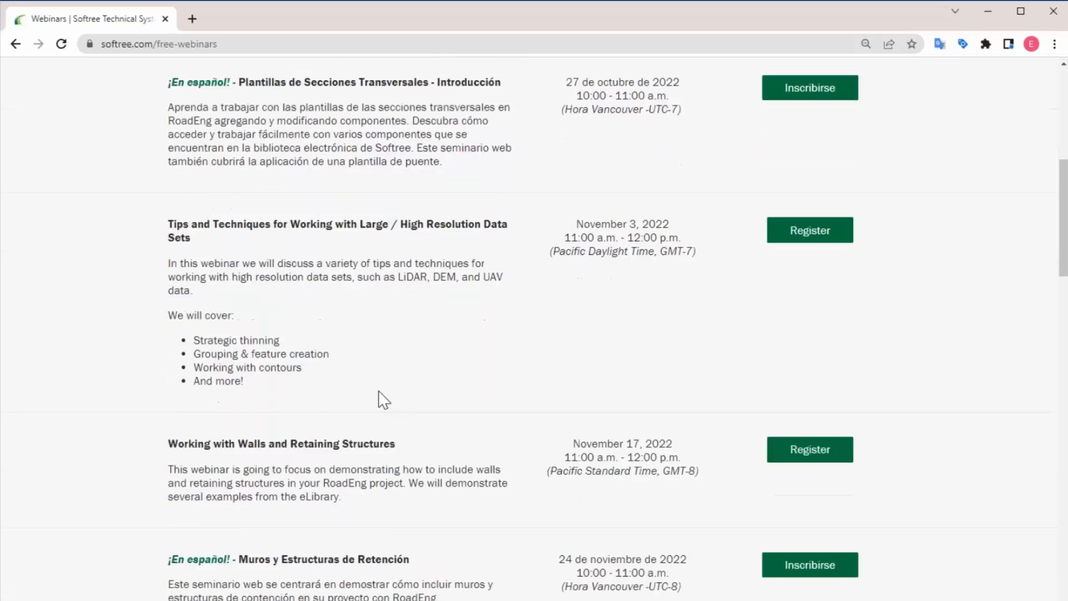